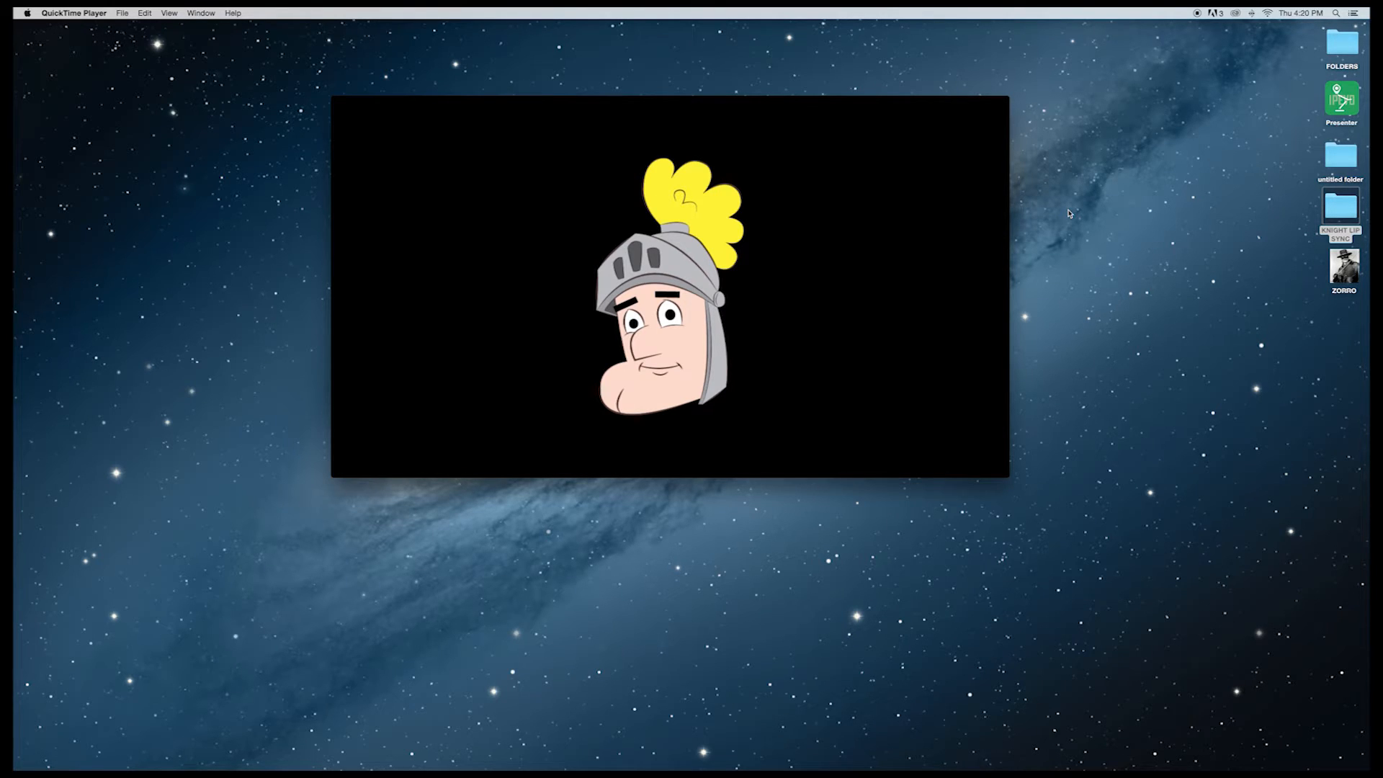
Step: Turn on looping for lip sync.mov and play the knight animation
mouse_move(748, 367)
mouse_move(685, 463)
click(169, 13)
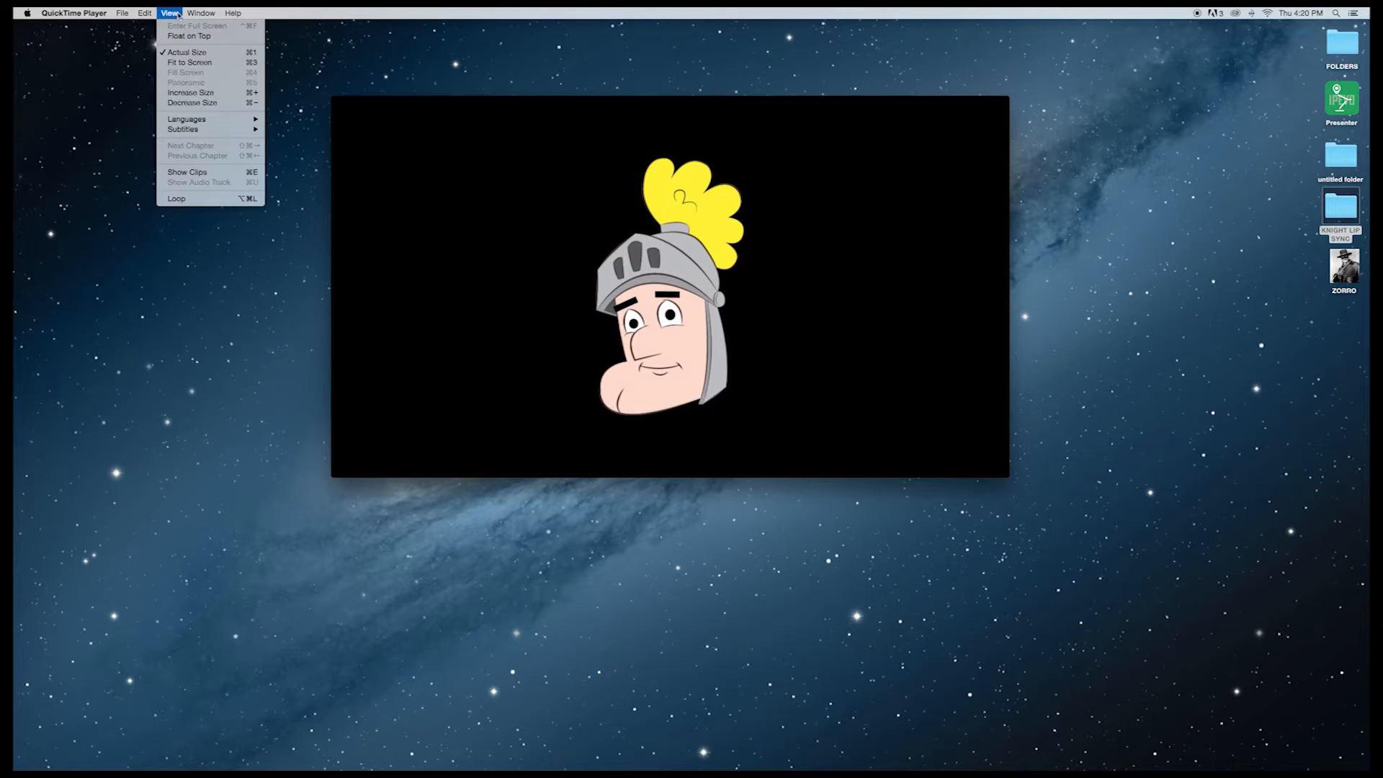
click(217, 198)
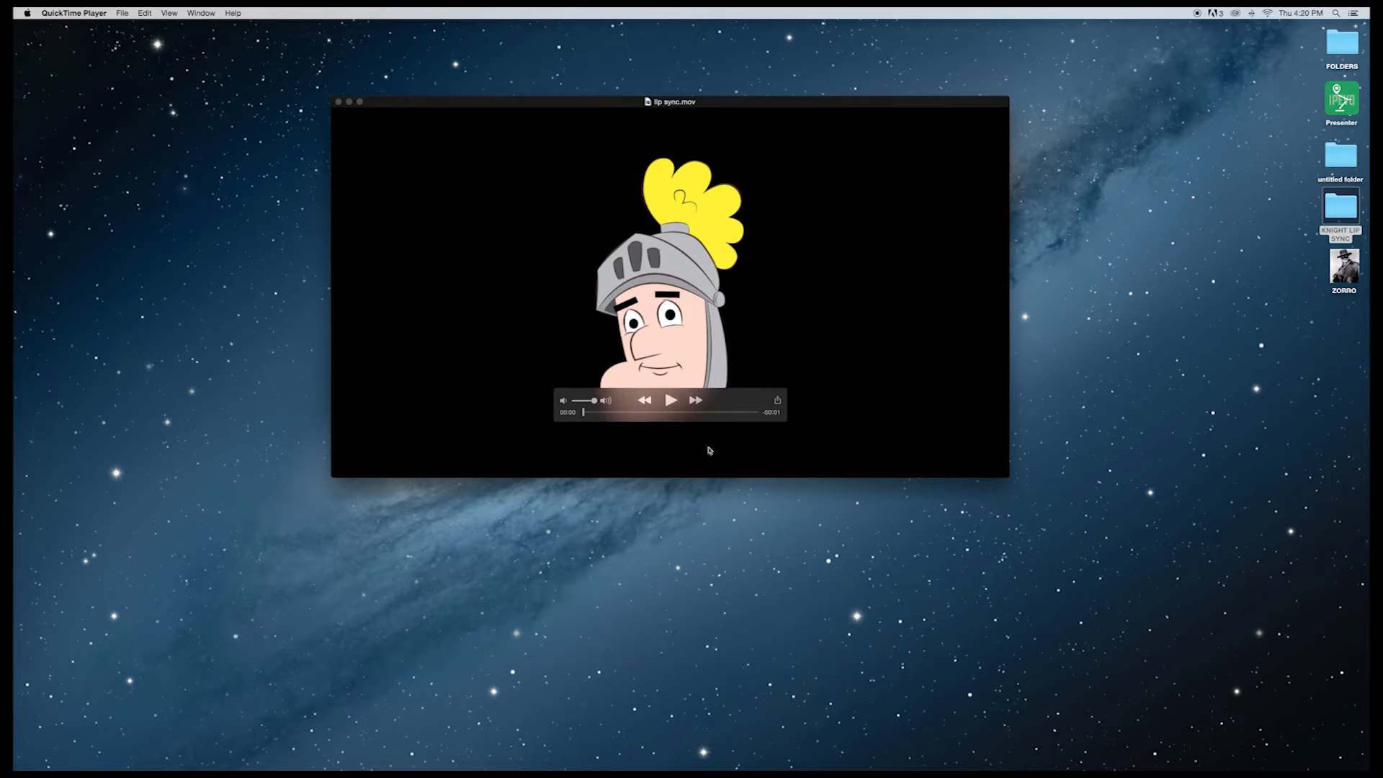
click(671, 401)
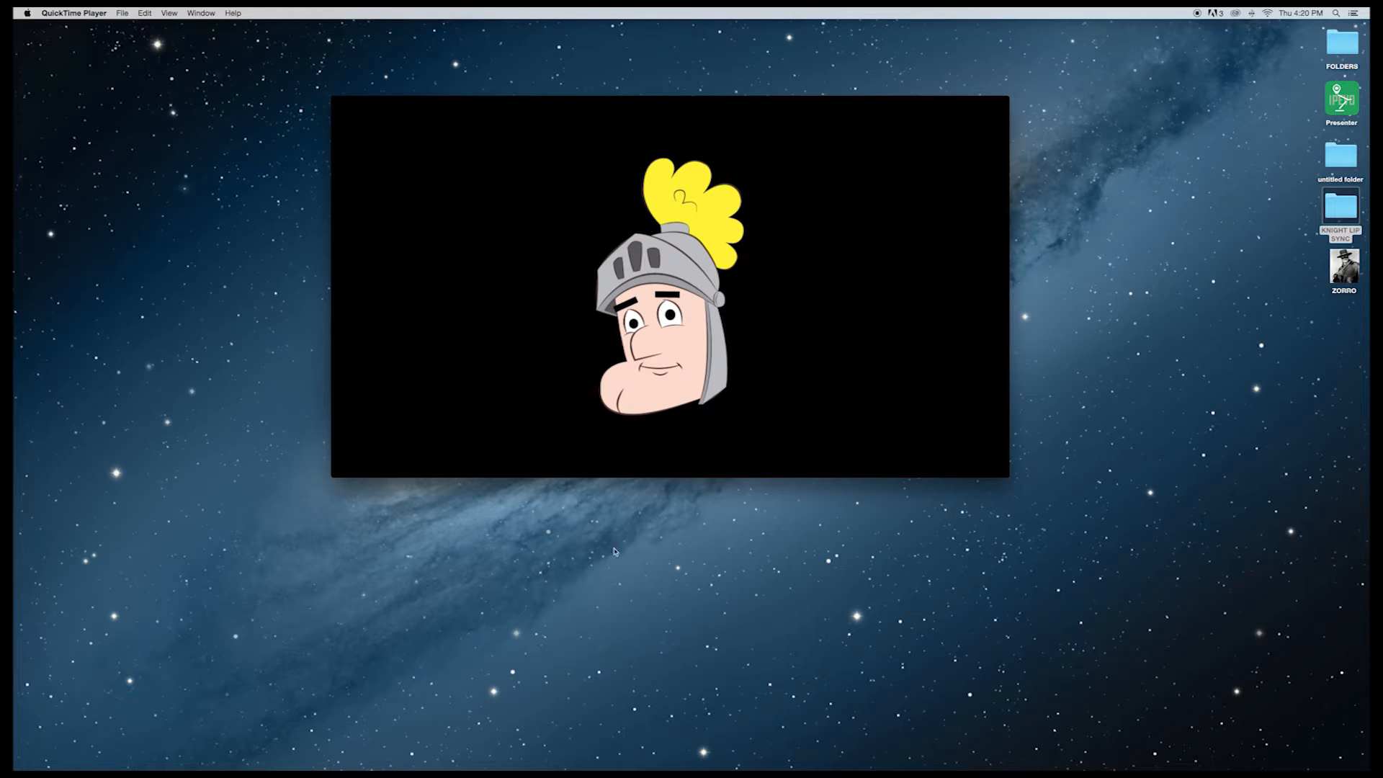
Step: Close the lip sync.mov movie and switch to the knight_head_large.ai artwork in Illustrator
mouse_move(594, 369)
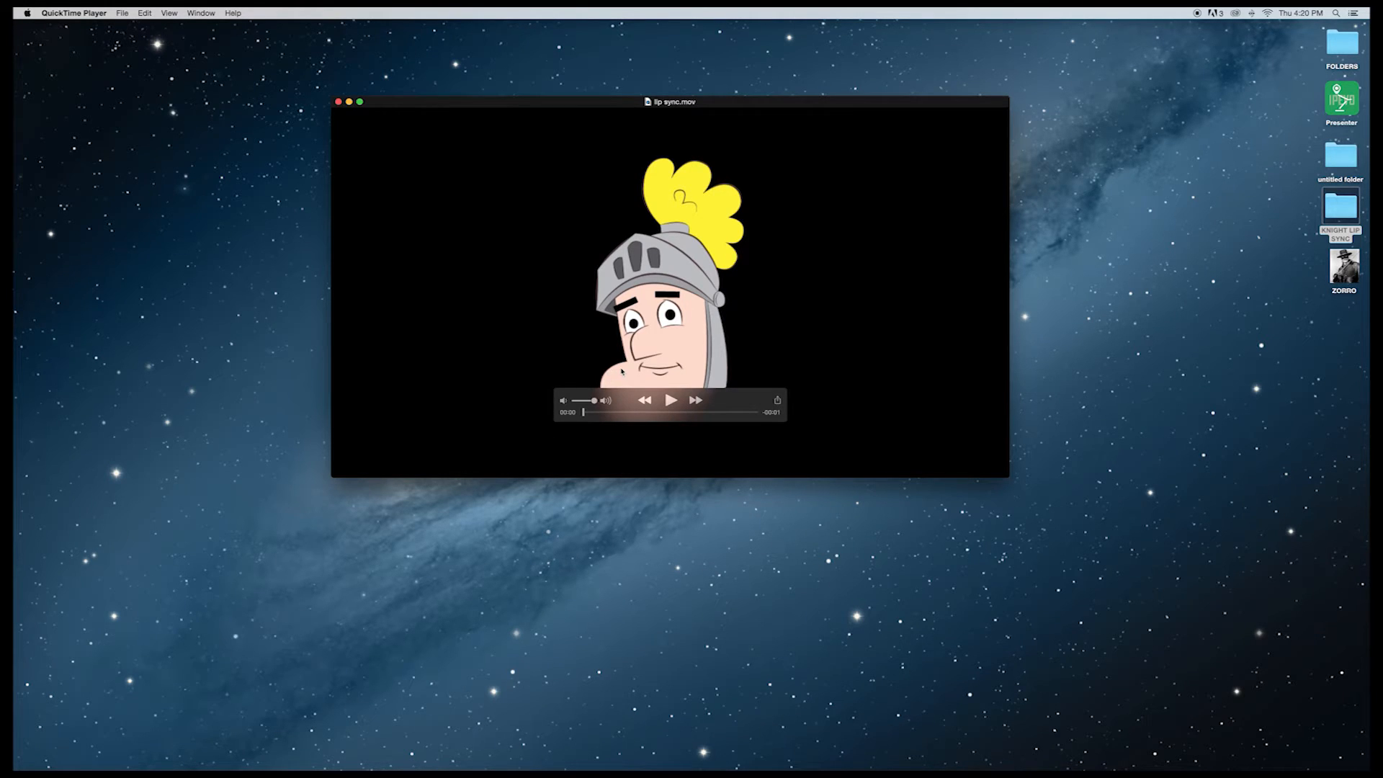
click(338, 103)
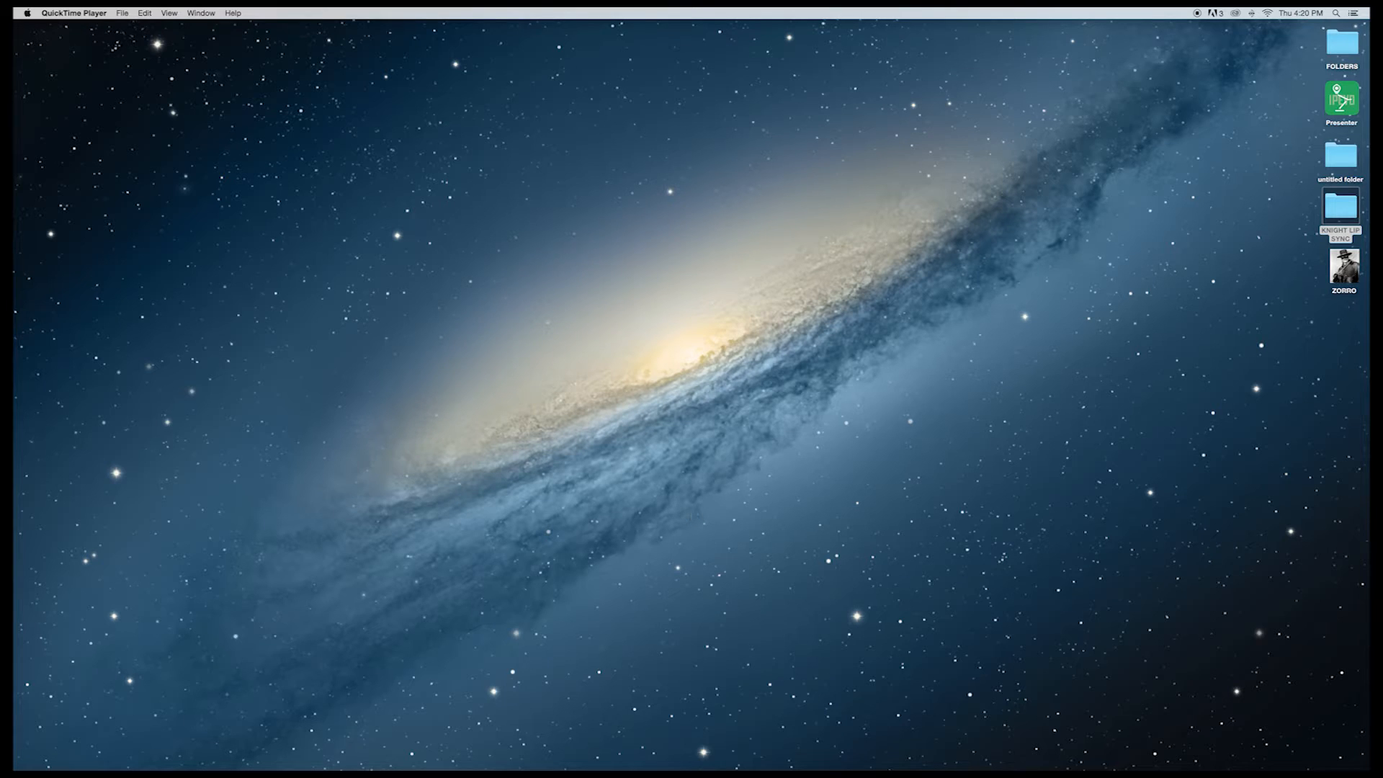
mouse_move(908, 756)
click(964, 754)
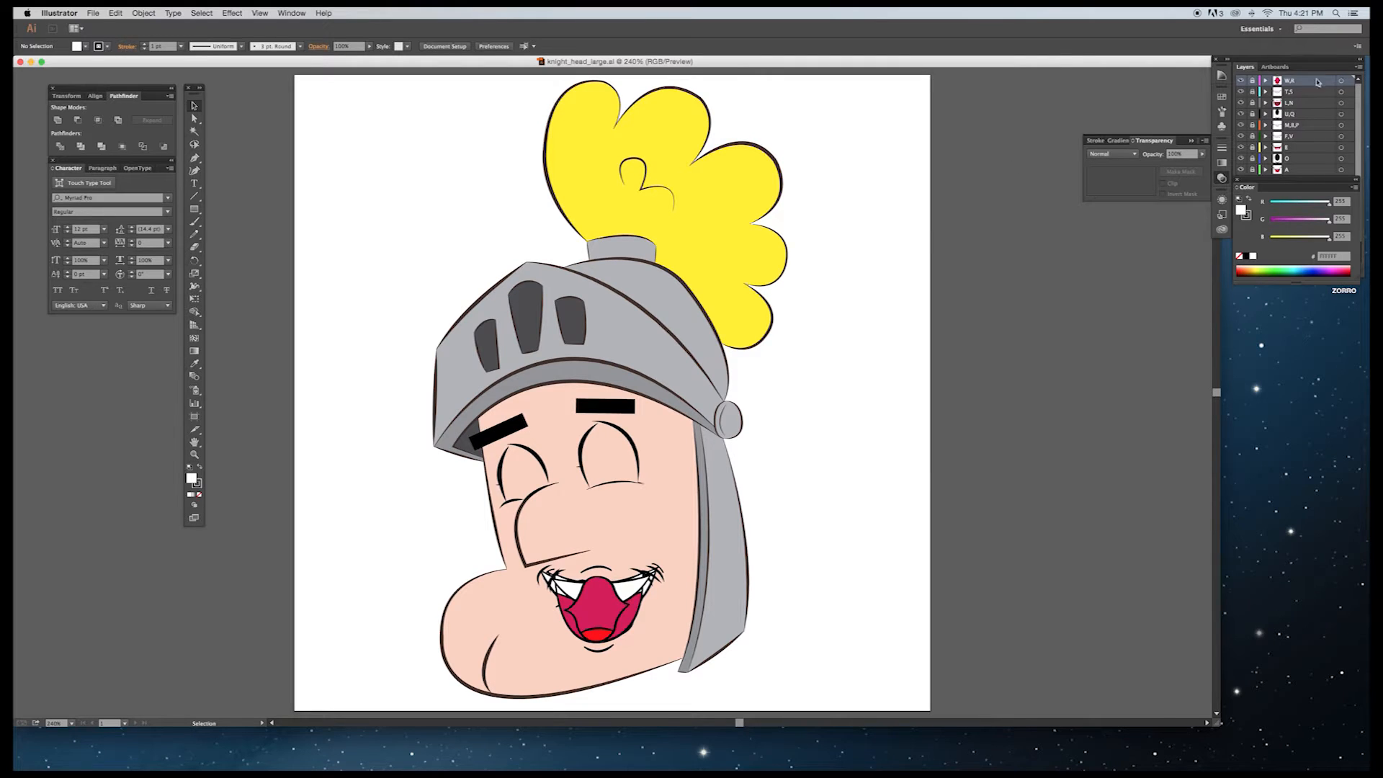
Step: Undock the layer list over the artwork and enlarge it until every layer from W,R down to head fits
drag(1245, 66, 767, 153)
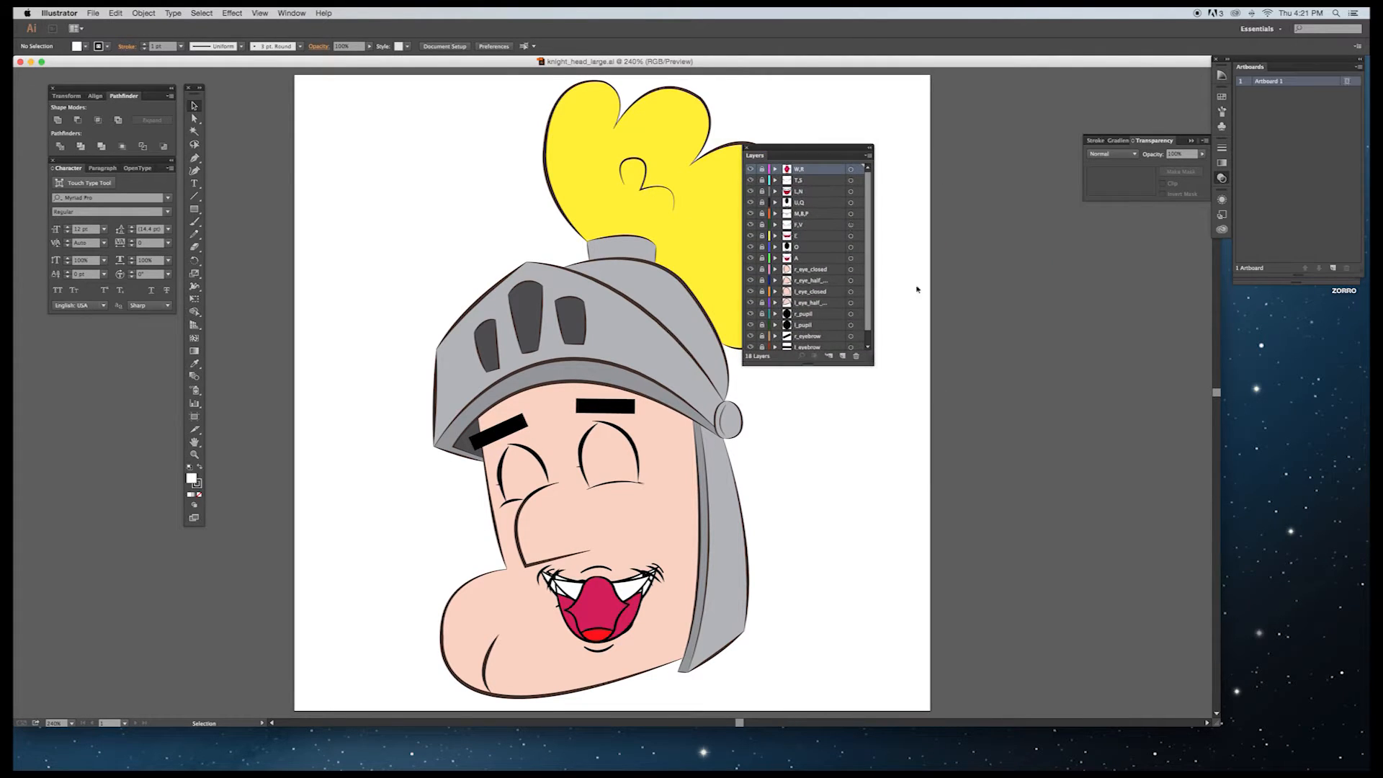
drag(874, 359, 915, 364)
drag(829, 365, 829, 610)
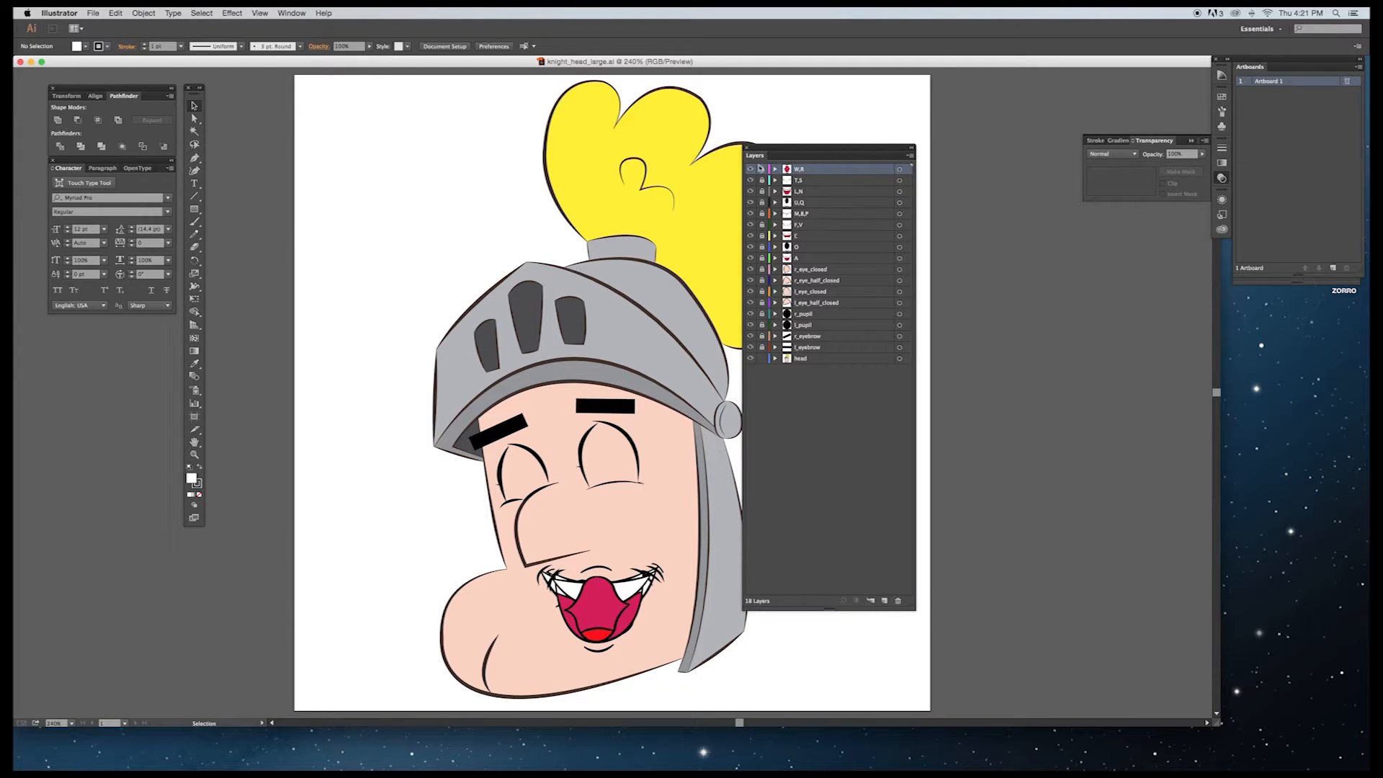
Step: Hide every layer except head, and show l_eyebrow, r_eyebrow, l_pupil and r_pupil again
drag(750, 169, 753, 346)
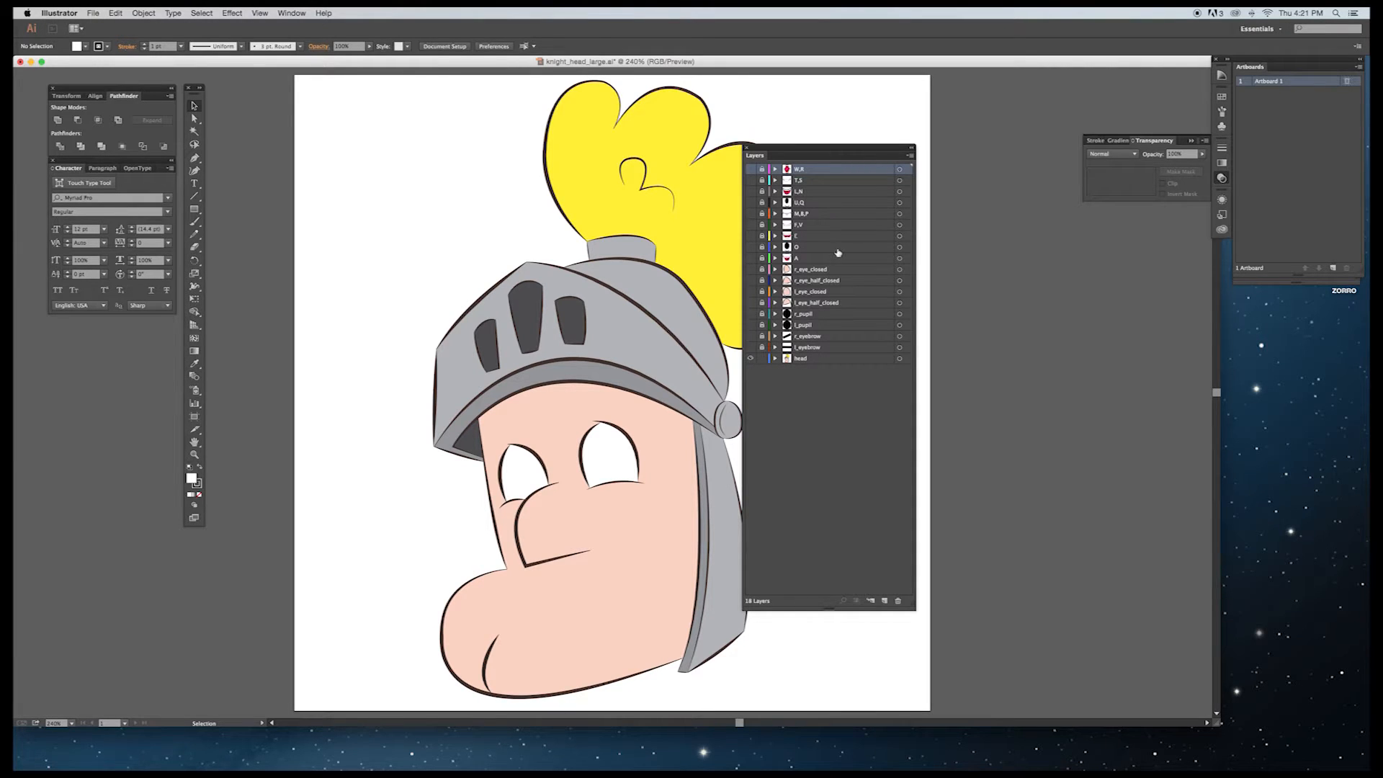
click(751, 348)
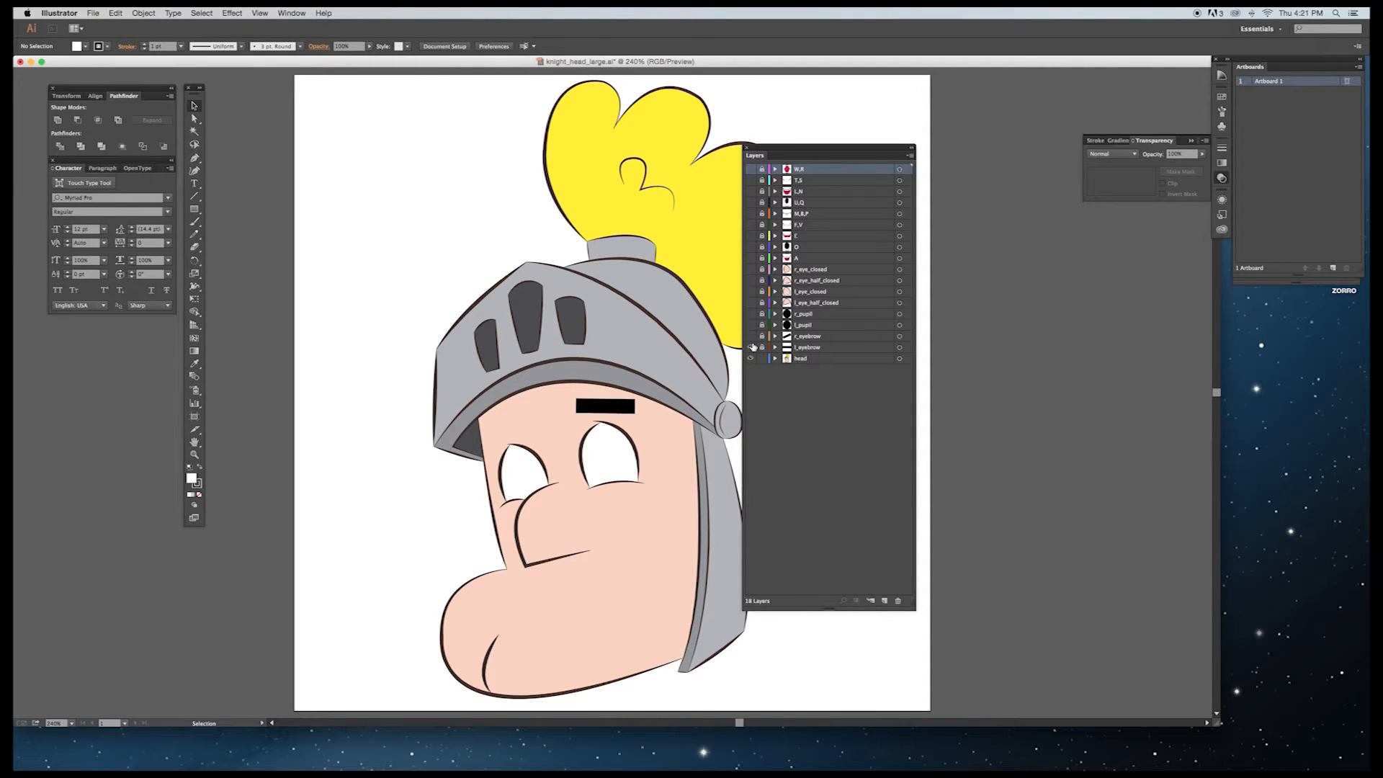
click(750, 336)
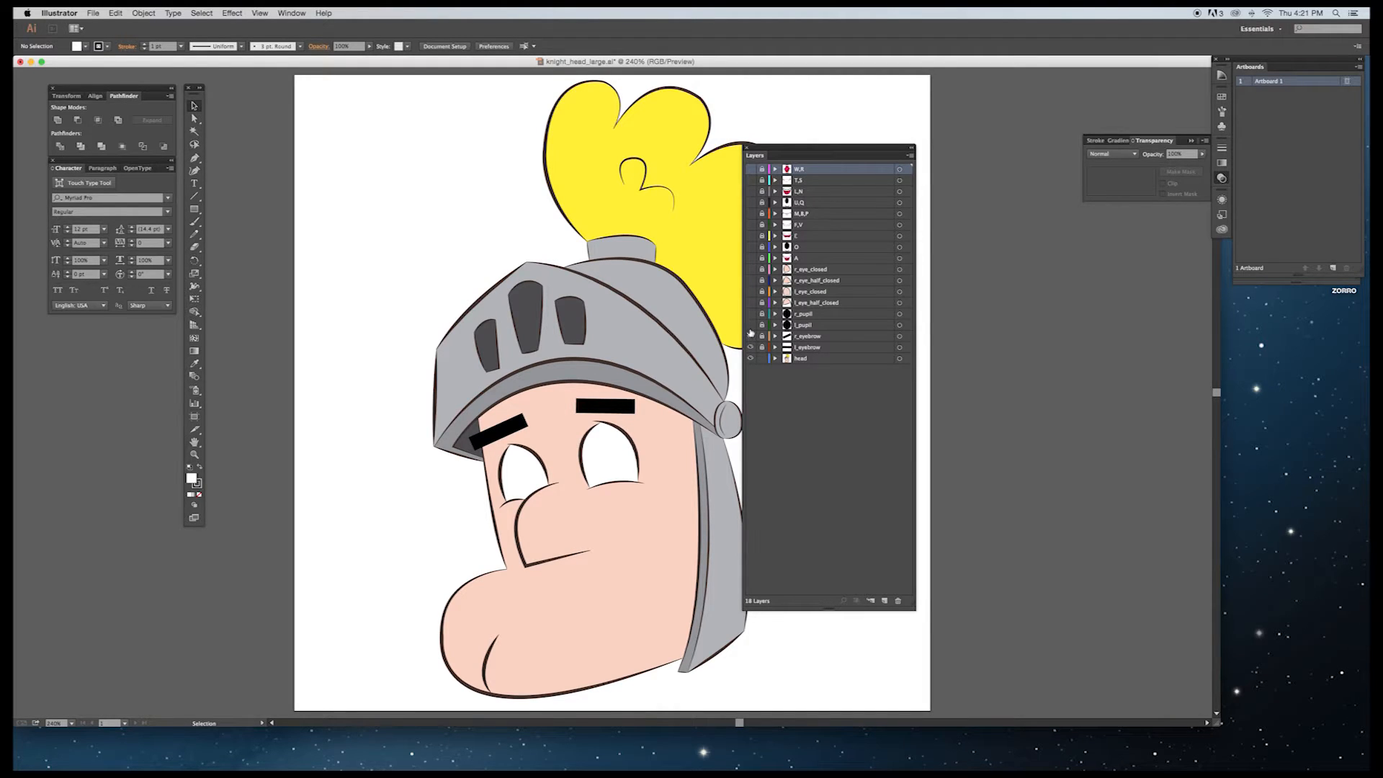
click(750, 325)
click(749, 314)
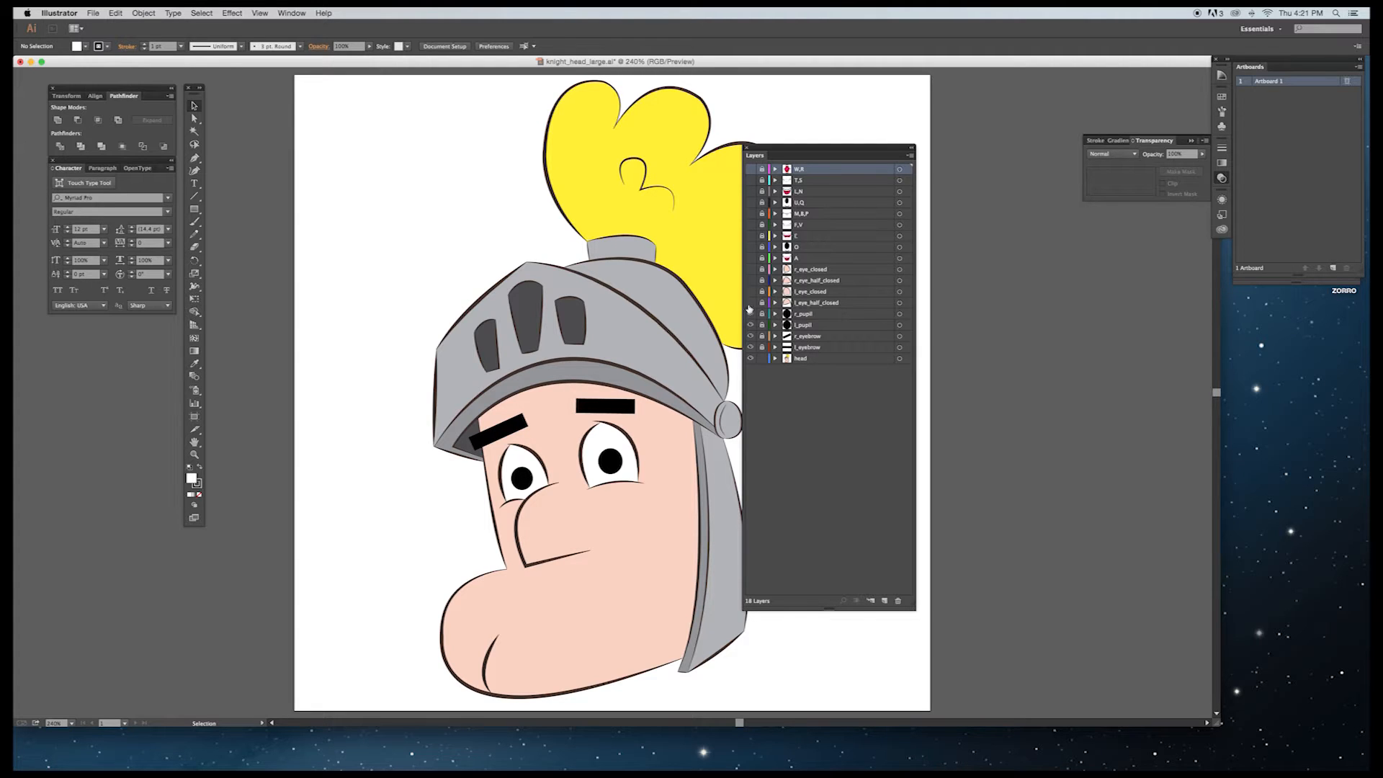
Step: Preview the l_eye_half_closed and l_eye_closed layers one at a time, and select the closed left eye artwork to inspect its shape
click(750, 303)
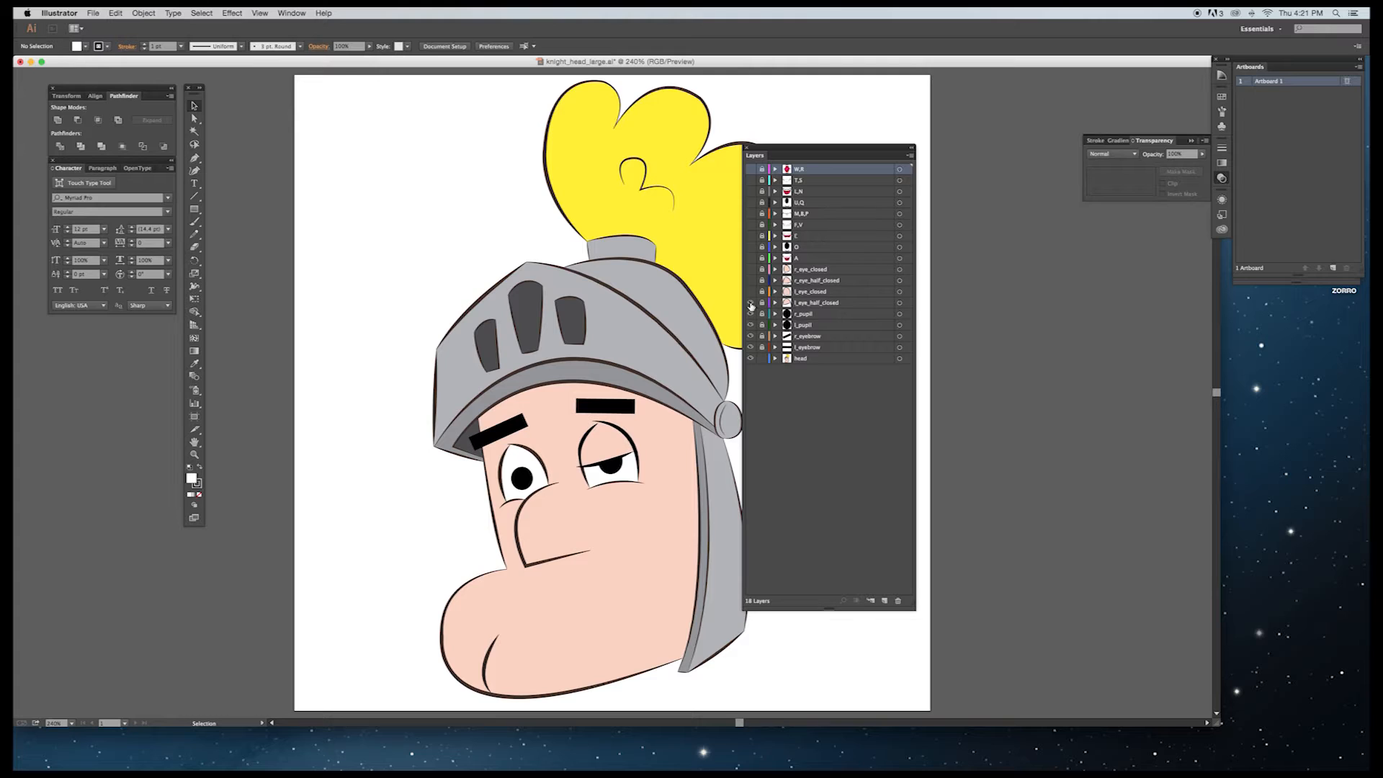
click(750, 292)
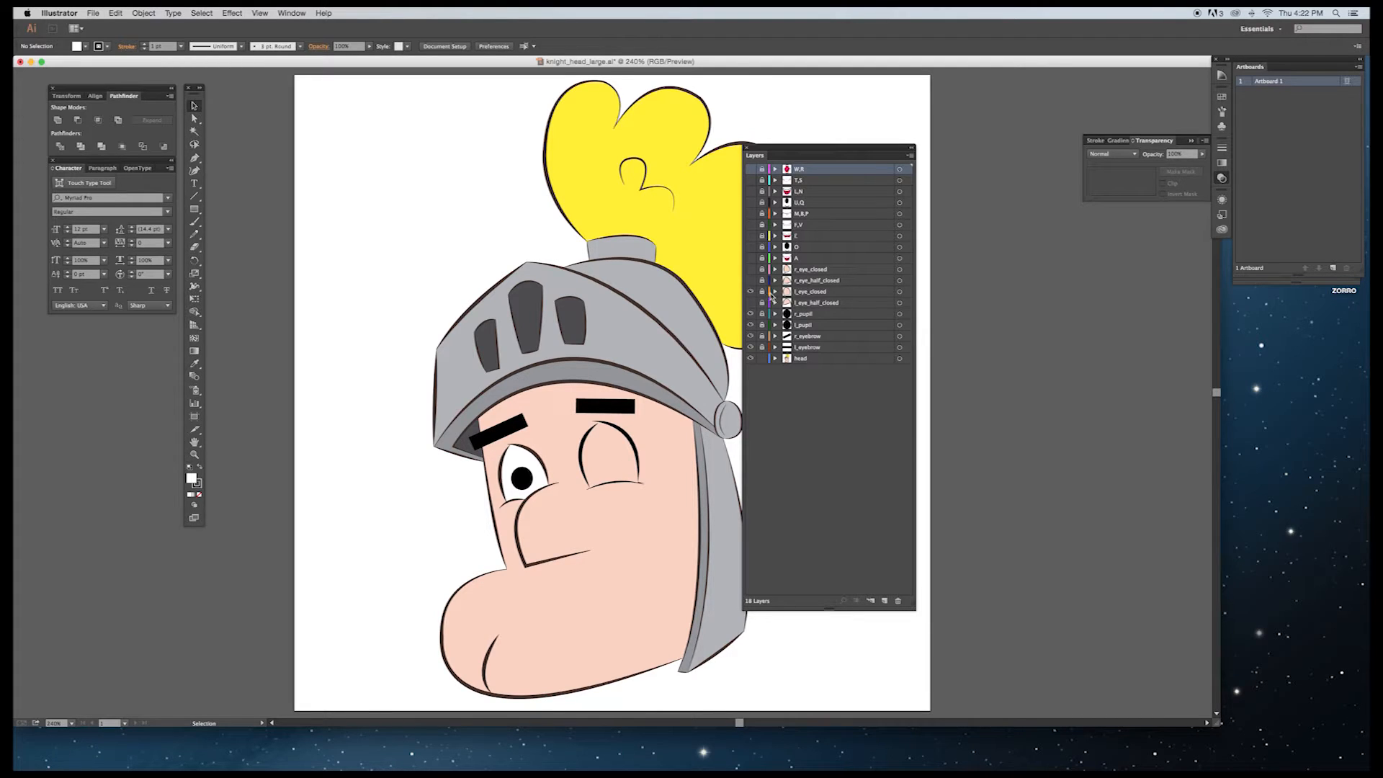
click(792, 291)
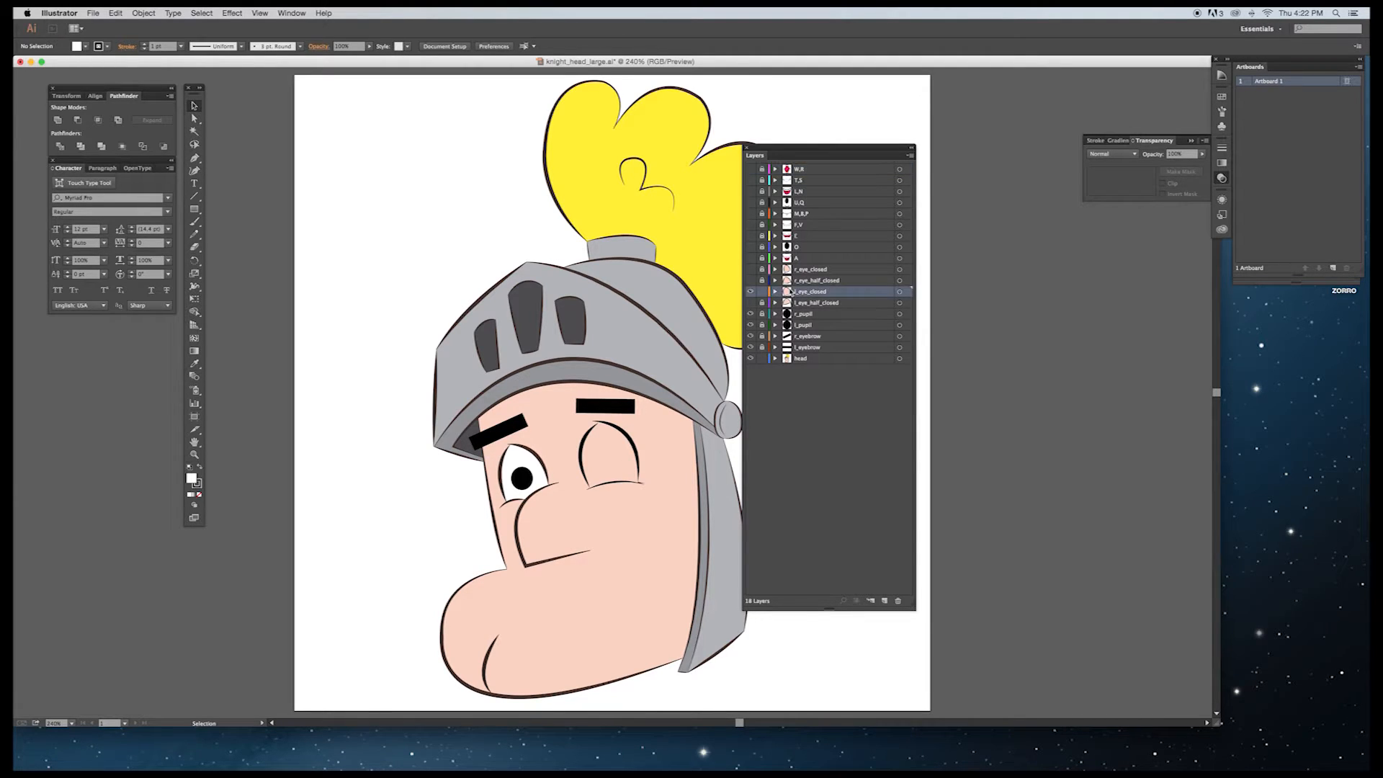
click(619, 453)
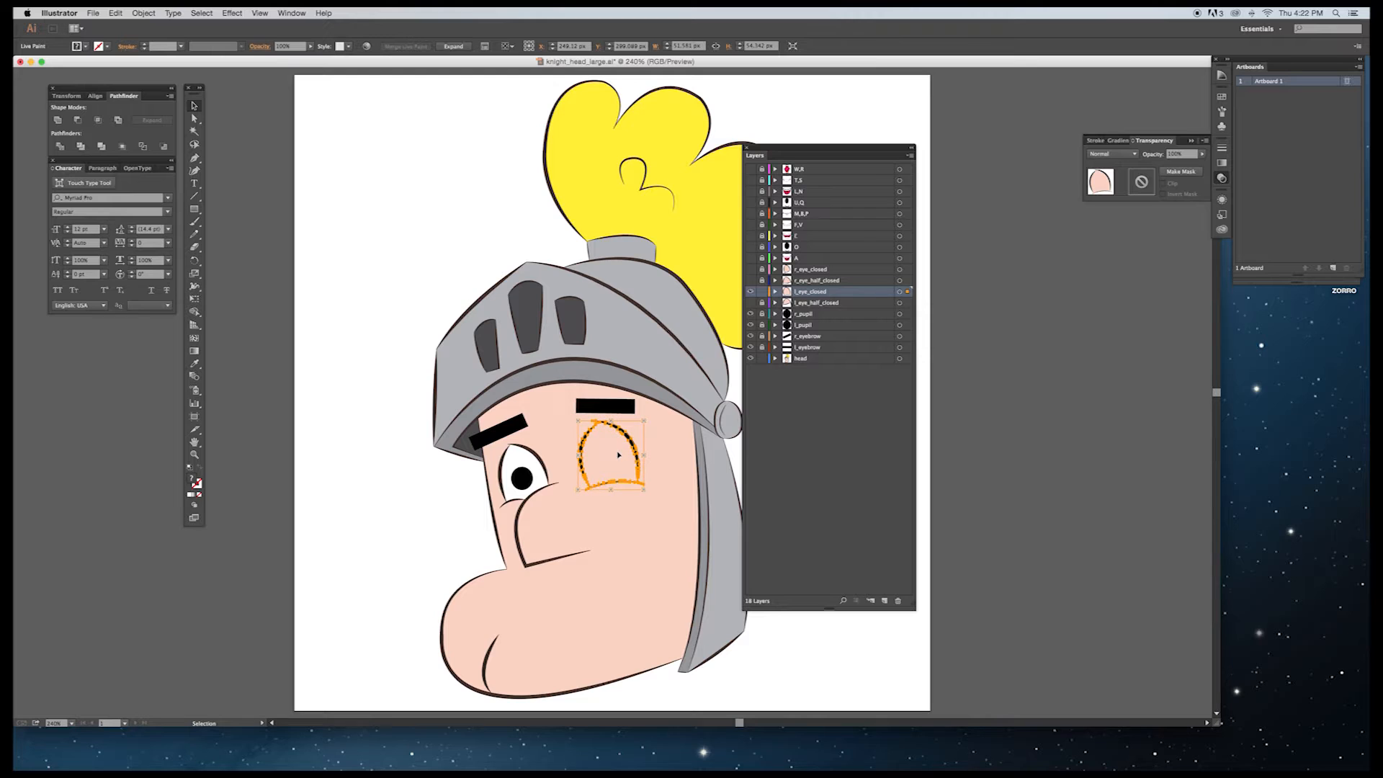
click(663, 444)
click(337, 423)
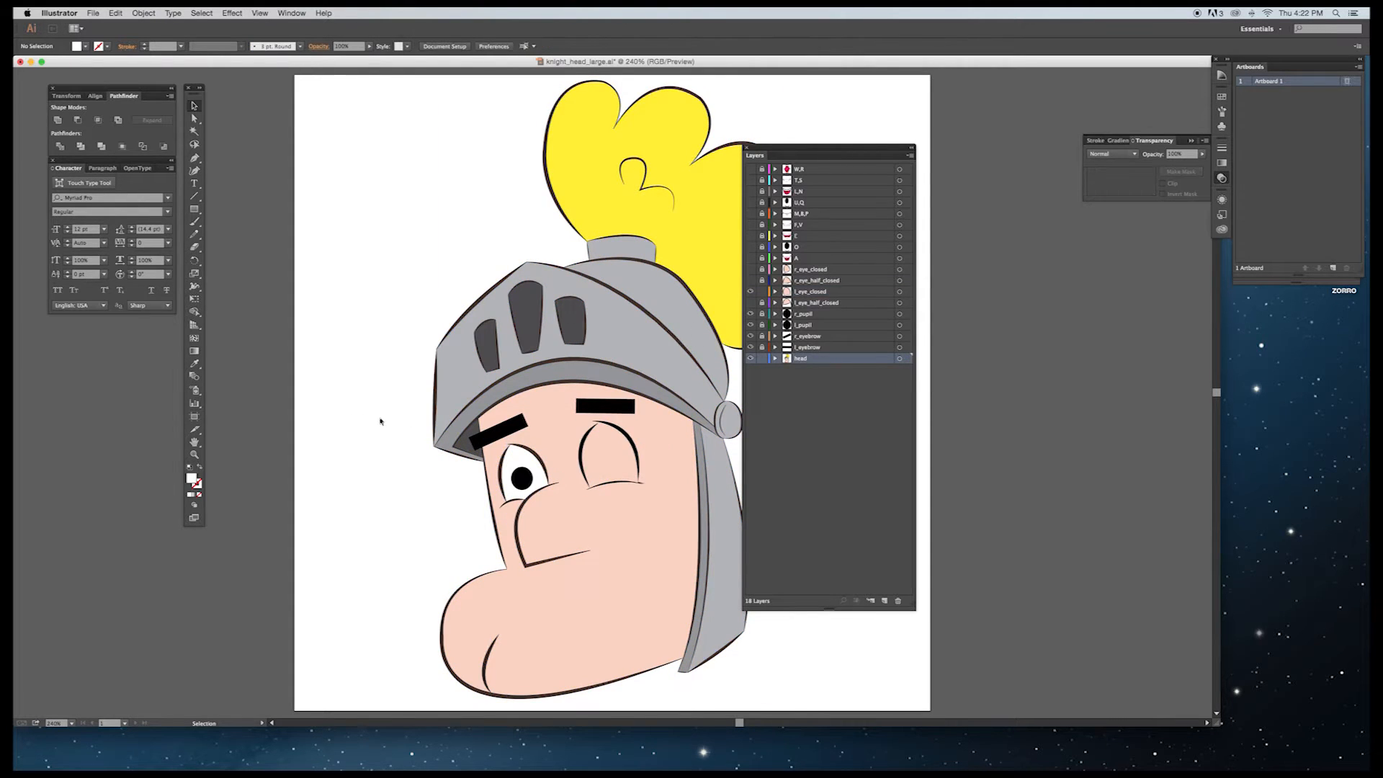
Step: Lock the head and l_eye_closed layers, and hide l_eye_closed
click(762, 359)
click(762, 292)
click(751, 292)
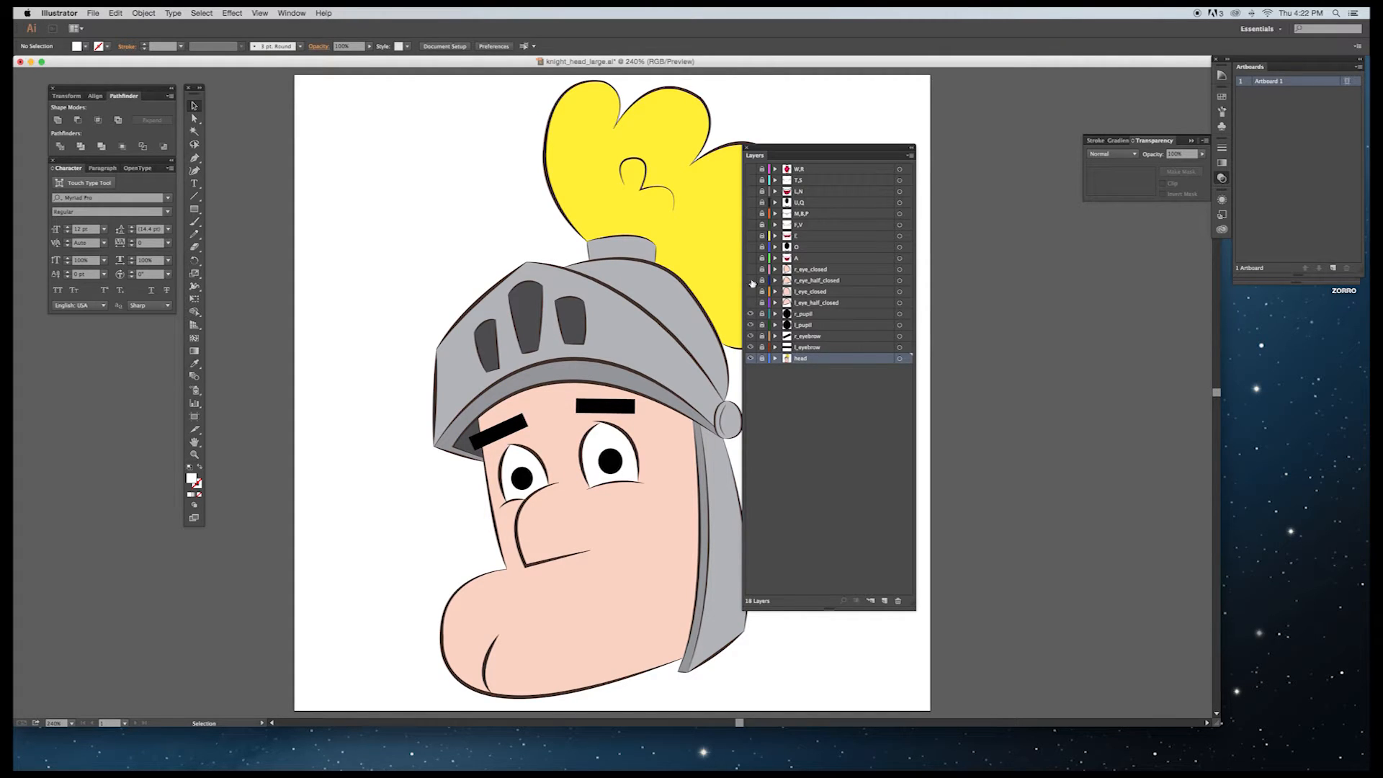
Step: Preview the r_eye_half_closed and r_eye_closed layers, and hide both again
click(751, 281)
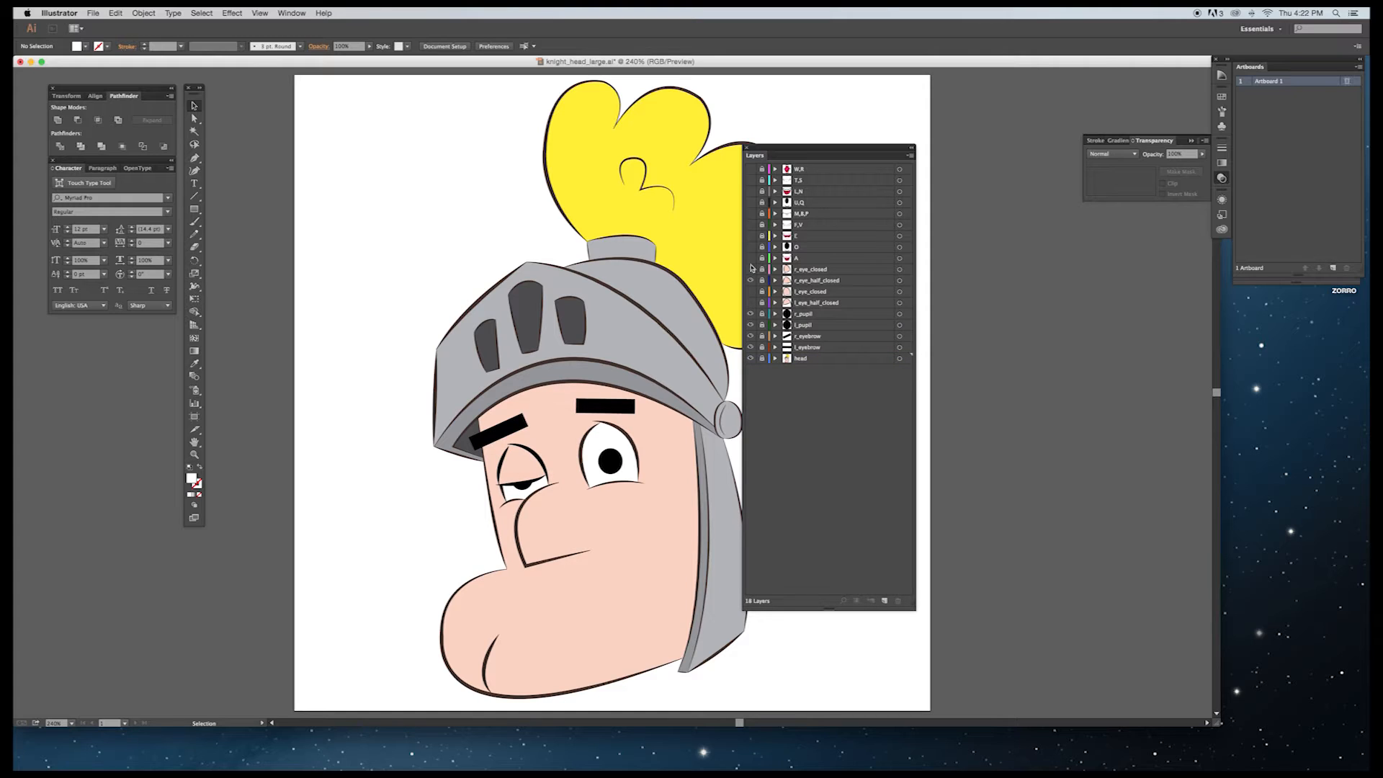
click(751, 269)
click(751, 269)
click(751, 280)
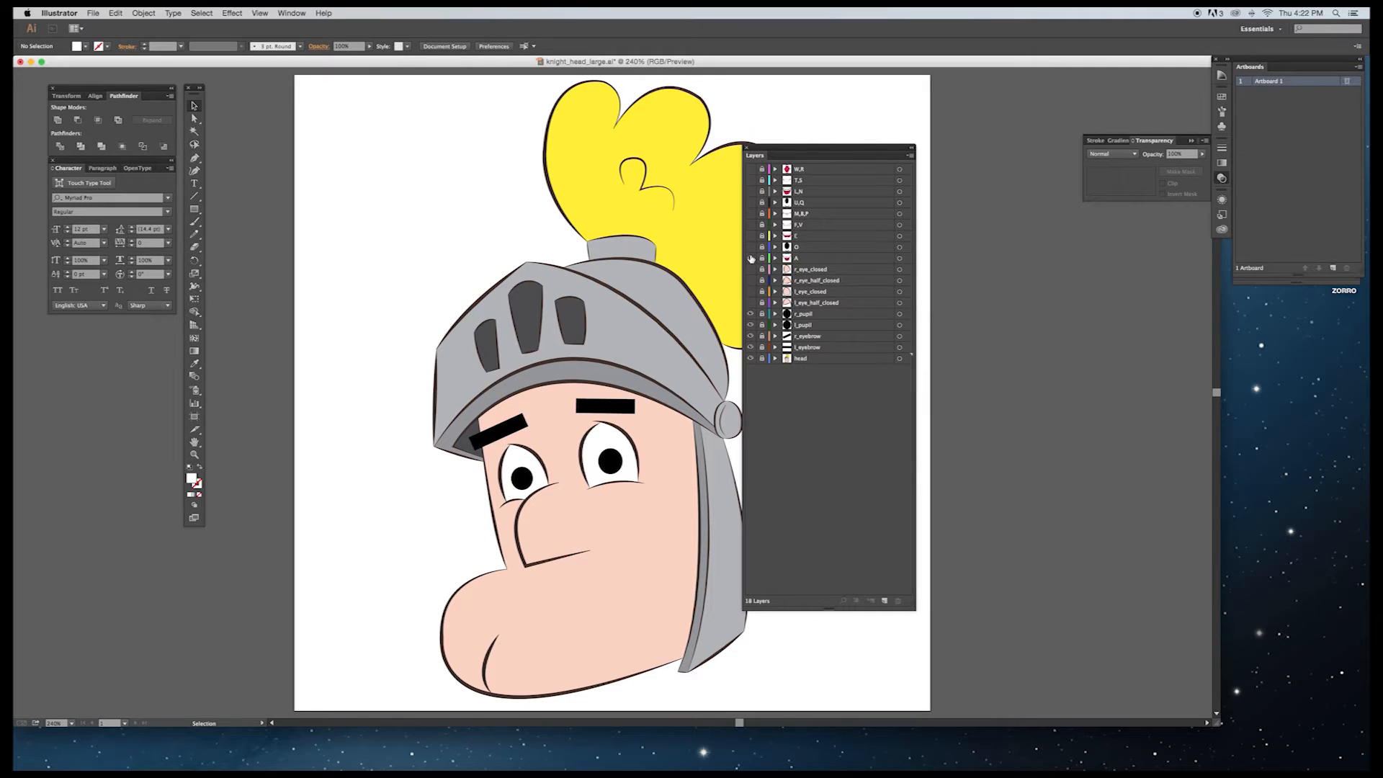
Step: Show all the mouth layers from A up to W,R, and the four closed and half-closed eye layers
click(751, 258)
click(751, 246)
click(751, 236)
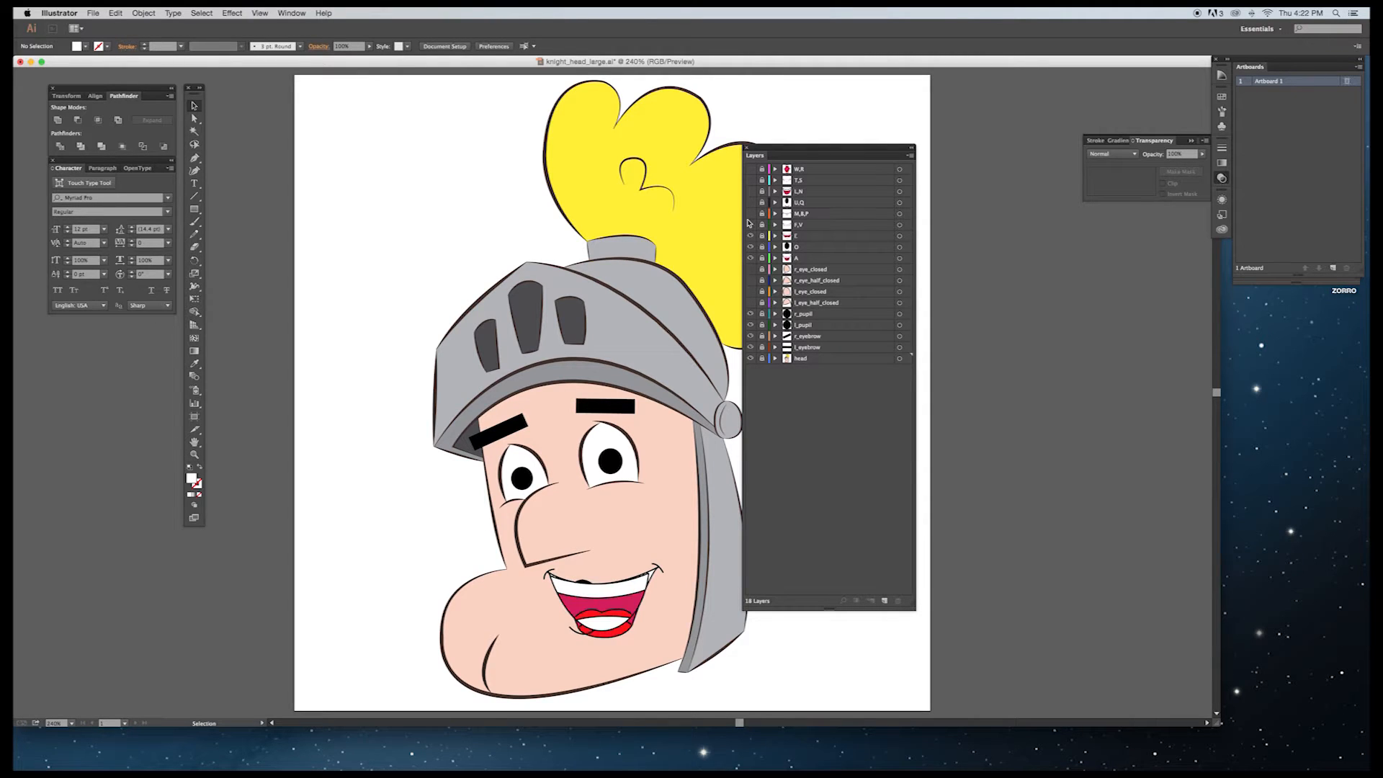
drag(751, 229, 755, 164)
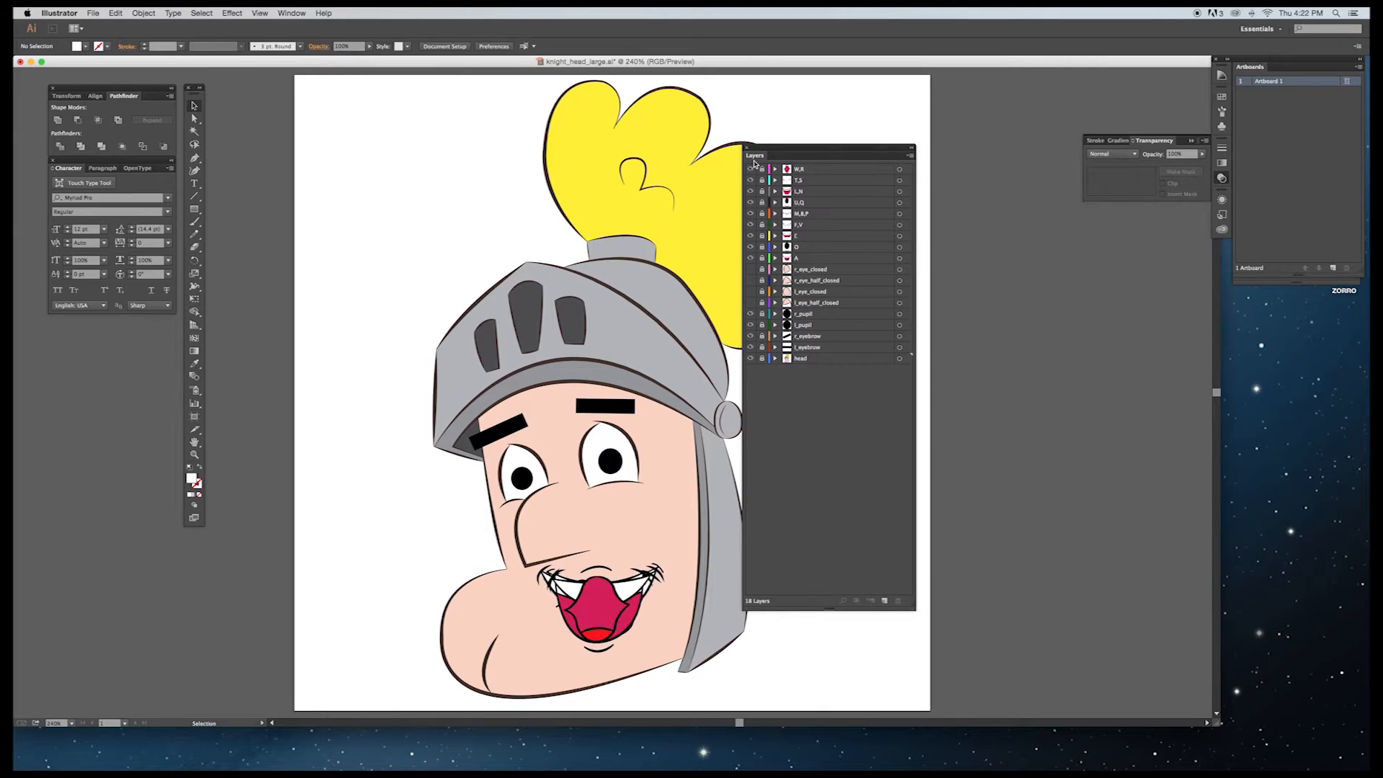
drag(752, 274, 756, 311)
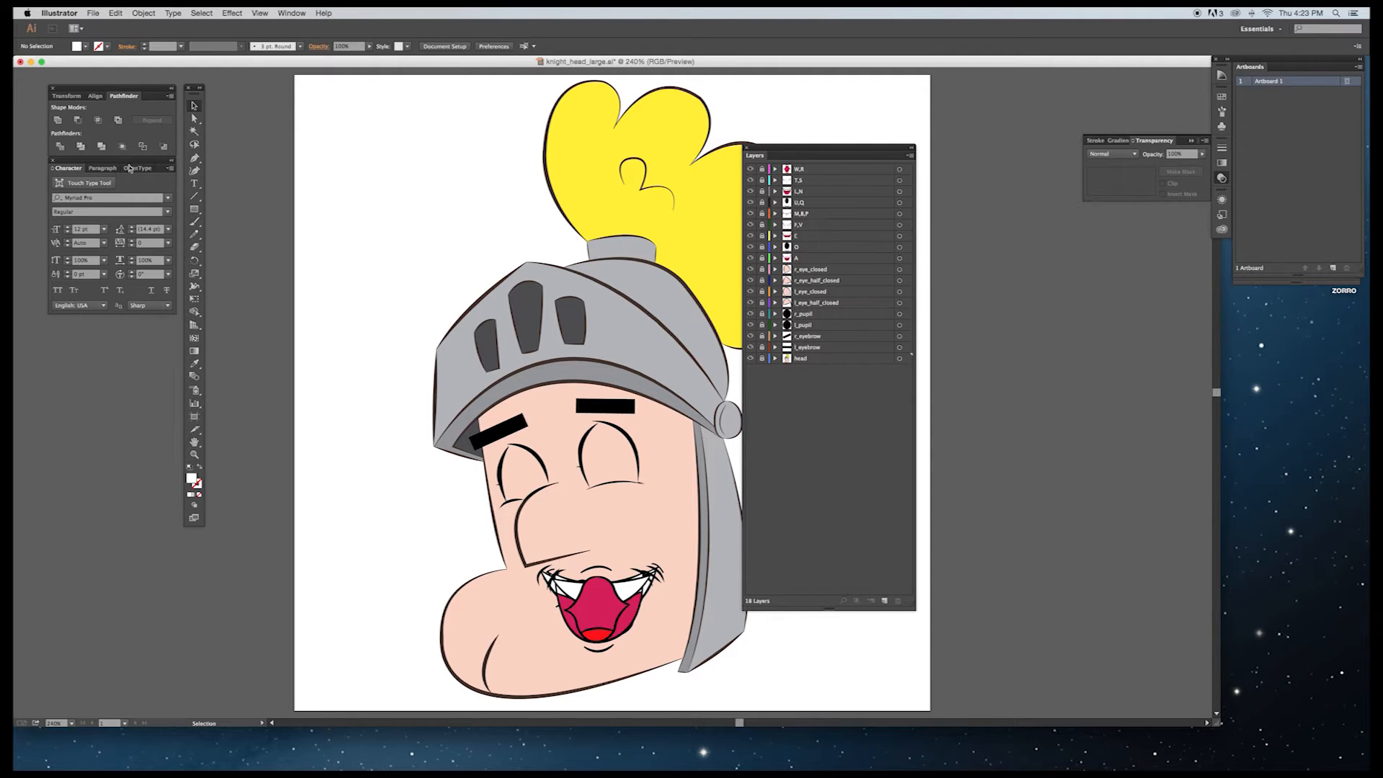
Step: Minimize the knight head artwork and switch to the knightlipsync2.aep project in After Effects
click(31, 62)
mouse_move(896, 756)
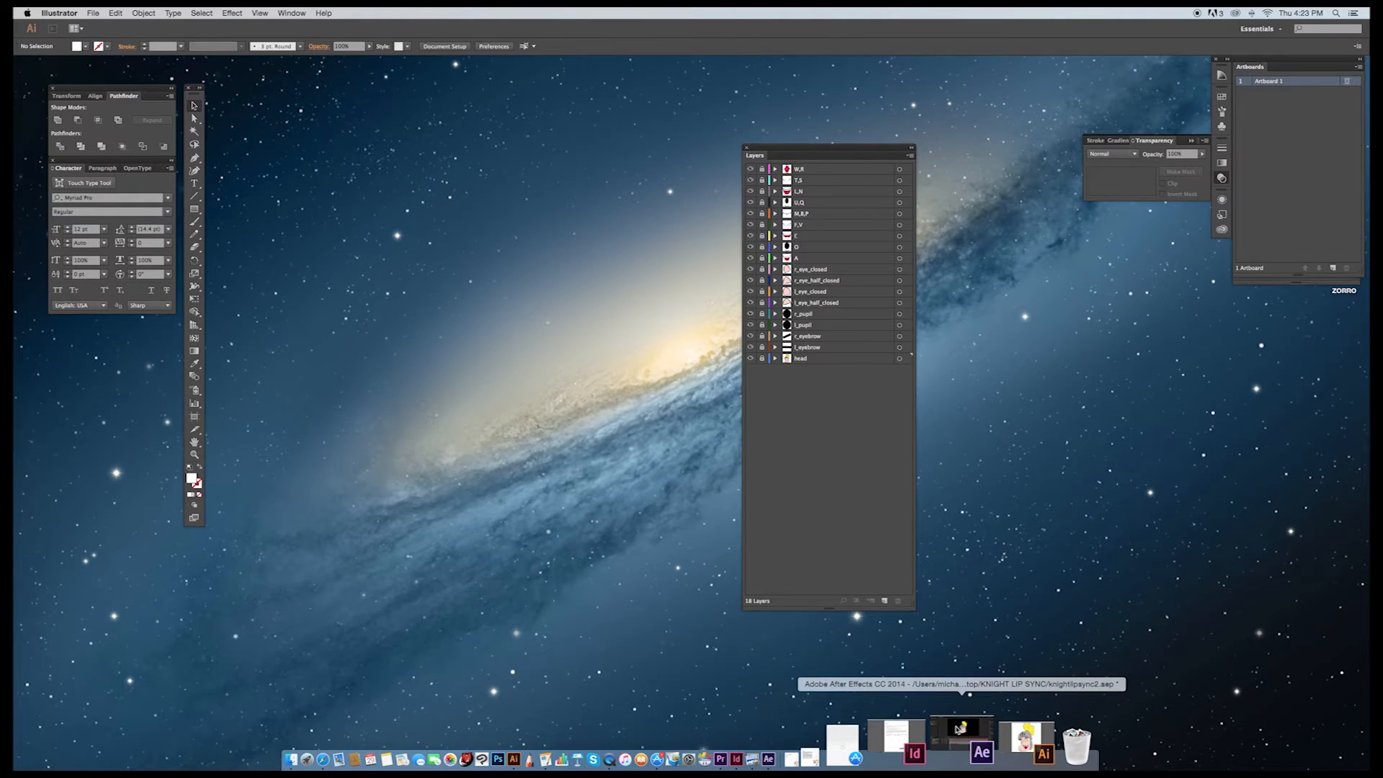
click(959, 729)
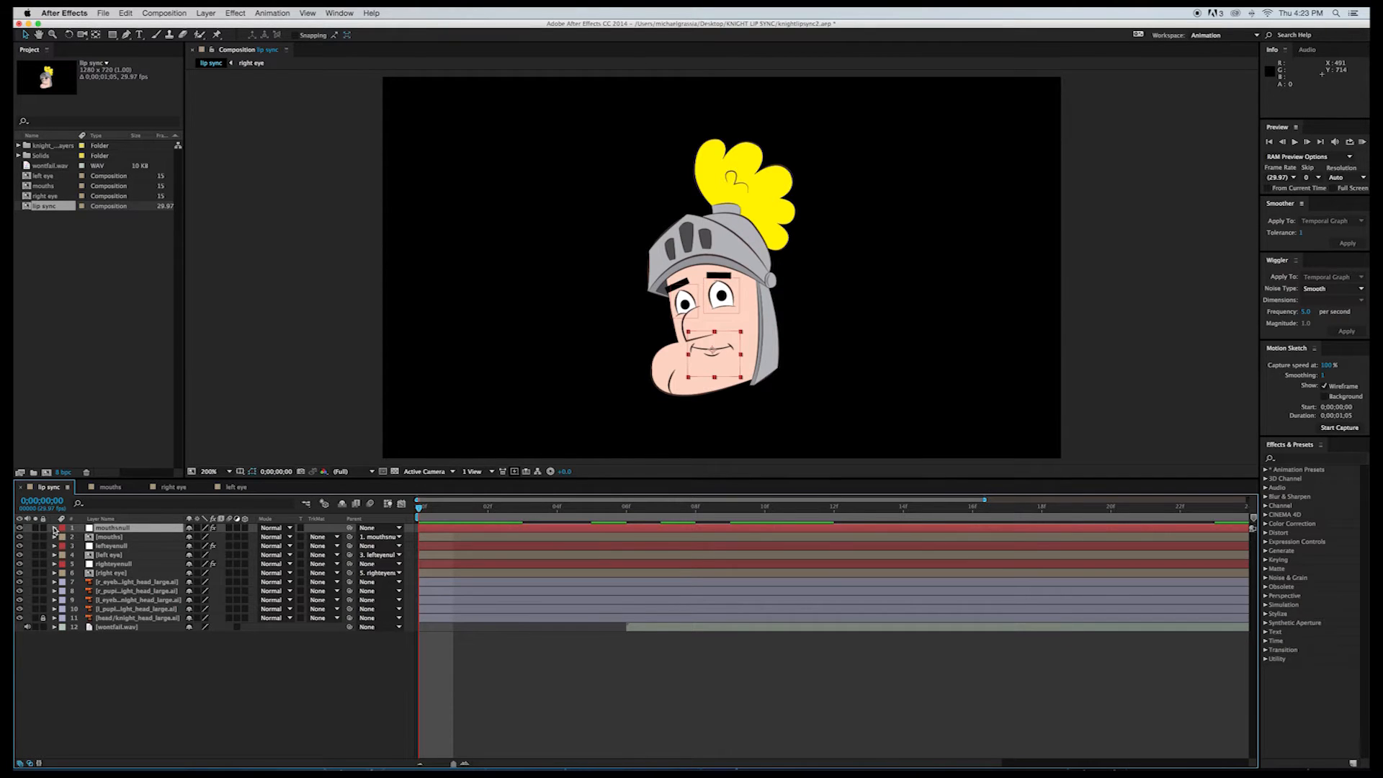
Step: Expand the mouthsnull, lefteyenull and righteyenull layers to inspect their Slider Control keyframes
click(55, 529)
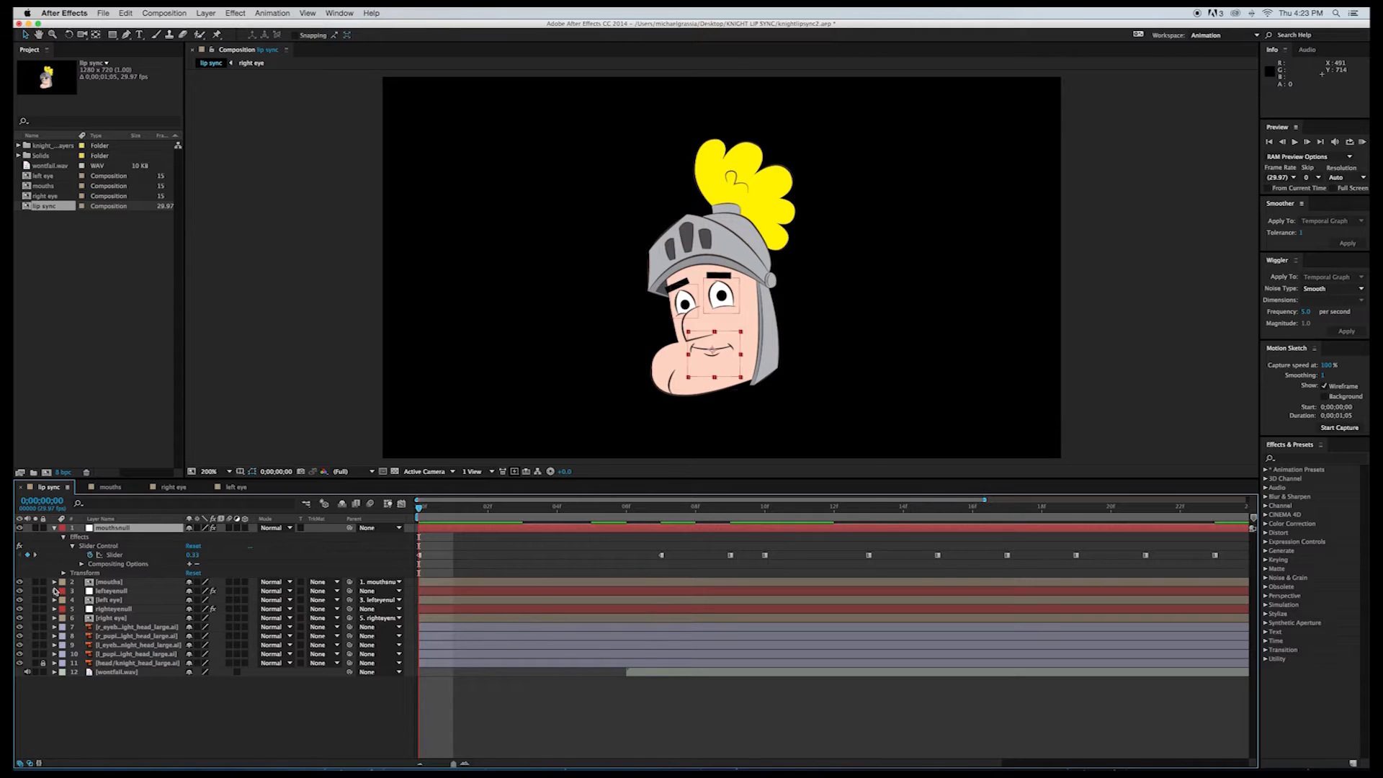
click(55, 590)
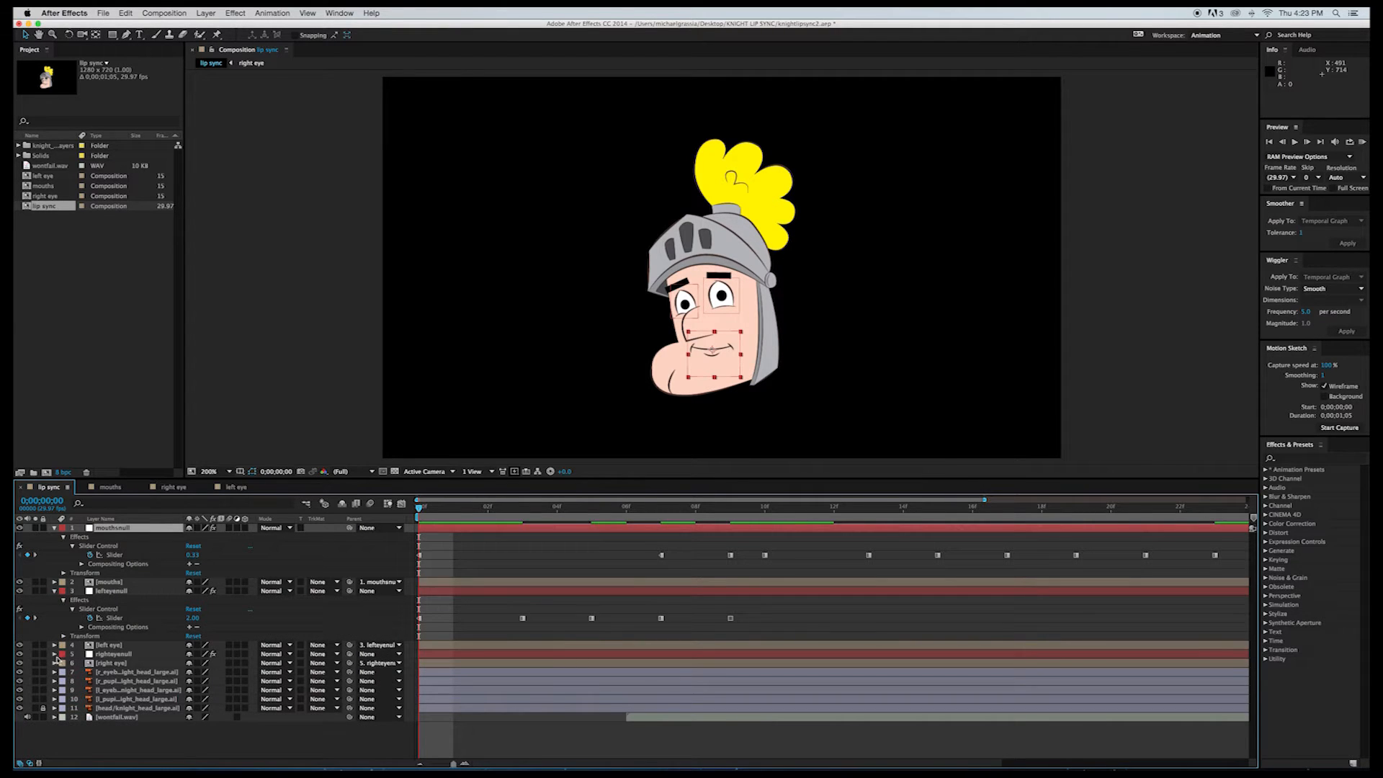
click(55, 654)
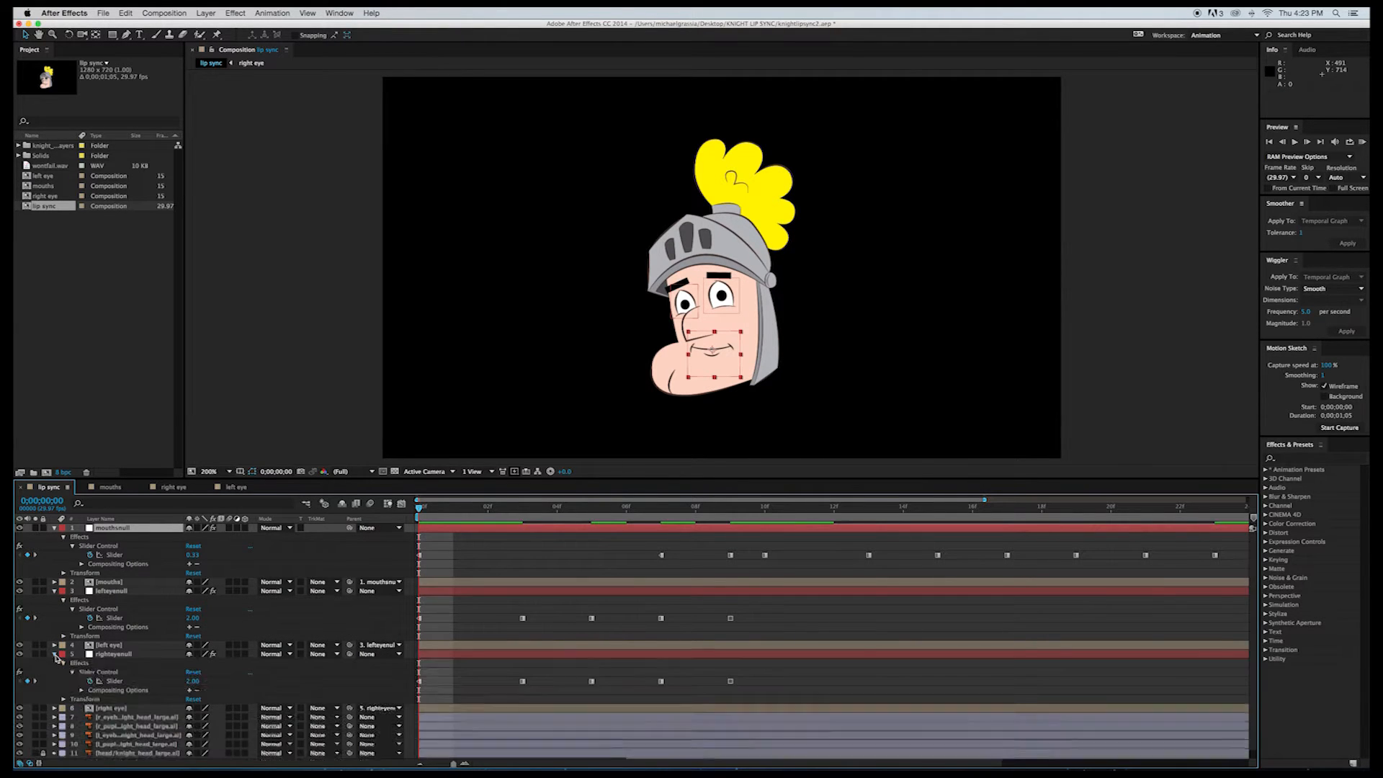
click(55, 708)
click(55, 708)
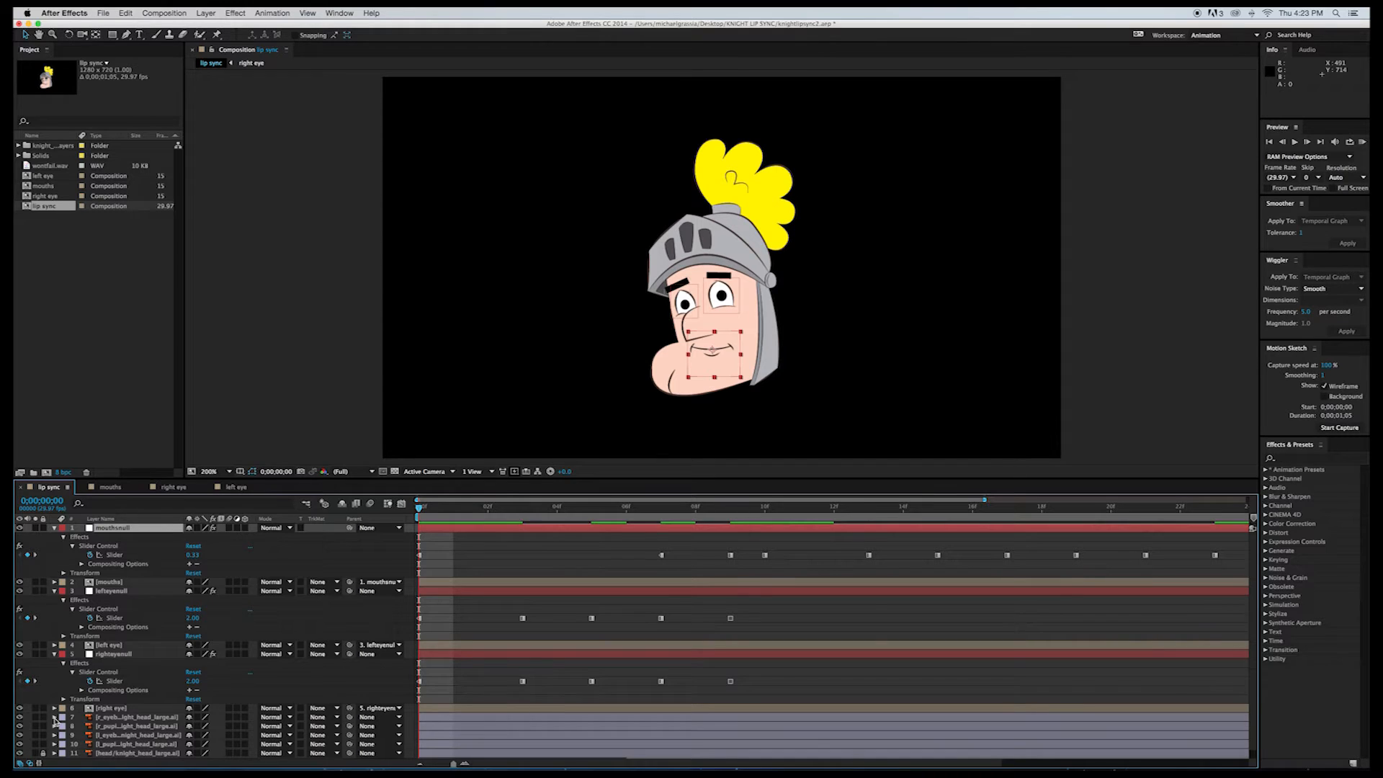
Step: Expand the Transform properties of the right and left eyebrow layers, and review the keyframes across the lip sync composition
scroll(207, 704, down, 1)
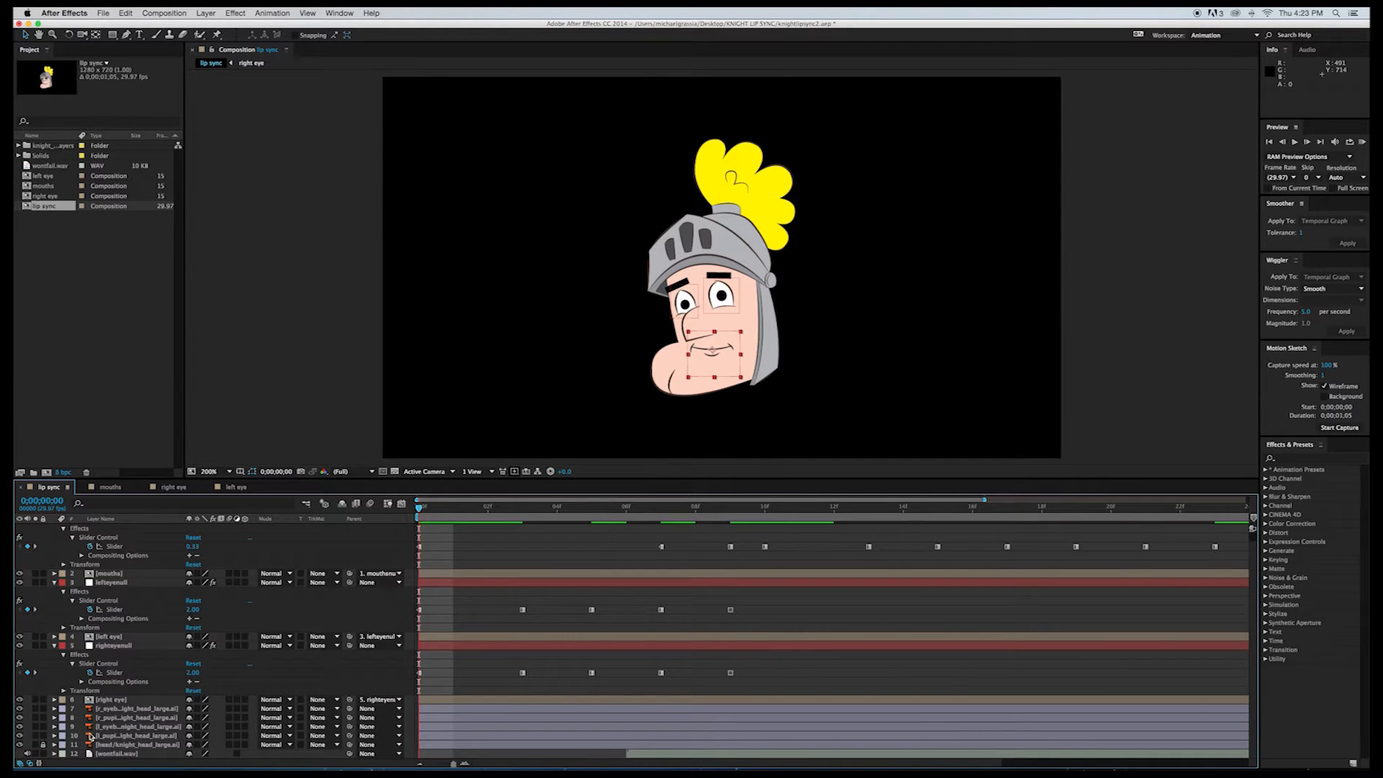
click(55, 709)
scroll(85, 736, down, 5)
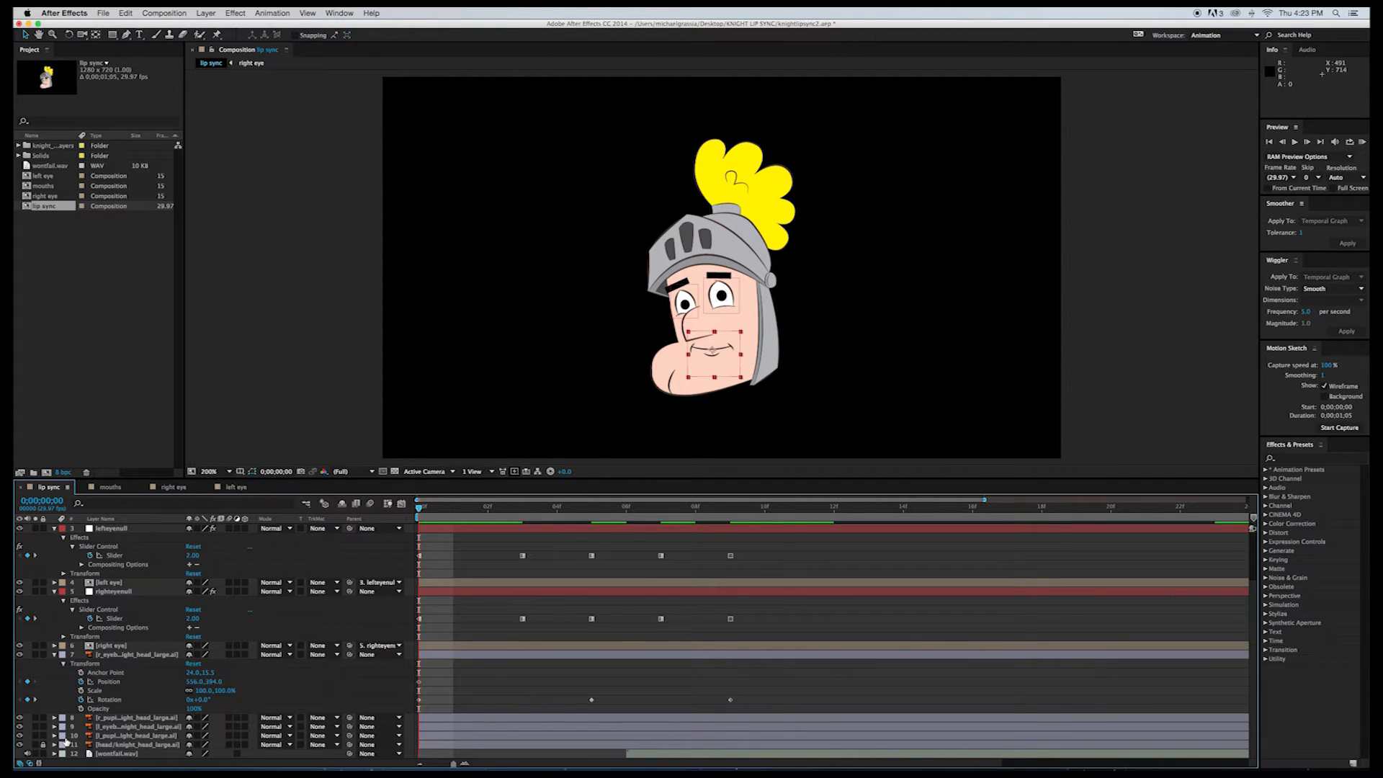
click(55, 727)
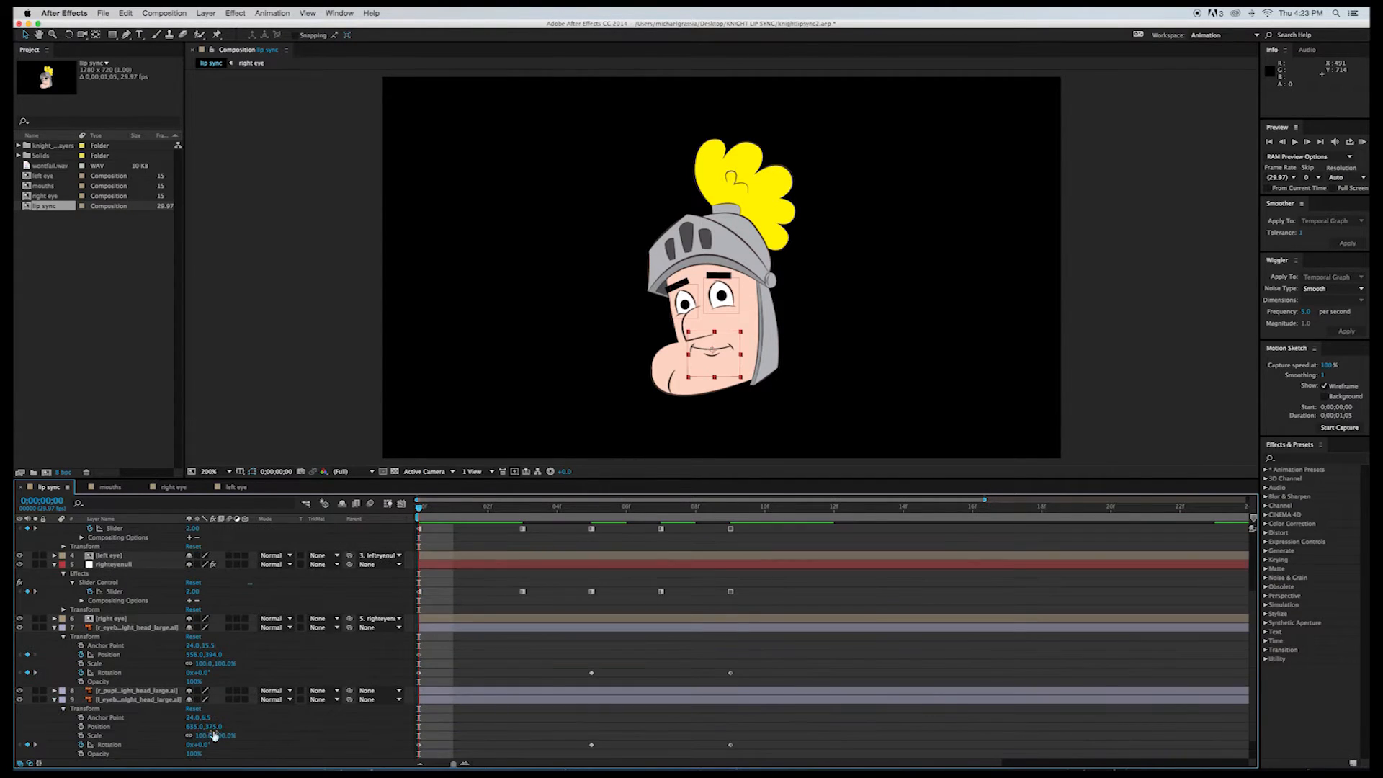
scroll(216, 733, up, 6)
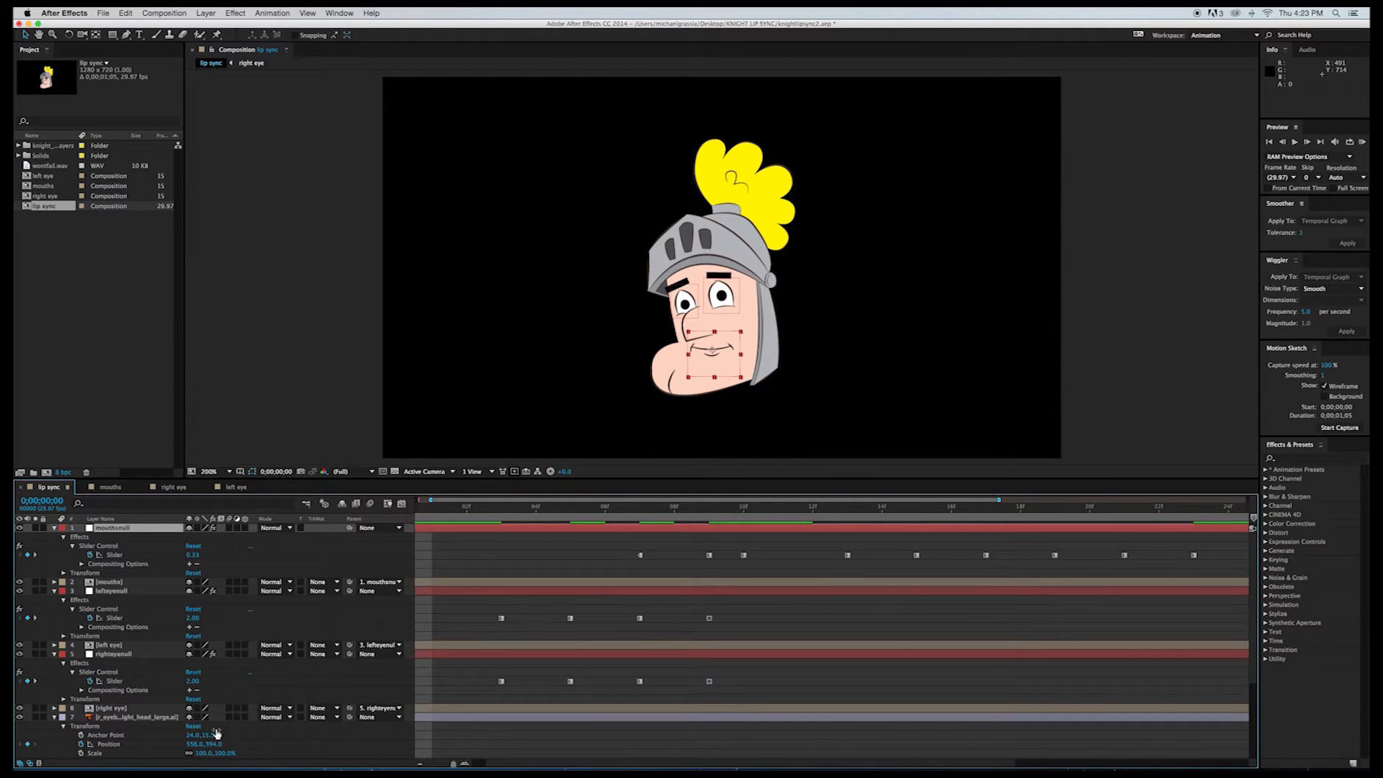
scroll(736, 674, left, 2)
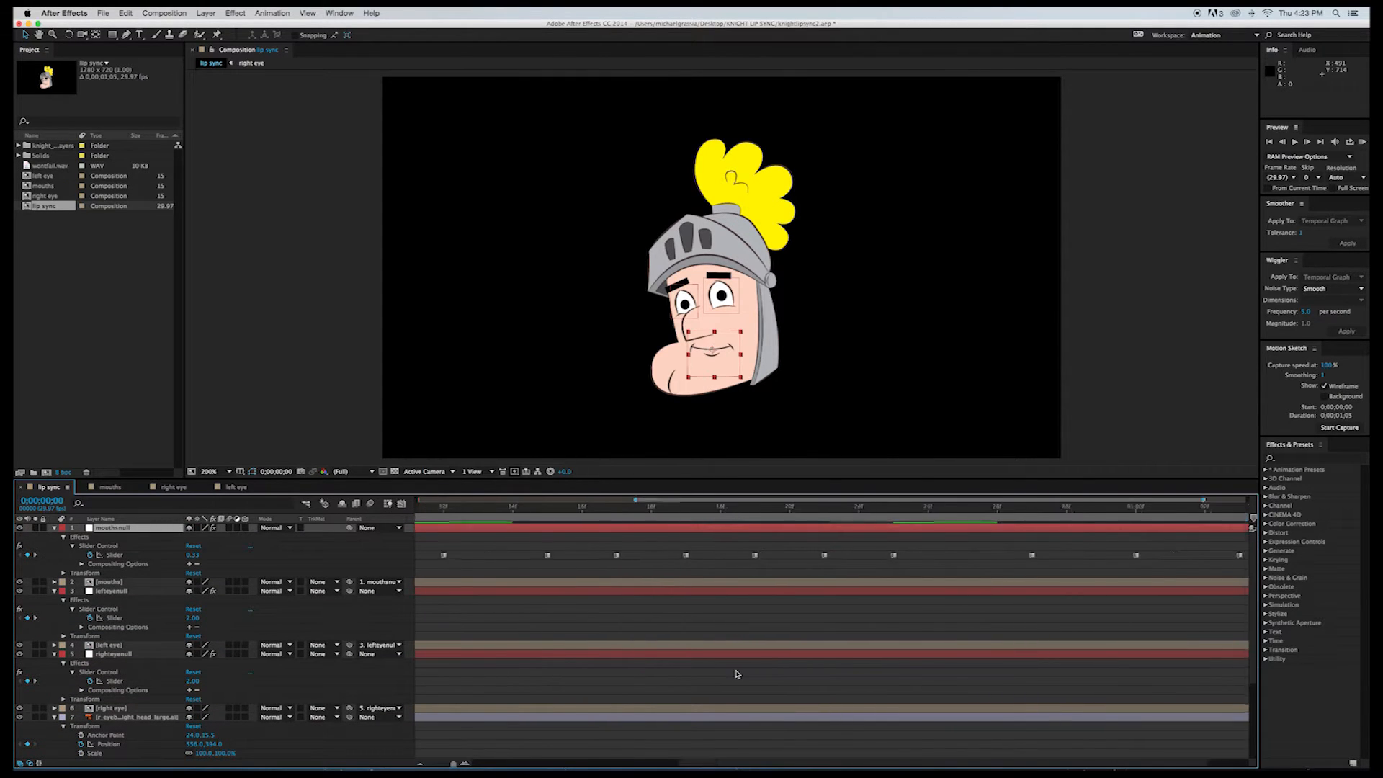
scroll(736, 673, down, 2)
scroll(736, 674, down, 4)
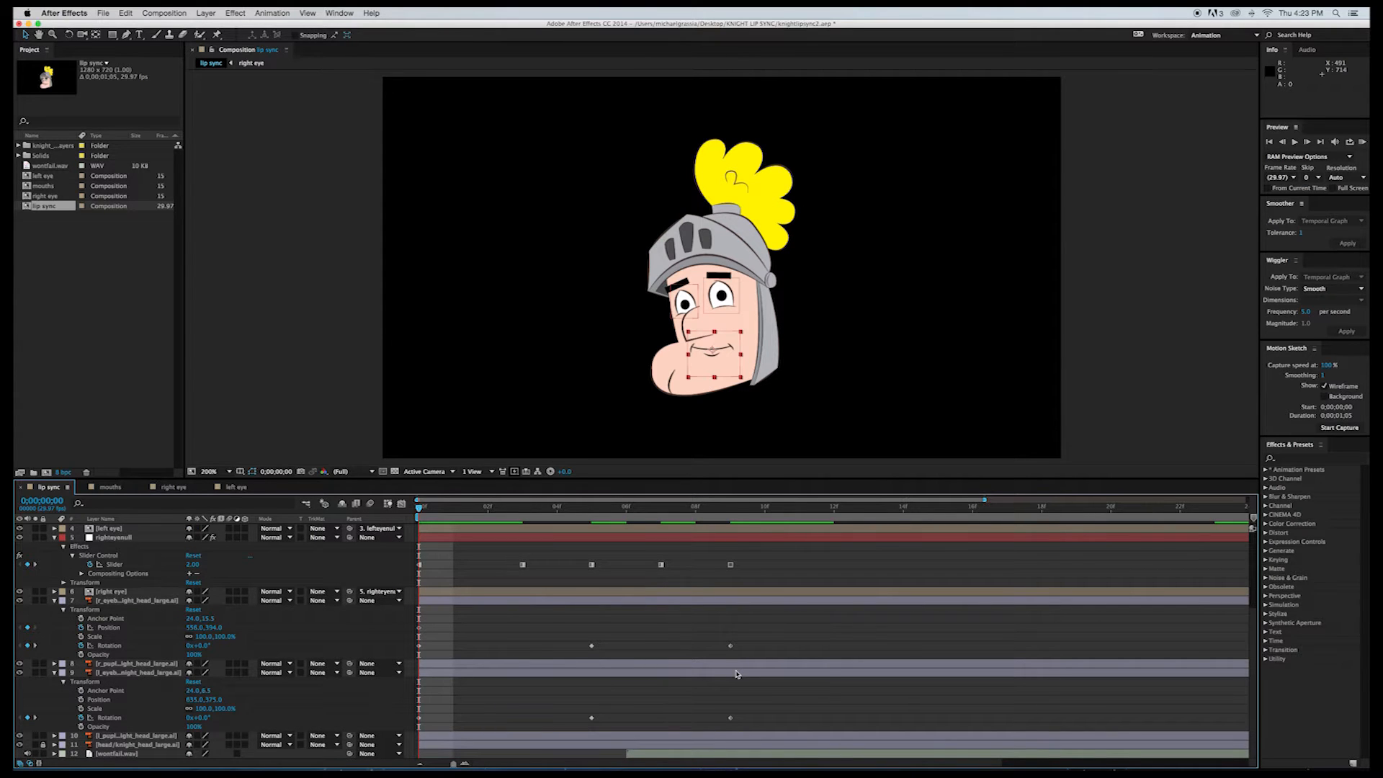
Step: Review the Slider keyframes of mouthsnull, lefteyenull and righteyenull along the lip sync timeline
scroll(737, 674, up, 5)
scroll(736, 673, right, 1)
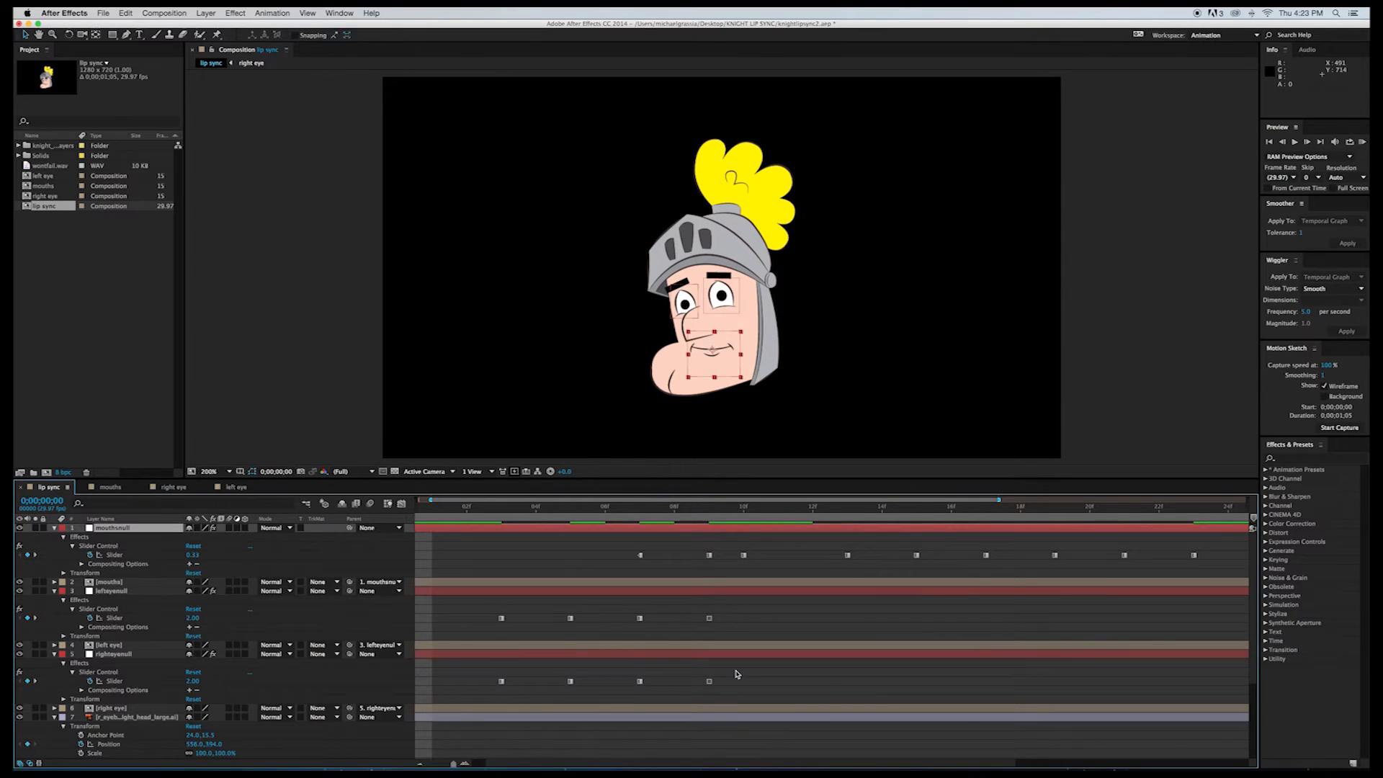
scroll(737, 674, down, 2)
scroll(736, 673, left, 1)
scroll(736, 674, up, 2)
scroll(736, 674, right, 1)
scroll(736, 674, down, 4)
scroll(736, 674, up, 4)
Step: Scrub the lip sync animation to frames 9 and 10 to check the mouth shapes, and return to the first frame
drag(416, 513, 715, 601)
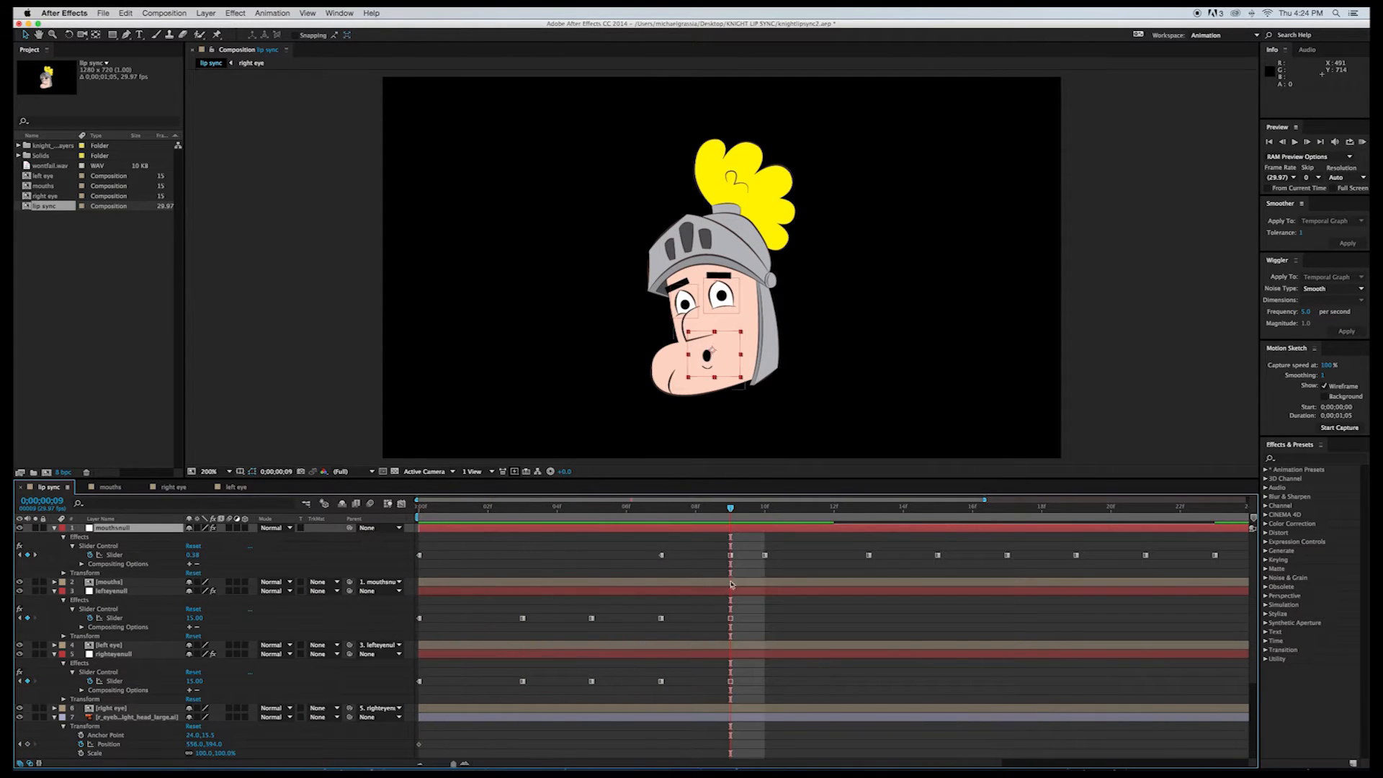
drag(726, 517, 766, 564)
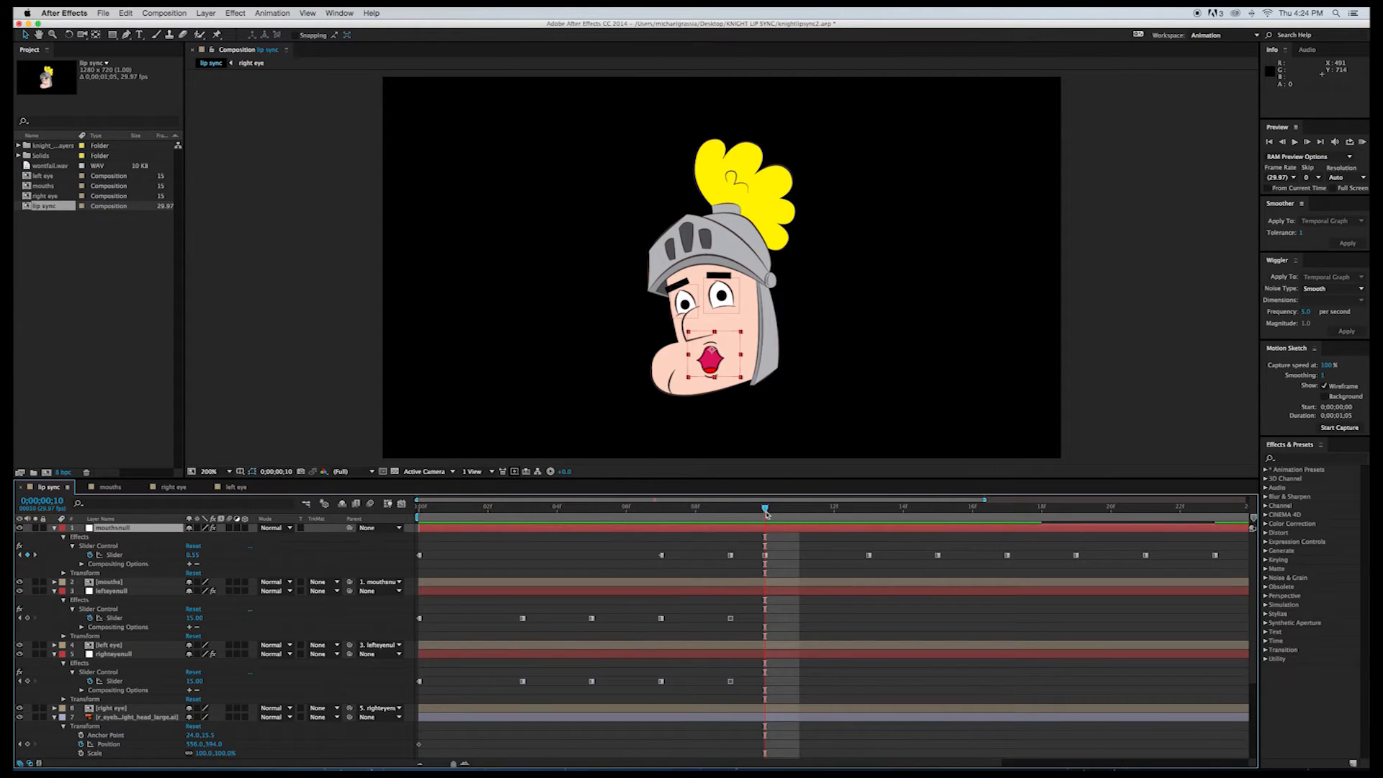
drag(764, 512, 591, 511)
drag(692, 540, 419, 502)
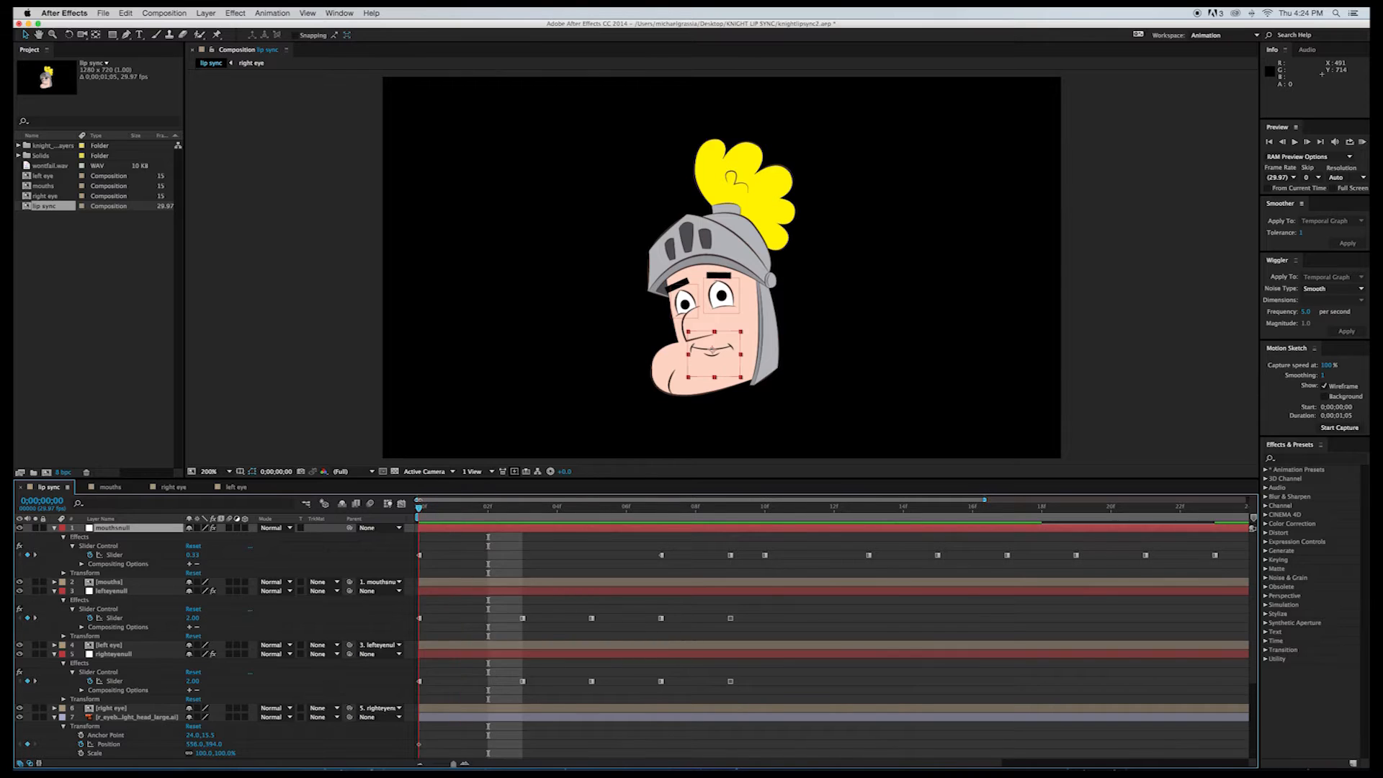
Step: Start a new empty project, saving the changes to knightlipsync2.aep
click(104, 14)
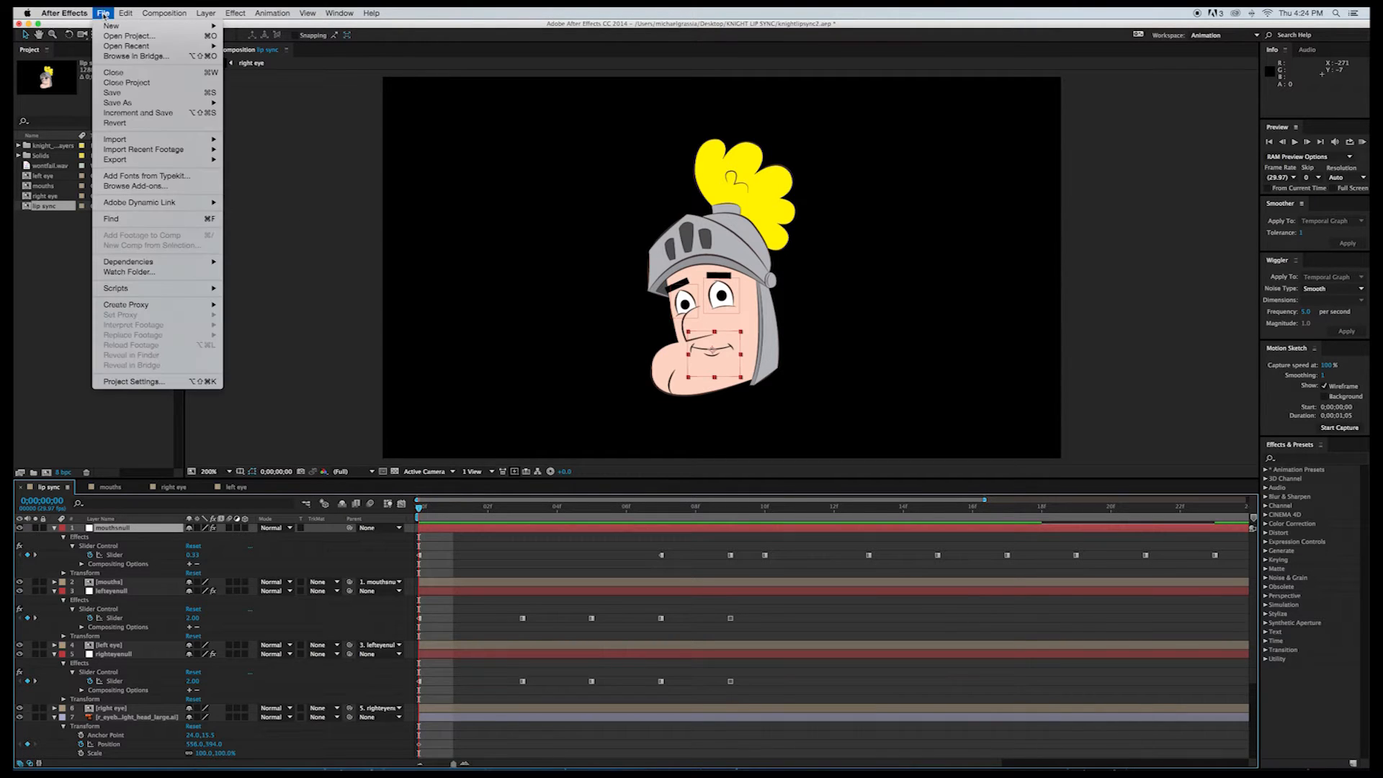
mouse_move(107, 26)
click(242, 28)
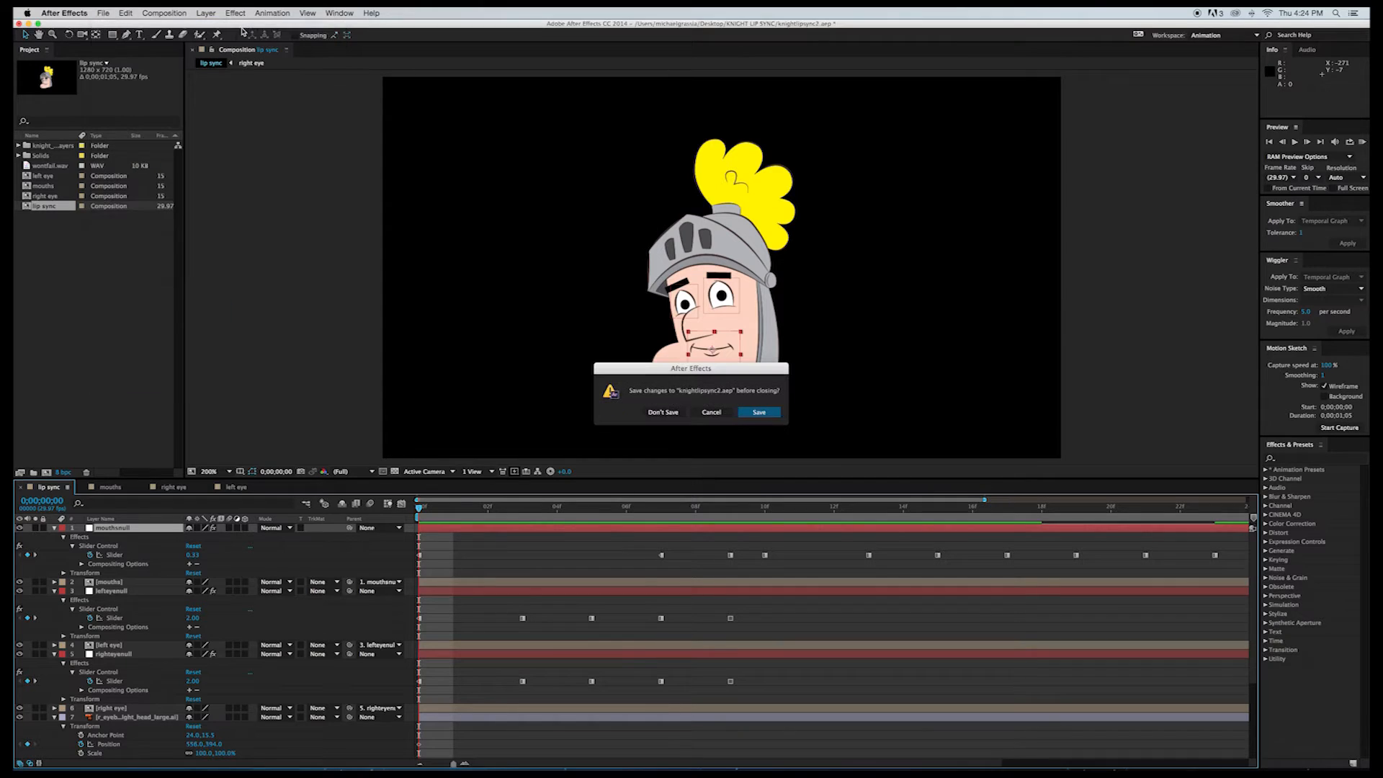
click(753, 415)
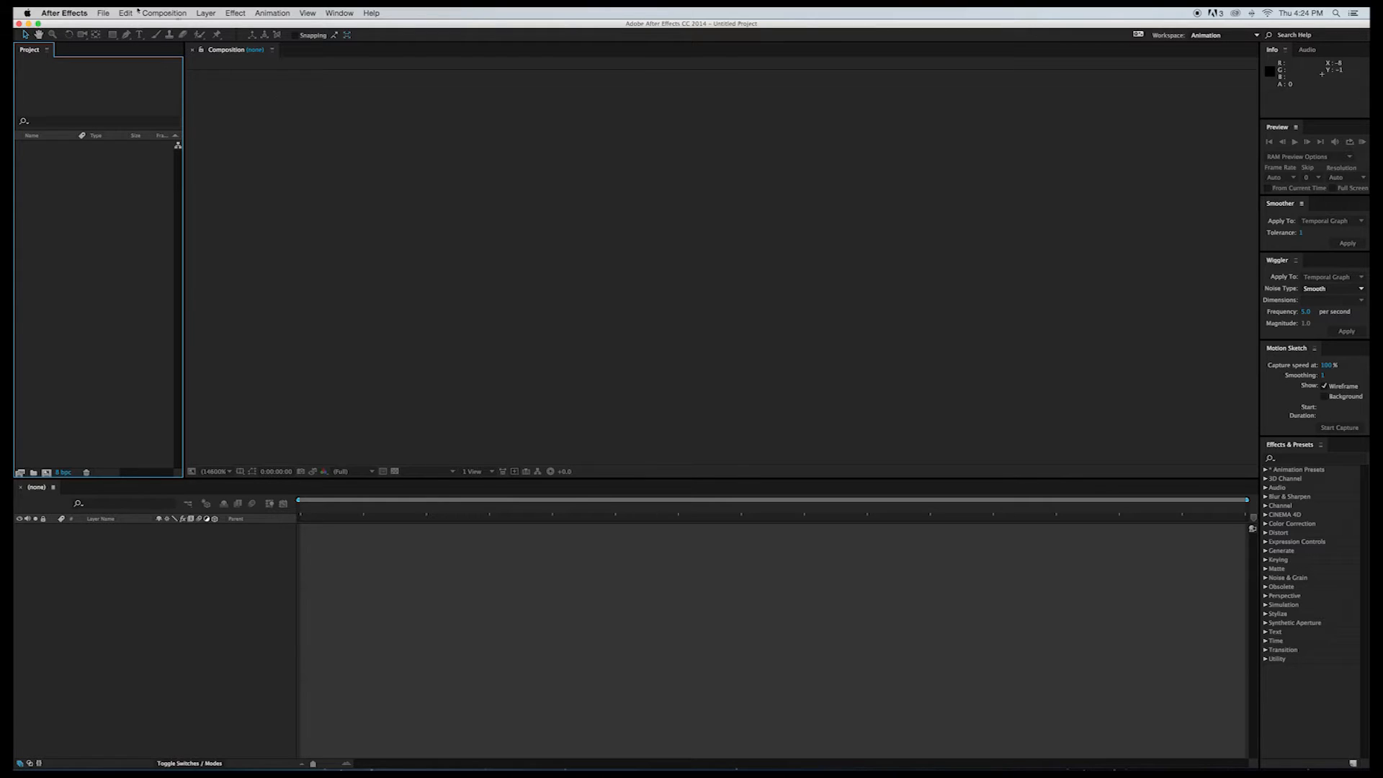
Step: Import knight_head_large.ai from the KNIGHT LIP SYNC folder as Composition - Retain Layer Sizes
click(103, 14)
mouse_move(181, 139)
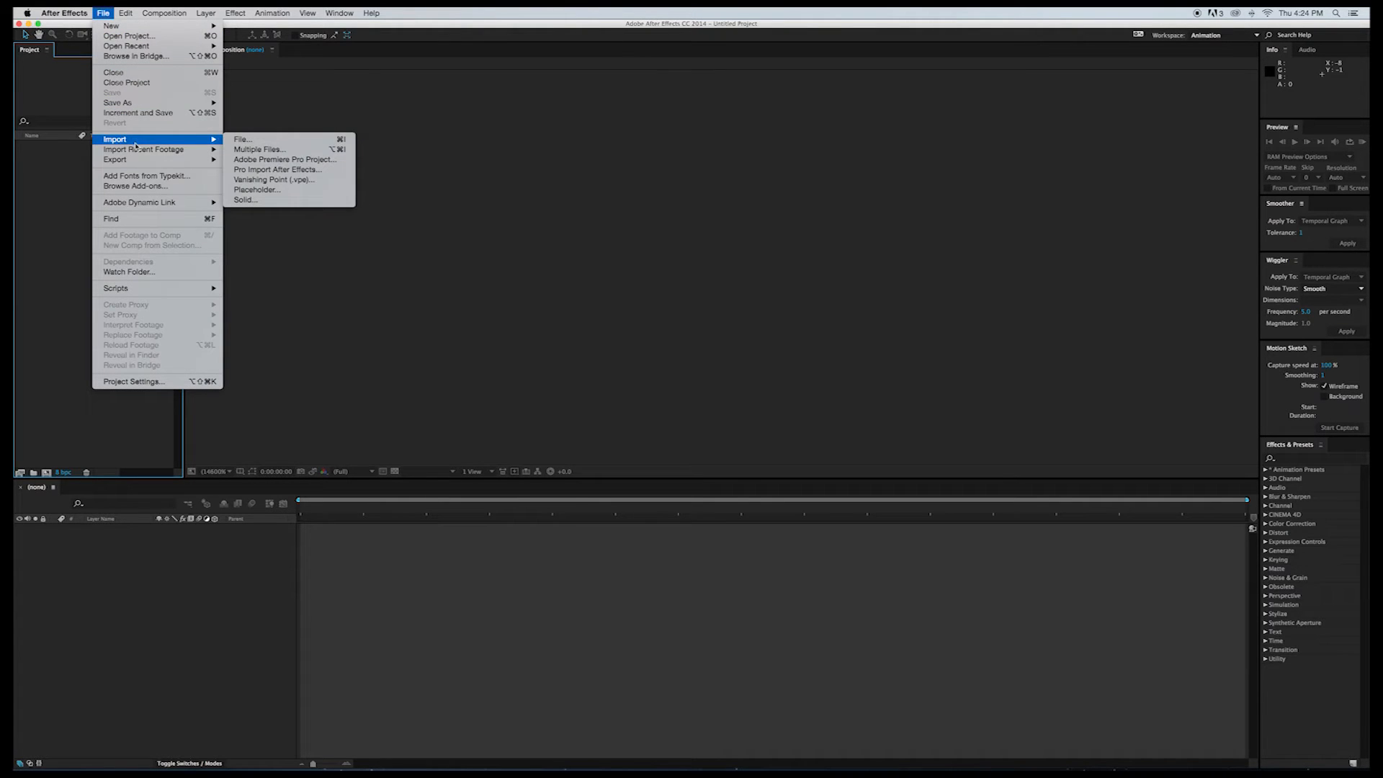
click(267, 139)
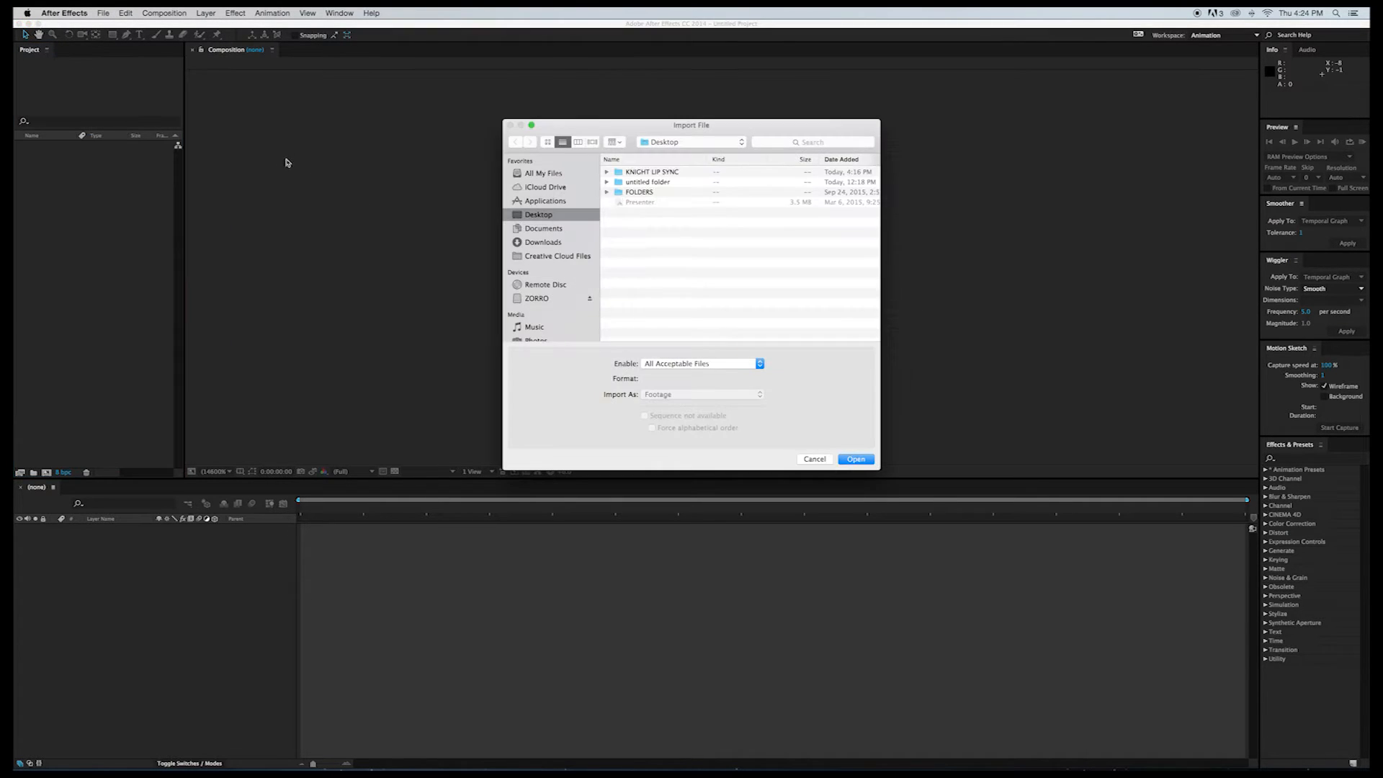
double_click(652, 174)
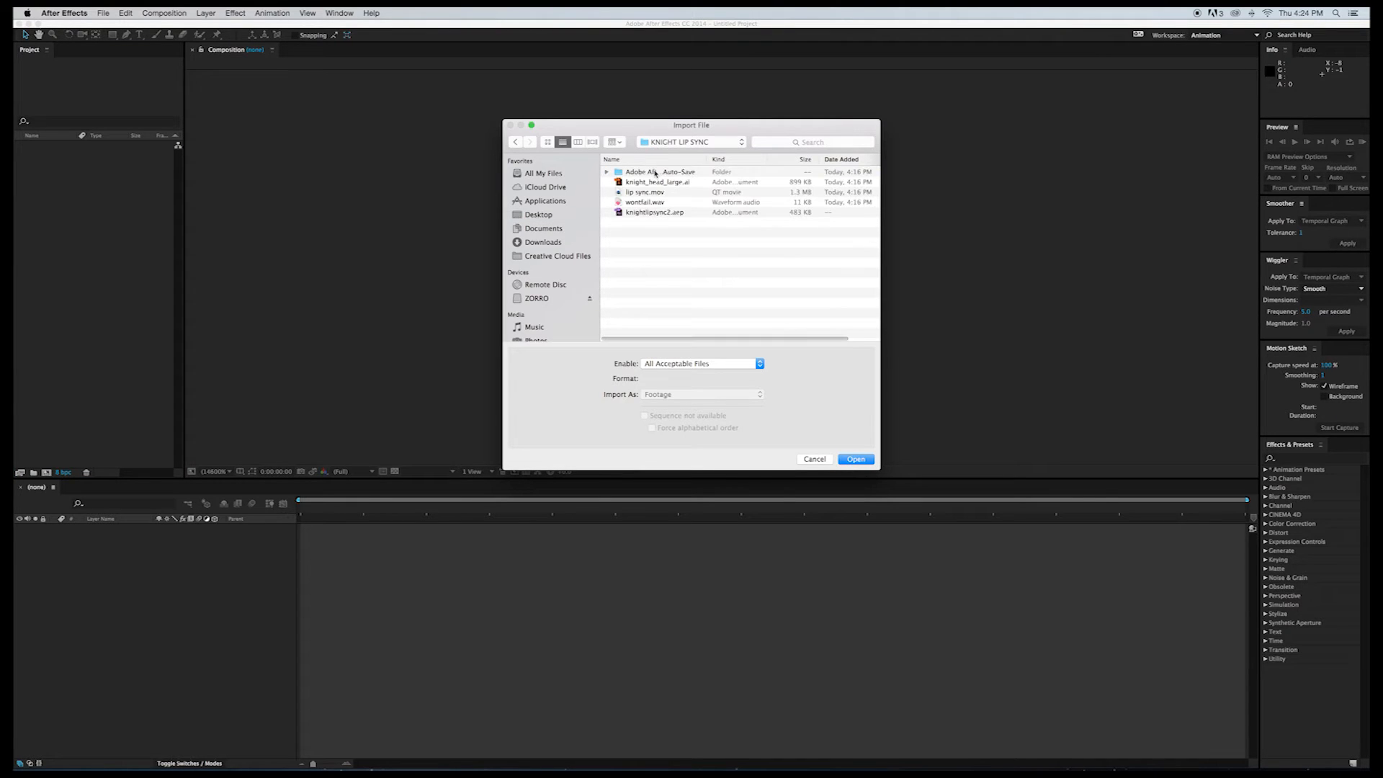
click(651, 183)
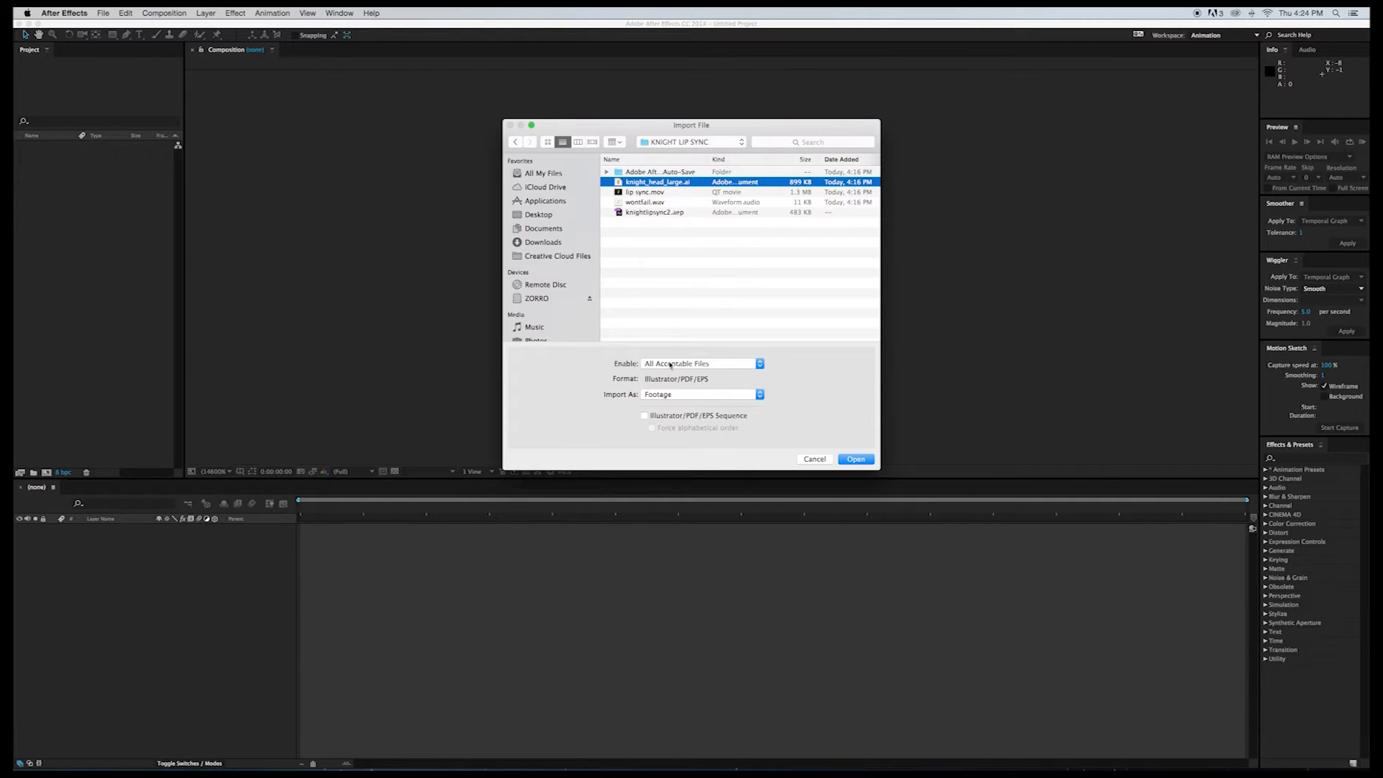
click(671, 396)
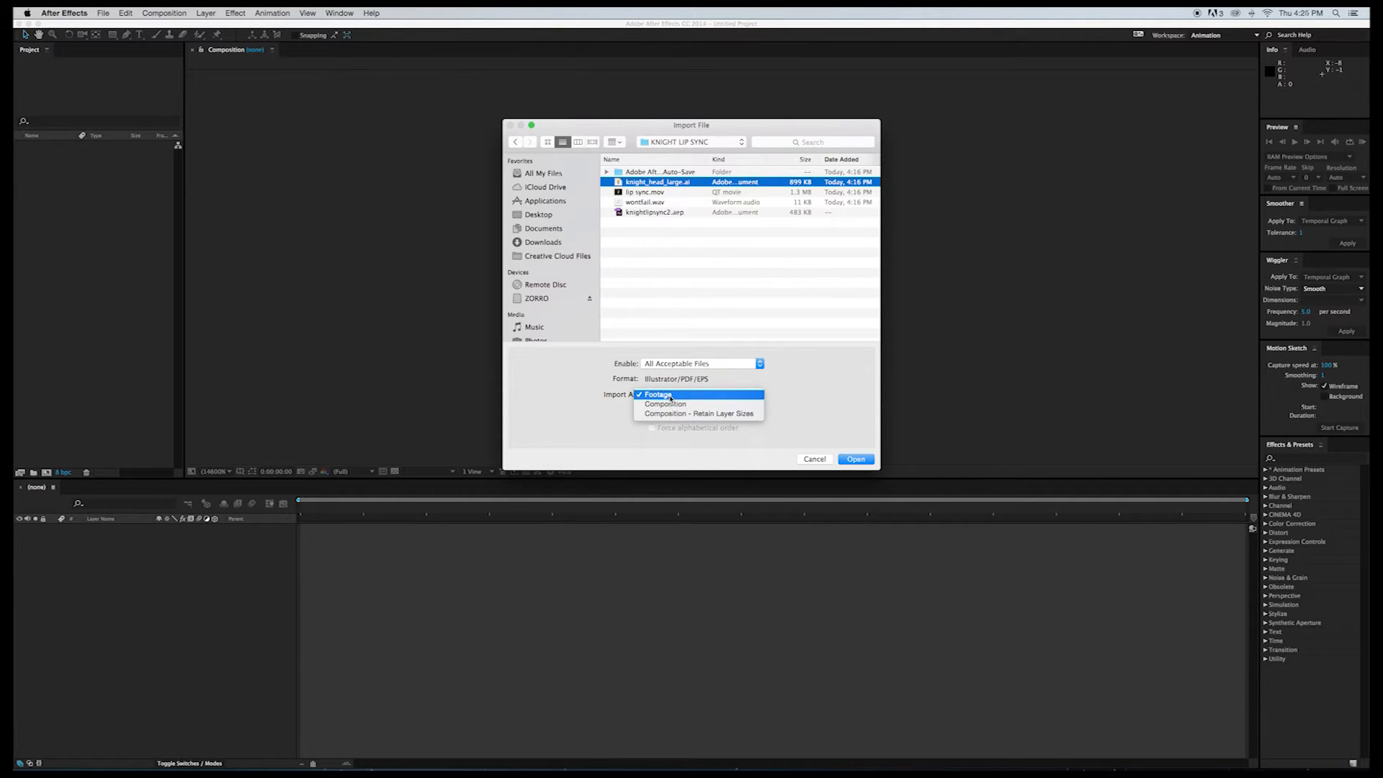
click(671, 398)
click(667, 396)
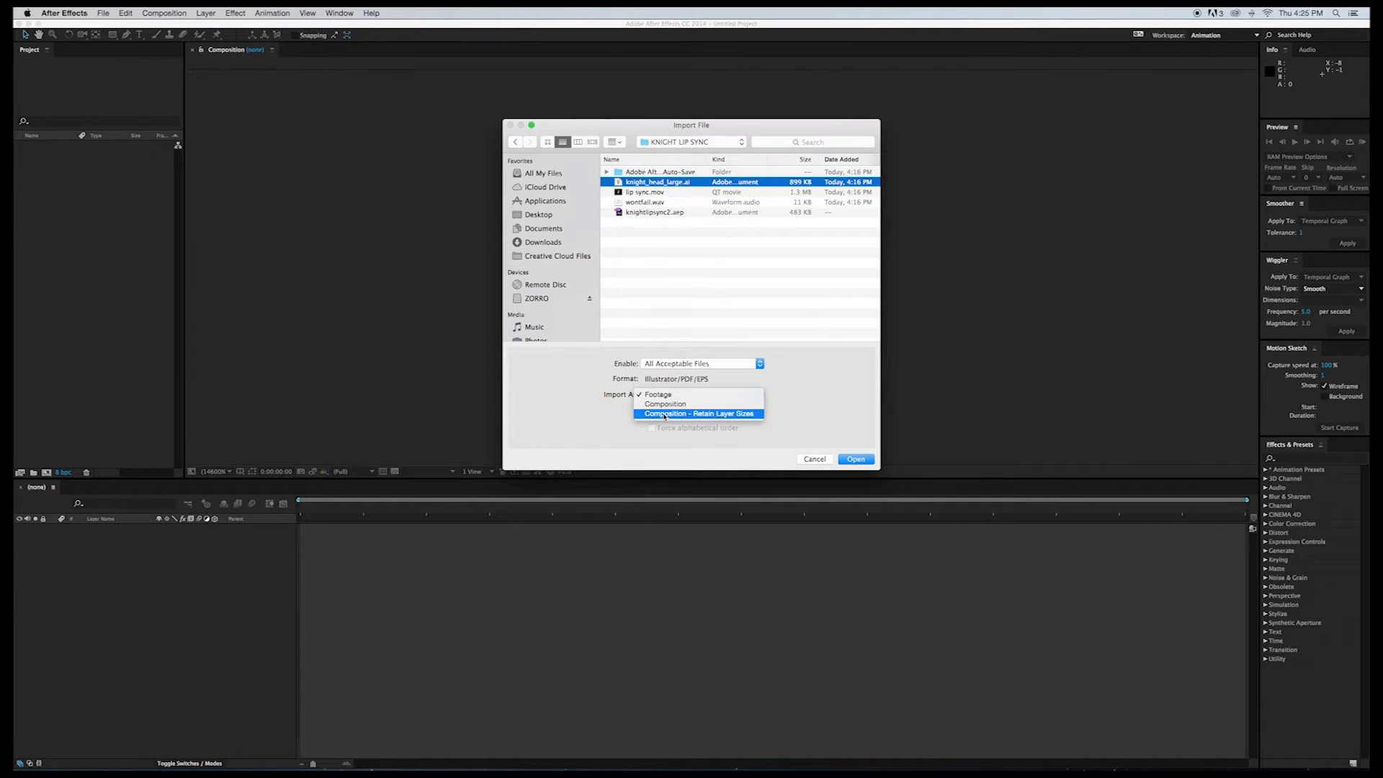
click(664, 415)
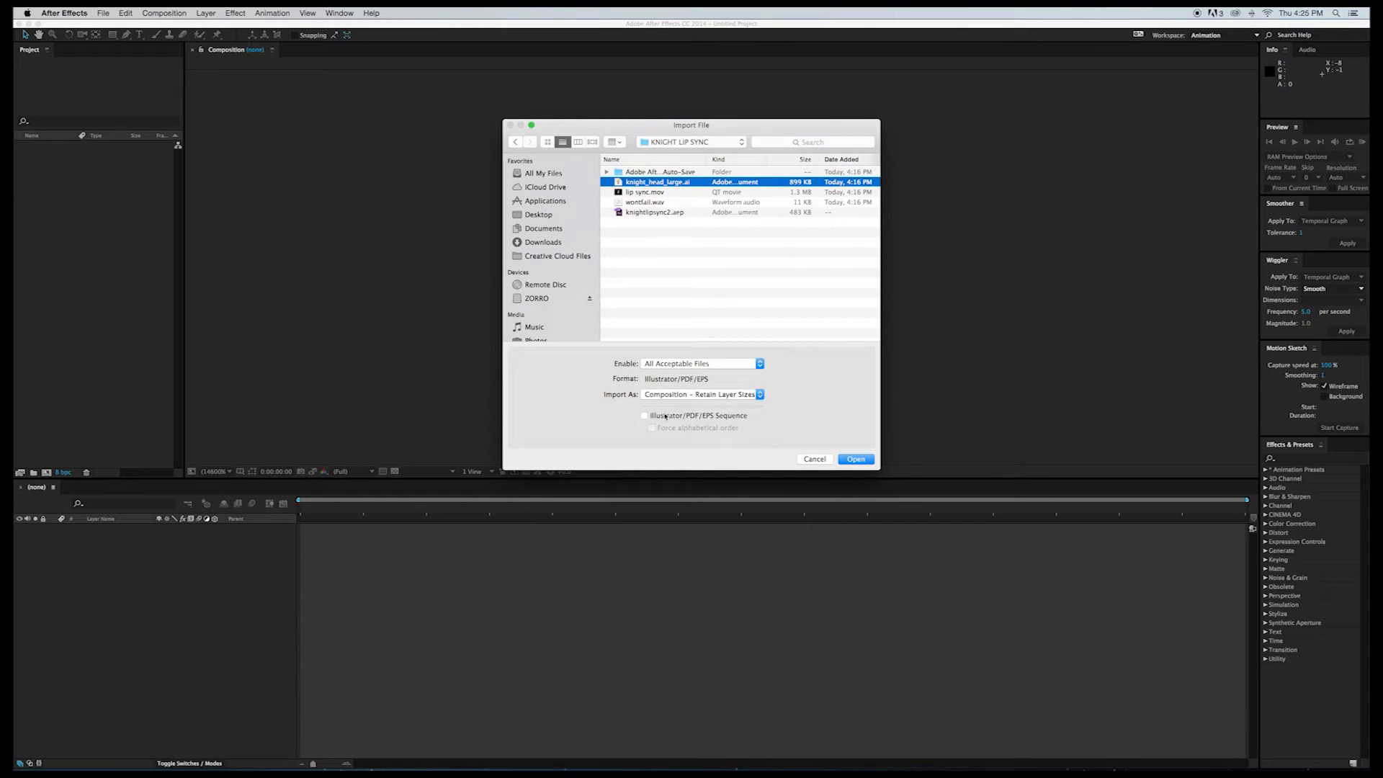
click(857, 462)
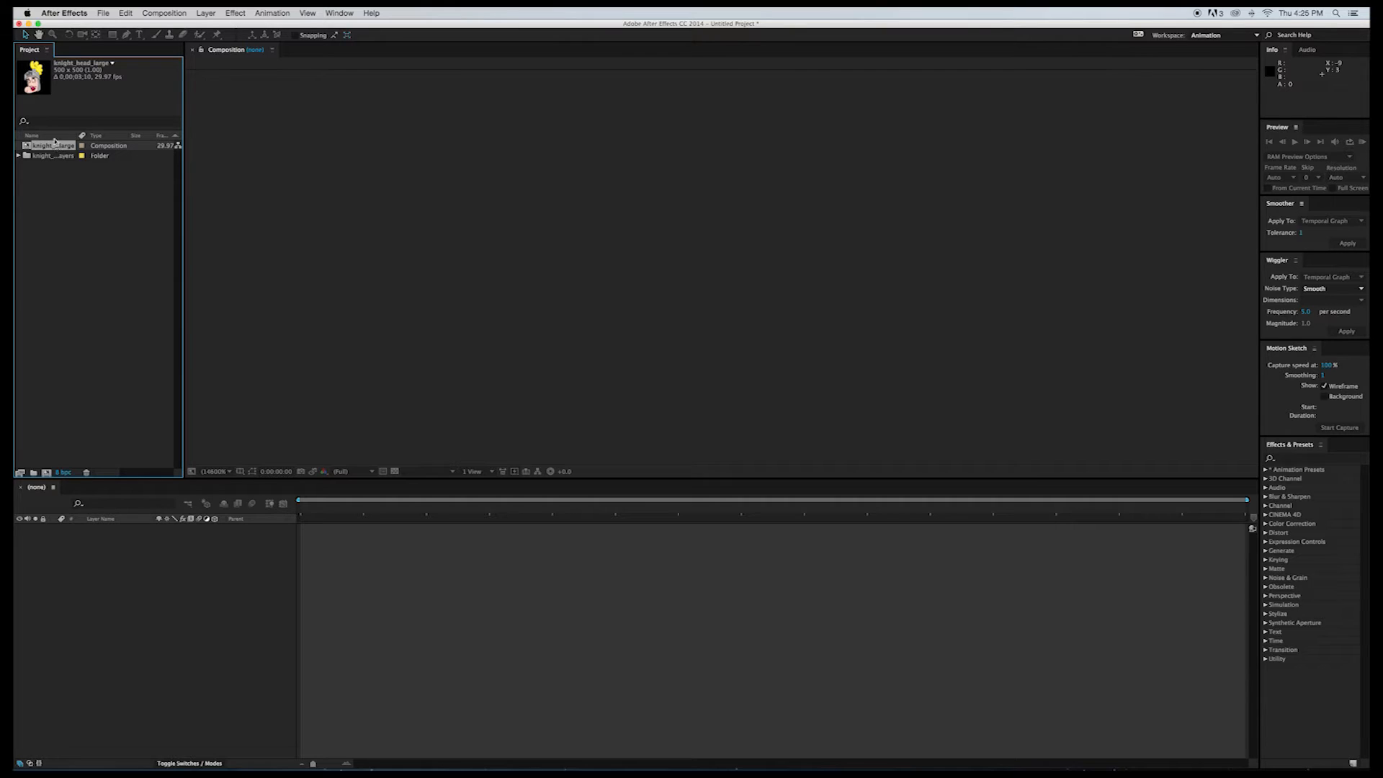
Step: Nest the imported knight_head_large composition in a new composition of its own
drag(52, 147, 123, 539)
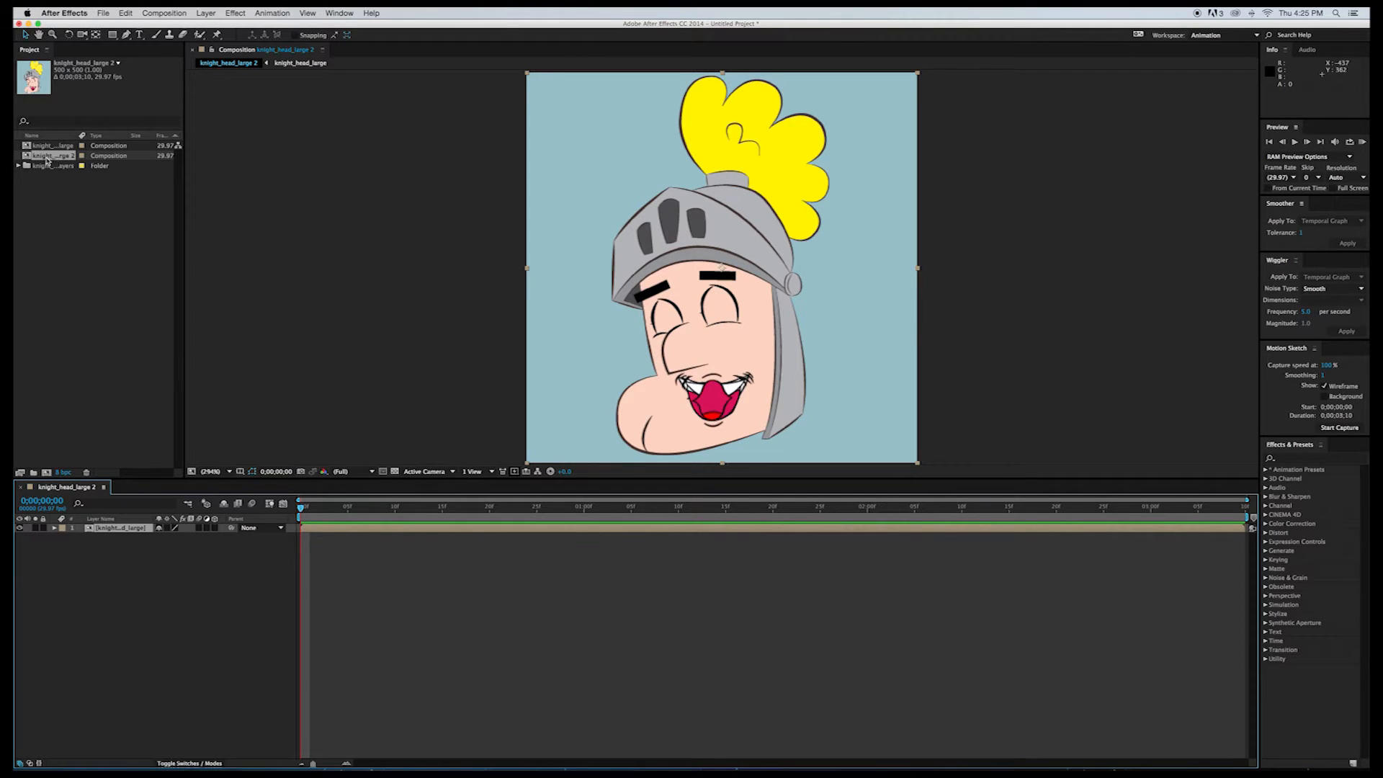
click(54, 527)
click(53, 529)
Step: Open the knight_head_large composition to show its separate layers, and look through the imported layers folder
click(59, 147)
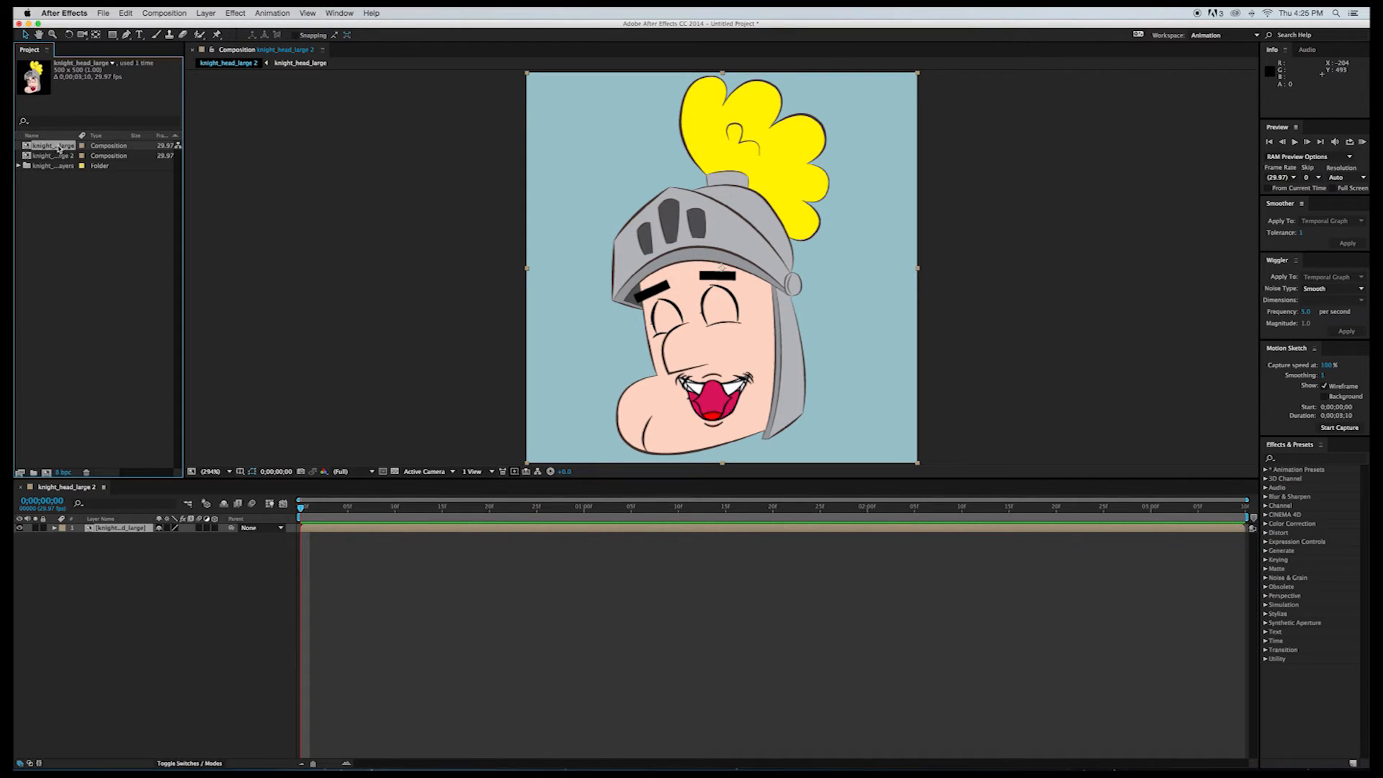
double_click(59, 147)
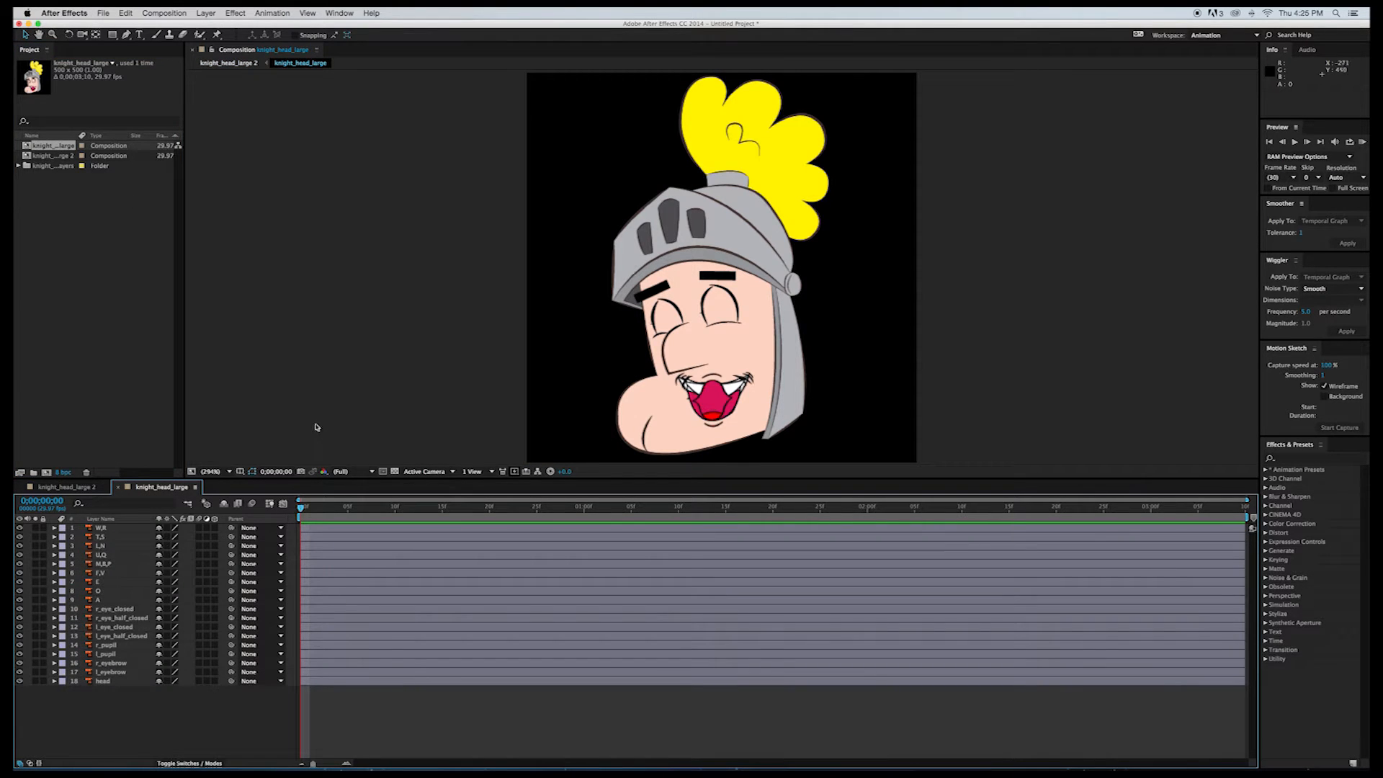
click(20, 166)
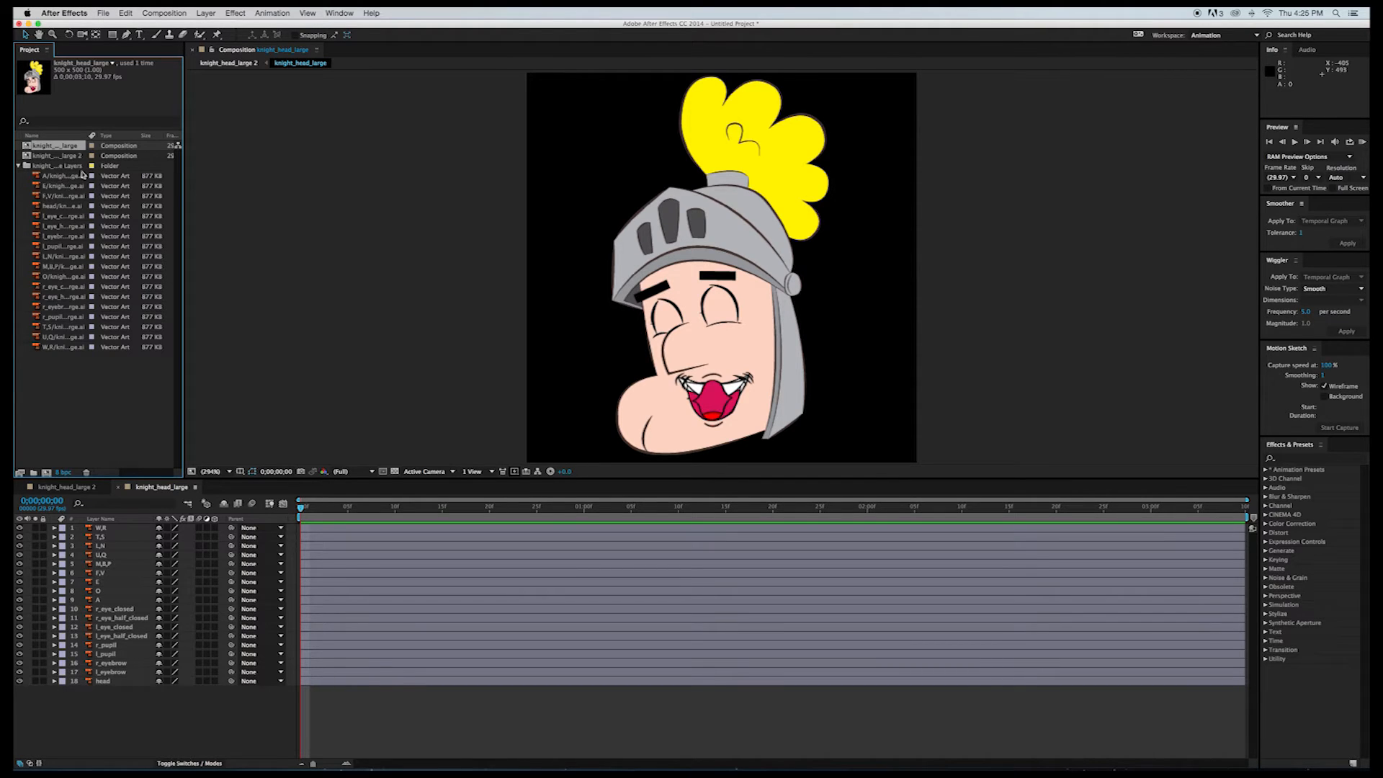
click(18, 167)
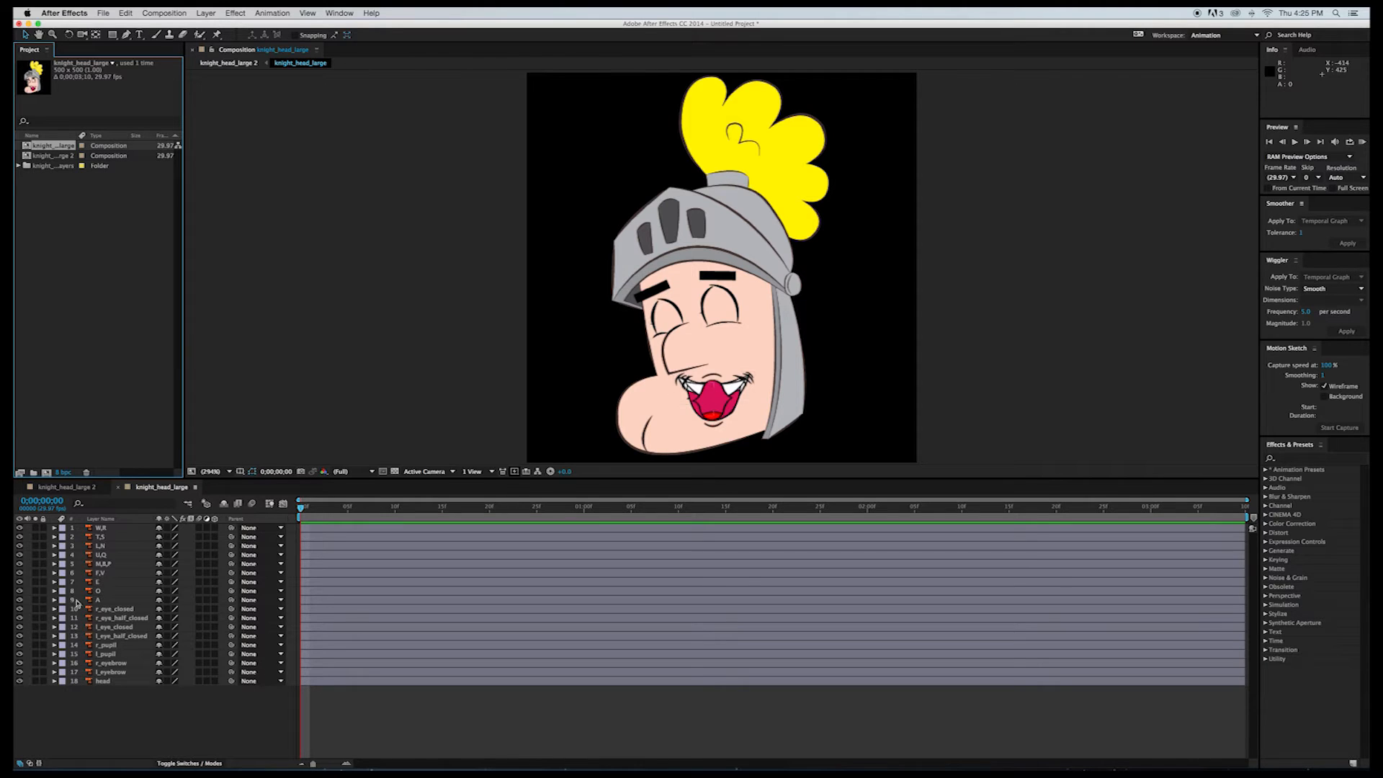
Step: Delete the head, l_eyebrow, r_eyebrow, l_pupil and r_pupil layers from the knight_head_large composition
click(102, 680)
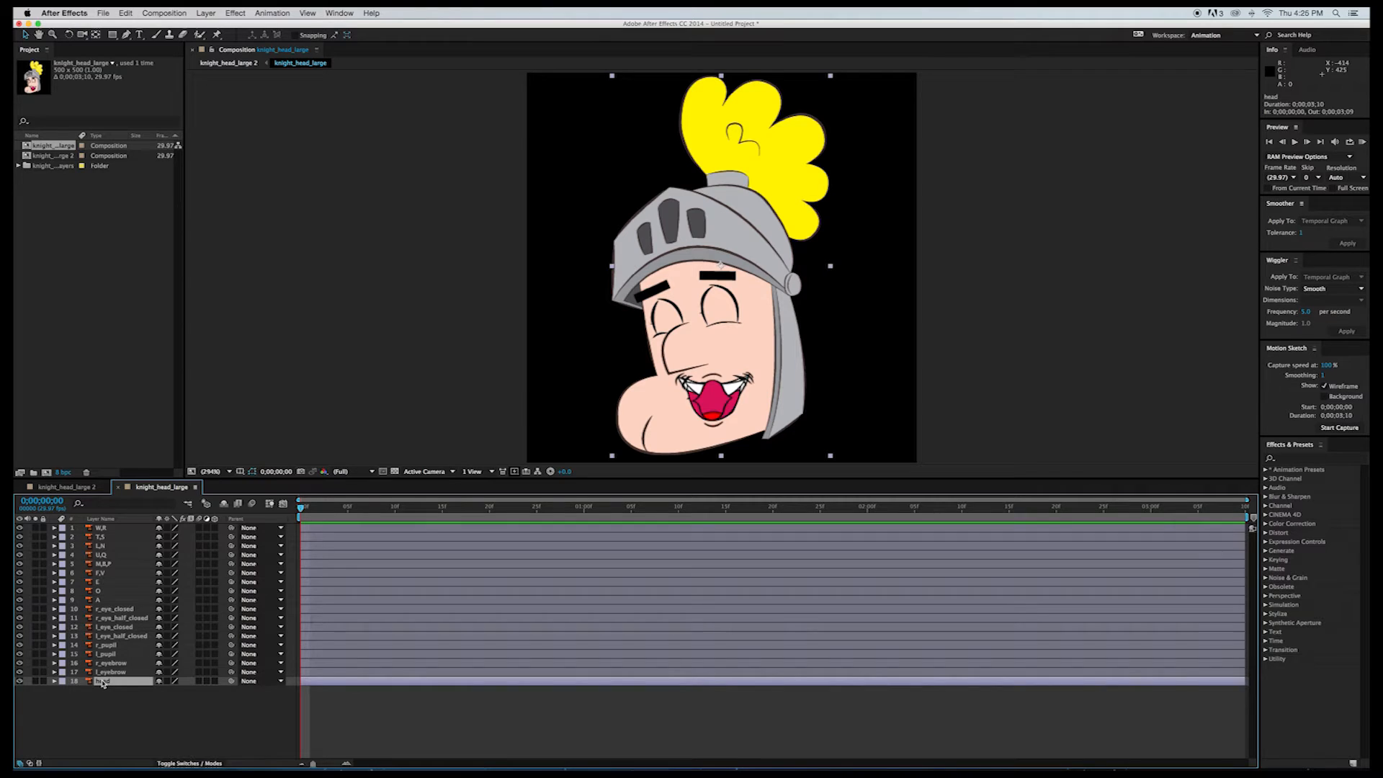
shift+click(110, 673)
shift+click(108, 663)
shift+click(108, 655)
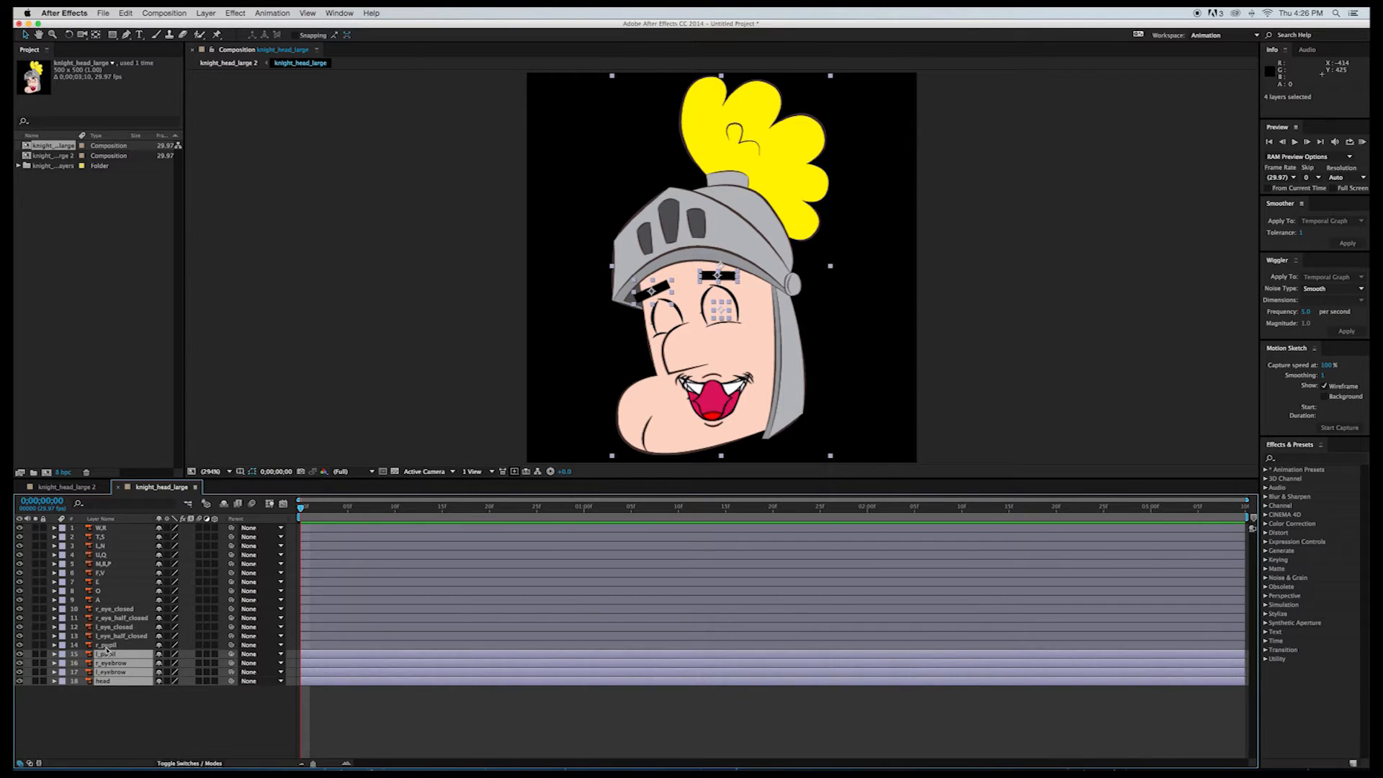
shift+click(107, 645)
key(Delete)
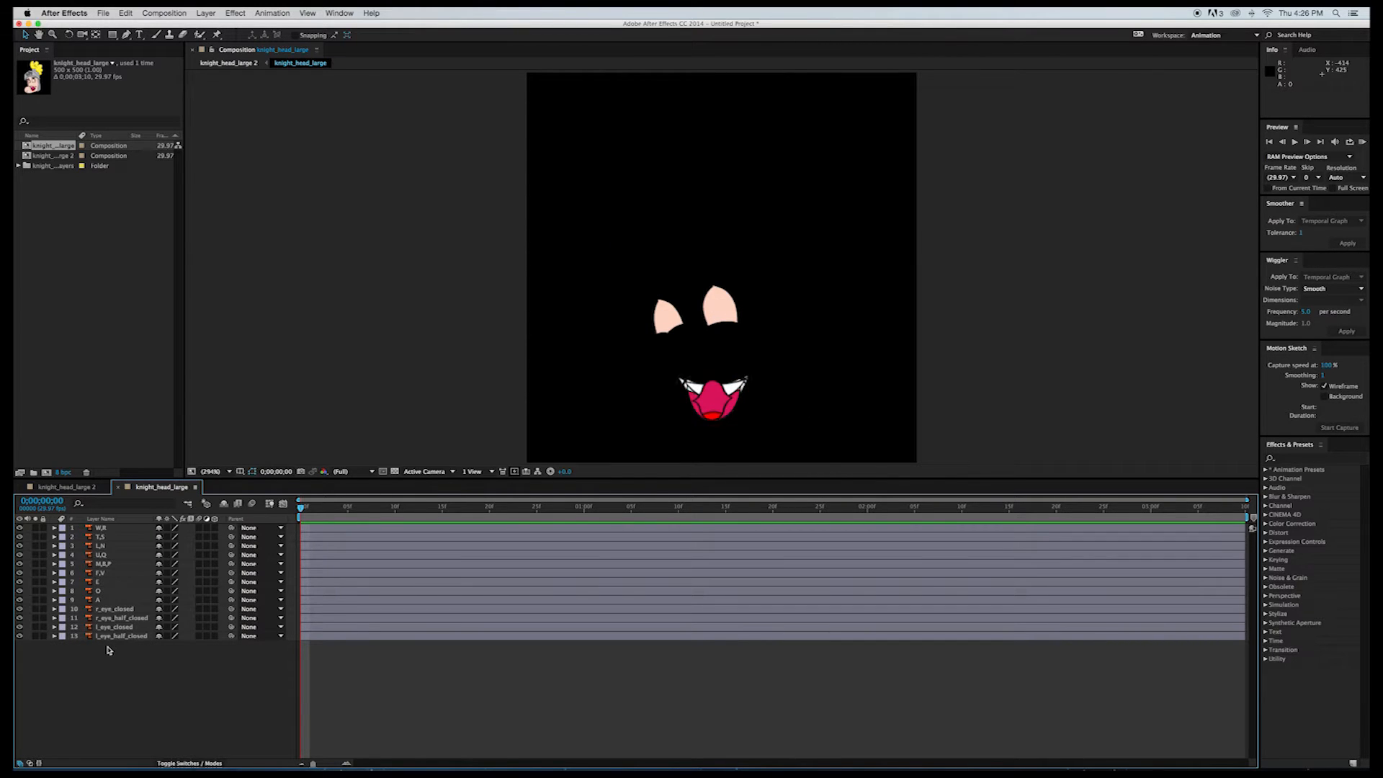
Step: Copy the l_eye_closed and l_eye_half_closed layers and remove them from the knight_head_large composition
click(107, 640)
click(106, 640)
shift+click(106, 628)
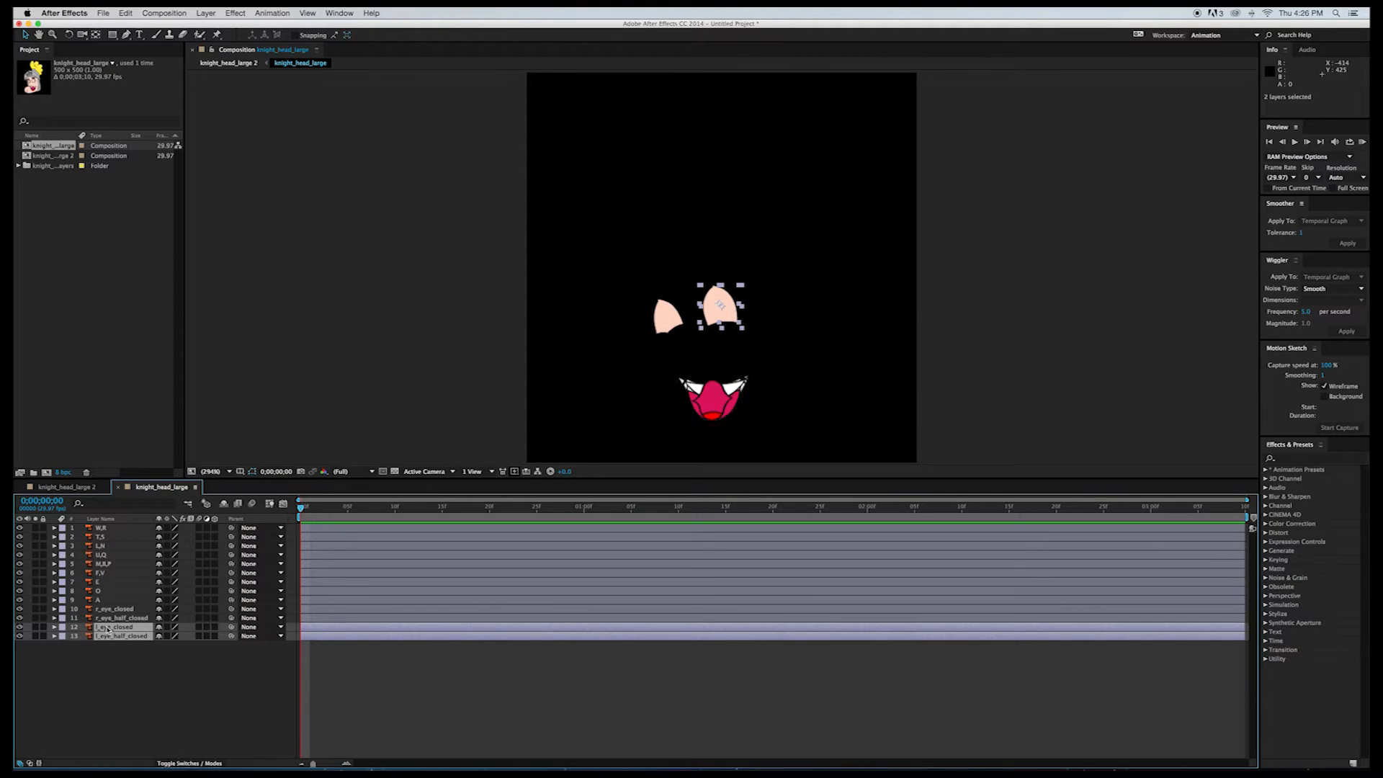
key(cmd+c)
key(Delete)
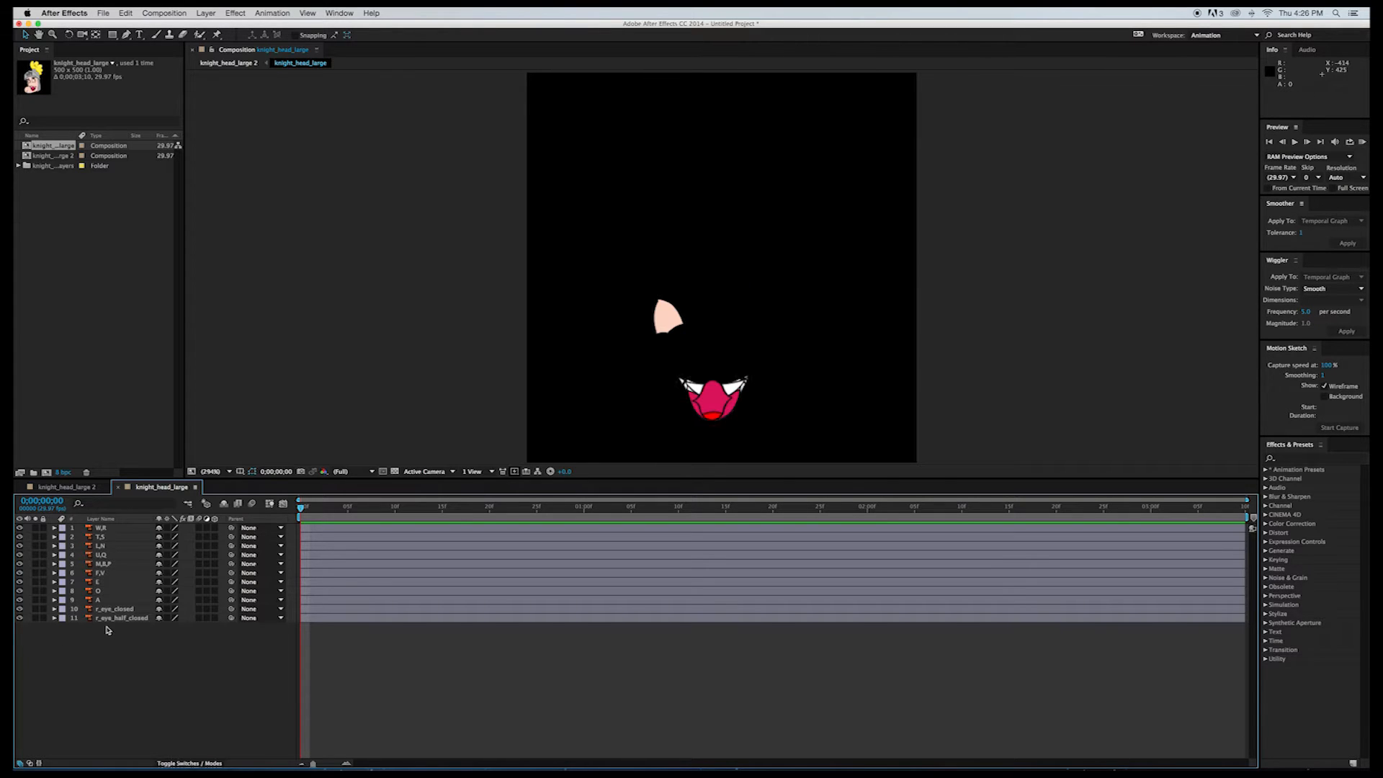
Step: Create a composition named "left eye blink" and paste the two copied left eye layers into it
click(165, 13)
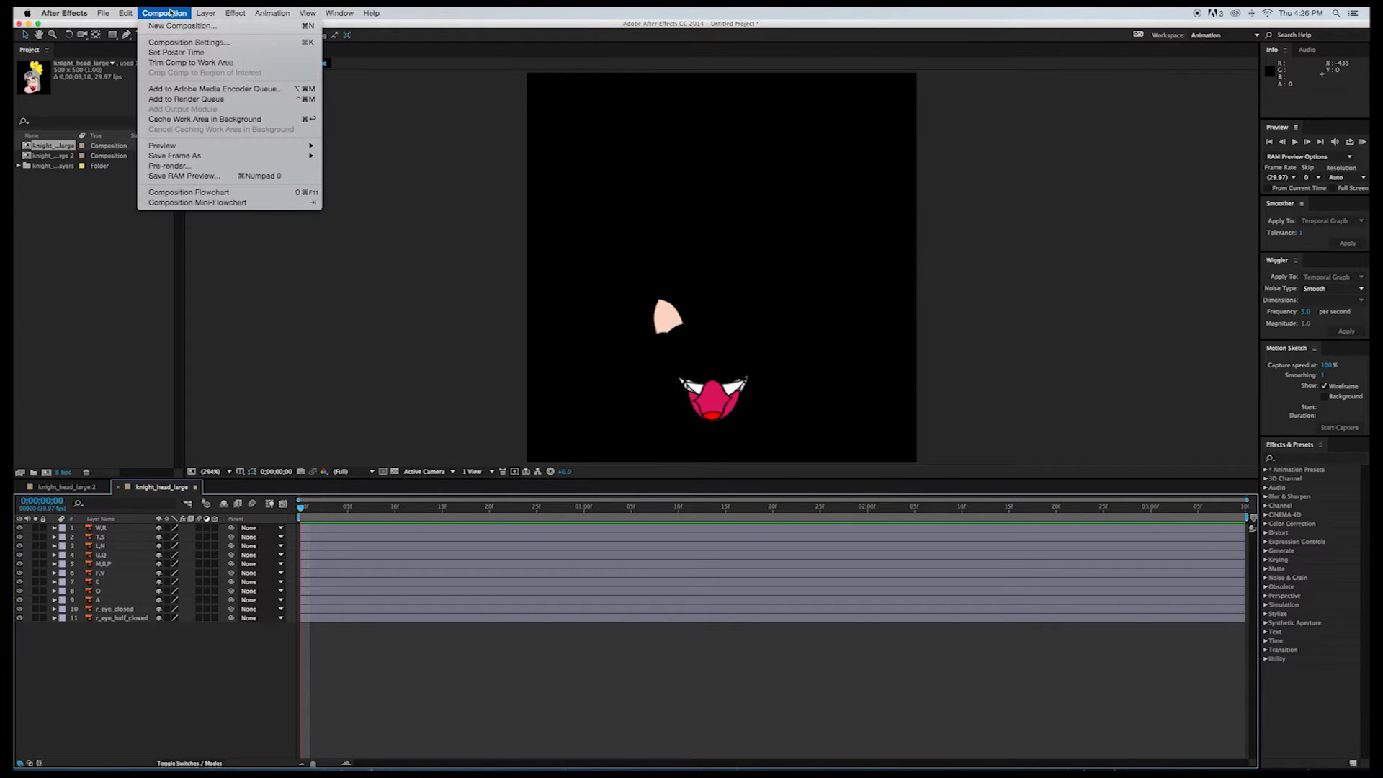
click(187, 24)
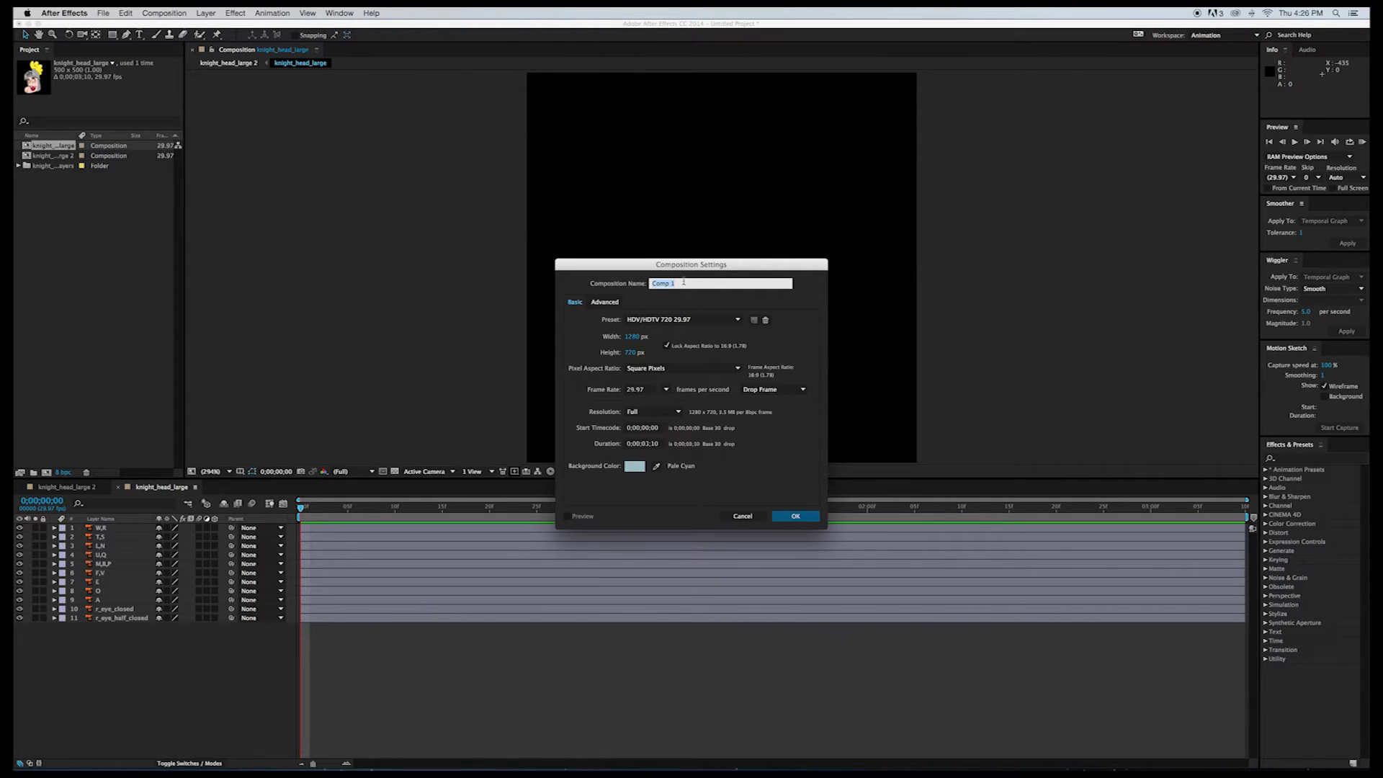
text(left eye blink)
key(Return)
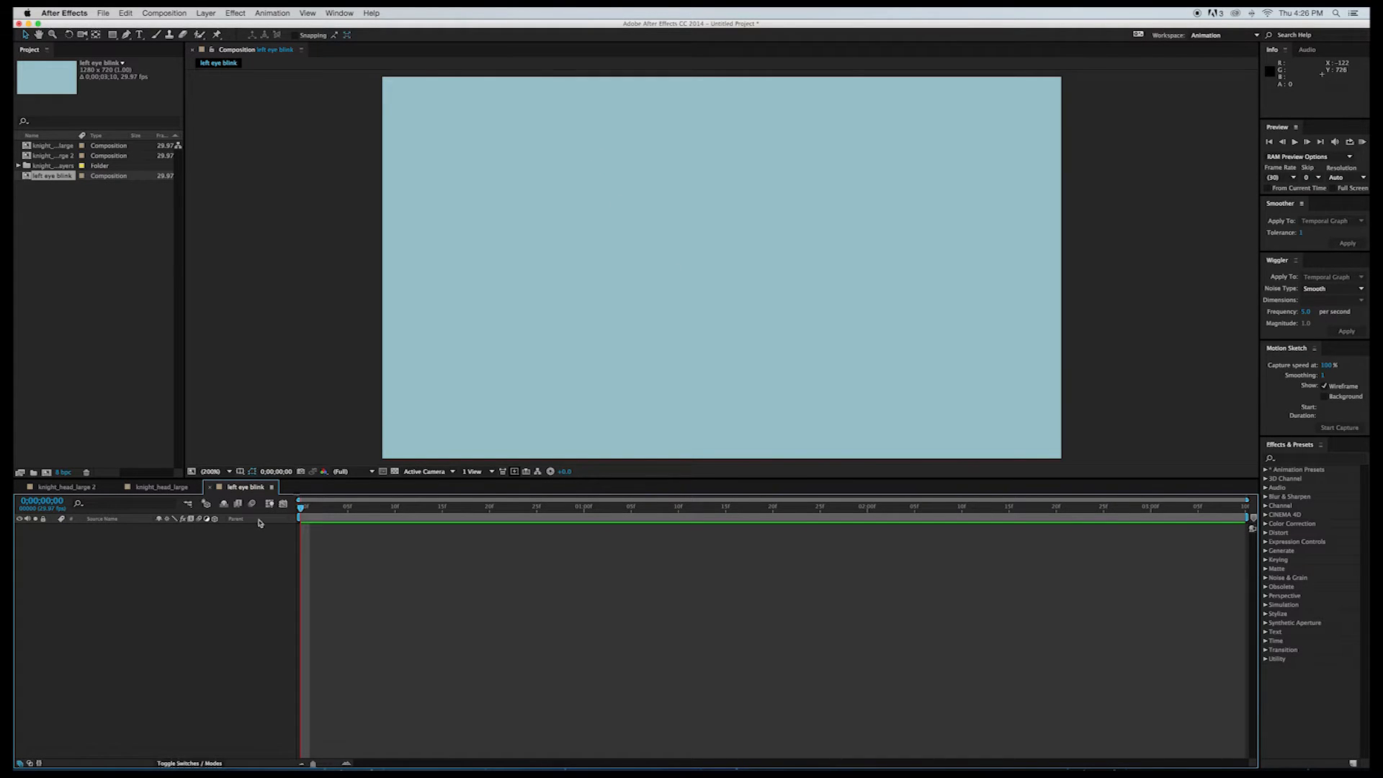
key(super+v)
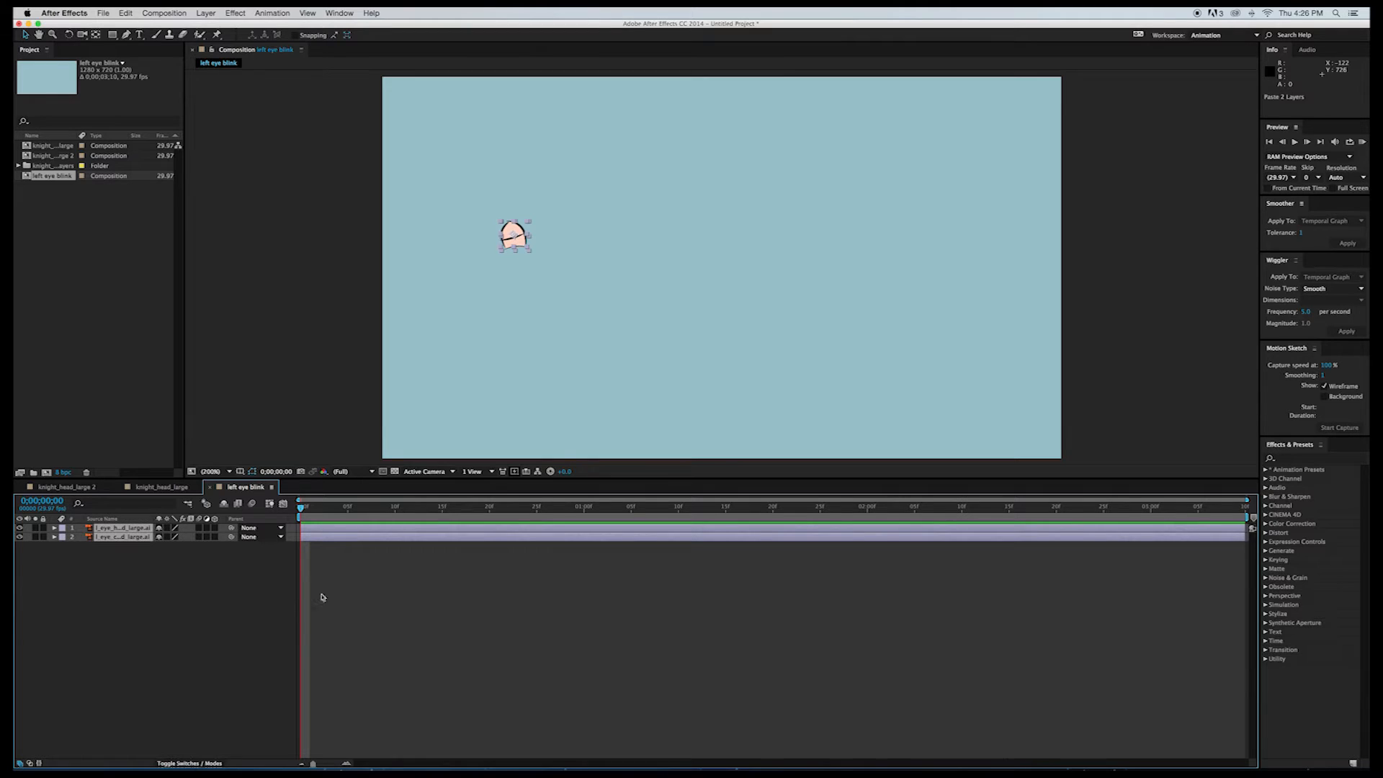
Step: Set the background colour of the left eye blink composition to black (000000)
click(181, 13)
mouse_move(196, 12)
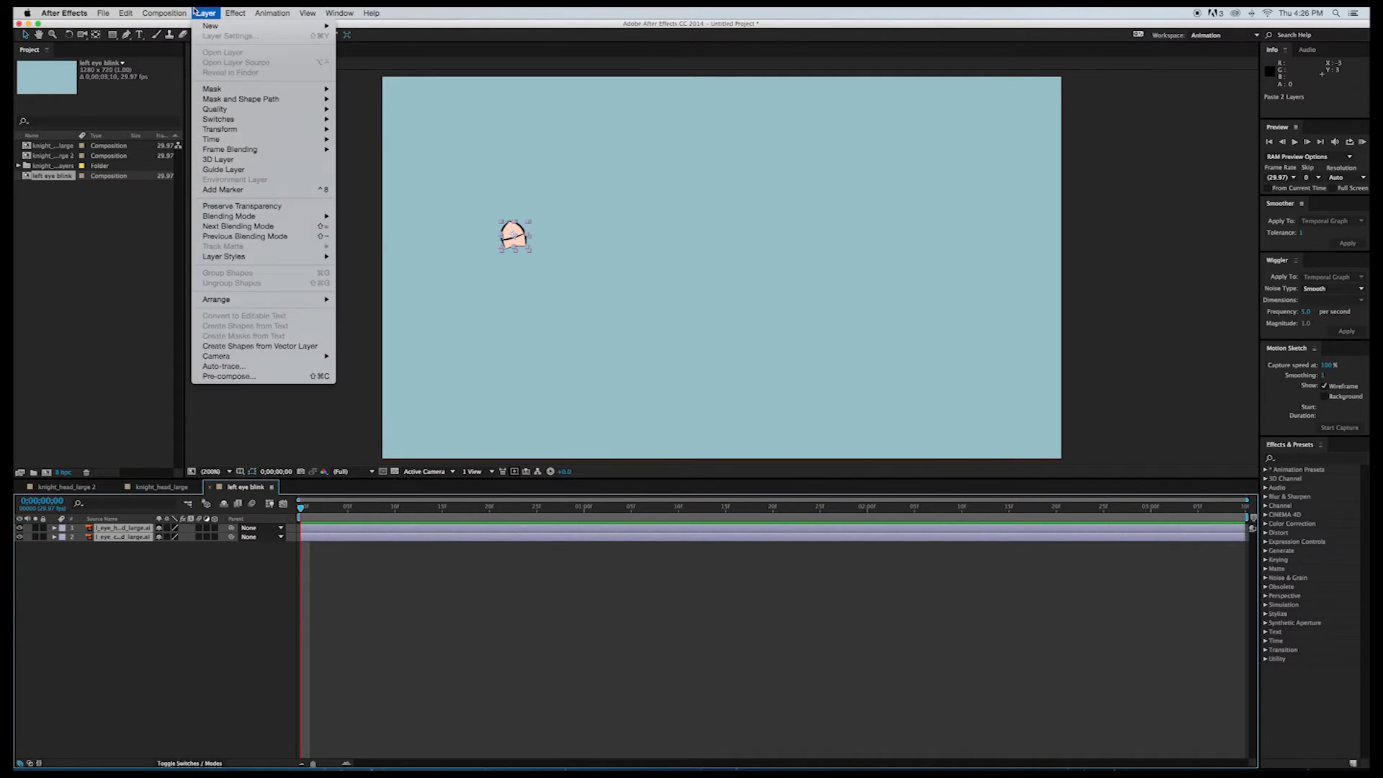
click(188, 41)
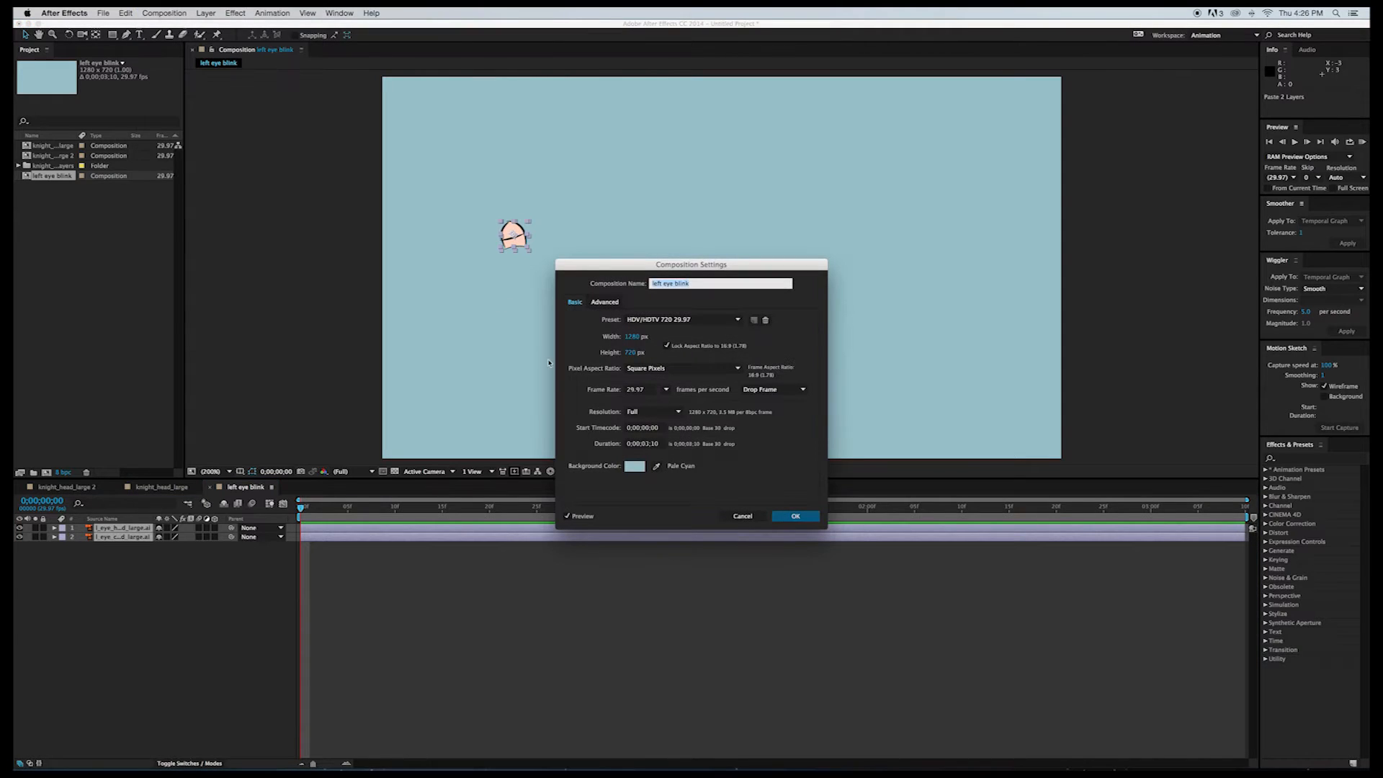
click(635, 466)
drag(678, 344, 700, 468)
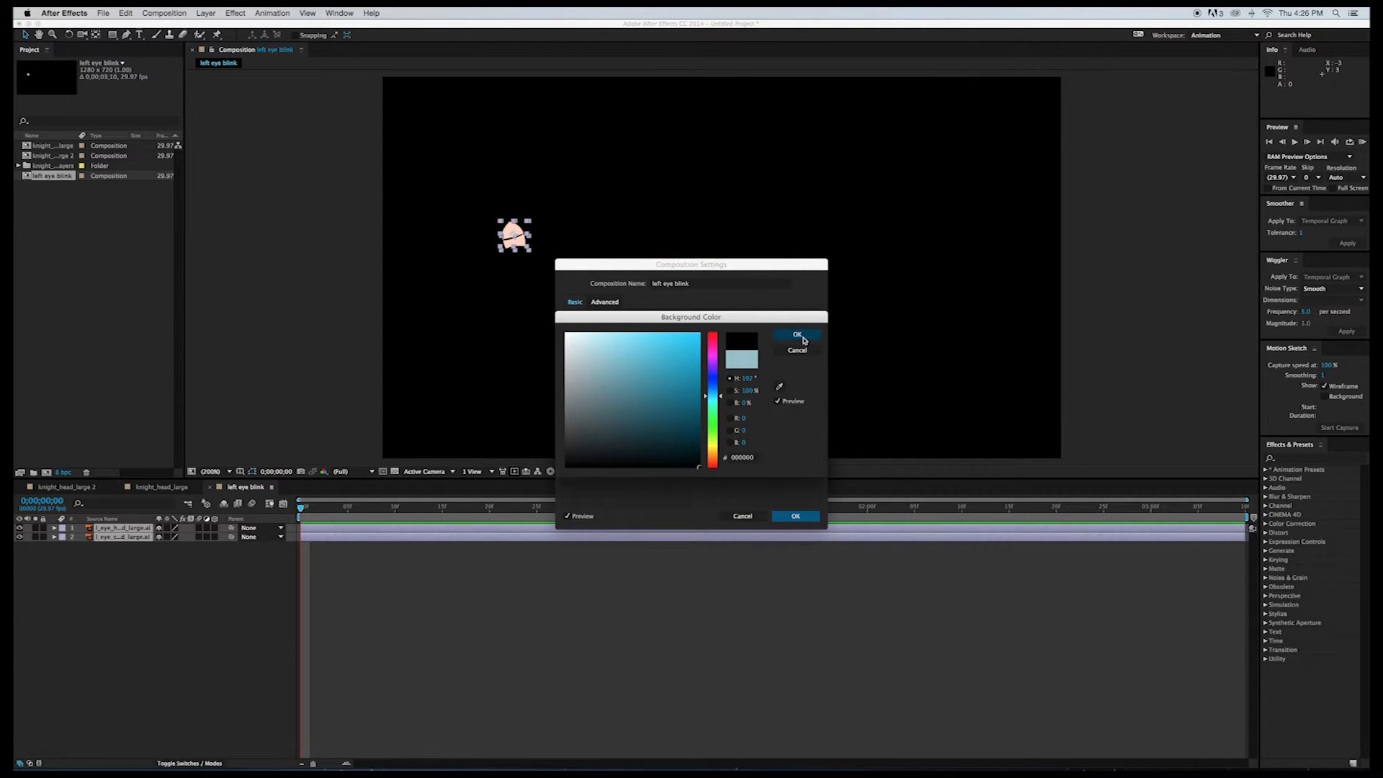
click(804, 338)
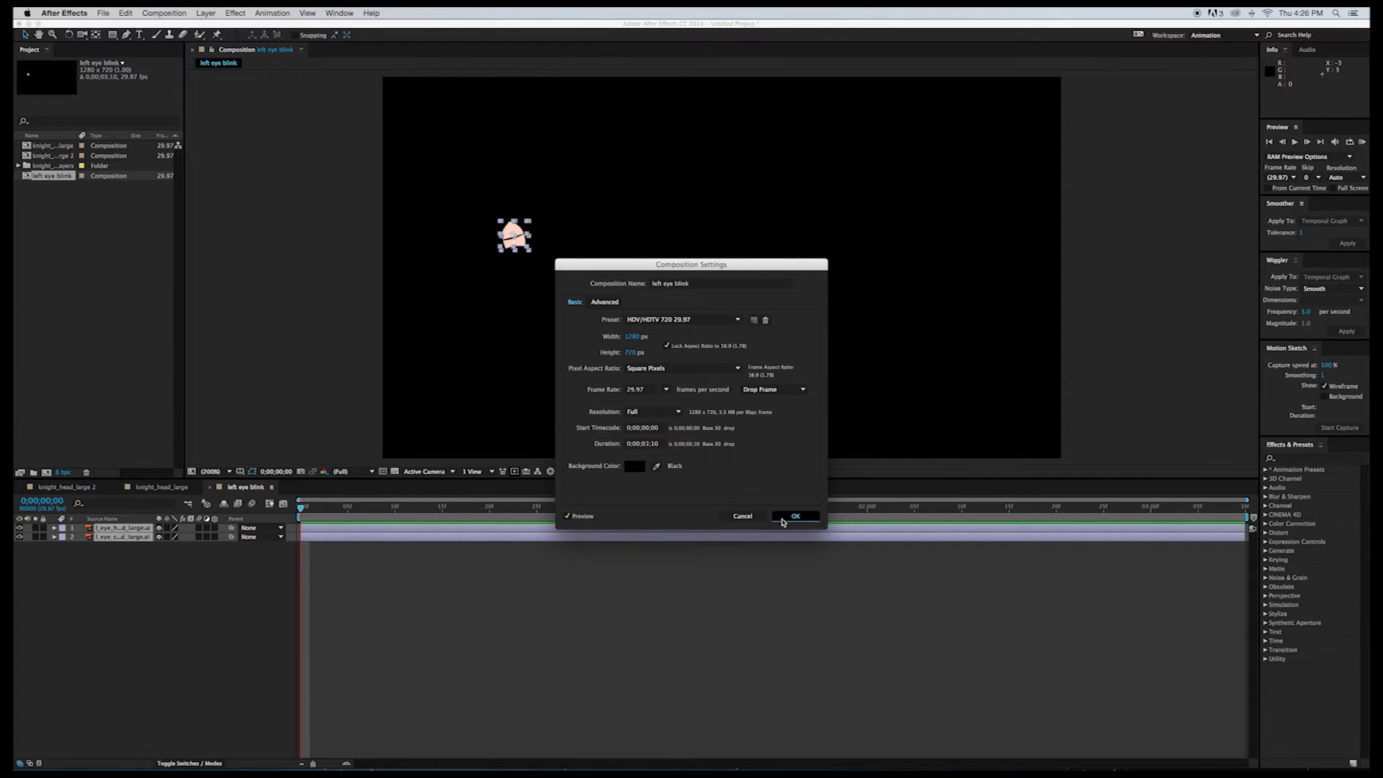
click(796, 517)
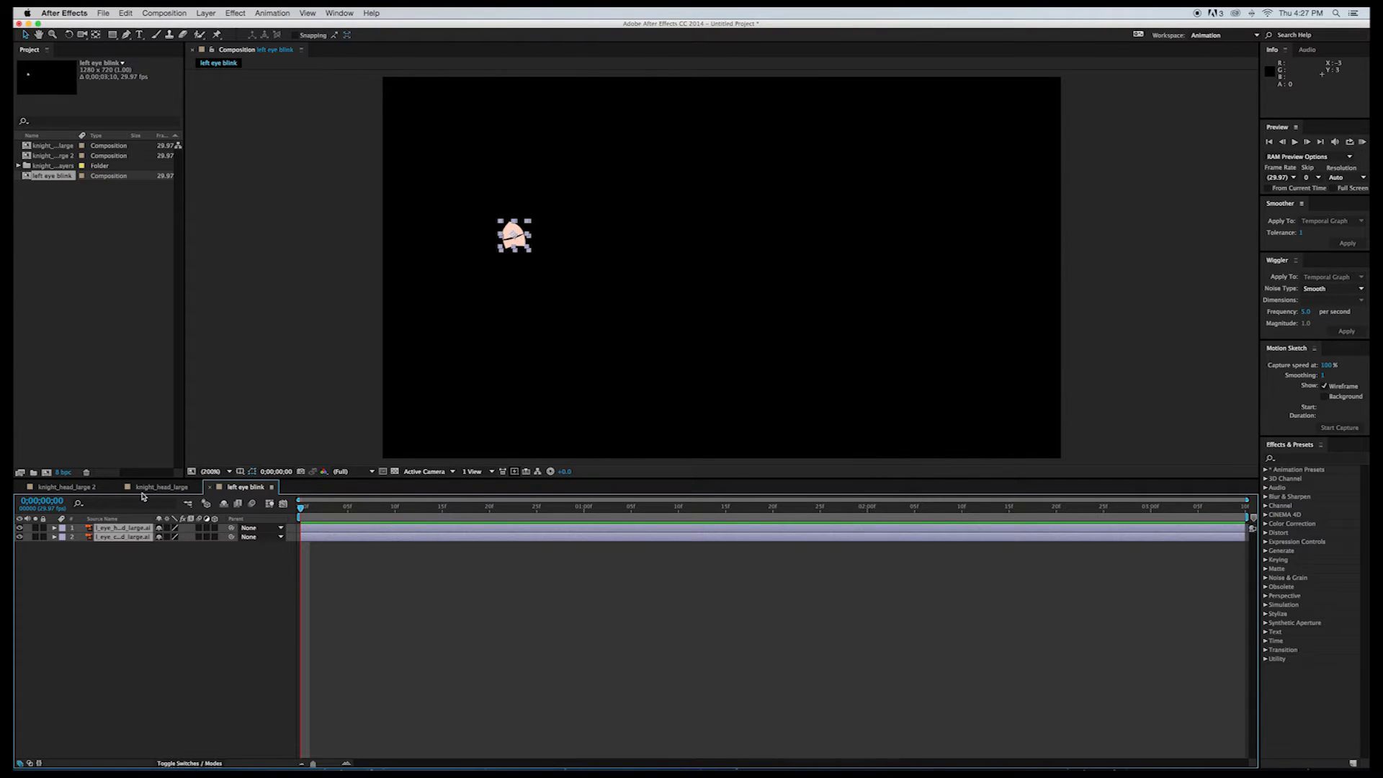
Step: Close the knight_head_large 2 timeline, and copy the r_eye_closed and r_eye_half_closed layers out of knight_head_large, removing them there
click(76, 491)
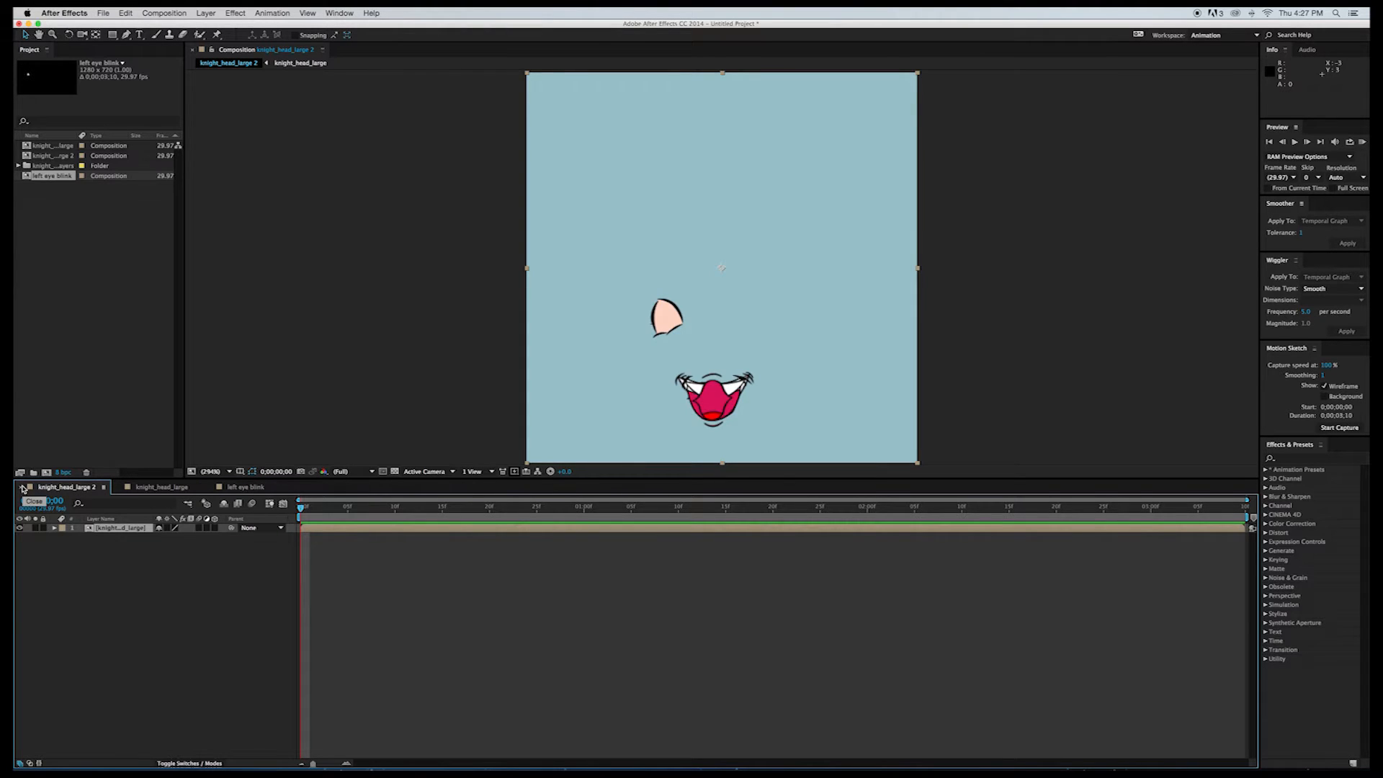
click(23, 488)
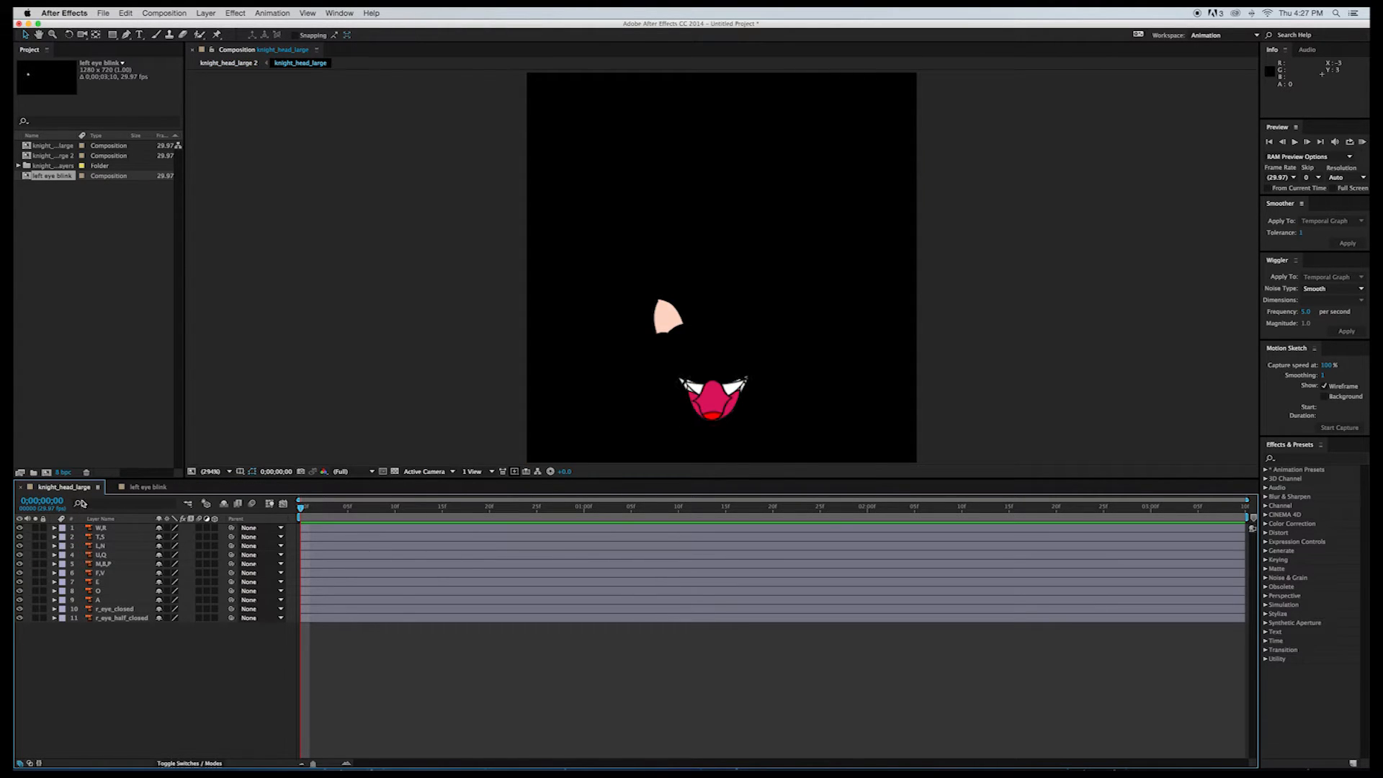
click(112, 619)
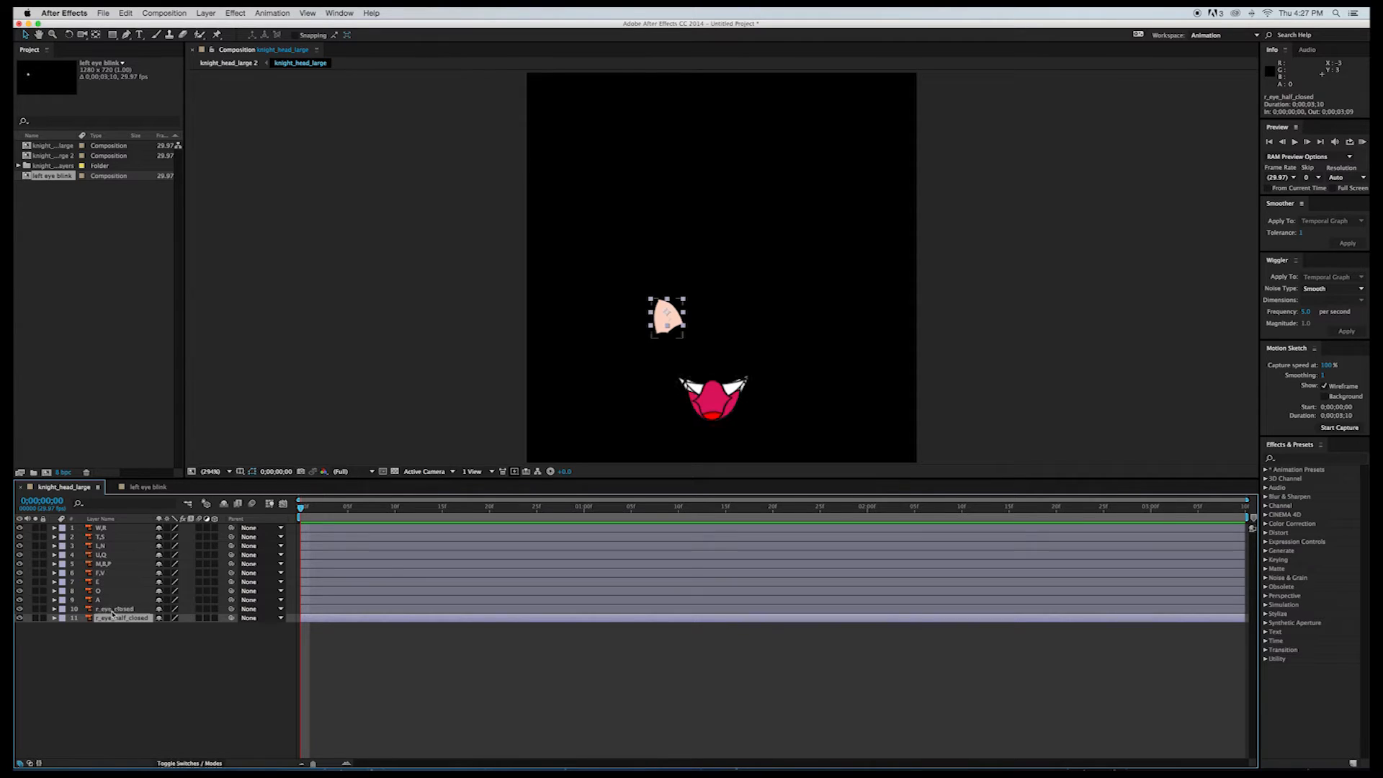
shift+click(113, 611)
key(super+c)
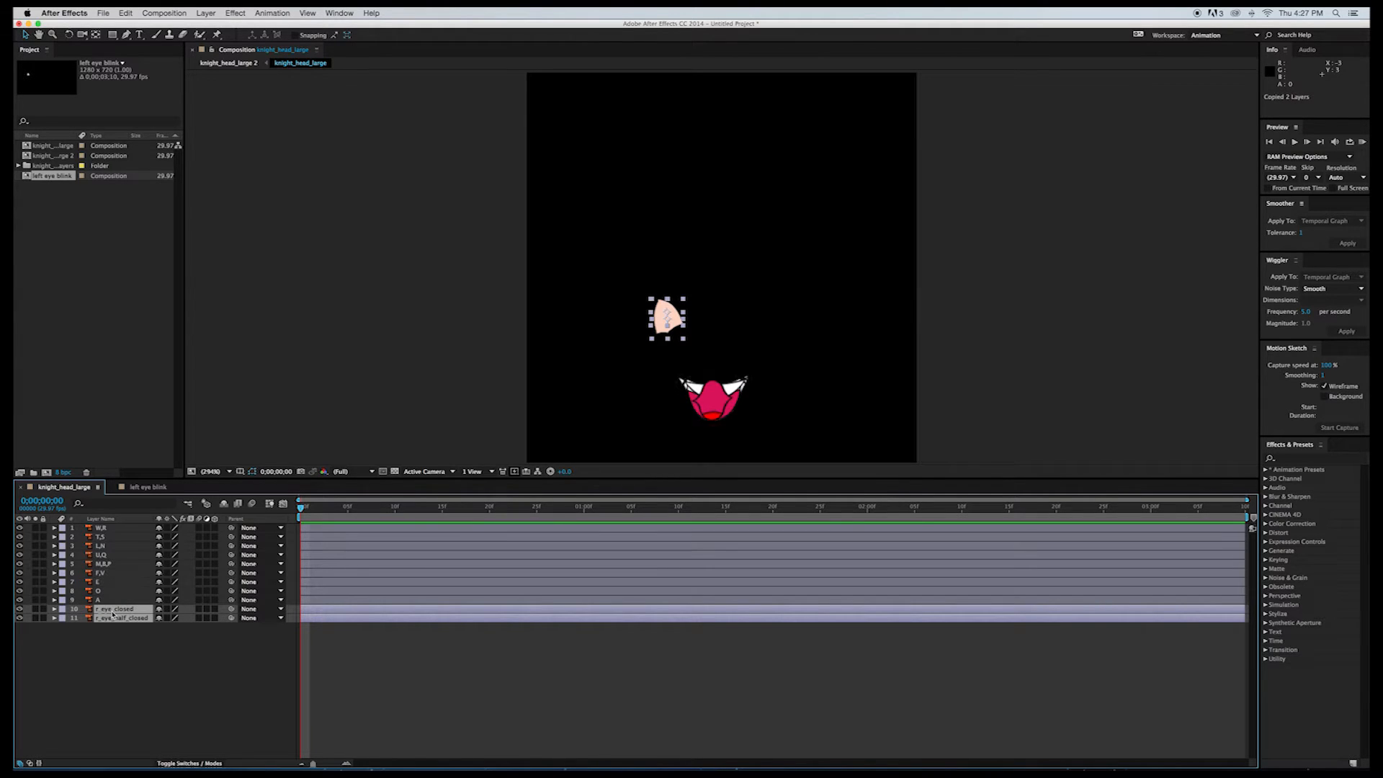
key(Delete)
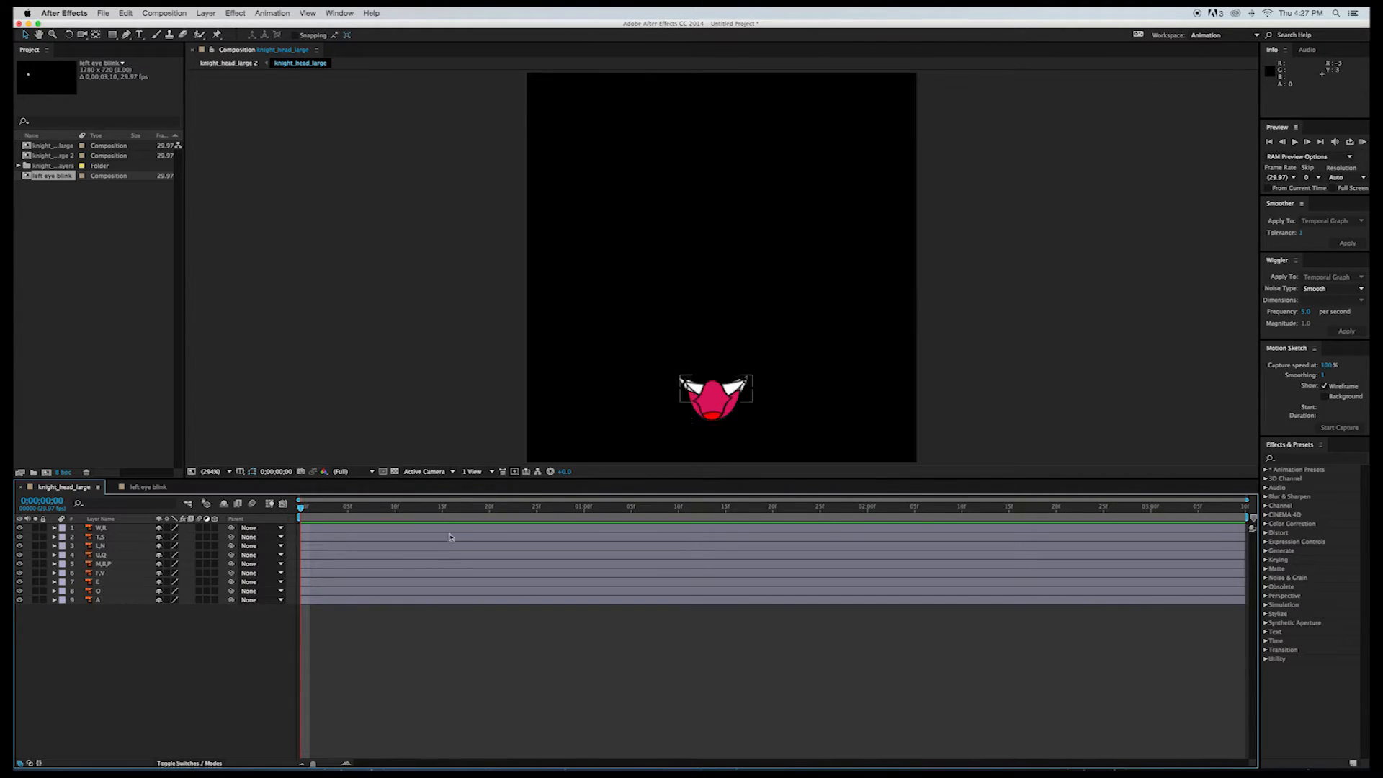
Step: Create a composition named "right eye blink" and paste the two copied right eye layers into it
click(165, 13)
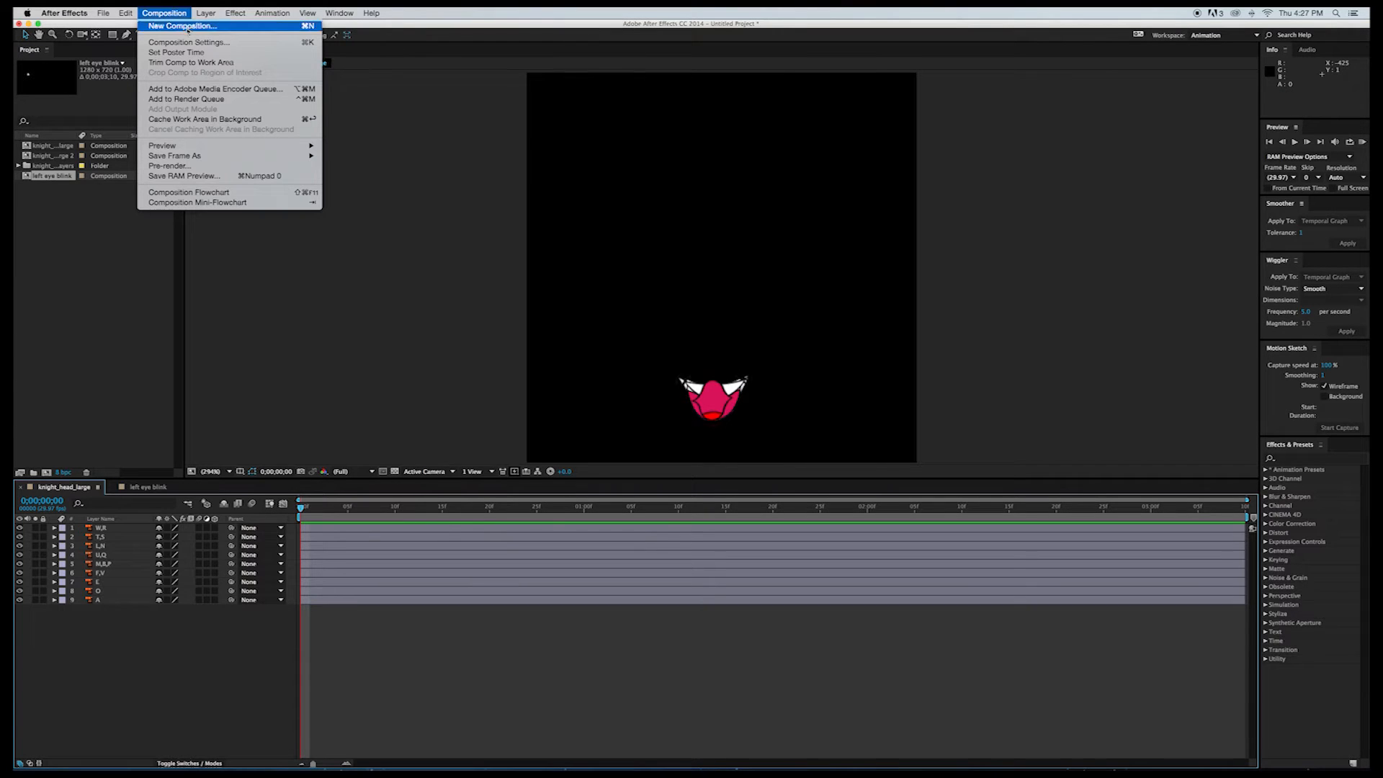
click(184, 26)
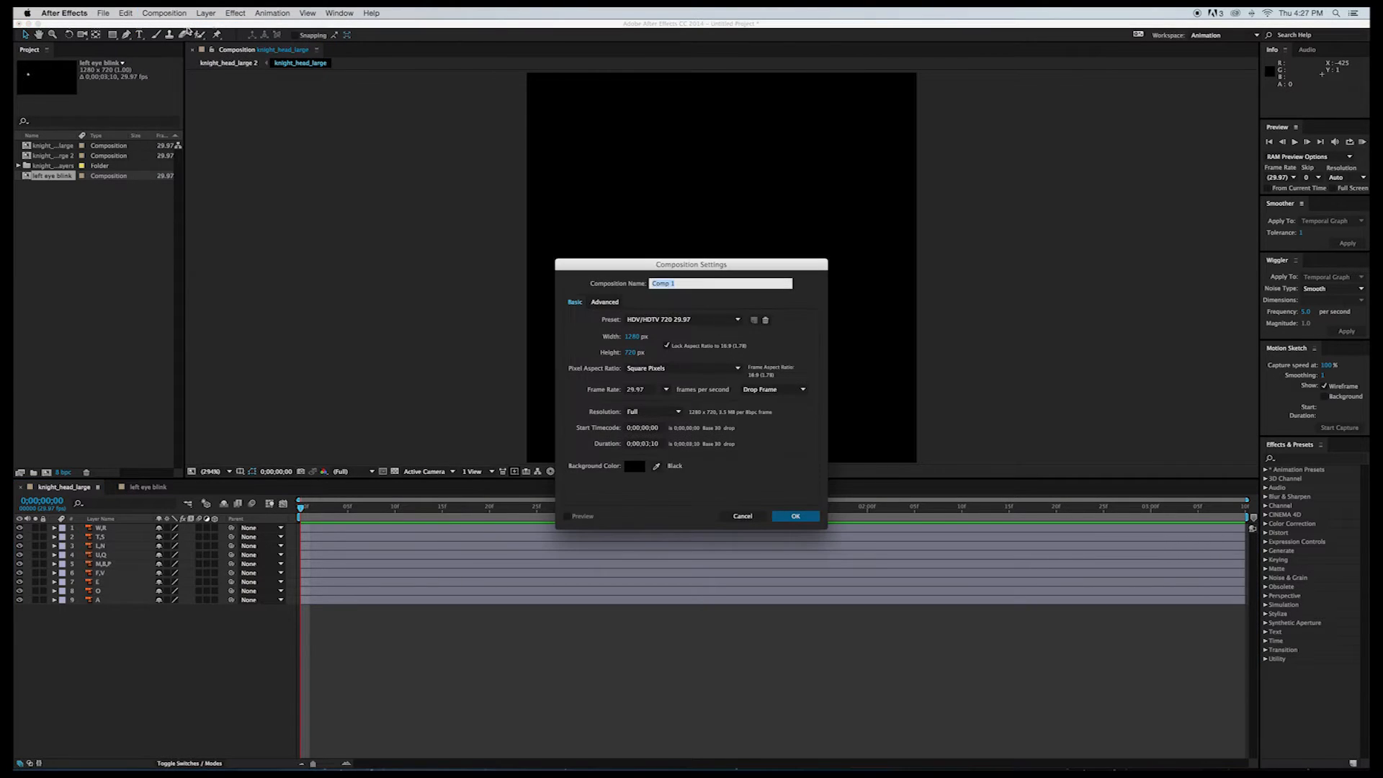
text(right eye b)
key(Return)
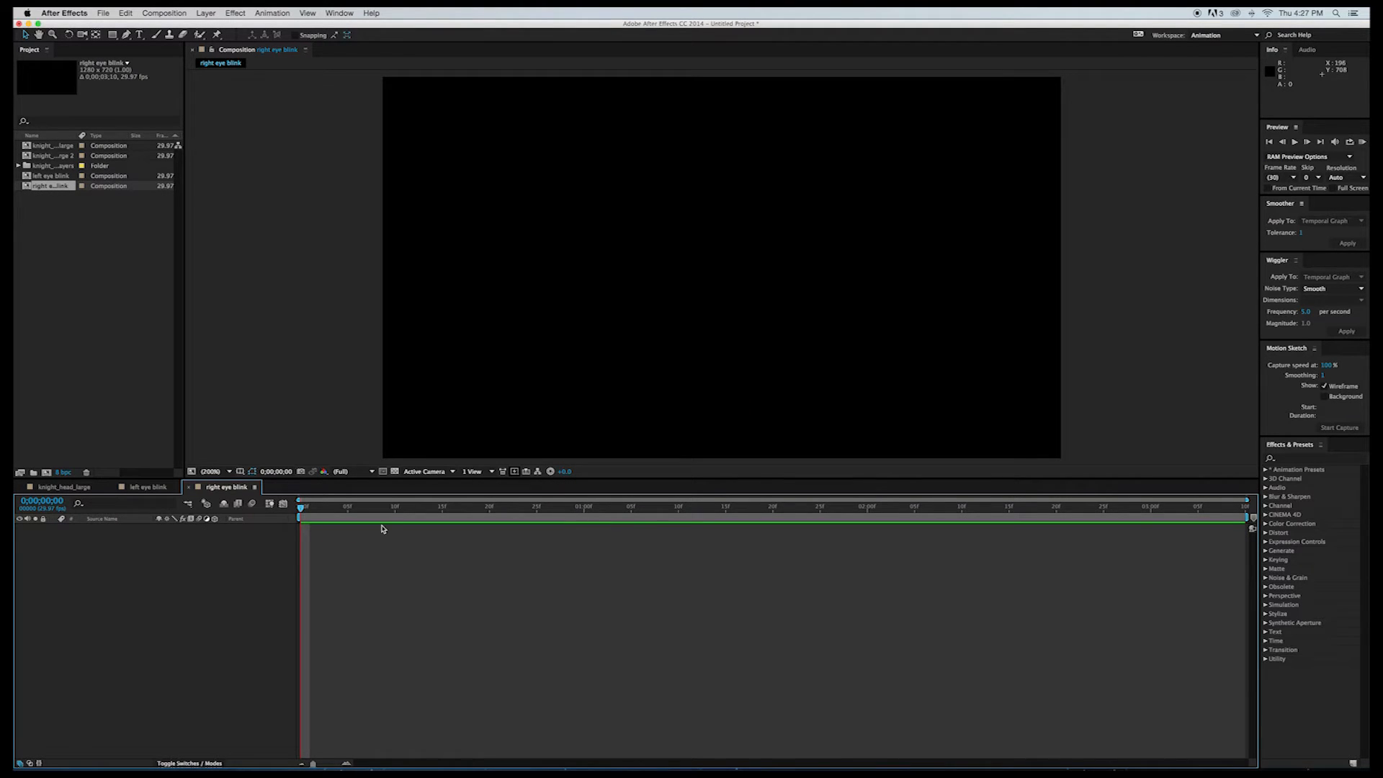
key(super+v)
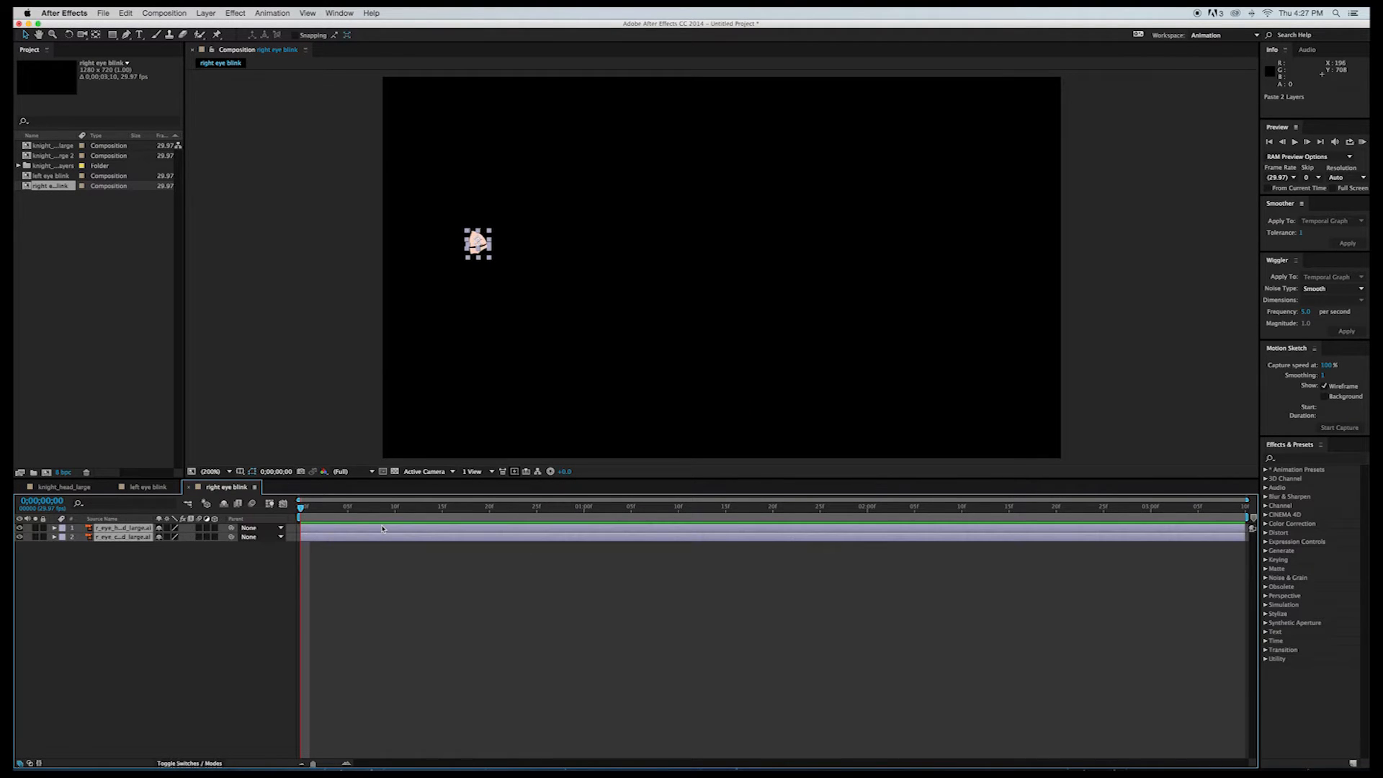
click(91, 492)
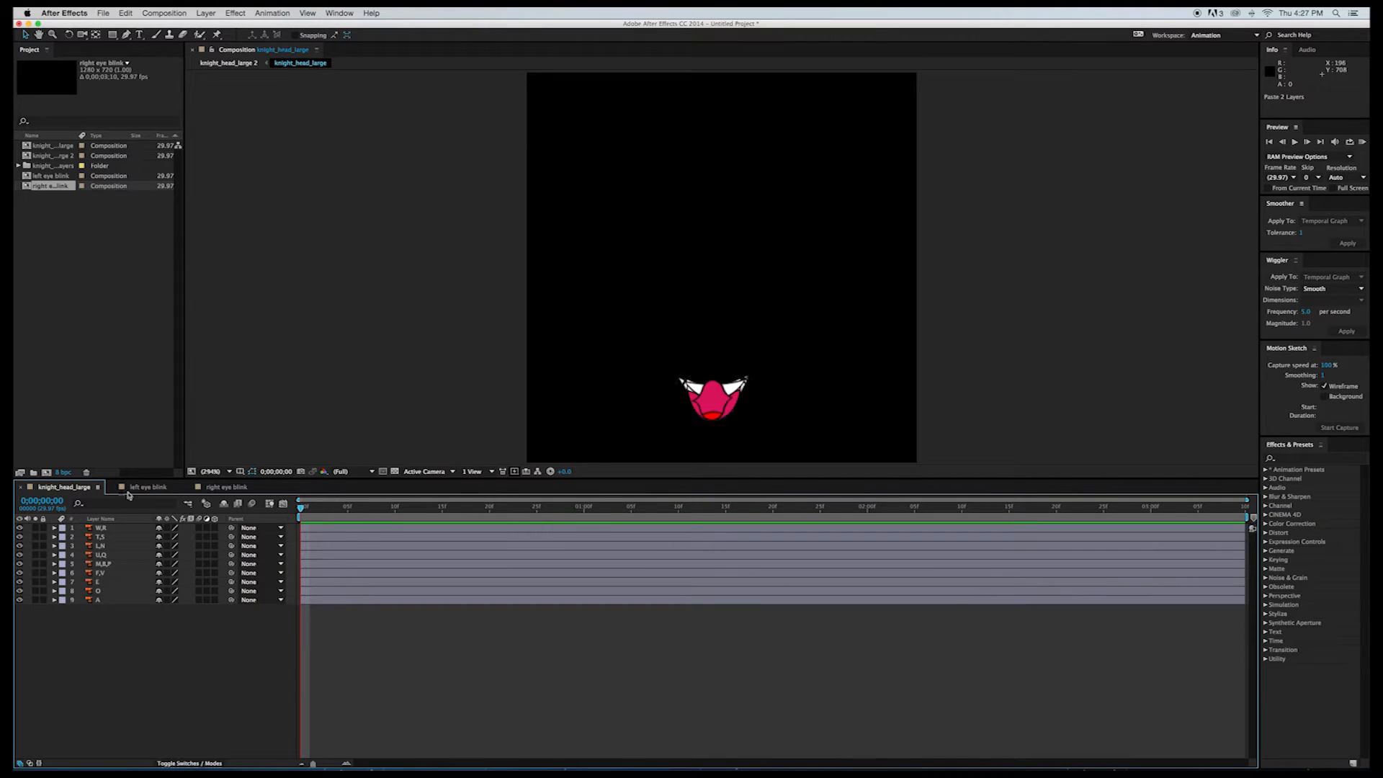
click(145, 491)
click(243, 490)
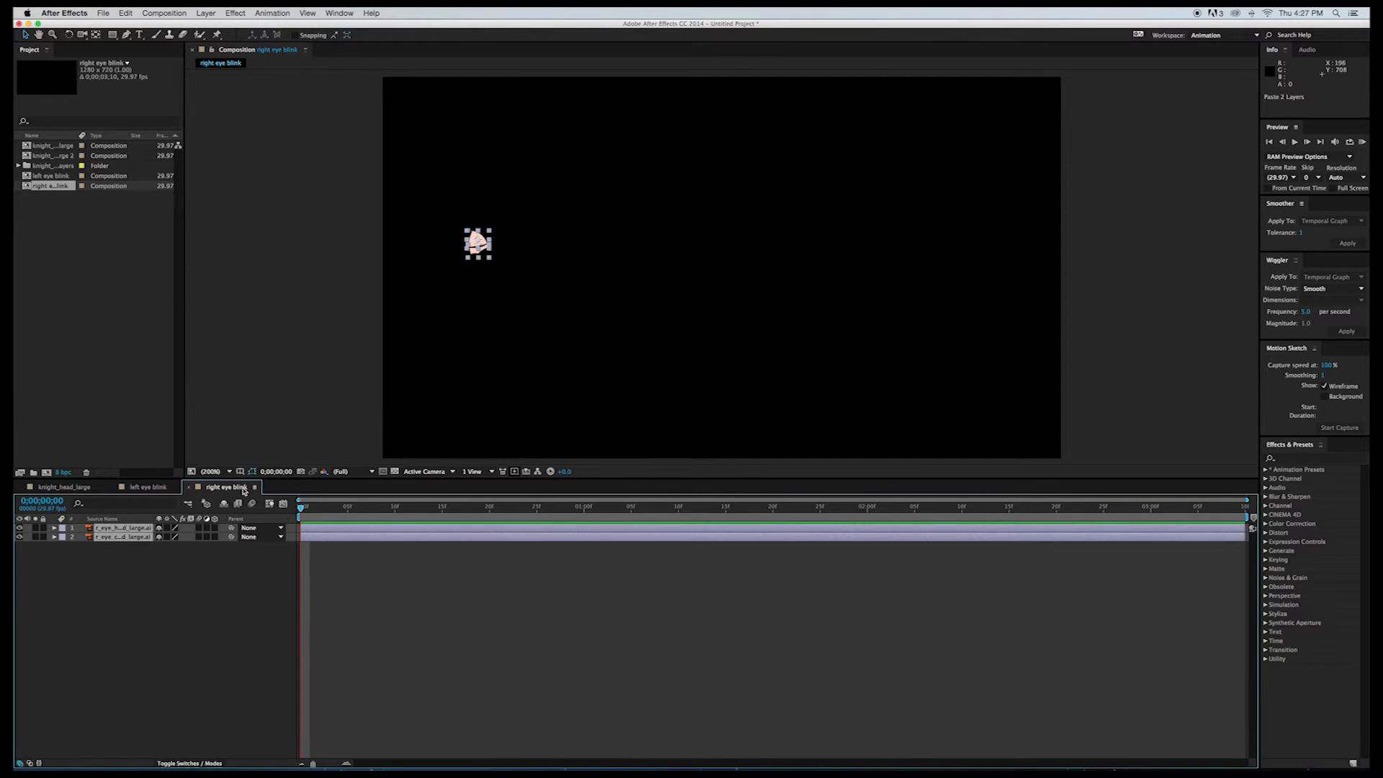
click(86, 489)
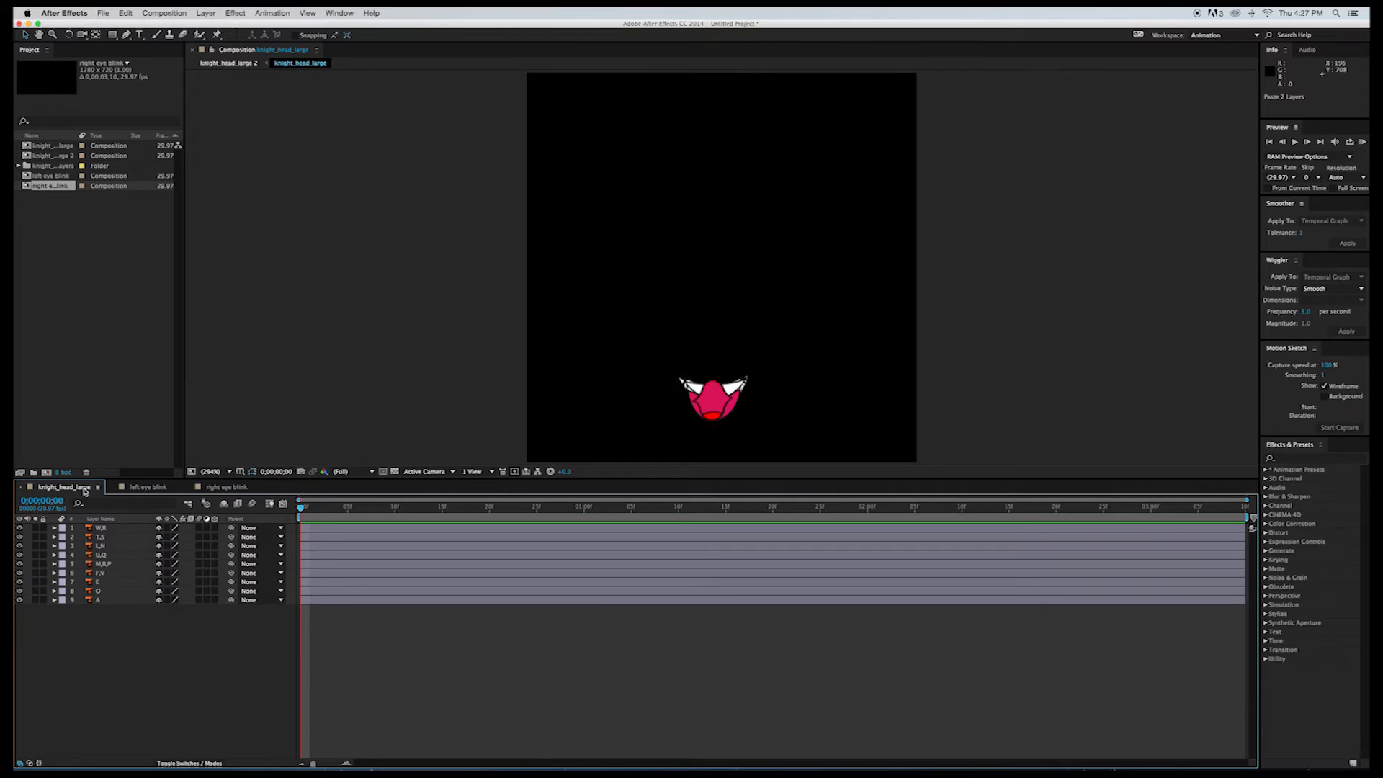
Step: Create a new composition named "mouth shapes" with the default settings and close its timeline
click(165, 14)
click(166, 26)
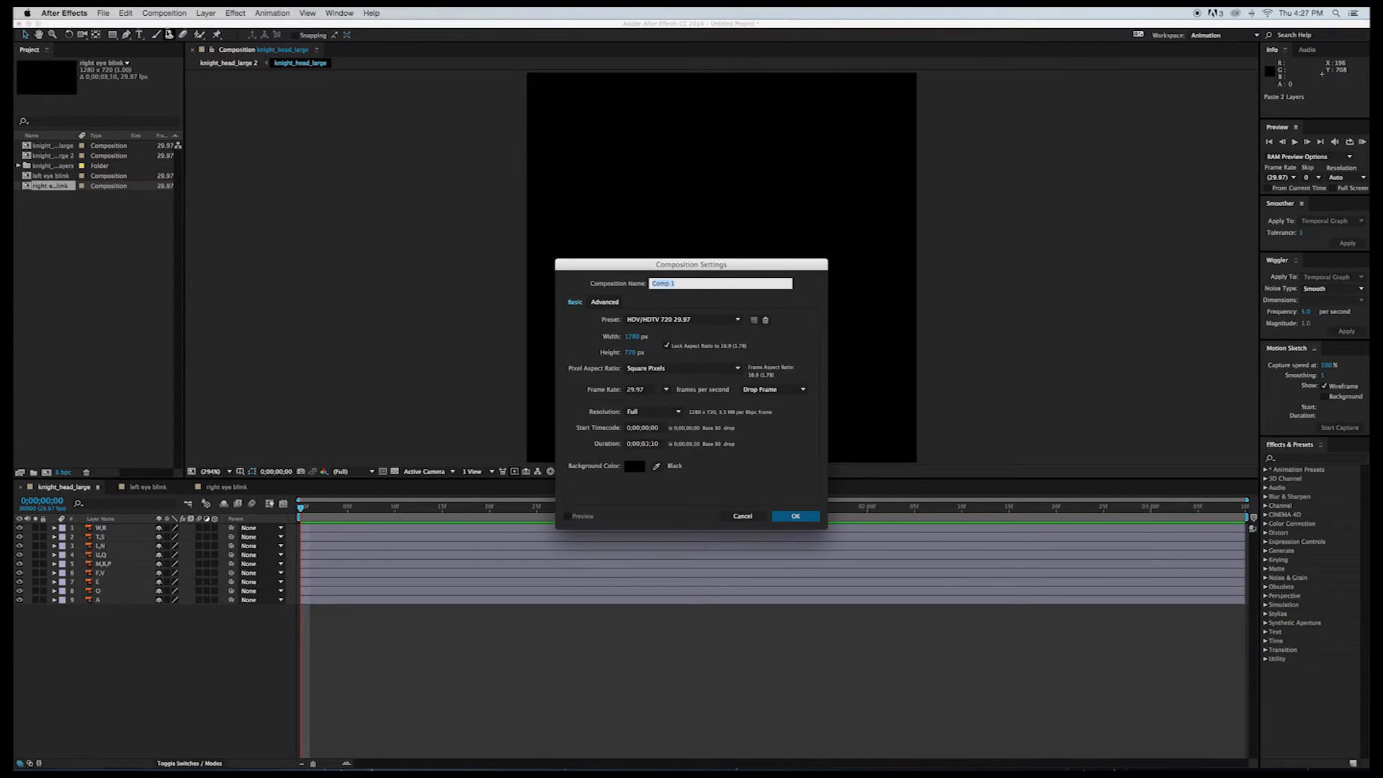
text(mouth shapes)
key(Return)
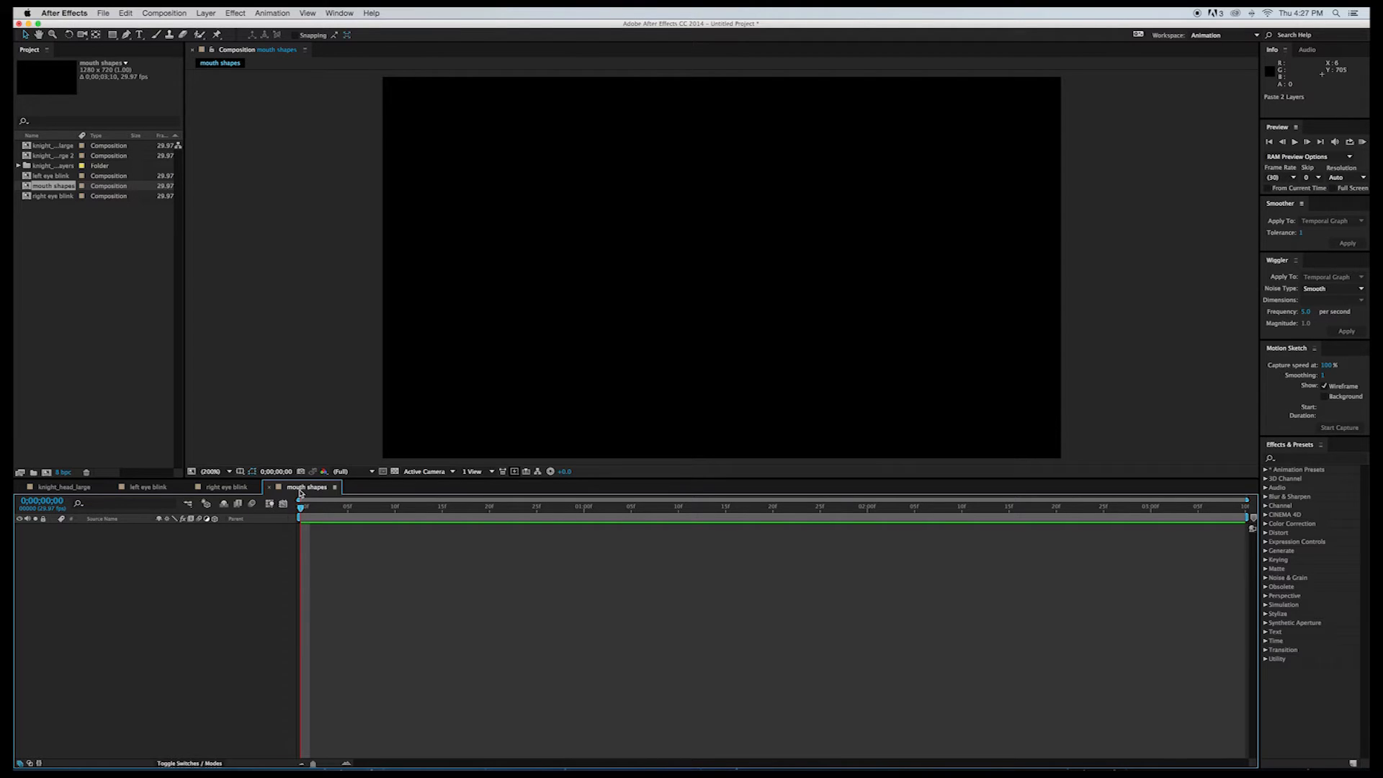
click(266, 491)
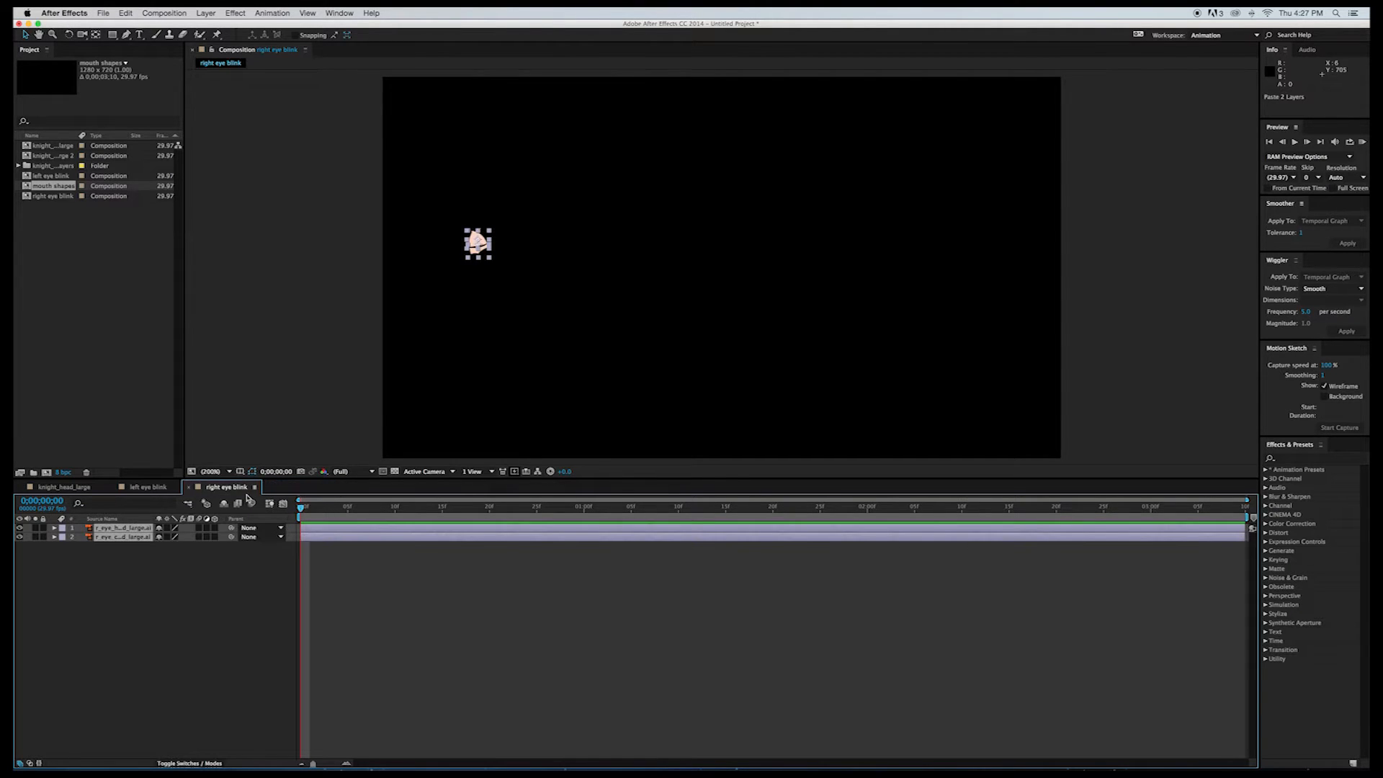
Step: Rename the knight_head_large composition, which holds the mouth layers, as "mouth shapes"
click(72, 492)
right_click(71, 492)
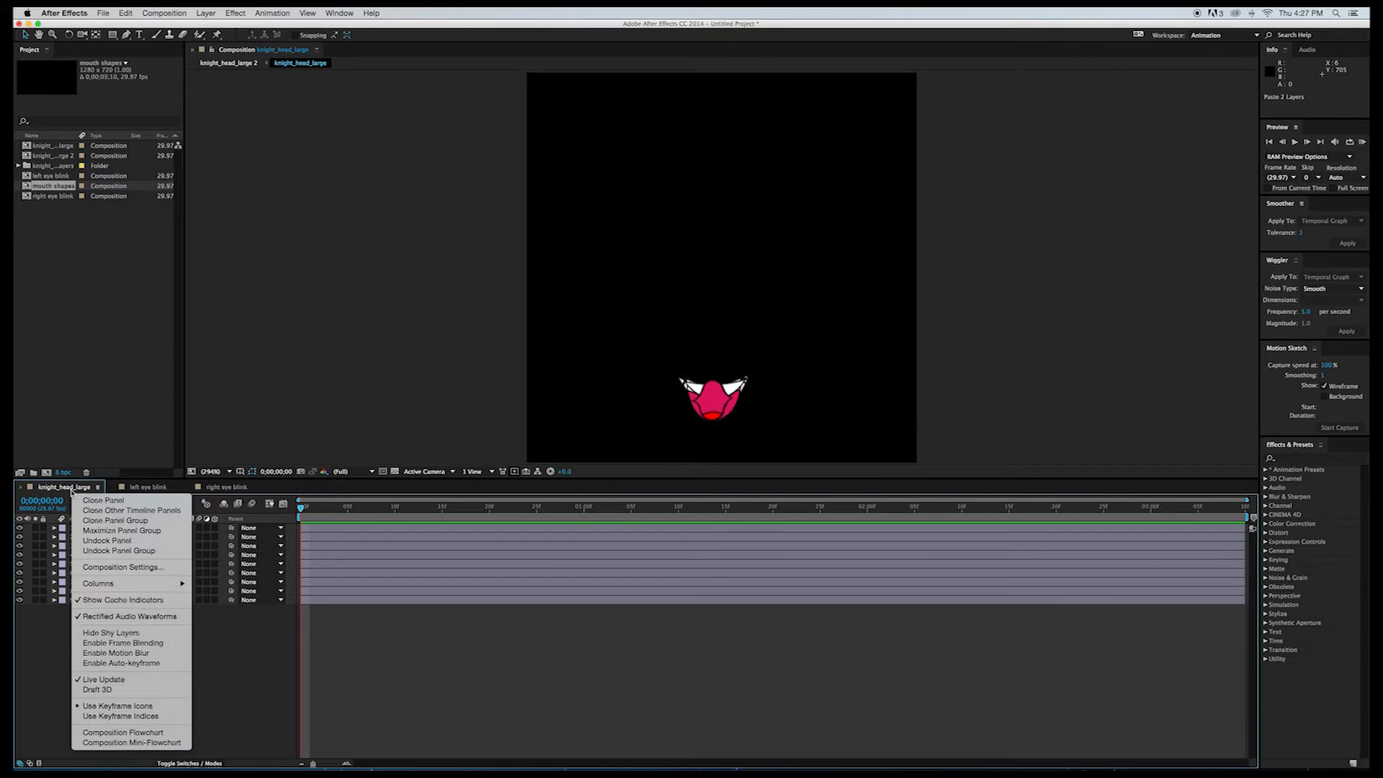
click(71, 489)
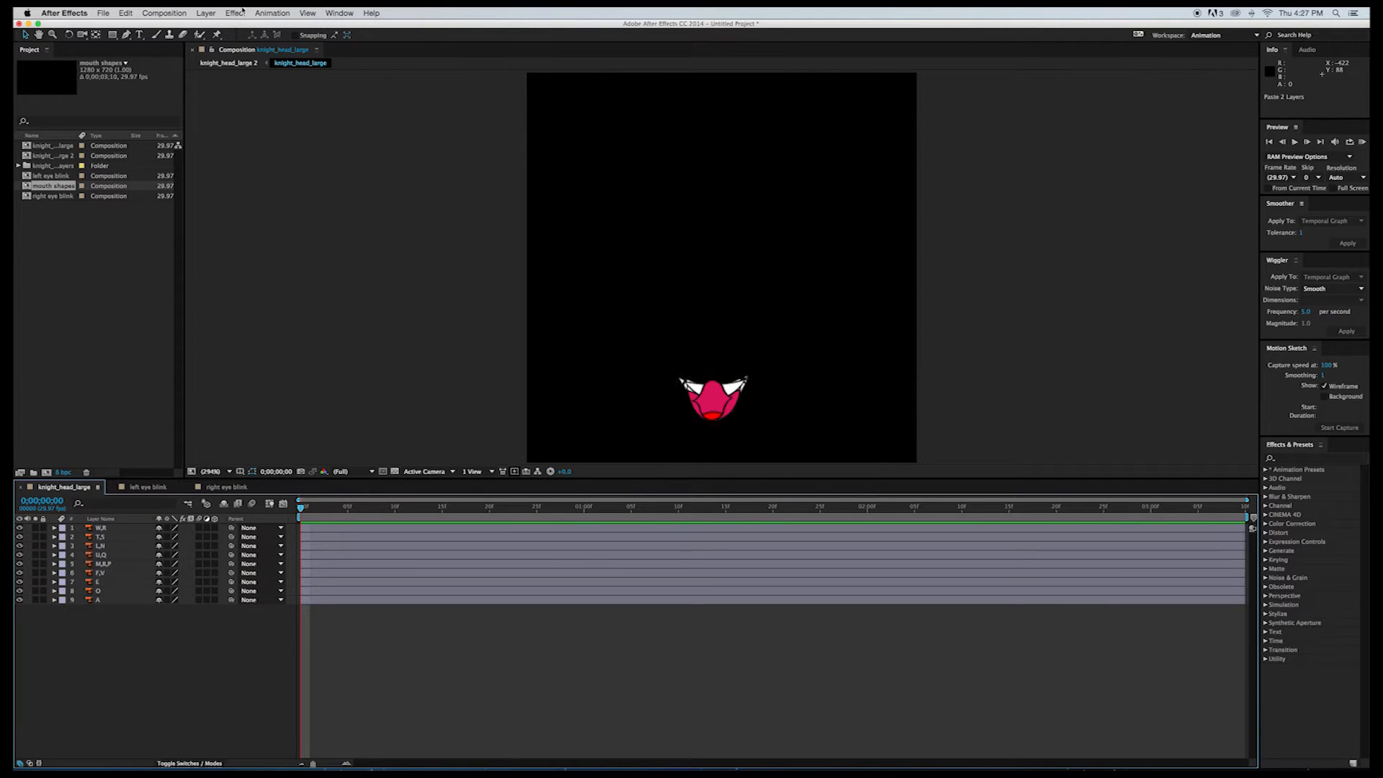
click(173, 13)
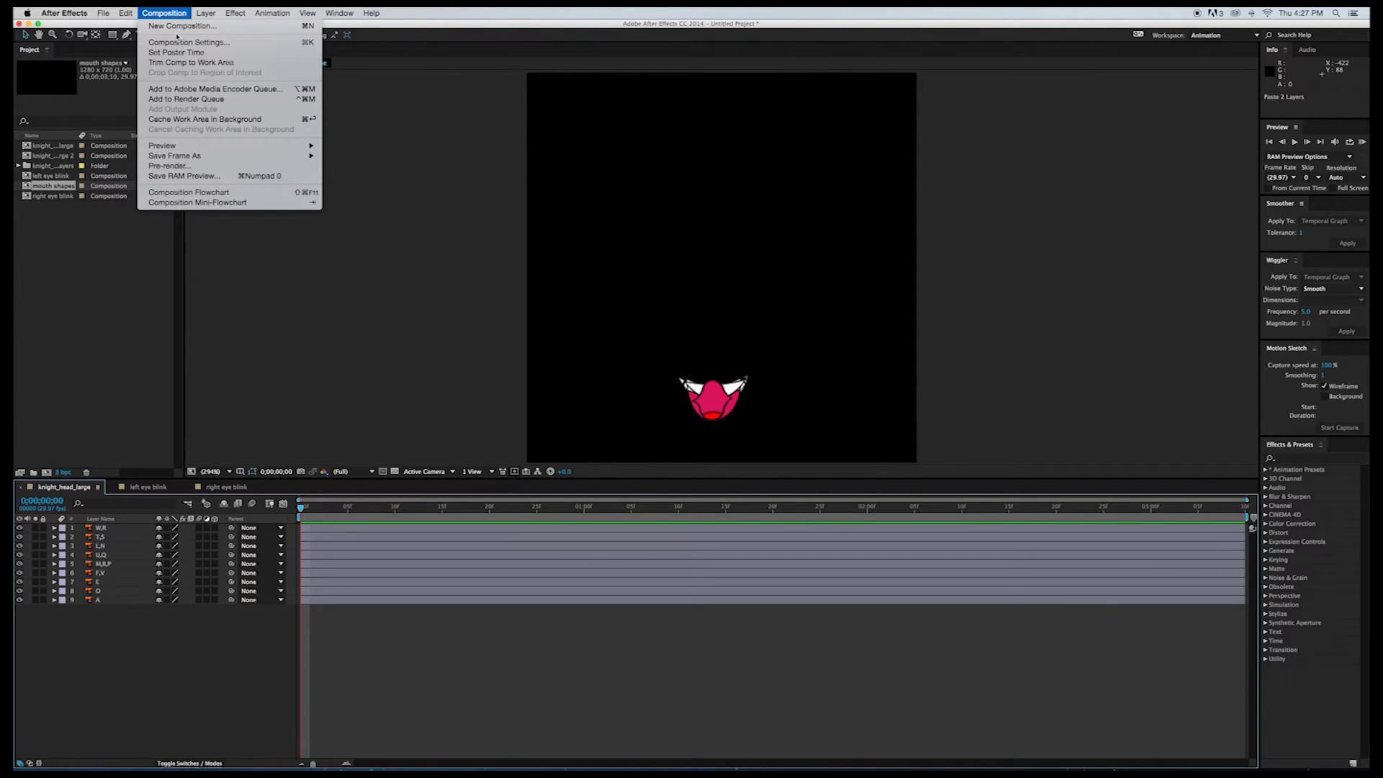
click(181, 44)
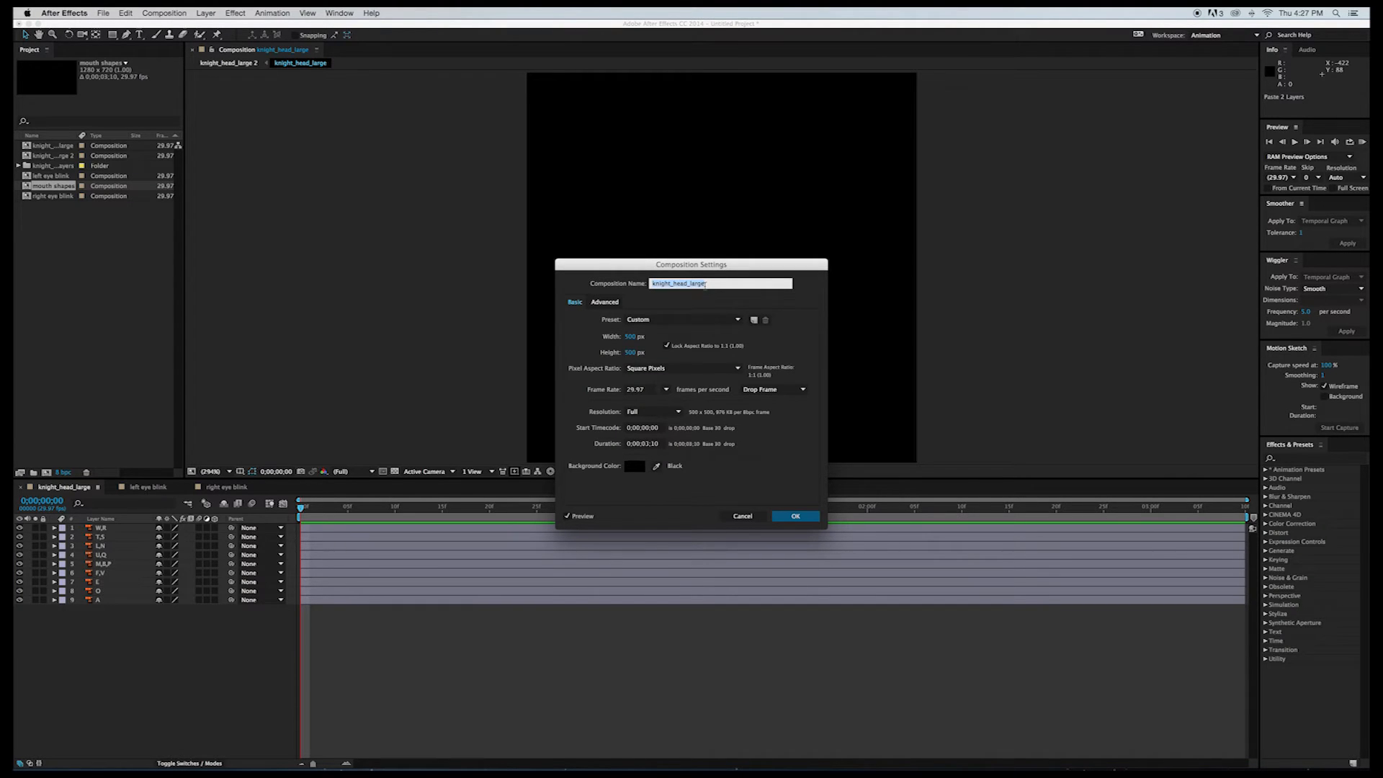
text(mouth shapes)
key(Return)
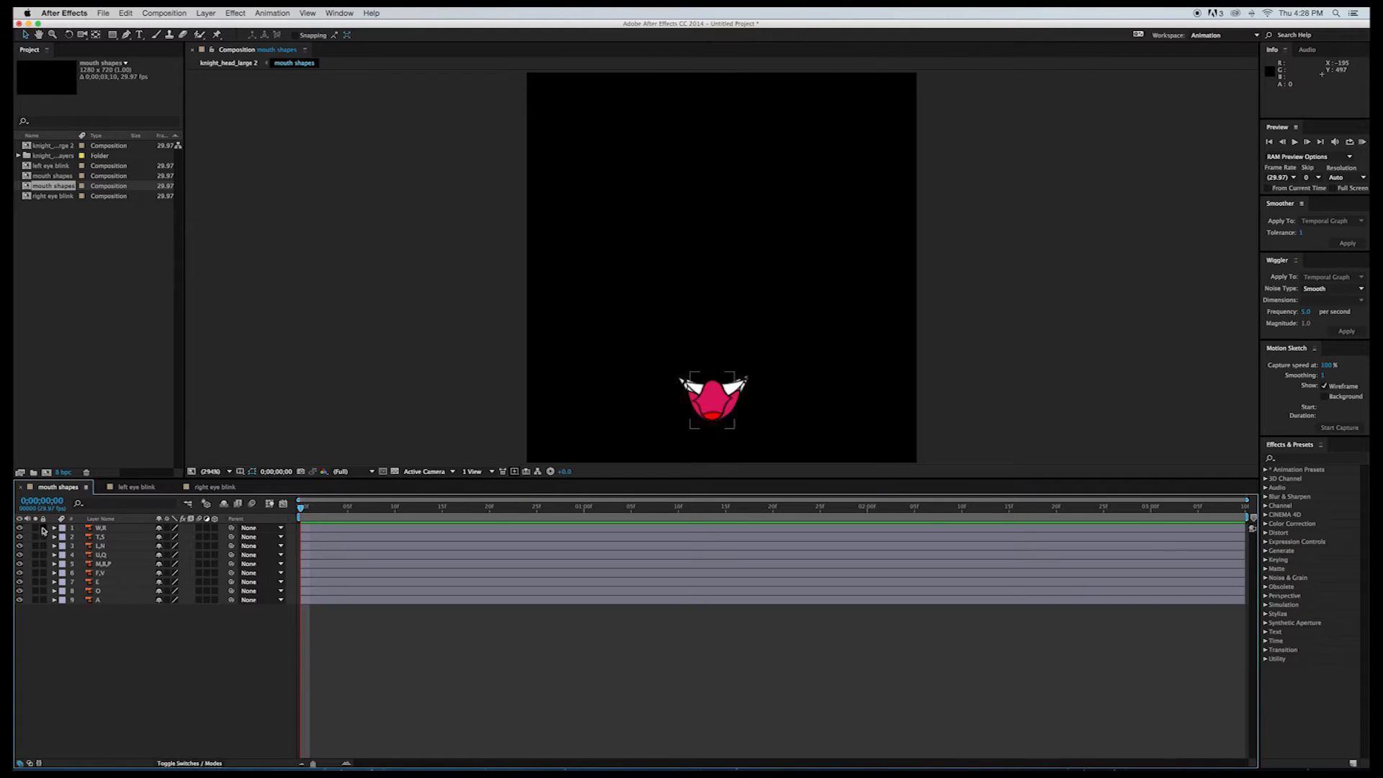
Step: Examine the mouth shapes one at a time by toggling the layers' visibility, and leave all layers visible
drag(27, 531, 20, 594)
click(19, 600)
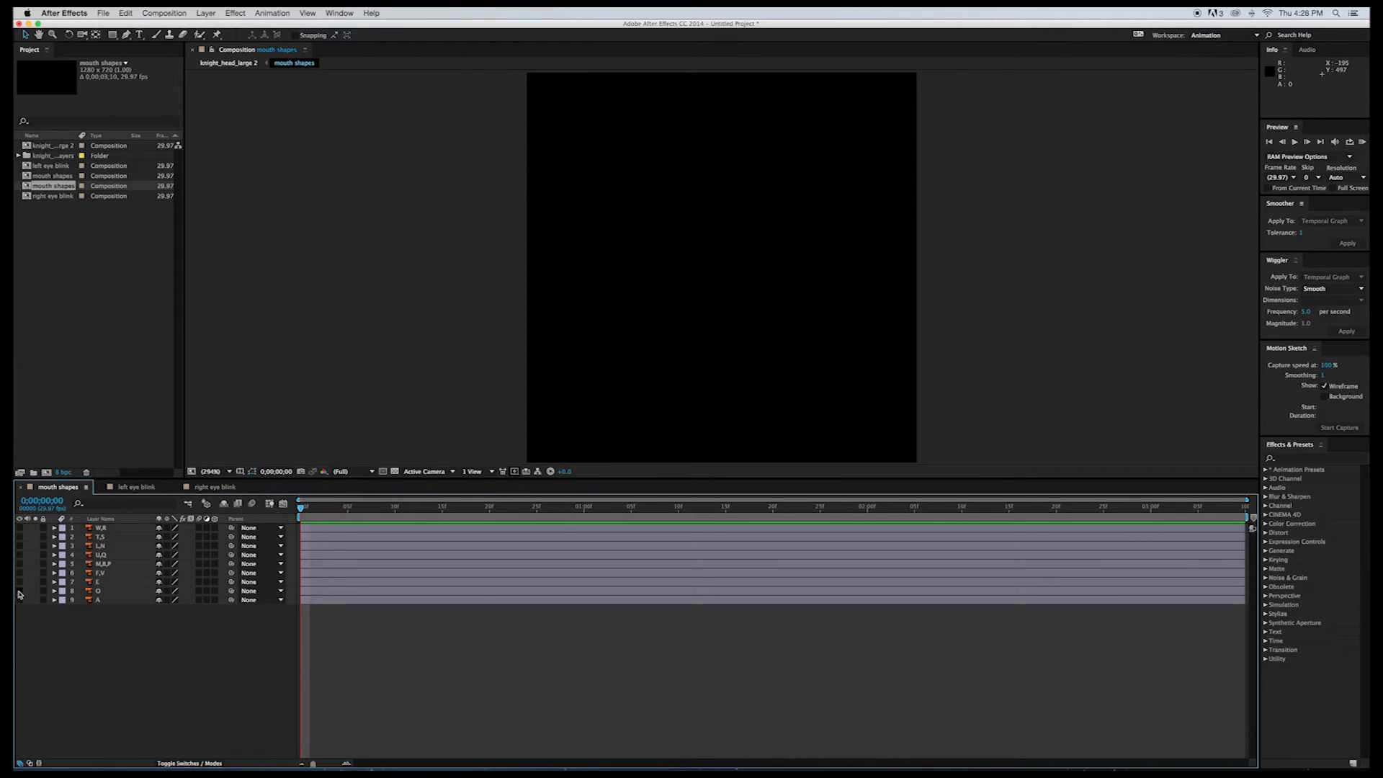
click(20, 582)
click(19, 582)
click(20, 573)
click(20, 573)
click(20, 564)
click(20, 564)
click(21, 548)
click(21, 547)
click(20, 537)
click(20, 537)
click(20, 528)
click(19, 528)
drag(19, 601, 19, 528)
click(335, 537)
click(360, 620)
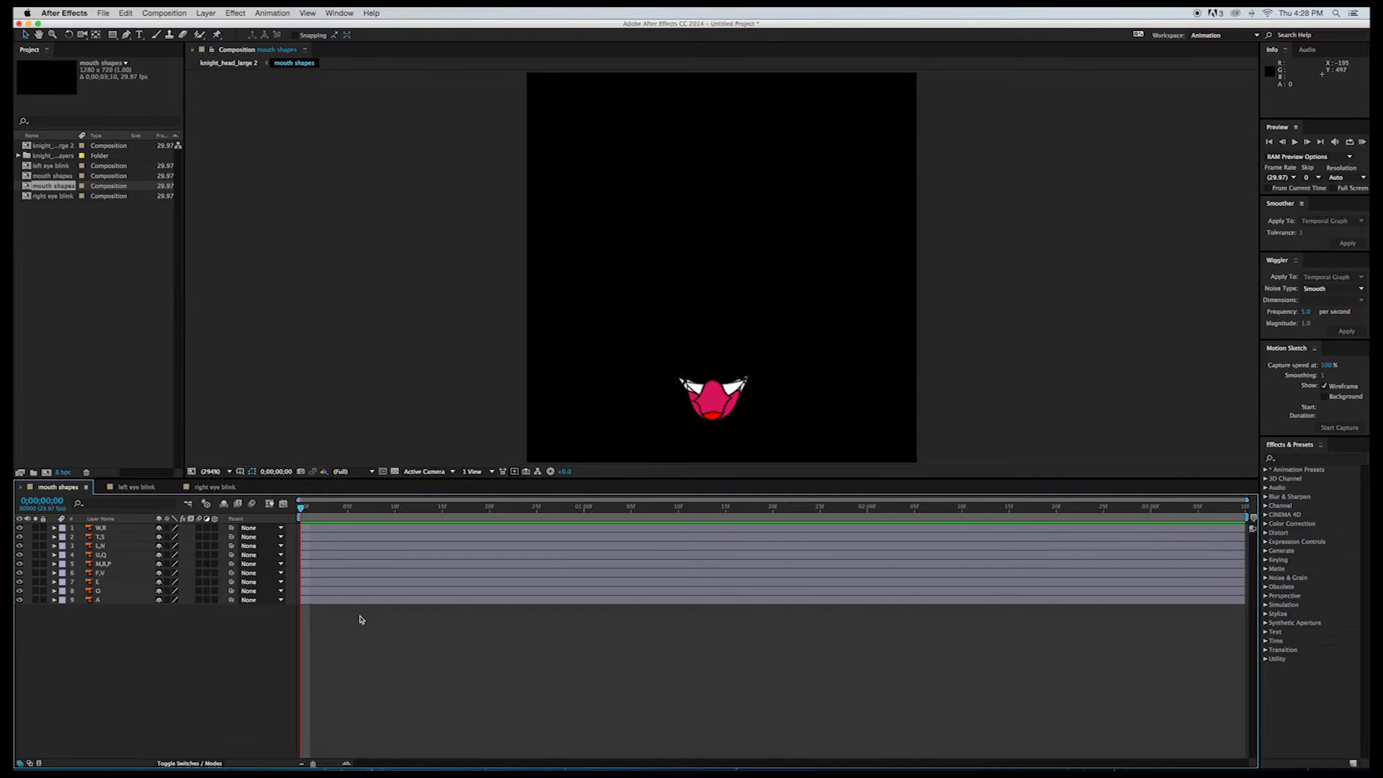
Step: Trim layer A to a single frame at frame 0 and layer O to a single frame at frame 1
drag(314, 764, 336, 765)
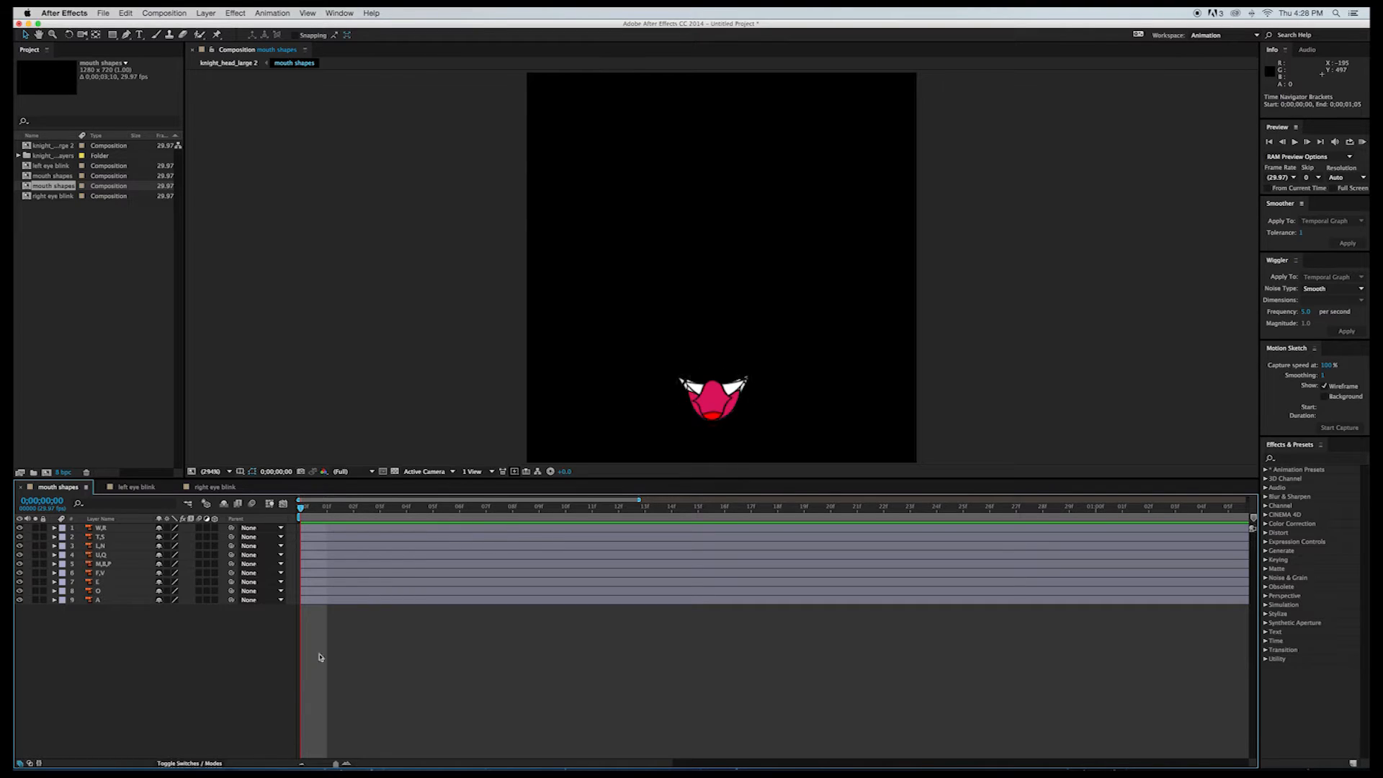
click(321, 601)
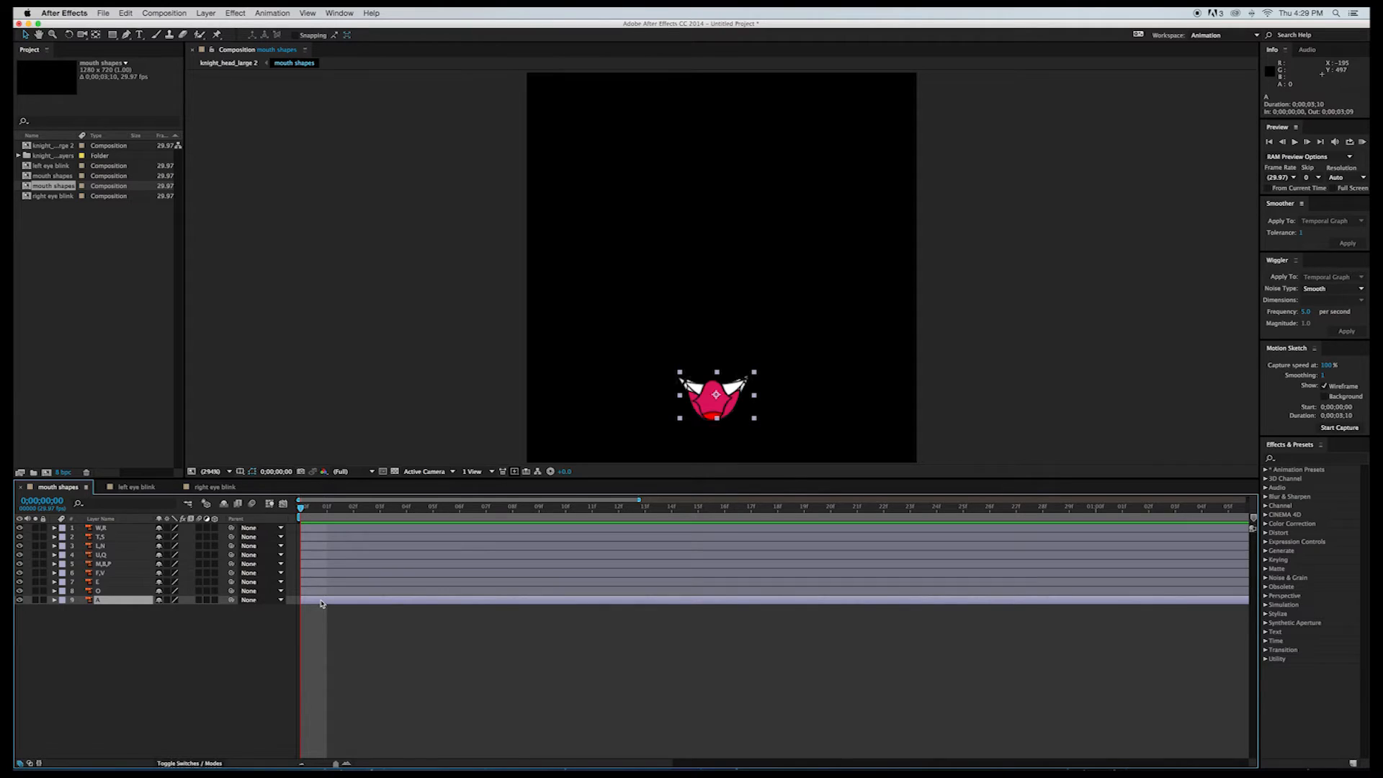
key(alt+bracketright)
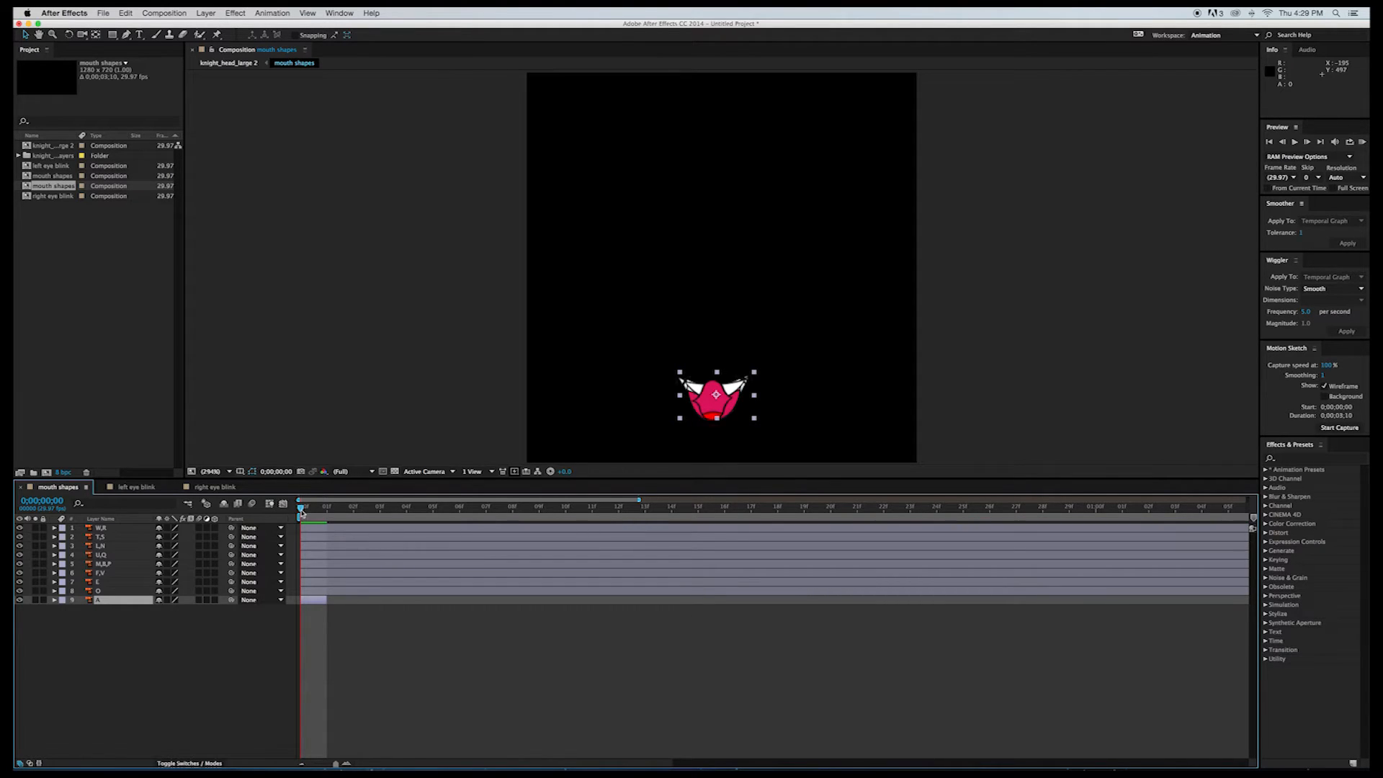
drag(302, 509, 327, 509)
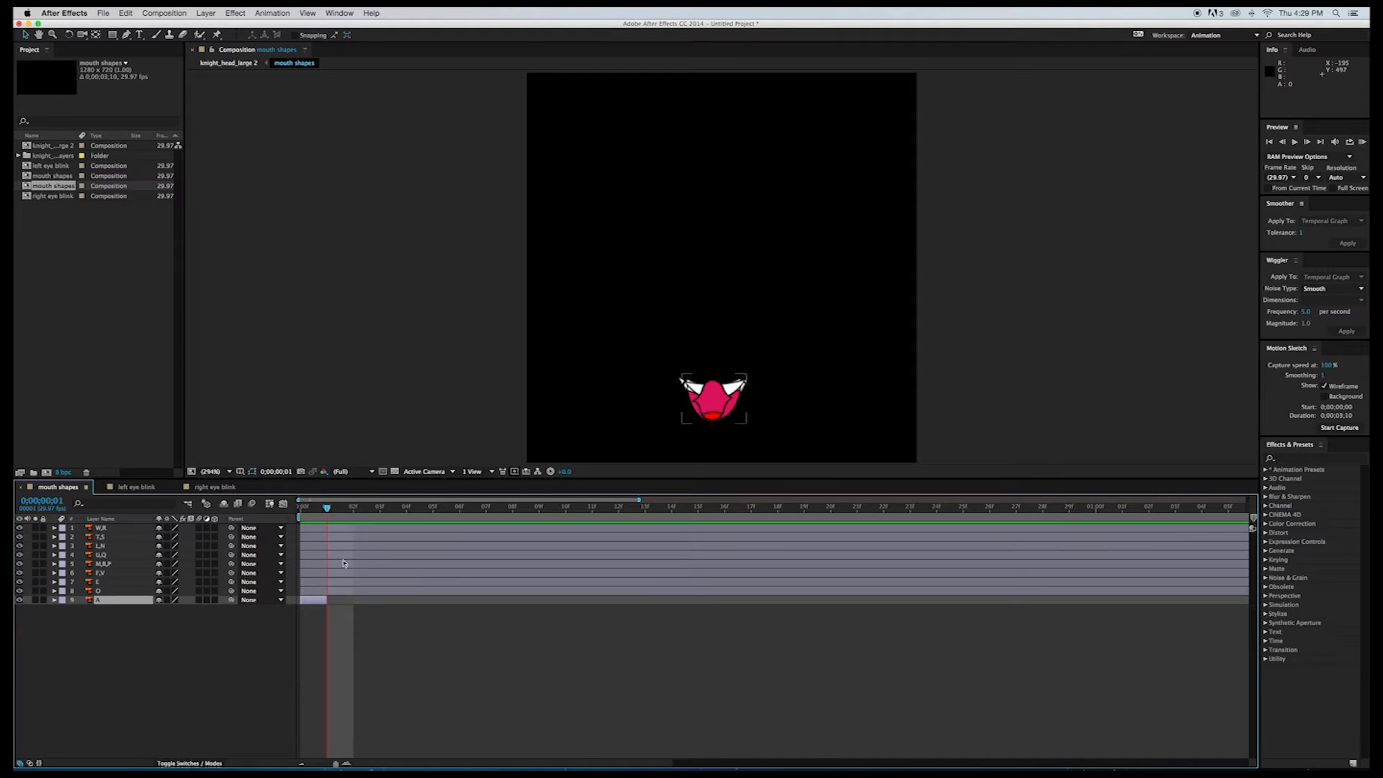
click(346, 592)
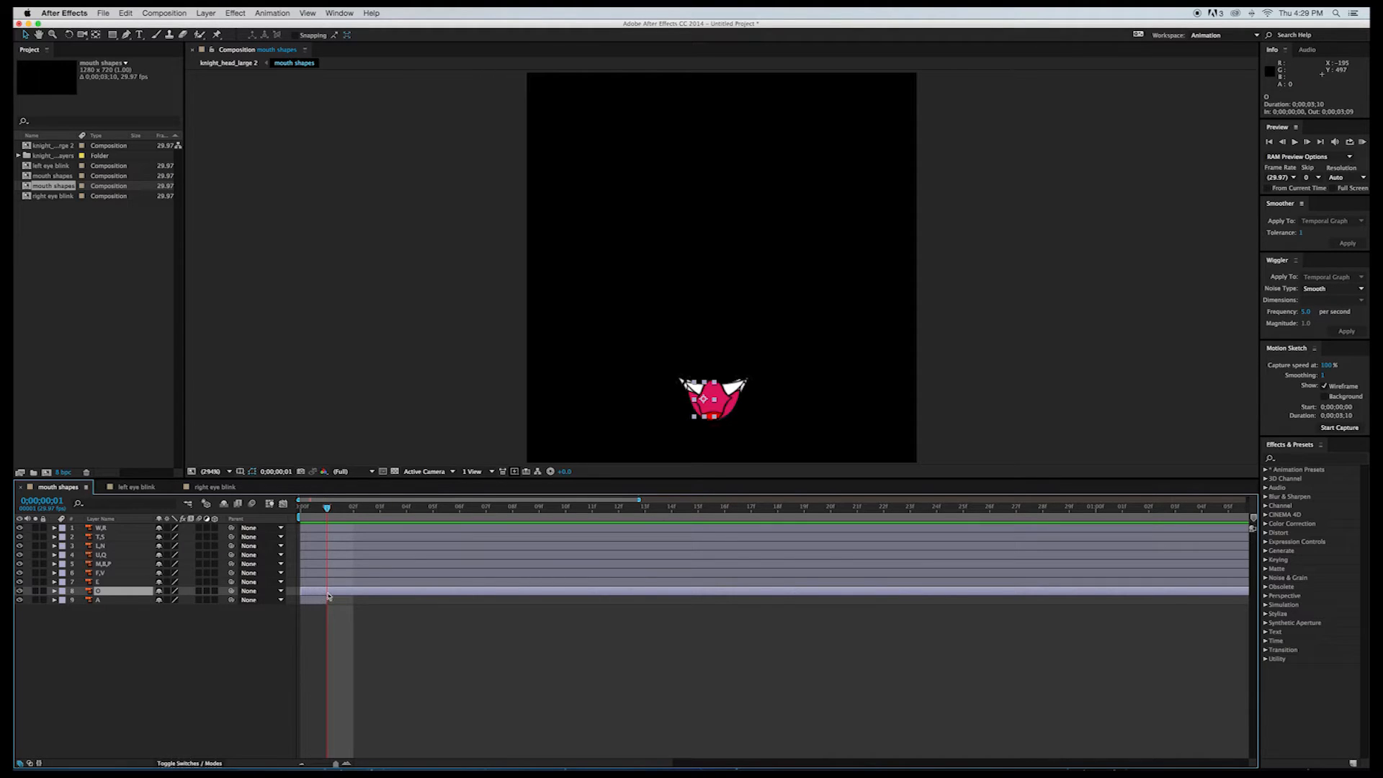
key(alt+bracketleft)
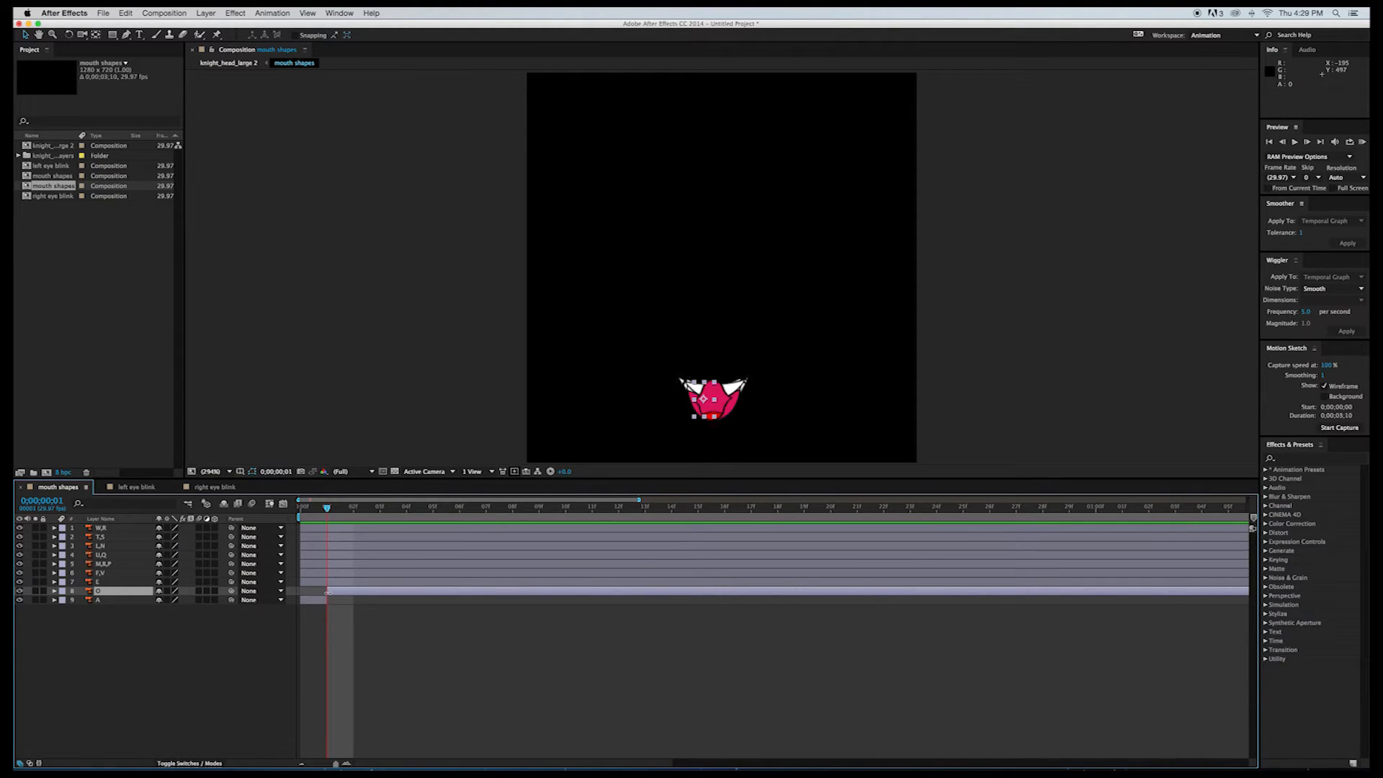
key(alt+bracketright)
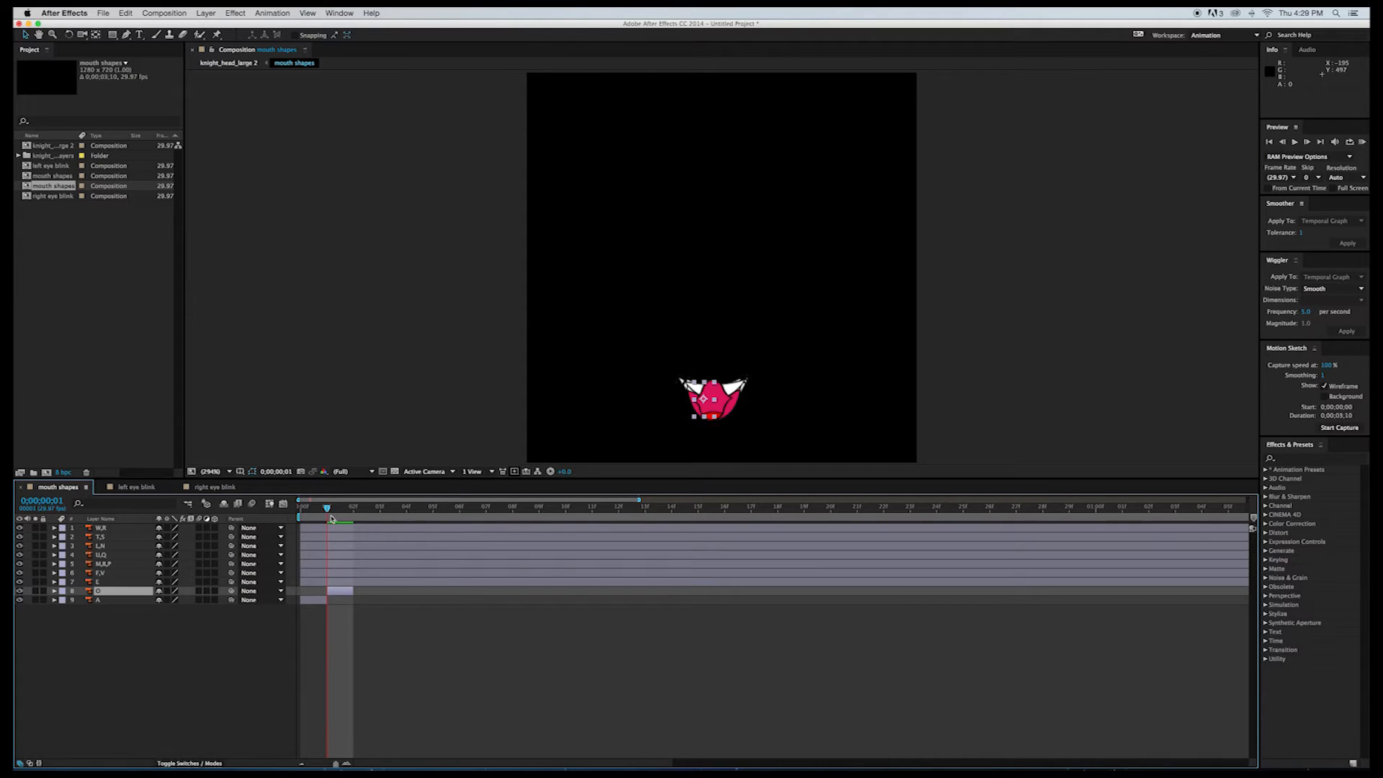
Step: Trim layer E to a single frame at frame 2 and layer F,V to a single frame at frame 3
drag(329, 509, 358, 513)
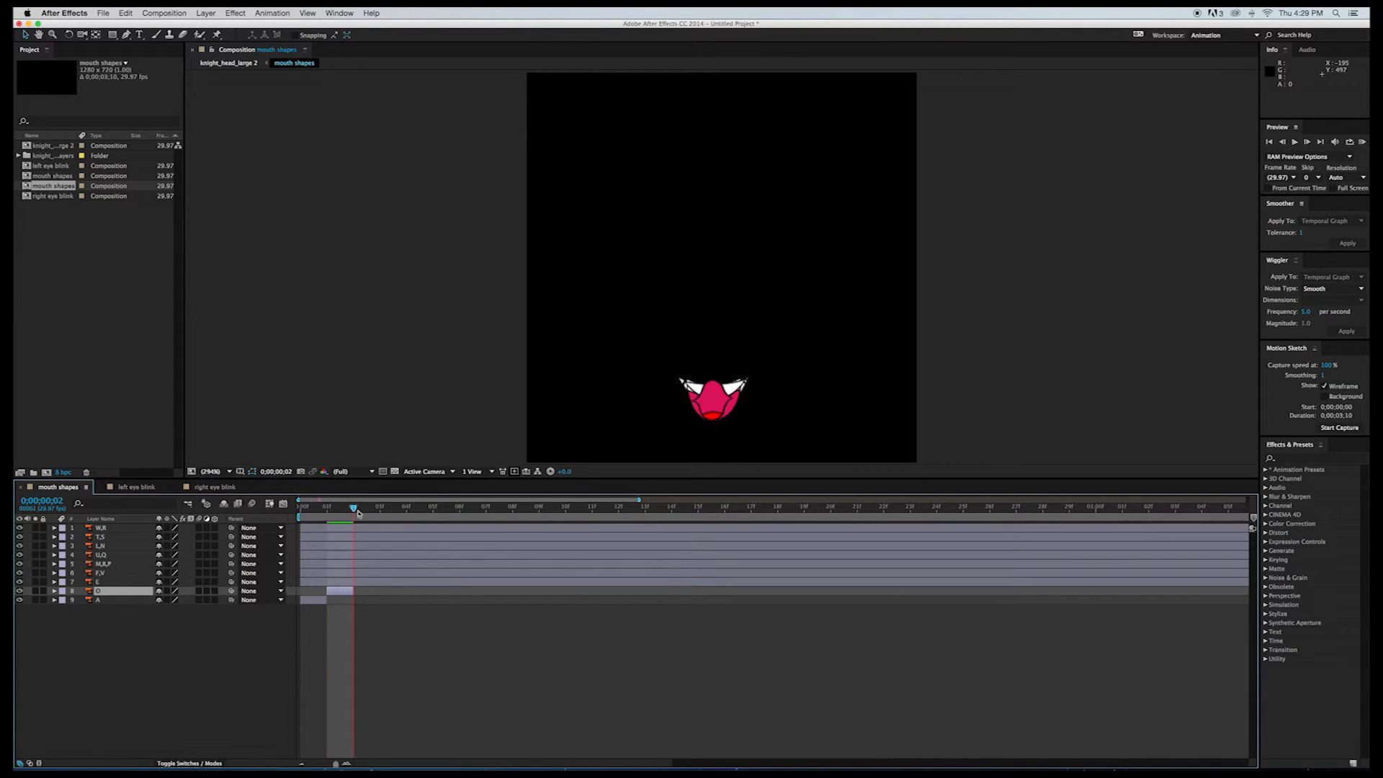
click(375, 582)
key(alt+bracketleft)
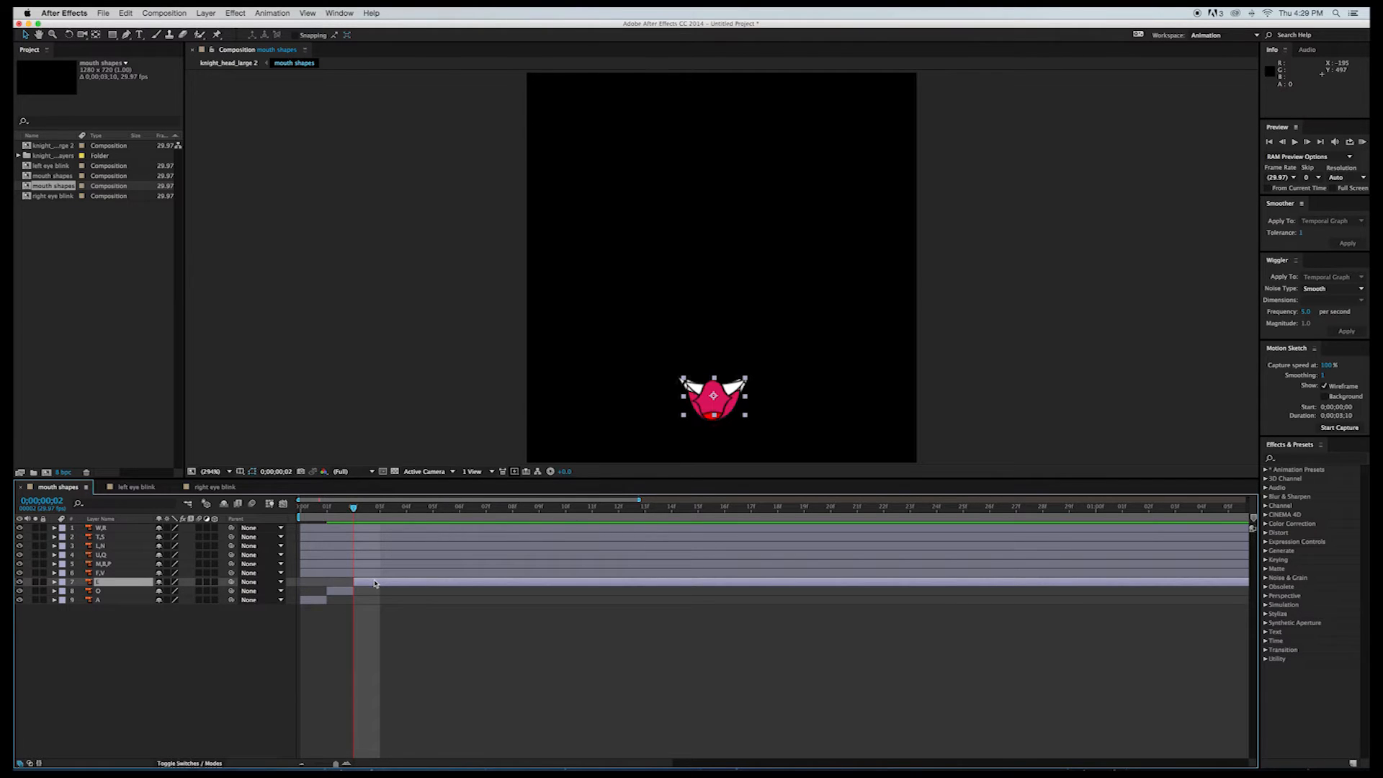
key(alt+bracketright)
drag(361, 510, 380, 509)
click(390, 575)
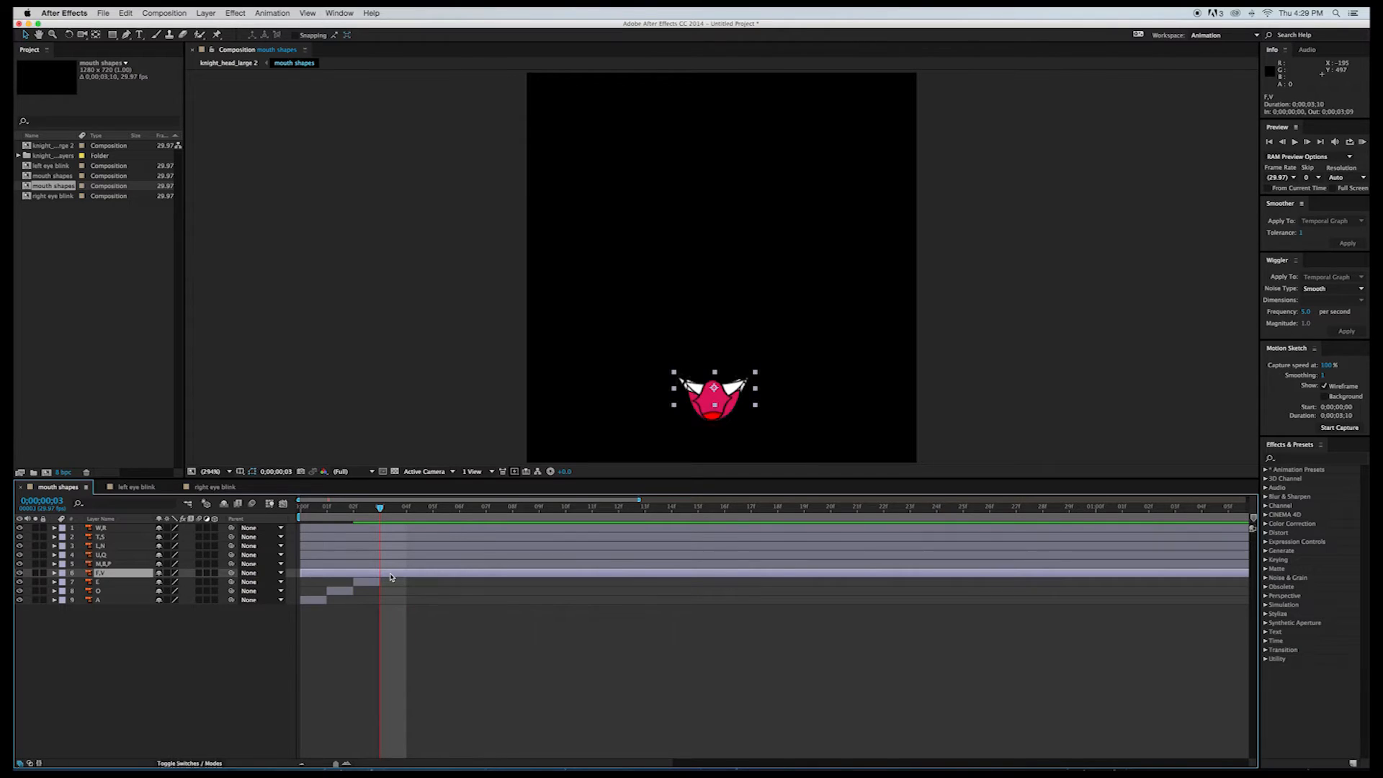
key(alt+bracketleft)
key(alt+bracketright)
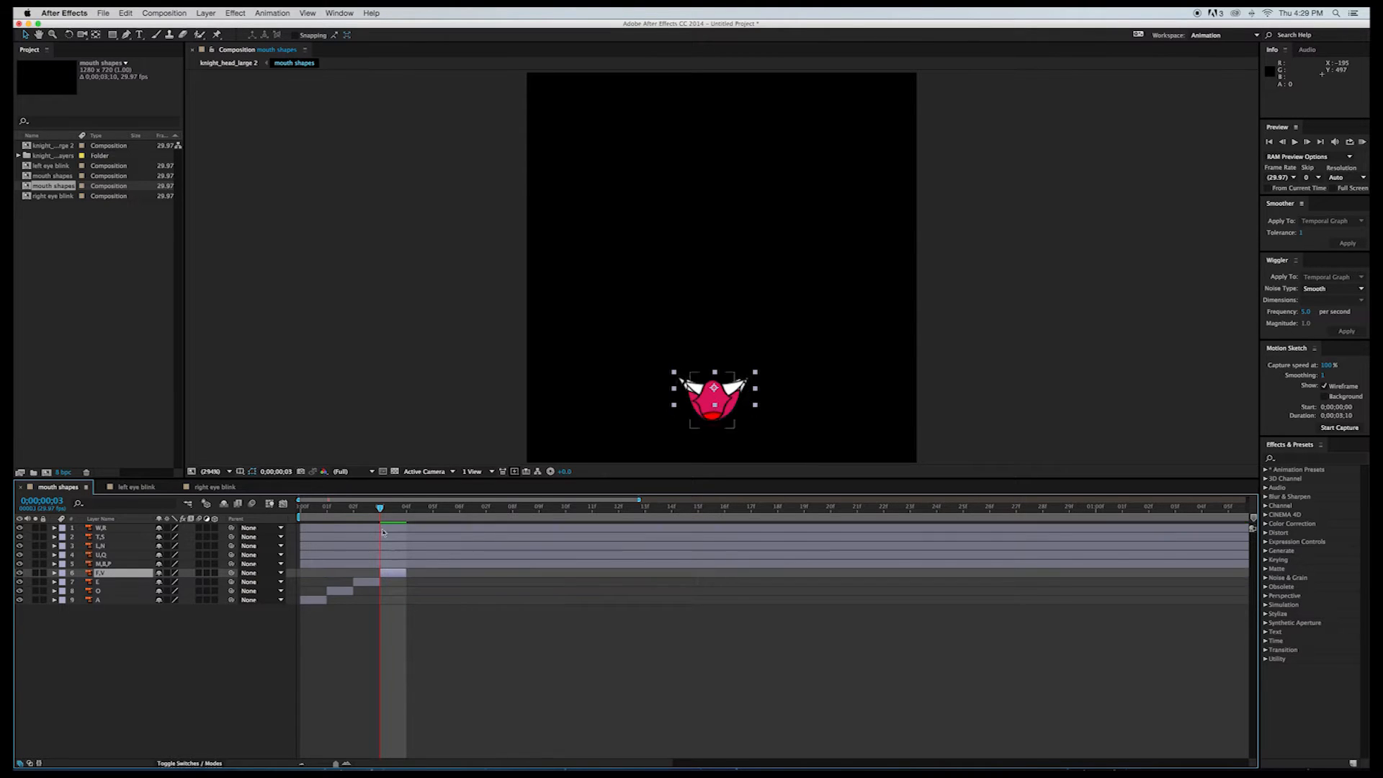
Step: Trim the M,B,P mouth layer to a single frame at frame 4, directly after layer F,V
drag(381, 512, 406, 510)
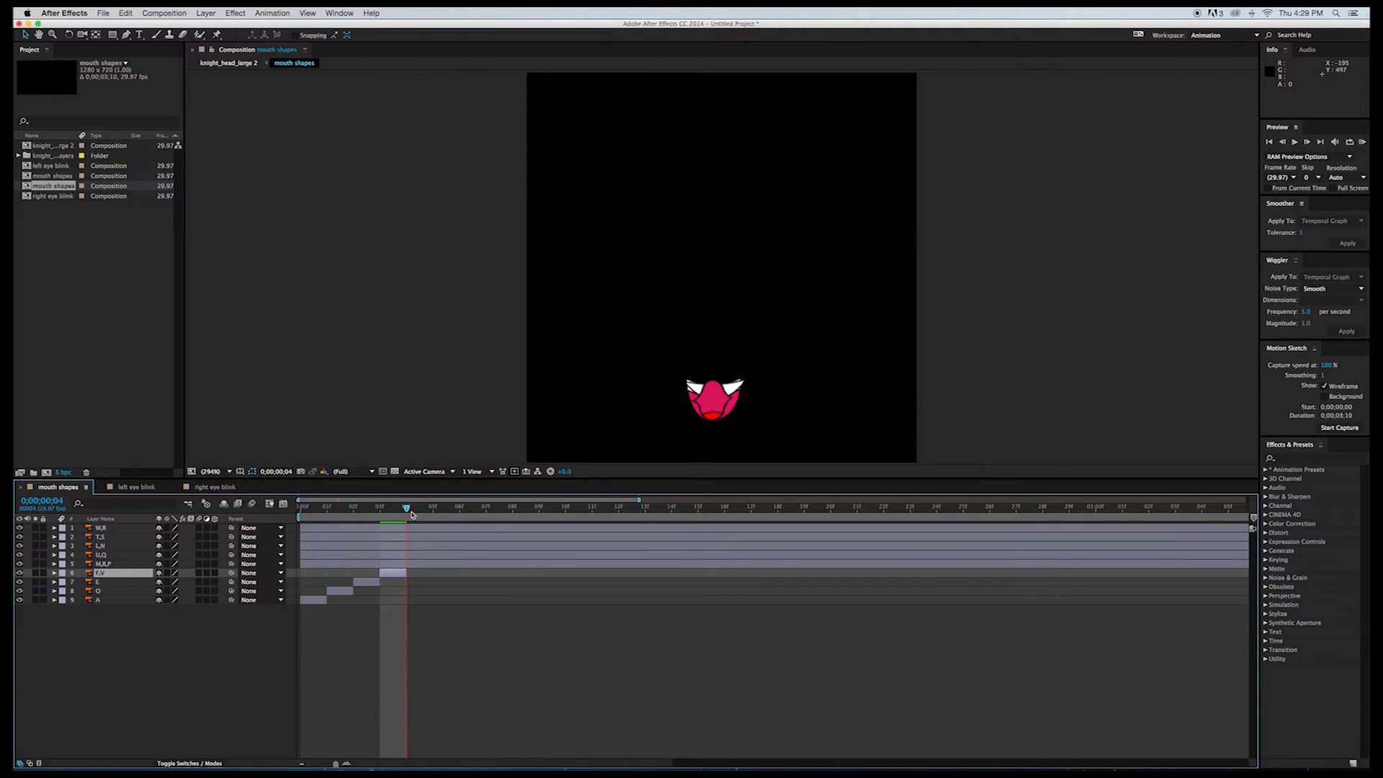
click(420, 566)
key(alt+bracketleft)
key(alt+bracketright)
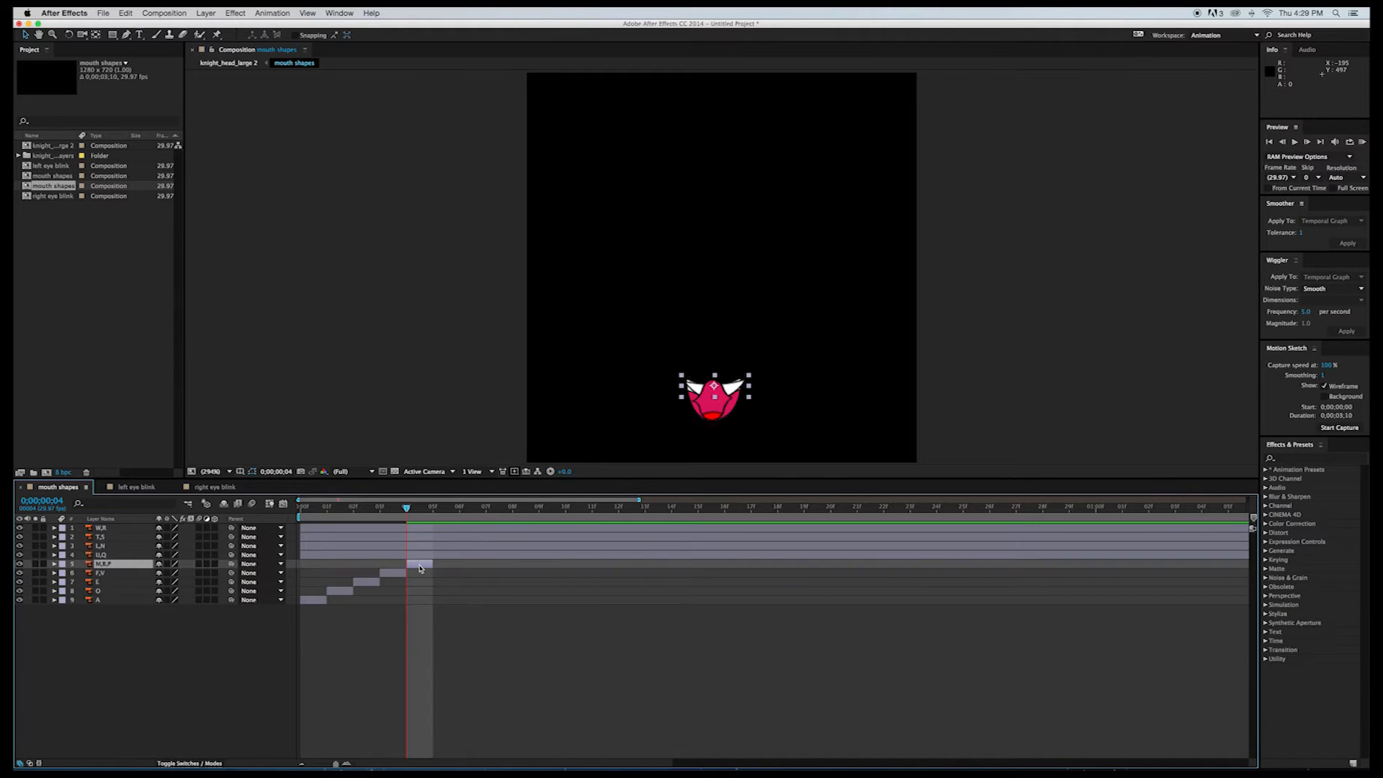
Step: Trim layer U,Q to a single frame at frame 5 and layer L,N to a single frame at frame 6
drag(408, 510, 432, 510)
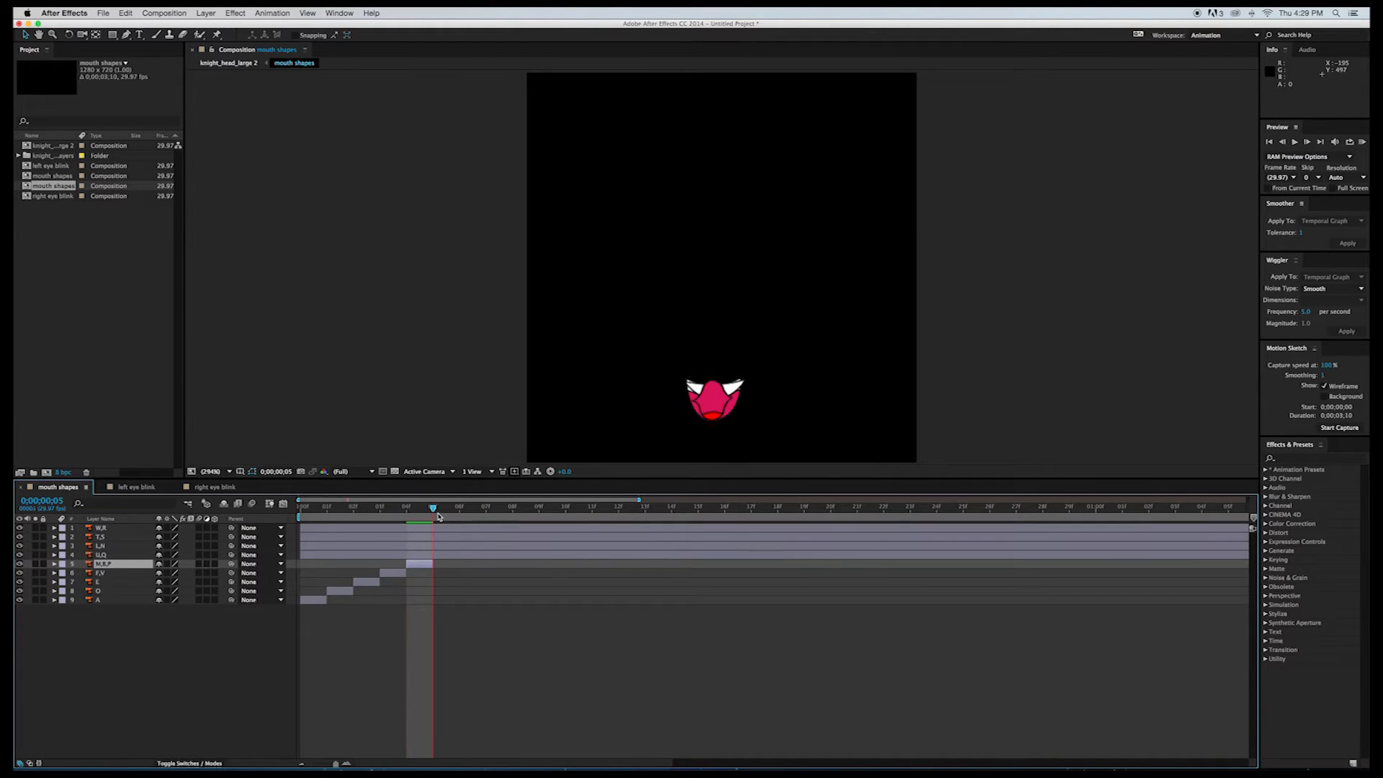
click(449, 559)
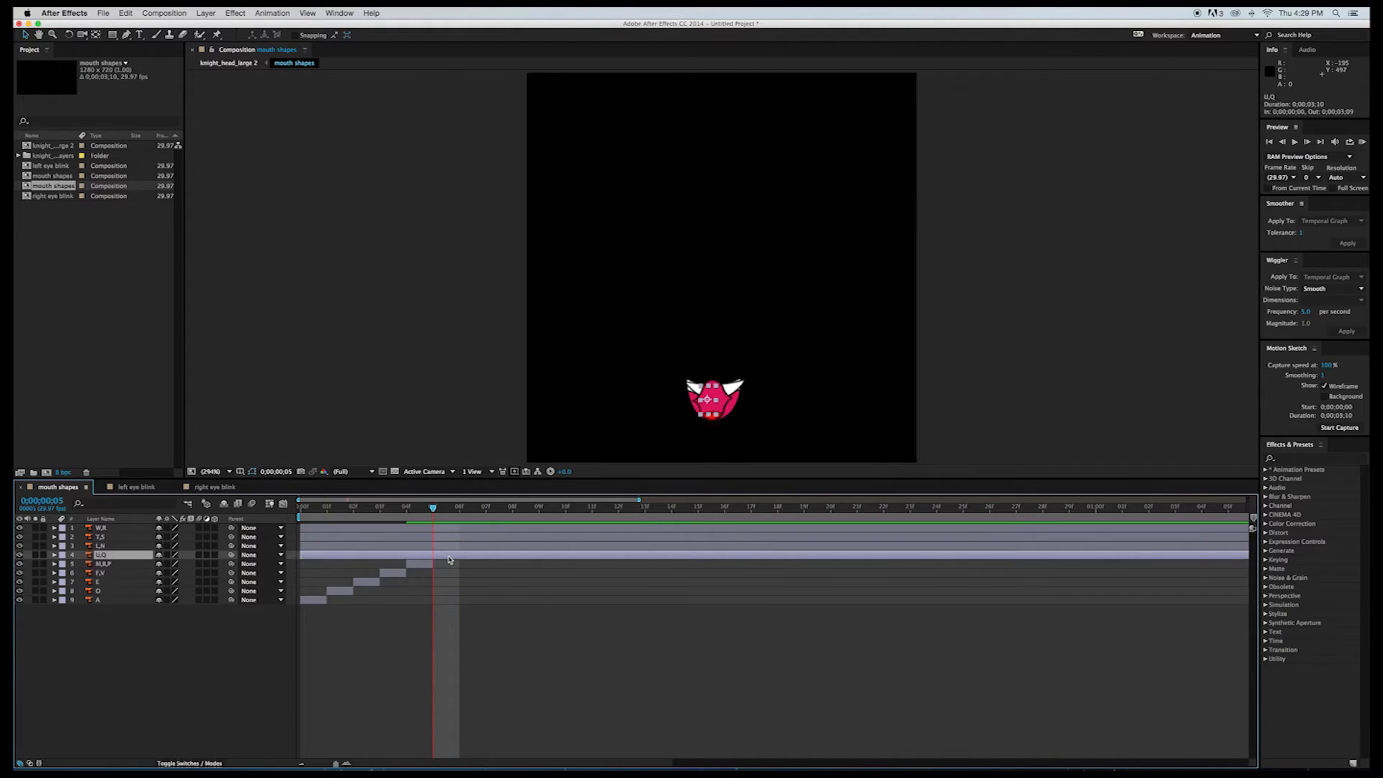
key(alt+bracketleft)
key(alt+bracketright)
drag(435, 510, 459, 510)
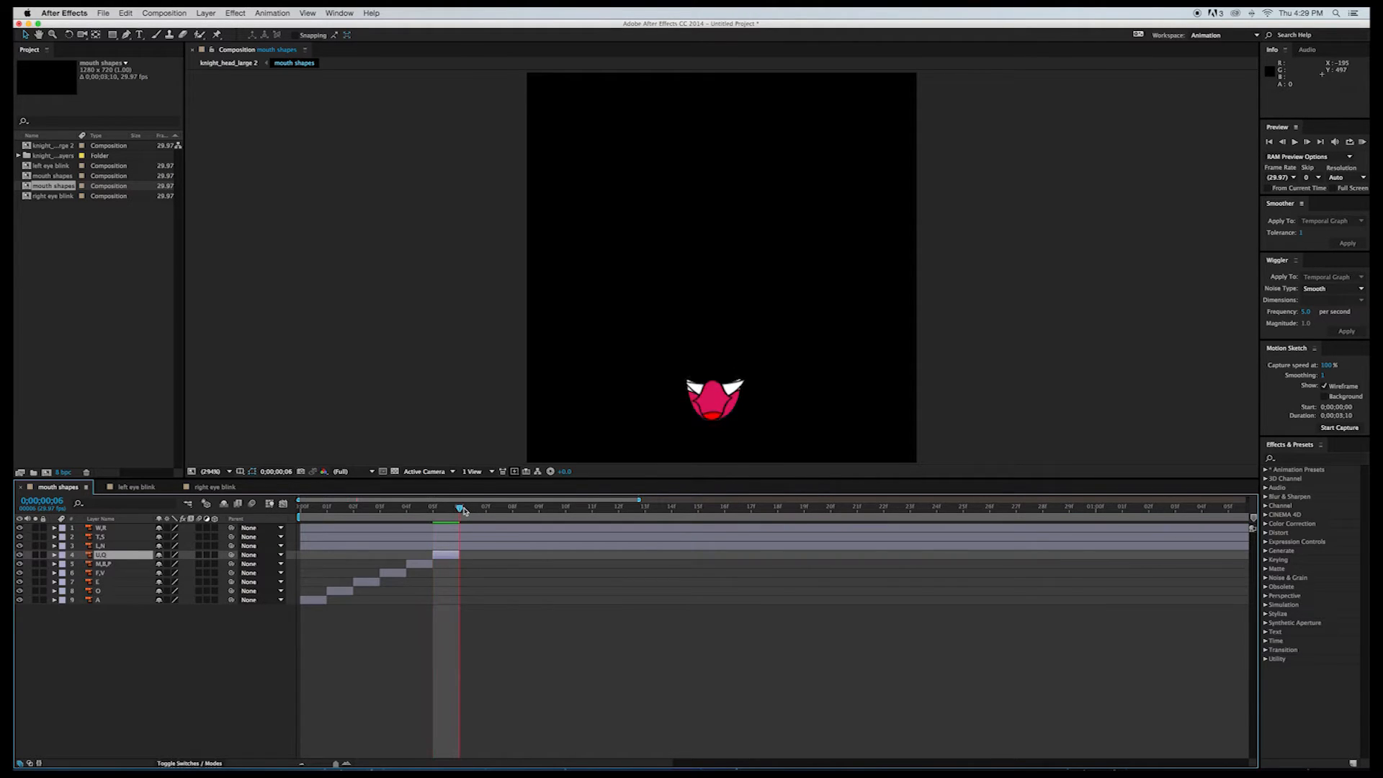
click(479, 547)
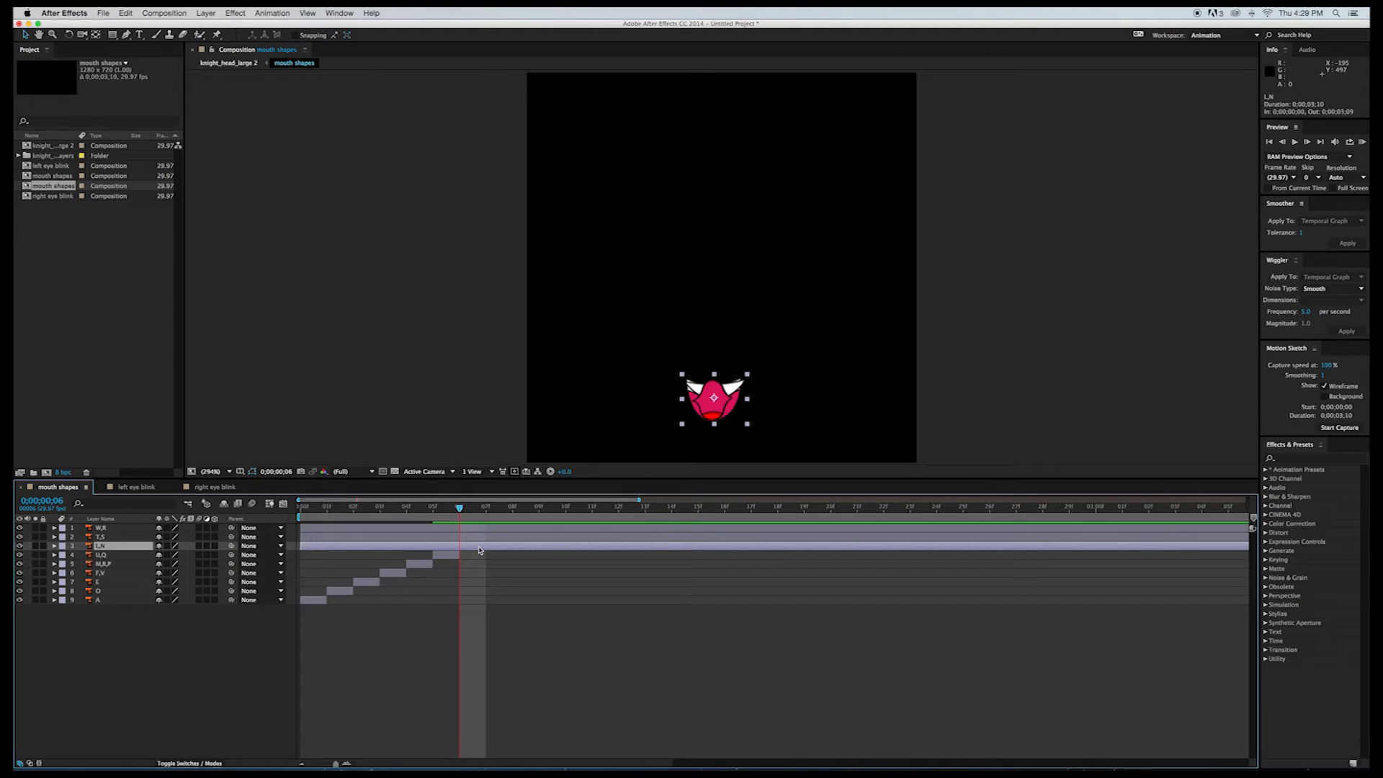
key(alt+bracketleft)
key(alt+bracketright)
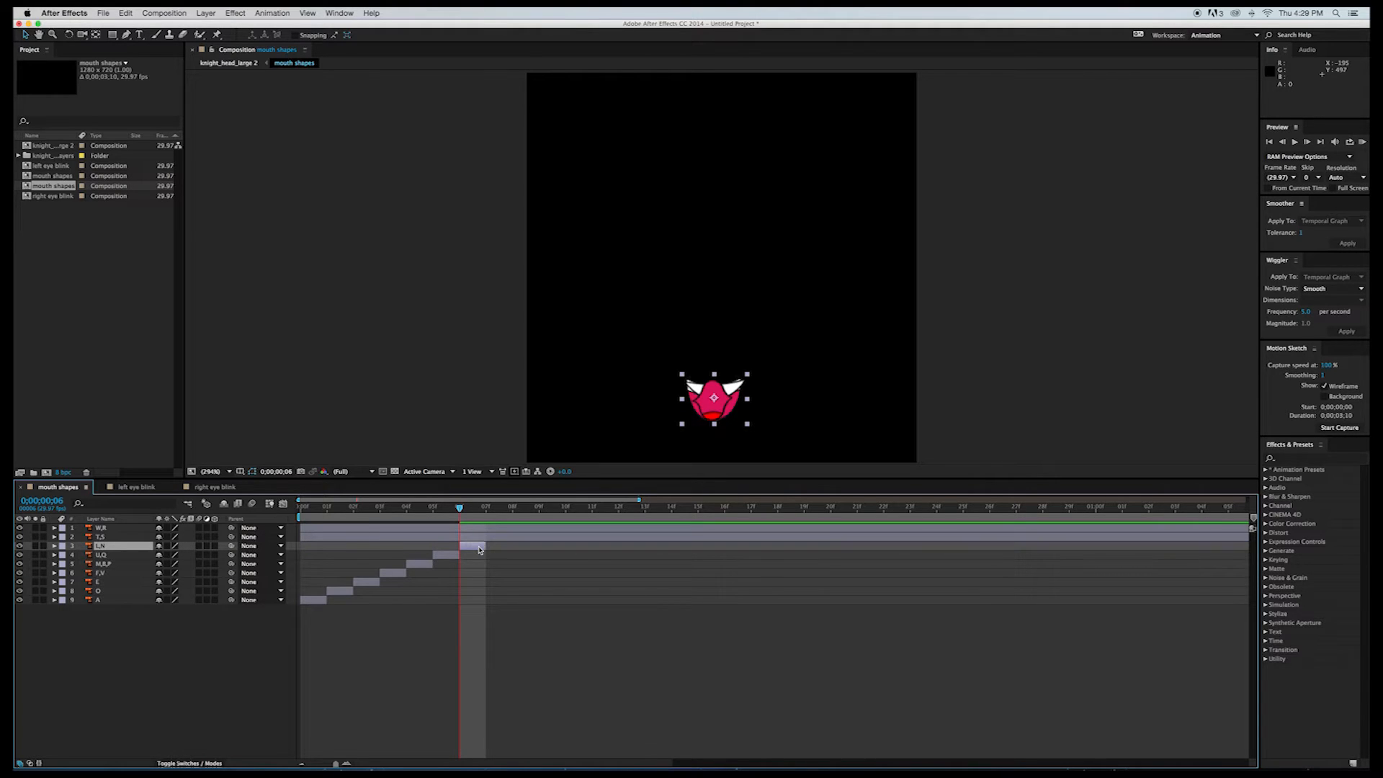
Step: Trim layer T,S to a single frame at frame 7 and layer W,R to a single frame at frame 8
click(475, 512)
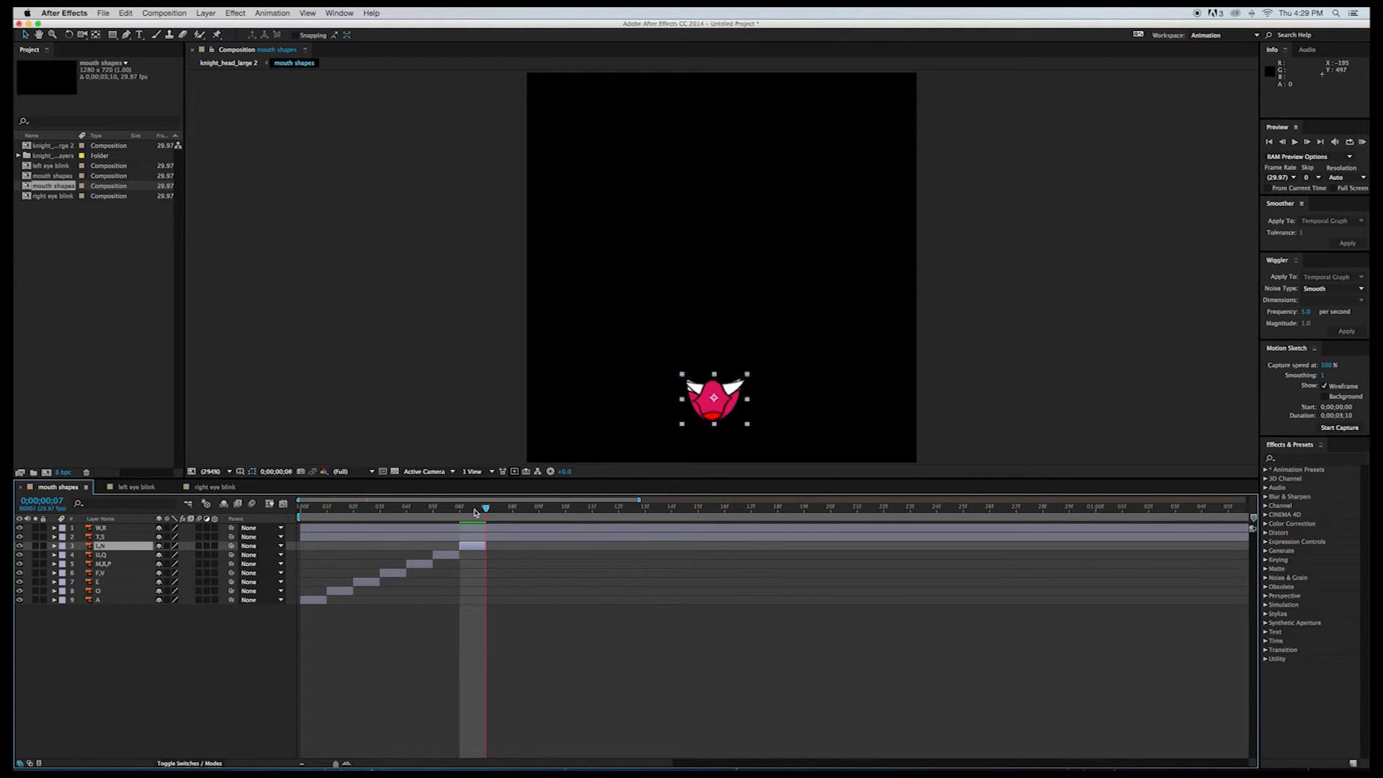
click(495, 537)
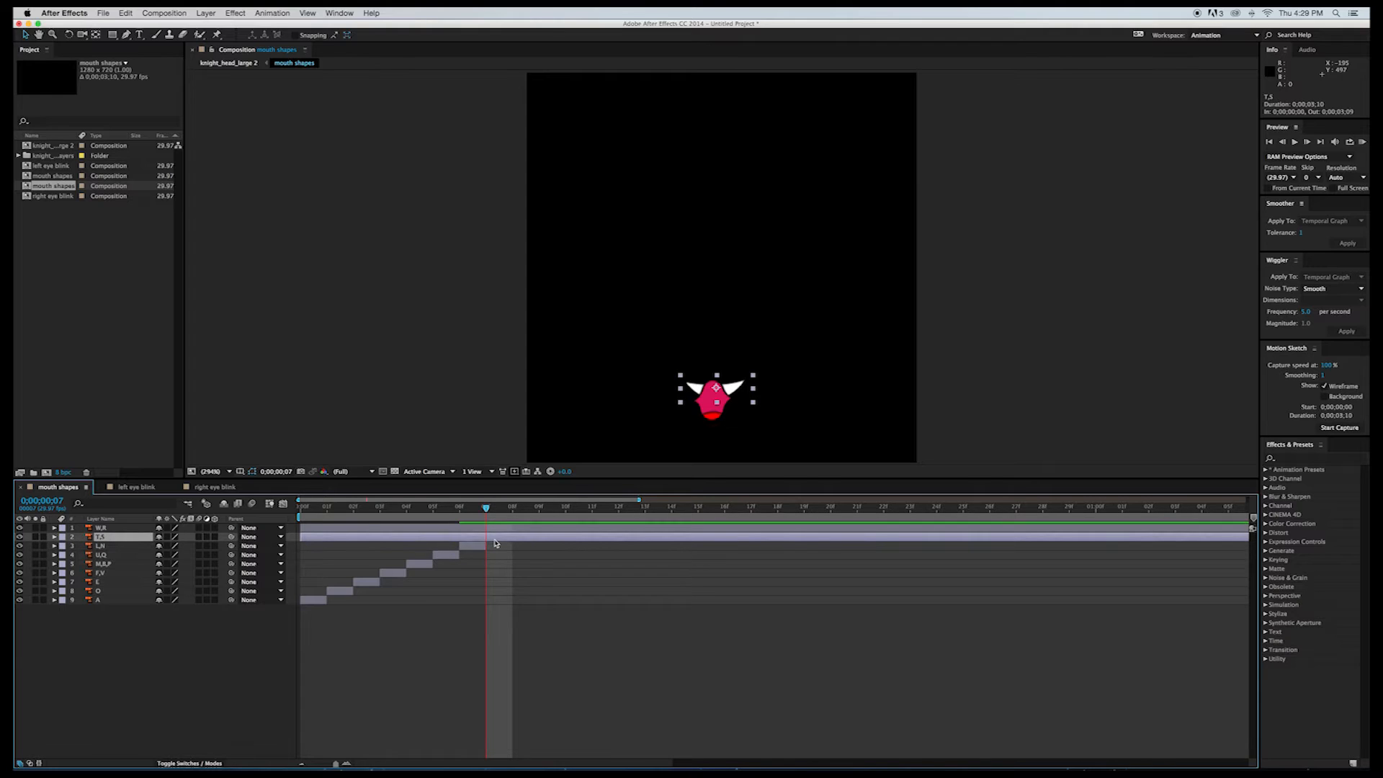
key(alt+bracketleft)
key(alt+bracketright)
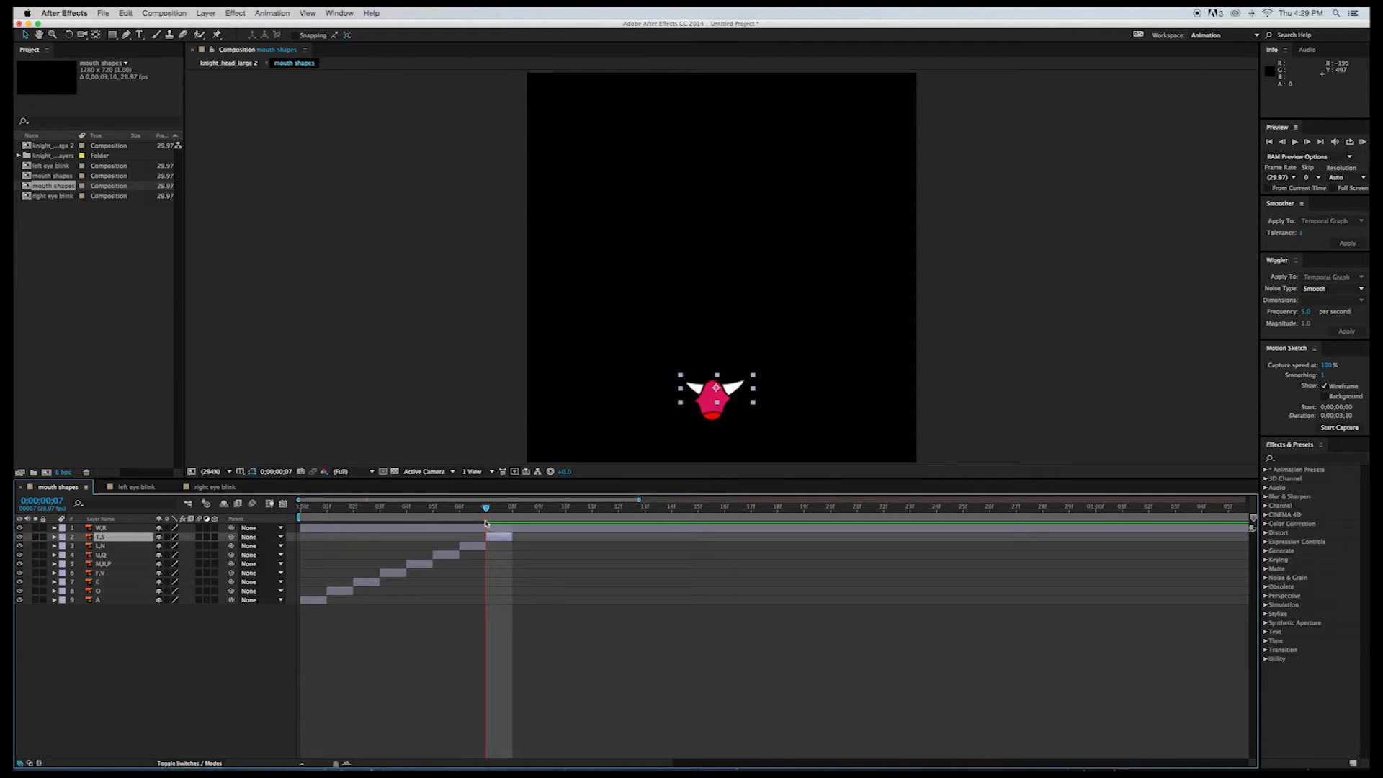
drag(486, 510, 512, 509)
click(525, 531)
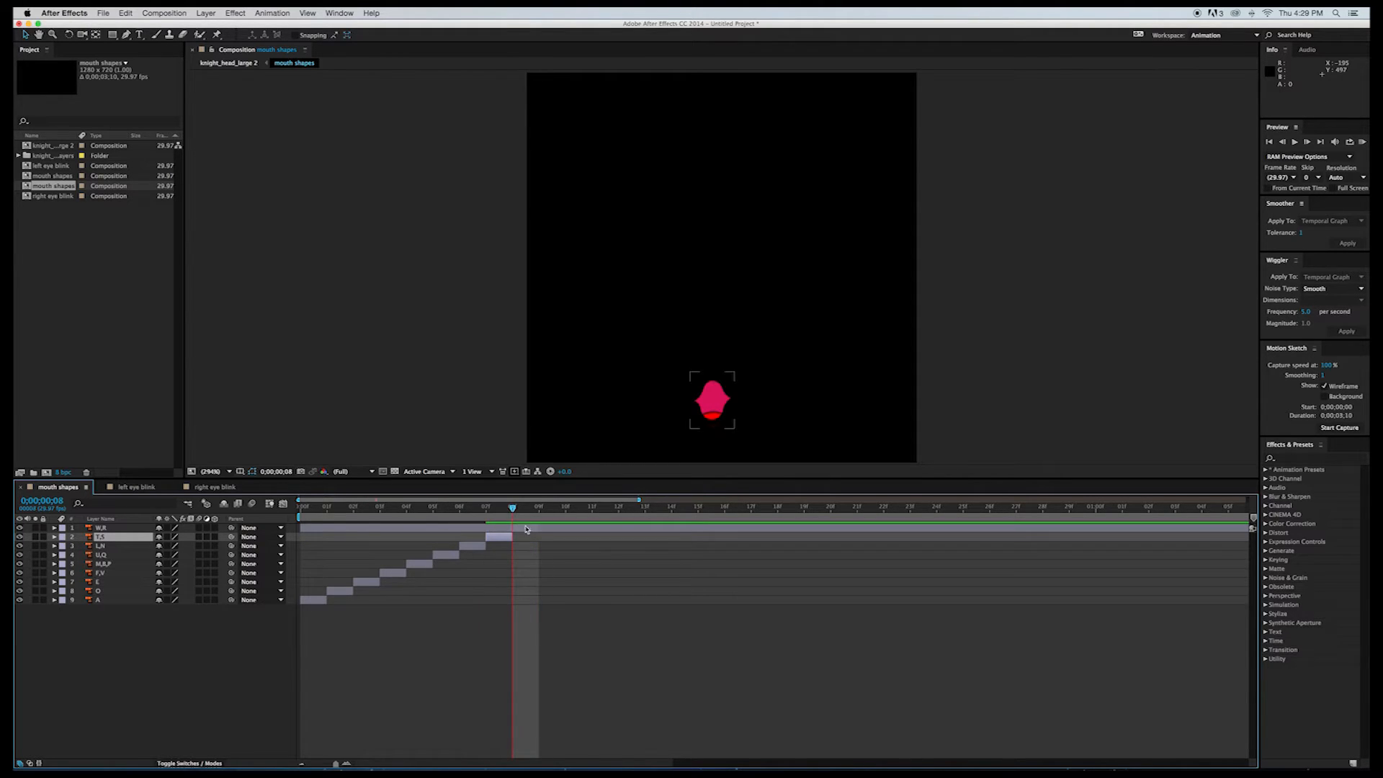
key(alt+bracketleft)
key(alt+bracketright)
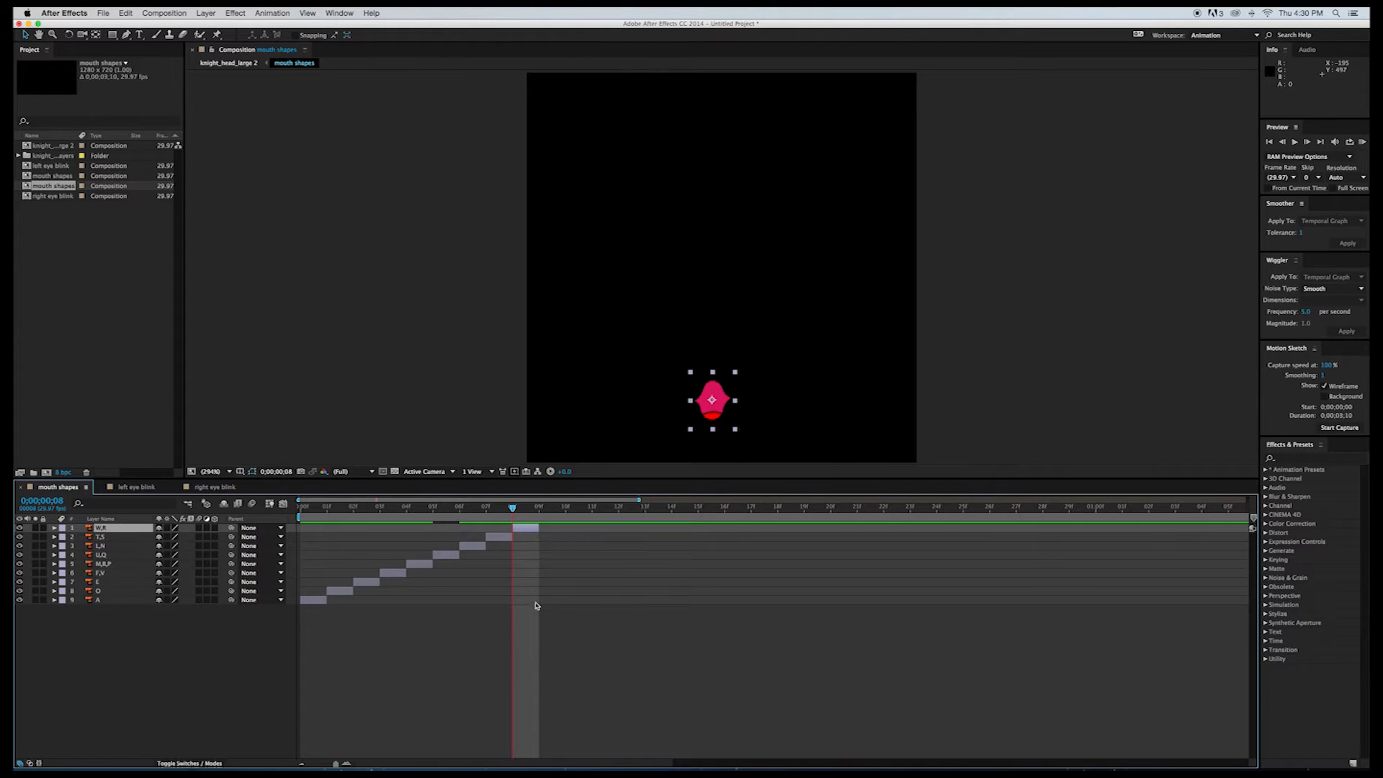
Step: Set the mouth shapes composition's duration to nine frames (0;00;00;09)
click(165, 13)
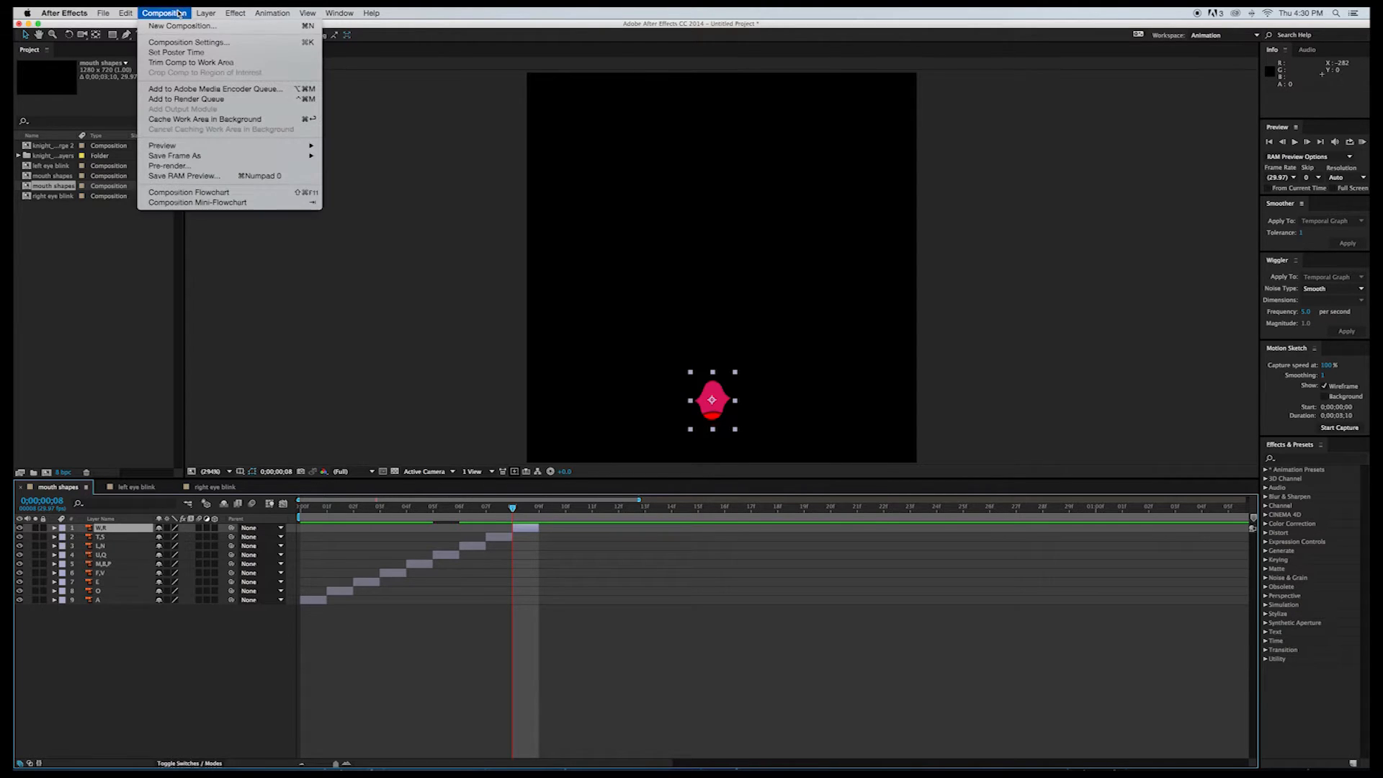
click(181, 44)
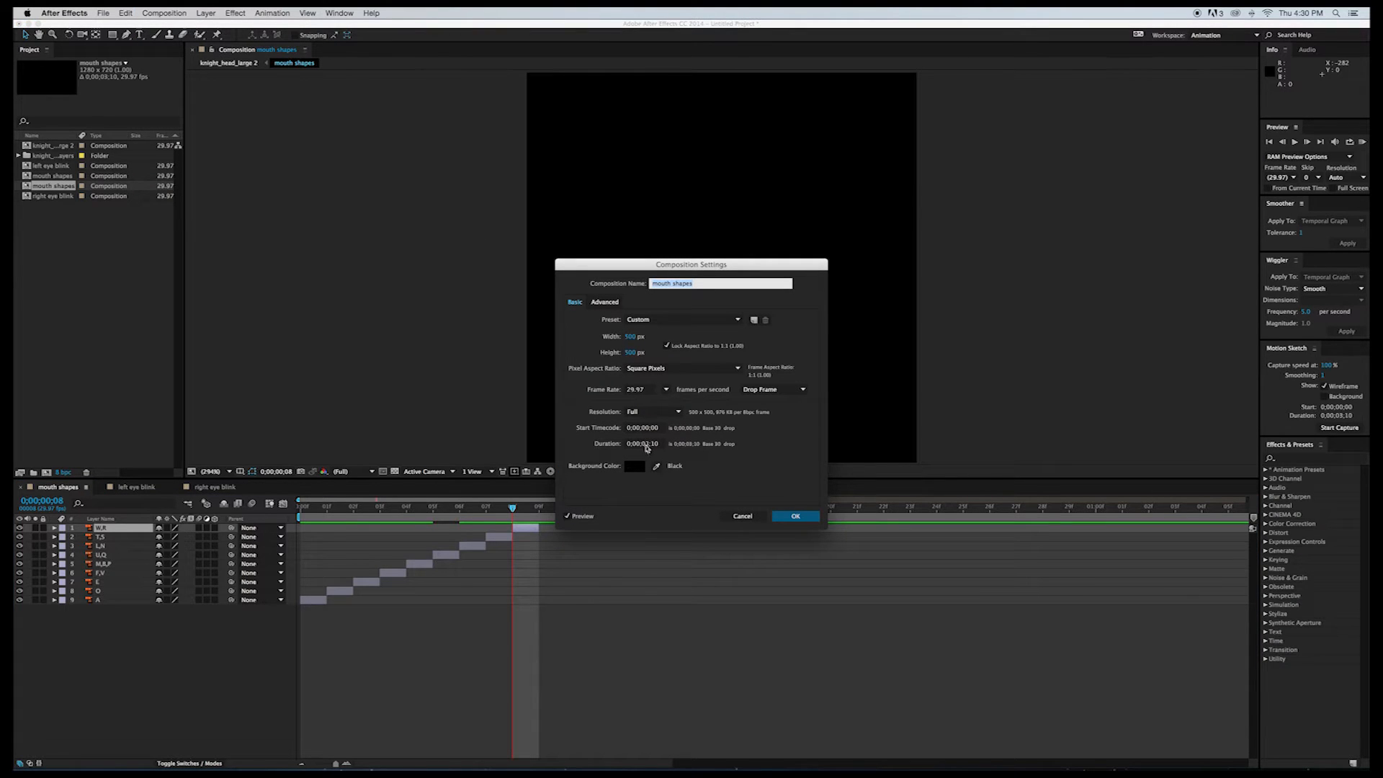
click(649, 443)
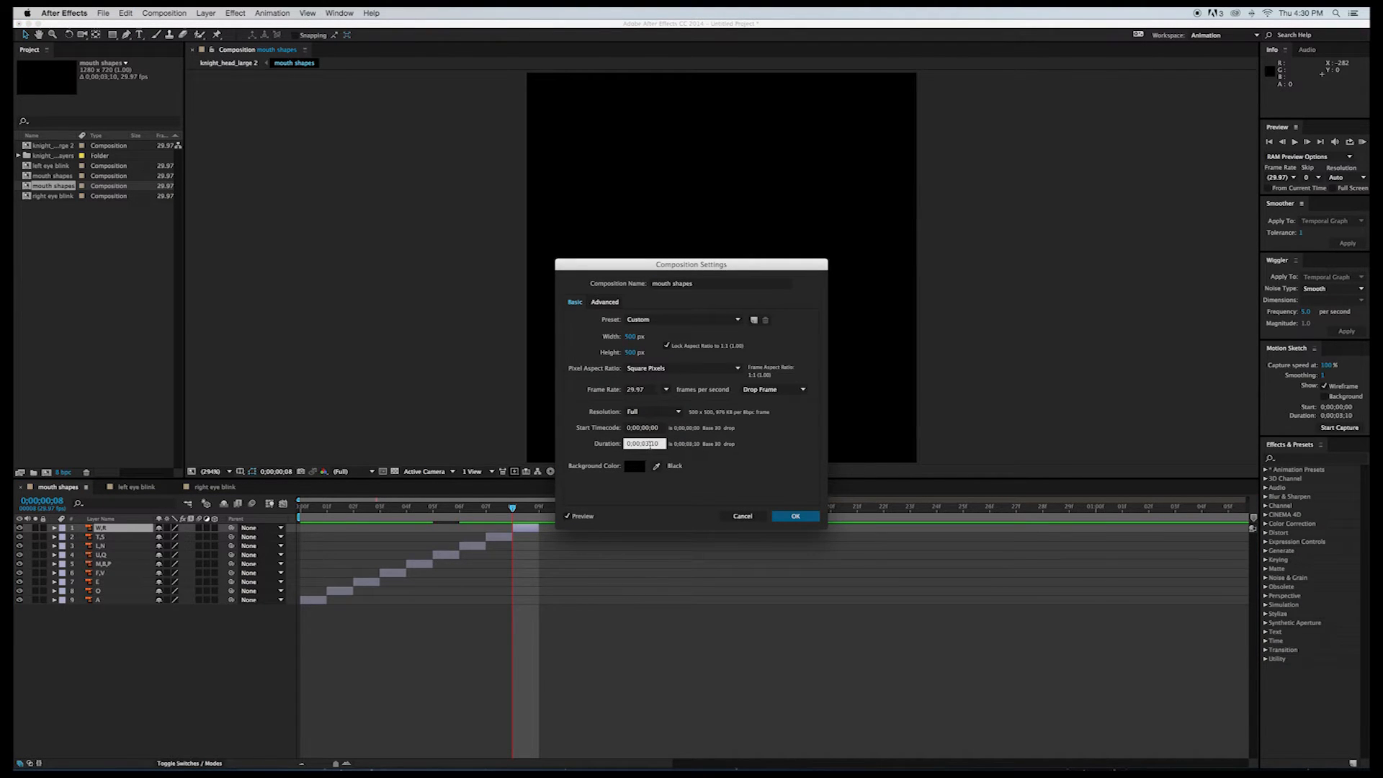
key(BackSpace)
text(0)
key(BackSpace)
key(Return)
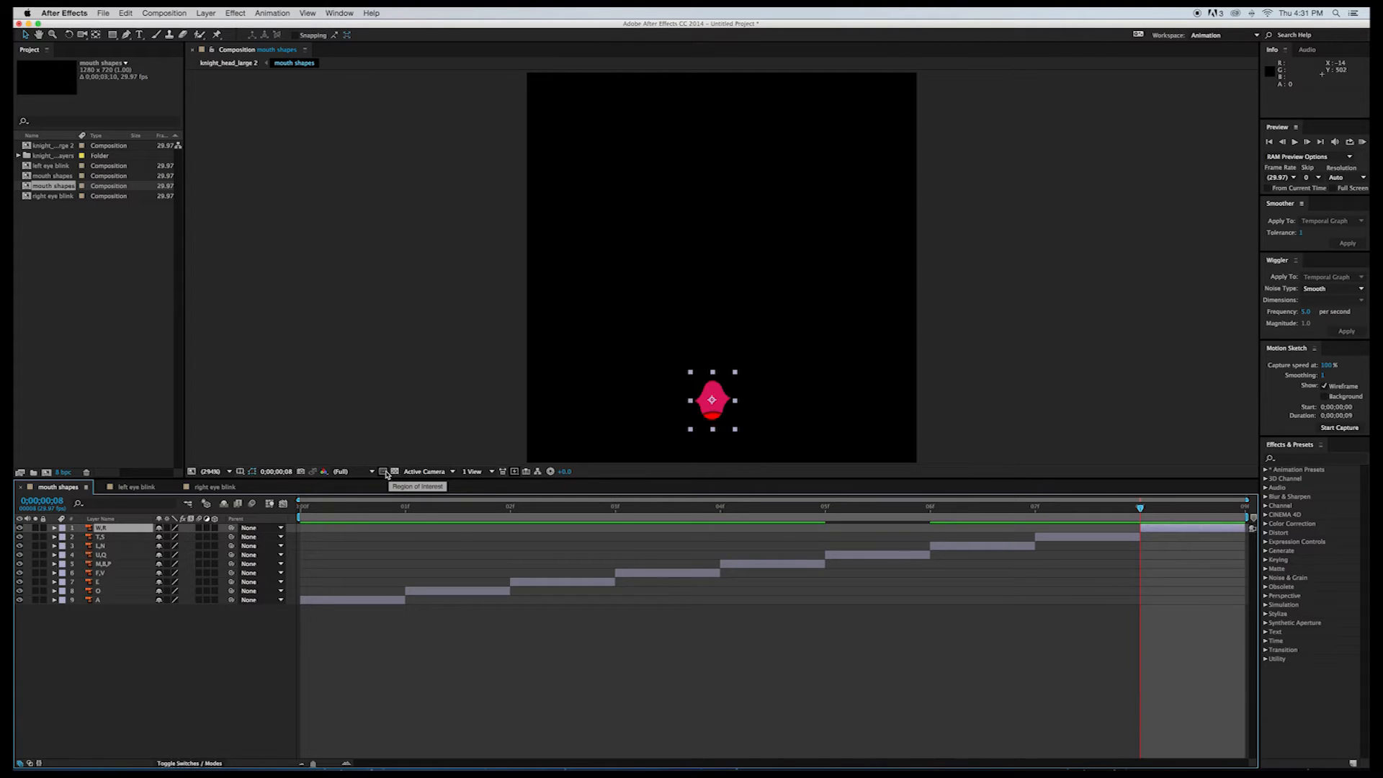
Step: Draw a region of interest about 94 px square around the mouth and crop the mouth shapes composition to it
click(383, 472)
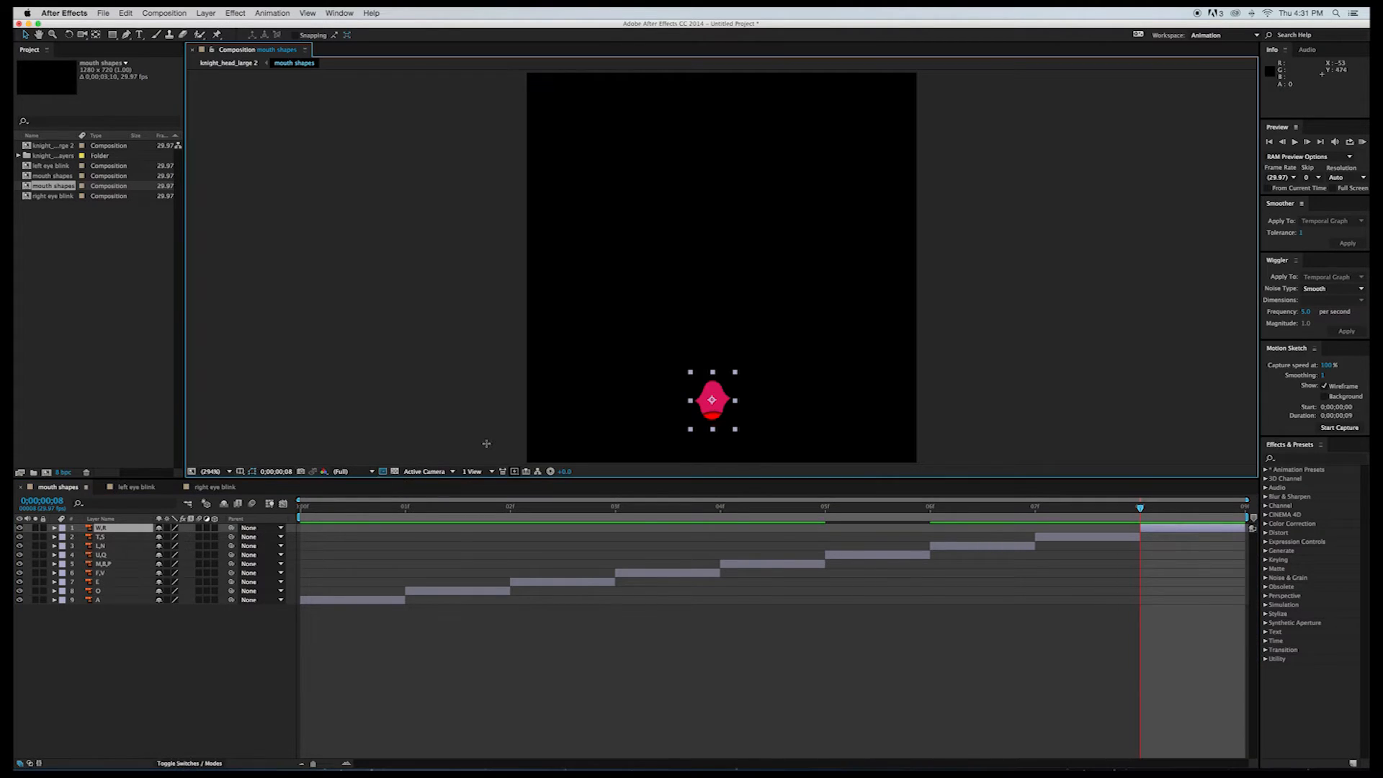
drag(670, 359, 755, 444)
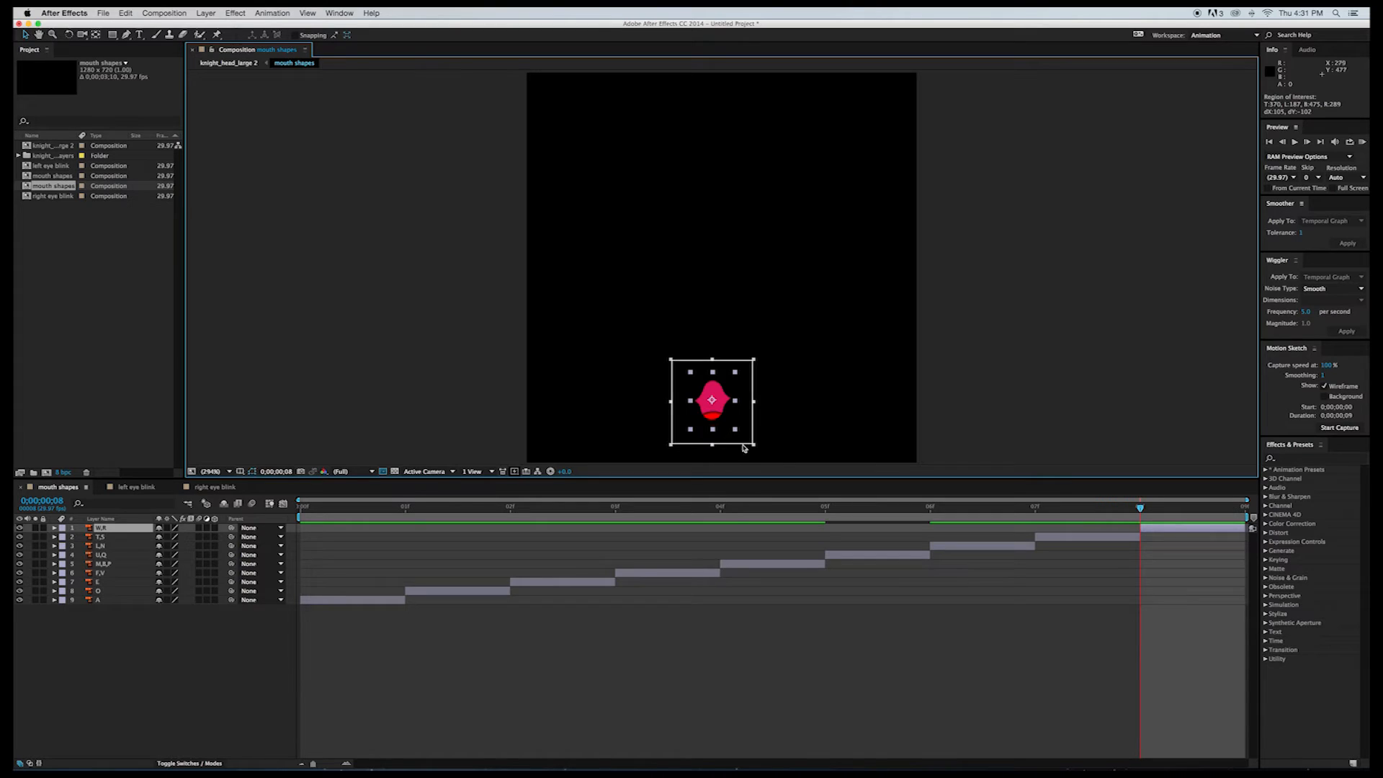
drag(714, 447, 713, 439)
drag(711, 368, 678, 403)
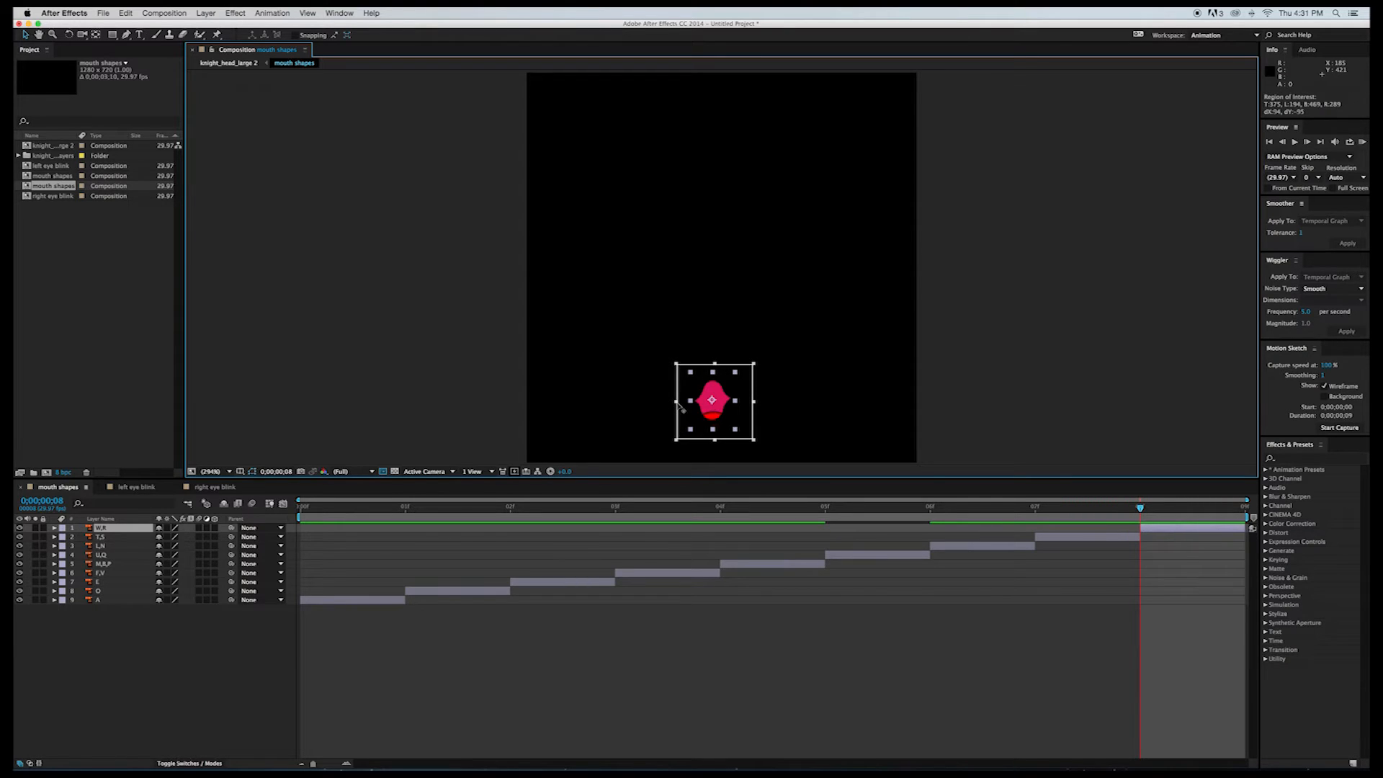
drag(754, 403, 752, 404)
click(176, 14)
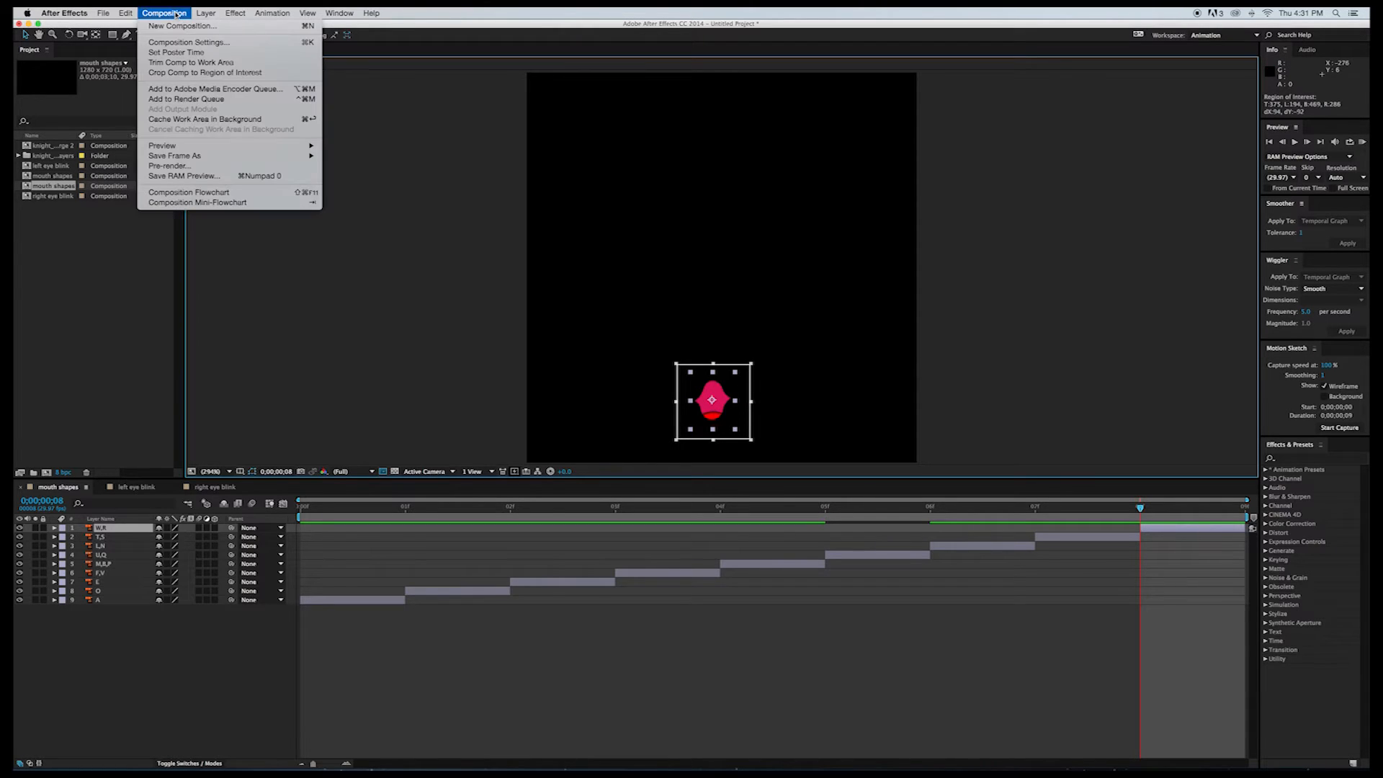
click(217, 73)
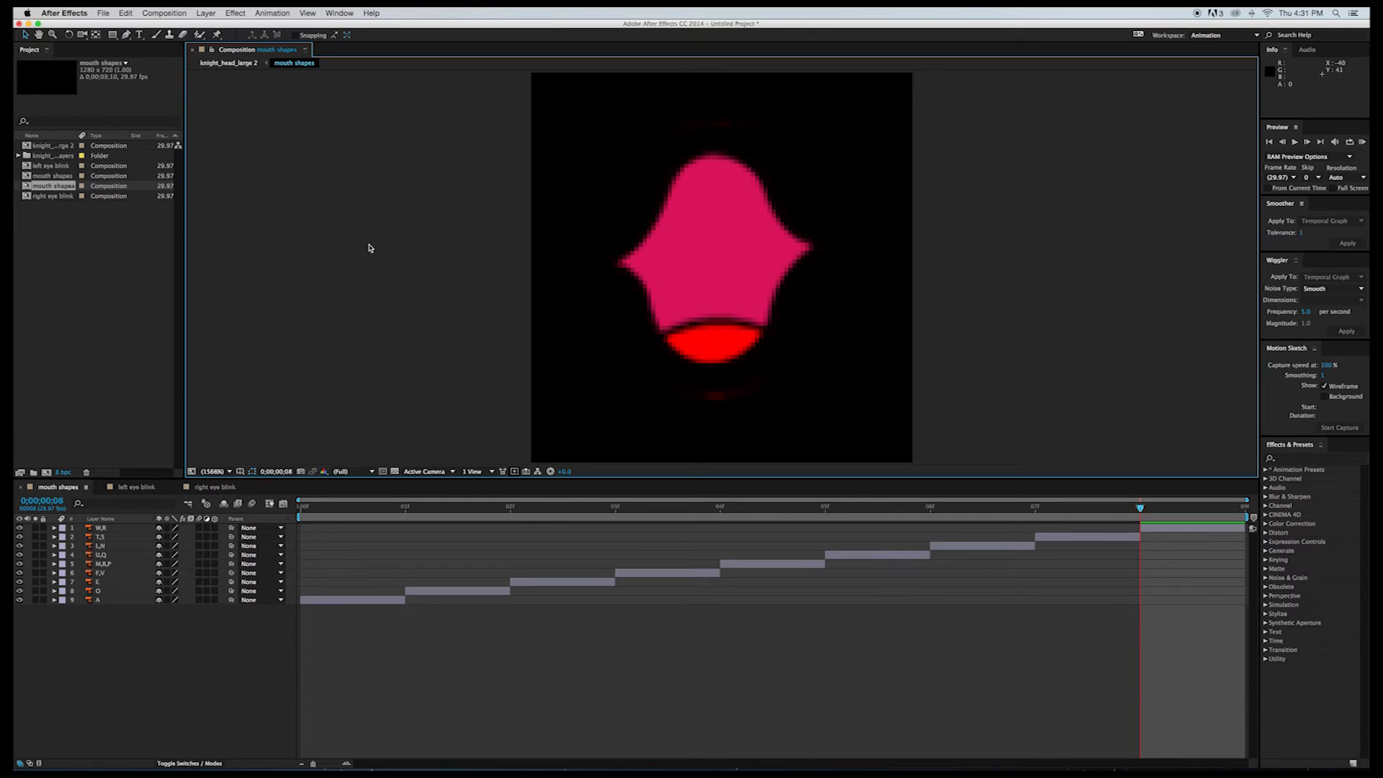
Step: View the cropped mouth shapes composition at 100% and at 400% magnification
click(222, 473)
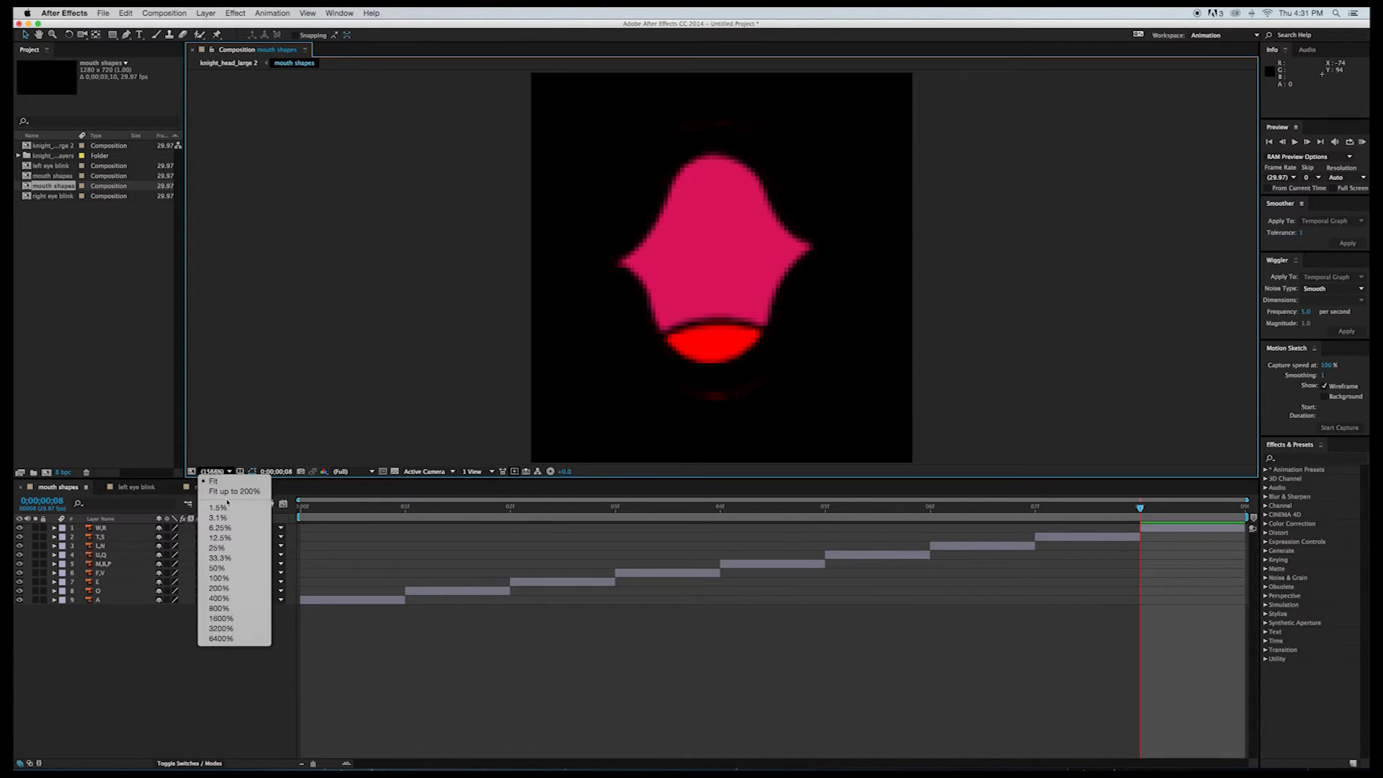
click(220, 577)
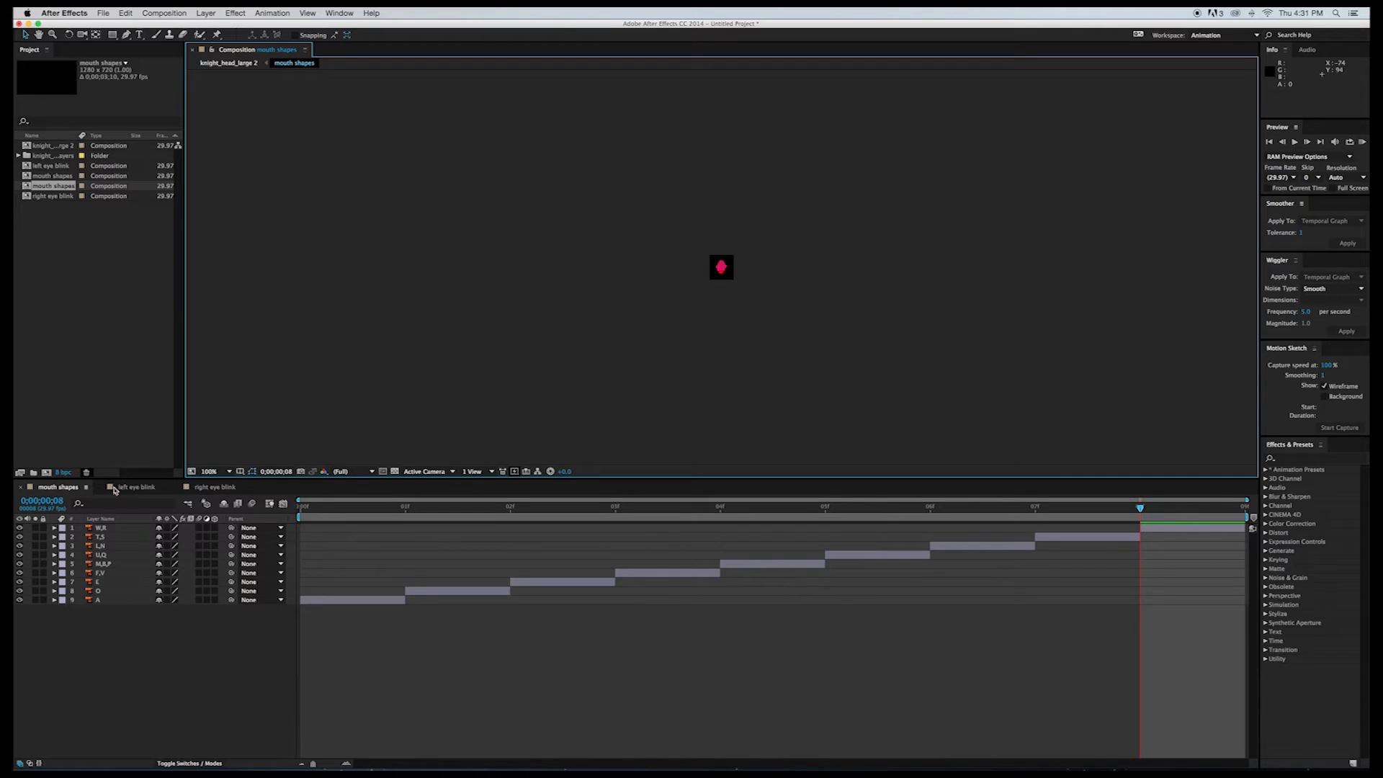
click(214, 472)
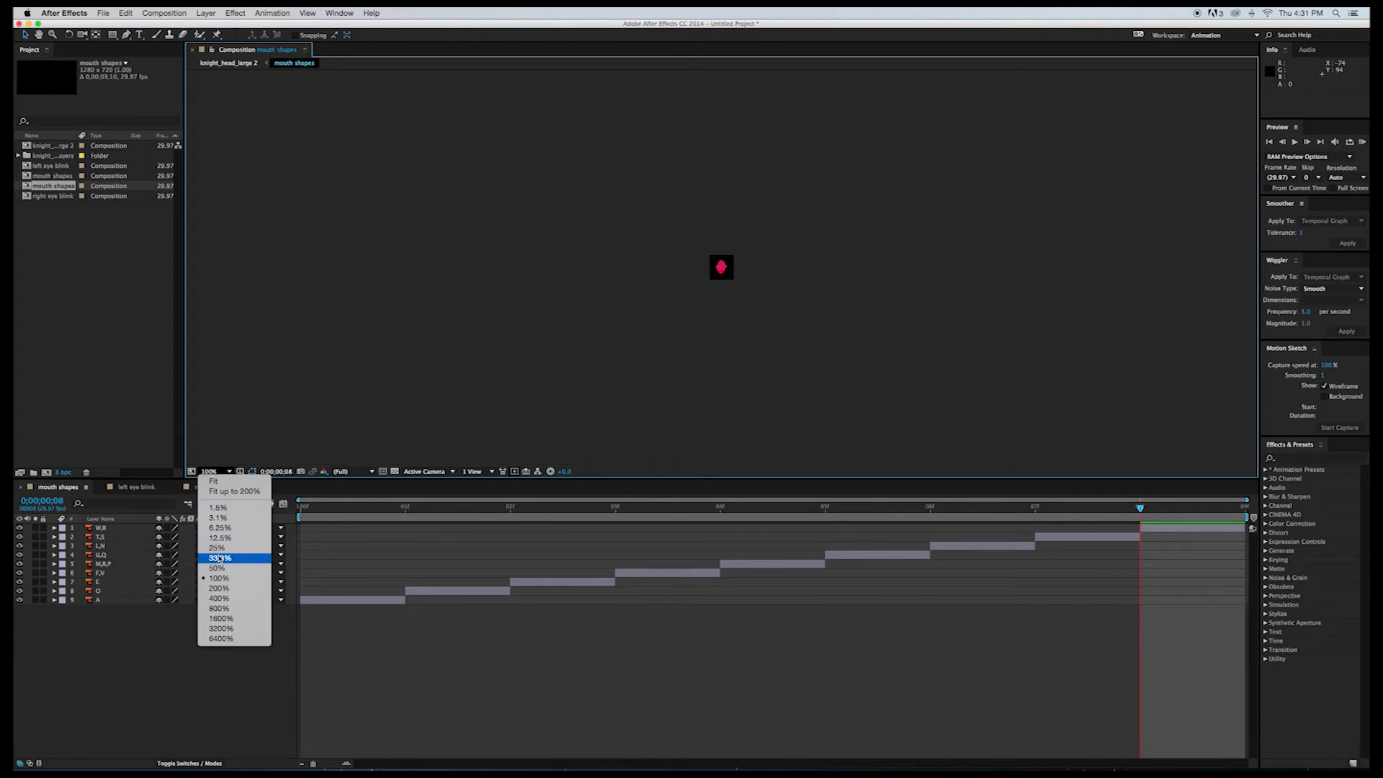
click(223, 599)
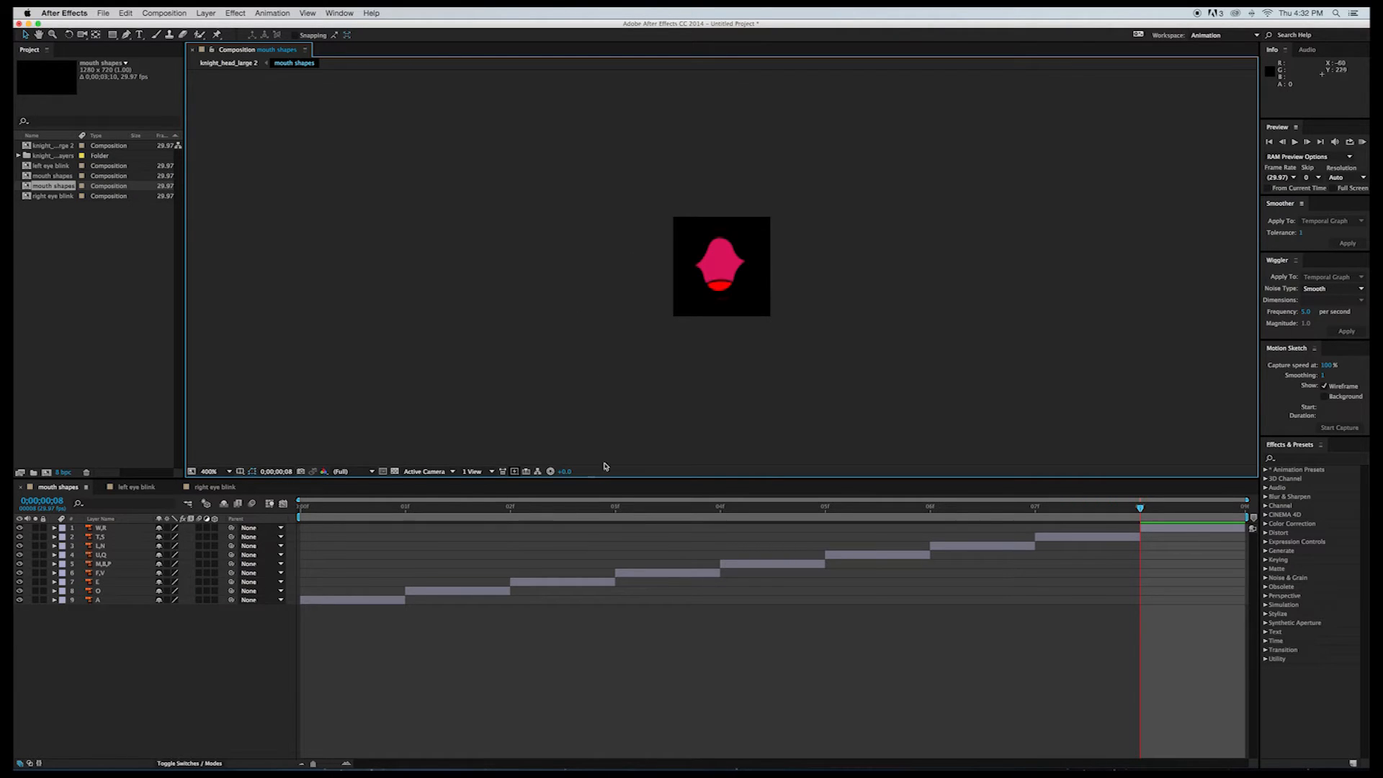
Step: In the left eye blink composition, trim the closed-eye layer to a single frame at frame 0 and the half-closed-eye layer to one at frame 1
click(136, 487)
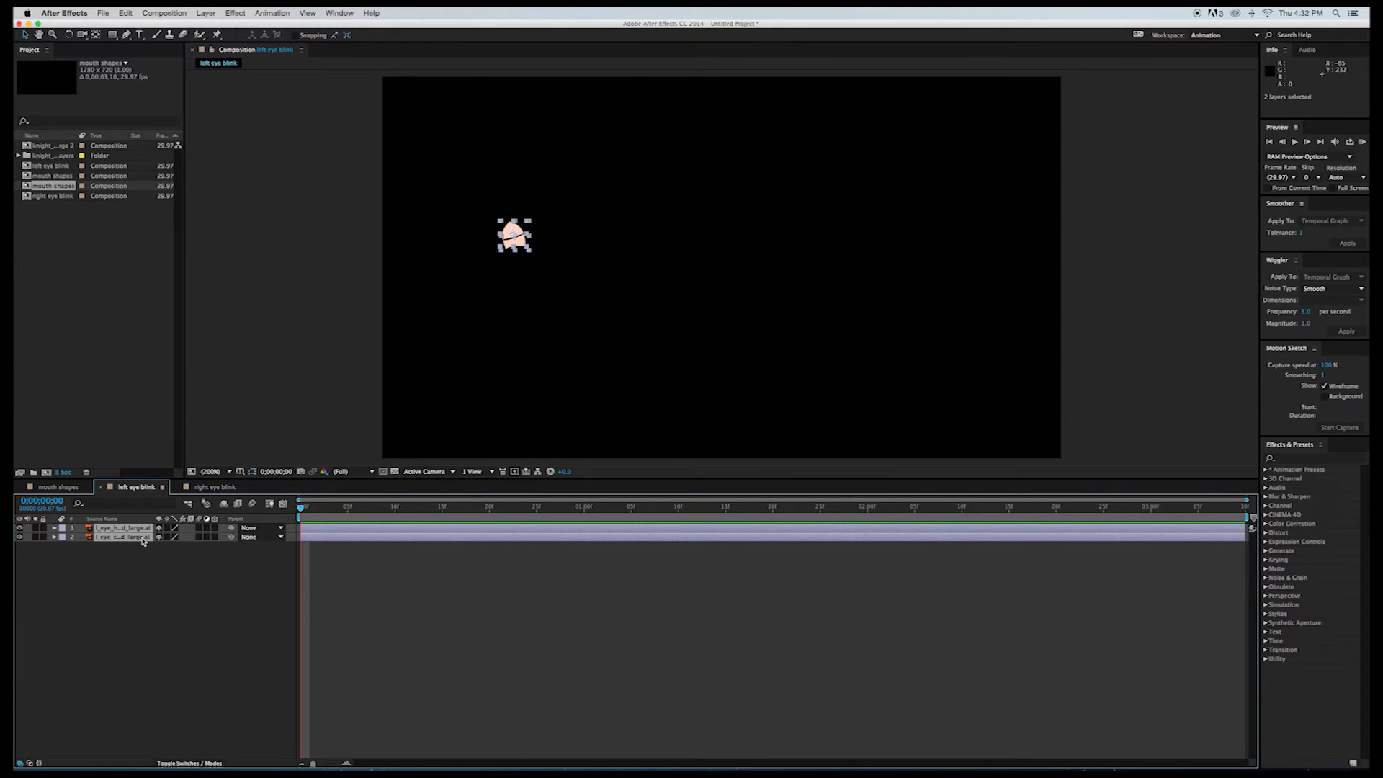
click(145, 573)
click(314, 536)
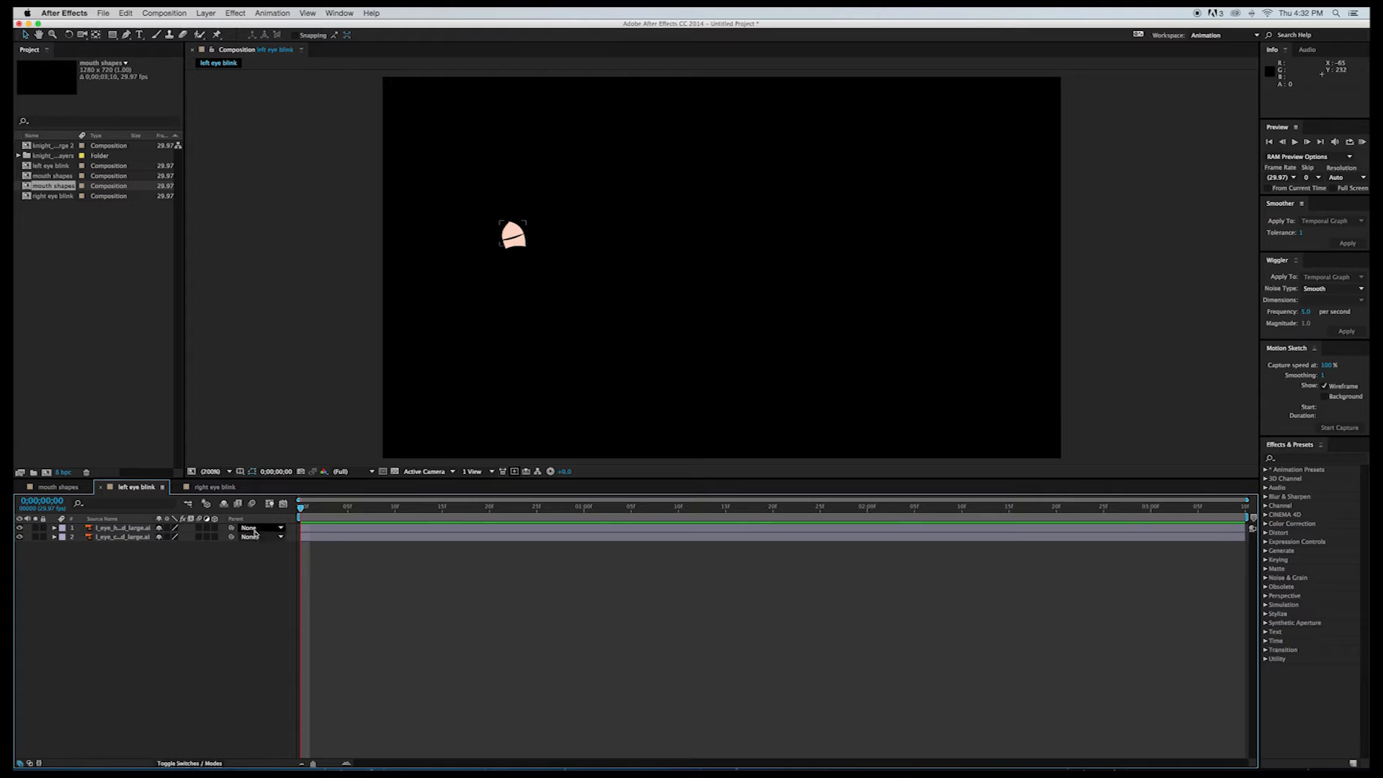
drag(313, 765, 336, 765)
click(312, 542)
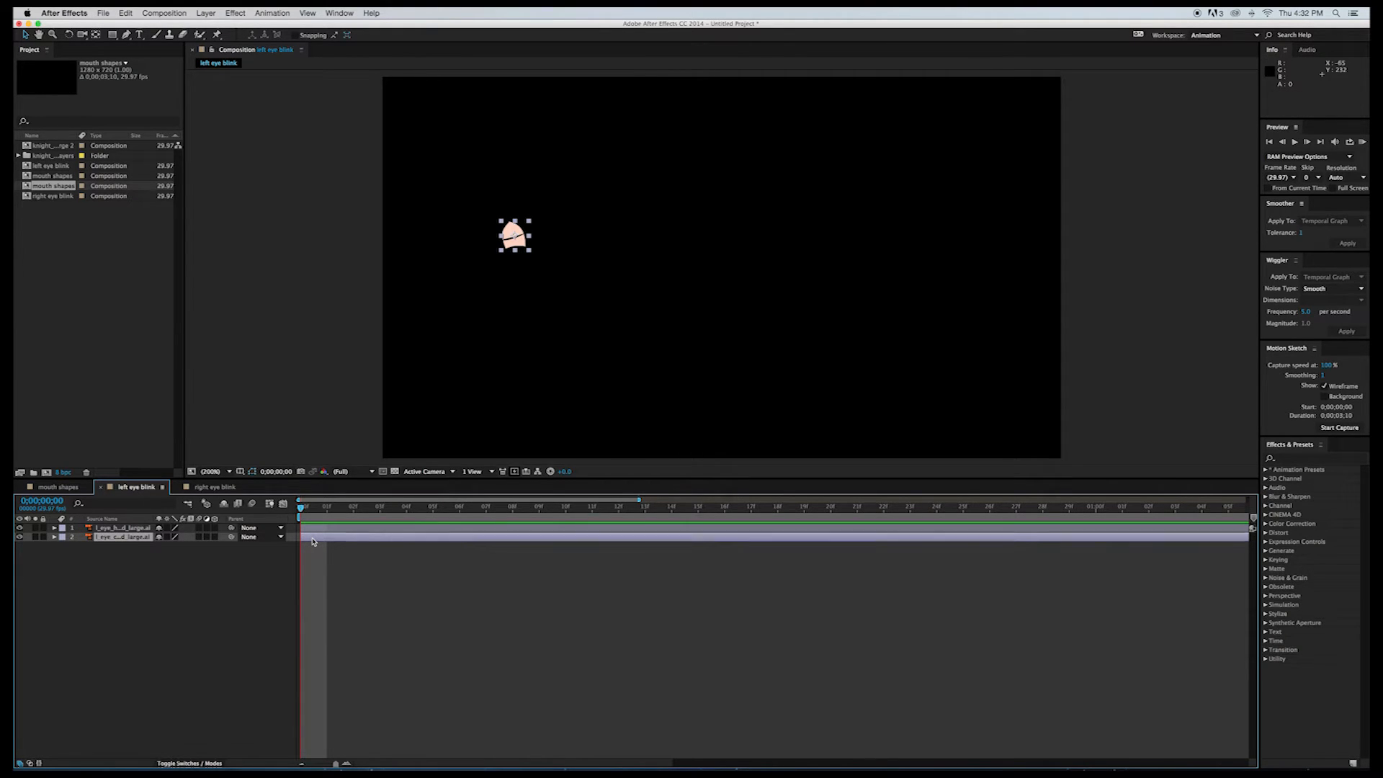
key(alt+])
drag(302, 509, 318, 511)
key(bracketleft)
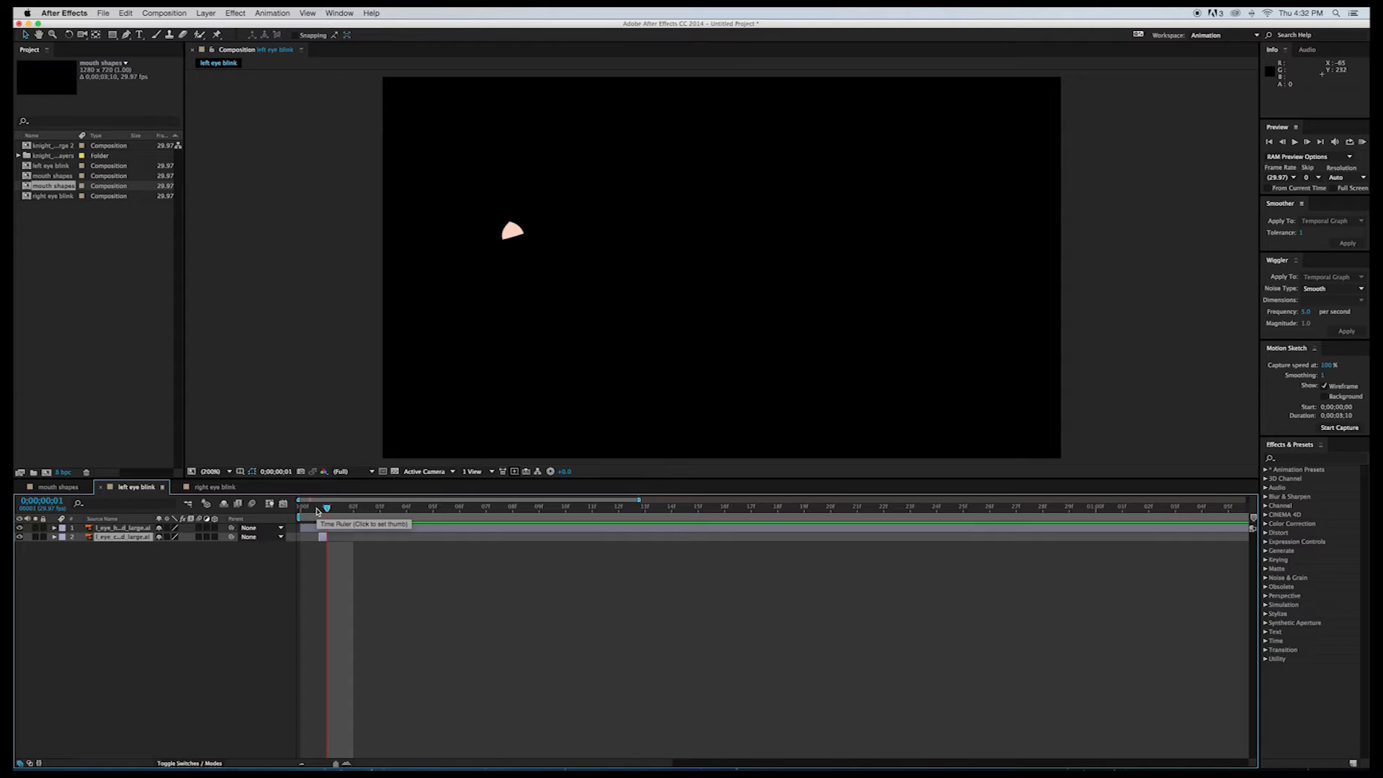
click(347, 529)
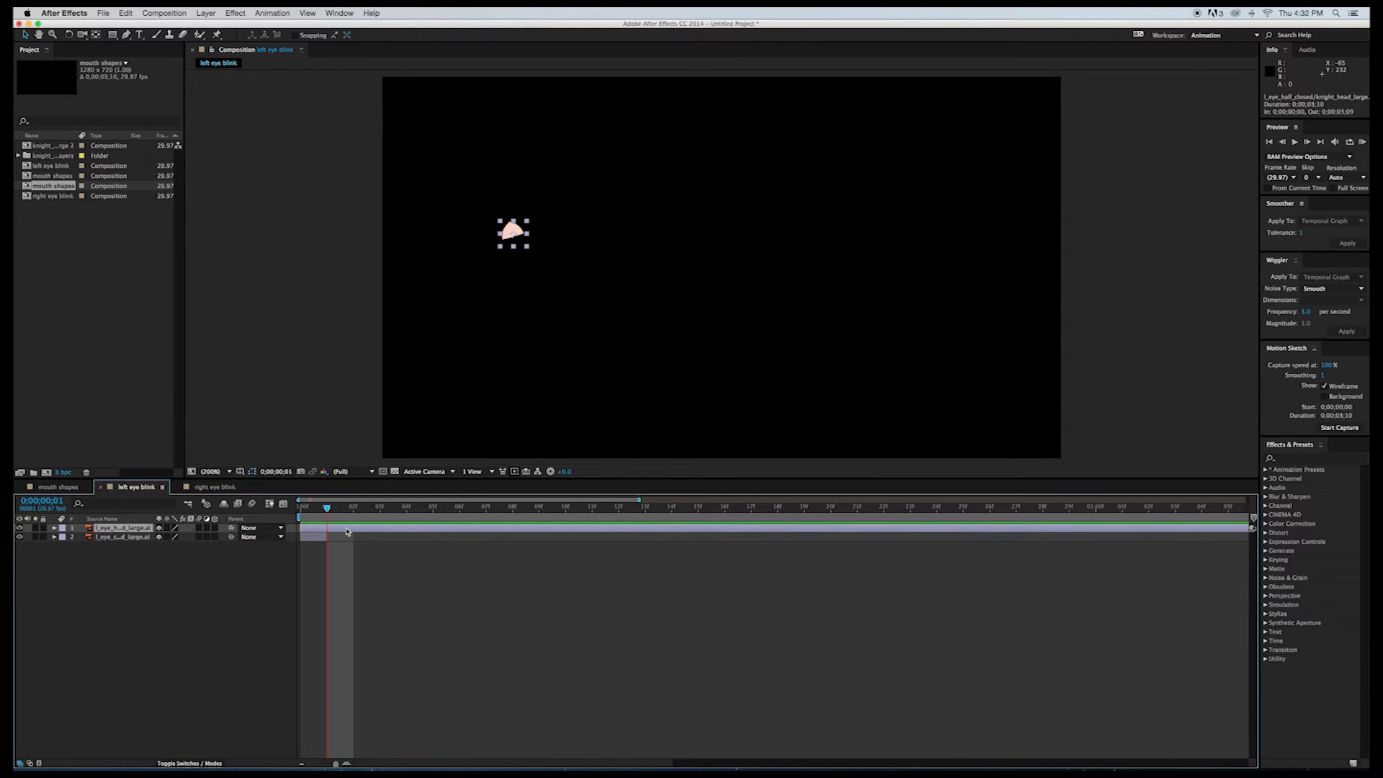
key(alt+bracketleft)
key(alt+bracketright)
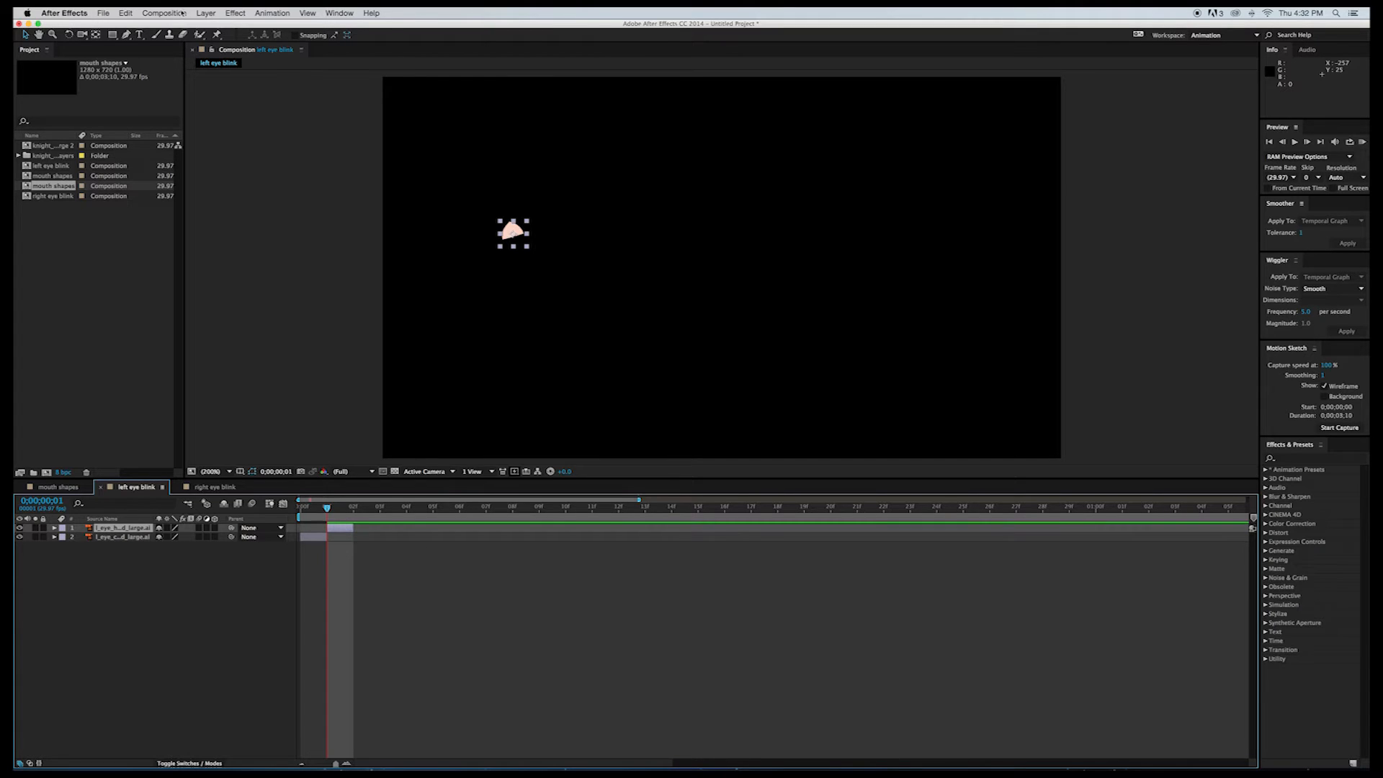
Step: Set the left eye blink composition's duration to two frames (0;00;00;02)
click(182, 13)
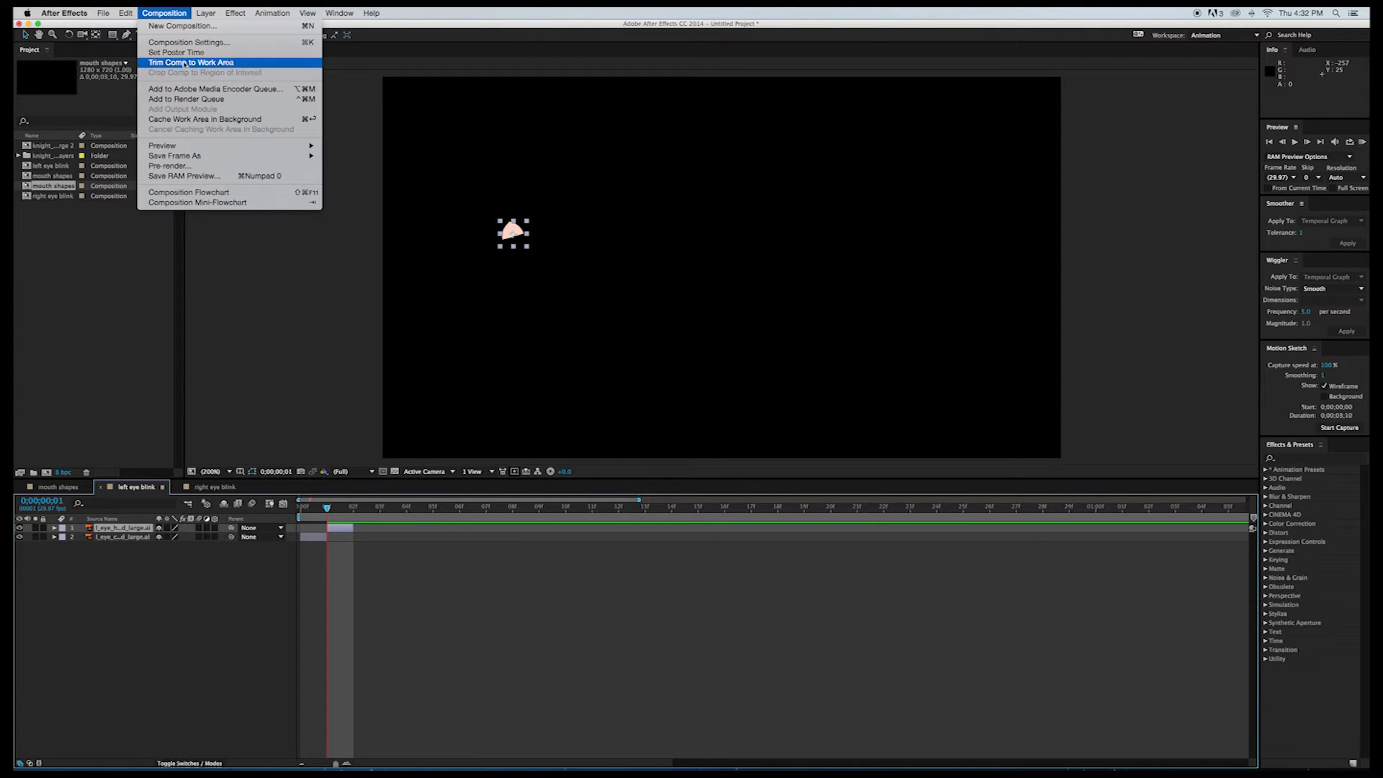
click(185, 42)
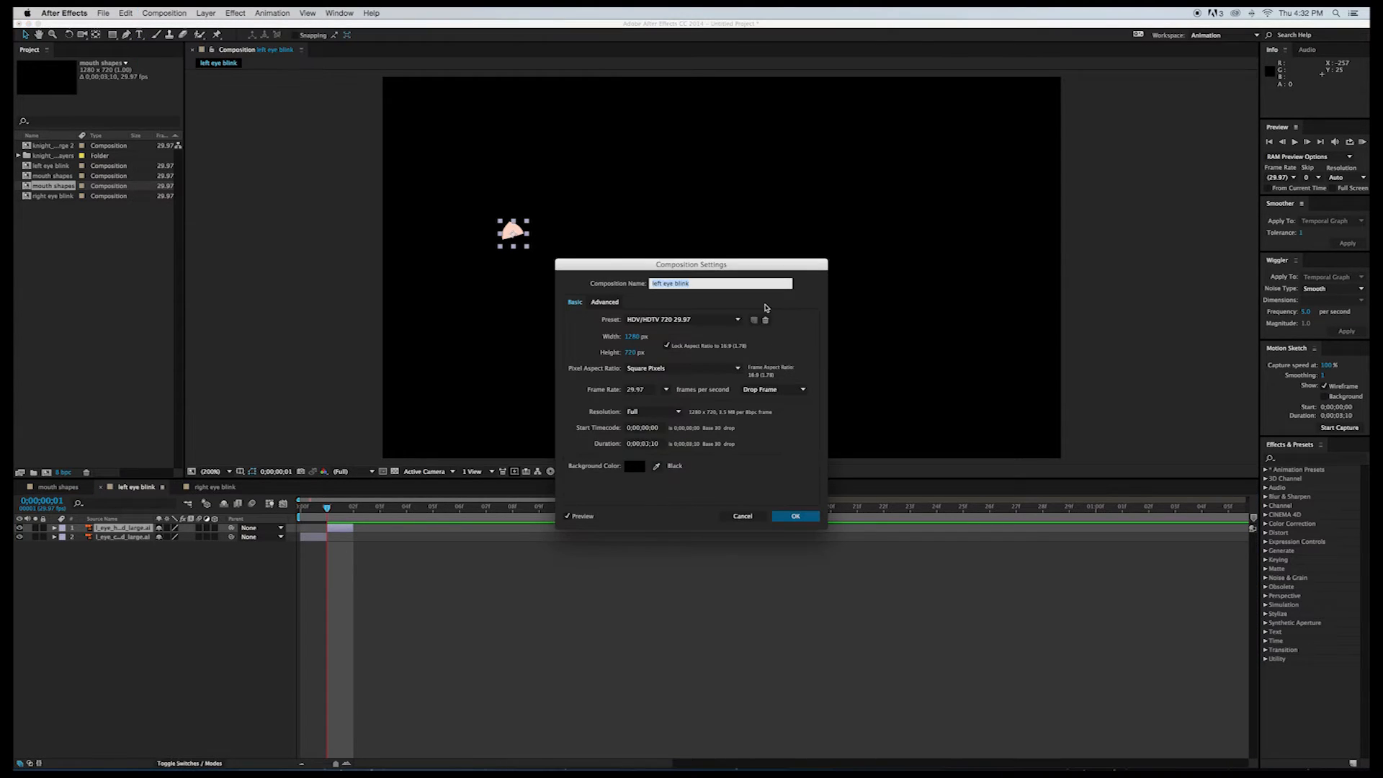
click(660, 444)
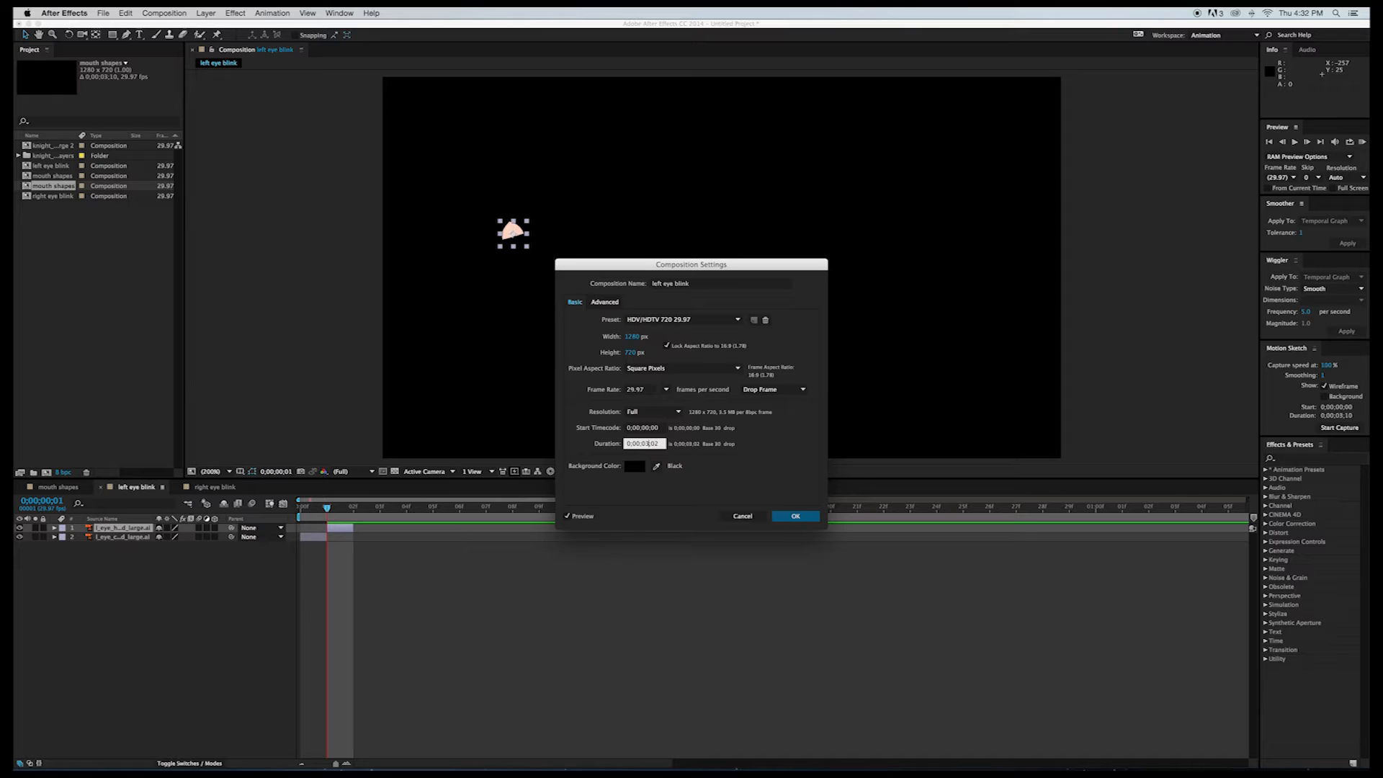
key(BackSpace)
text(0)
key(Return)
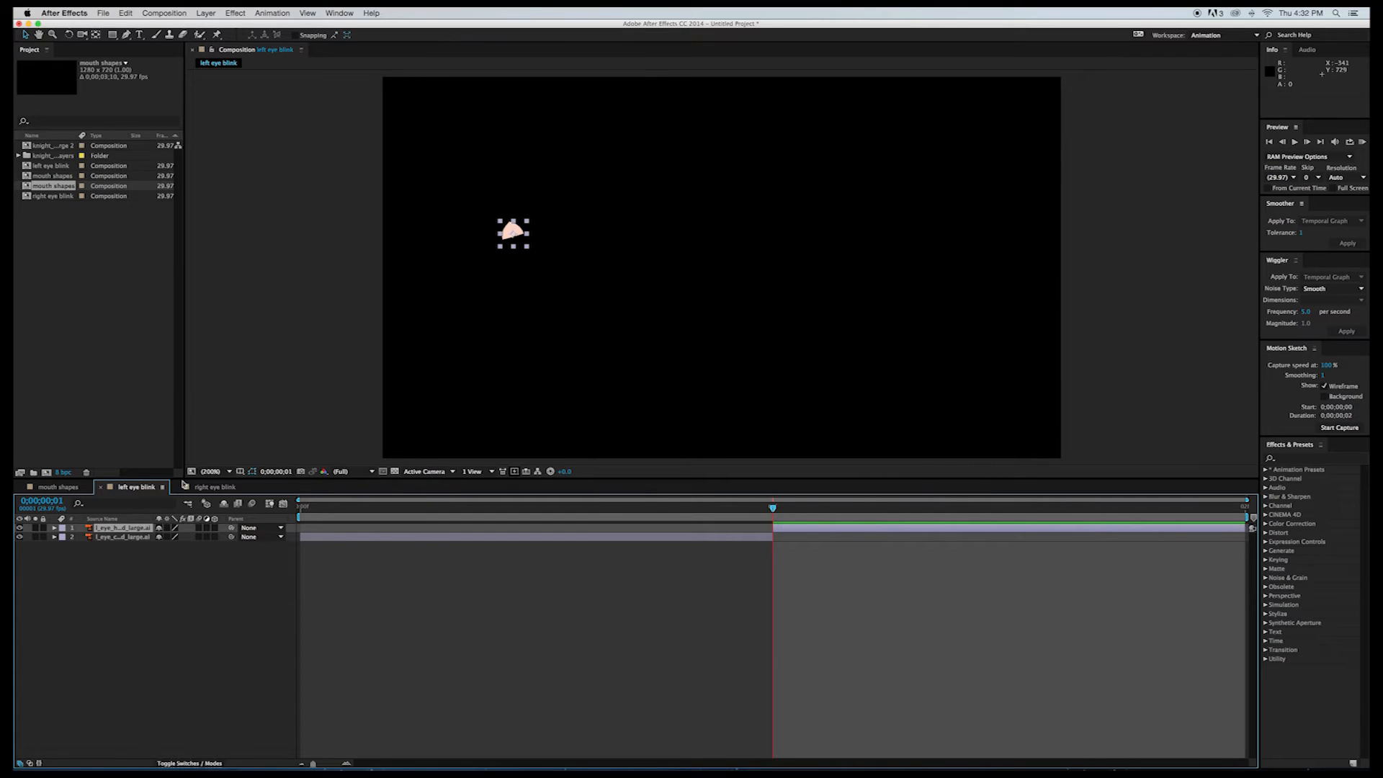
Step: Draw a region of interest about 82 by 80 px around the left eye and crop the left eye blink composition to it
click(383, 473)
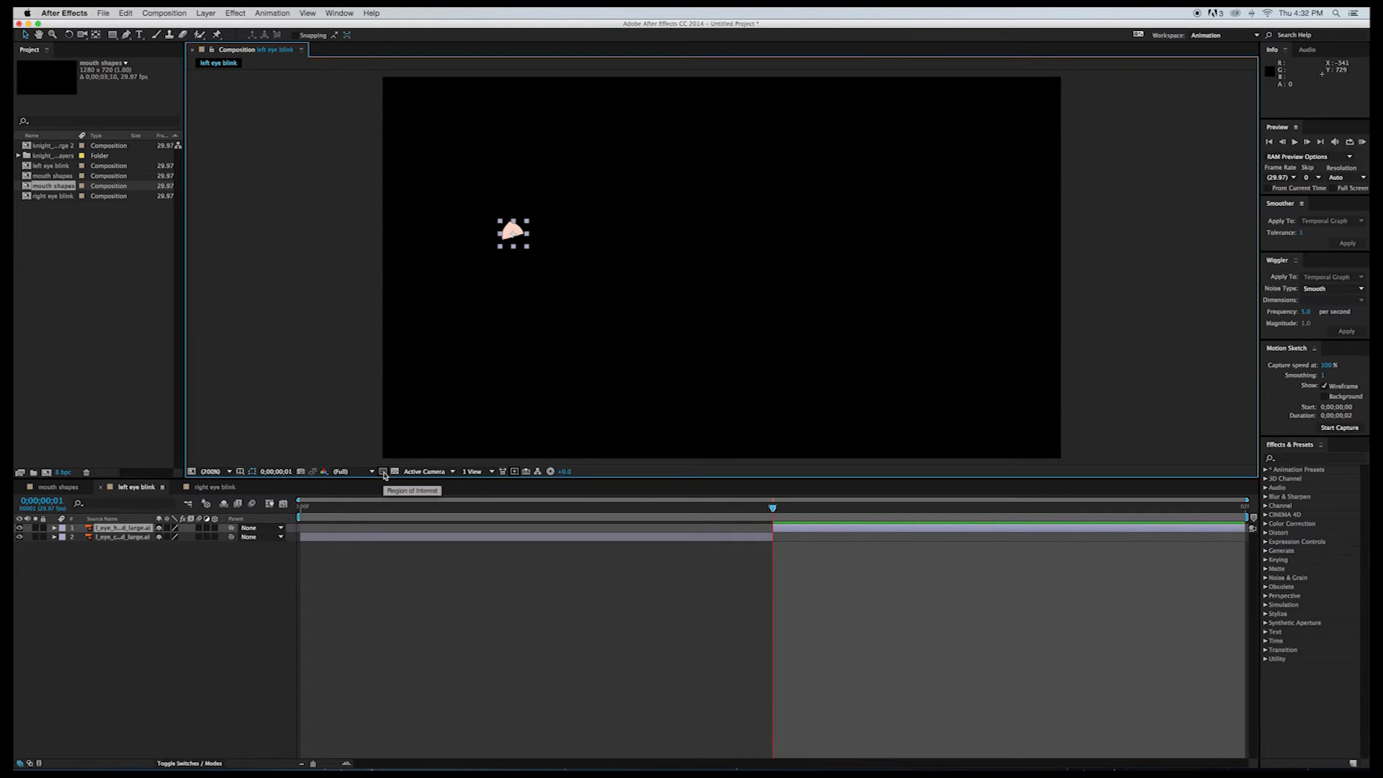
click(383, 473)
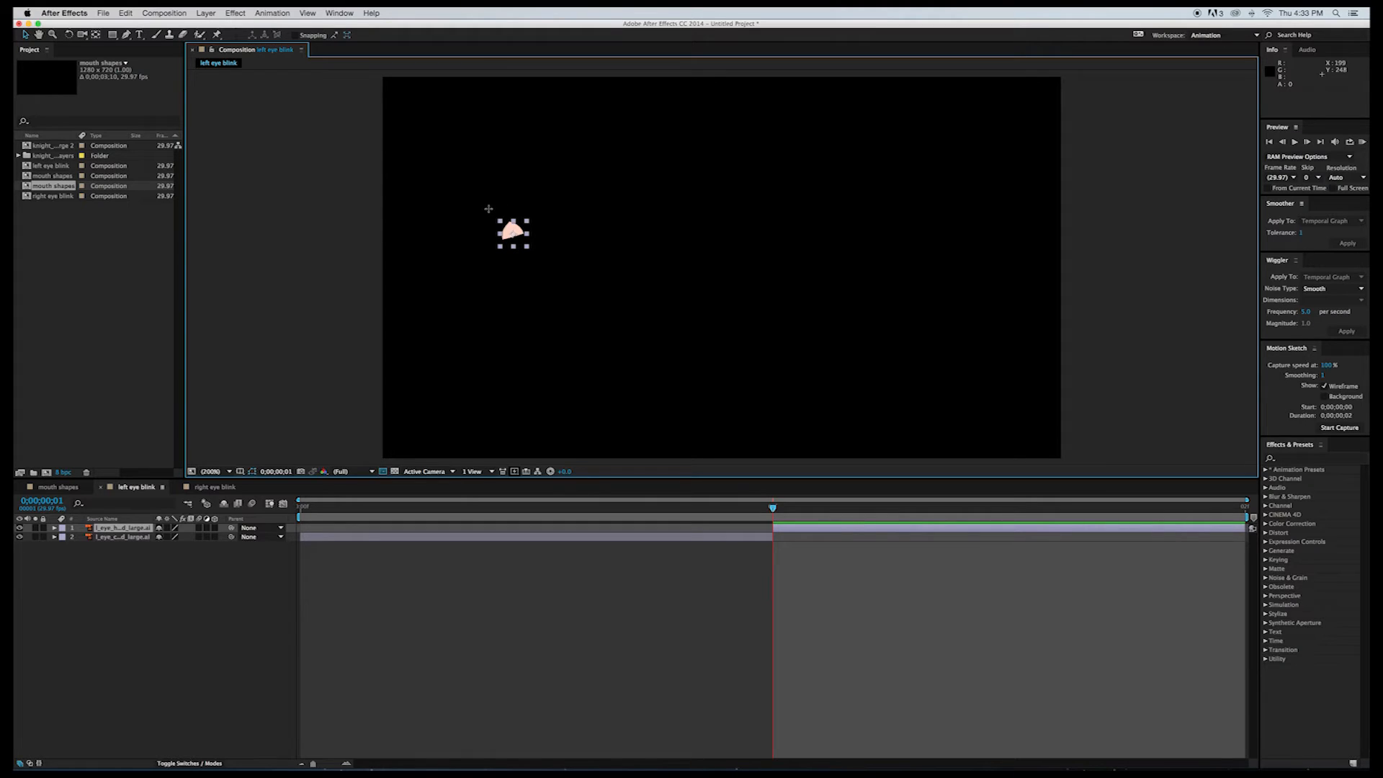
drag(488, 211, 536, 257)
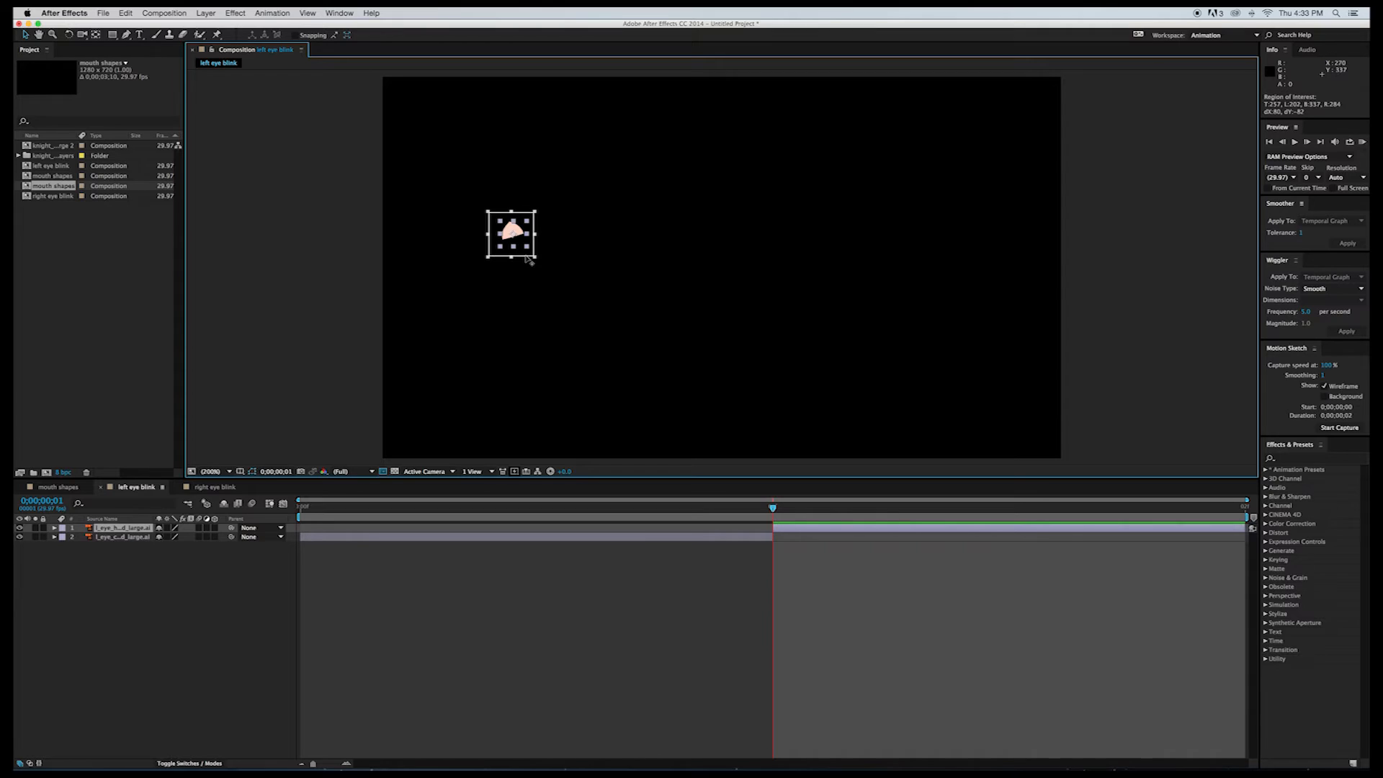
click(164, 13)
click(178, 72)
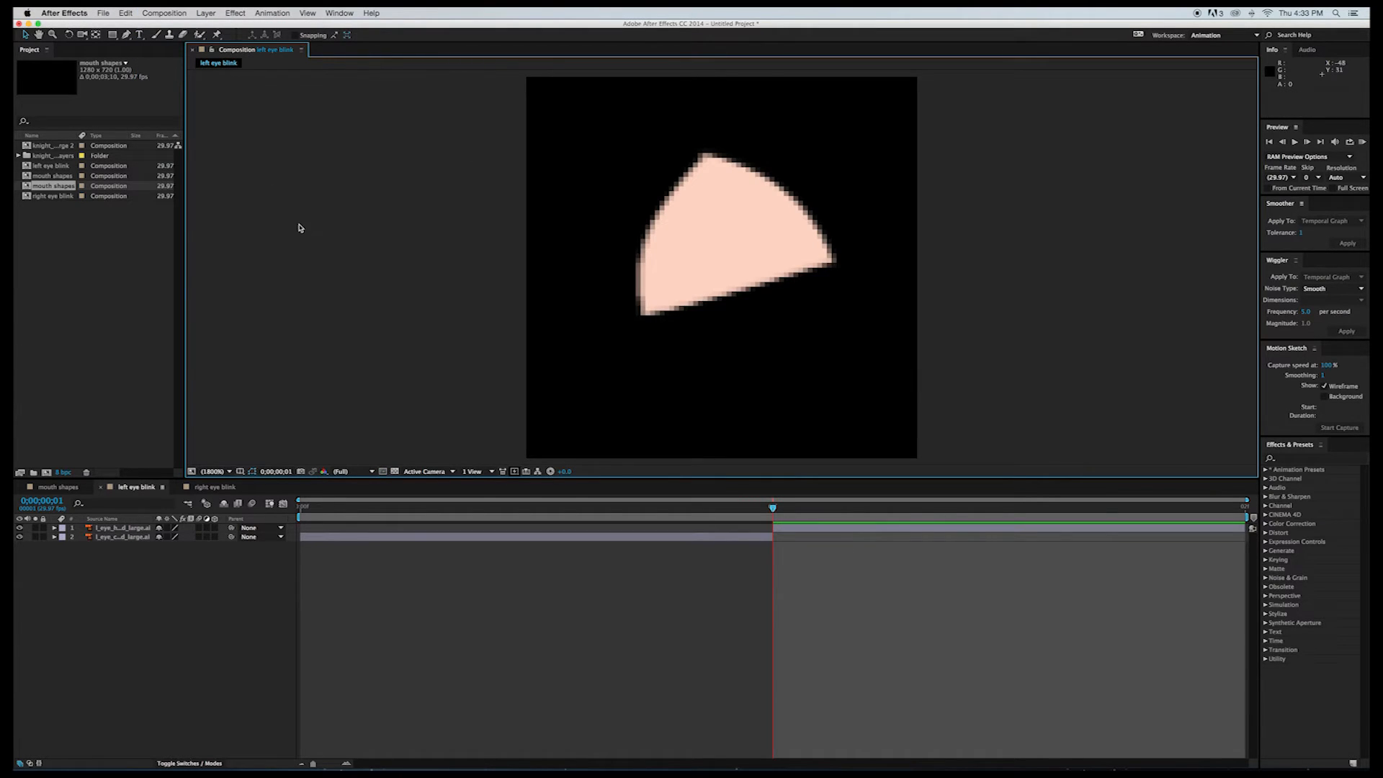
Step: In the right eye blink composition, trim the closed-eye layer to a single frame at frame 0 and the half-closed-eye layer to one at frame 1
click(204, 490)
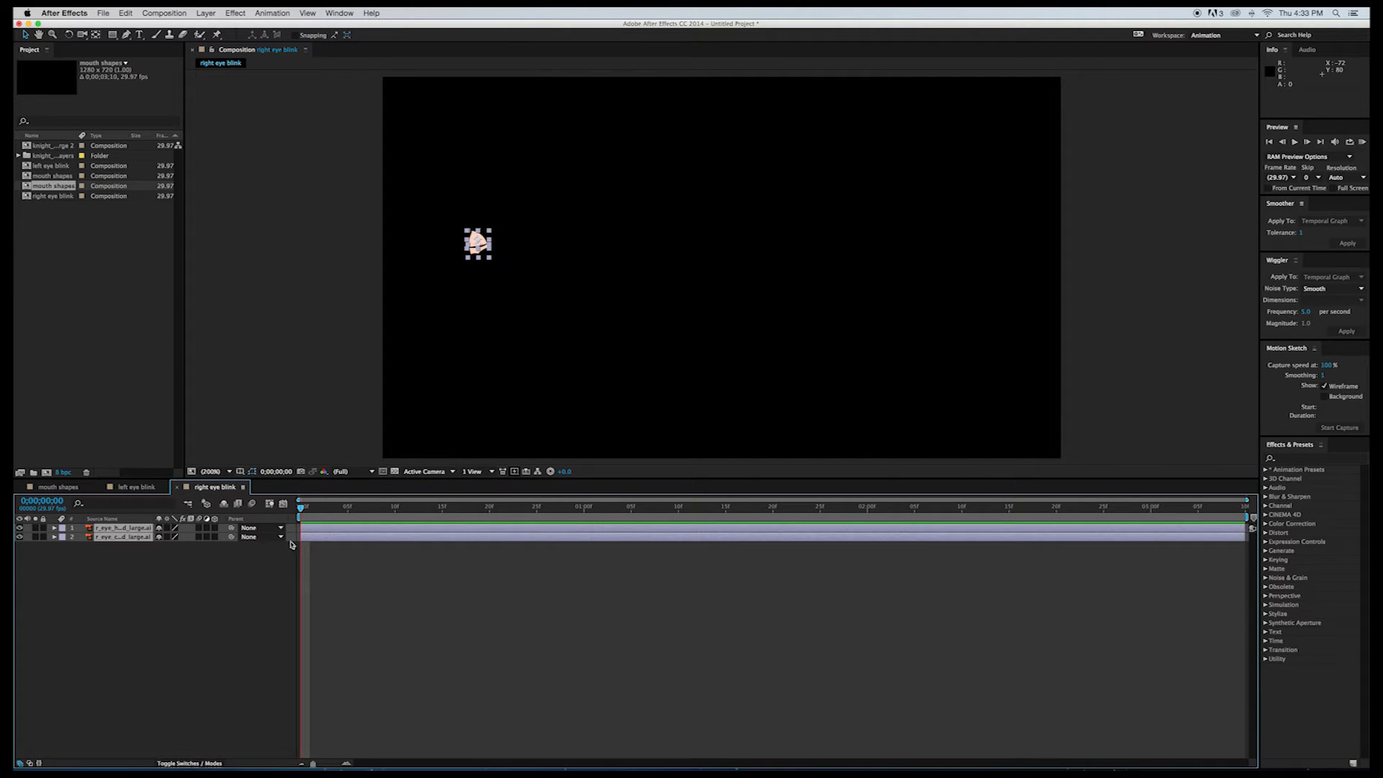
click(311, 539)
drag(315, 766, 336, 765)
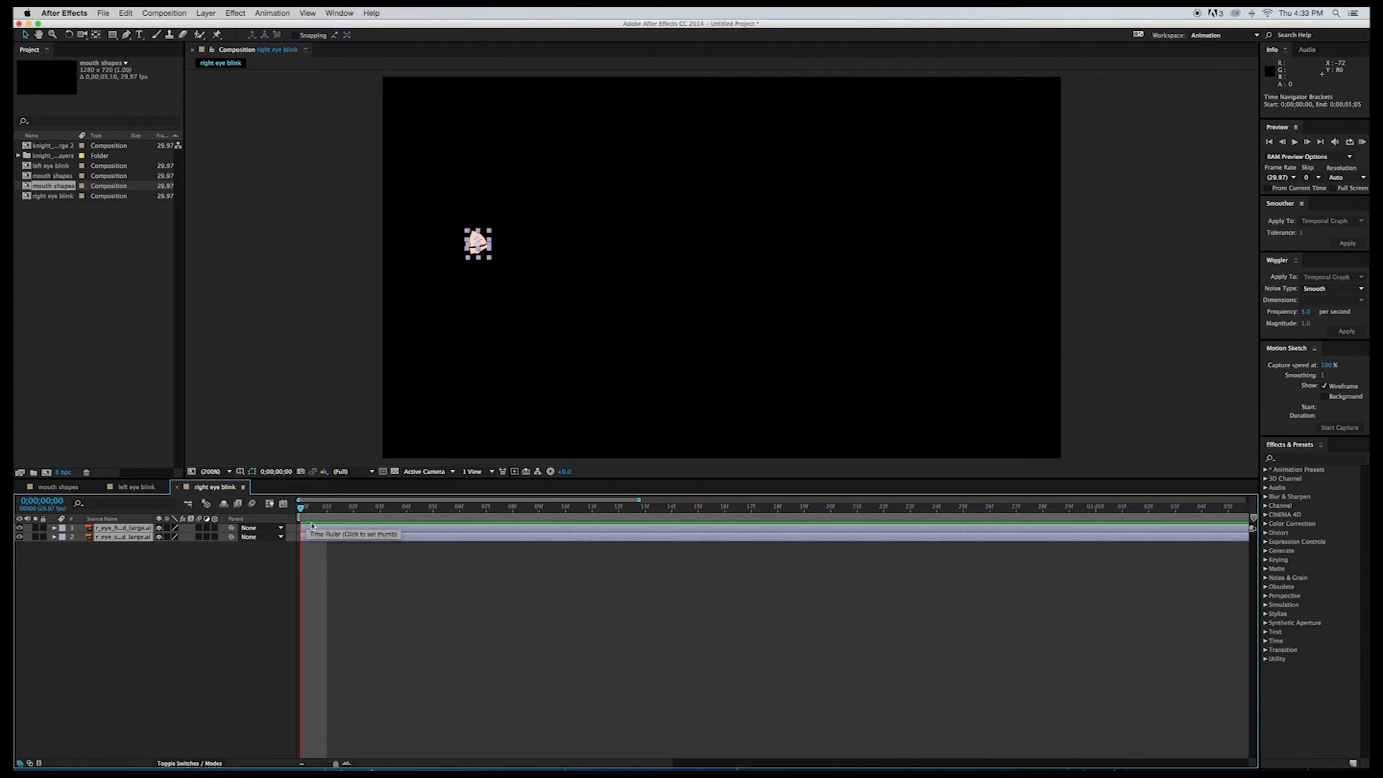
click(349, 570)
click(346, 539)
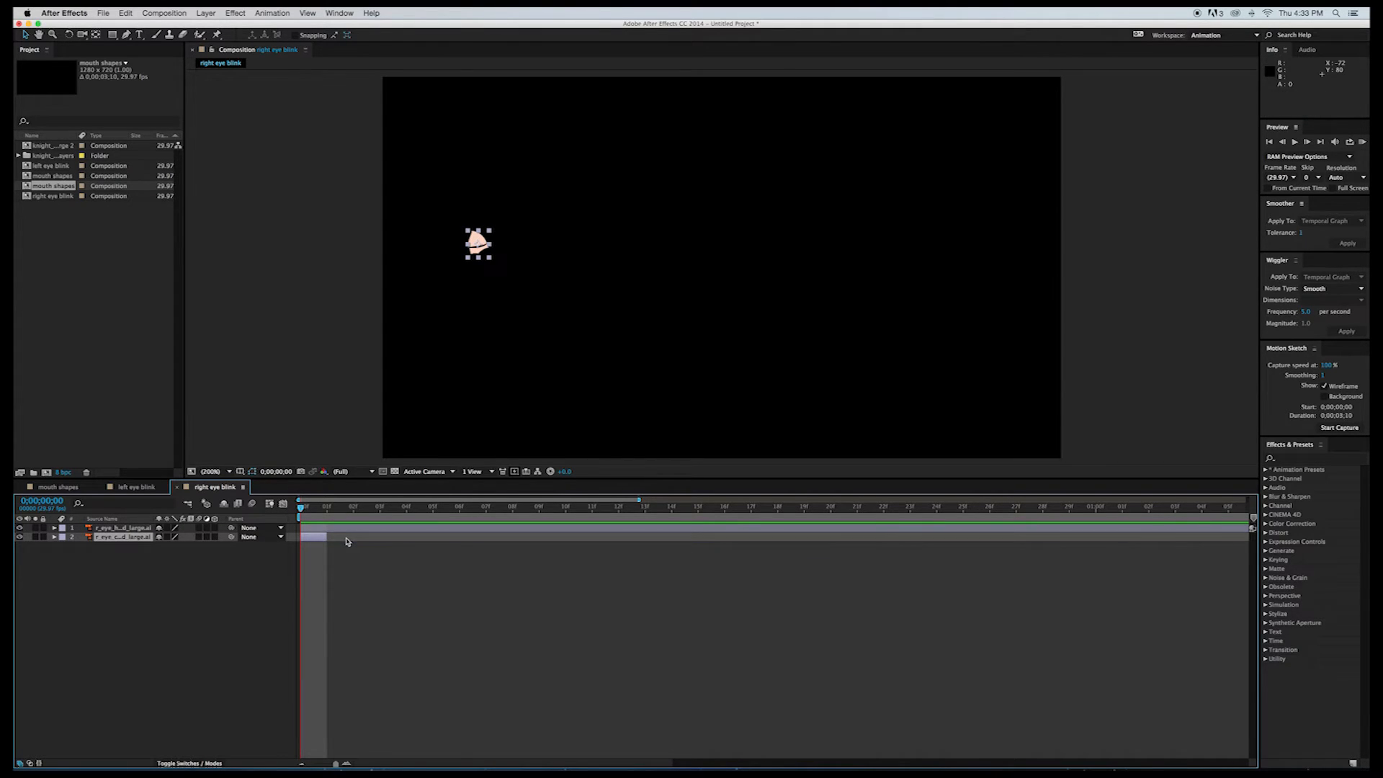
click(339, 528)
drag(301, 509, 326, 508)
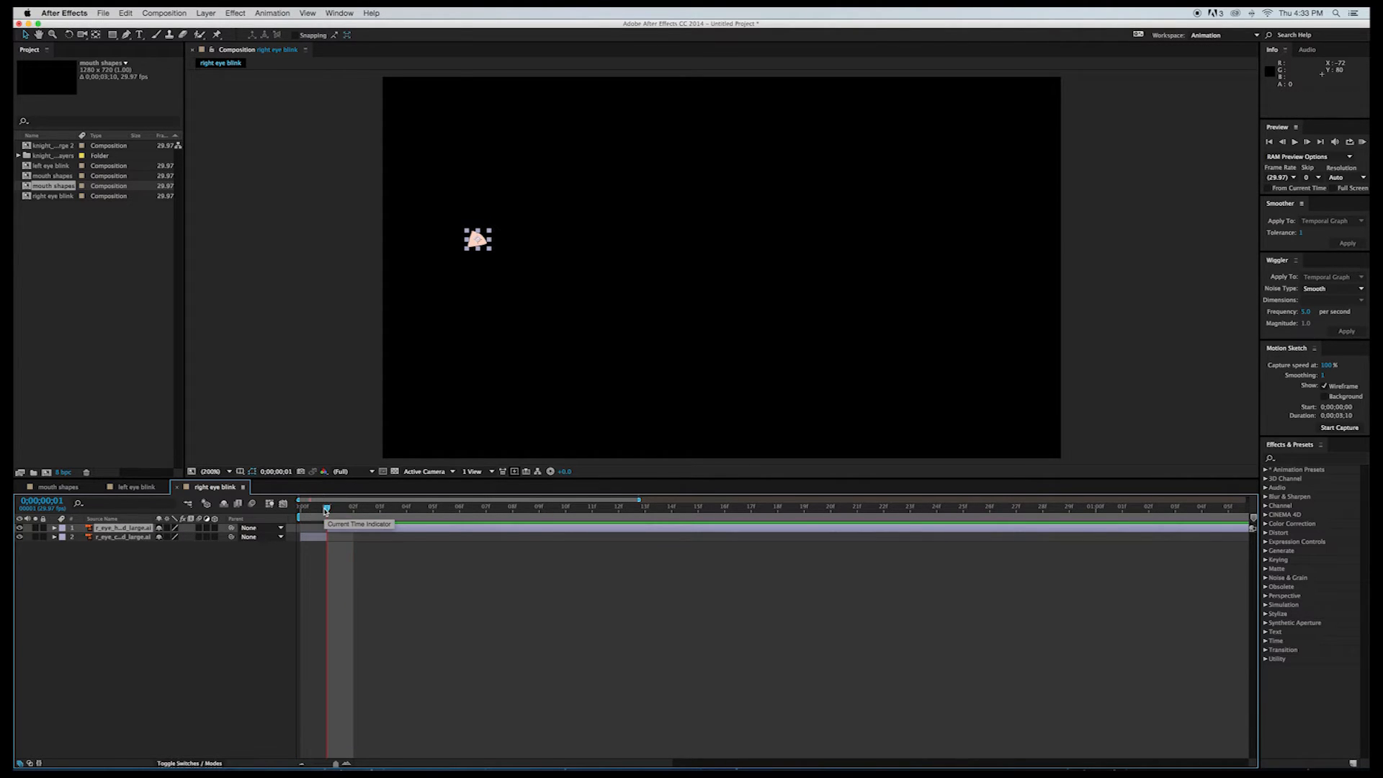
key(alt+])
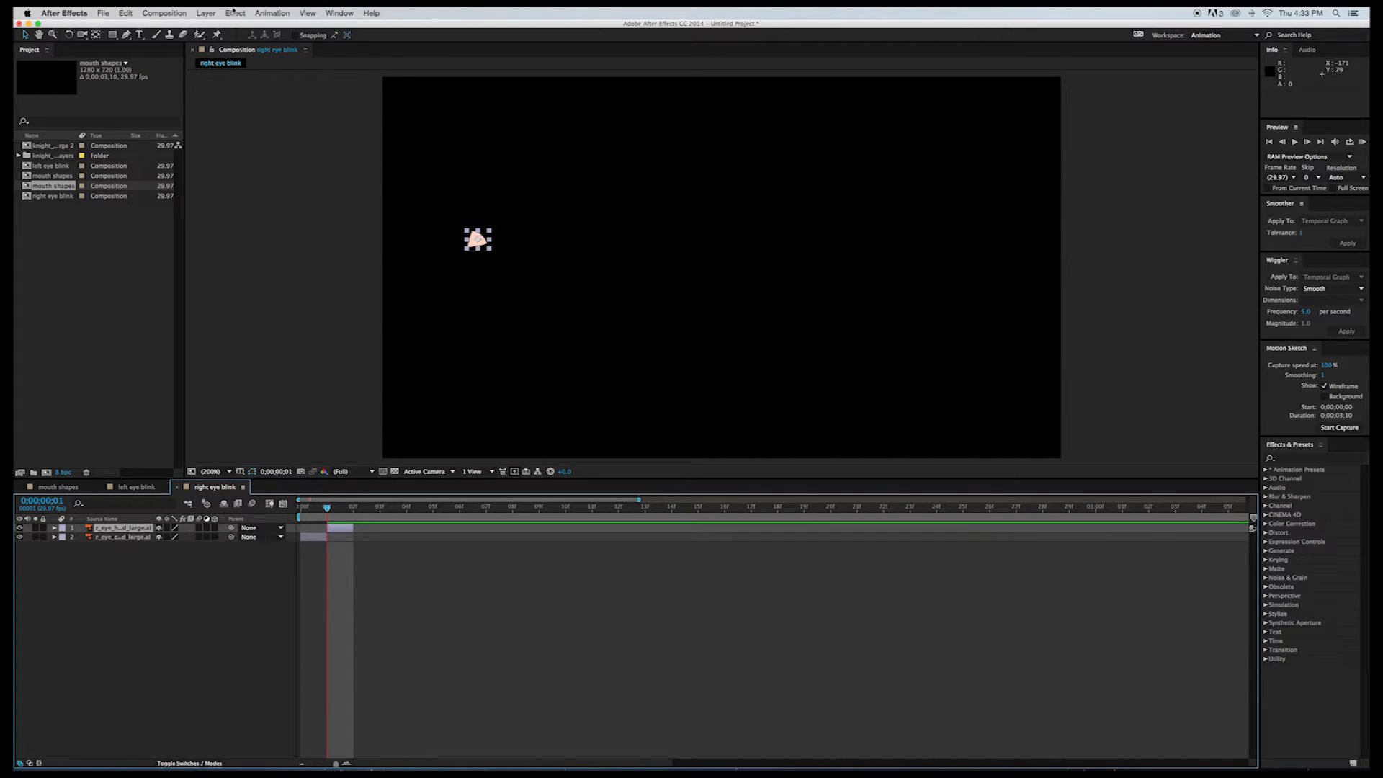
Step: Set the right eye blink composition's duration to two frames (0;00;00;02)
click(173, 10)
click(180, 40)
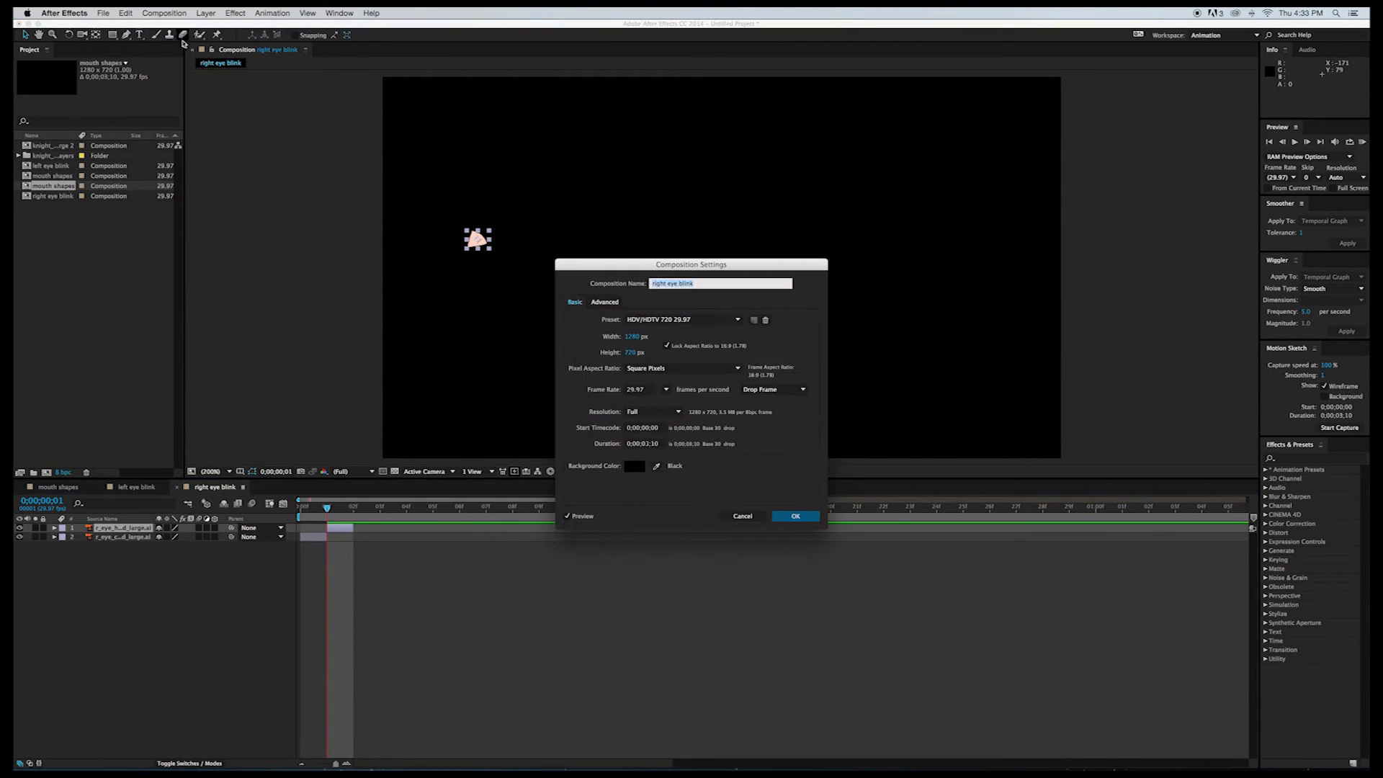
click(660, 443)
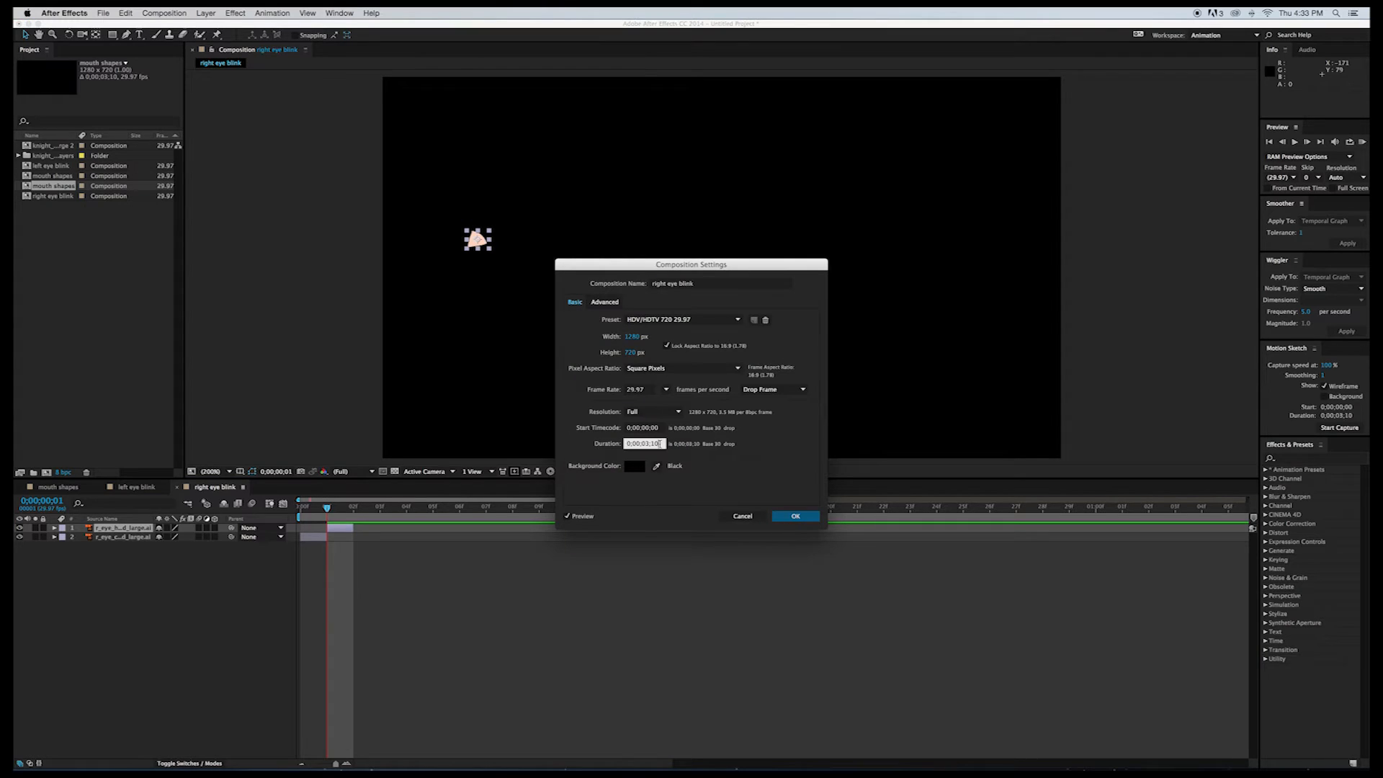
key(BackSpace)
key(BackSpace)
key(BackSpace)
text(0)
key(Return)
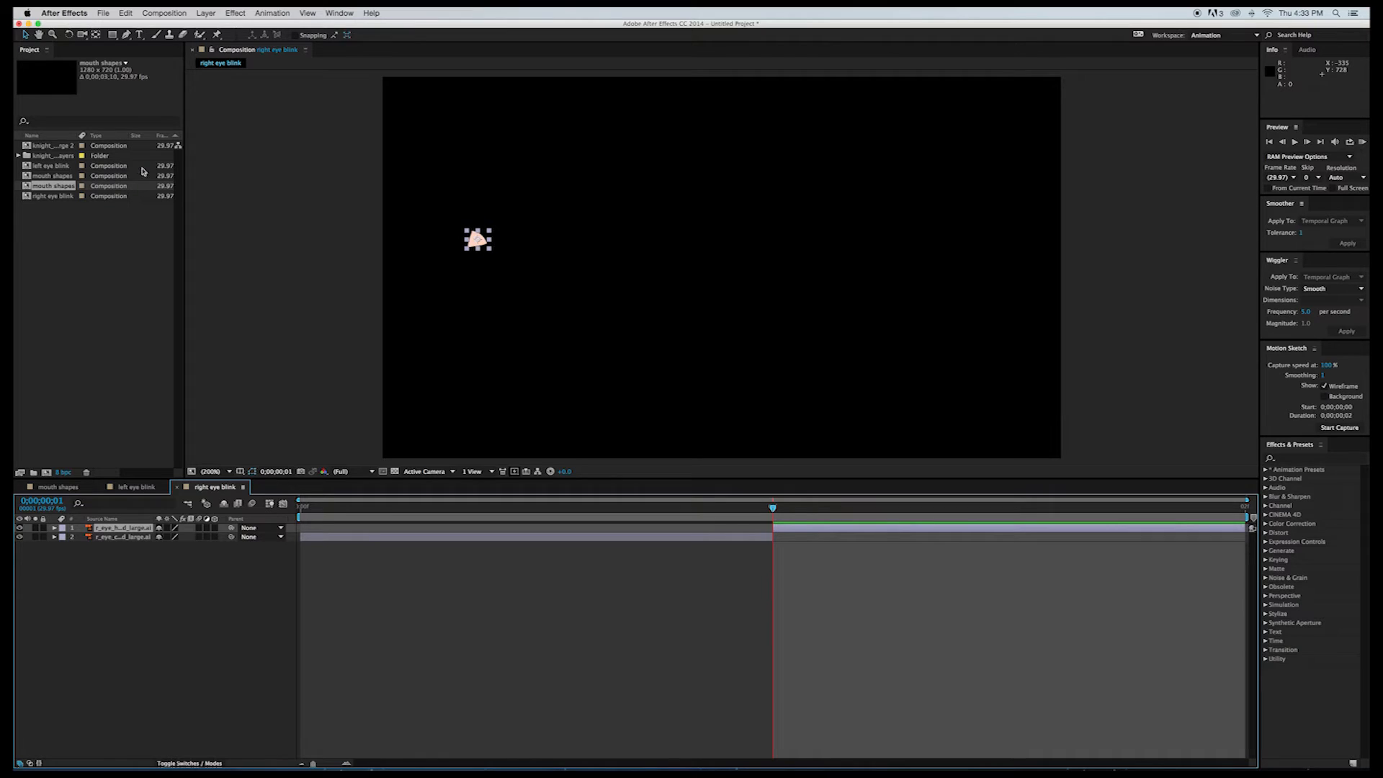
Step: Draw a region of interest about 66 by 62 px around the right eye and crop the right eye blink composition to it
click(383, 472)
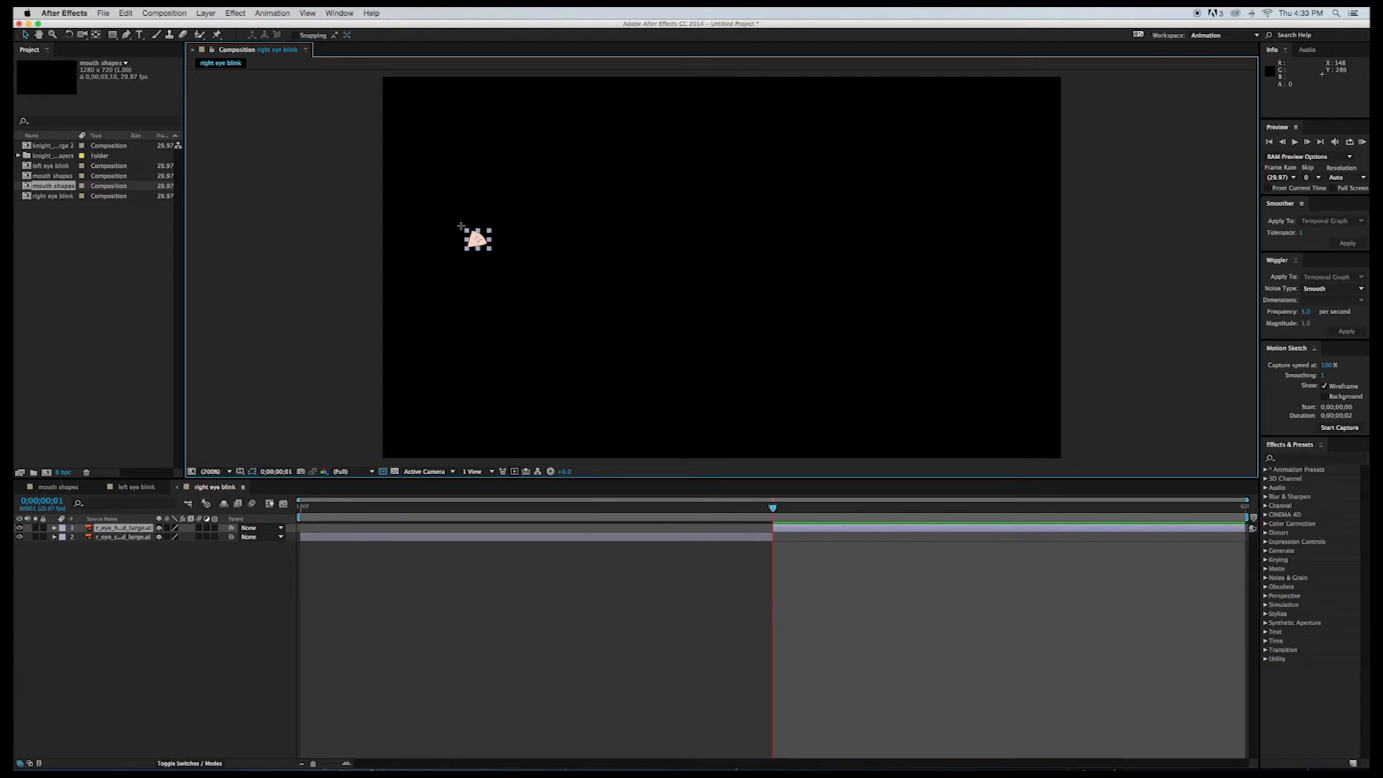
drag(460, 225, 499, 260)
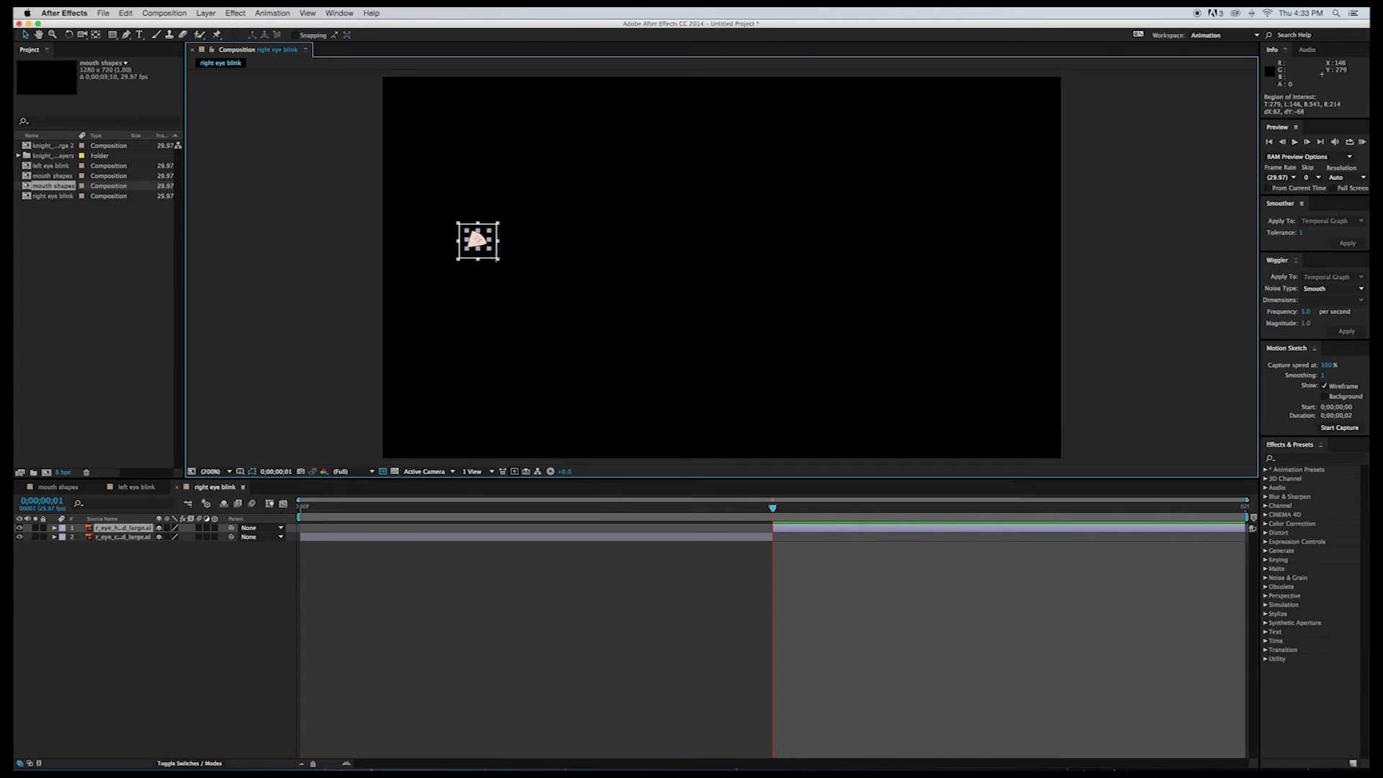
click(180, 13)
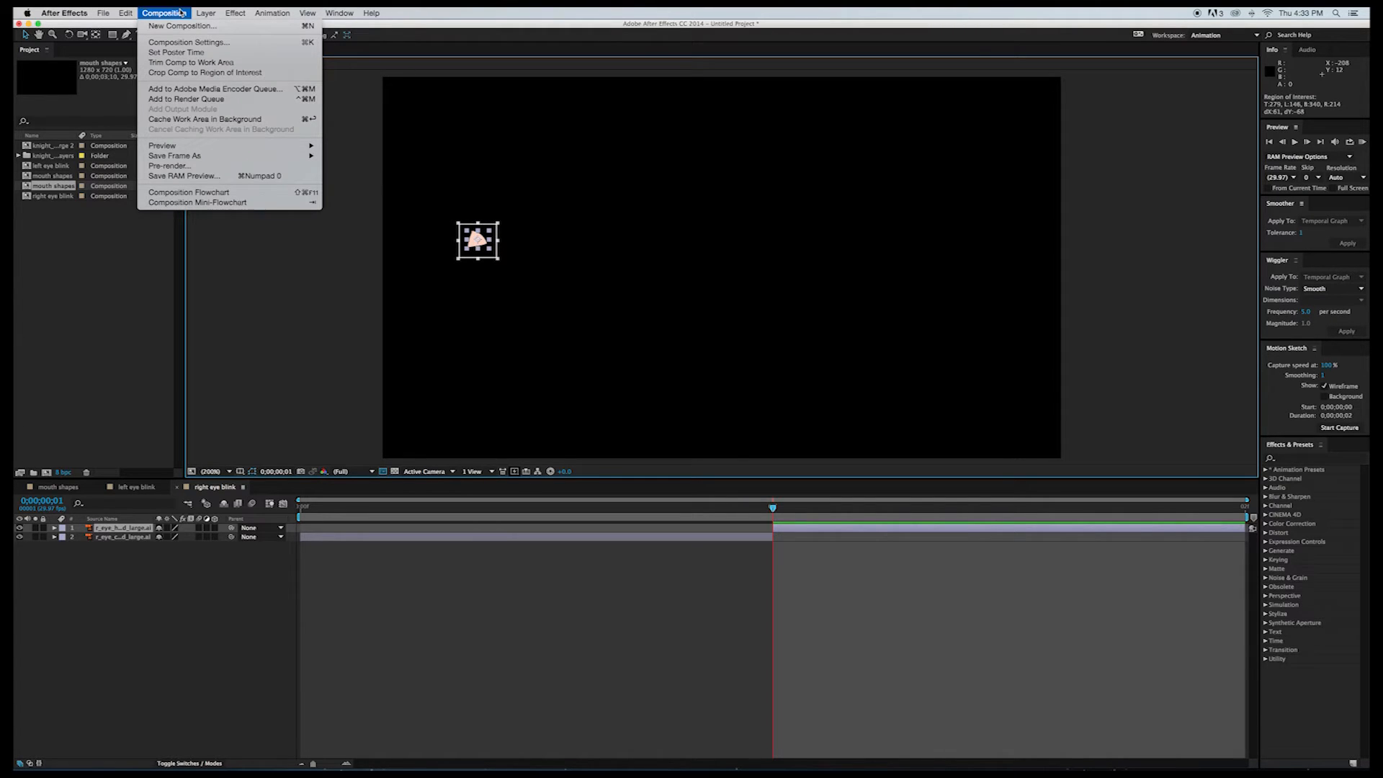
click(180, 73)
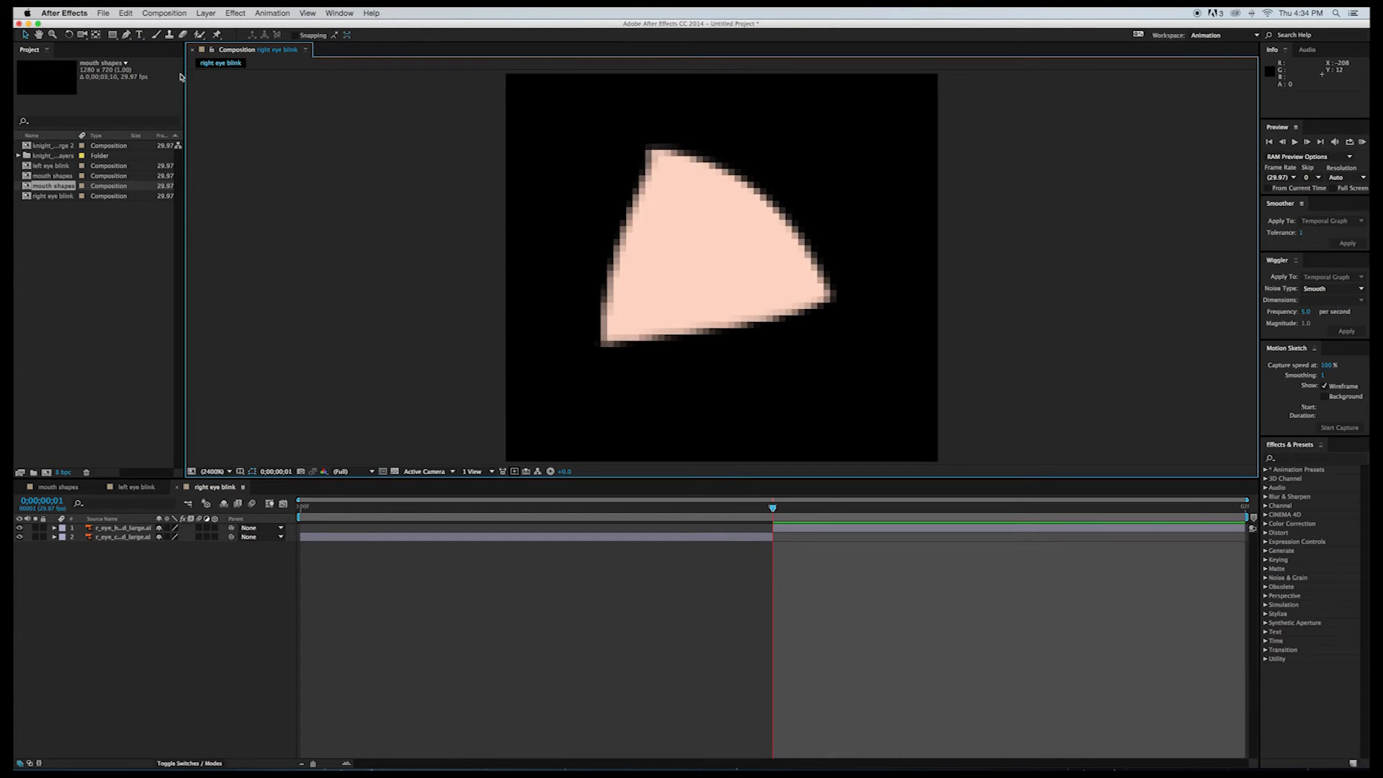
Step: Save the project as knightlipsnyc2 in the KNIGHT LIP SYNC folder
click(329, 597)
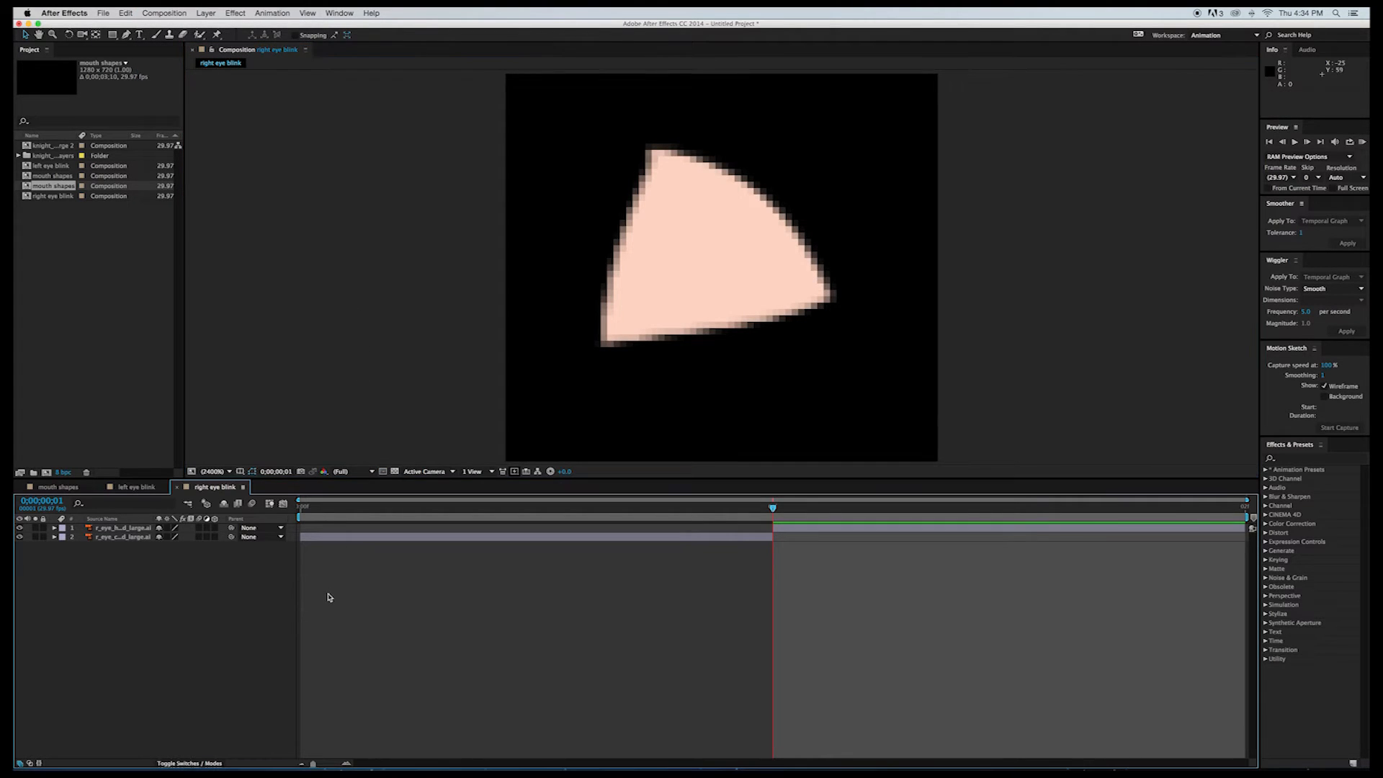
key(super+s)
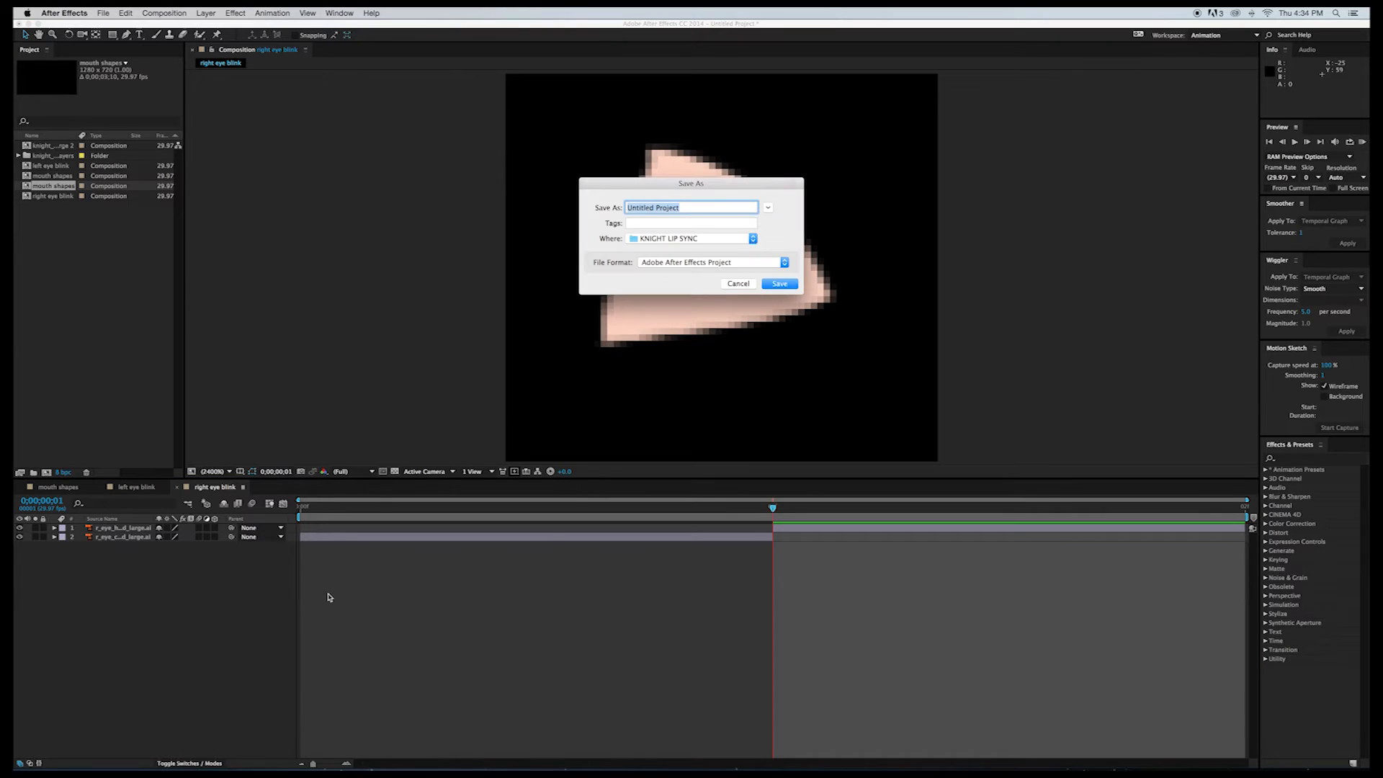
text(knightlipsnyc2)
key(Return)
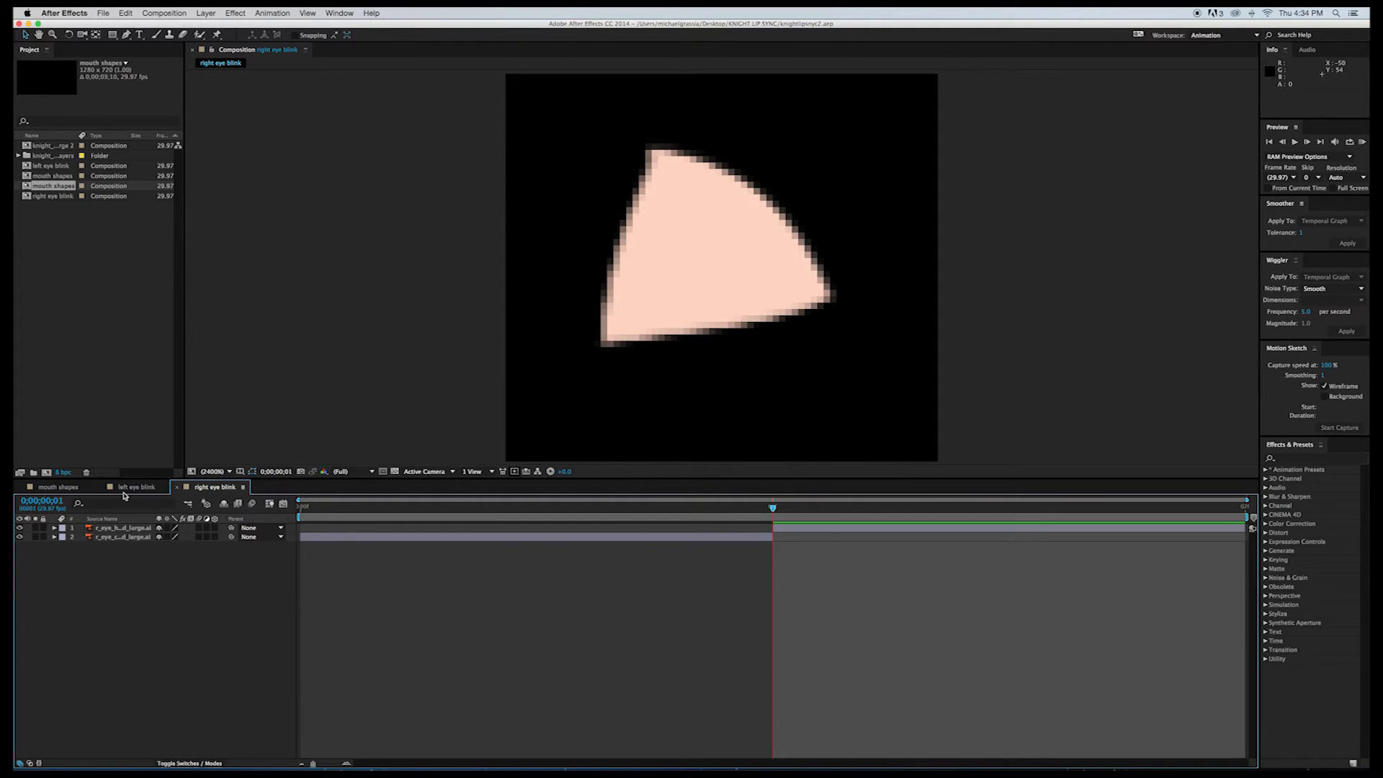
Step: Create a new 1280 x 720 composition at 29.97 fps with a duration of 0;00;01;05
click(164, 13)
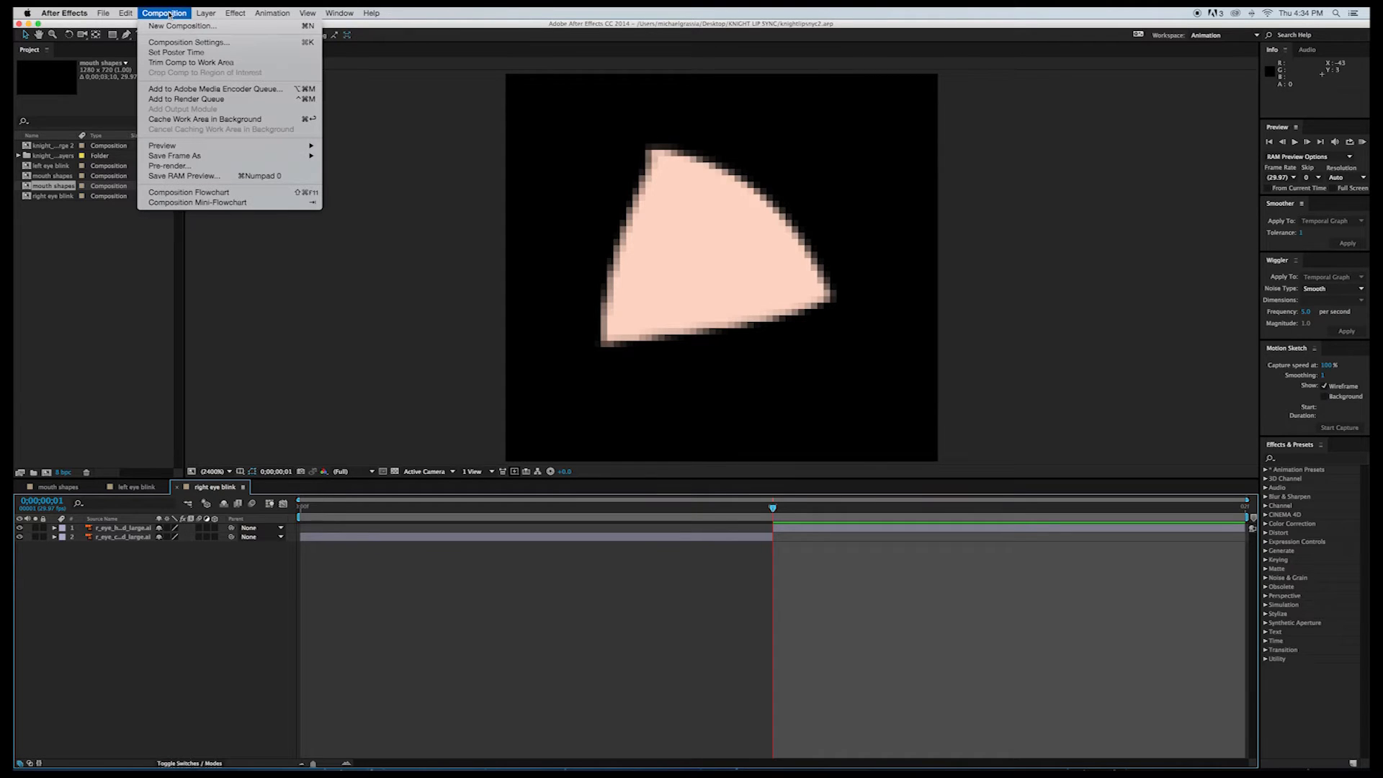
click(172, 24)
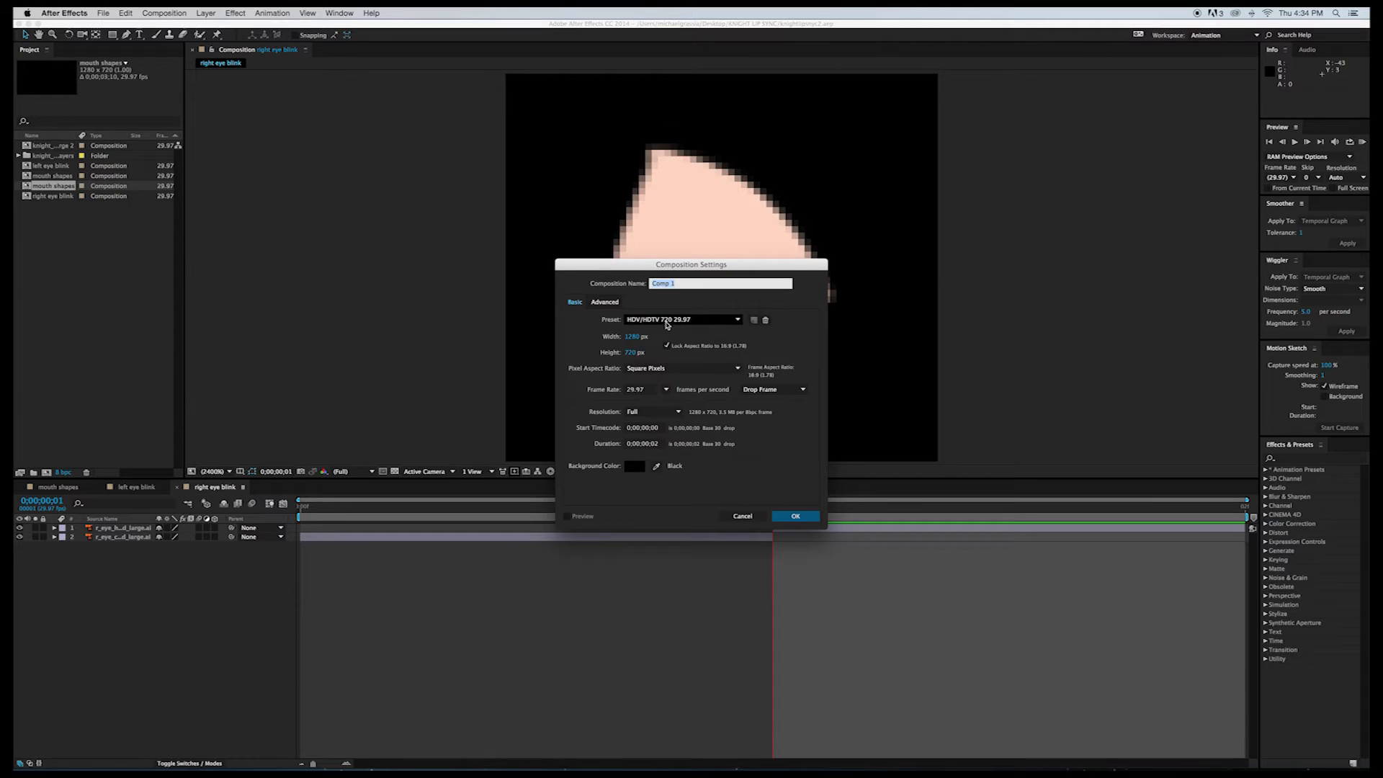
click(648, 445)
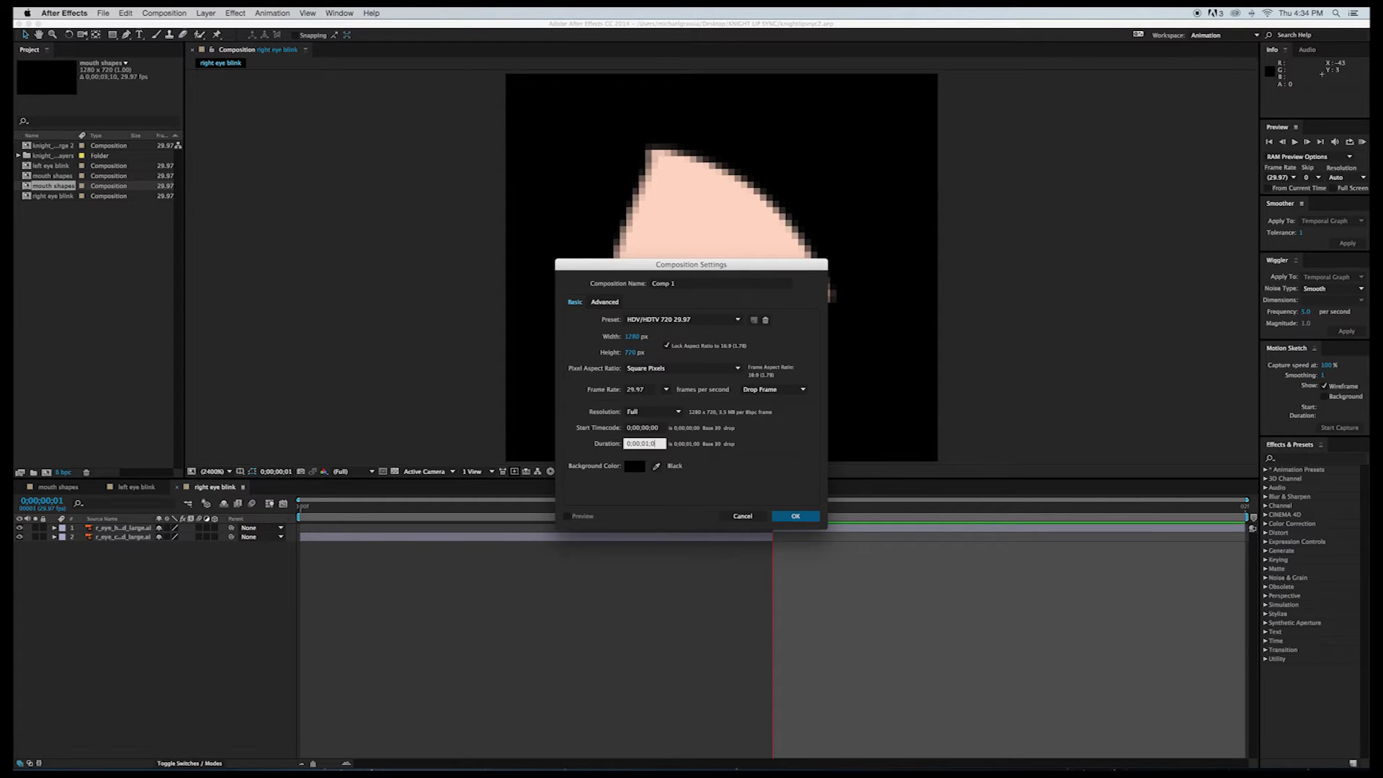
click(795, 516)
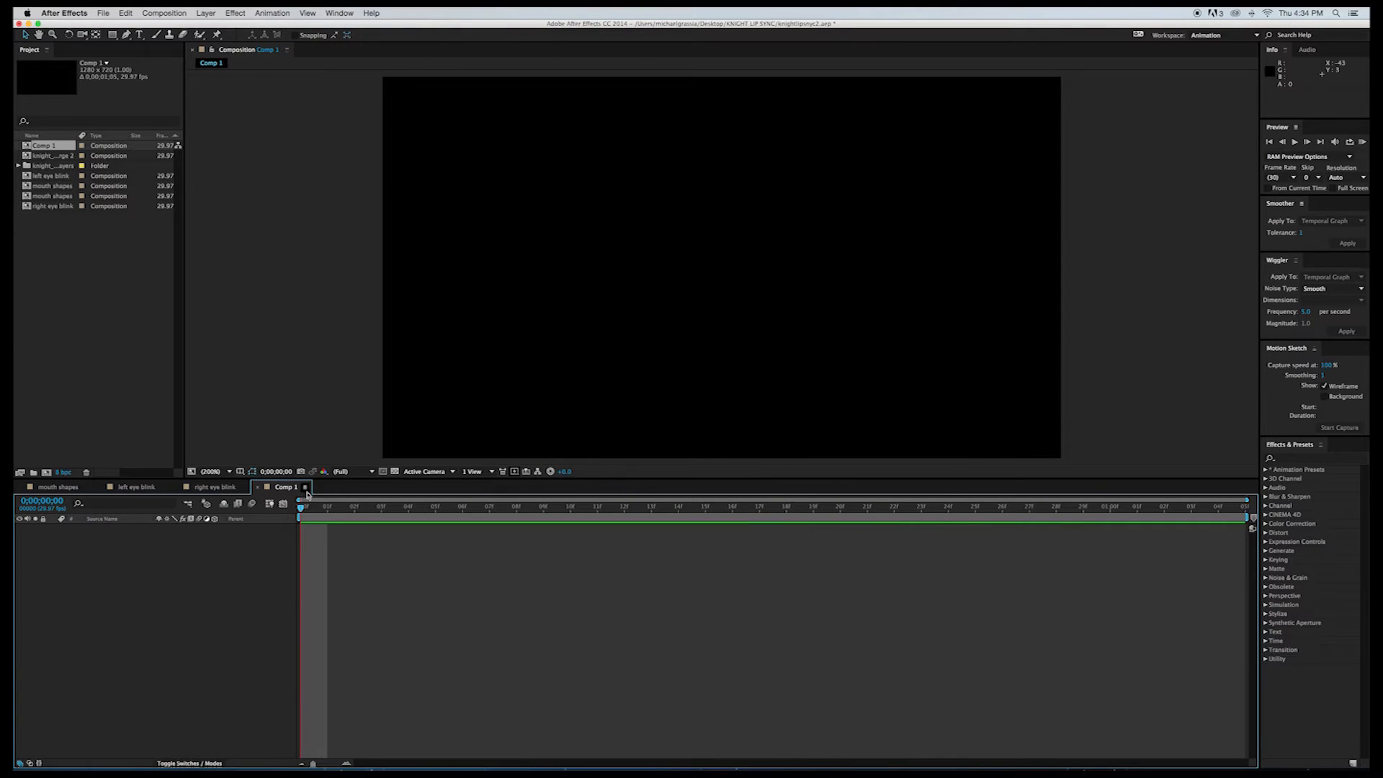
Step: Rename the new composition "knight lip sync" and place it first among the open timelines
click(178, 13)
click(182, 41)
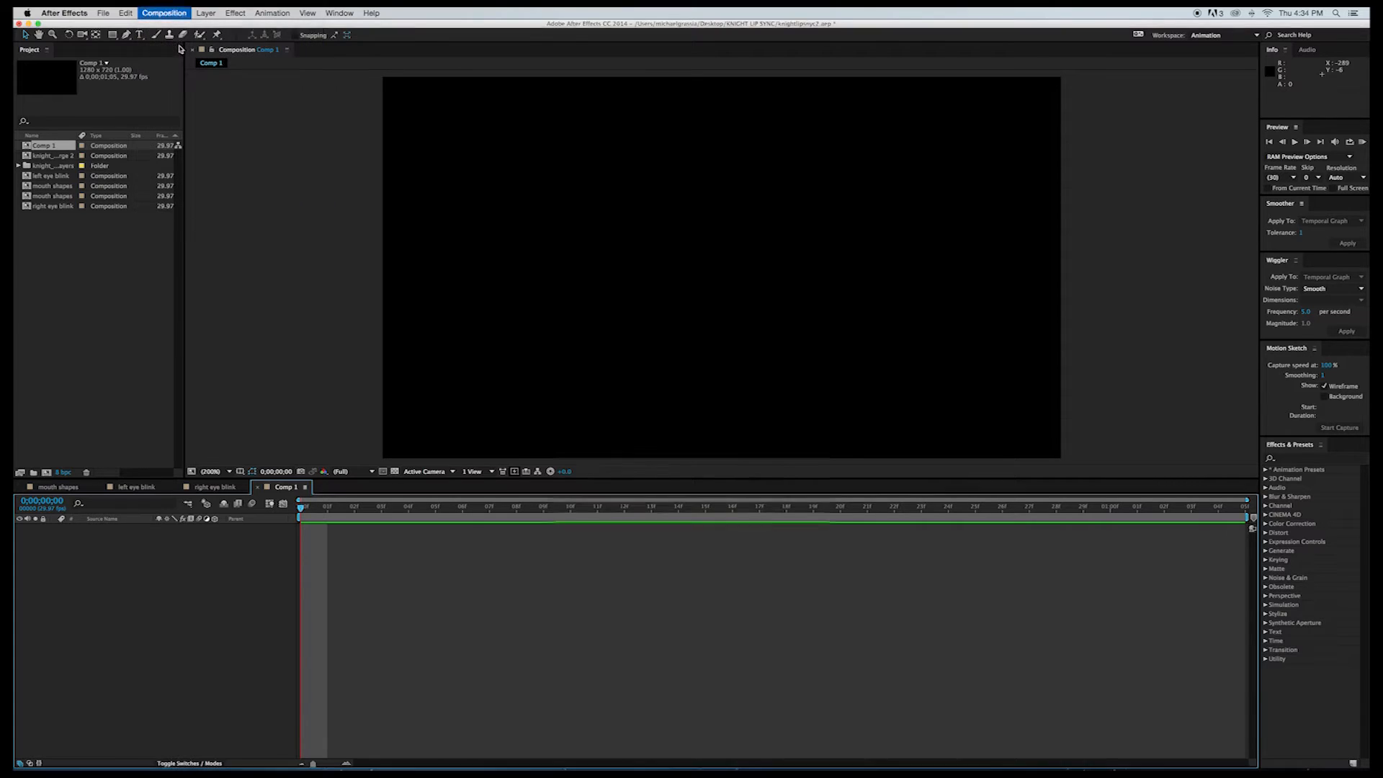
text(knight lip)
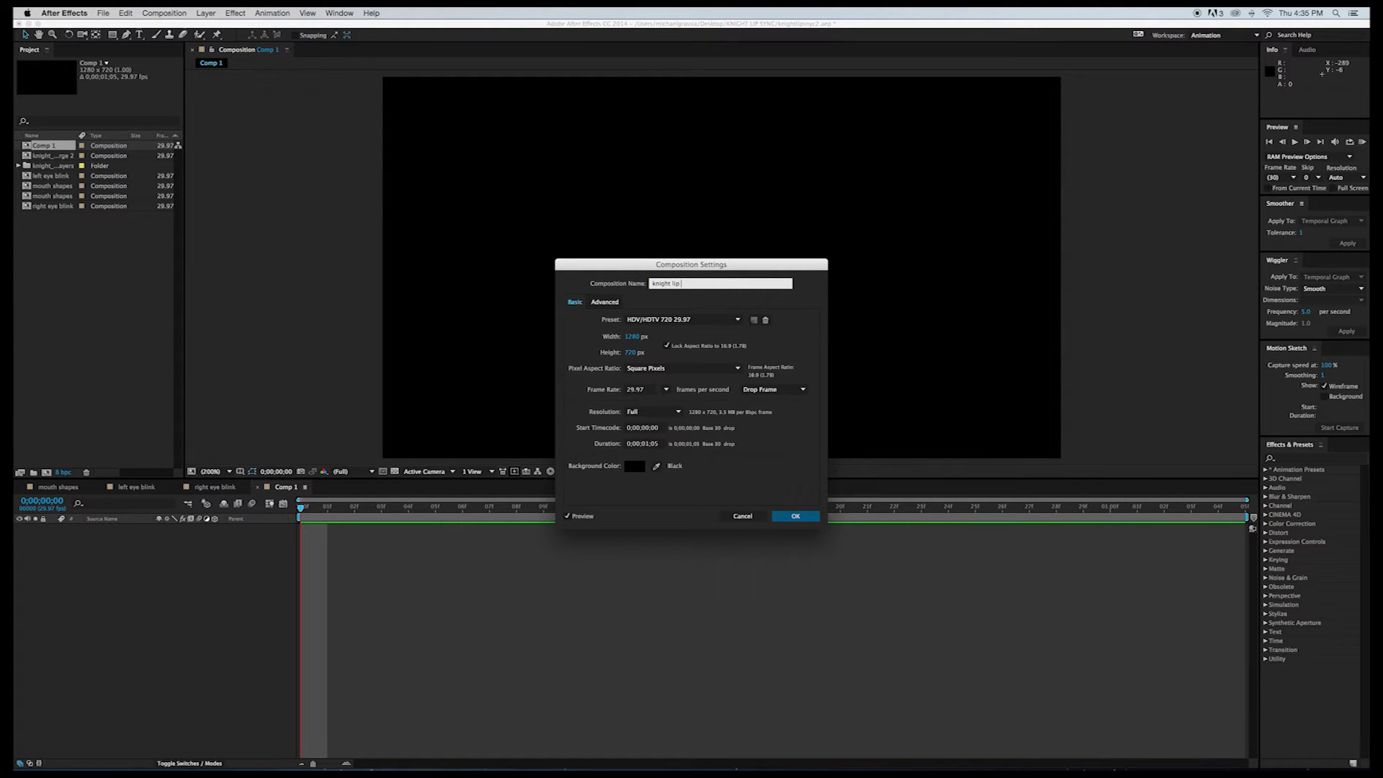
text( sync)
key(Return)
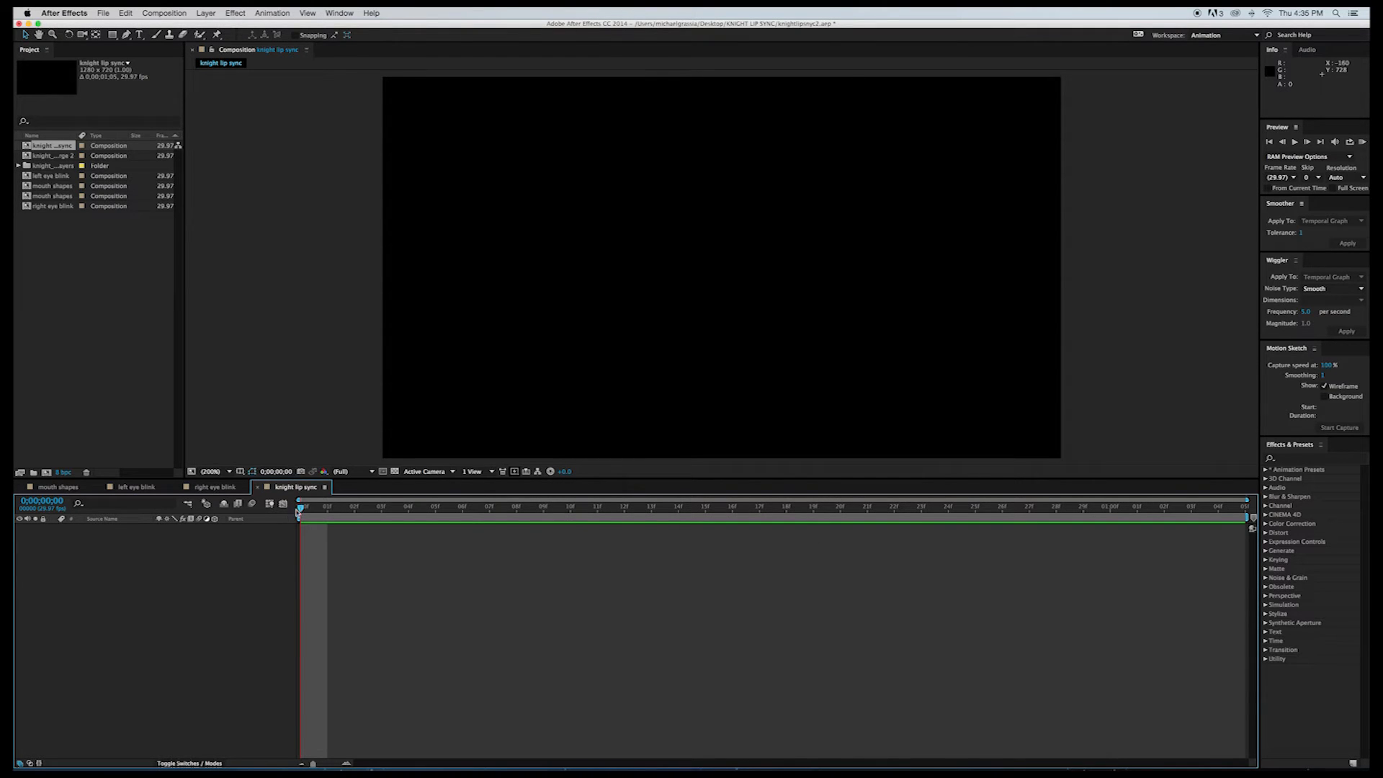
drag(306, 490, 73, 489)
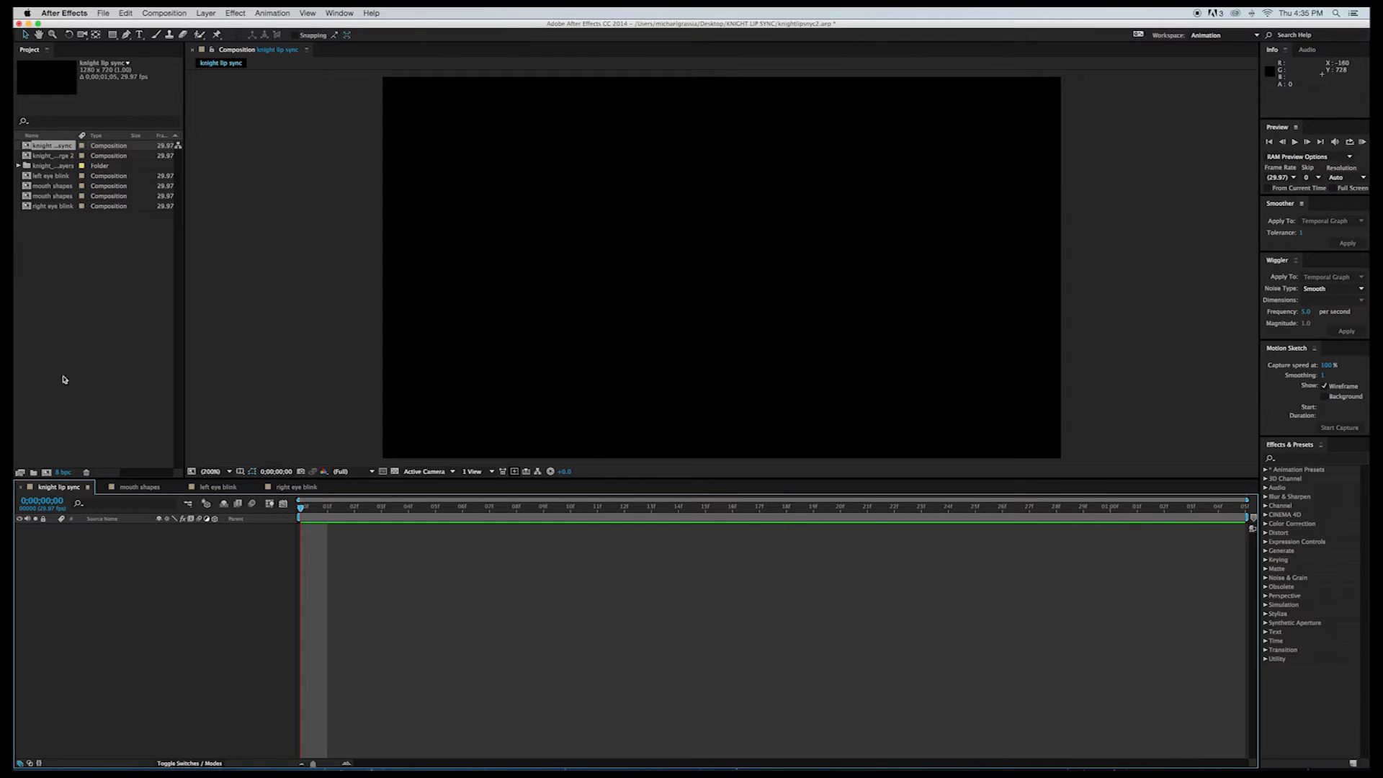
Step: Add the knight head artwork from the layers folder to the knight lip sync composition and move it slightly upward in the frame
click(19, 167)
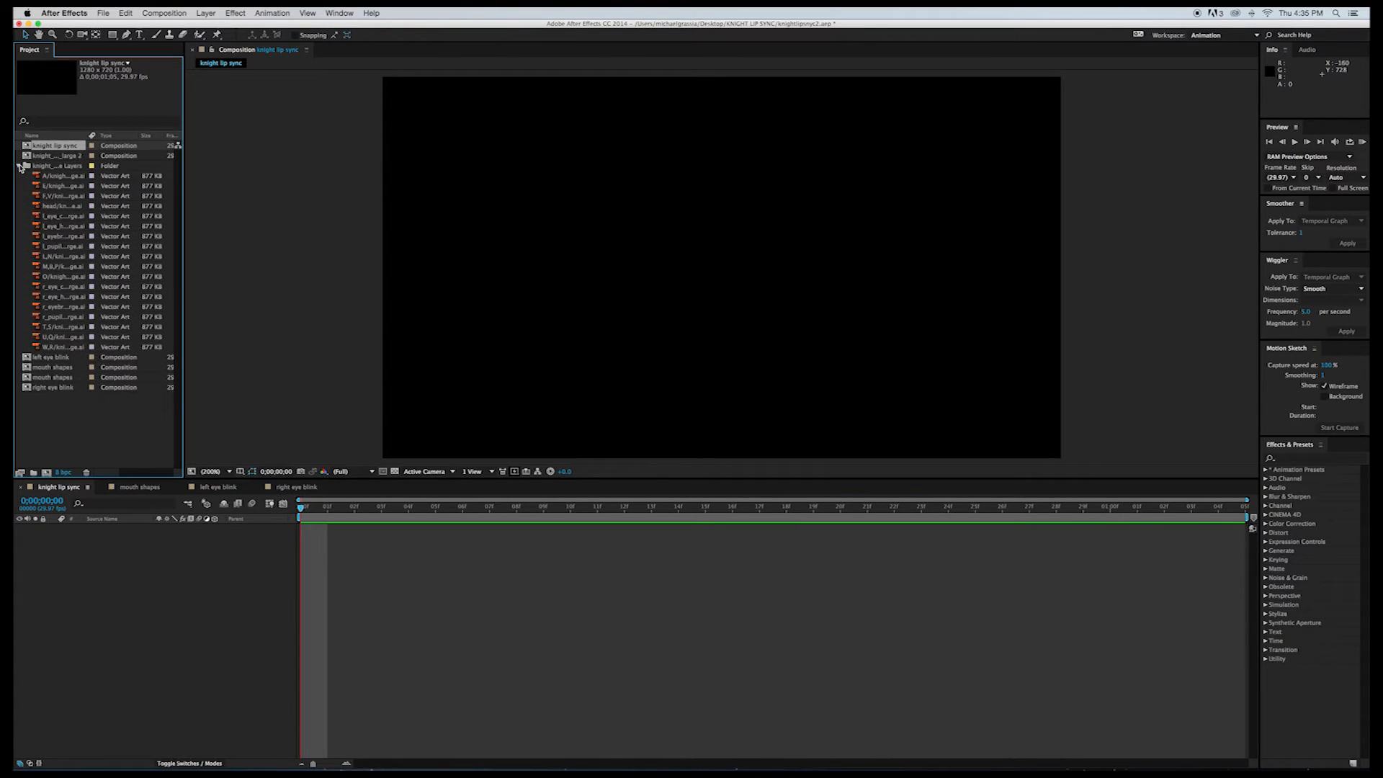
click(64, 208)
drag(64, 208, 129, 547)
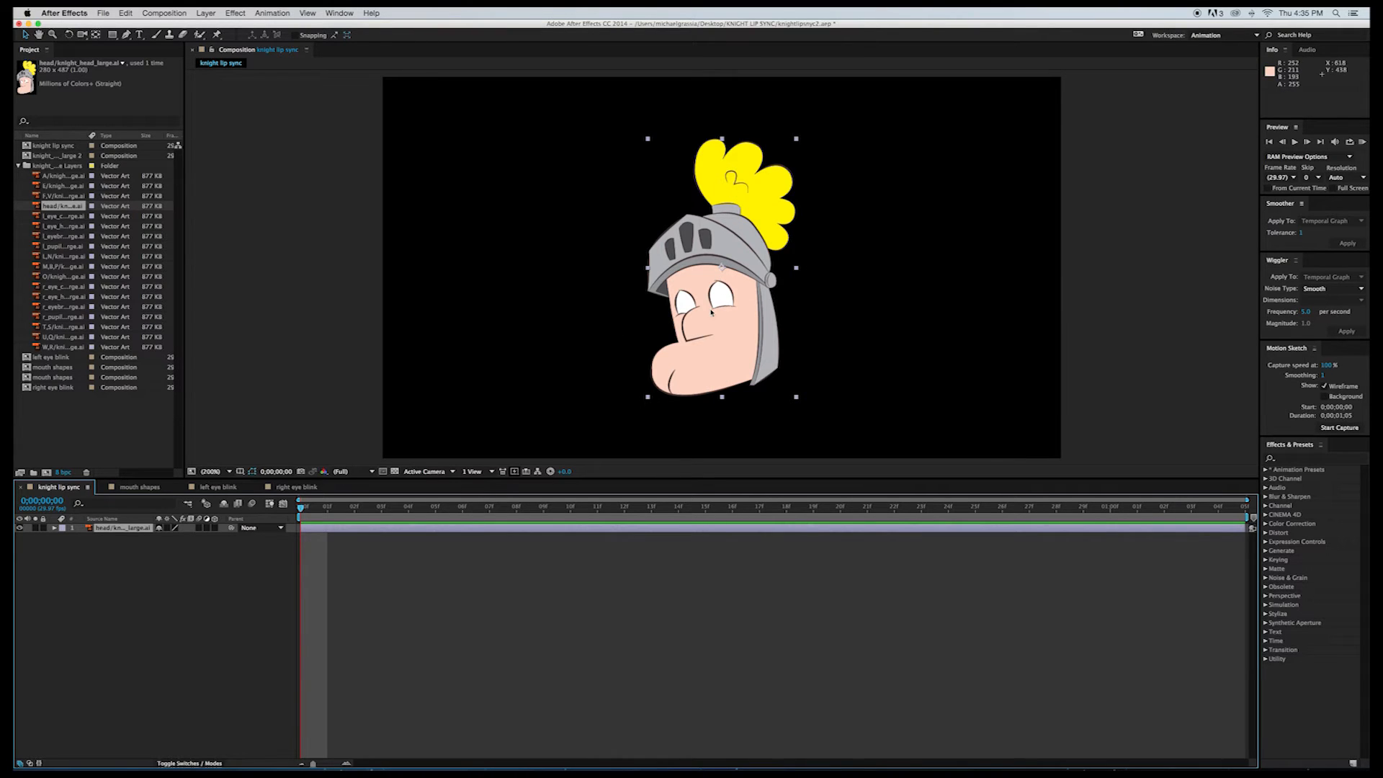
drag(711, 314, 713, 303)
click(595, 313)
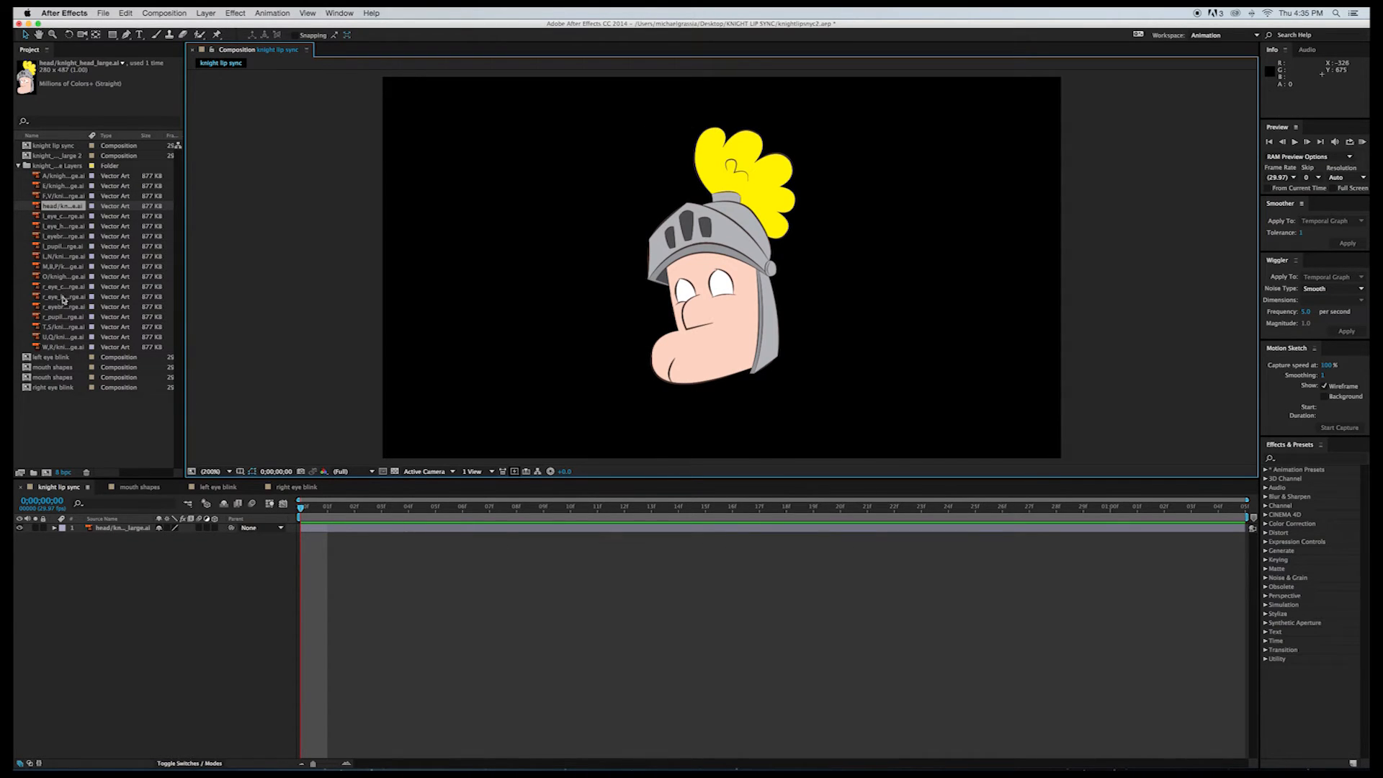
Step: Add the left and right eyebrow and pupil artwork to the knight lip sync composition
click(64, 238)
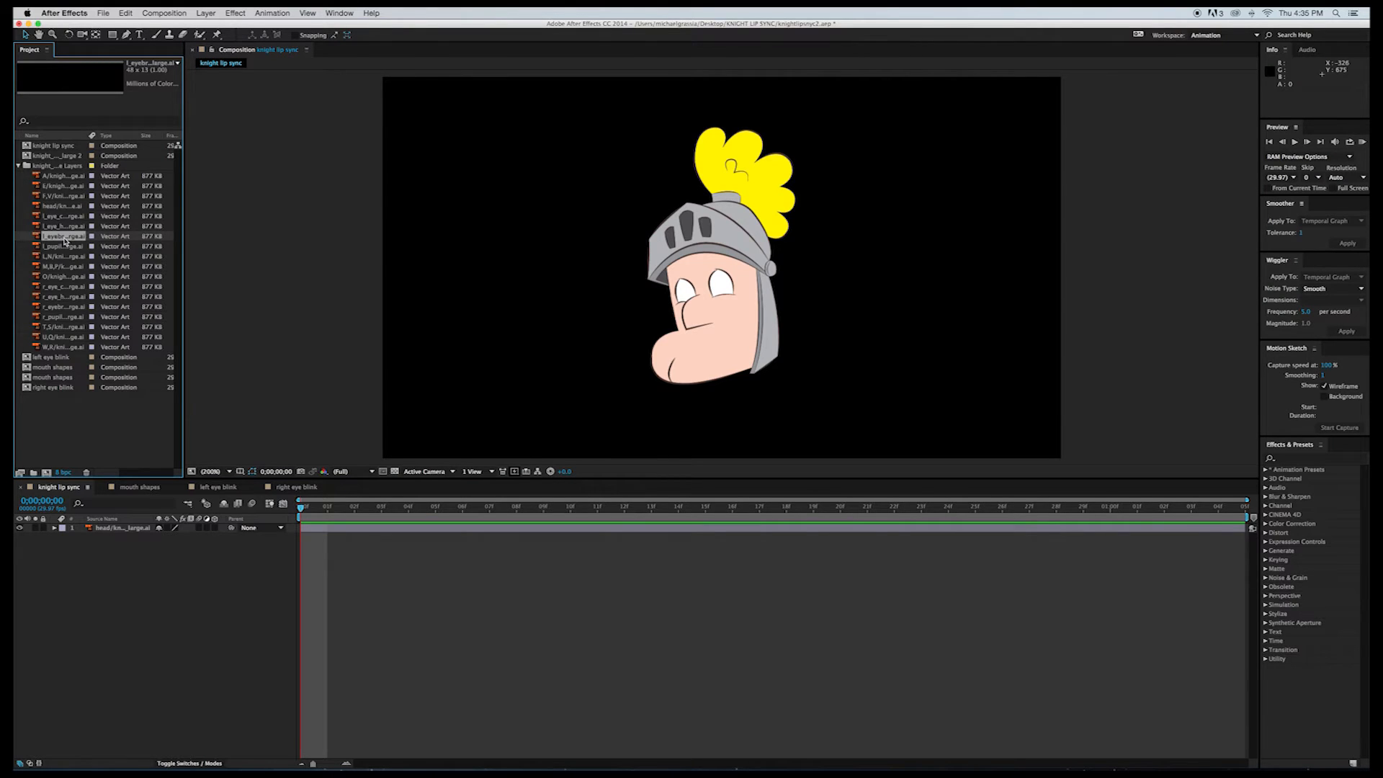
shift+click(64, 247)
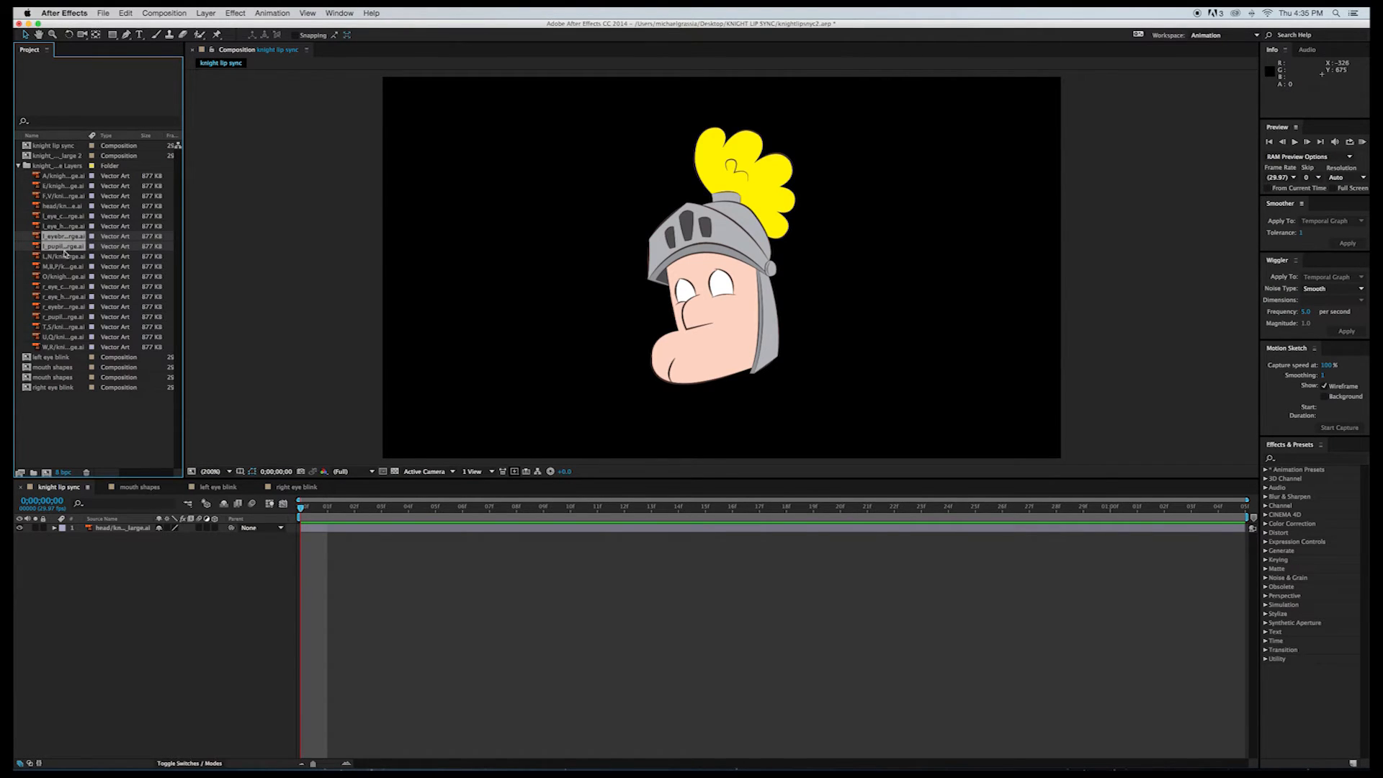
super+click(71, 308)
super+click(72, 318)
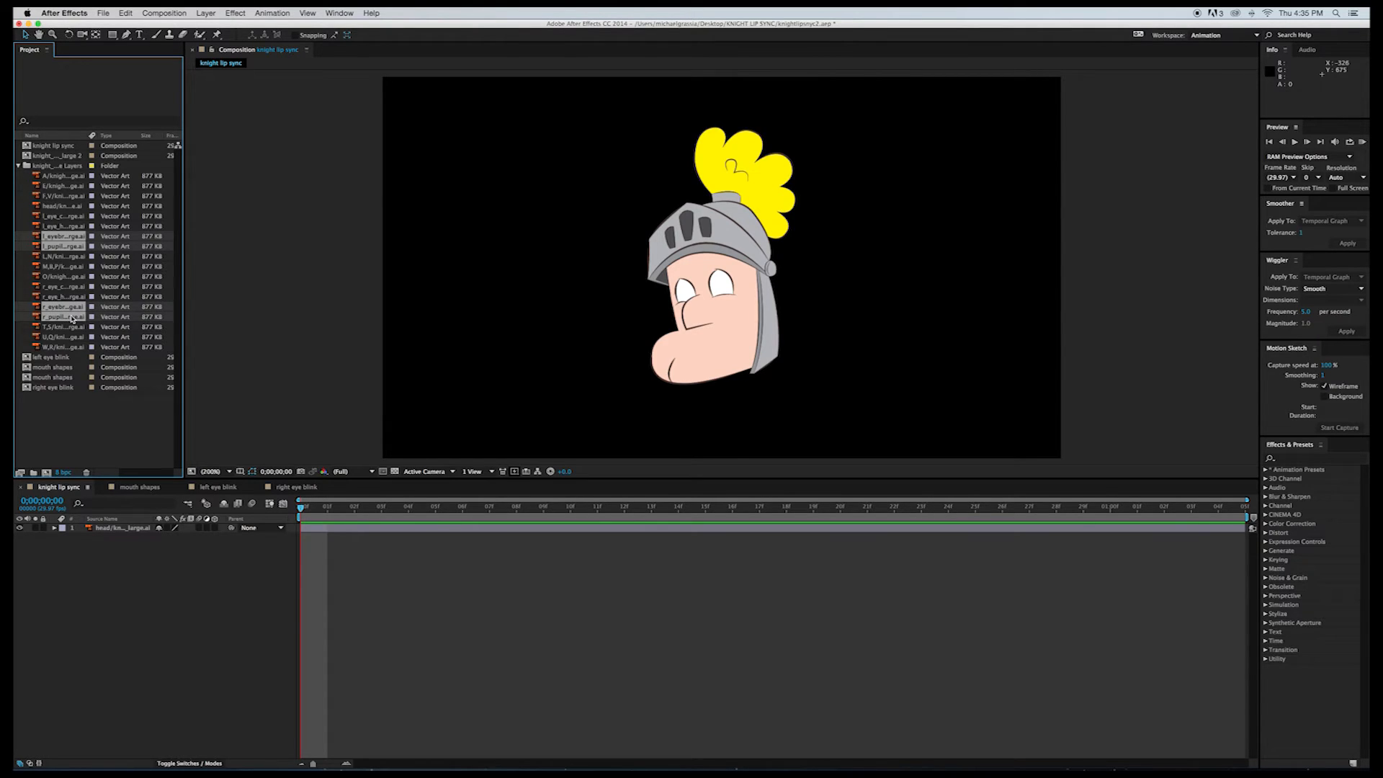
drag(73, 321, 91, 587)
Step: Move the head layer to the bottom of the layer stack, beneath the eyebrows and pupils
super+click(110, 528)
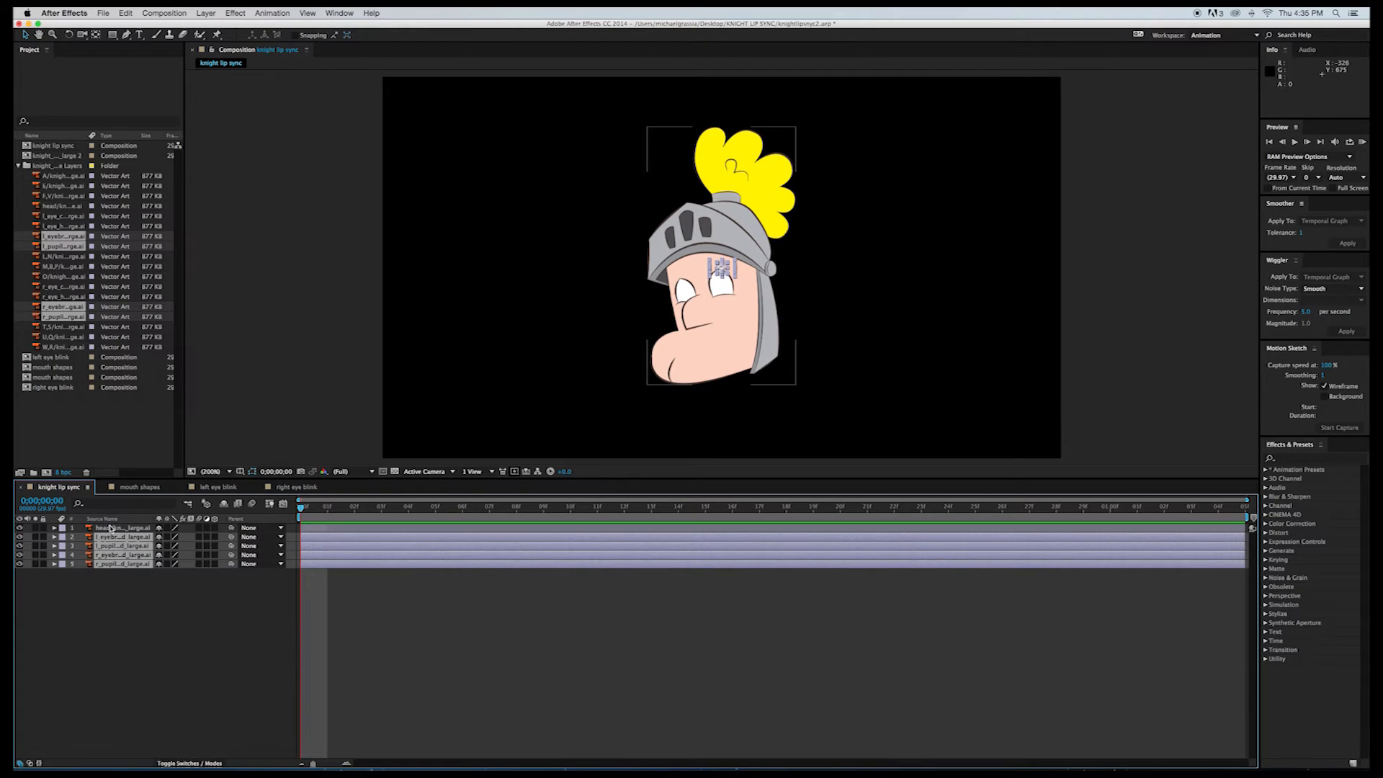
click(111, 528)
drag(111, 529, 108, 595)
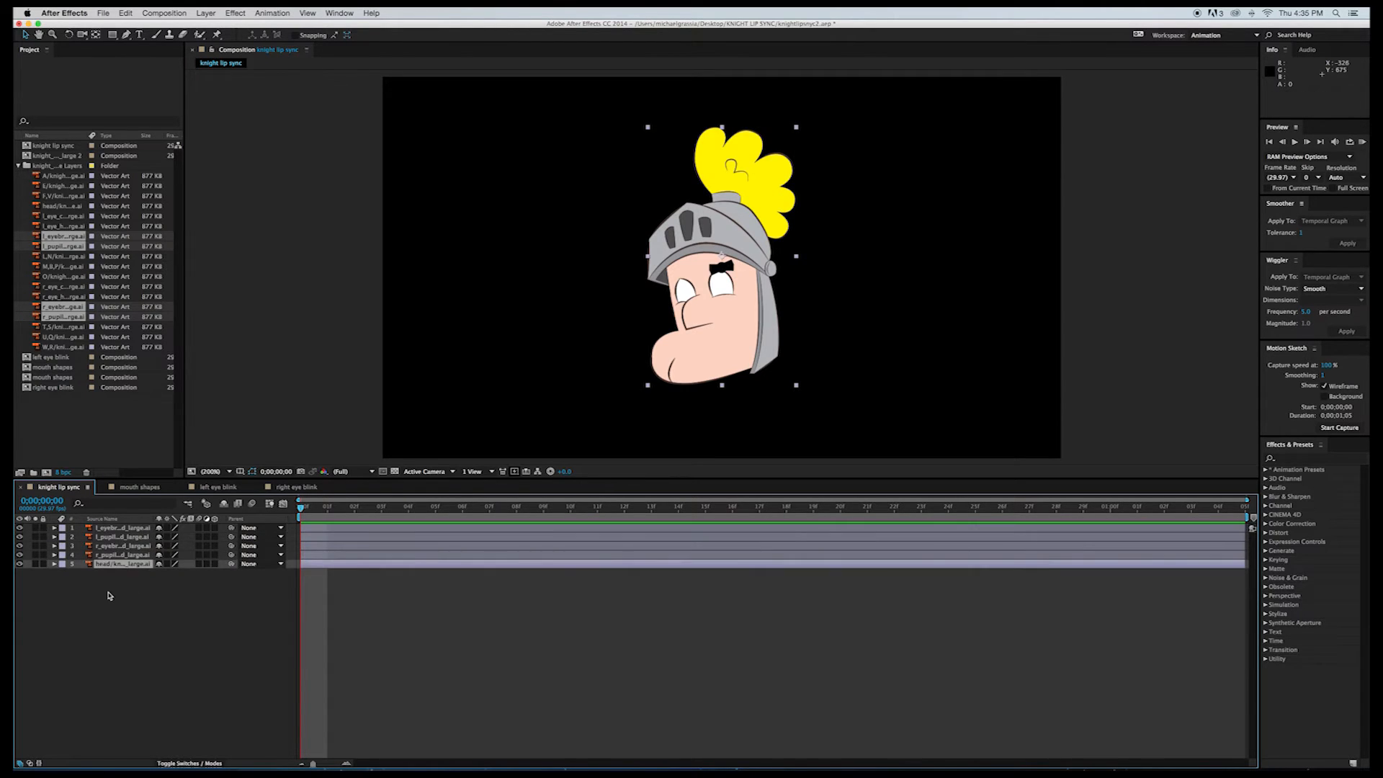
Step: Move the right pupil into the white of the right eye at about (569, 406) and the right eyebrow above it at about (555, 372)
click(144, 556)
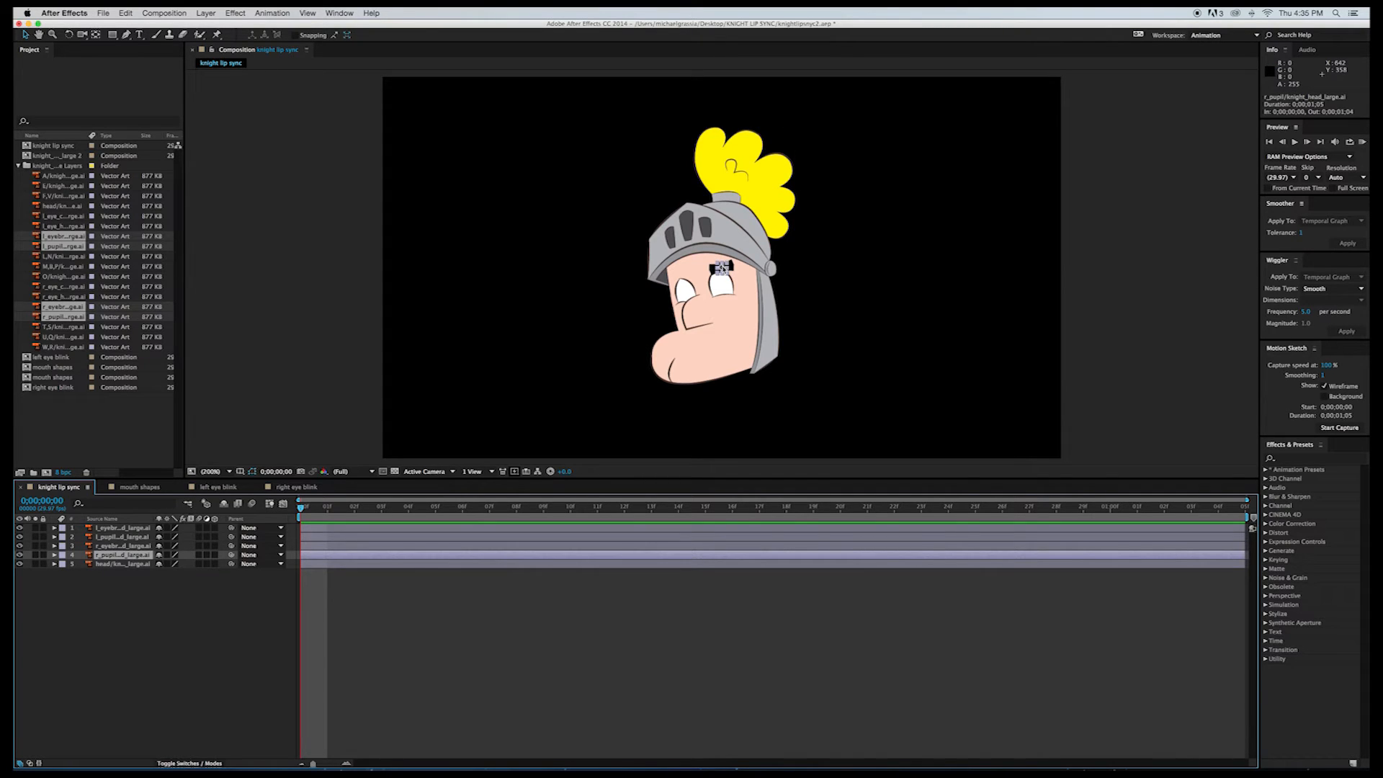
drag(721, 268, 684, 291)
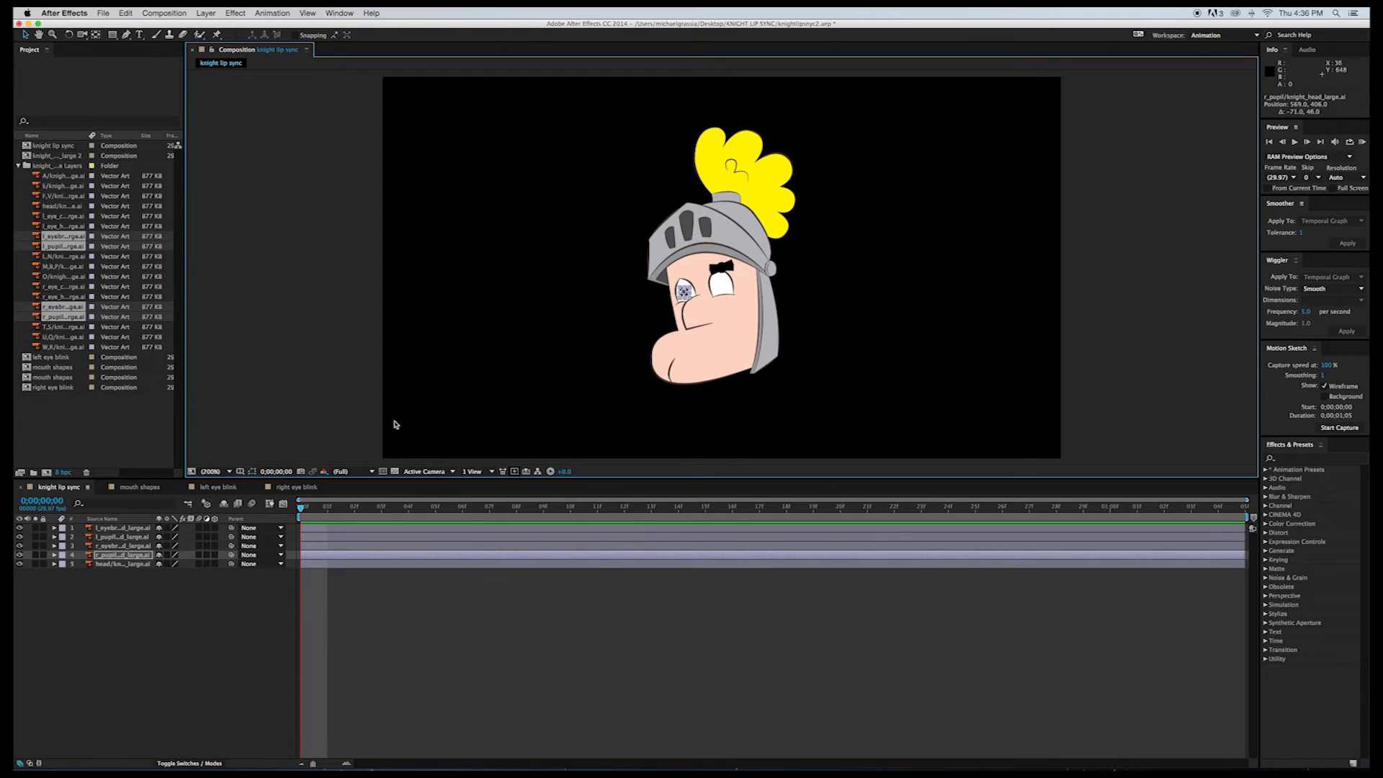
click(148, 545)
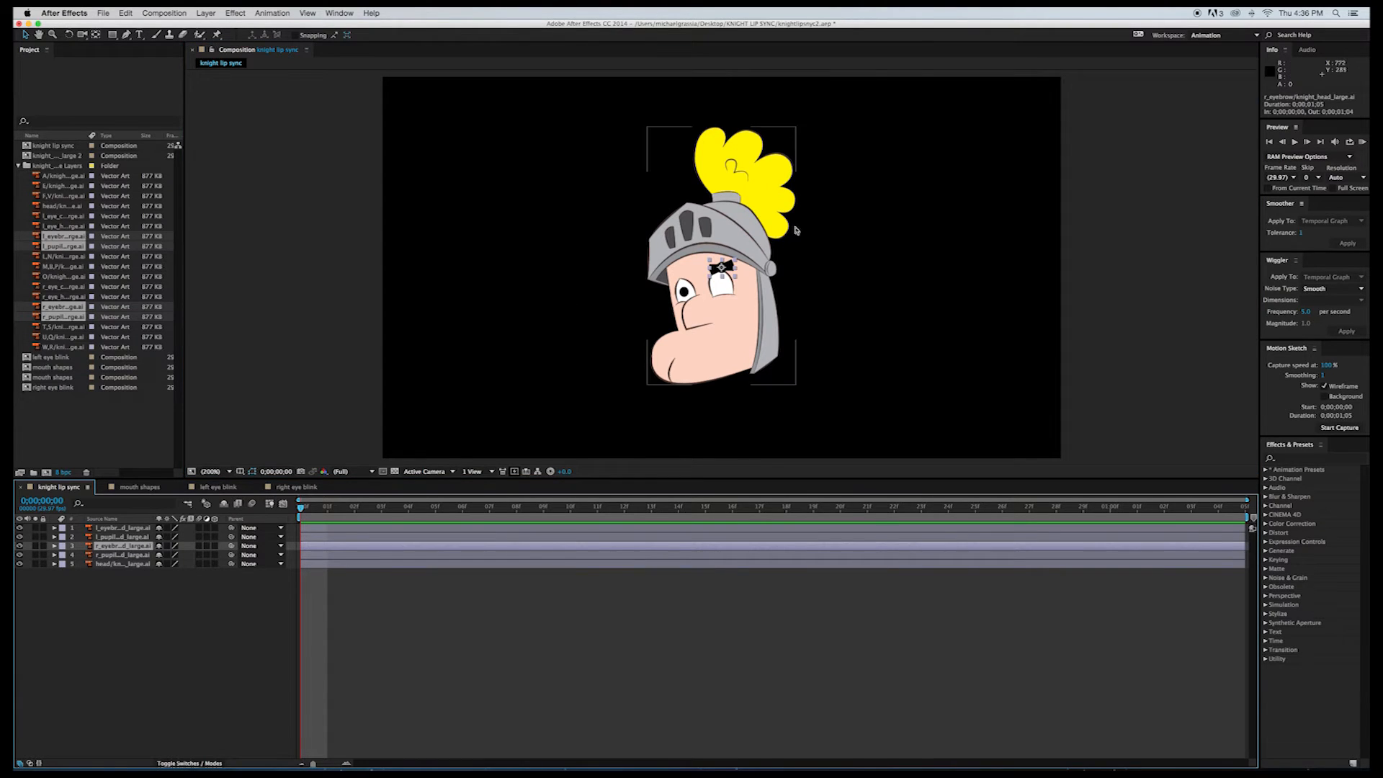
drag(722, 268, 681, 278)
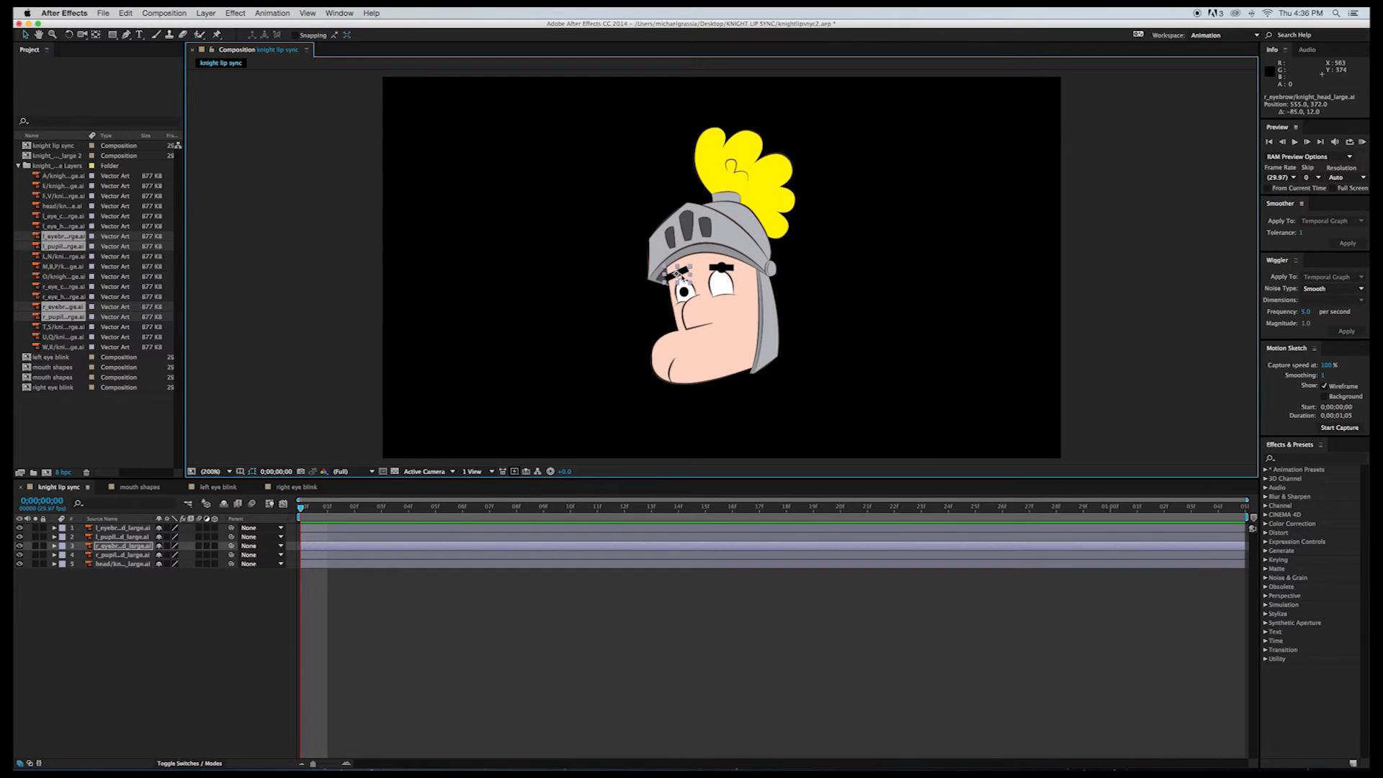
Step: Move the left pupil into the white of the left eye at about (637, 387) and adjust the left eyebrow above it
click(124, 537)
drag(721, 268, 721, 285)
click(584, 302)
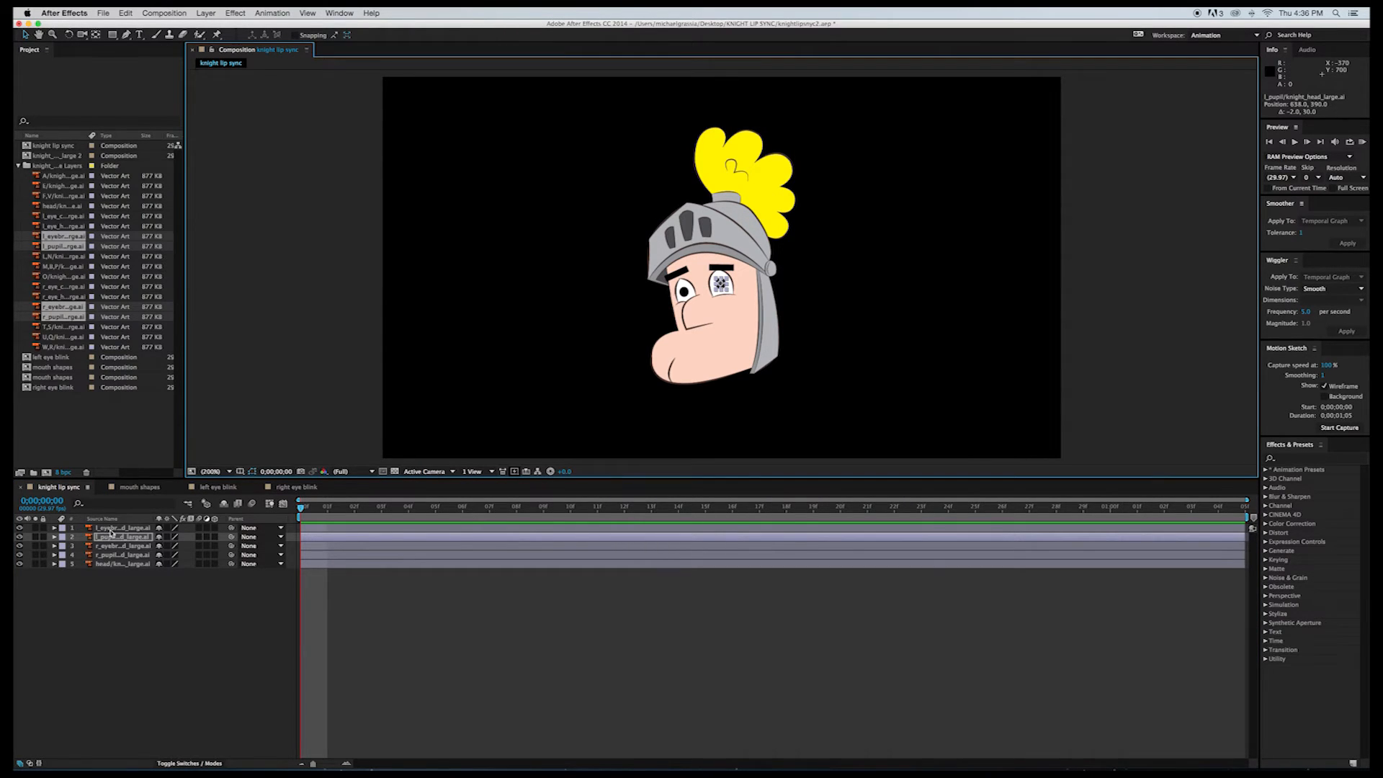
click(124, 528)
click(728, 269)
drag(728, 270, 720, 281)
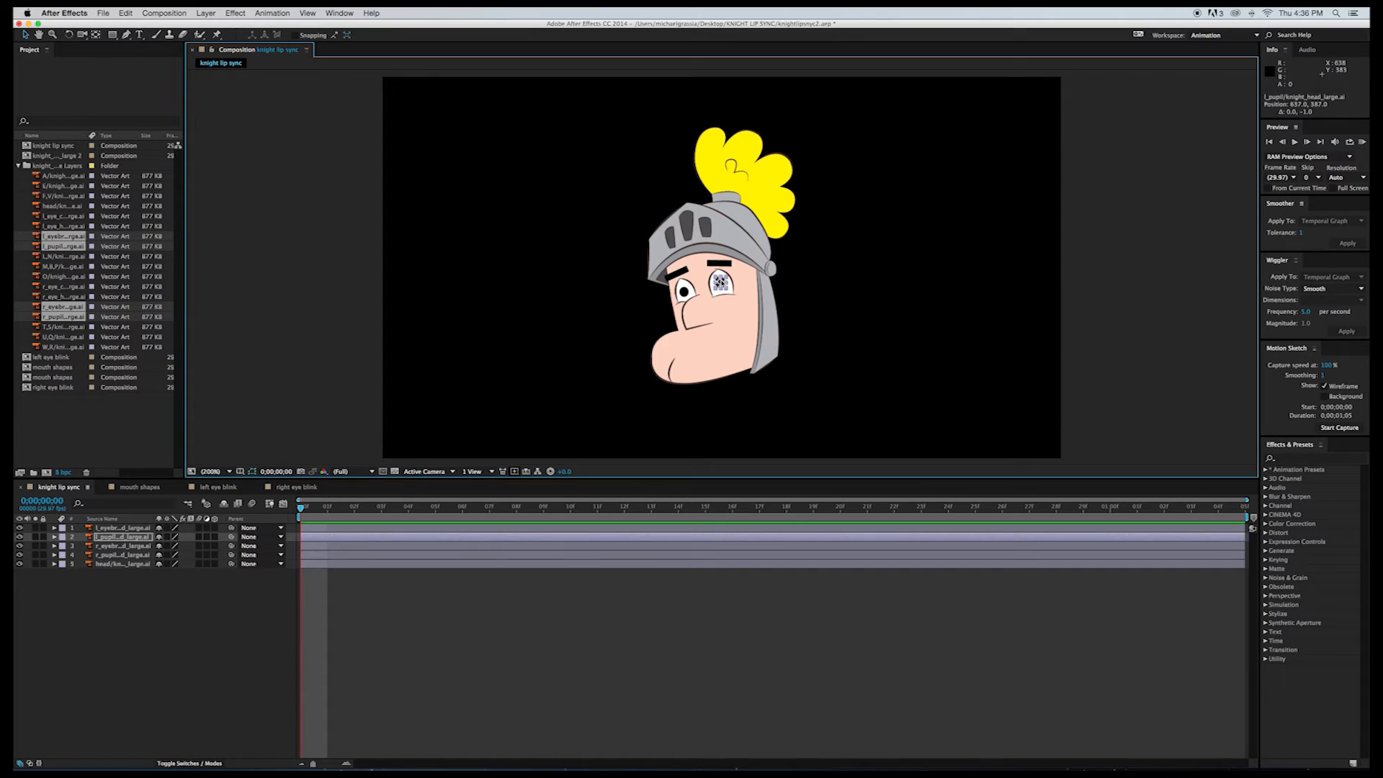
click(826, 395)
click(721, 282)
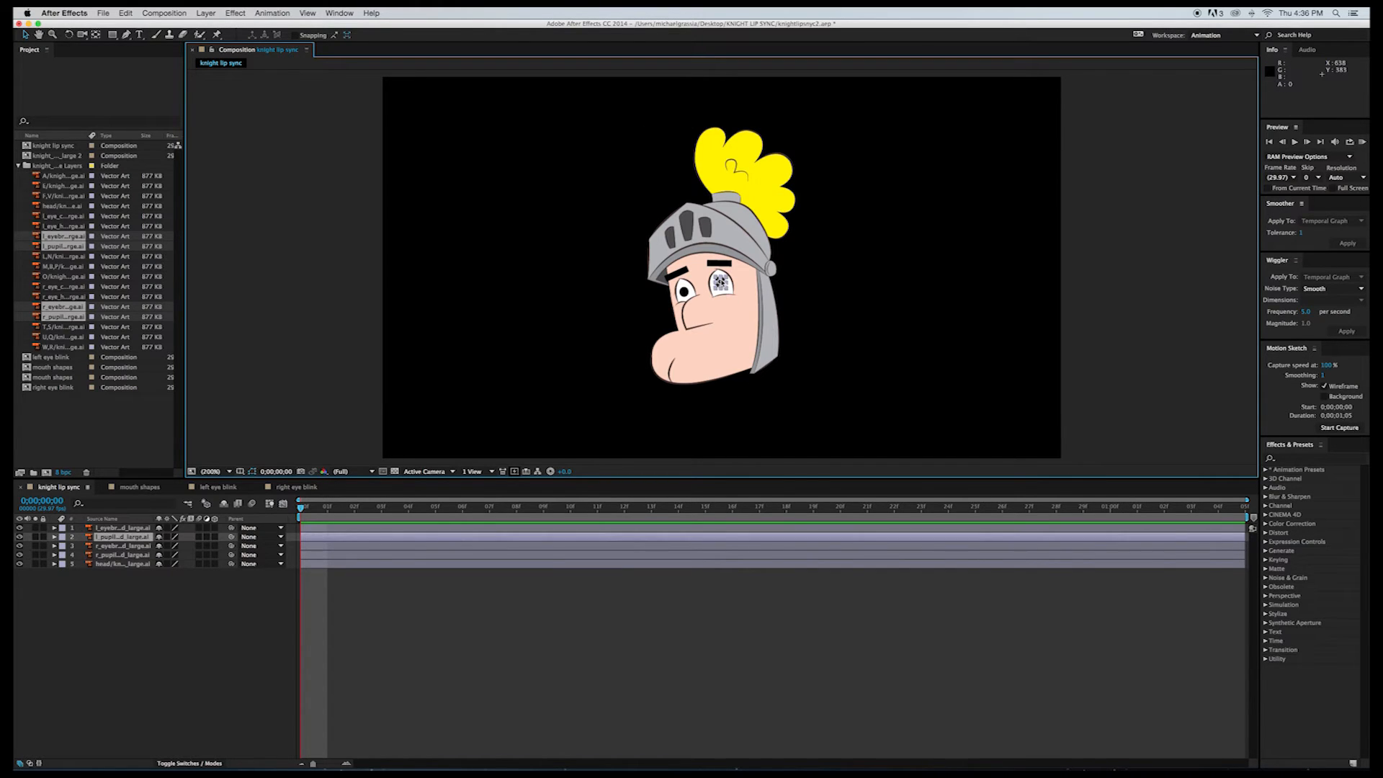
click(899, 282)
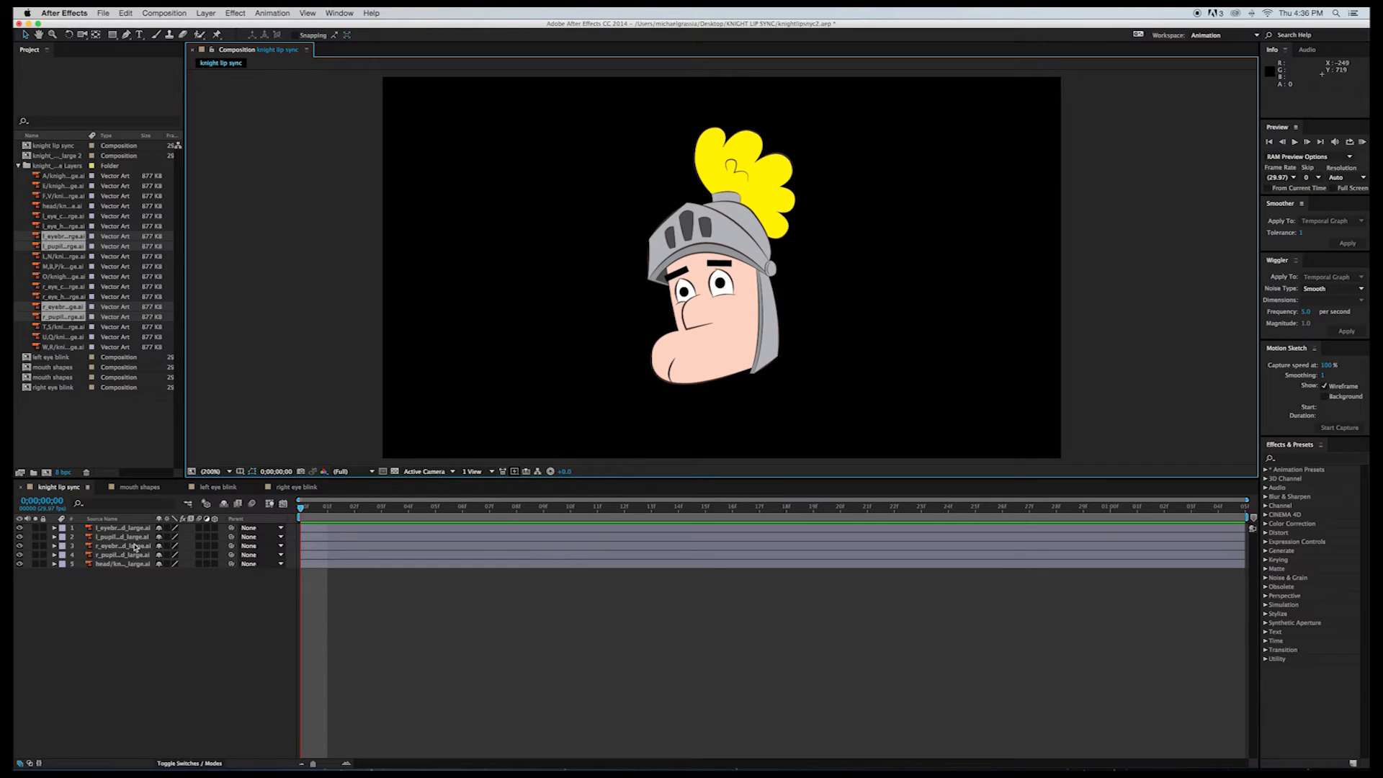
Step: Lock the head, eyebrow and pupil layers and add the right eye blink, left eye blink and mouth shapes compositions above them
drag(43, 564, 41, 527)
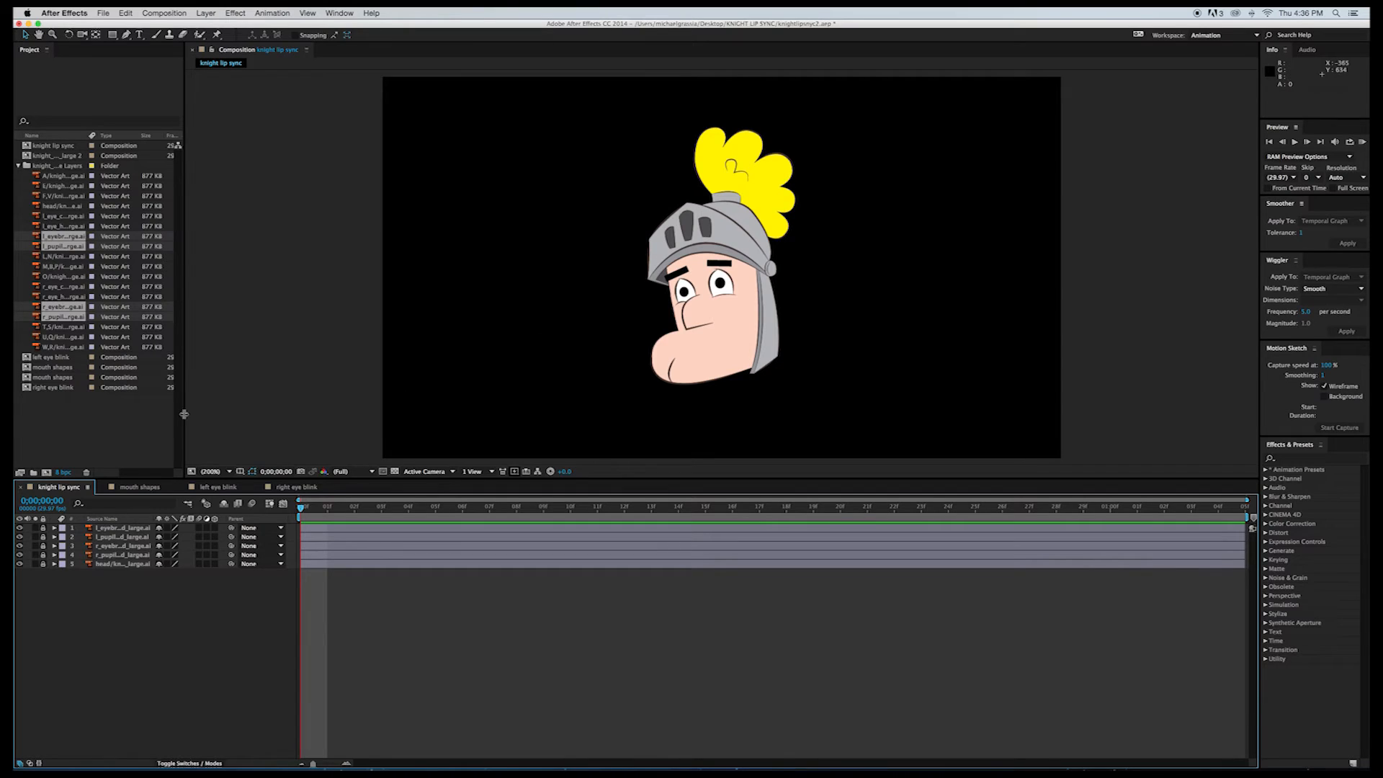
click(19, 167)
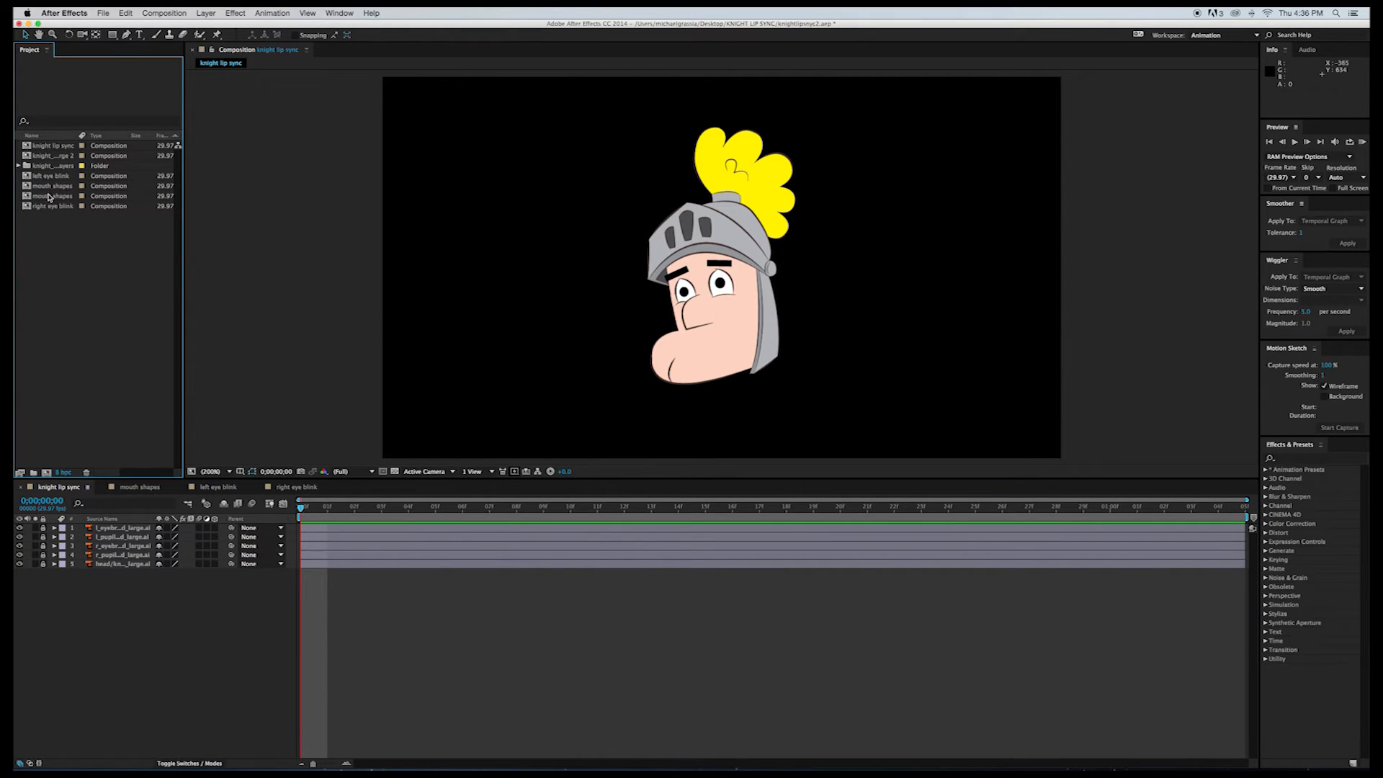
drag(52, 207, 121, 529)
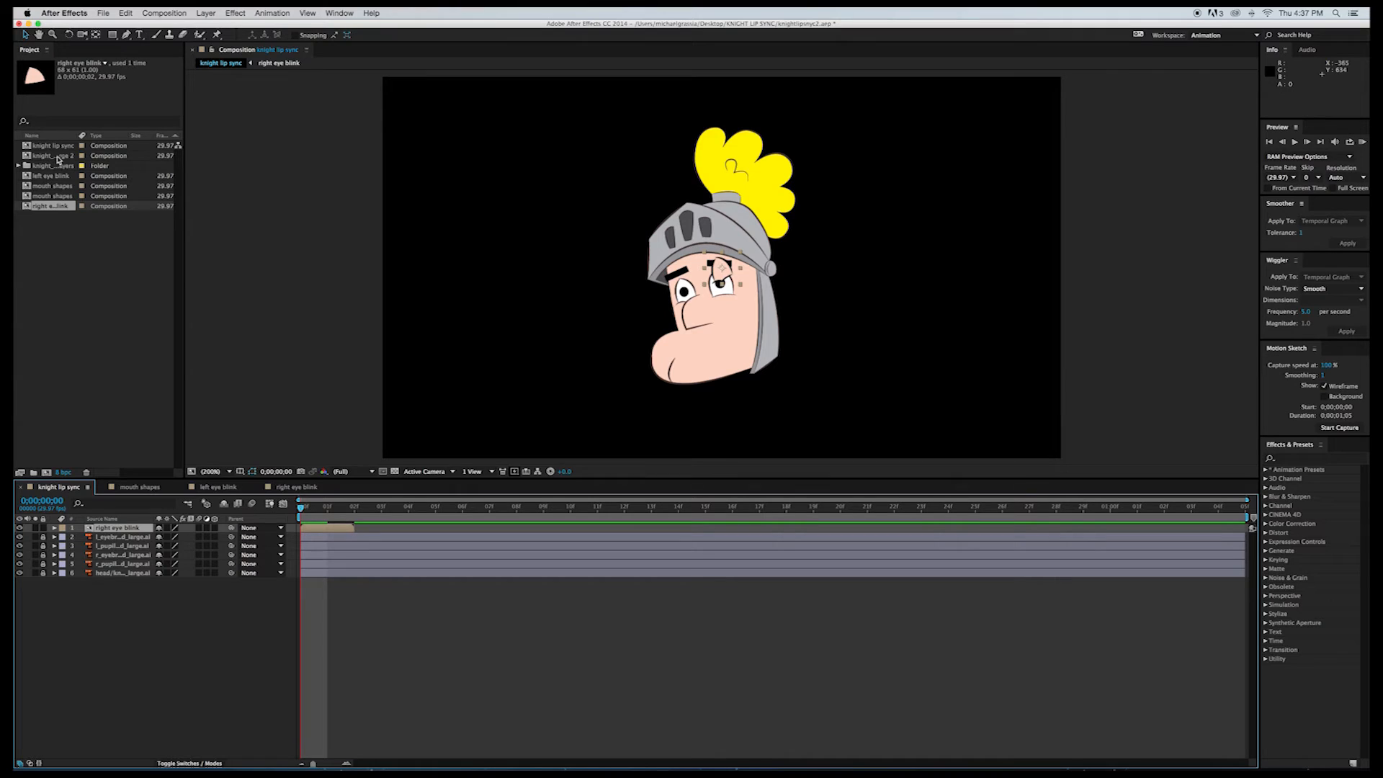
click(61, 177)
drag(61, 177, 118, 529)
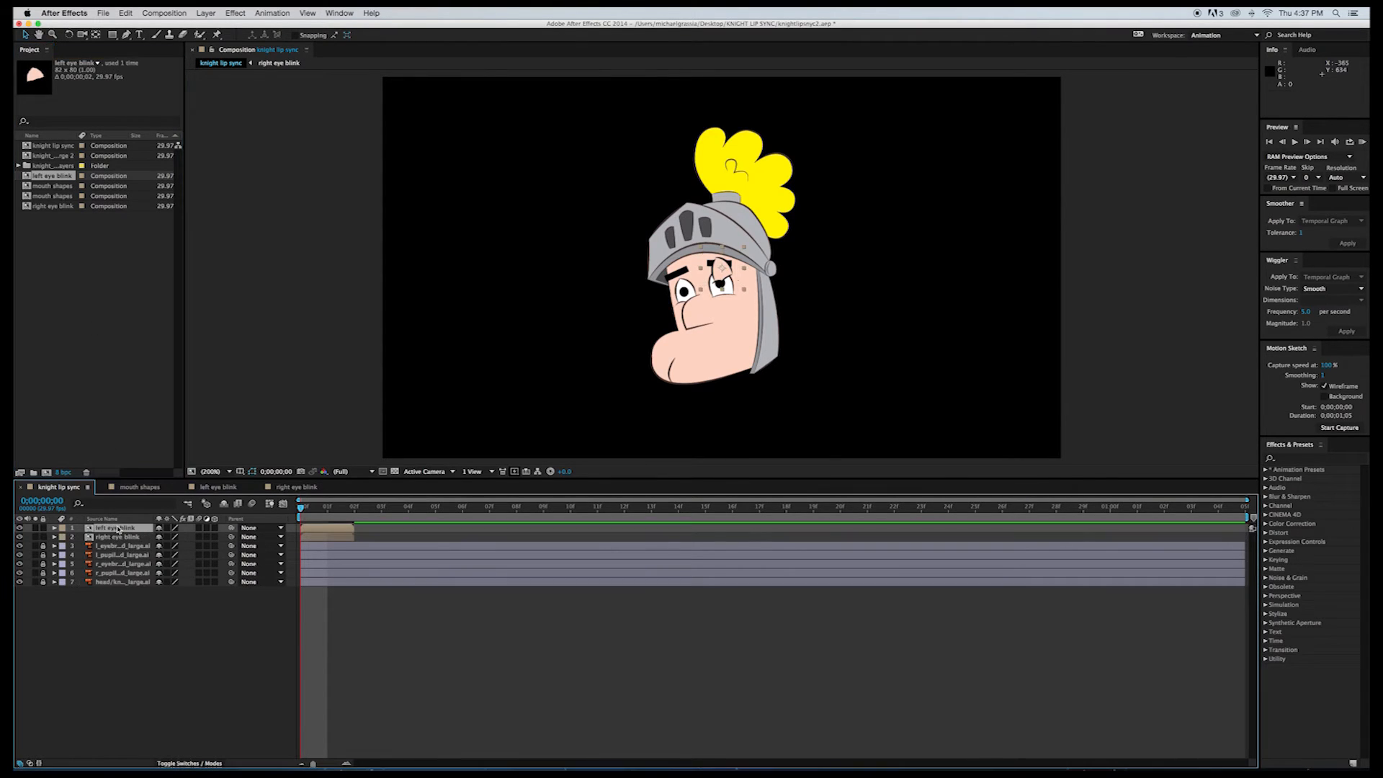
click(61, 186)
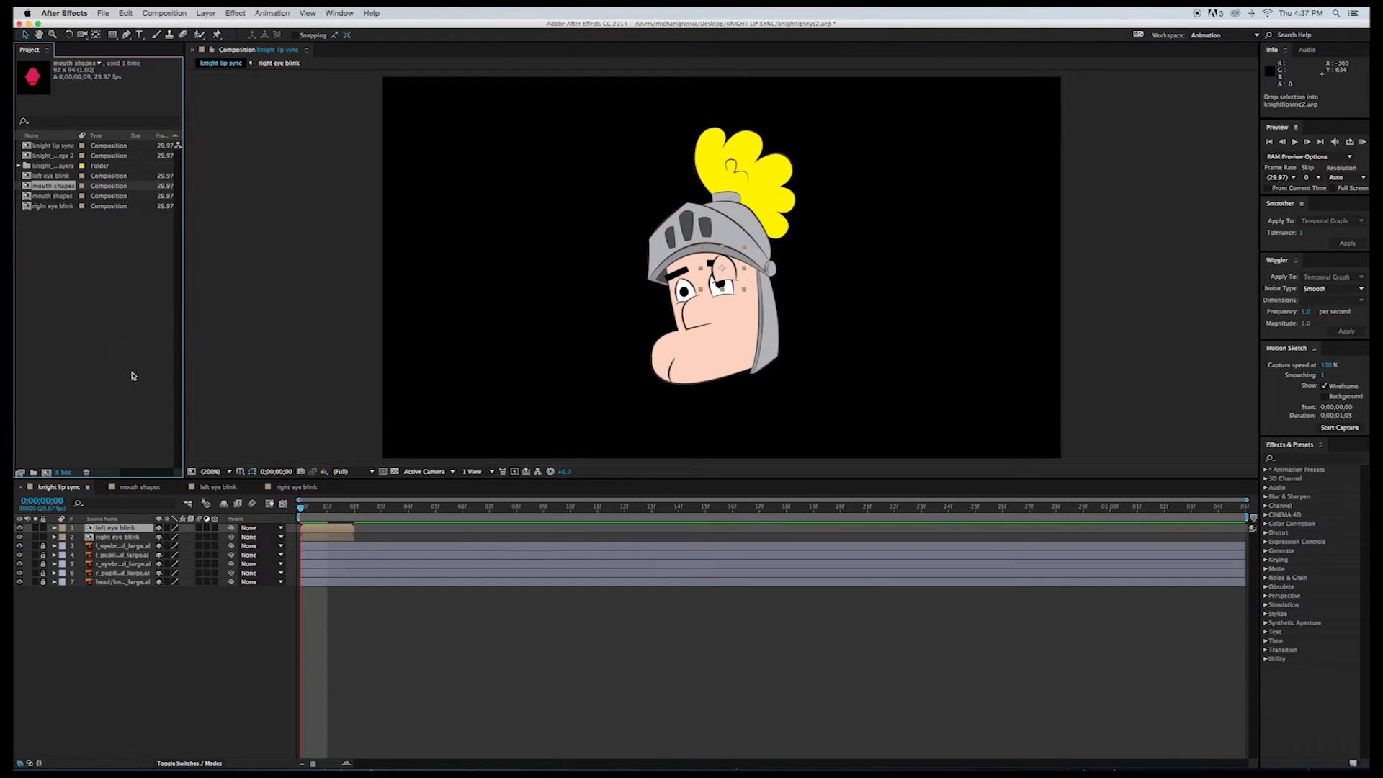
drag(127, 527, 128, 529)
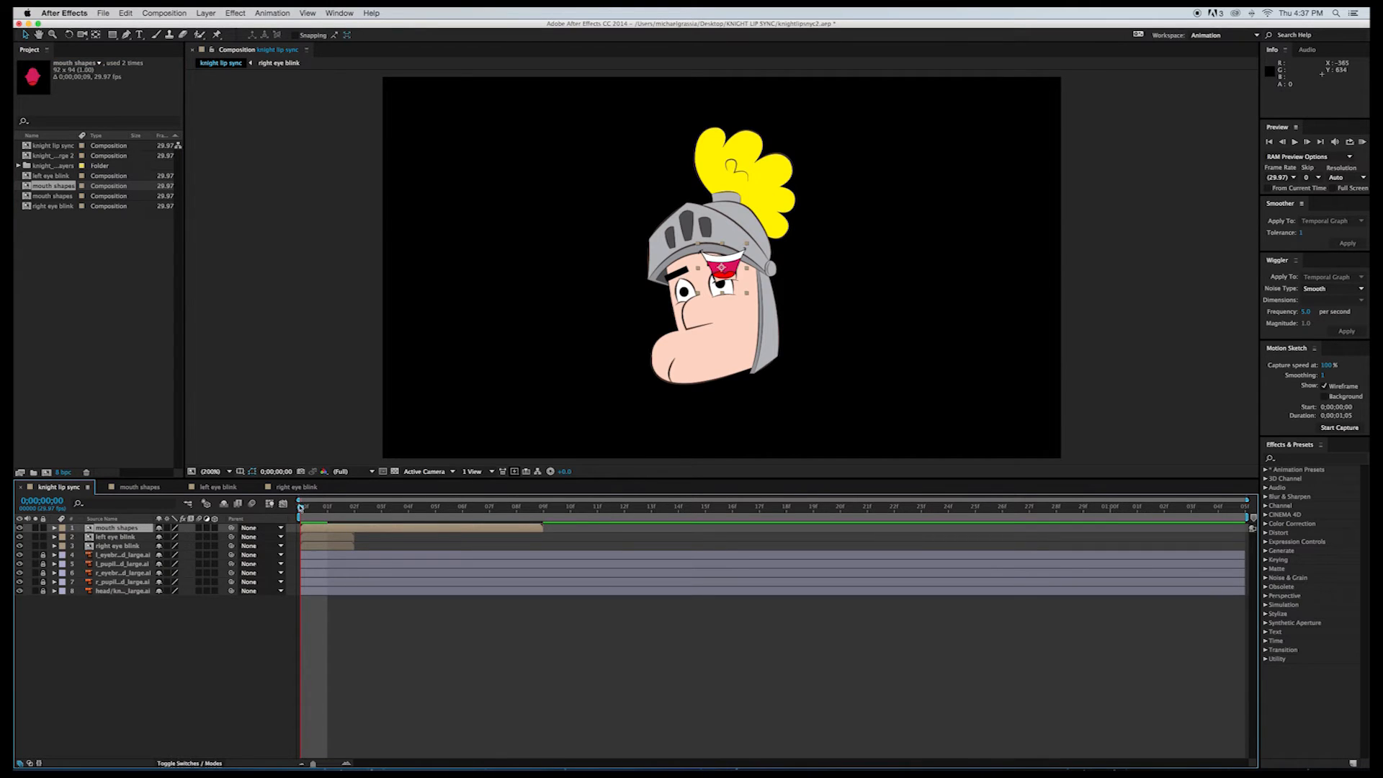
Step: Move the mouth shapes layer onto the lower face beneath the nose, at about (627, 515)
mouse_move(301, 508)
mouse_down()
mouse_move(485, 529)
mouse_move(301, 529)
mouse_up()
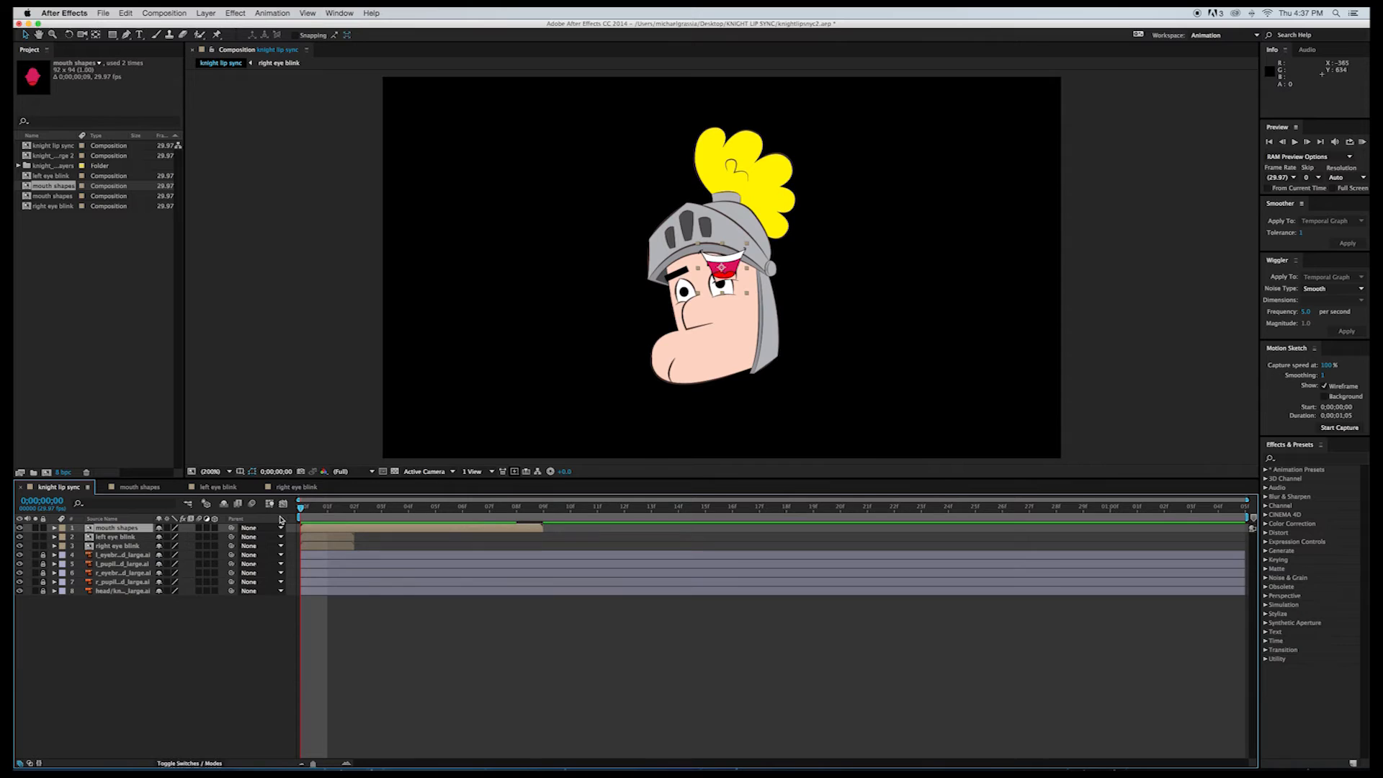
click(238, 652)
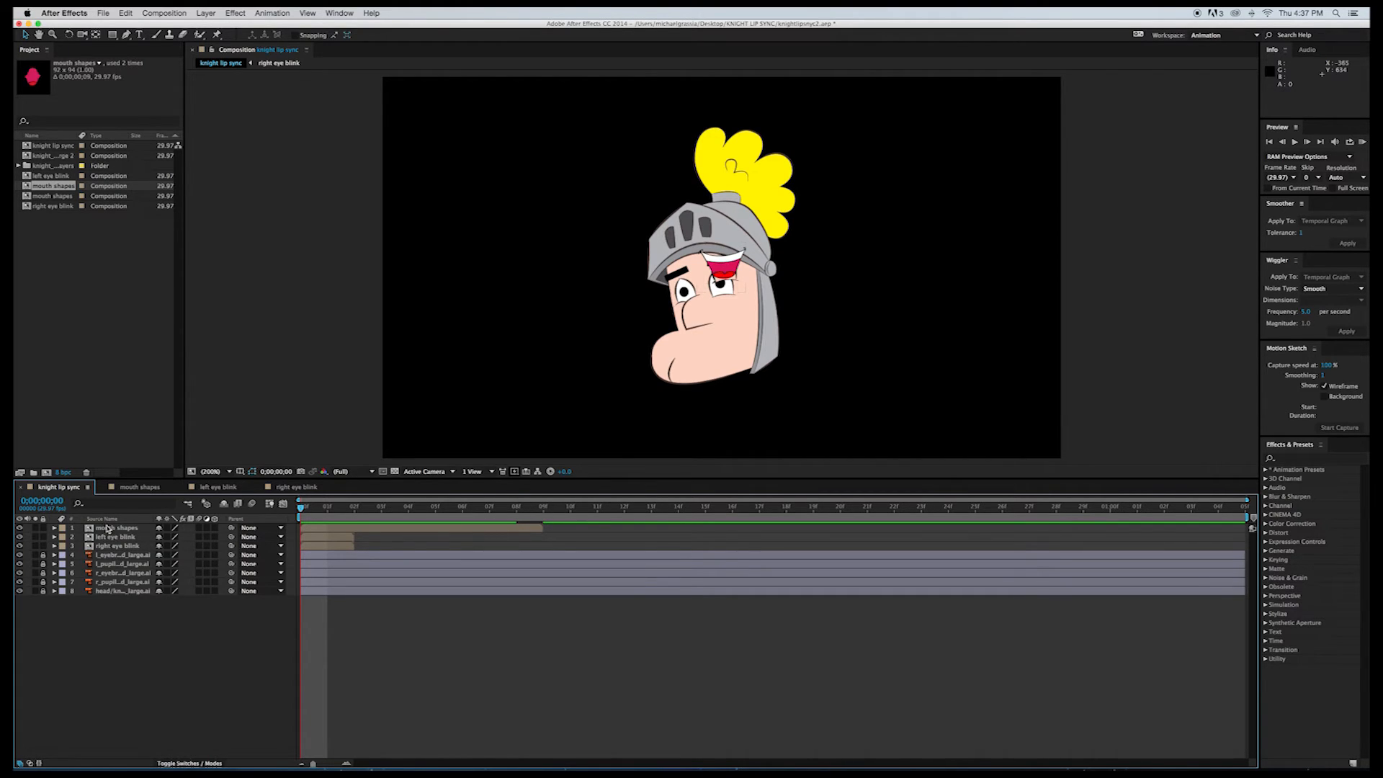
click(107, 529)
drag(733, 262, 729, 346)
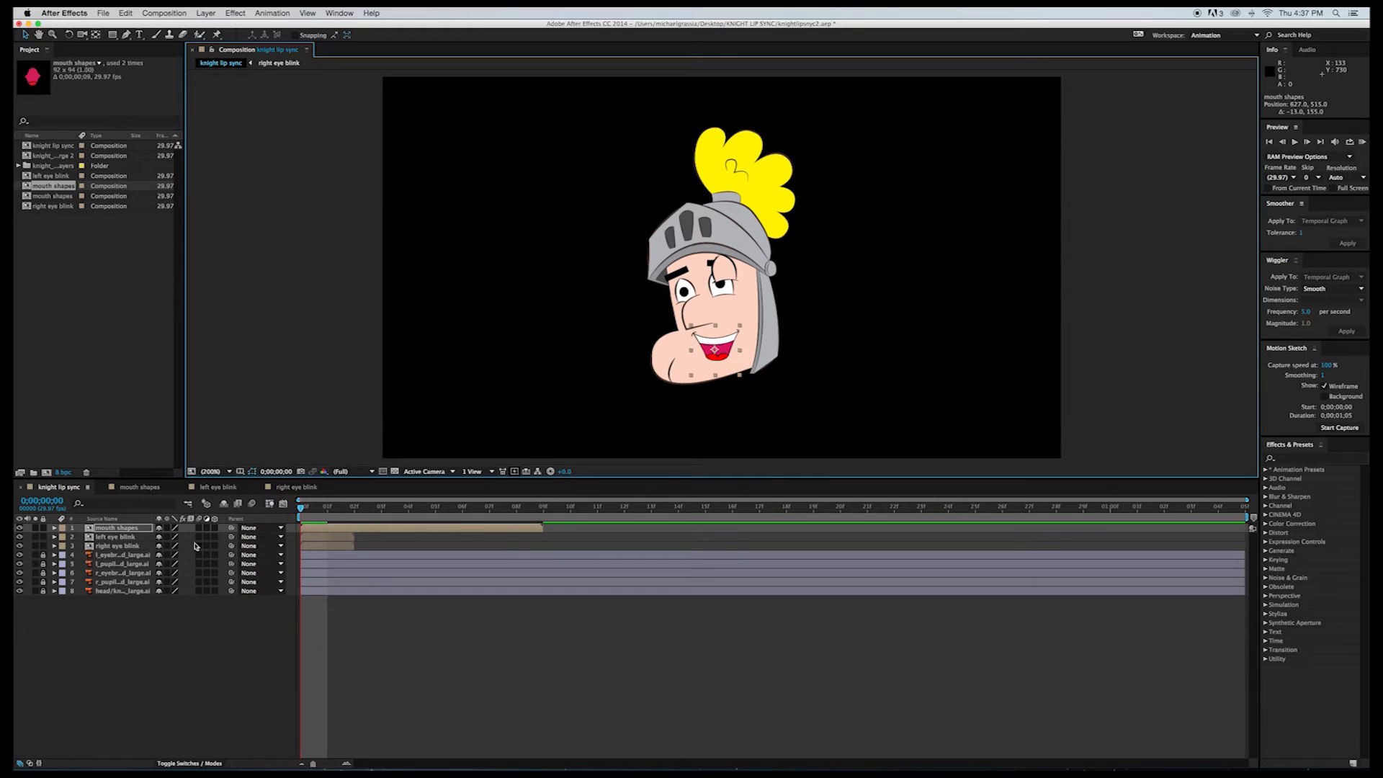
Step: Position the left eye blink layer over the left eye at about (635, 388) so its eyelid covers the pupil within the eye outline
click(115, 538)
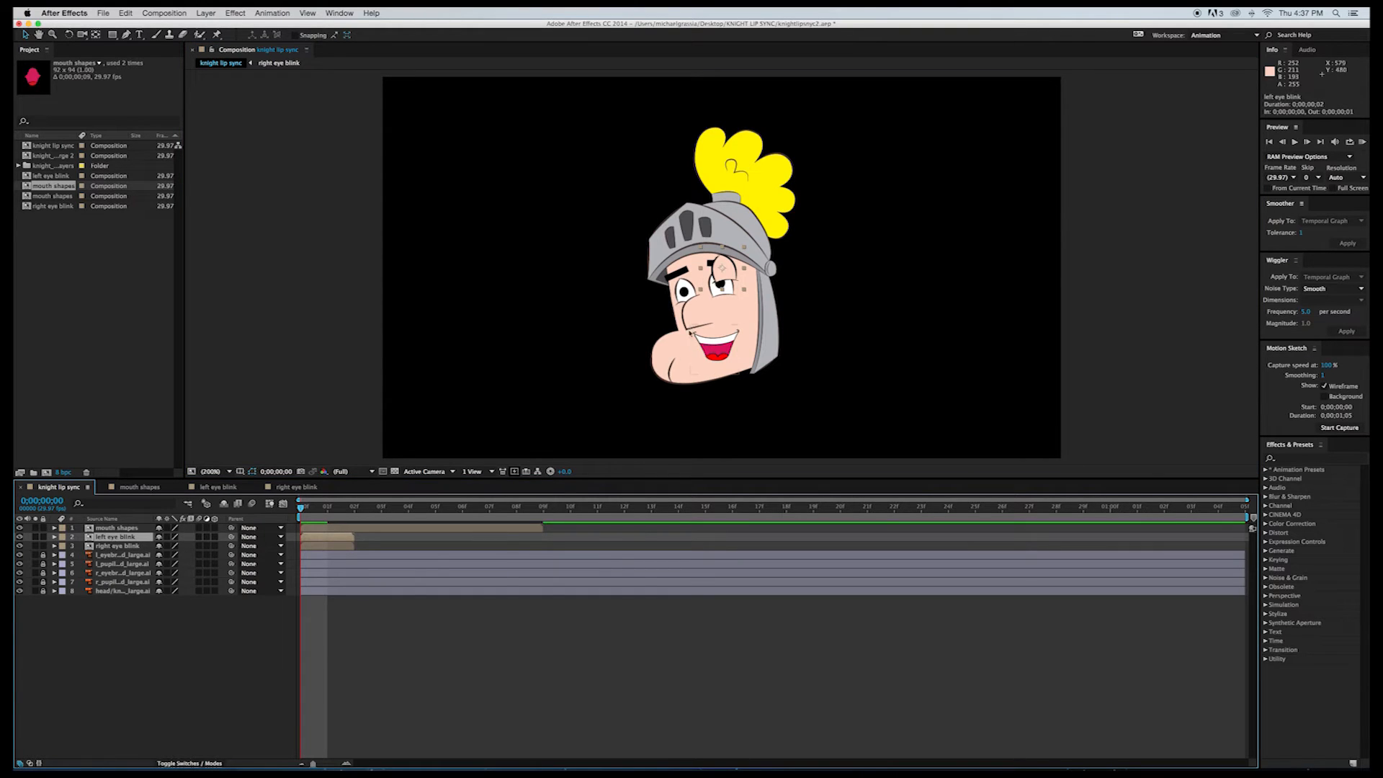
click(720, 277)
drag(720, 277, 717, 291)
key(Return)
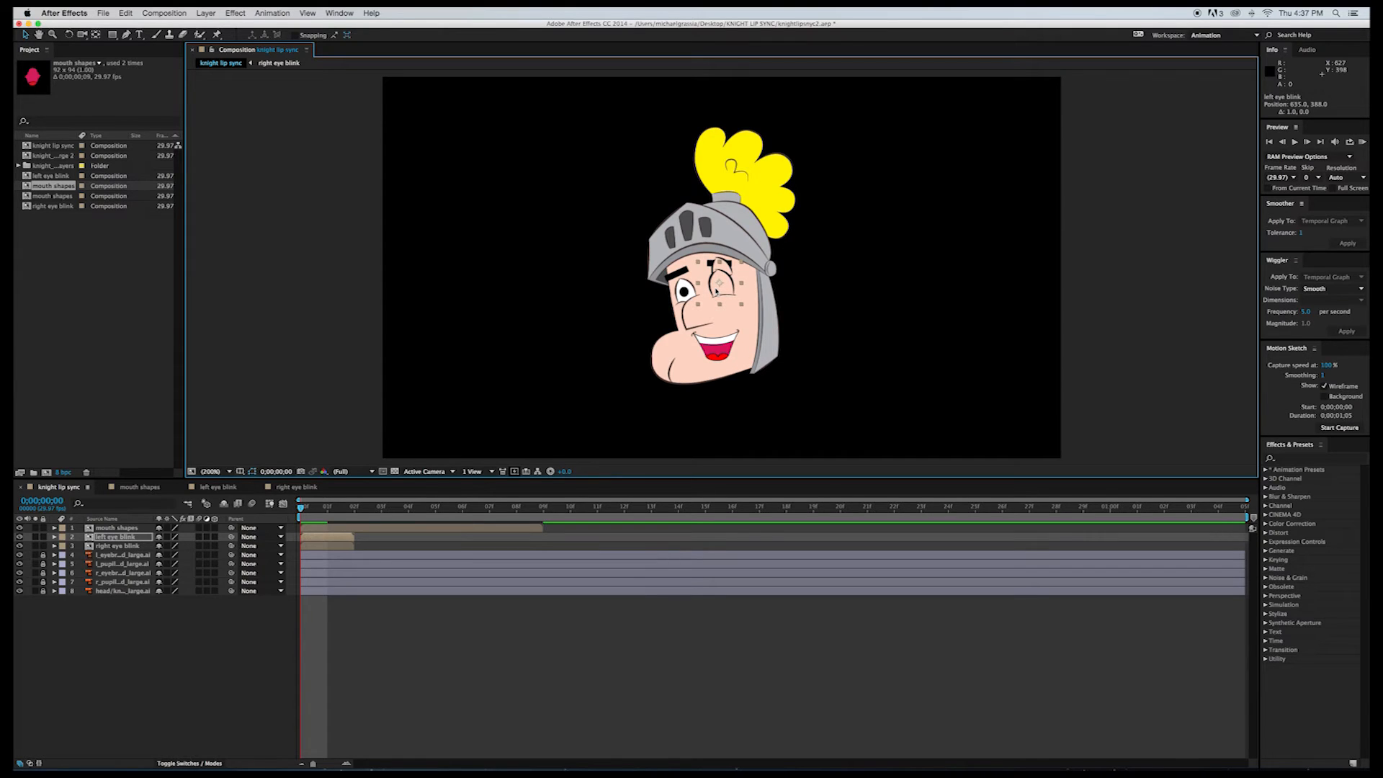
click(742, 315)
click(723, 306)
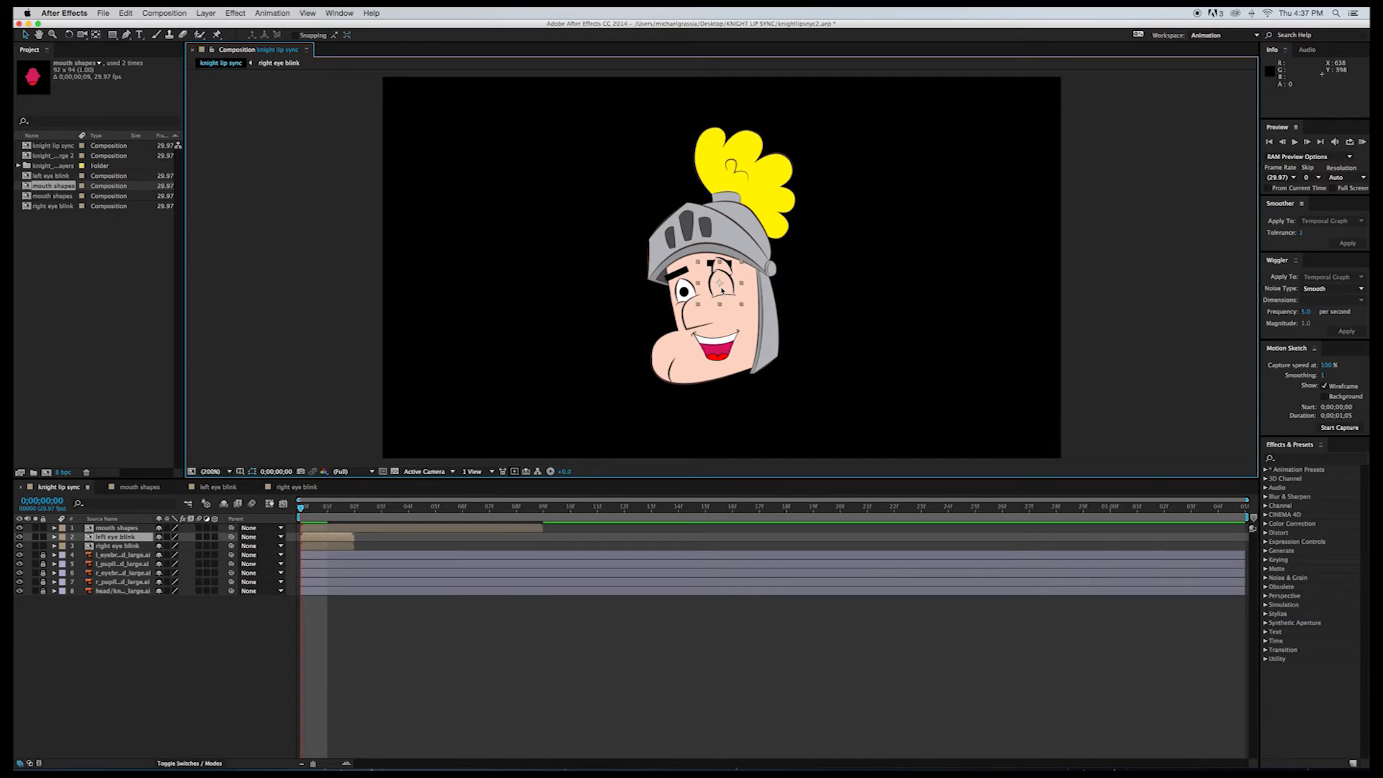
click(722, 307)
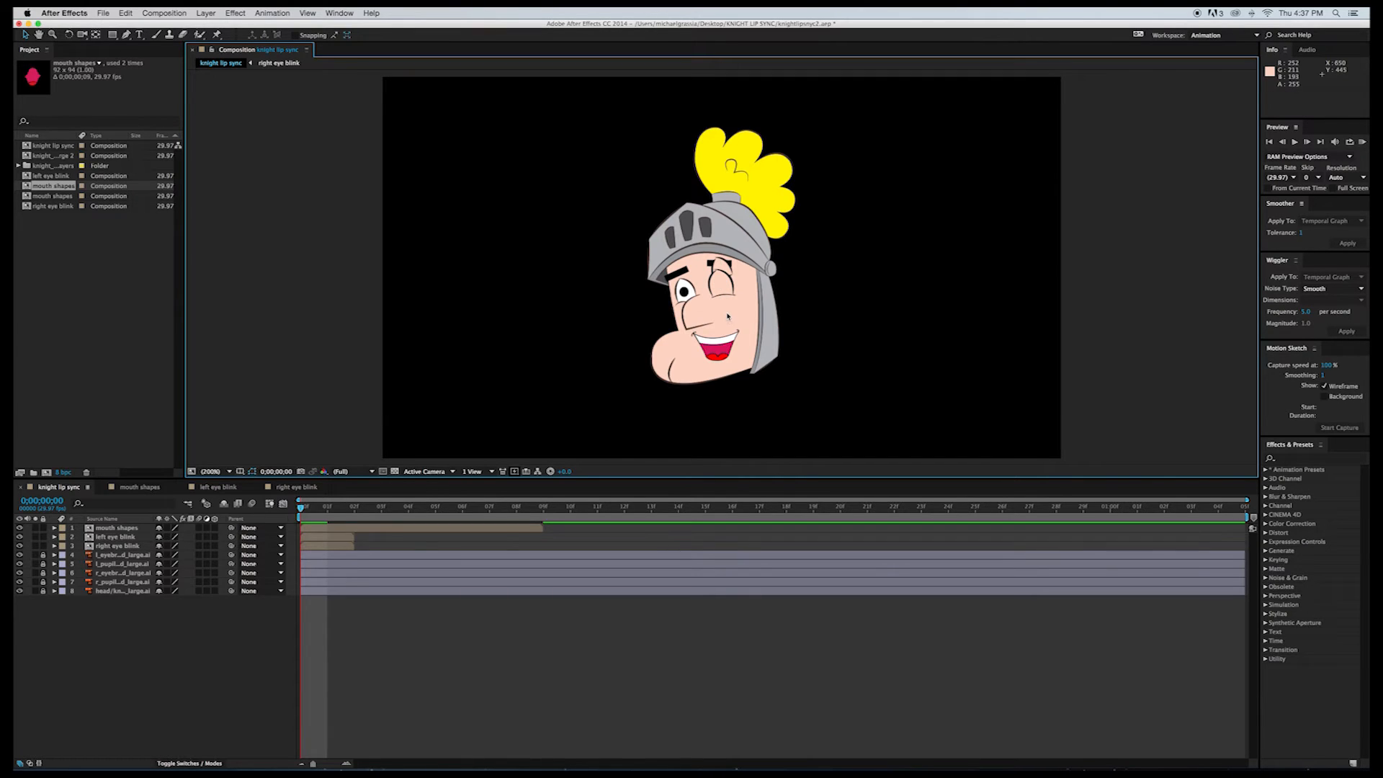
click(720, 280)
click(718, 321)
Step: Position the right eye blink layer over the right eye and nudge it until its eyelid fits the eye outline
click(142, 546)
drag(724, 276, 689, 289)
key(Return)
key(Down)
key(Down)
key(Left)
key(Left)
key(Up)
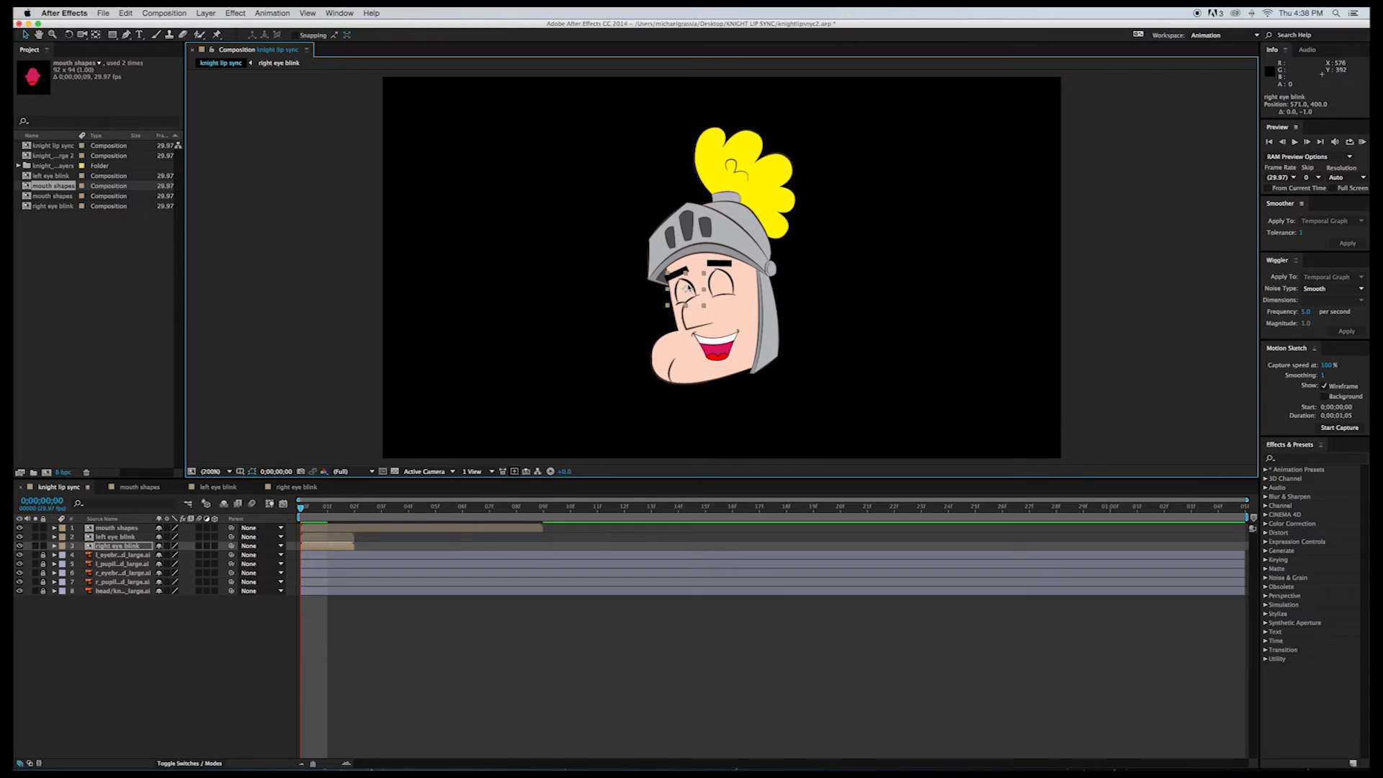
key(Right)
click(627, 311)
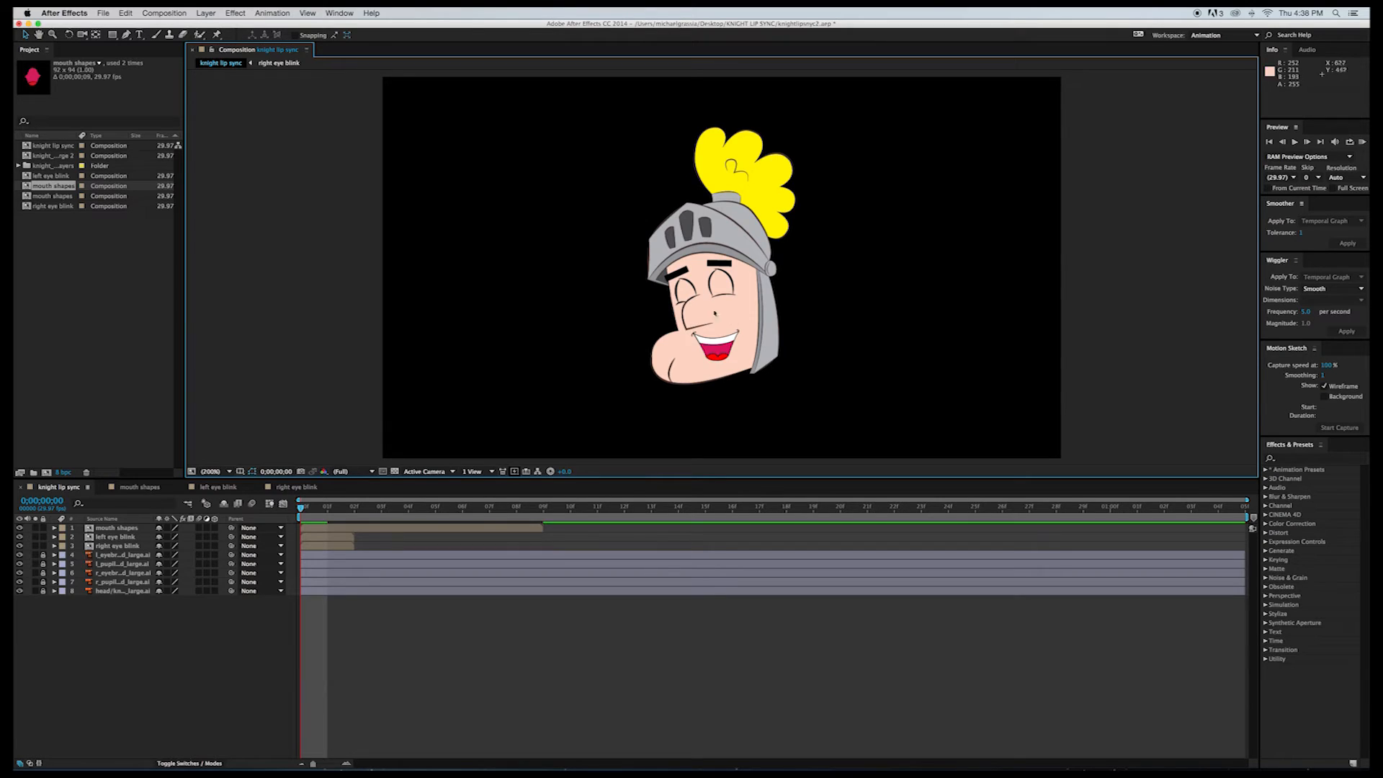
Step: Hide the head layer briefly to examine the eyelid and mouth pieces on their own, and show it again
click(20, 591)
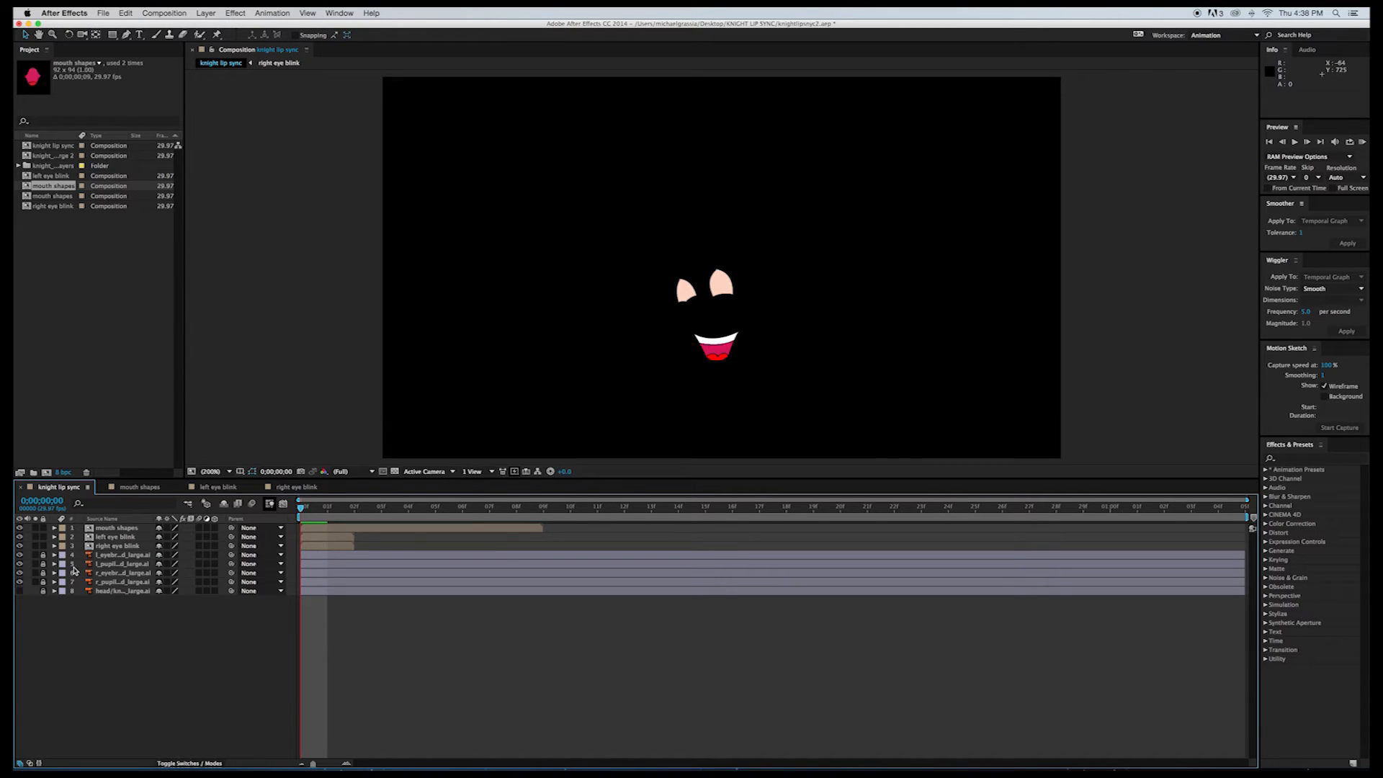
click(22, 590)
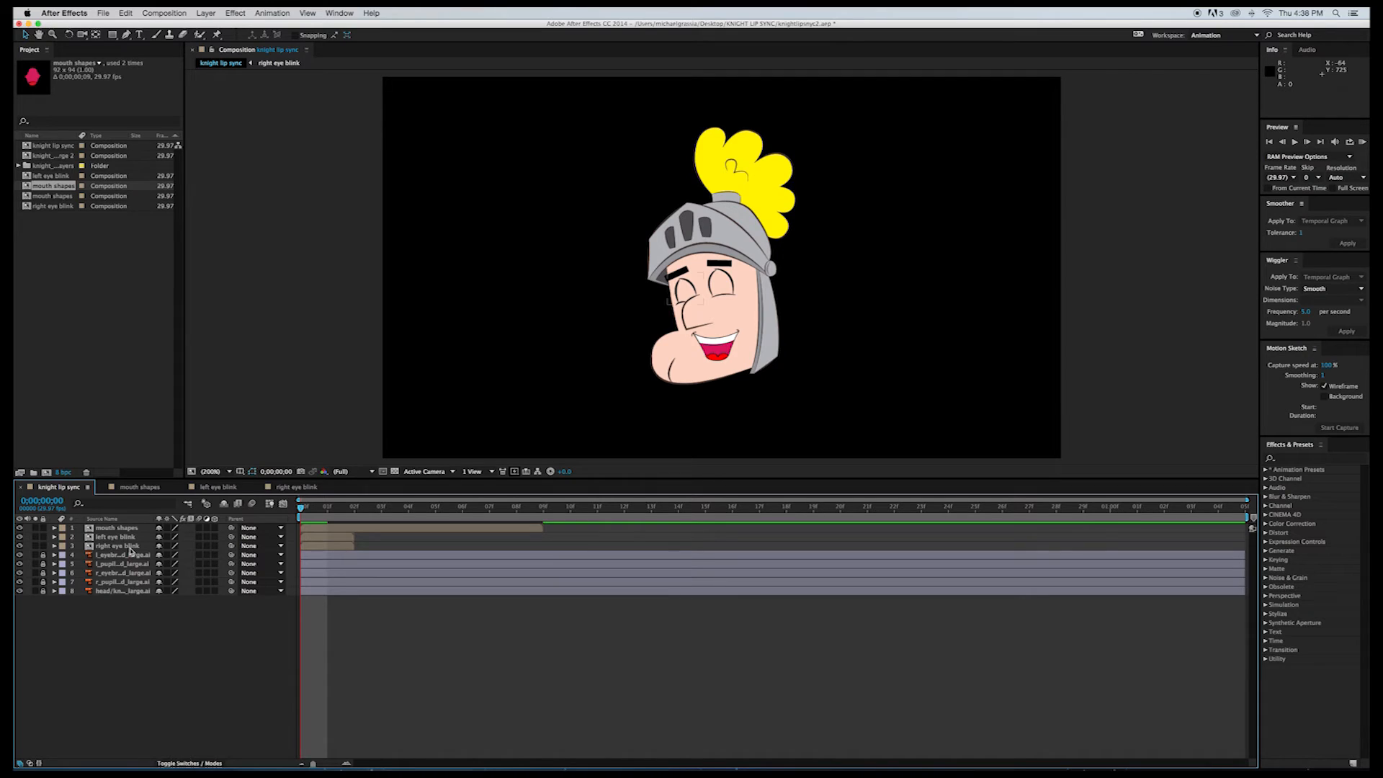
Step: Enable time remapping on the right eye blink layer
click(106, 548)
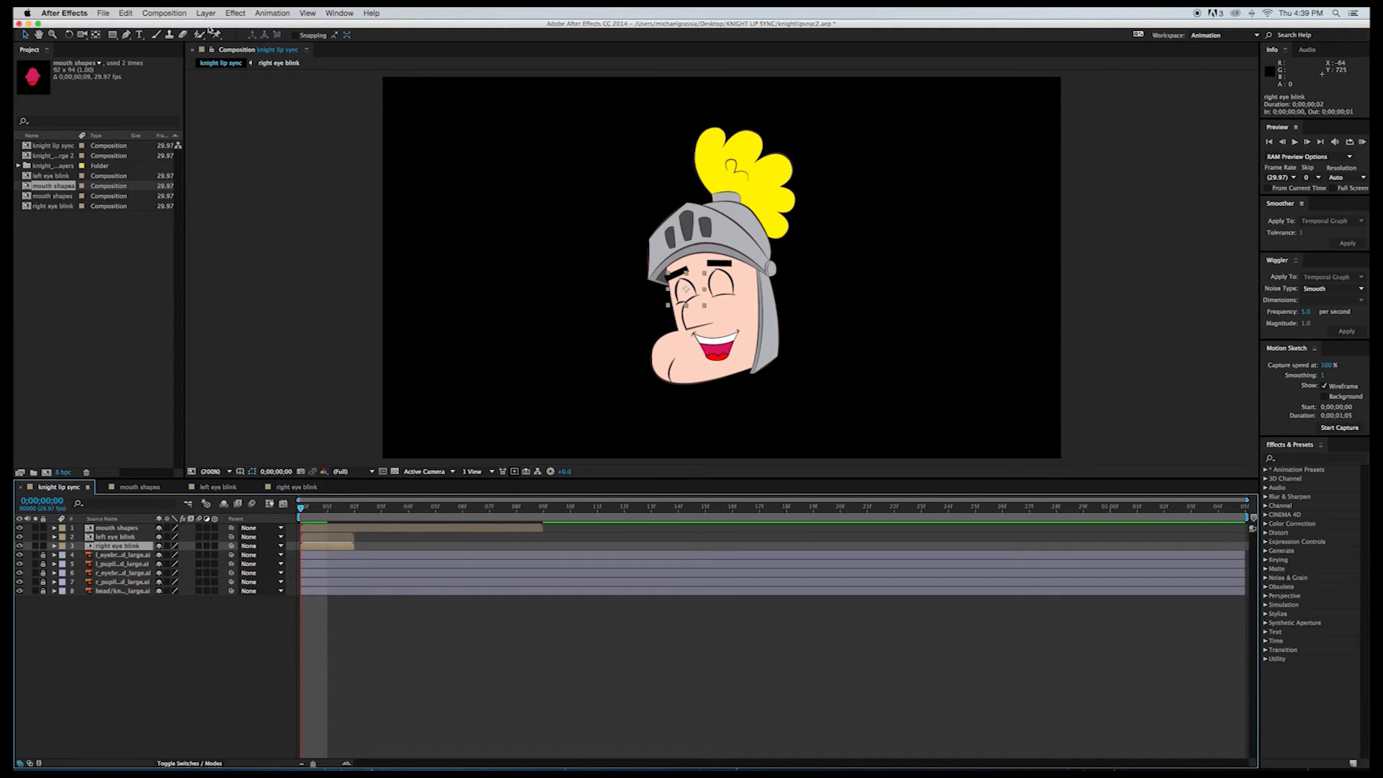
click(235, 14)
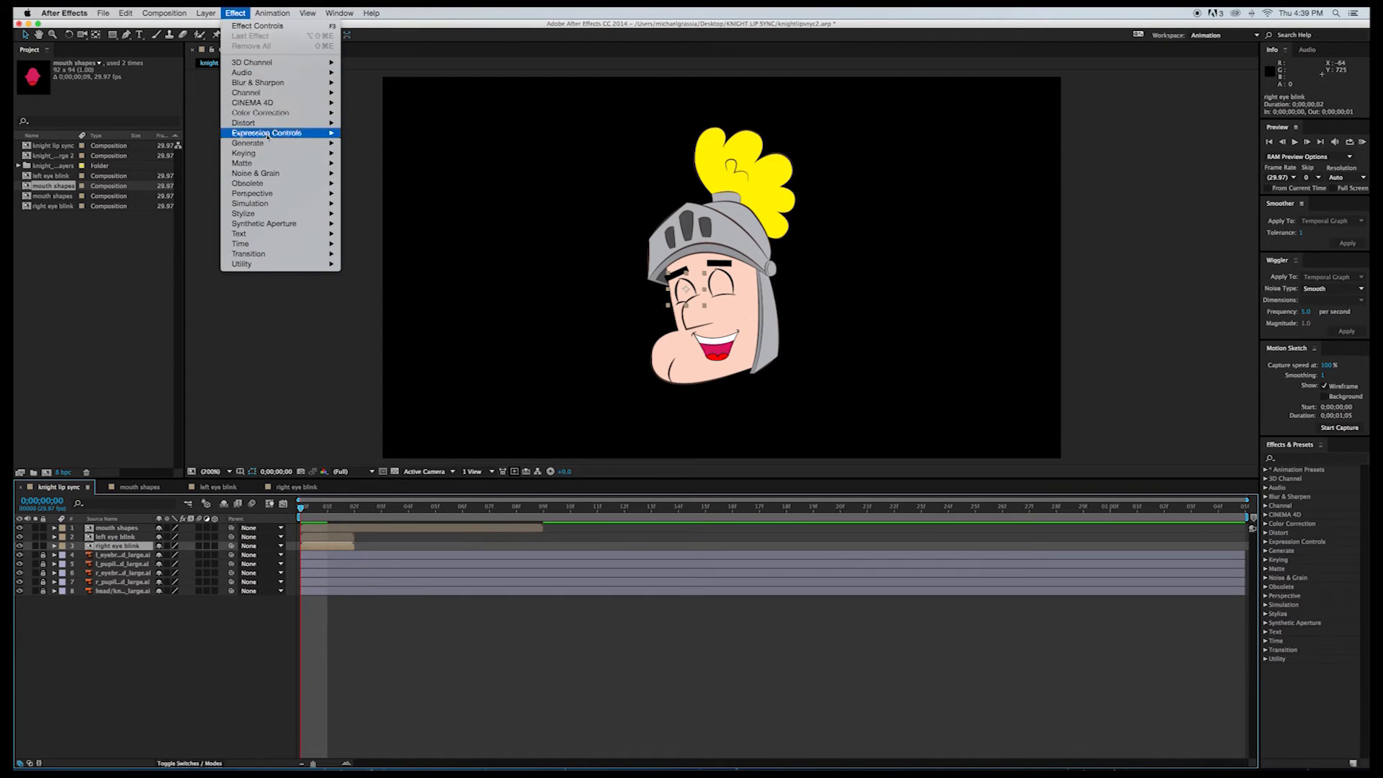
mouse_move(284, 245)
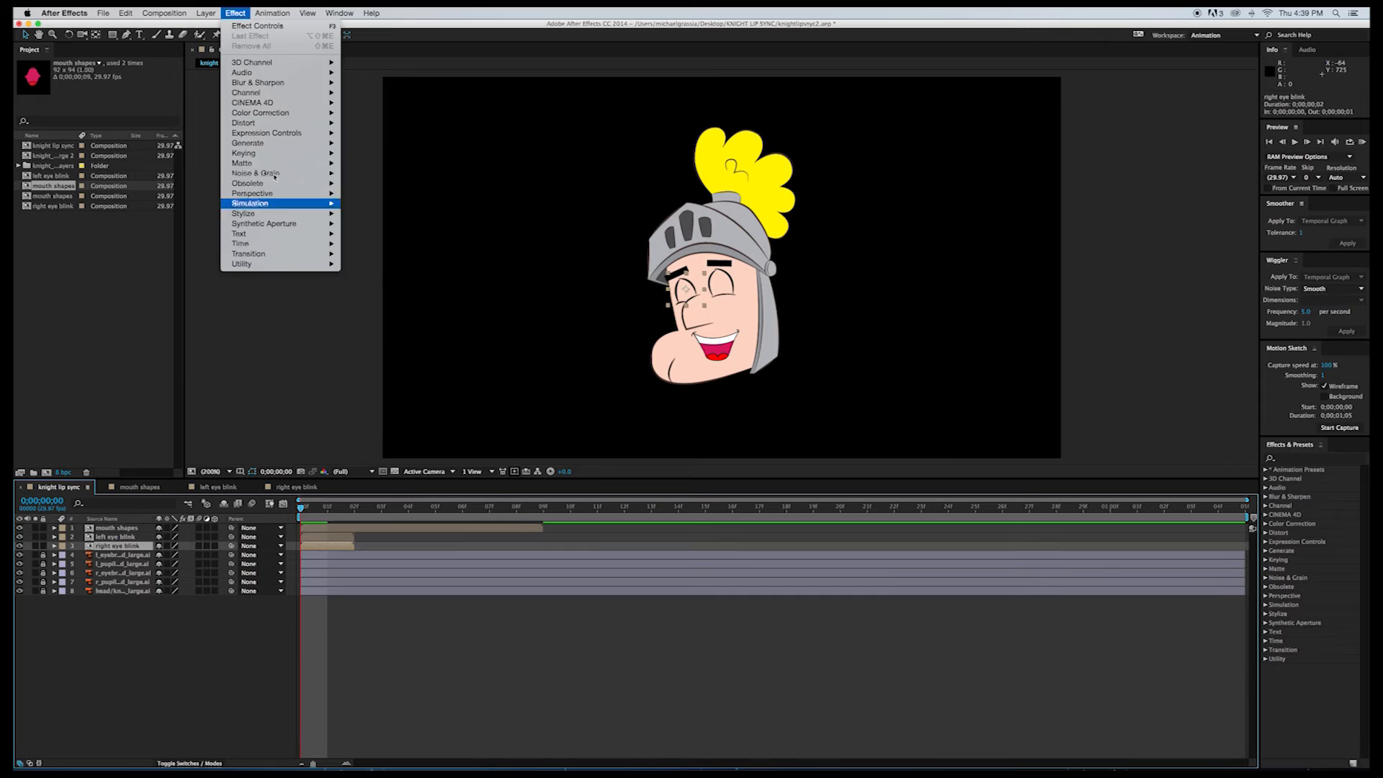
mouse_move(219, 10)
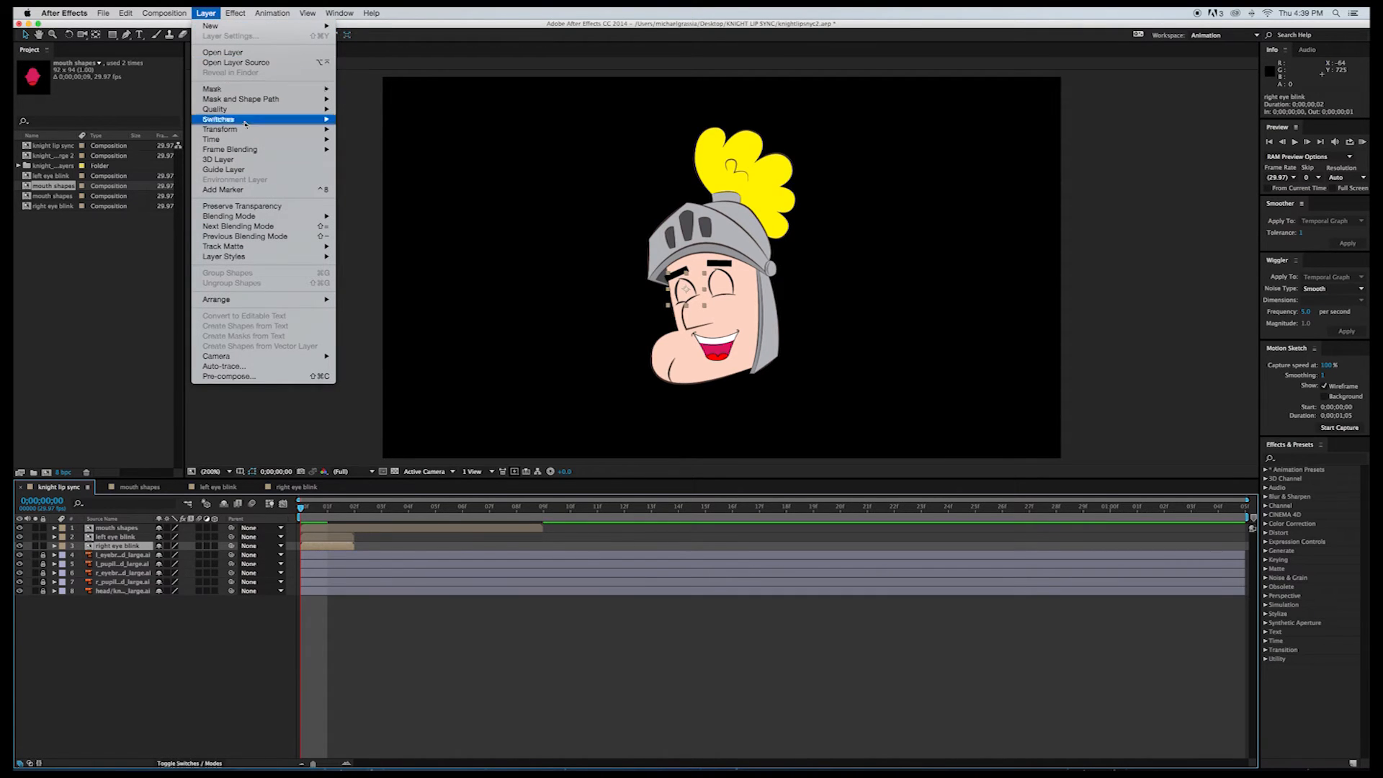
mouse_move(294, 144)
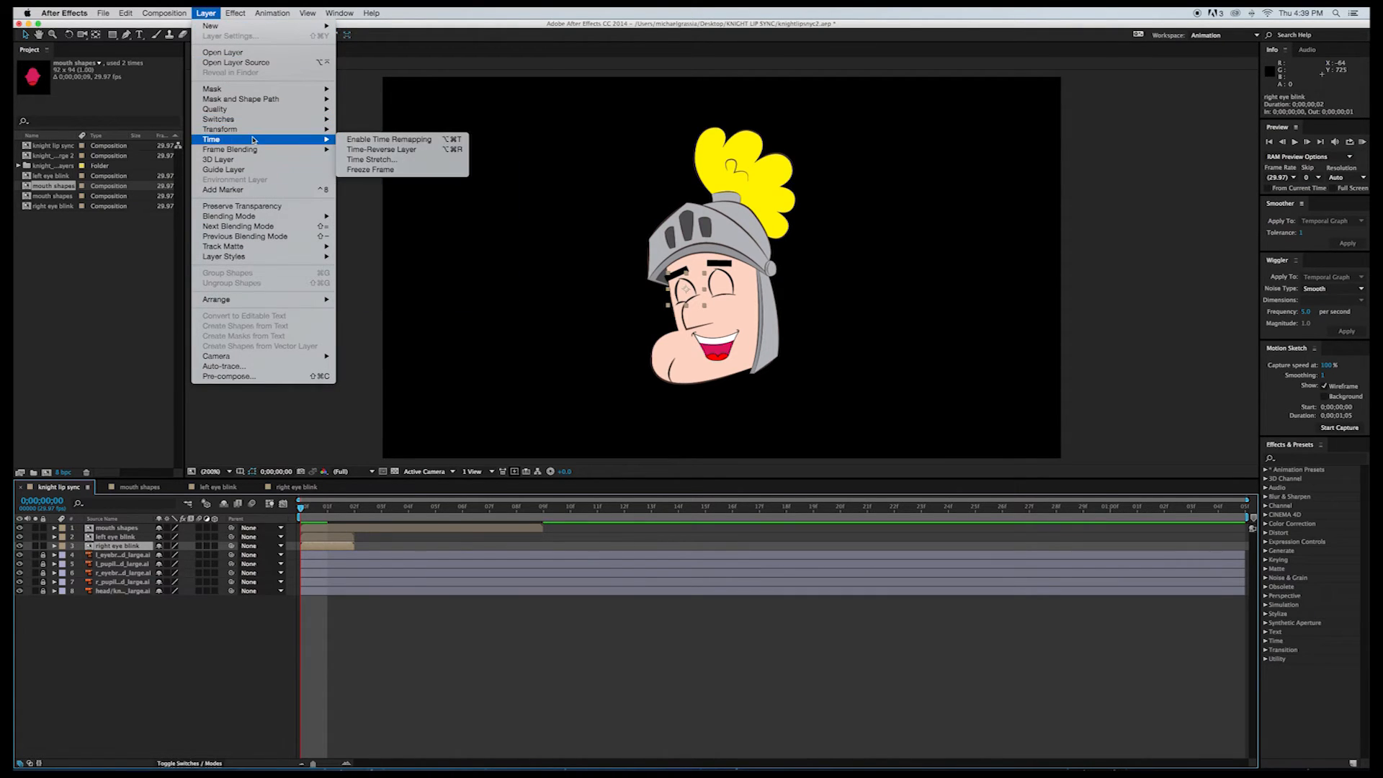
click(352, 140)
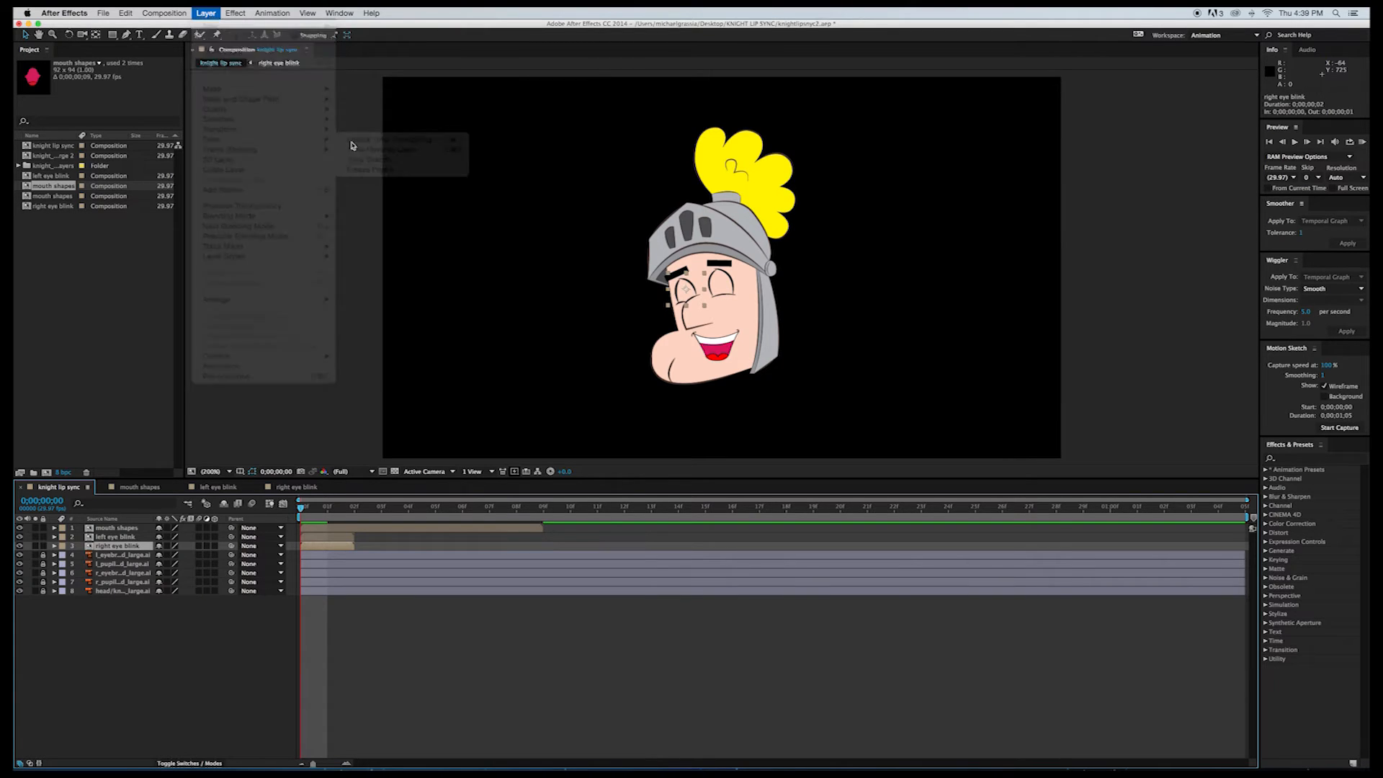
Step: Enable time remapping on the left eye blink layer
click(117, 538)
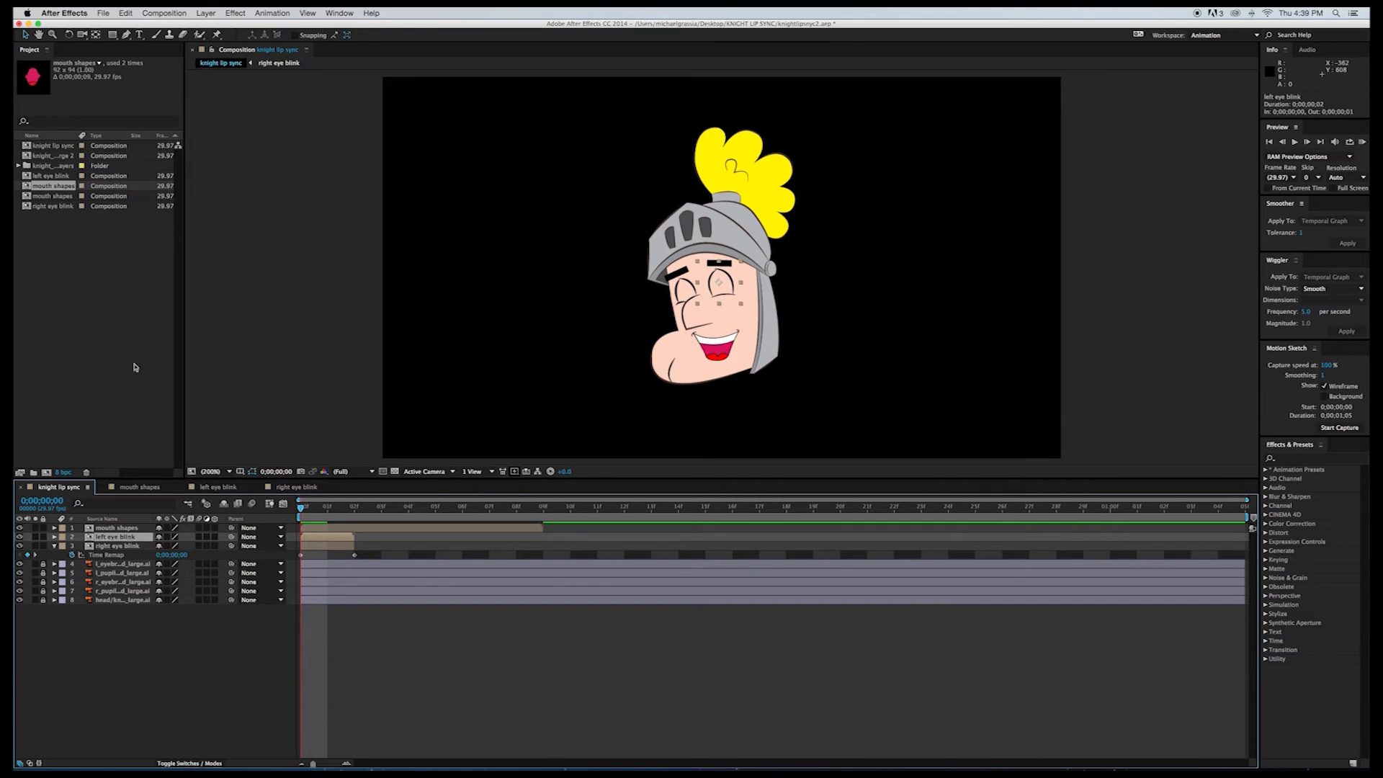
click(205, 13)
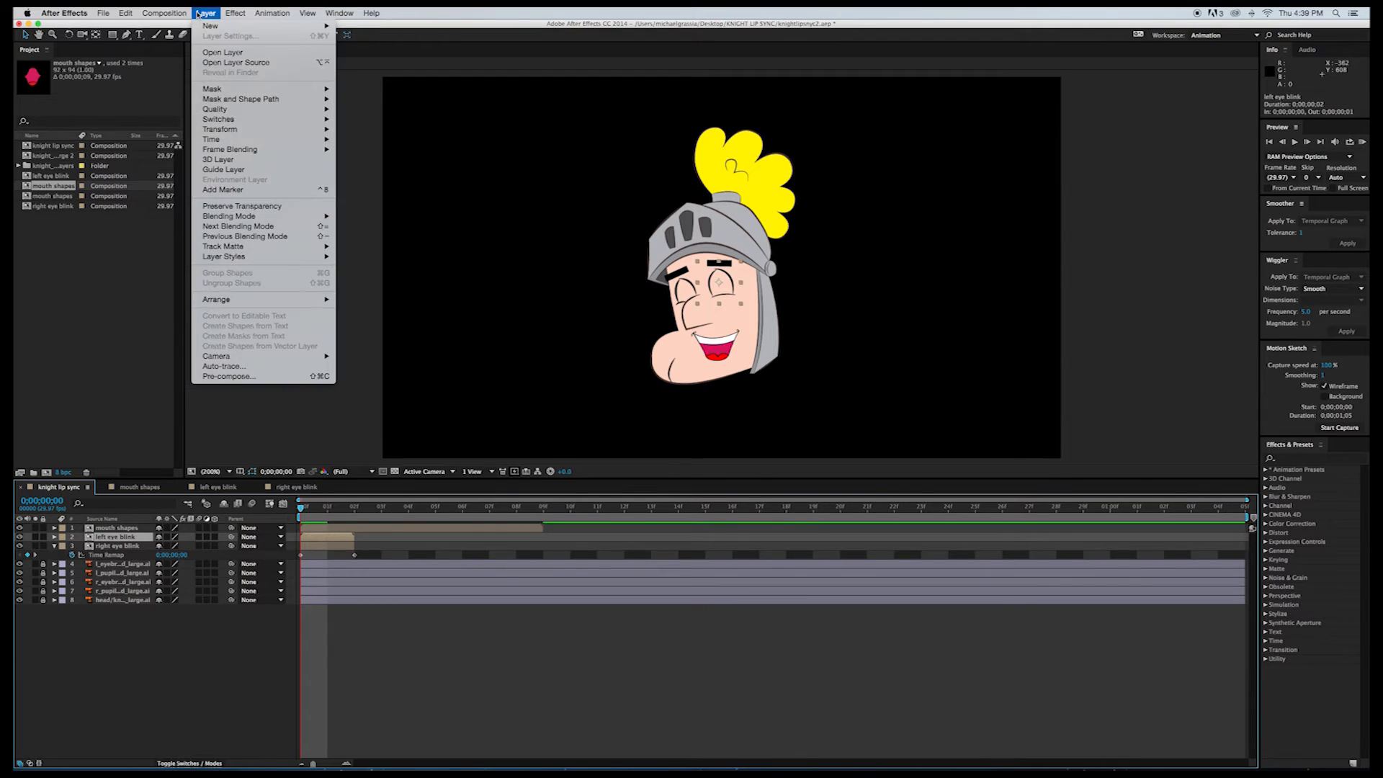
mouse_move(242, 141)
click(354, 140)
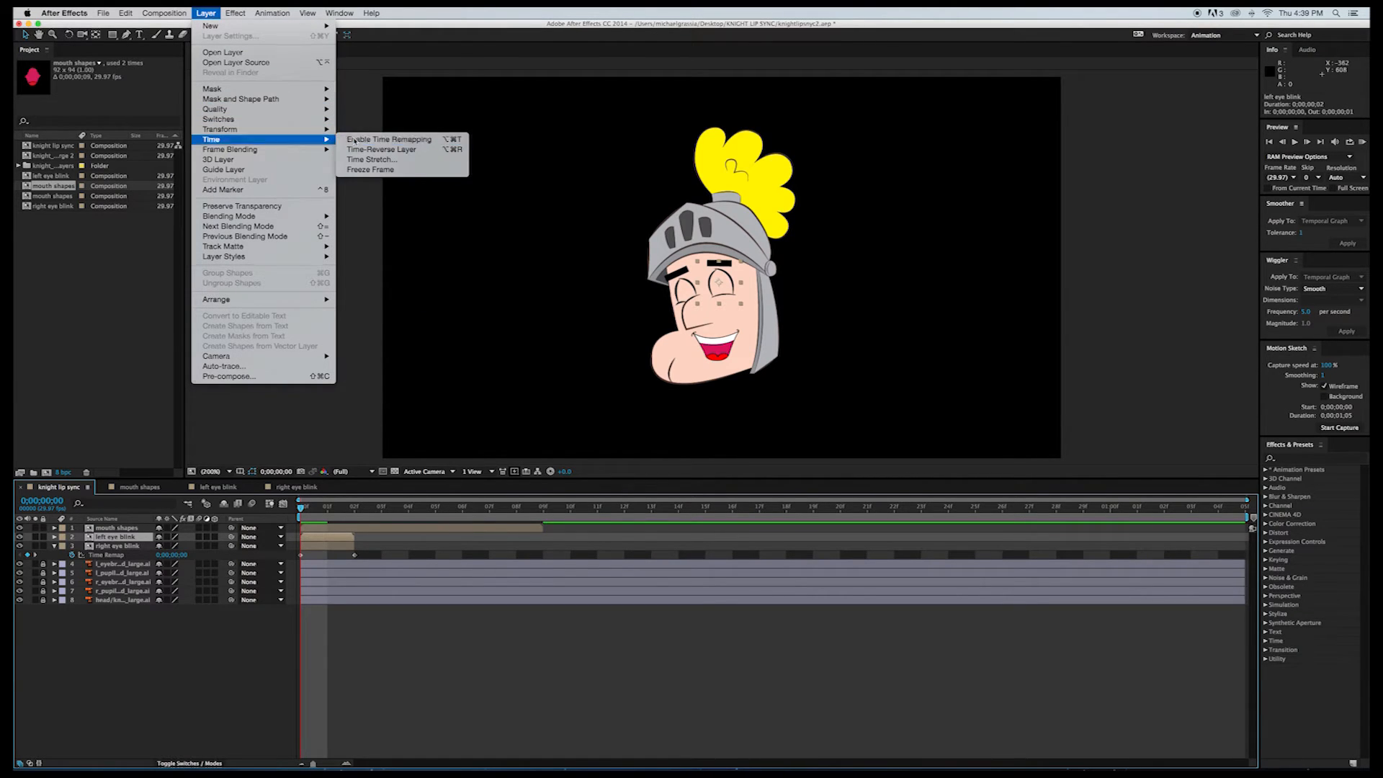
Step: Enable time remapping on the mouth shapes layer in the knight lip sync composition
click(131, 527)
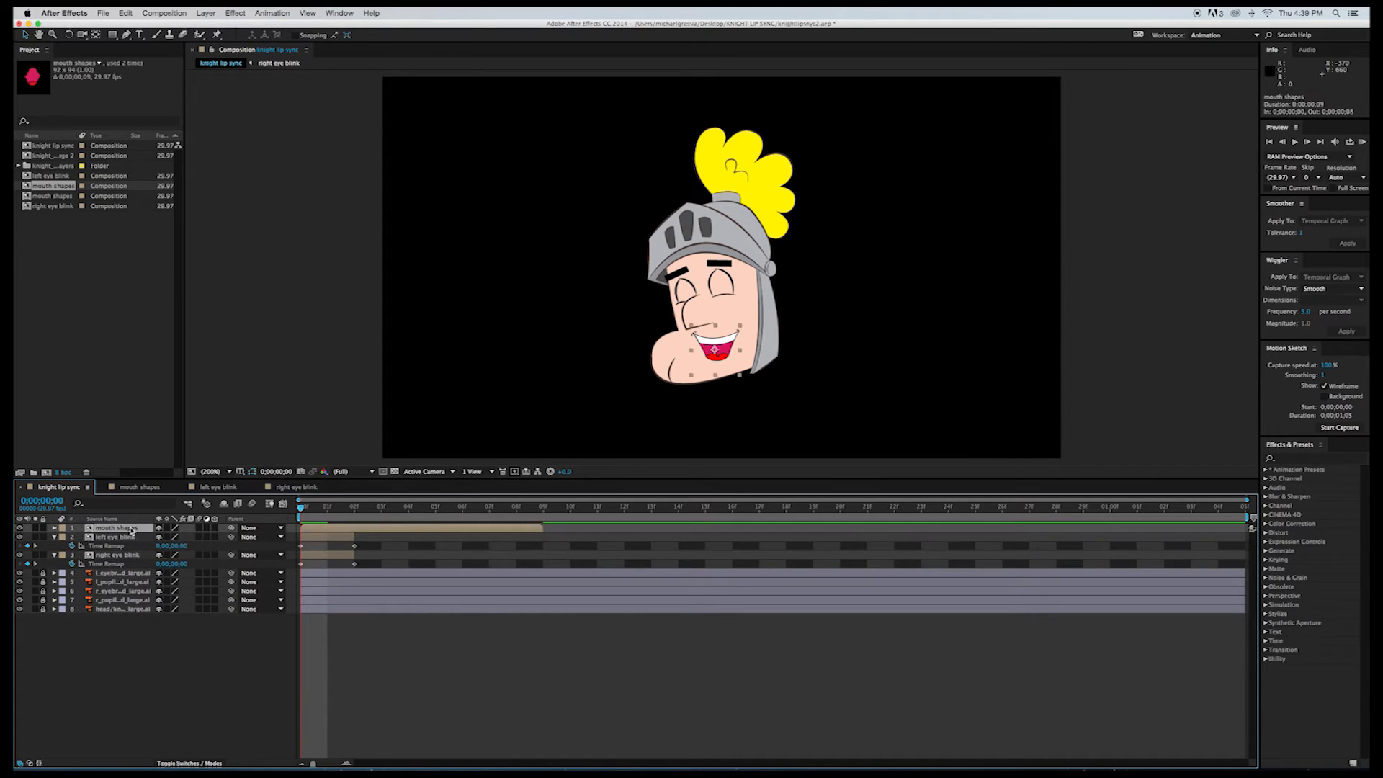
click(205, 13)
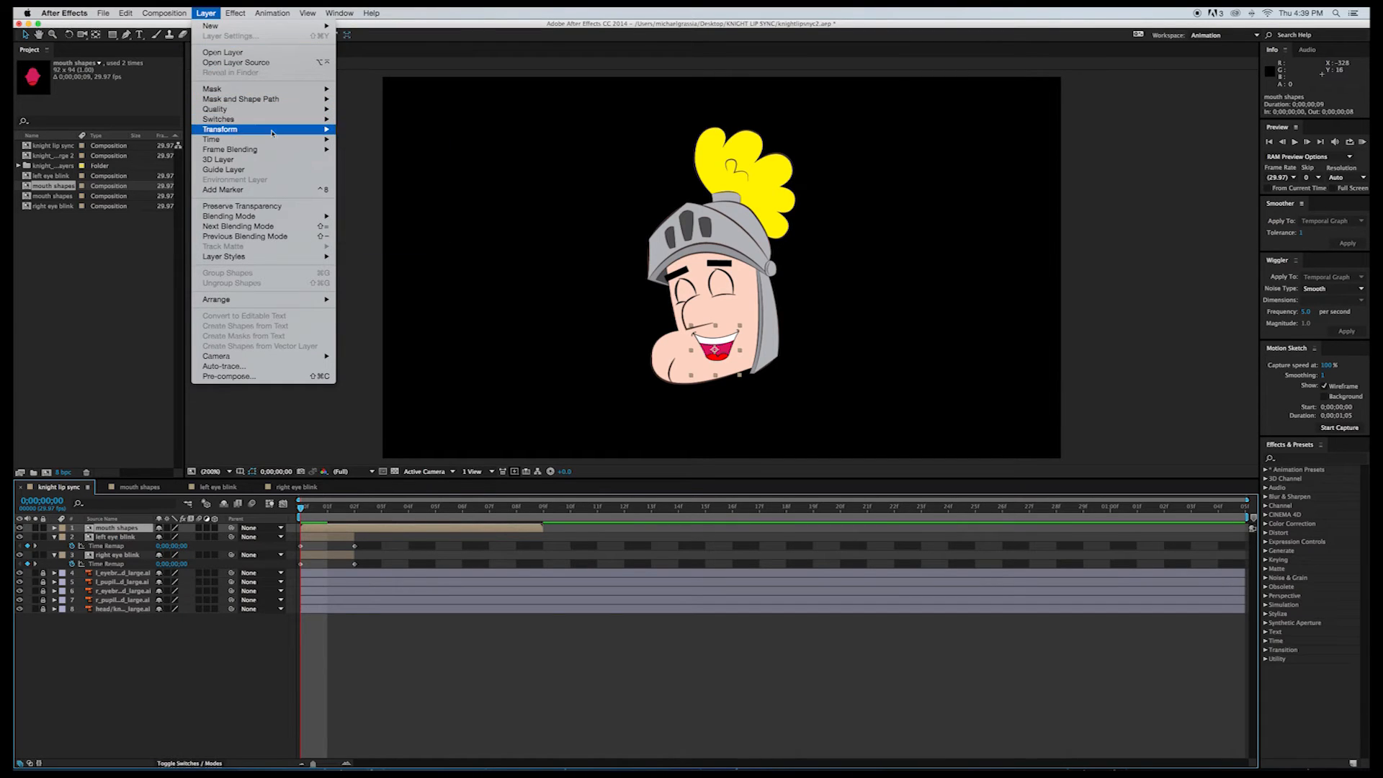
mouse_move(325, 142)
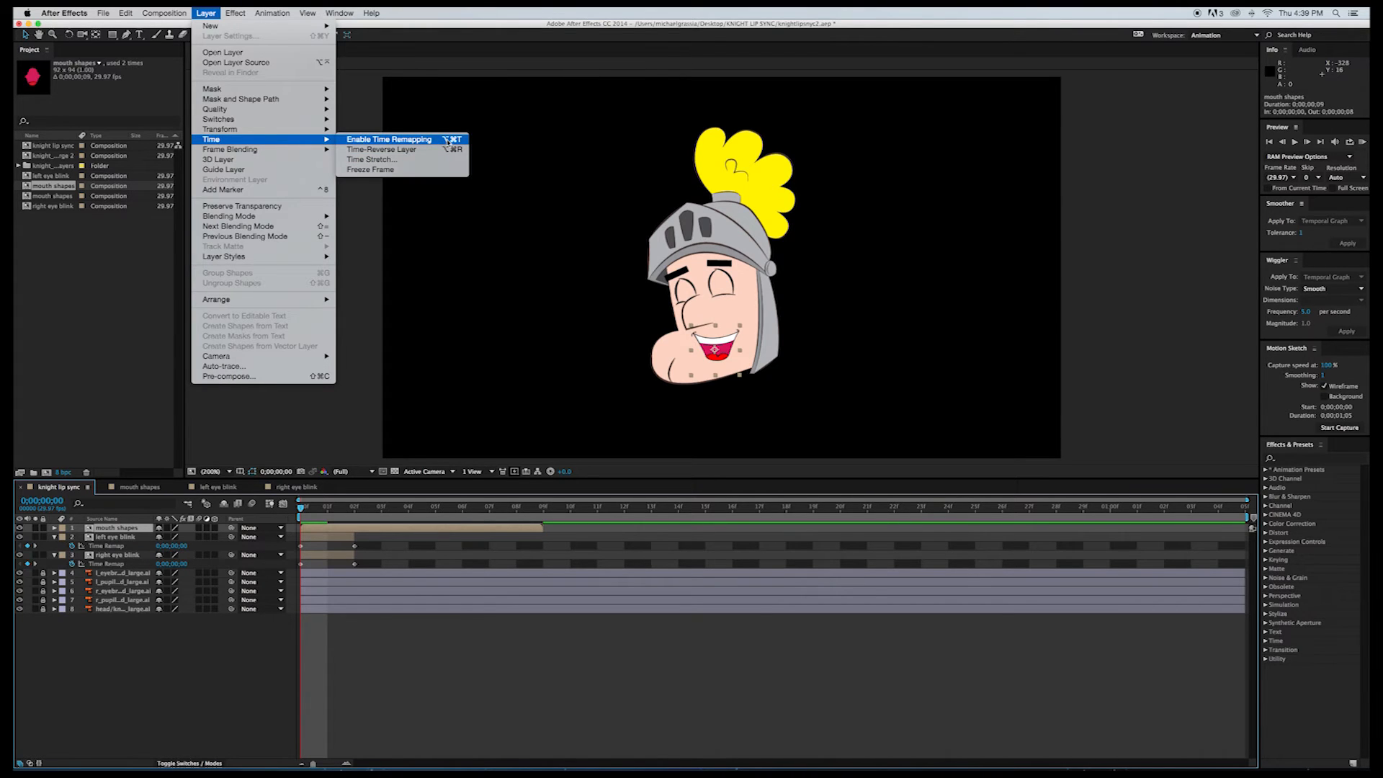
click(389, 139)
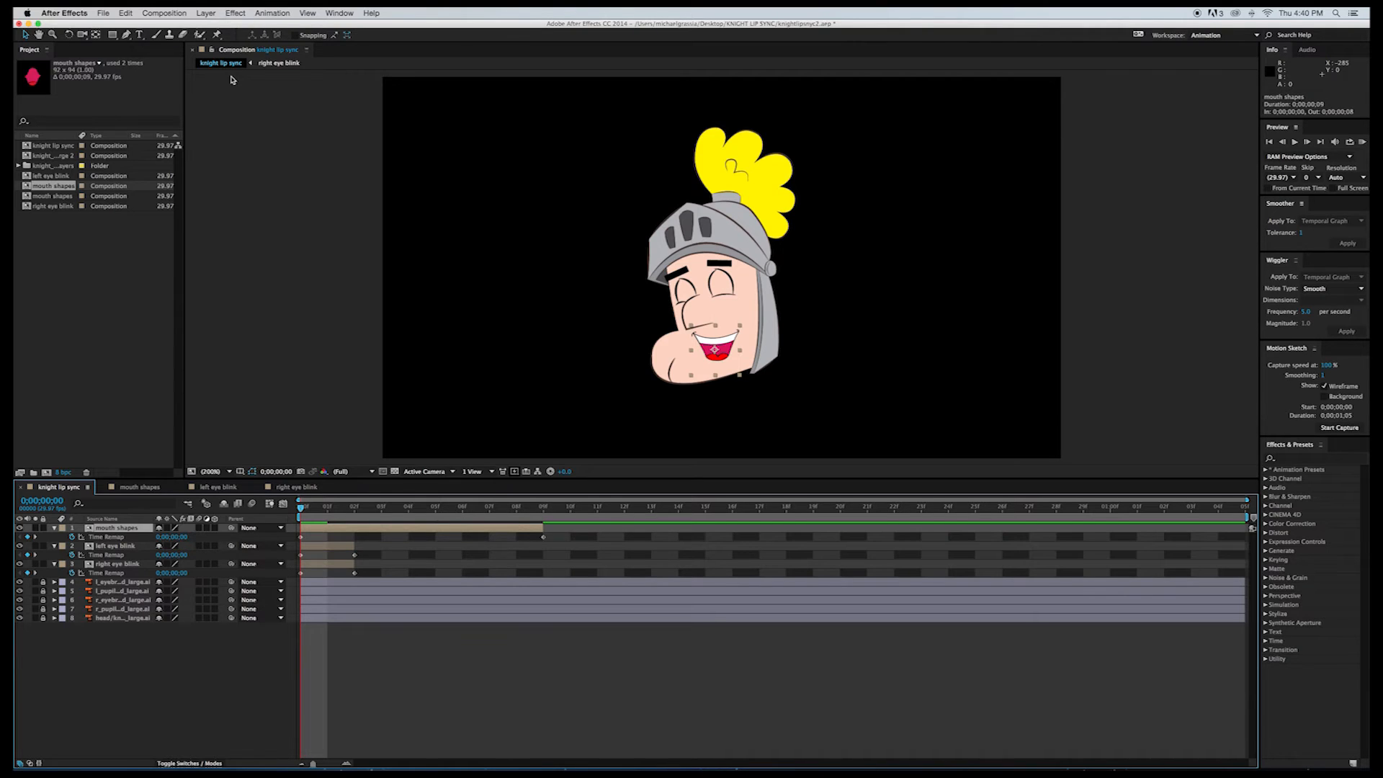
Step: Add a new null object layer above the mouth shapes layer in the knight lip sync composition
click(208, 13)
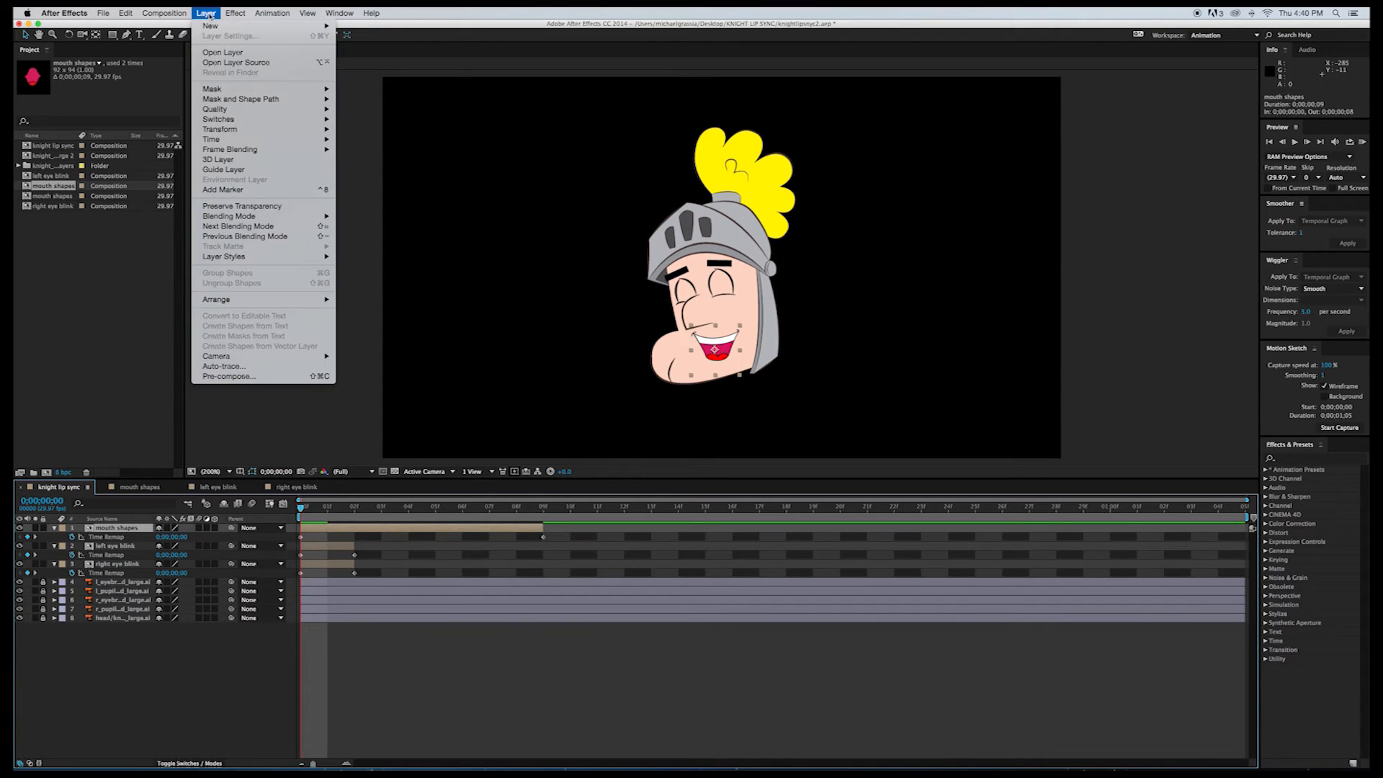
mouse_move(211, 25)
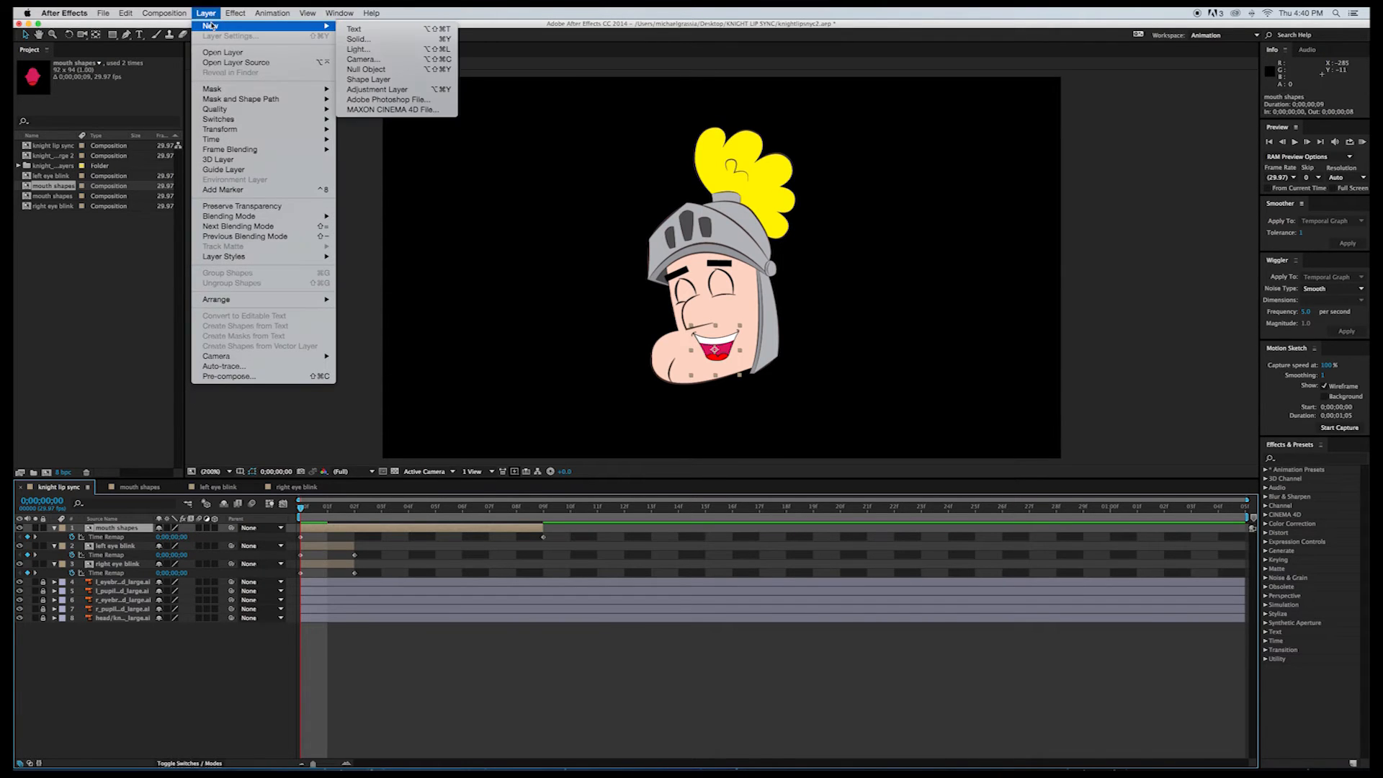
click(366, 70)
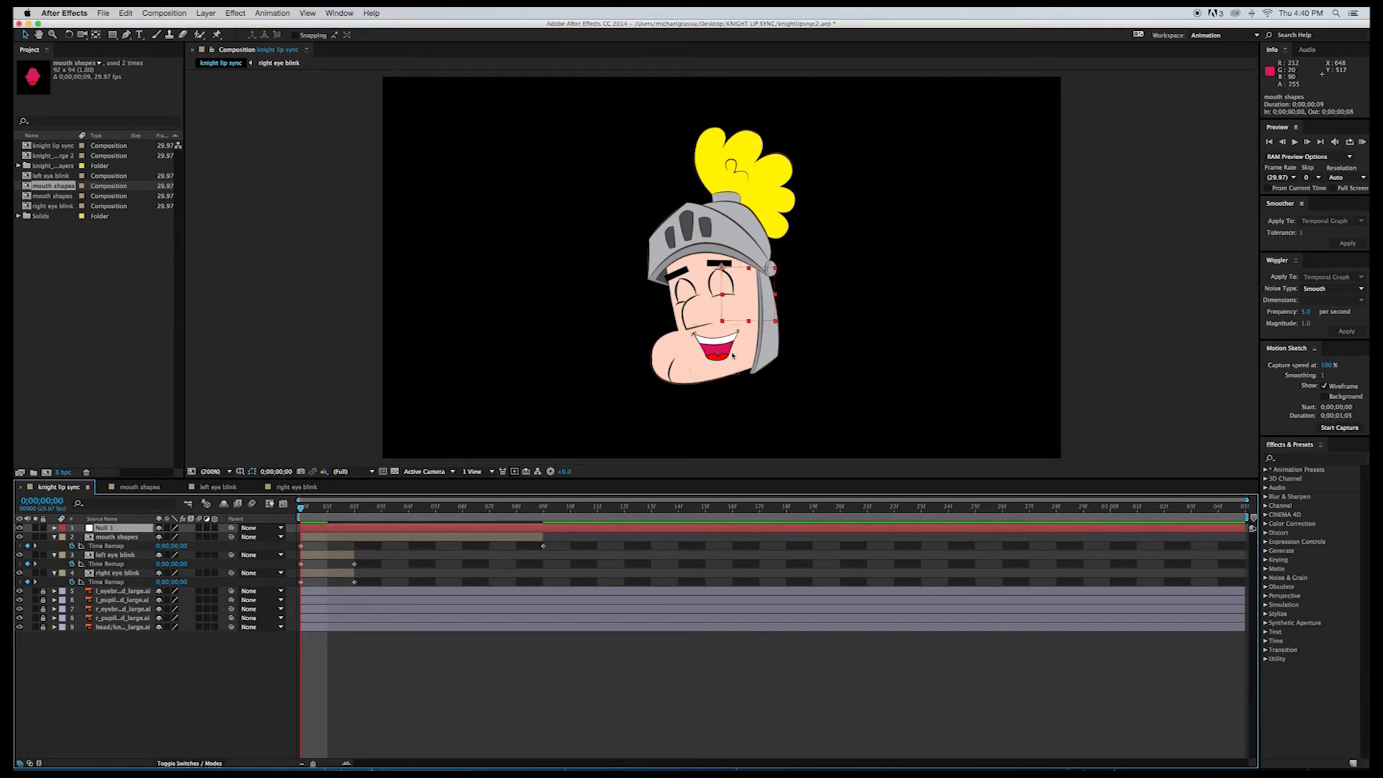
Step: Move the null object over the knight's mouth, to about 580, 469, and scale its box down to fit the mouth
drag(757, 325, 728, 374)
key(Return)
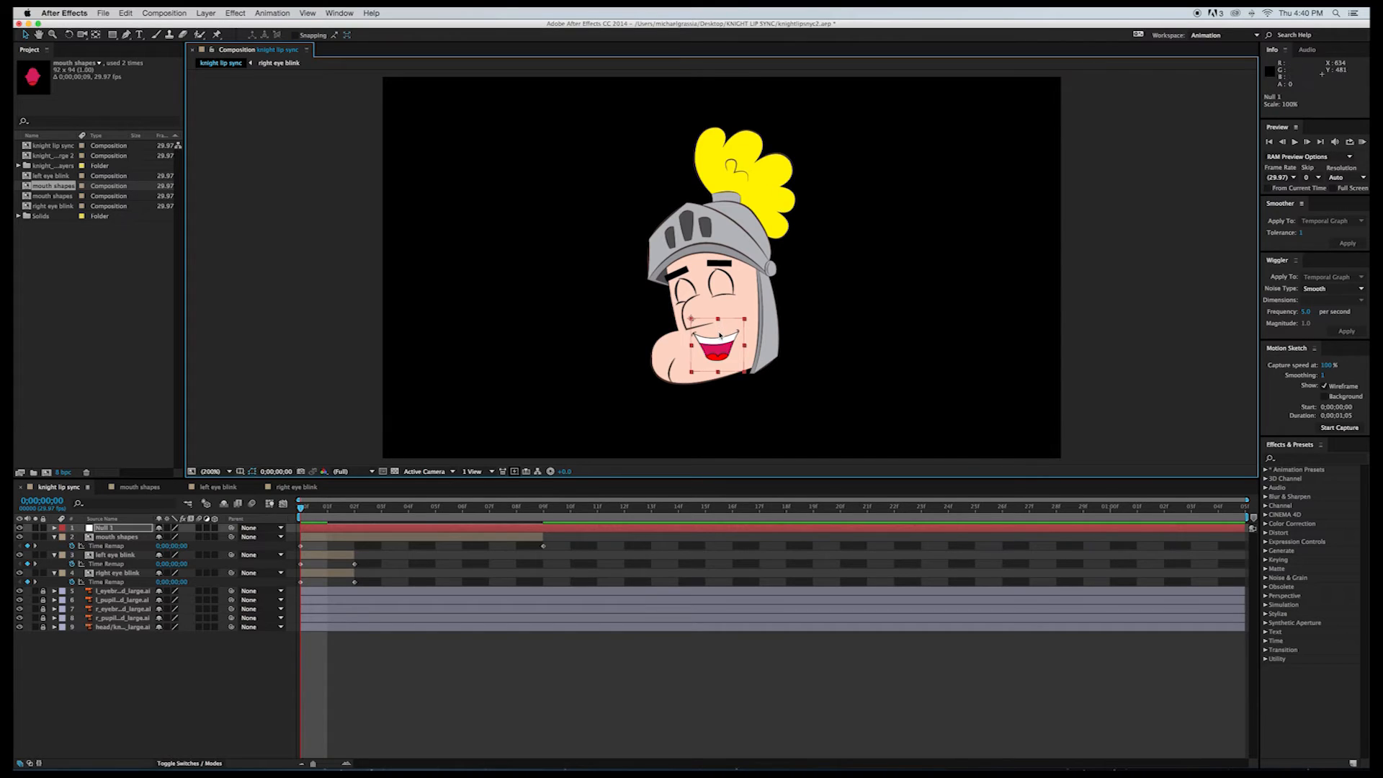
drag(718, 372, 726, 328)
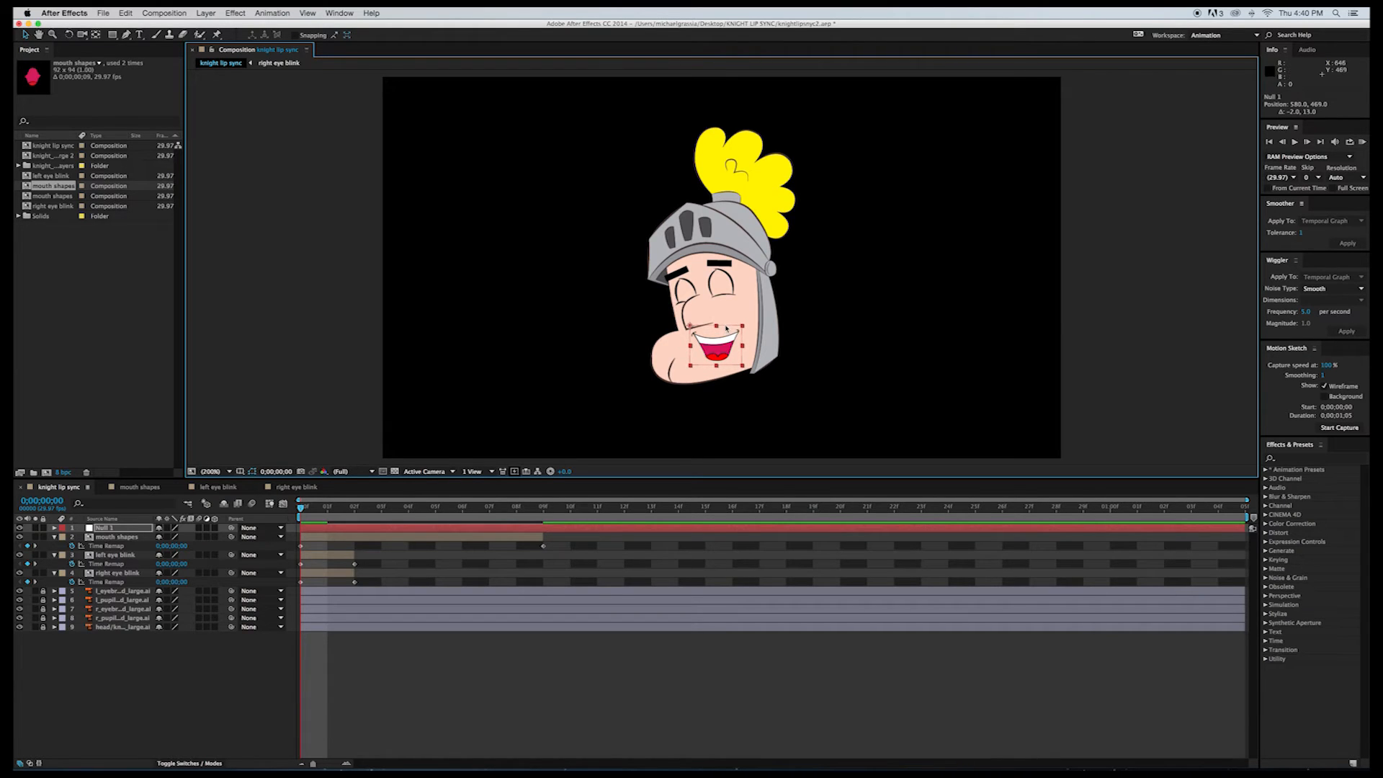
Step: Rename the null layer as mouthnull
click(122, 531)
right_click(121, 532)
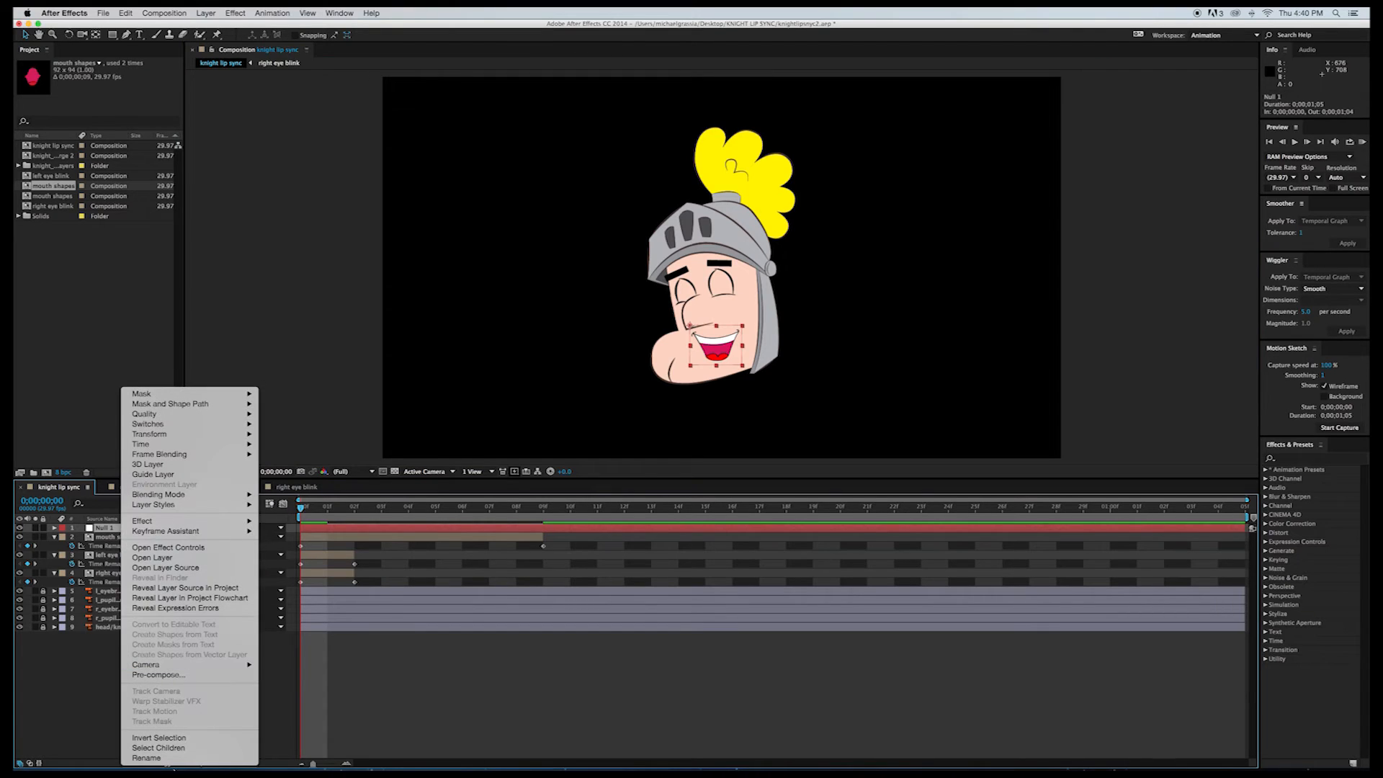
click(170, 756)
text(mouthnu)
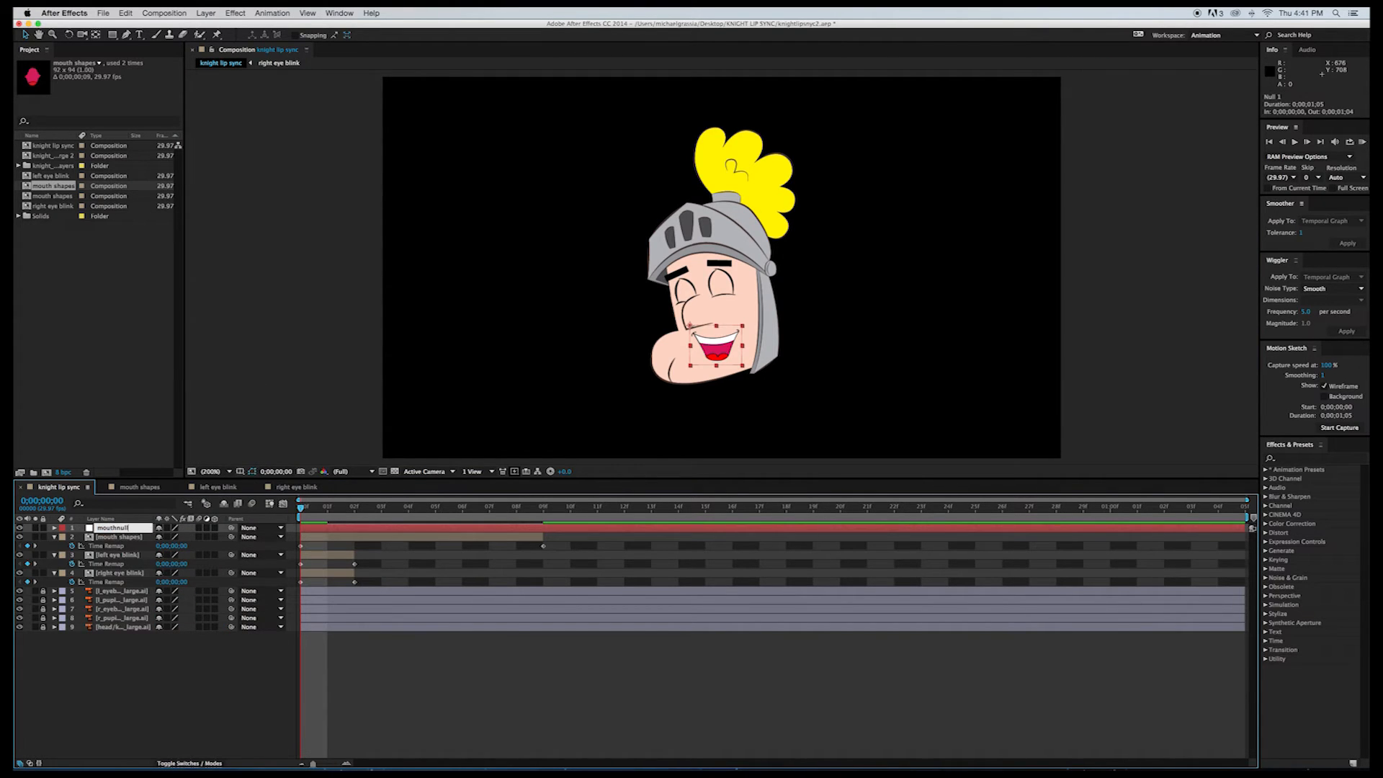
text(ll)
key(Return)
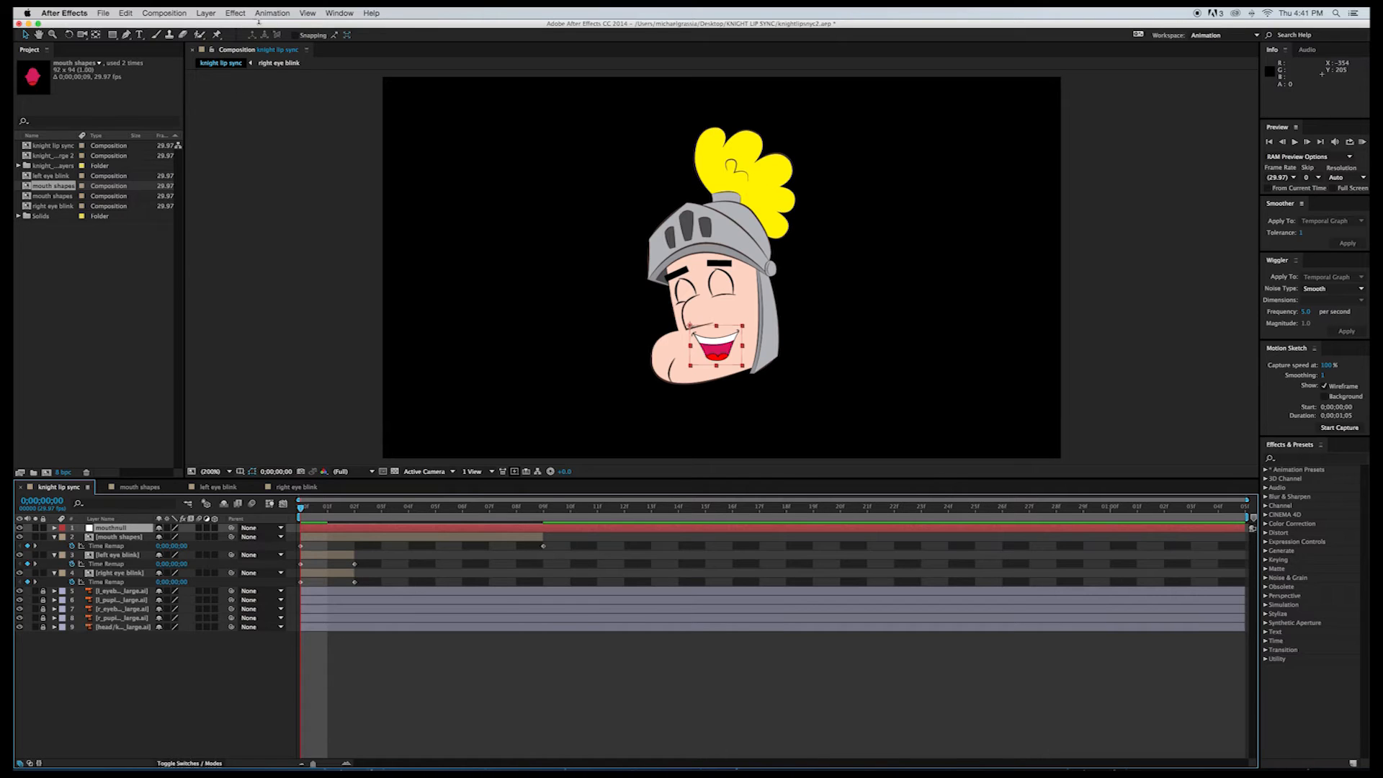
Step: Apply the Slider Control expression effect to the mouthnull layer
click(238, 13)
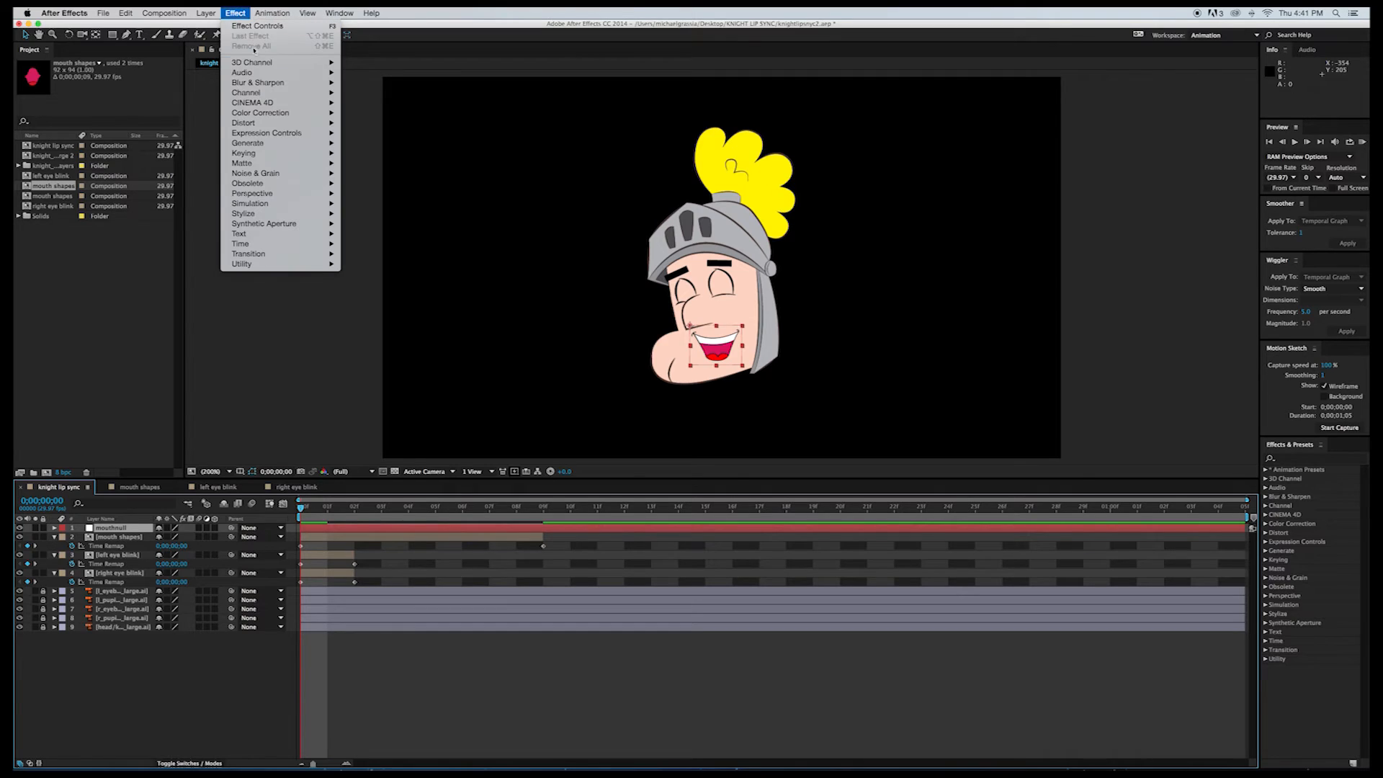
mouse_move(278, 136)
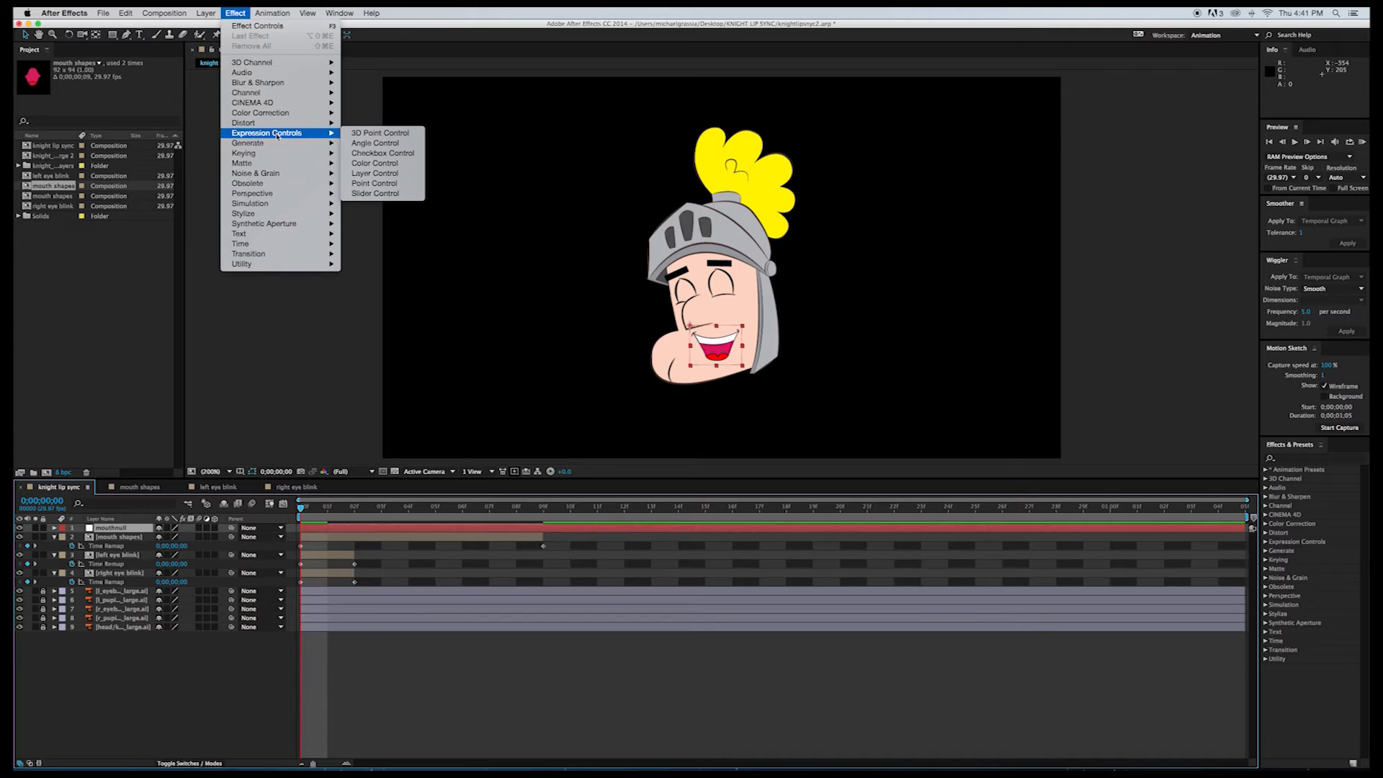
click(374, 193)
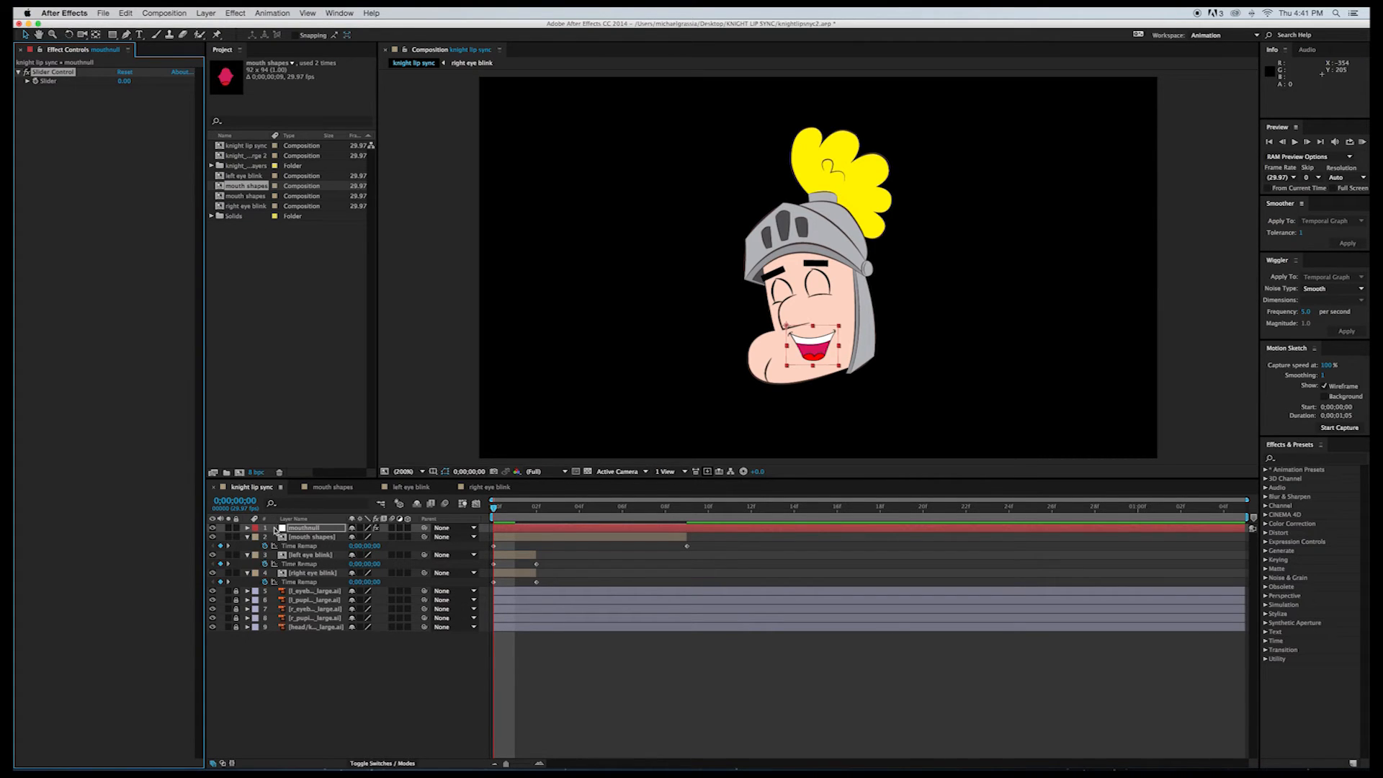
Step: Link the mouth shapes layer's Time Remap to mouthnull's Slider with an expression and parent that layer to mouthnull
click(248, 528)
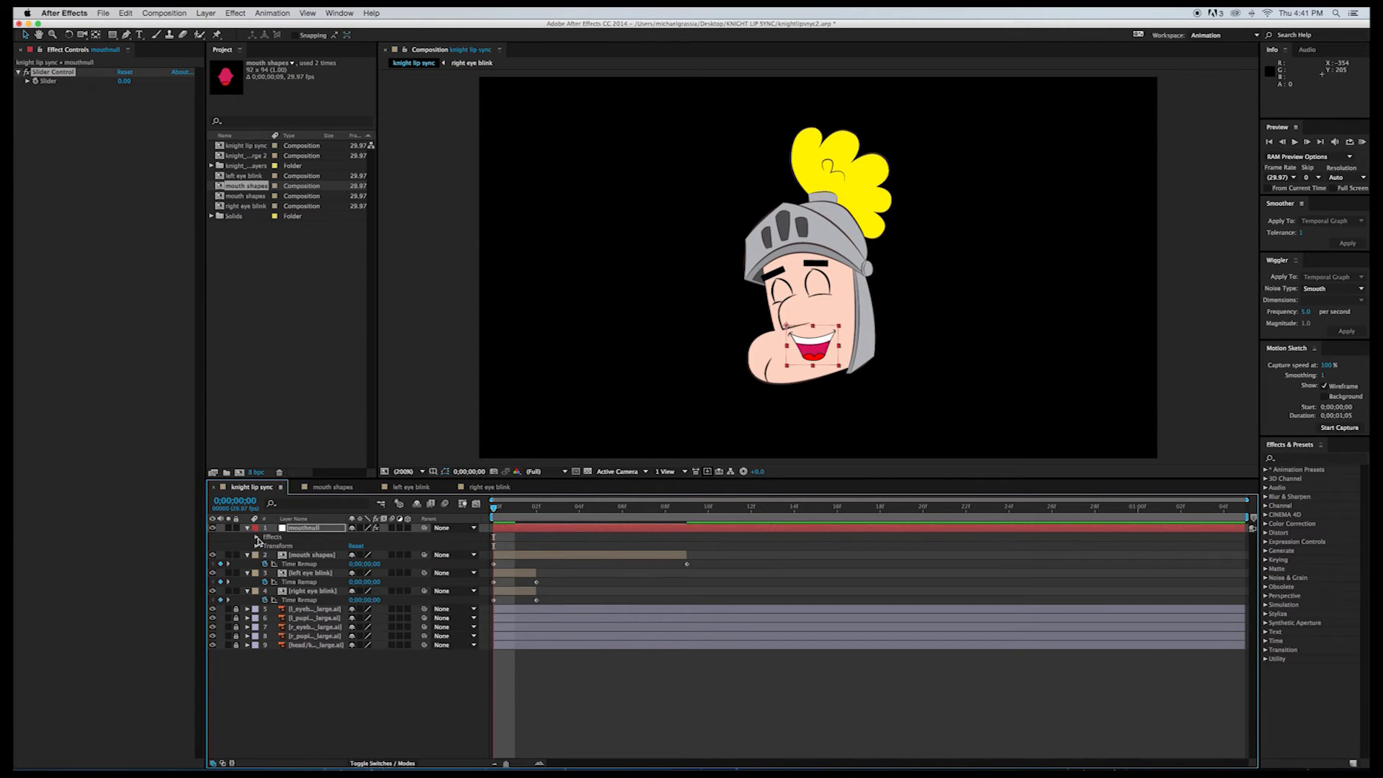
click(257, 537)
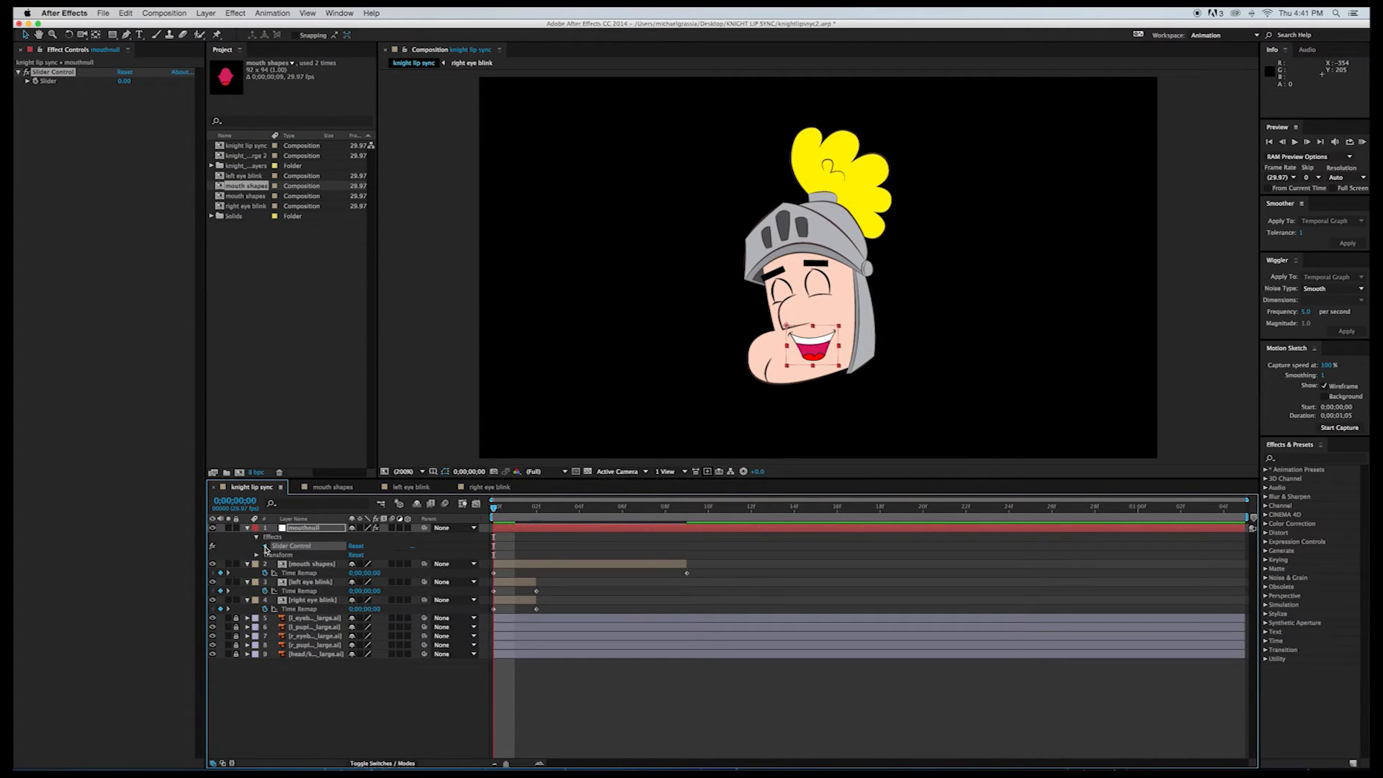
click(265, 548)
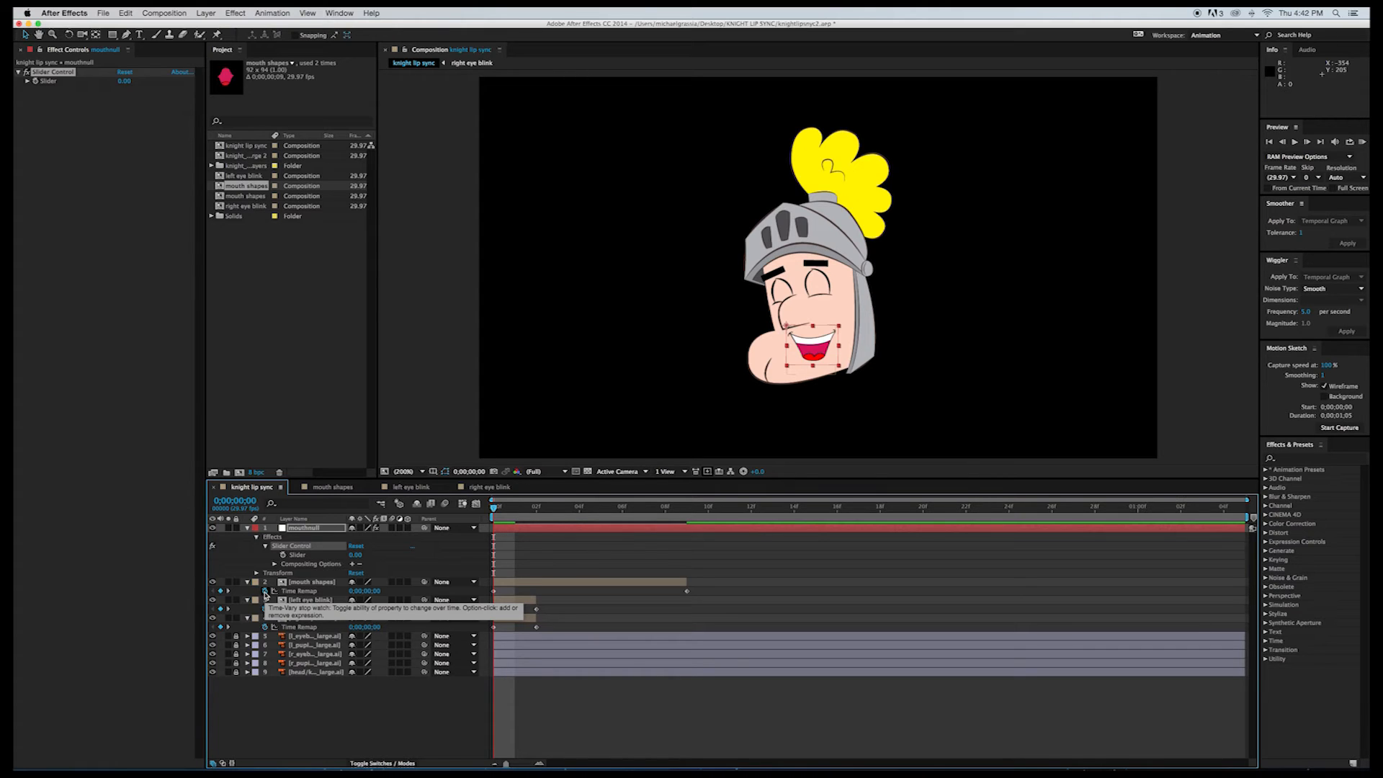
alt+click(265, 591)
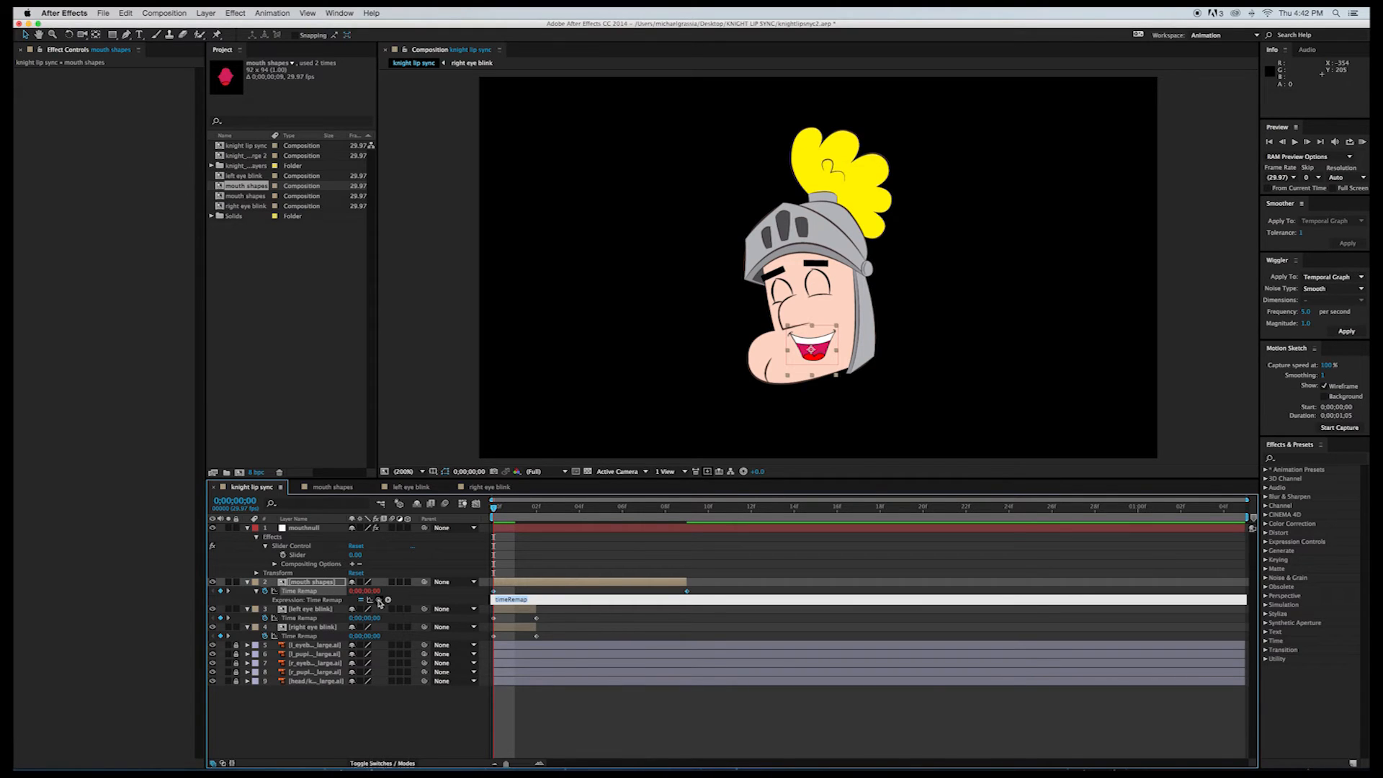
drag(380, 602, 311, 558)
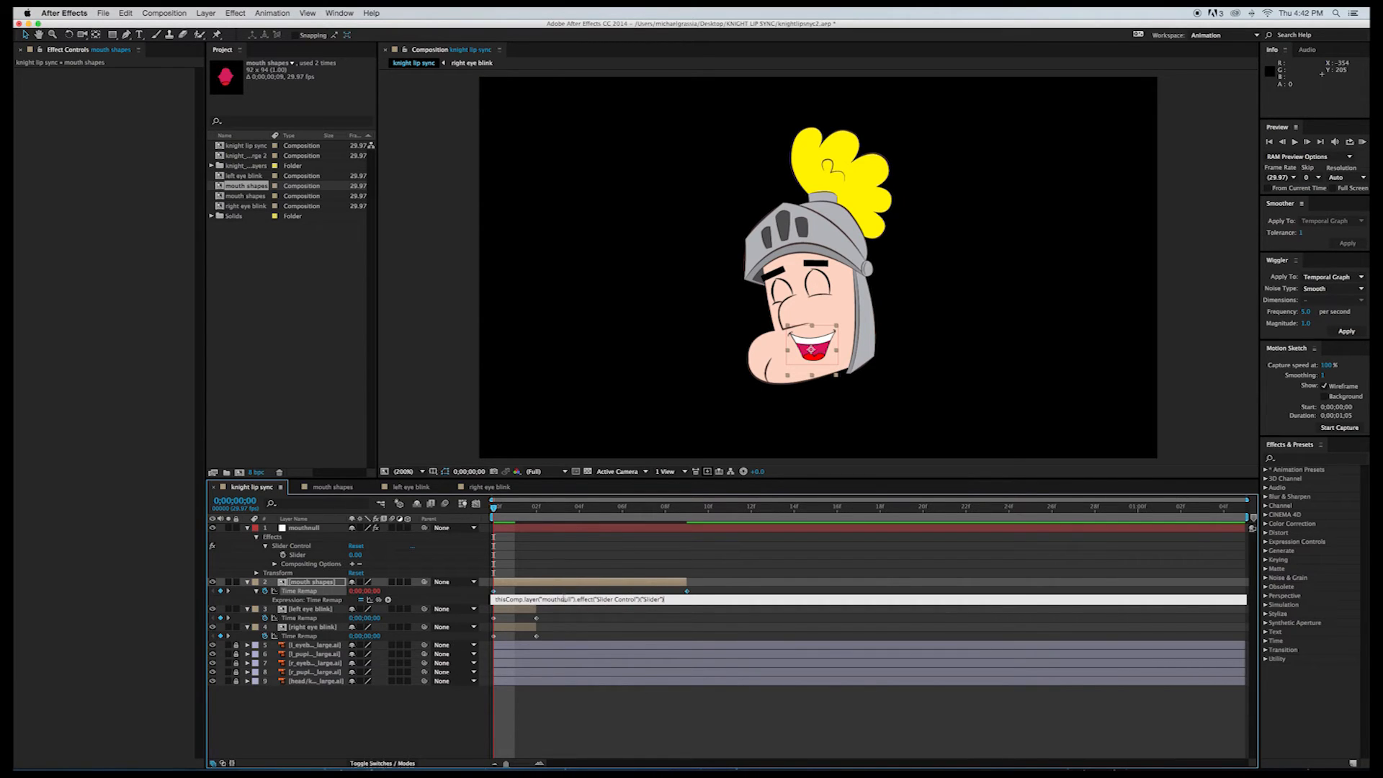
click(451, 582)
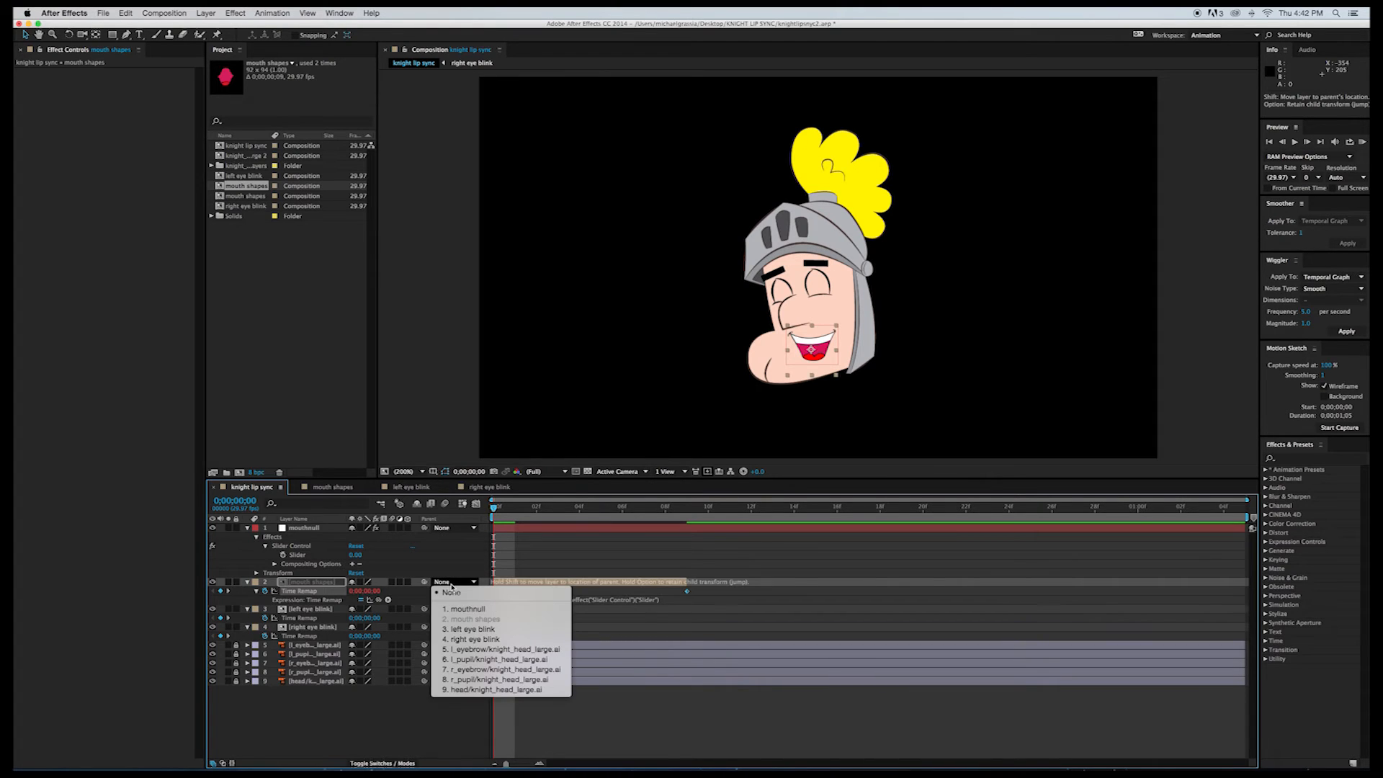
click(454, 609)
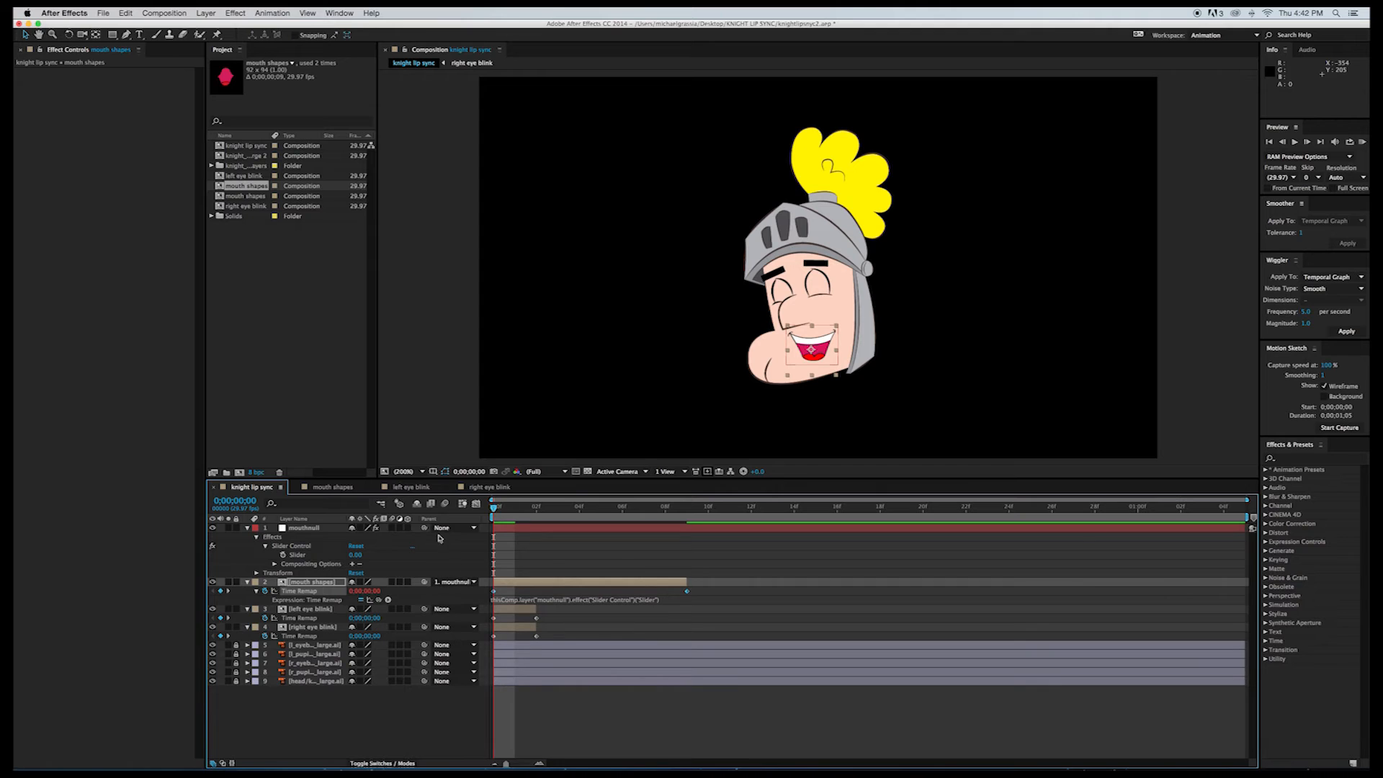
Step: Test the parenting by moving the mouth shapes layer and mouthnull in the composition, undoing each move
click(826, 339)
drag(827, 345, 749, 334)
key(super+z)
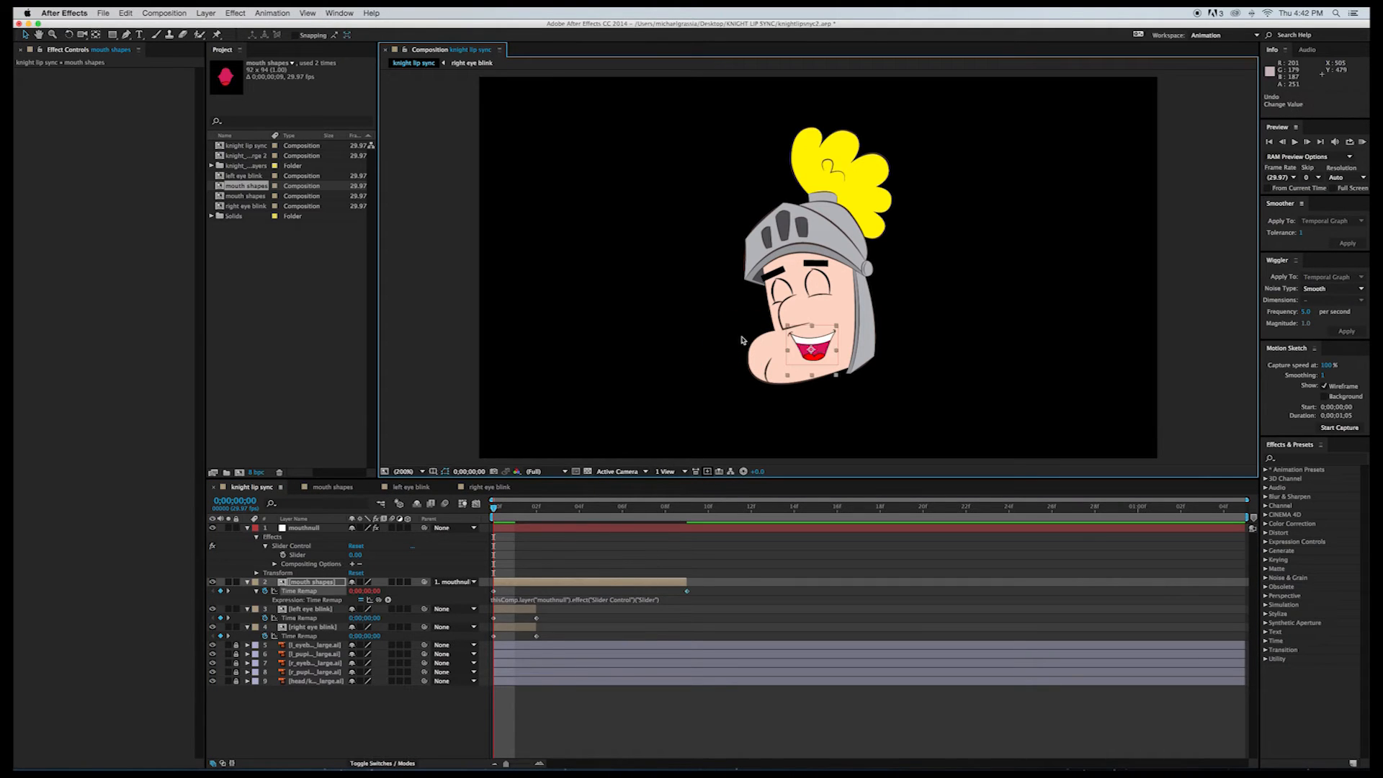
click(322, 530)
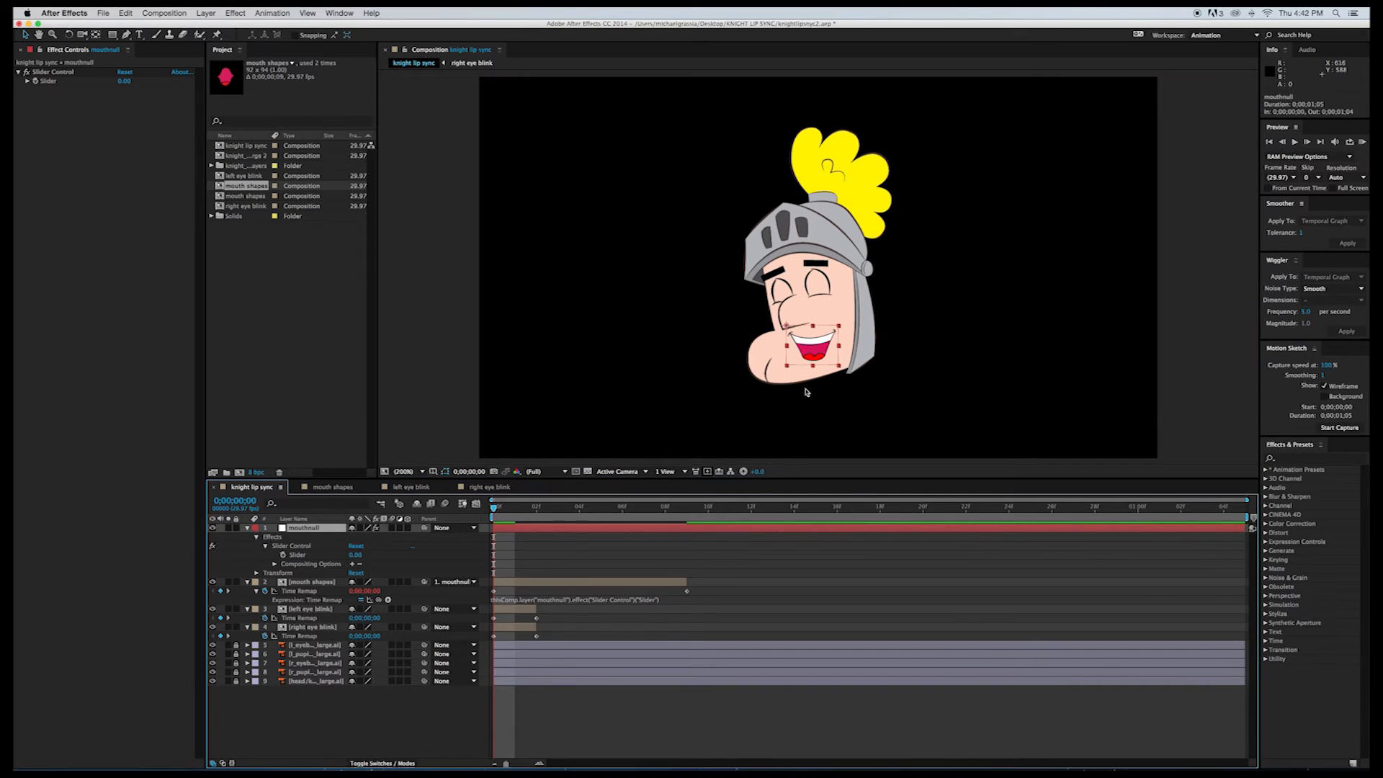
drag(821, 357, 713, 345)
key(super+z)
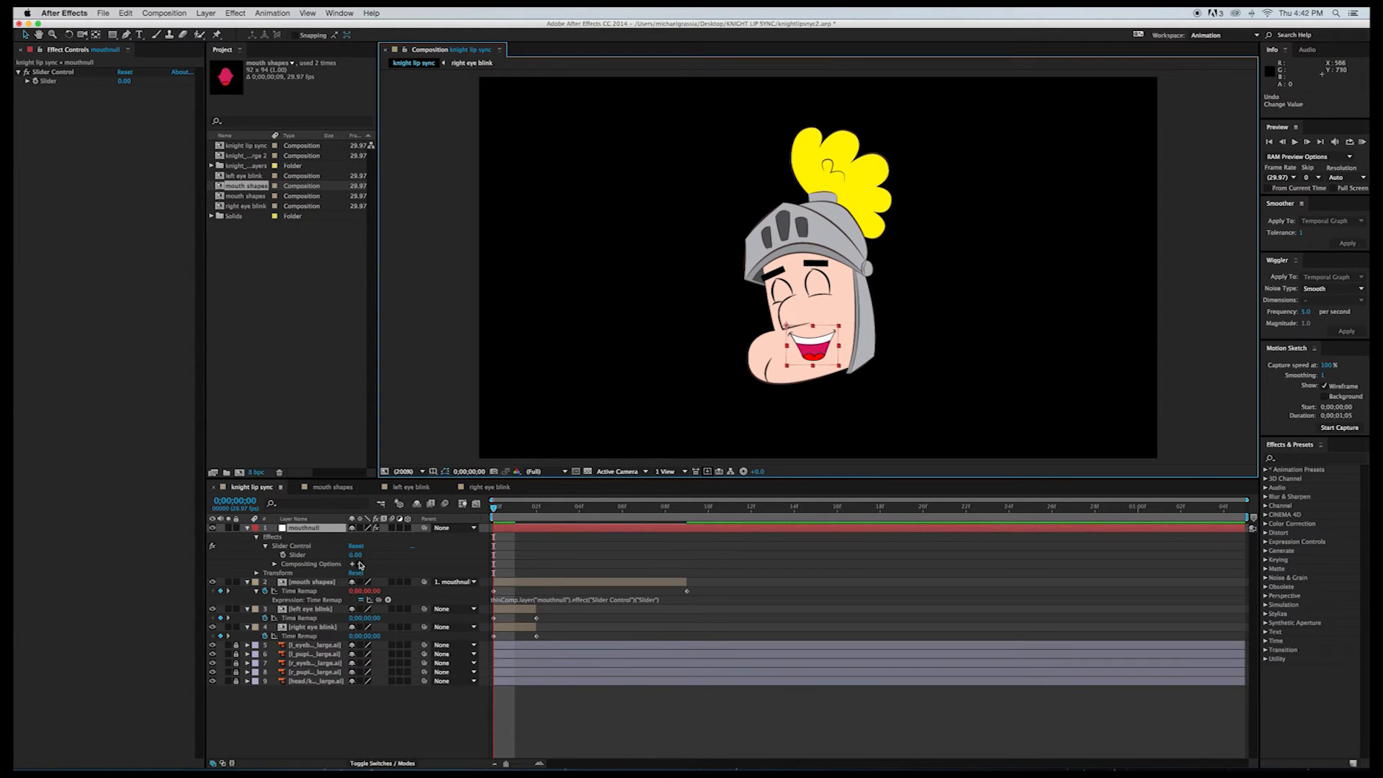
Step: Expand mouthnull's Slider in its effect controls and try scrubbing it to change the mouth shape
click(30, 80)
mouse_move(43, 96)
mouse_down()
mouse_move(59, 97)
mouse_move(34, 94)
mouse_up()
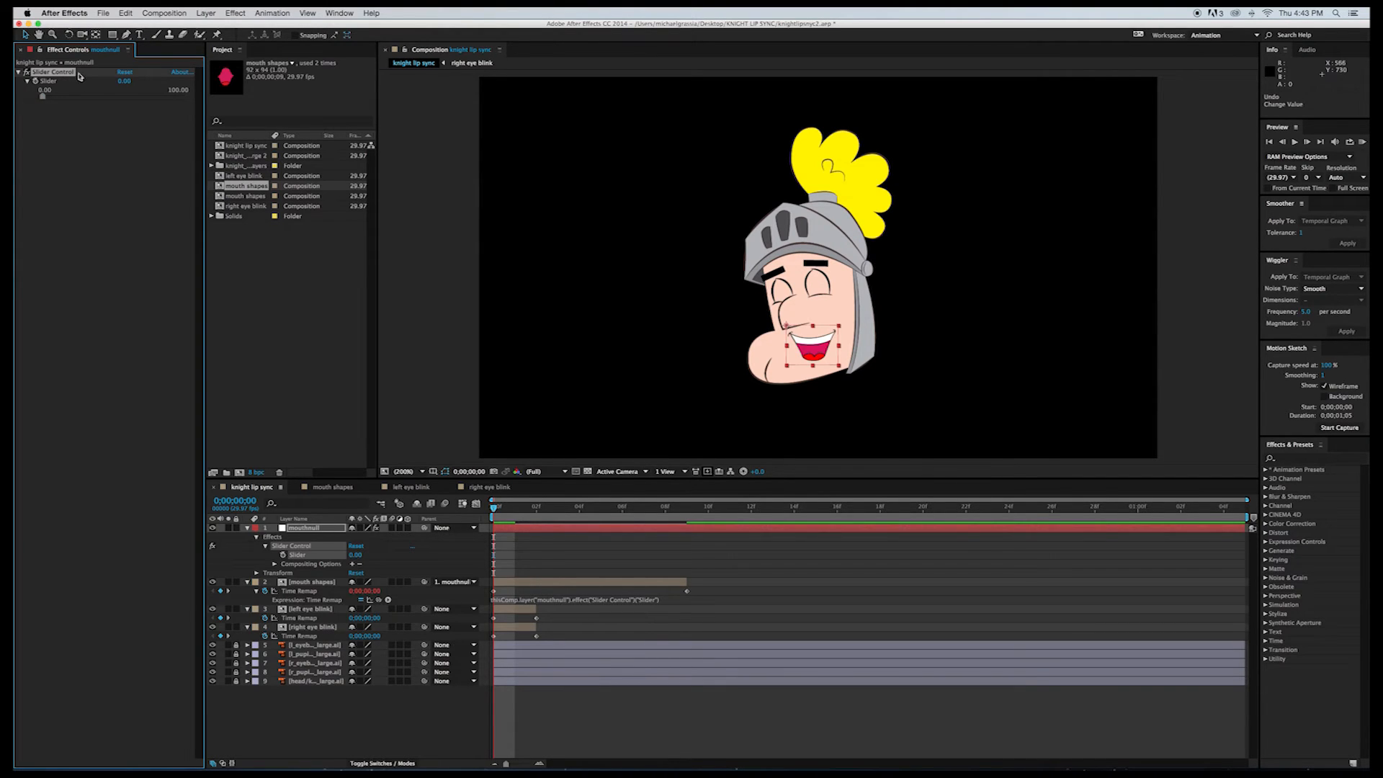
click(124, 82)
key(Return)
drag(43, 98, 41, 97)
click(123, 82)
Step: Enable keyframing on mouthnull's Slider and set its value to 0.09
click(36, 80)
right_click(35, 82)
click(46, 89)
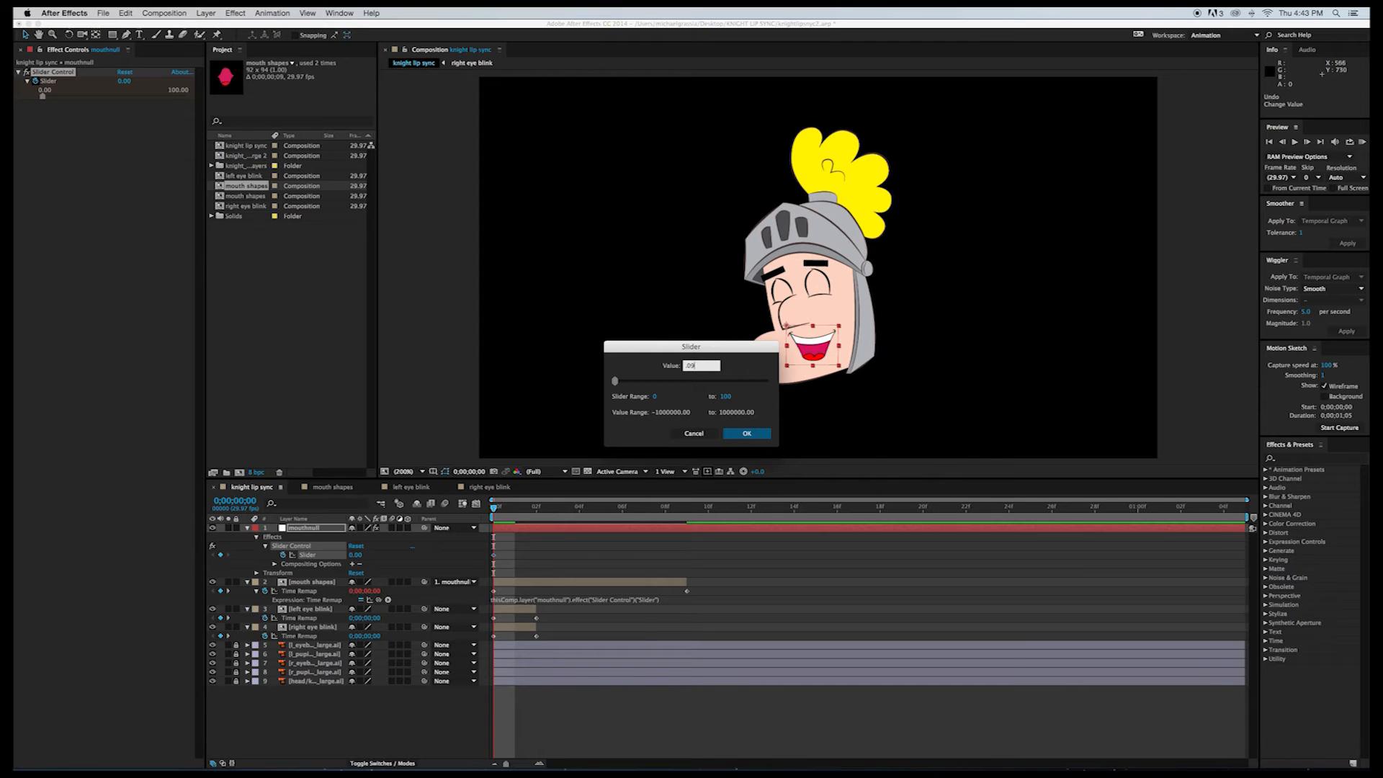
key(Return)
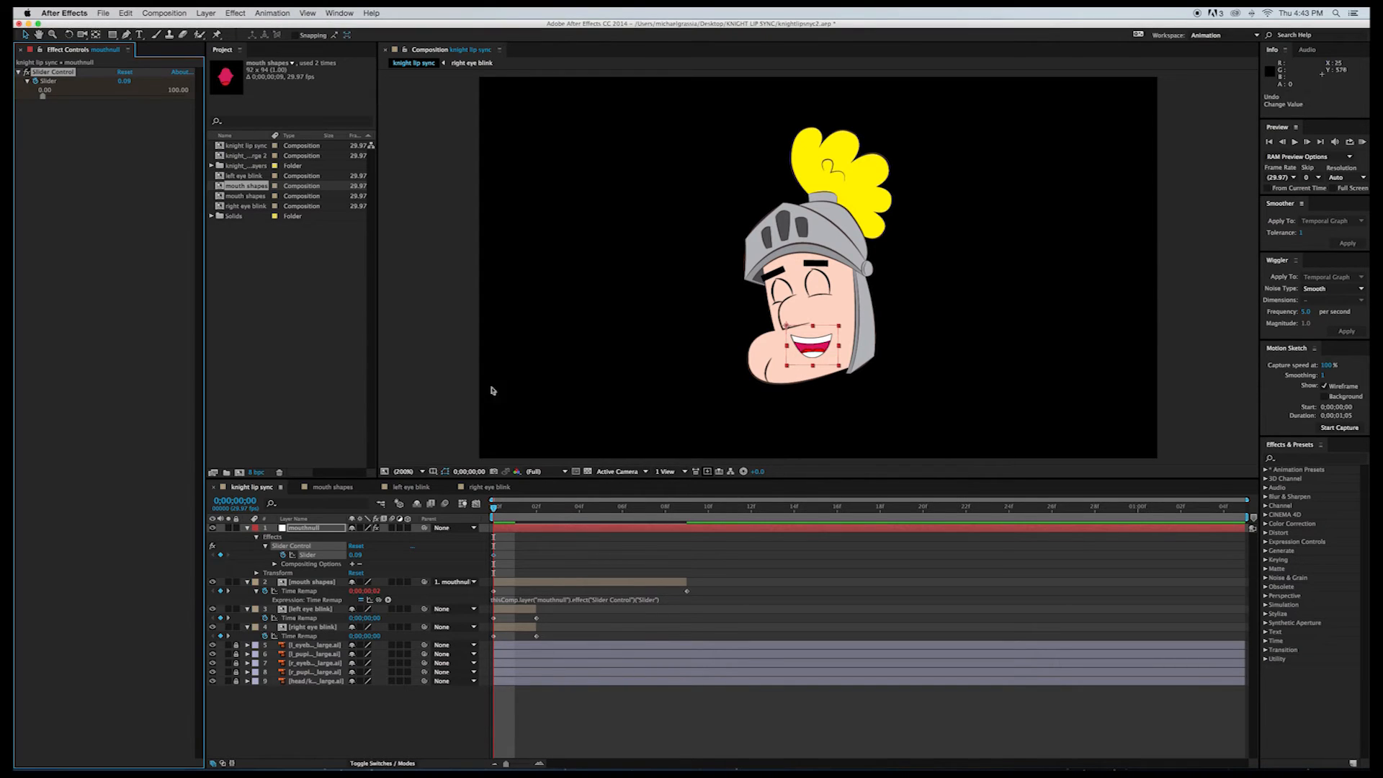
Step: Scrub mouthnull's Slider to about -21.63 and disable its keyframing
mouse_move(44, 96)
mouse_down()
mouse_move(78, 100)
mouse_move(42, 97)
mouse_up()
click(355, 556)
drag(355, 555, 348, 555)
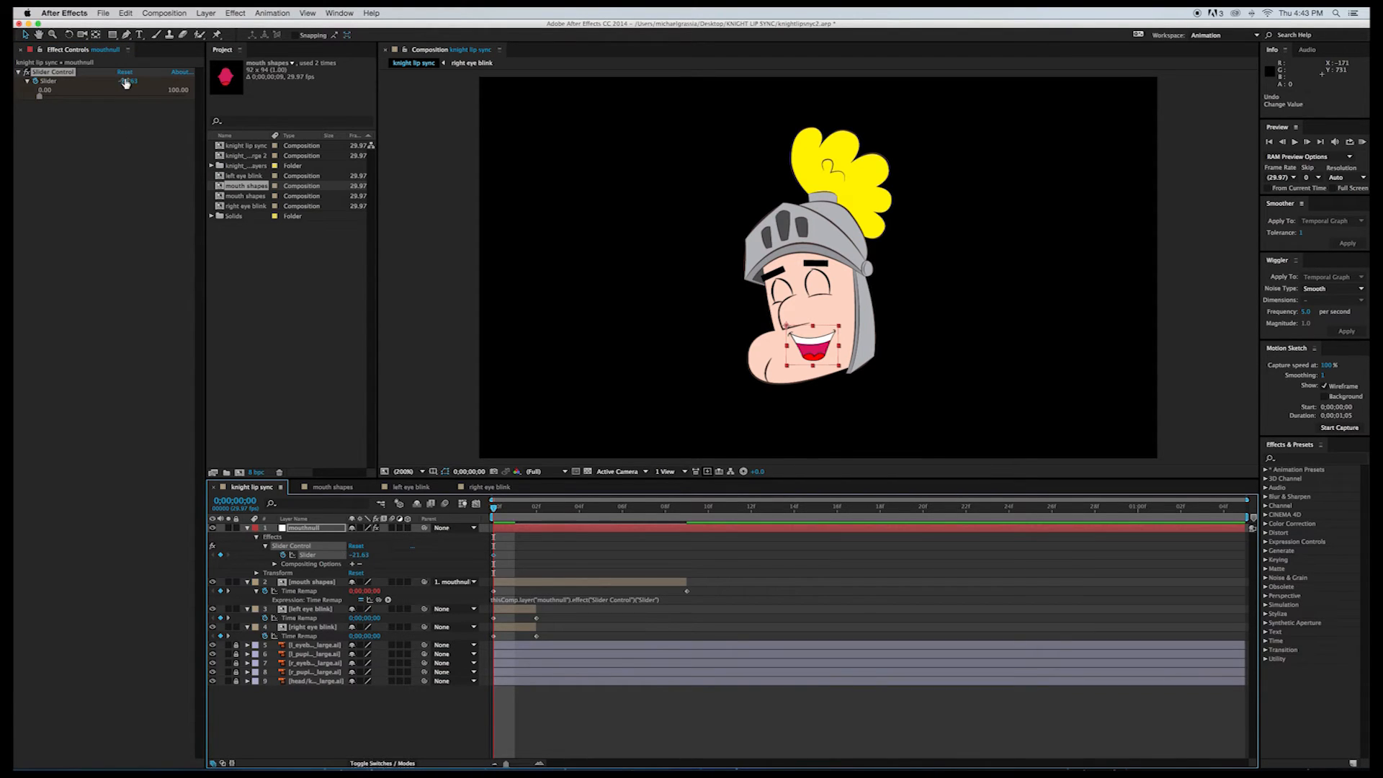
click(36, 81)
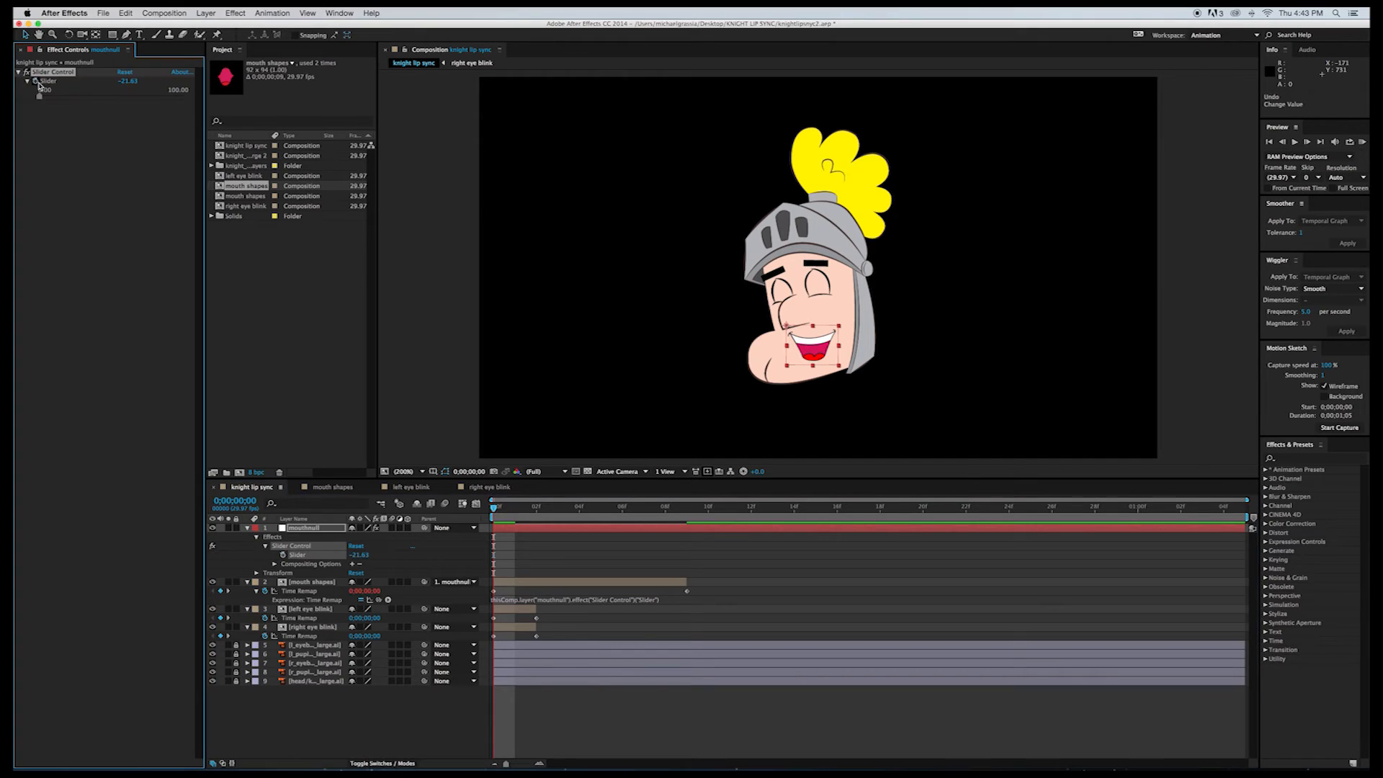
Step: Set mouthnull's Slider value to 9
click(36, 82)
right_click(36, 84)
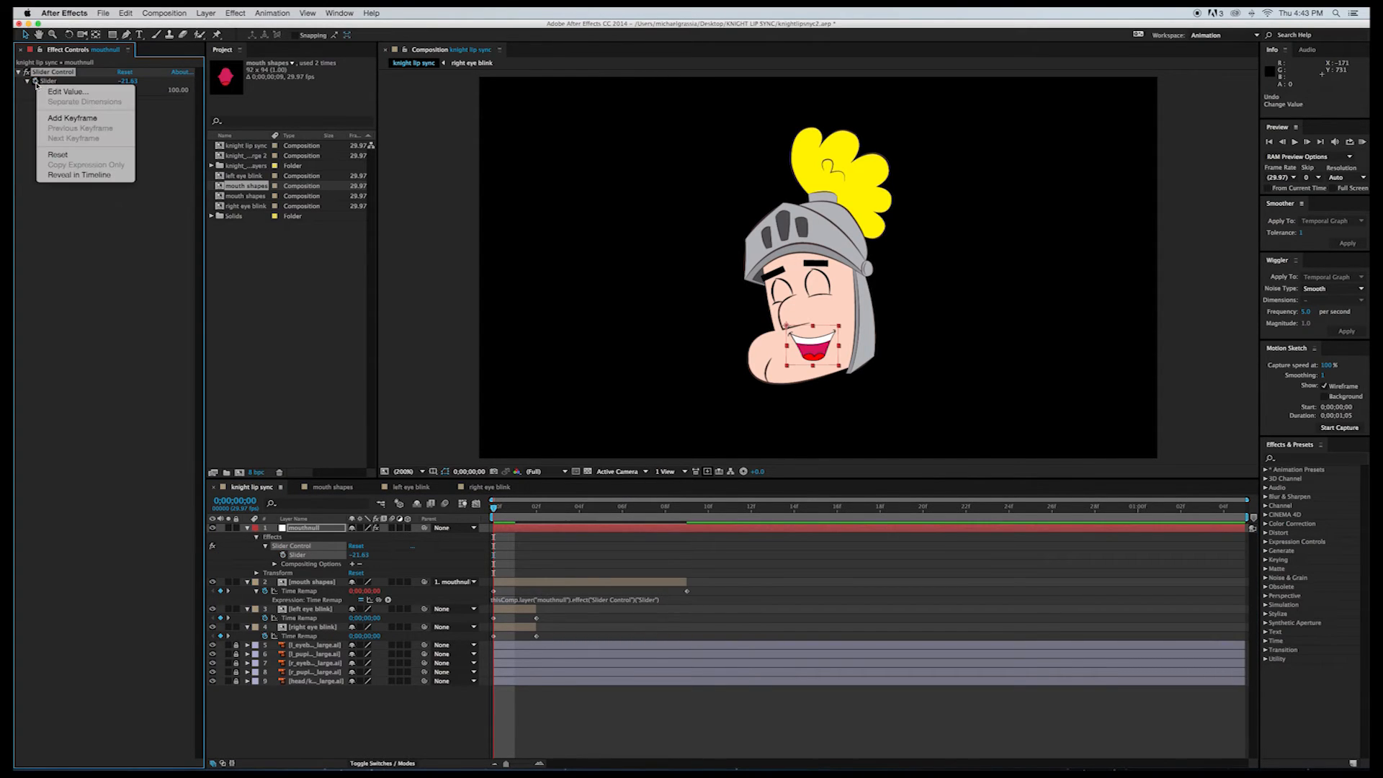
click(68, 92)
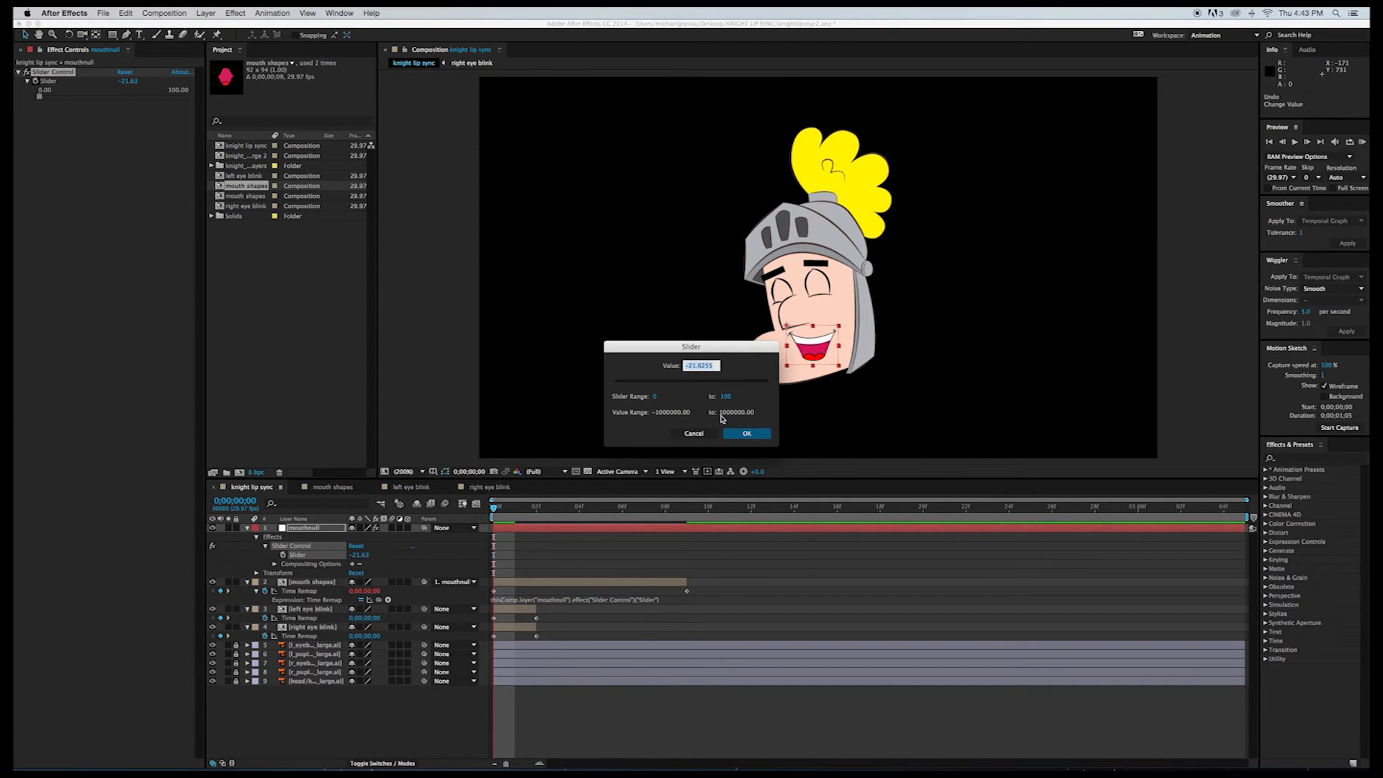
text(9)
key(Return)
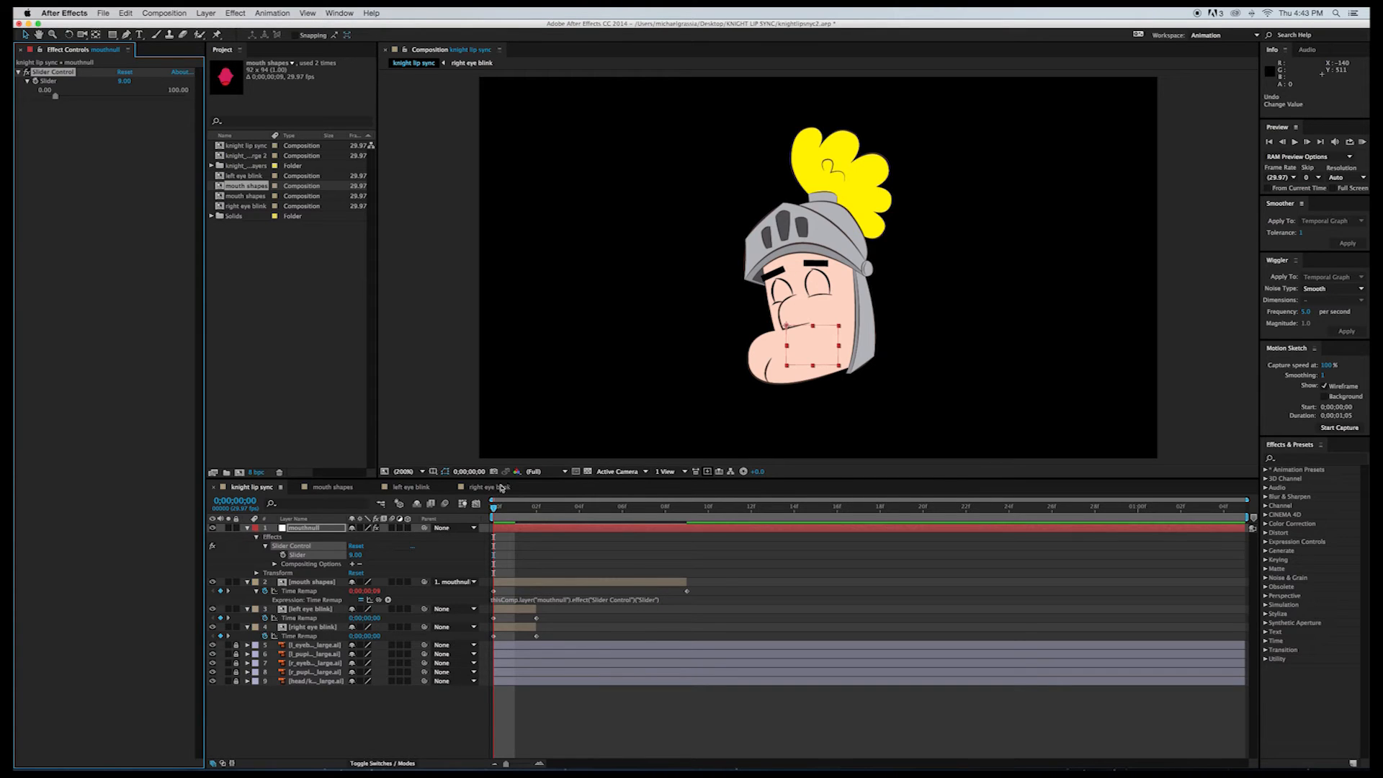
Step: Test the mouth shapes with smaller Slider values on mouthnull, ending at 0.05
click(494, 510)
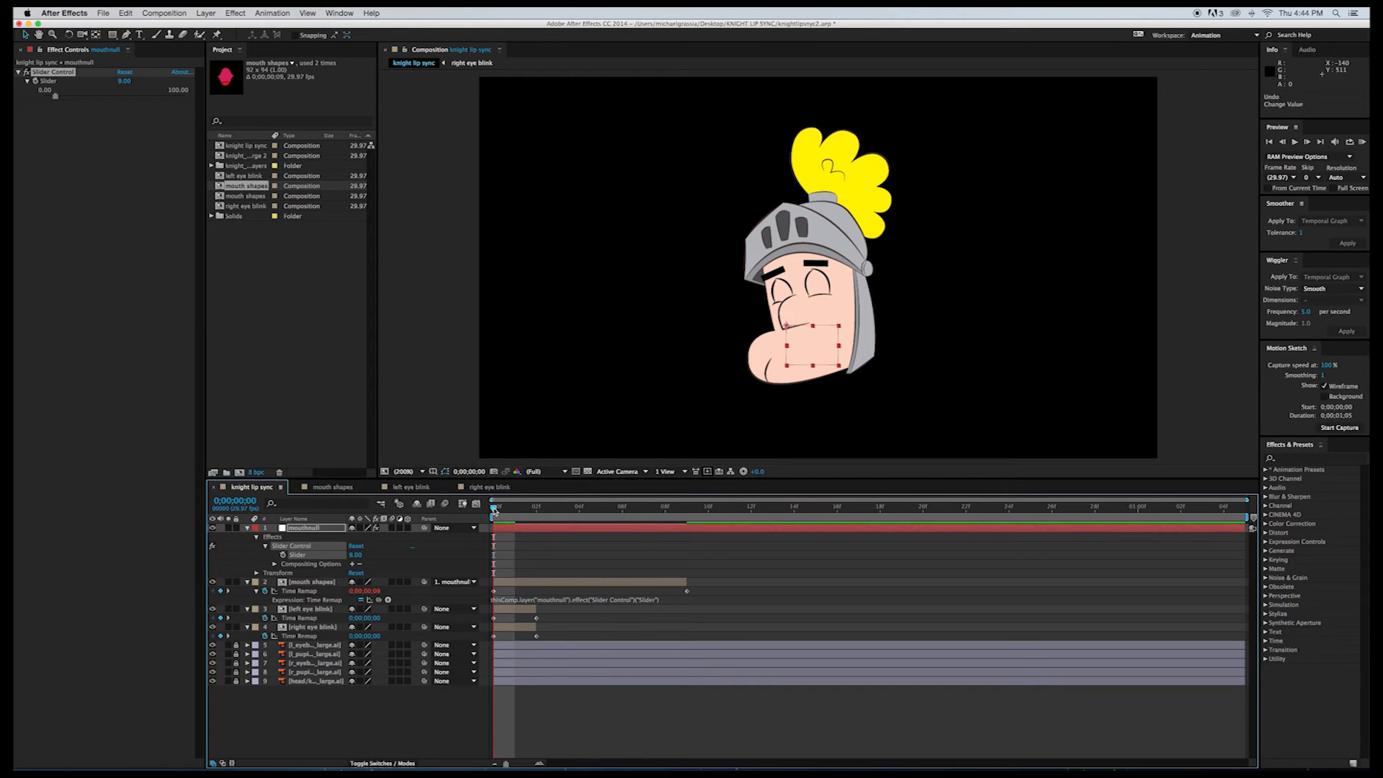
mouse_move(355, 555)
mouse_down()
mouse_move(335, 555)
mouse_move(356, 554)
mouse_up()
click(355, 554)
text(1)
key(Return)
click(351, 561)
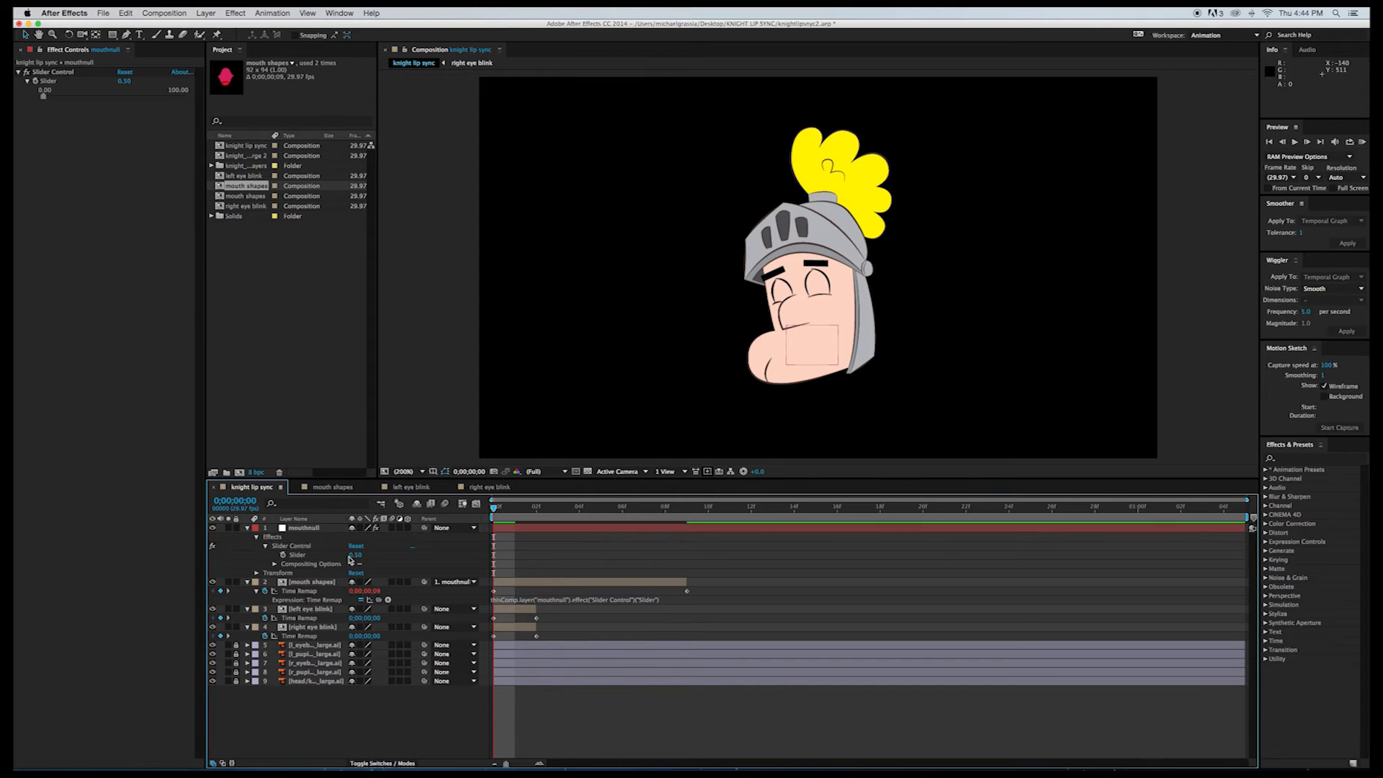
click(351, 558)
text(.05)
key(Return)
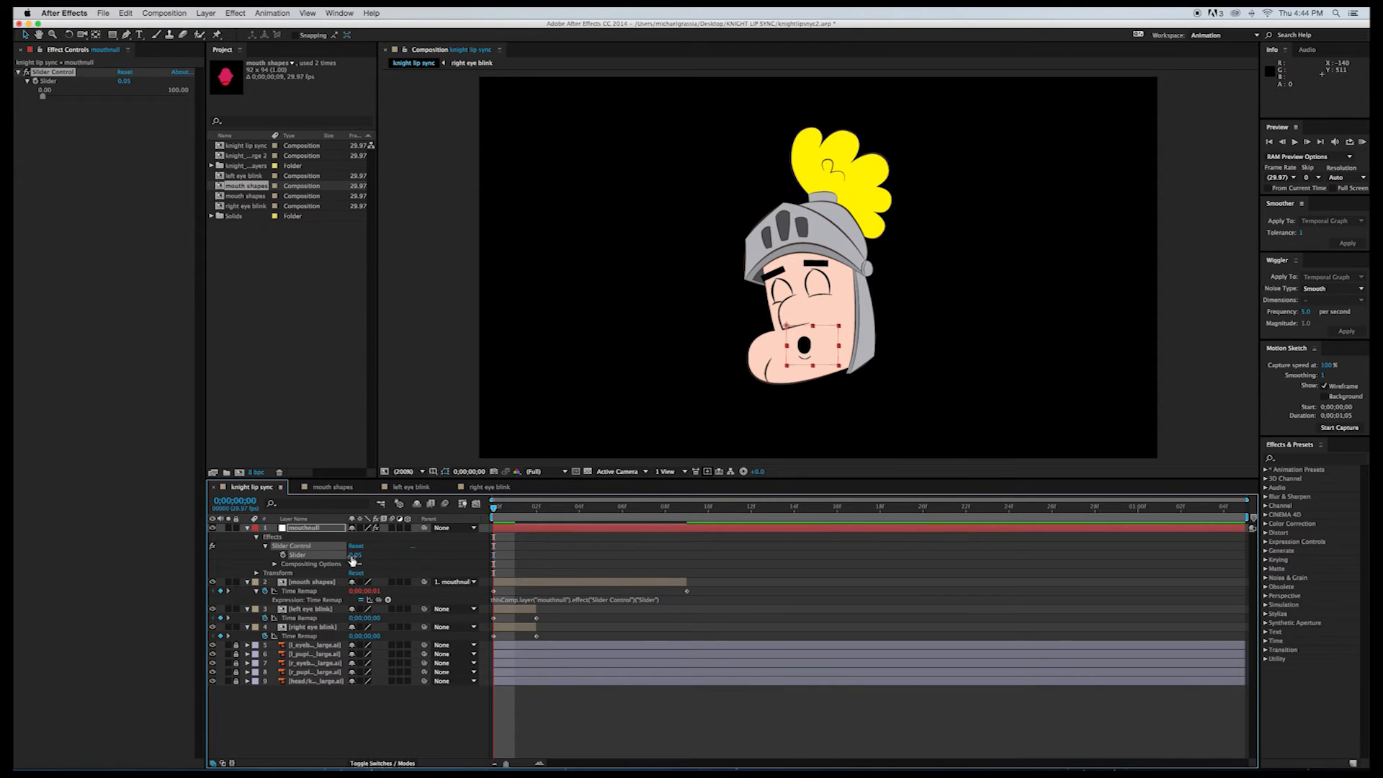
Step: Set mouthnull's Slider to 0.076 and collapse the properties of the mouthnull and mouth shapes layers
click(357, 557)
key(BackSpace)
text(.076)
key(Return)
click(246, 528)
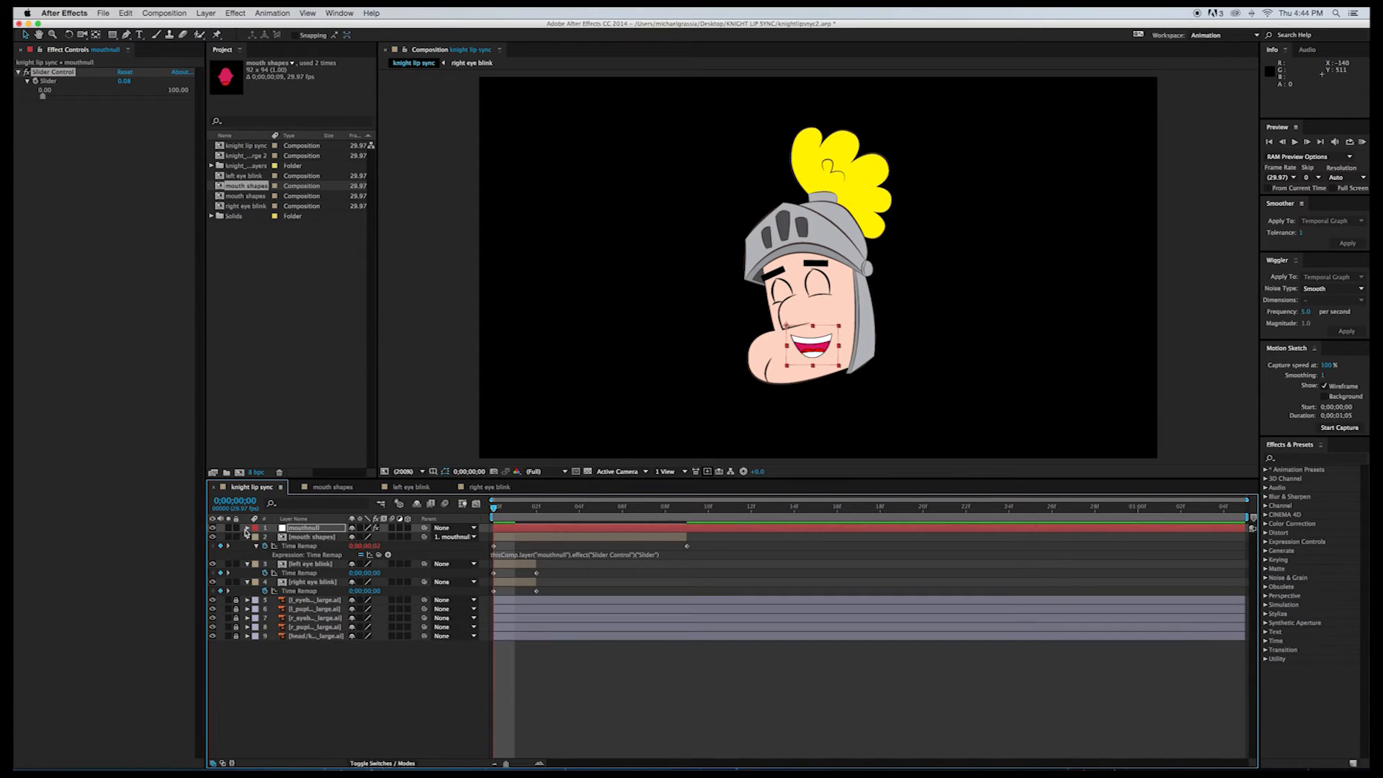
click(247, 537)
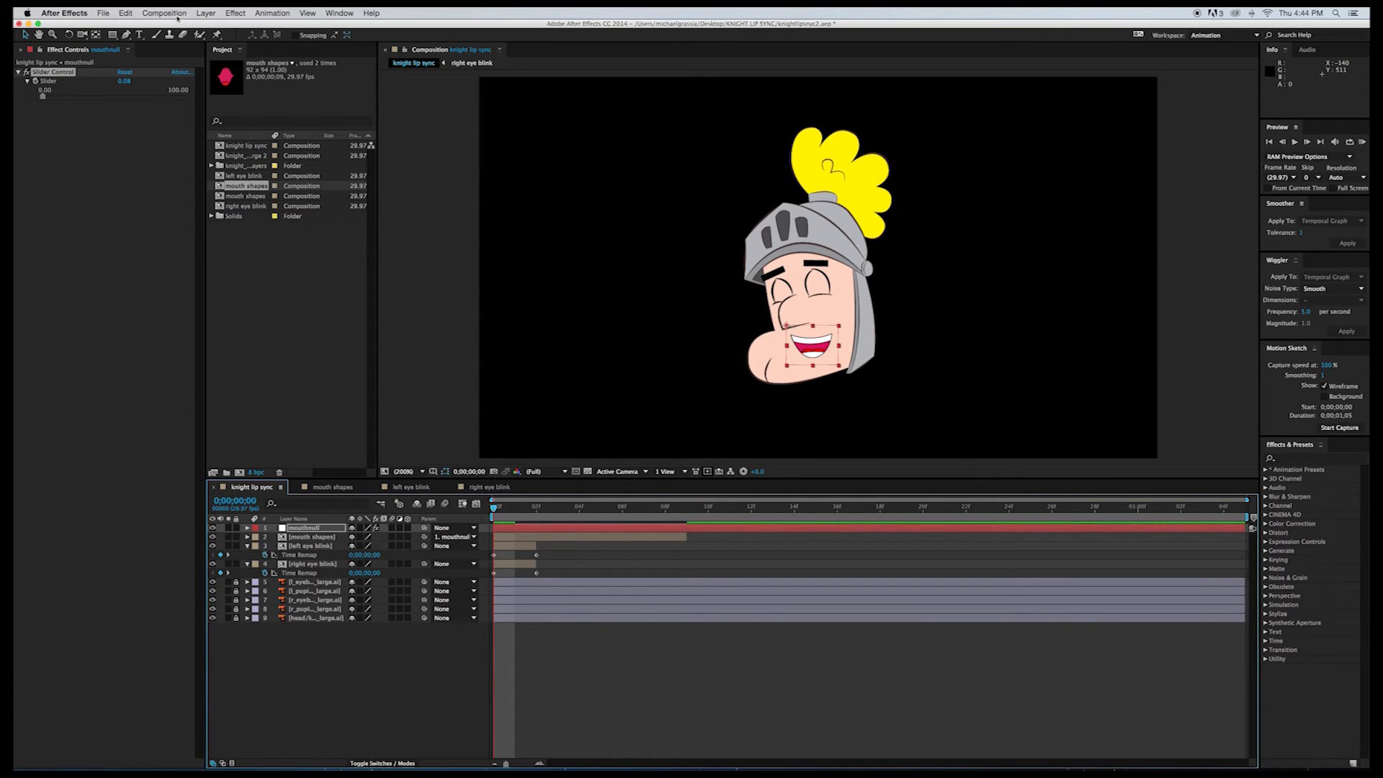
Step: Add a new null object above the left eye blink layer and place it over that eye at about 609, 358
click(323, 549)
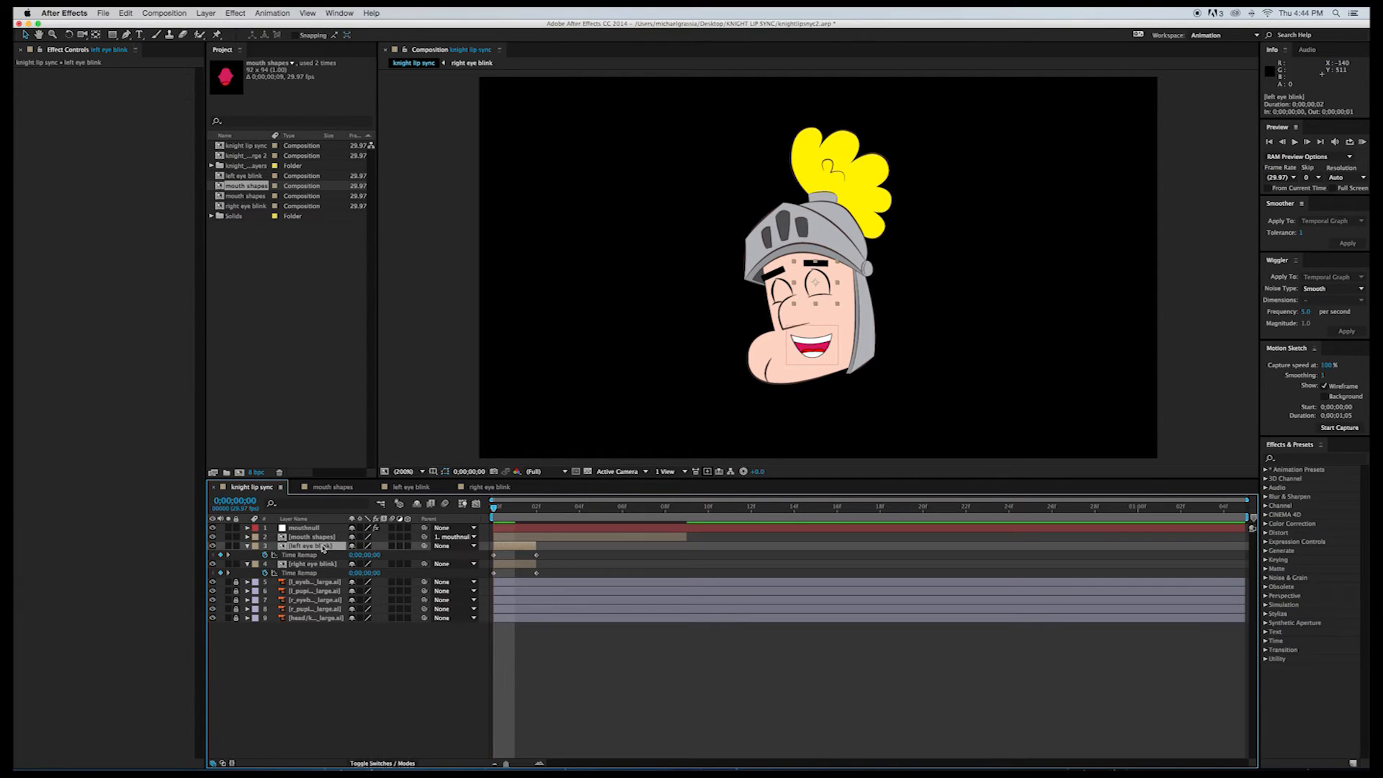
click(207, 13)
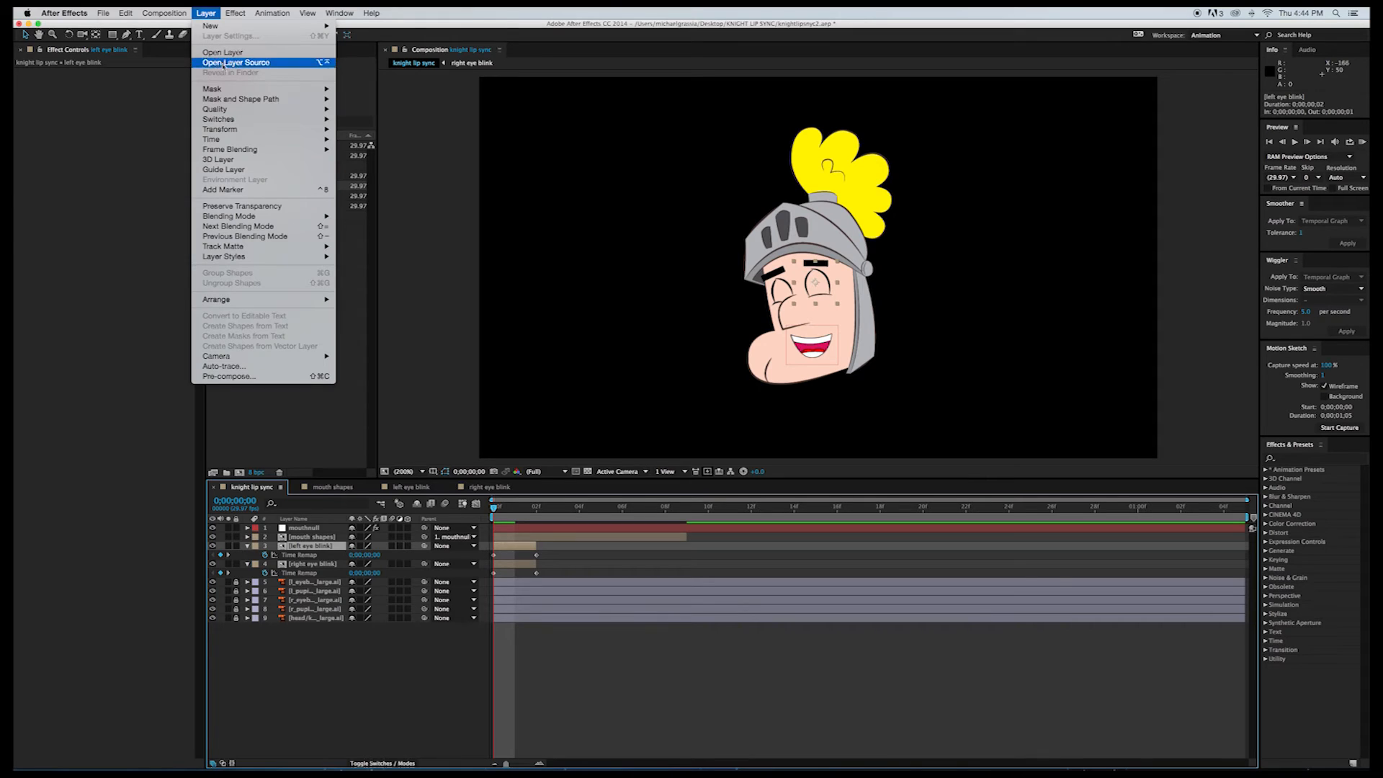
mouse_move(231, 26)
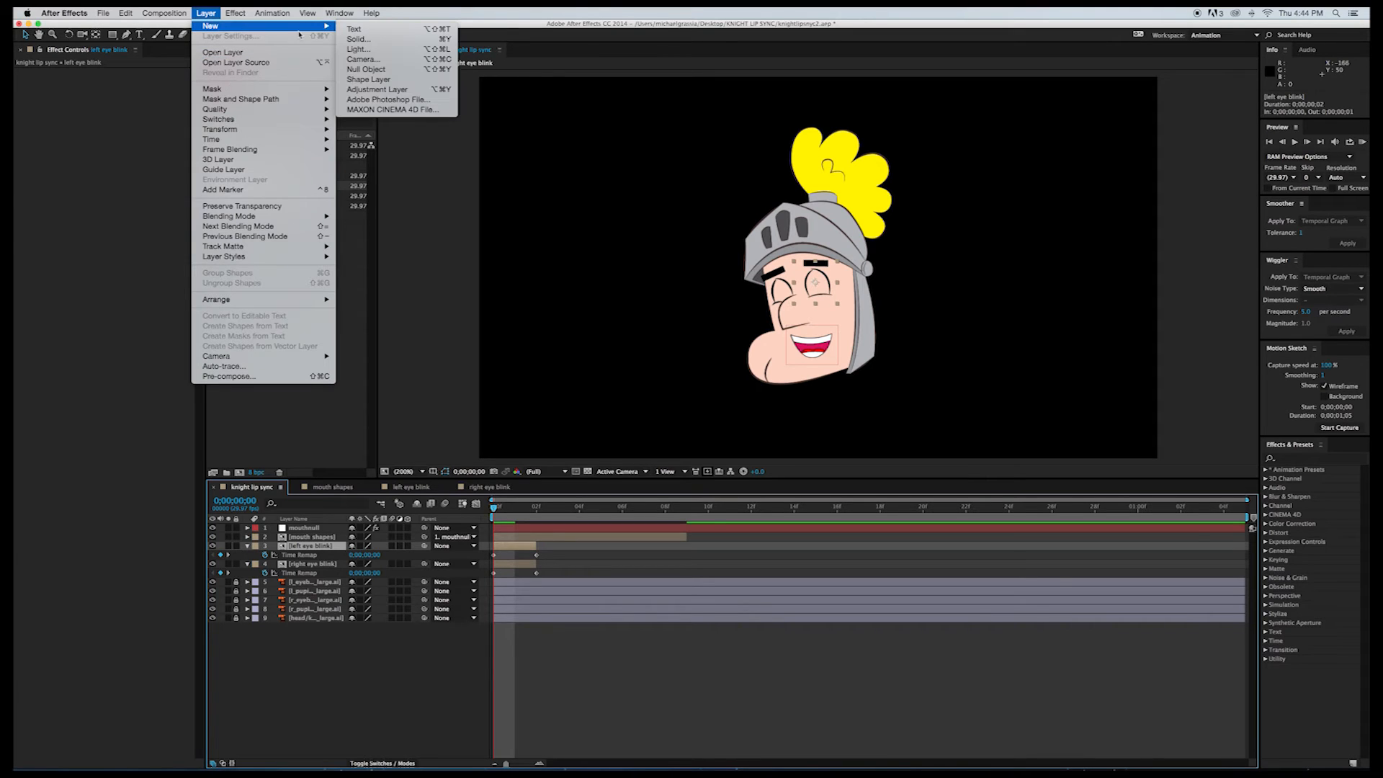
click(382, 71)
drag(873, 322, 830, 293)
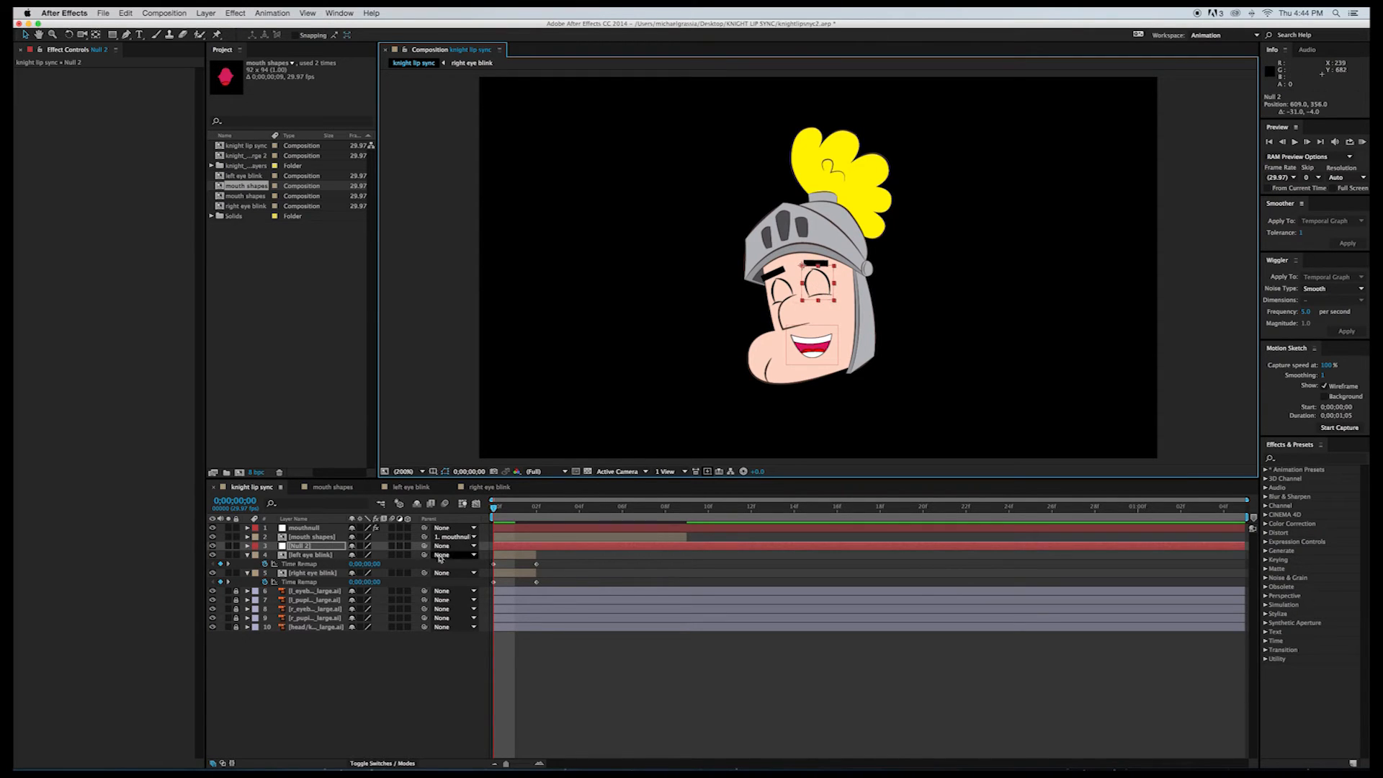
Step: Rename the null object above the left eye blink layer as "left eye null"
right_click(329, 547)
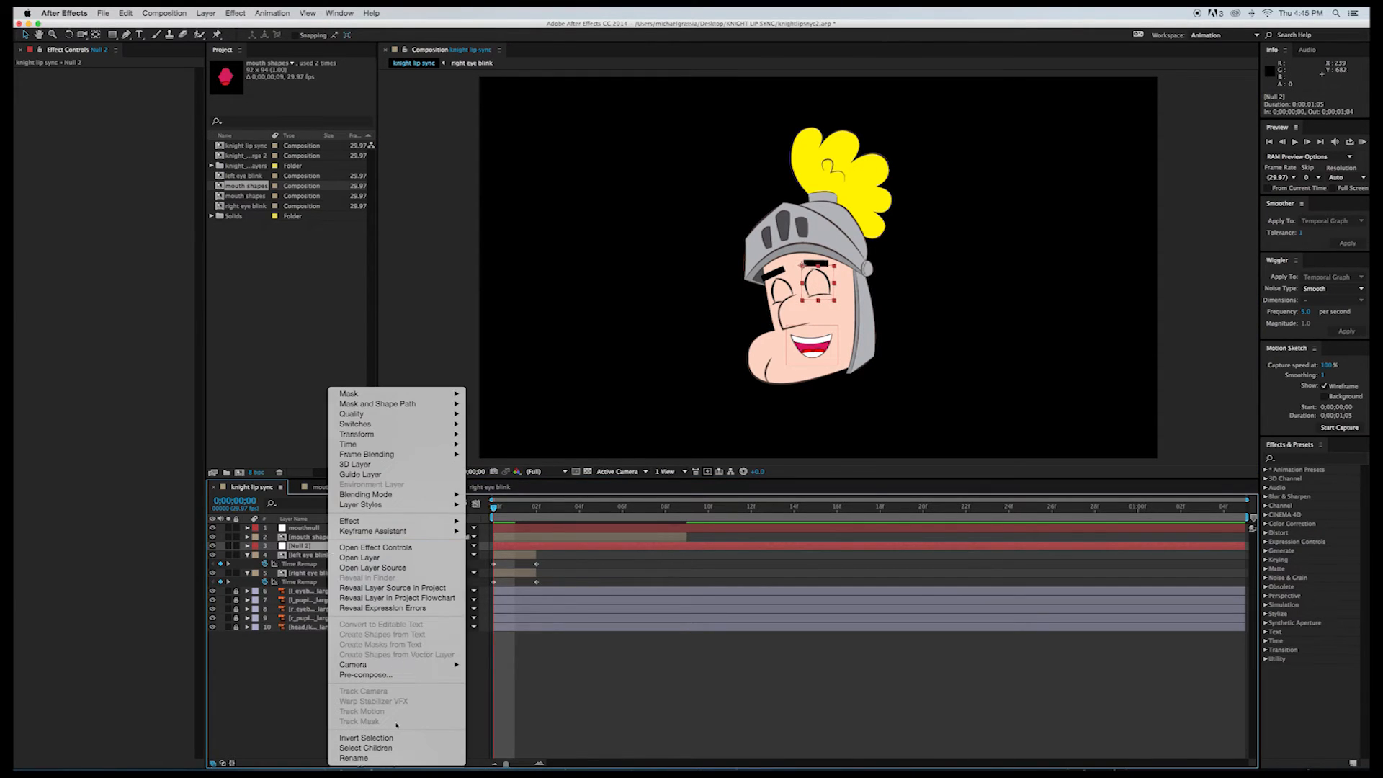
click(388, 758)
text(left eye nu)
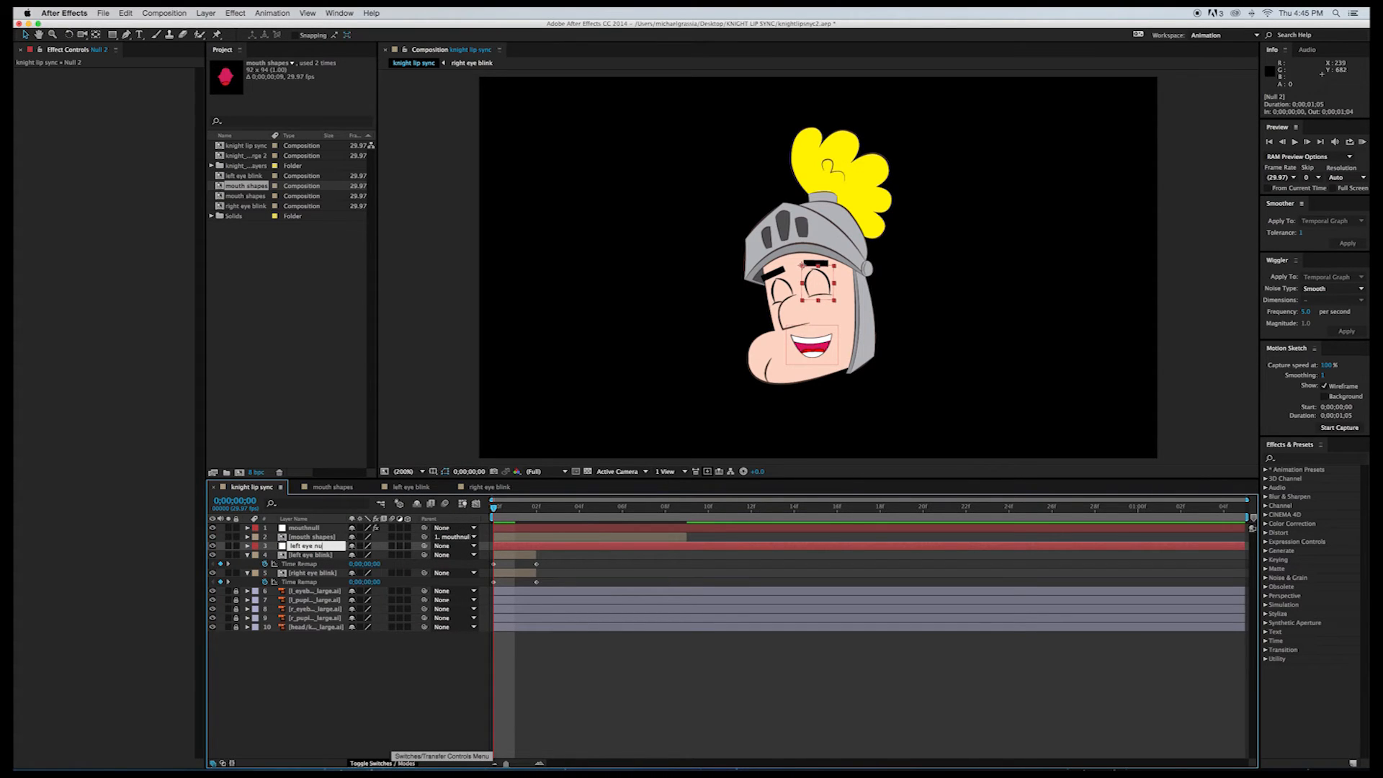
text(ll)
key(Return)
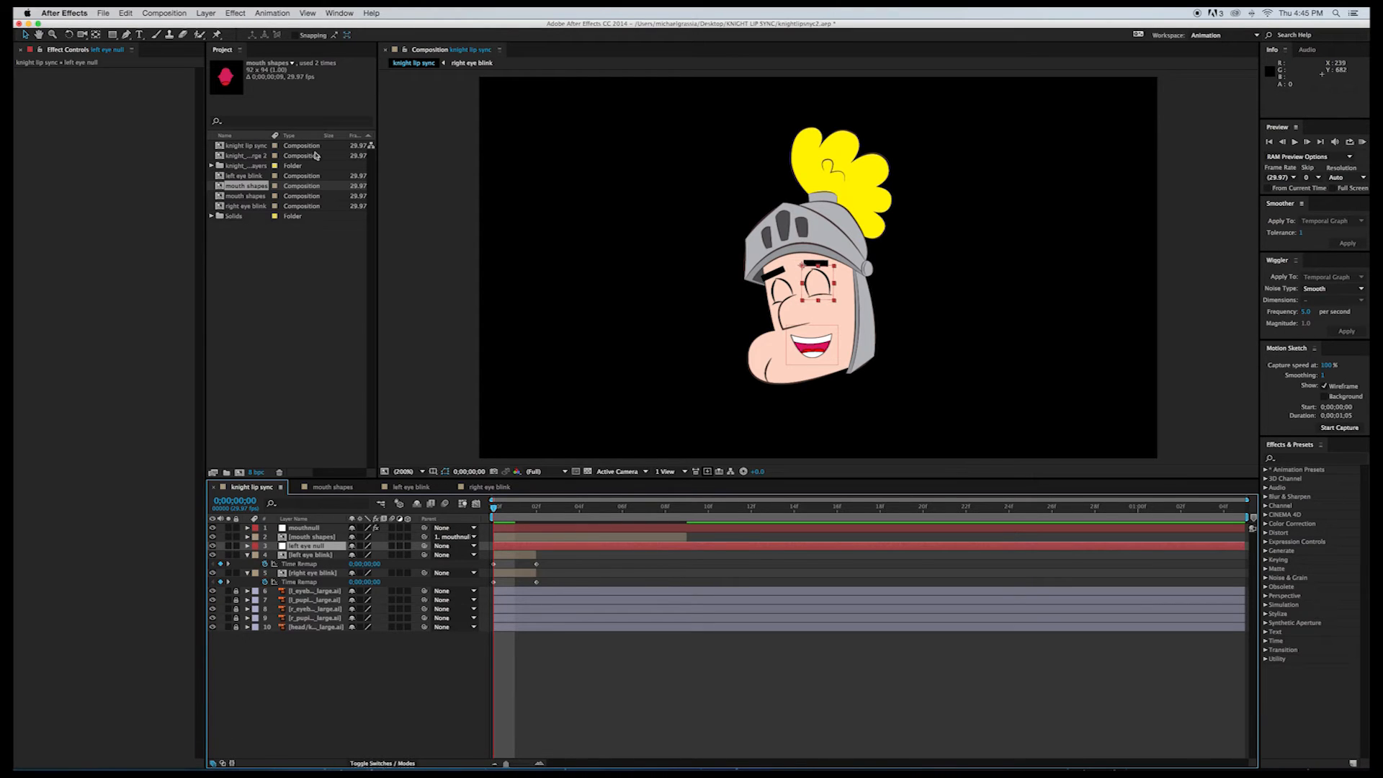
Step: Apply a Slider Control expression effect to the left eye null layer
click(238, 13)
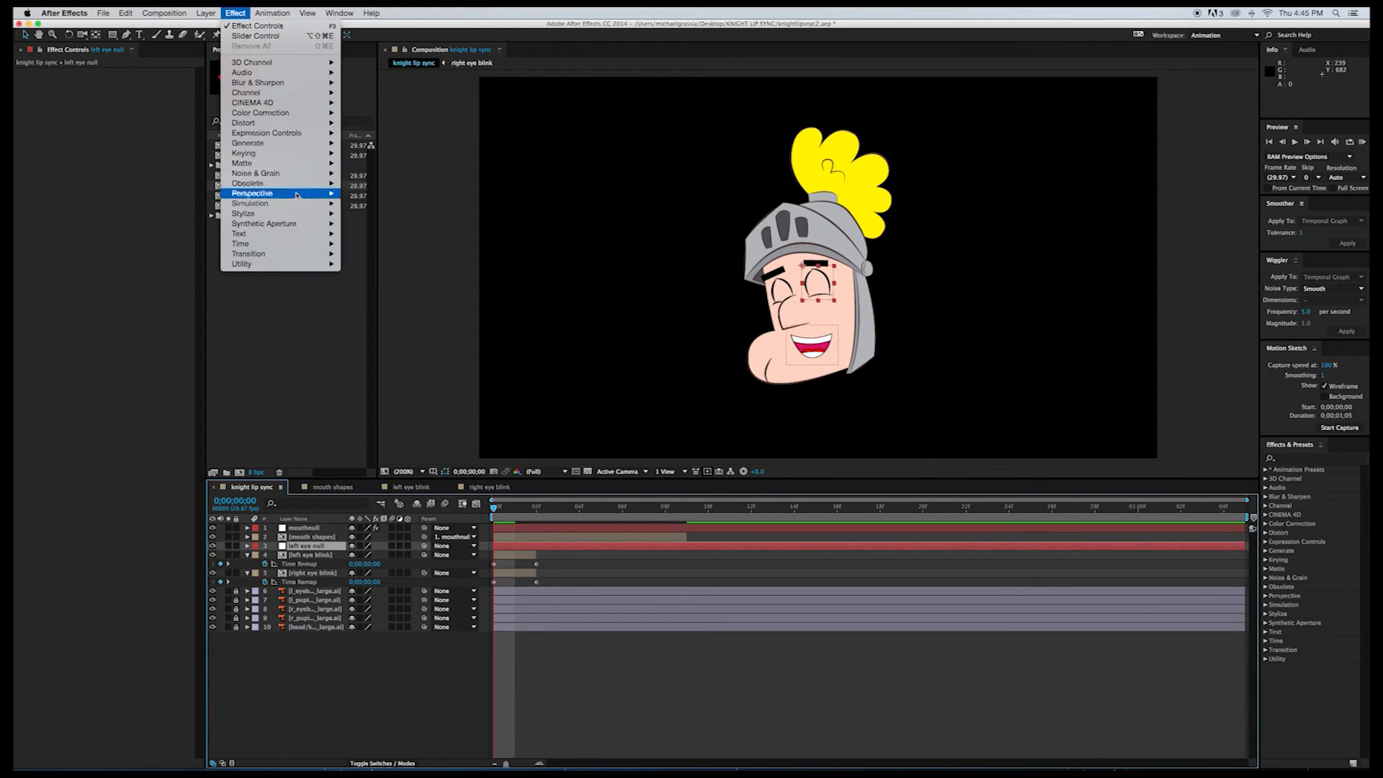
mouse_move(294, 234)
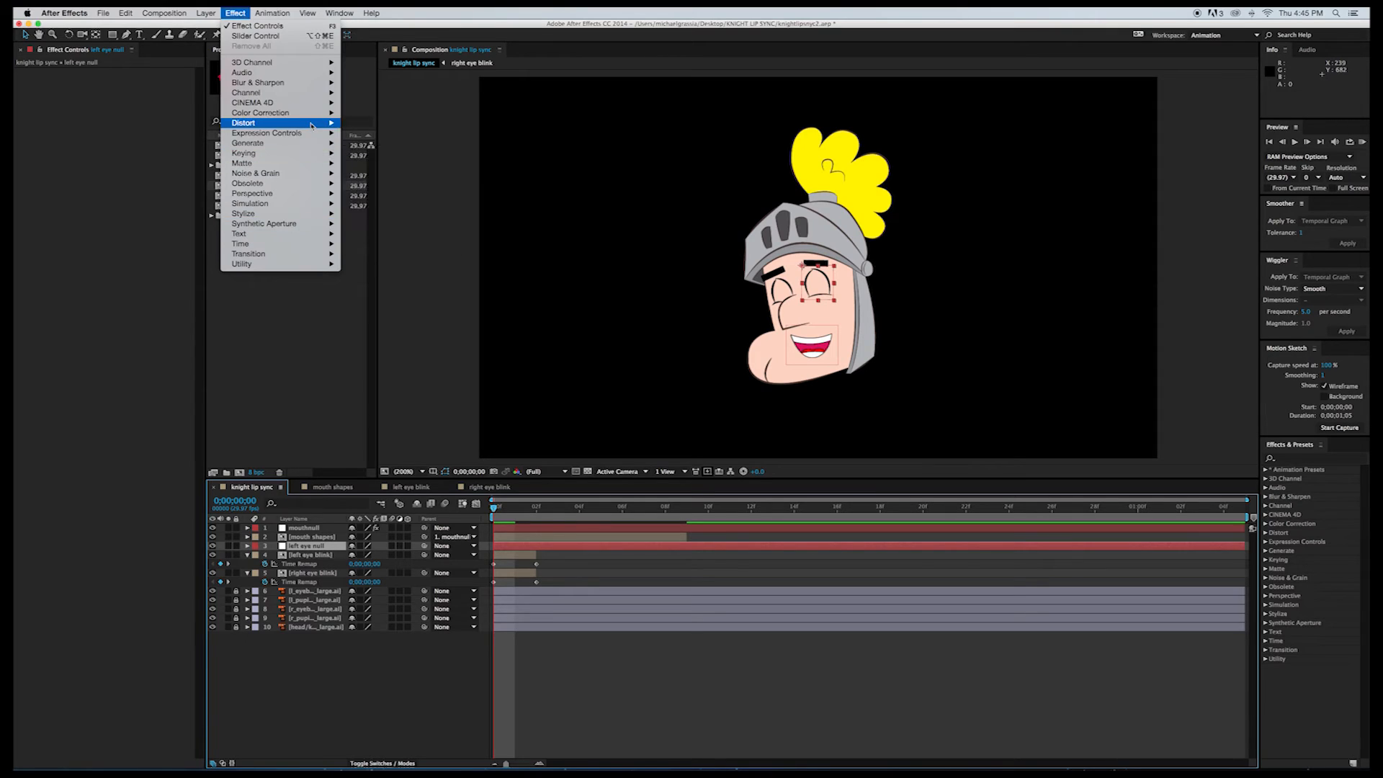
mouse_move(314, 136)
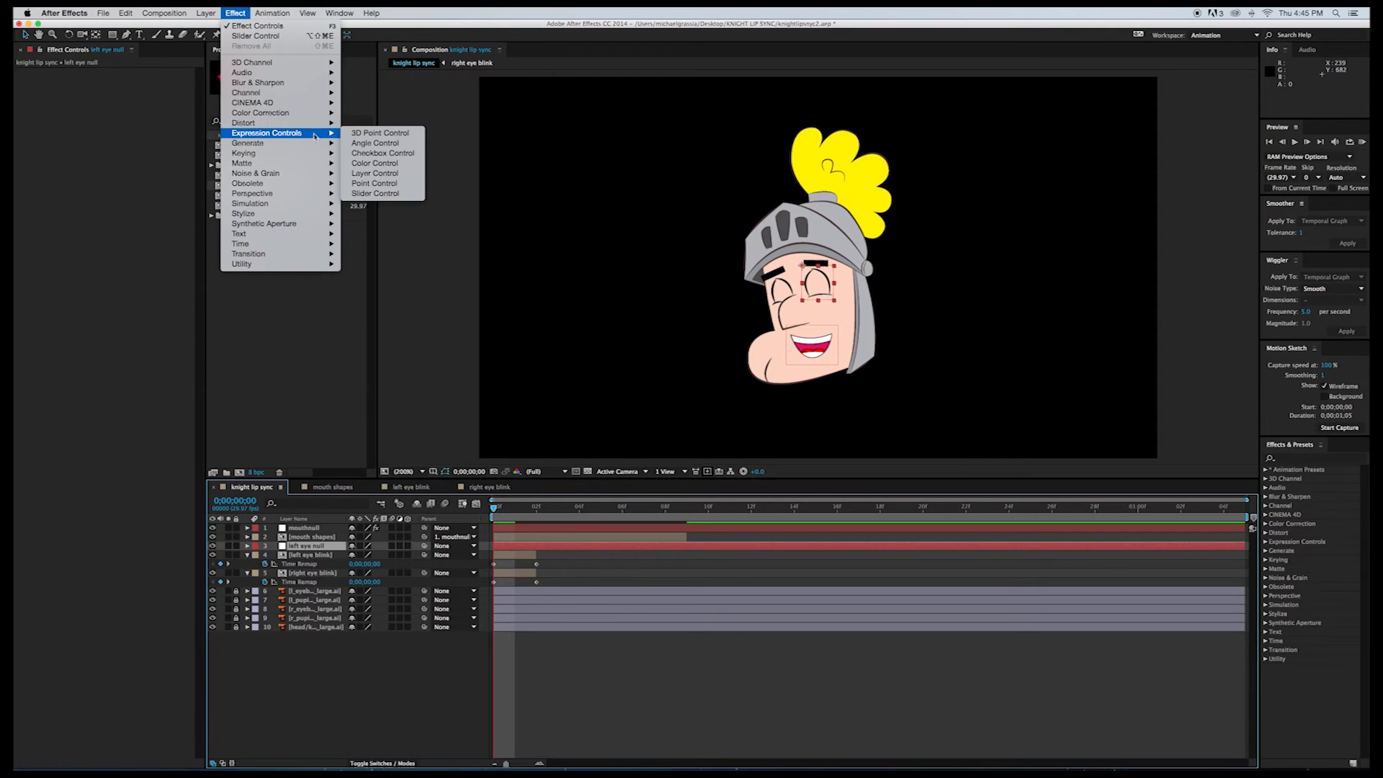
click(366, 196)
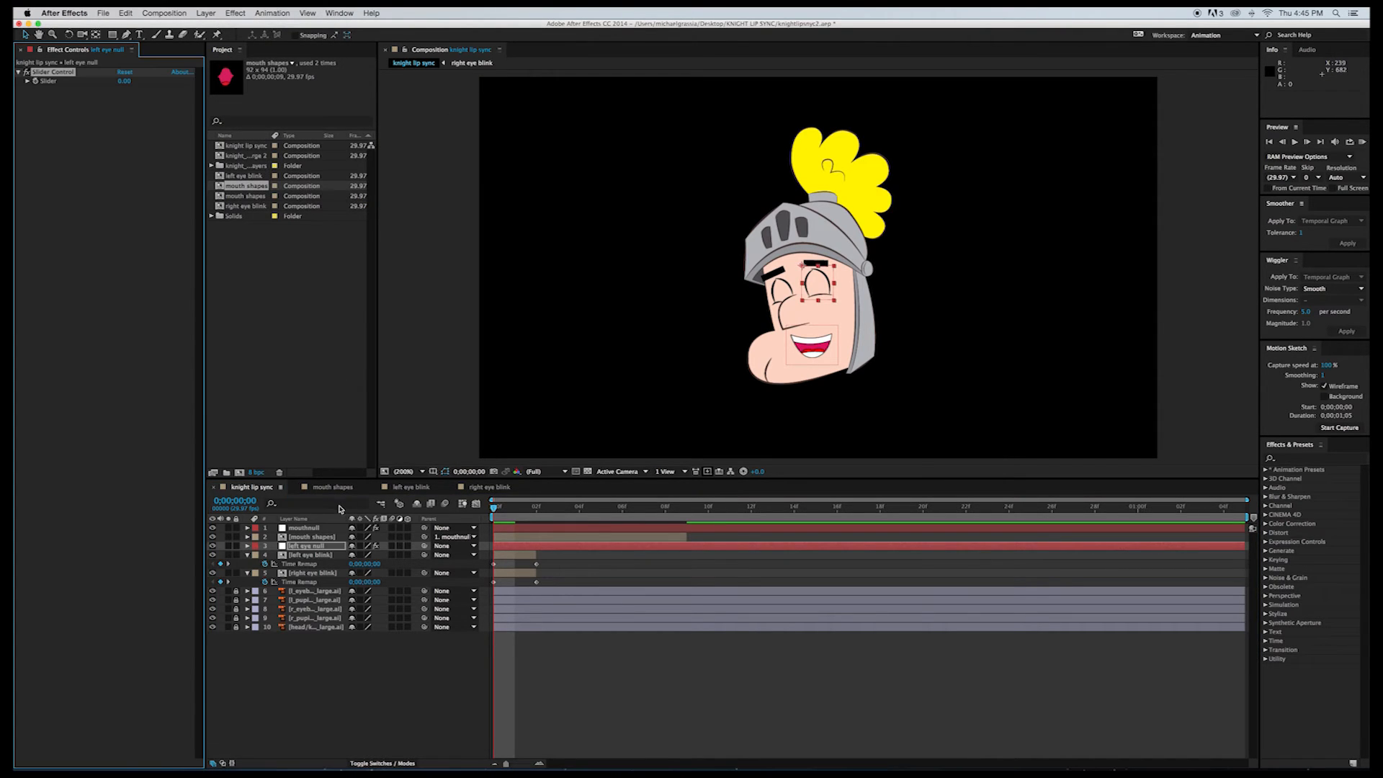
Step: Add an expression to the left eye blink layer's Time Remap that links it to the Slider of left eye null
click(247, 546)
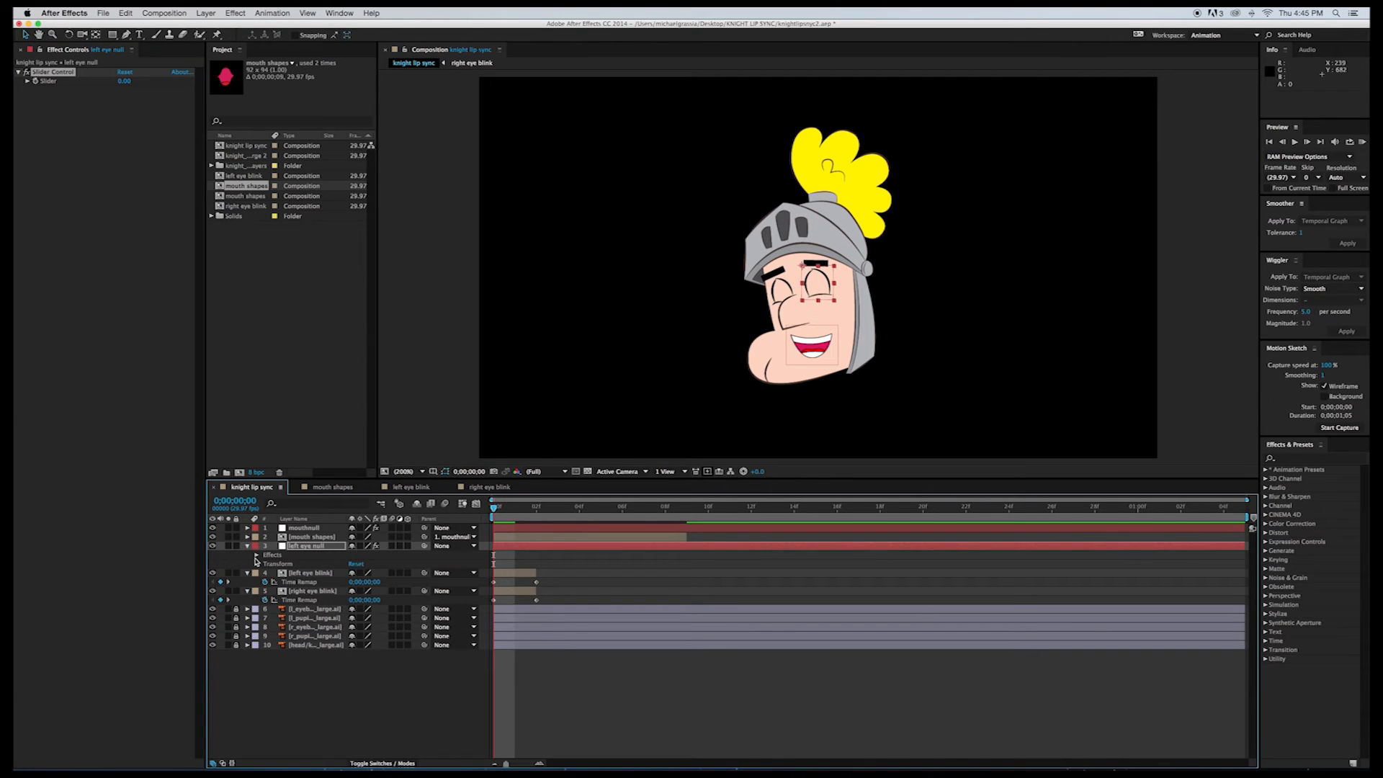
click(256, 555)
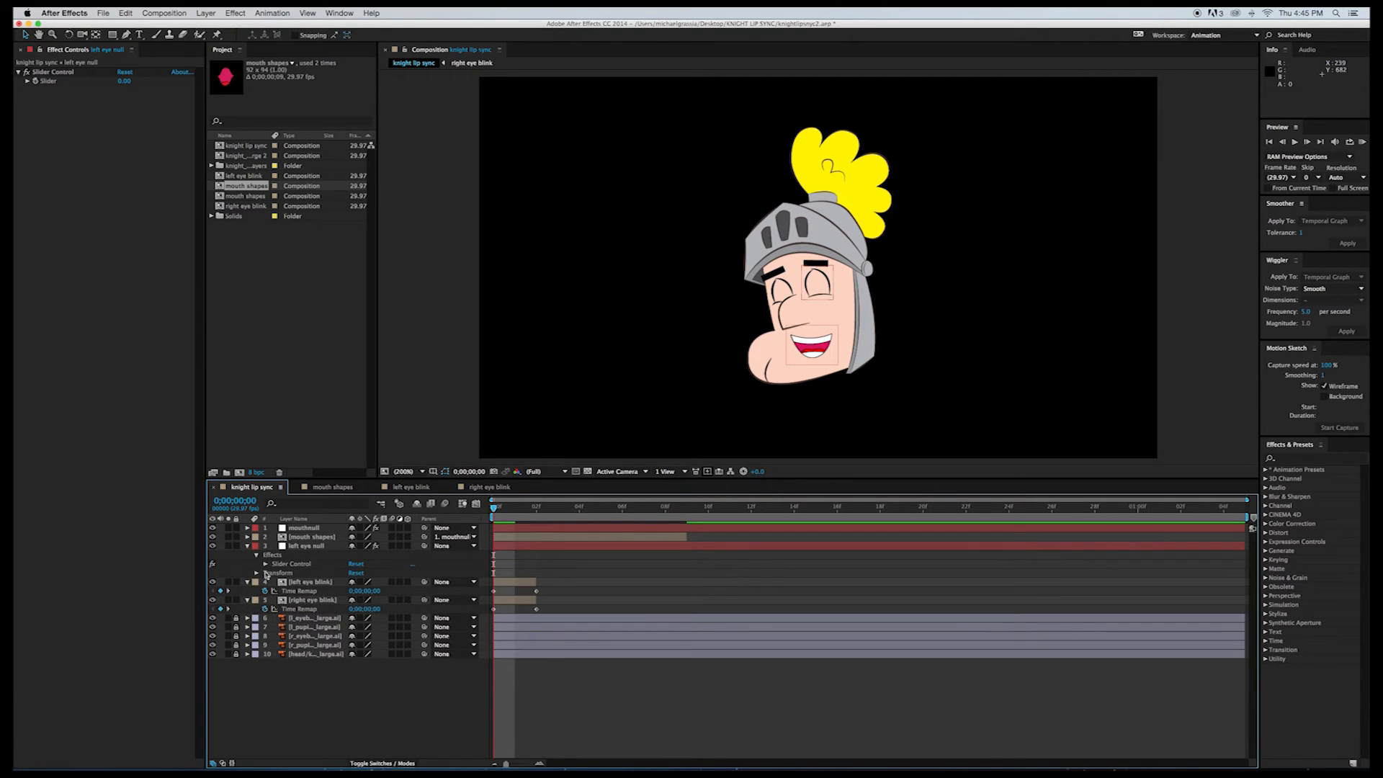
click(265, 564)
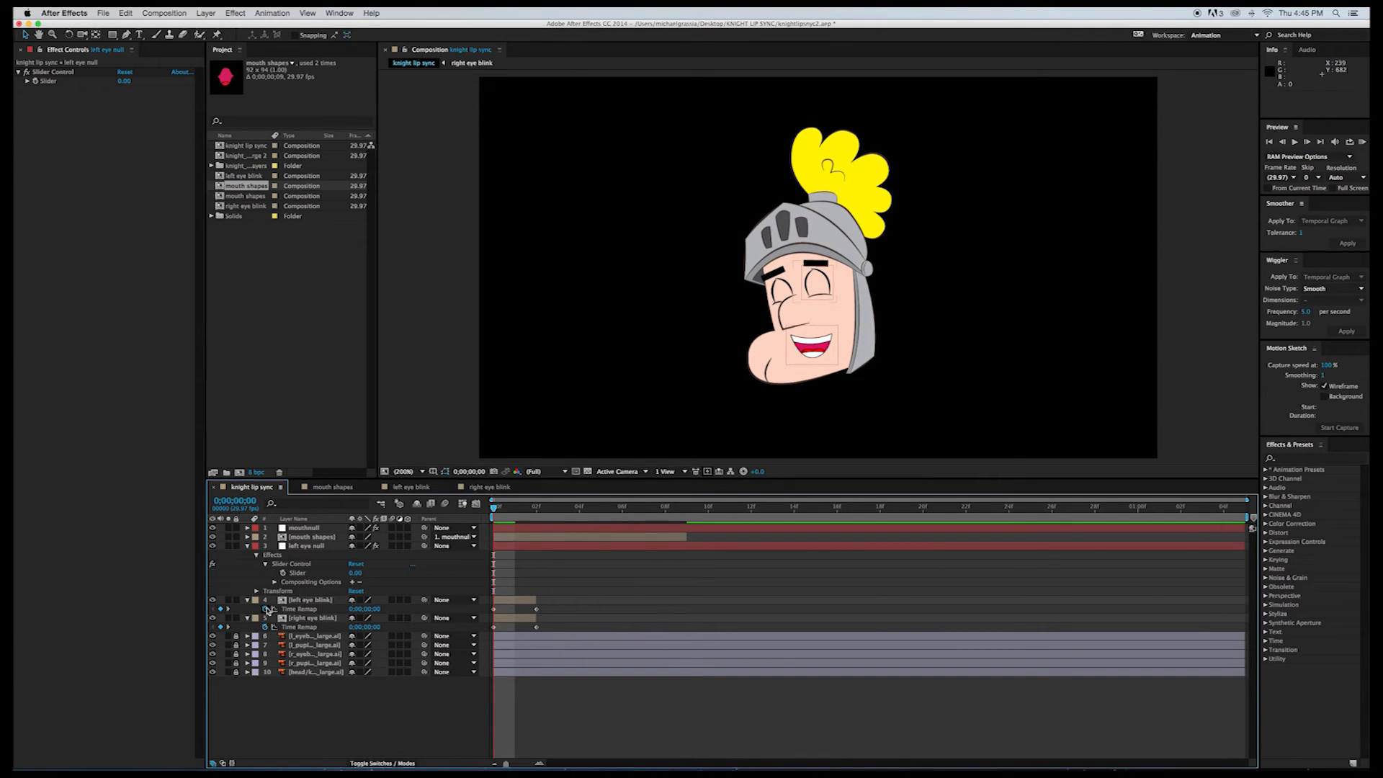
alt+click(264, 609)
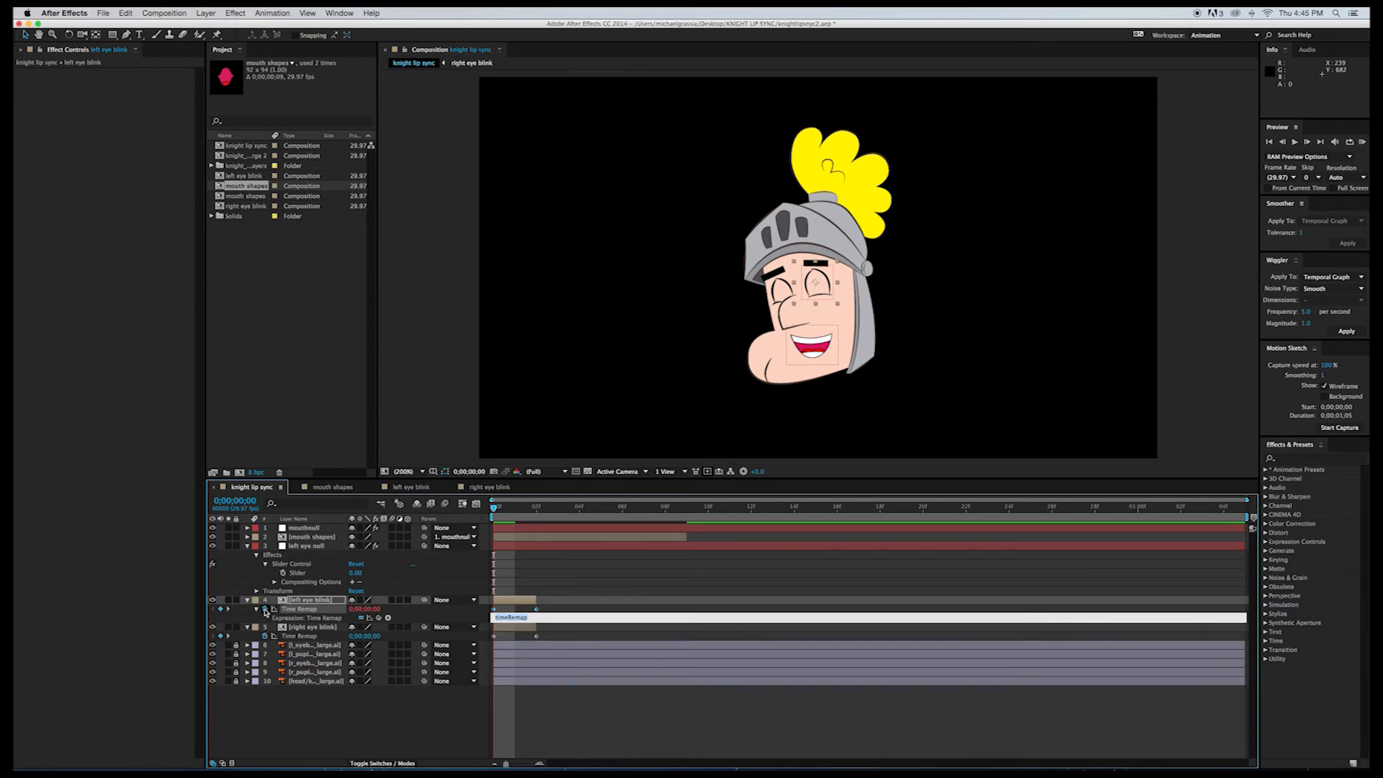
drag(380, 618, 296, 576)
click(291, 564)
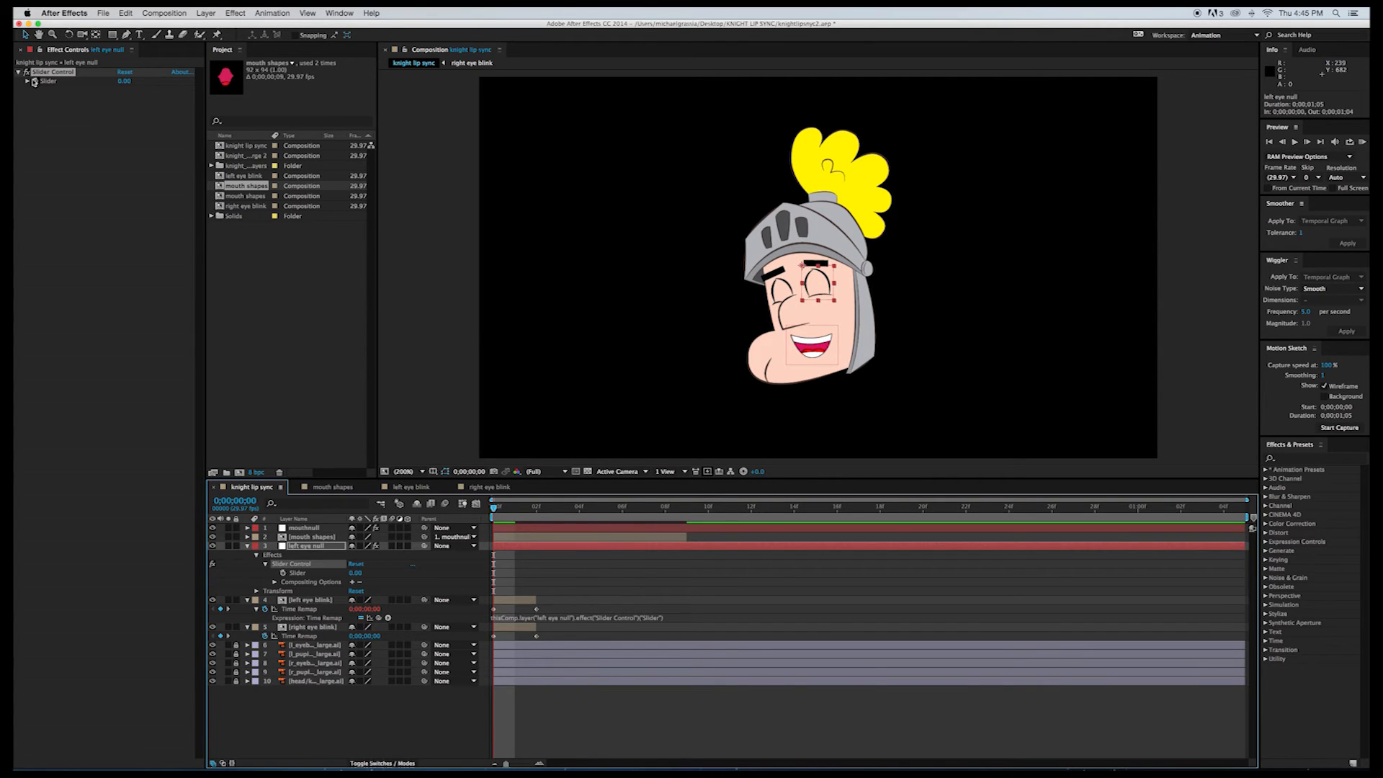
Step: Set the Slider value of left eye null to 2
click(28, 82)
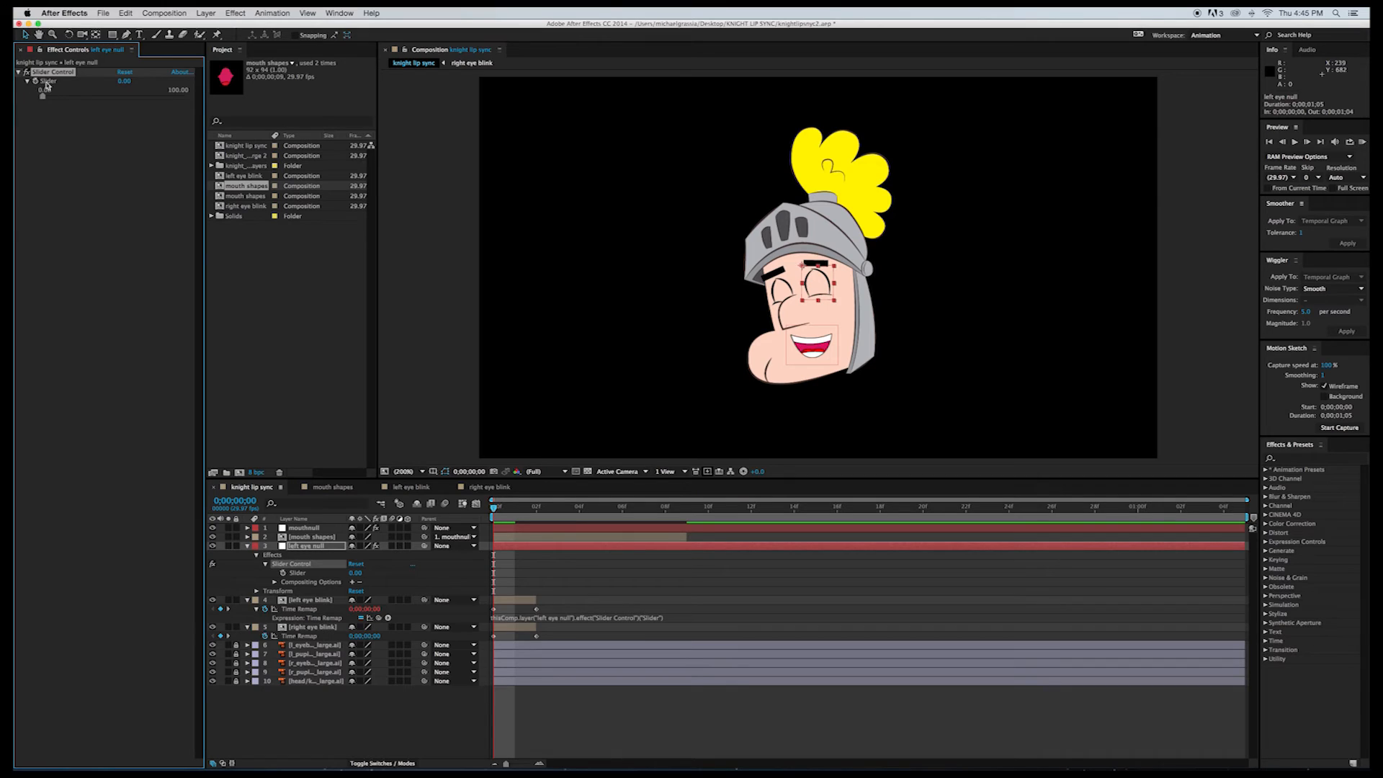
right_click(47, 87)
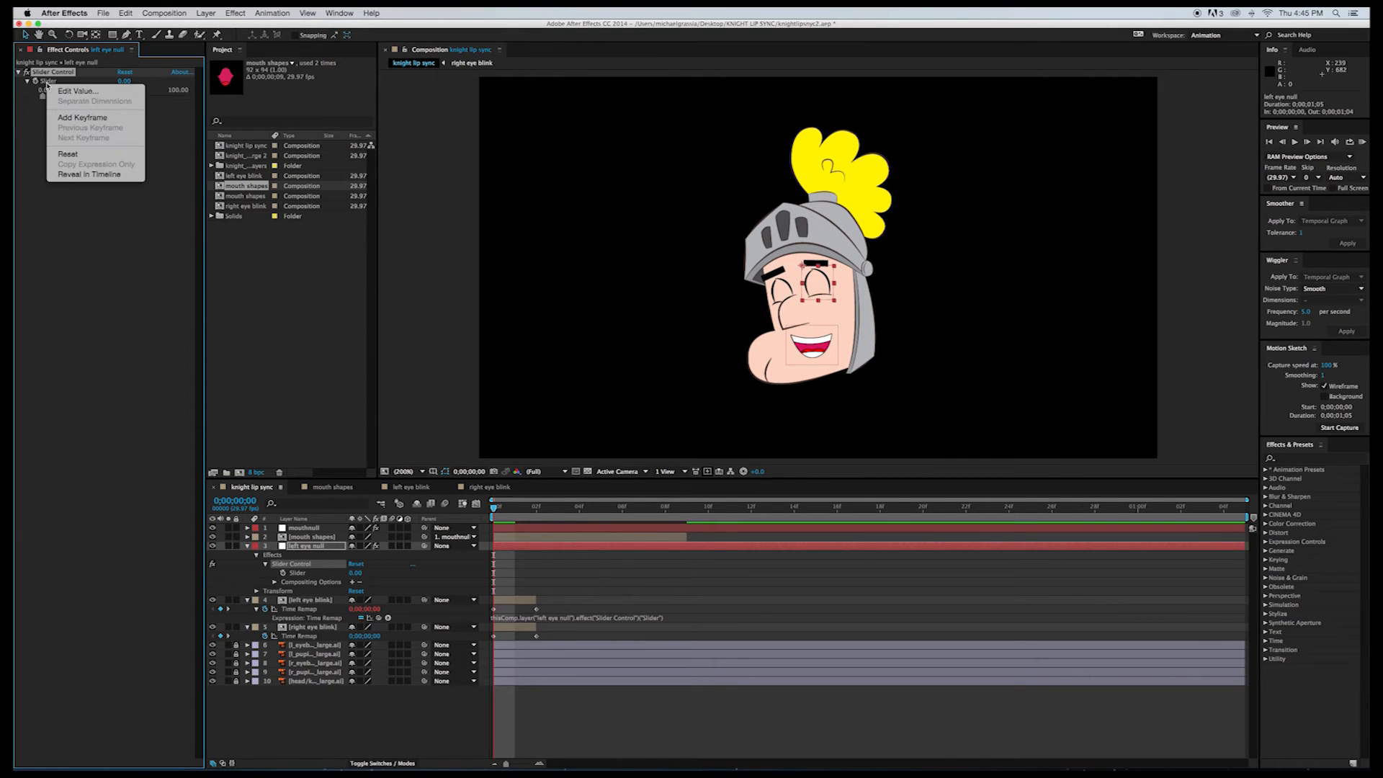
click(72, 91)
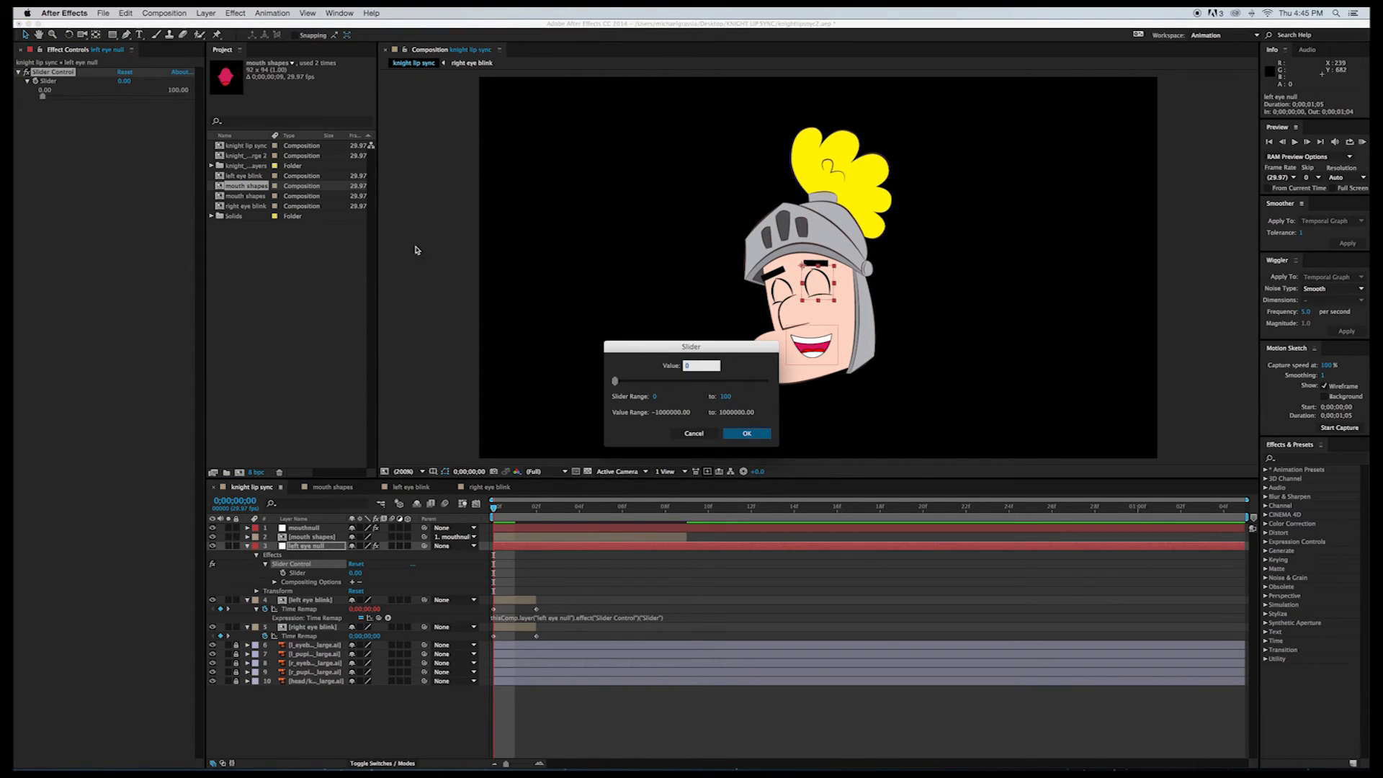
text(2)
key(Return)
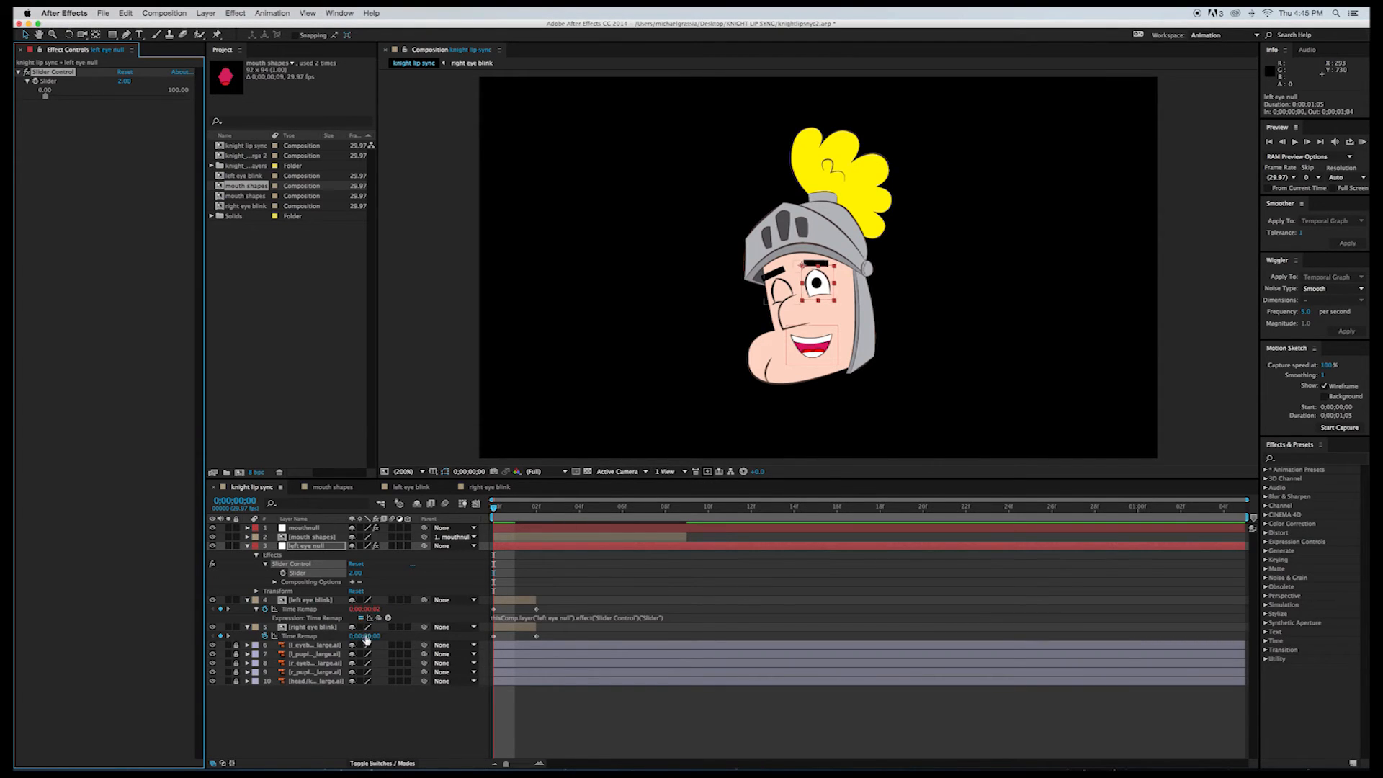
Step: Collapse the properties of the left eye null and left eye blink layers
click(257, 556)
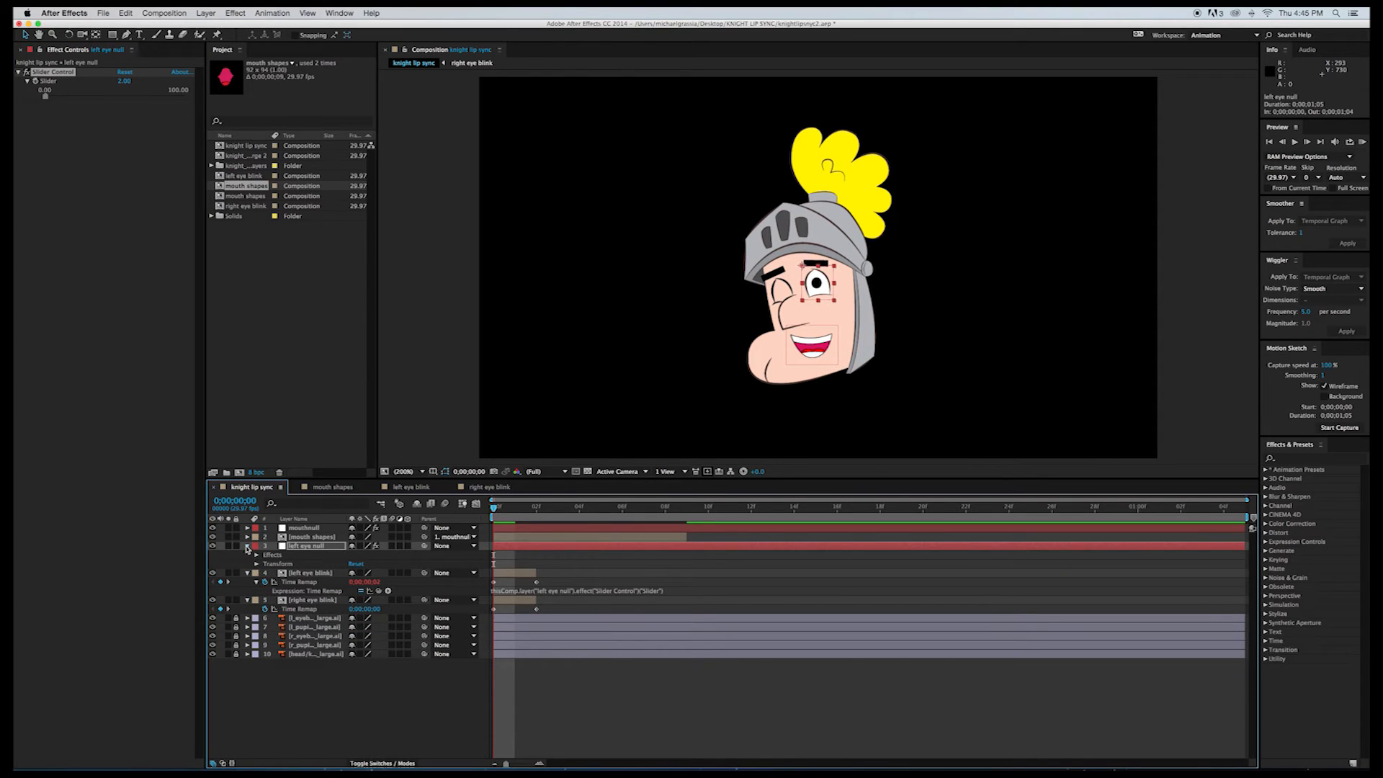
click(248, 546)
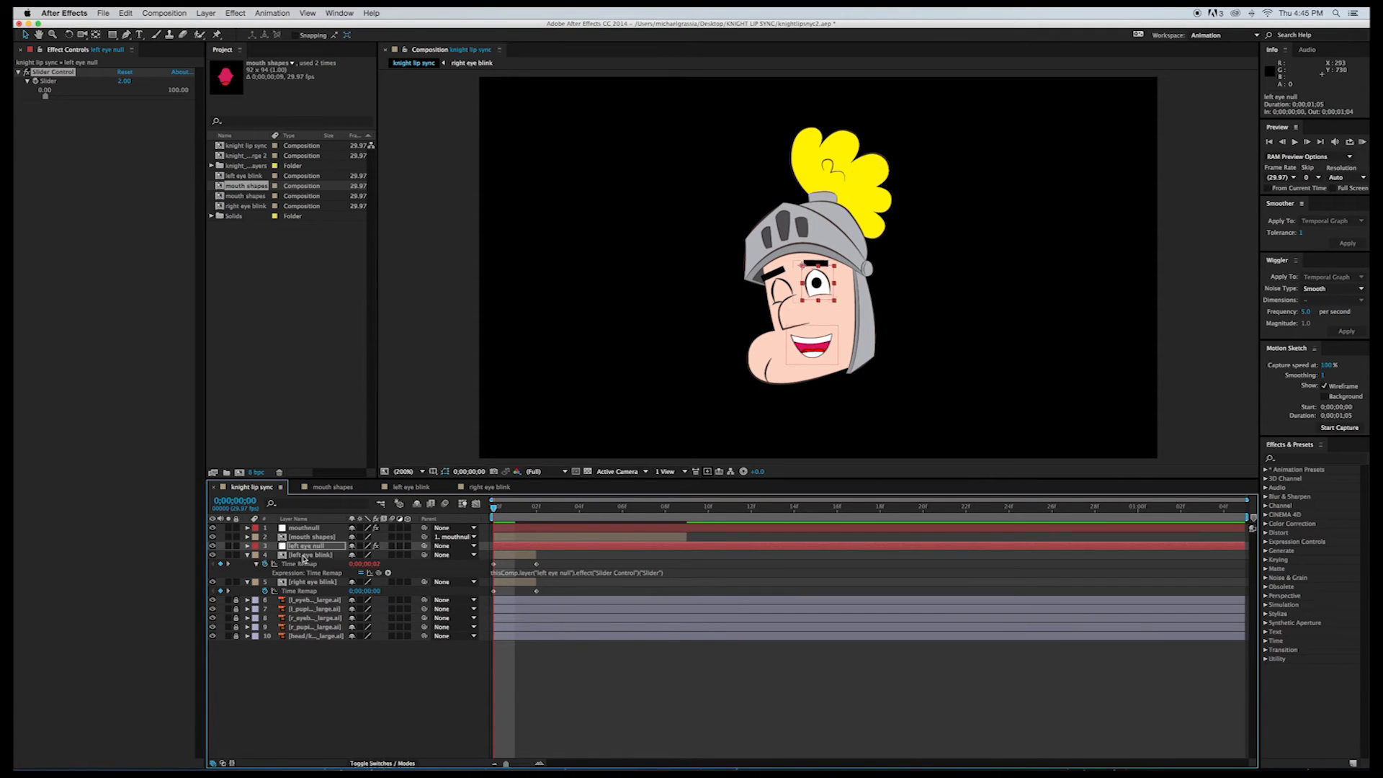
click(248, 554)
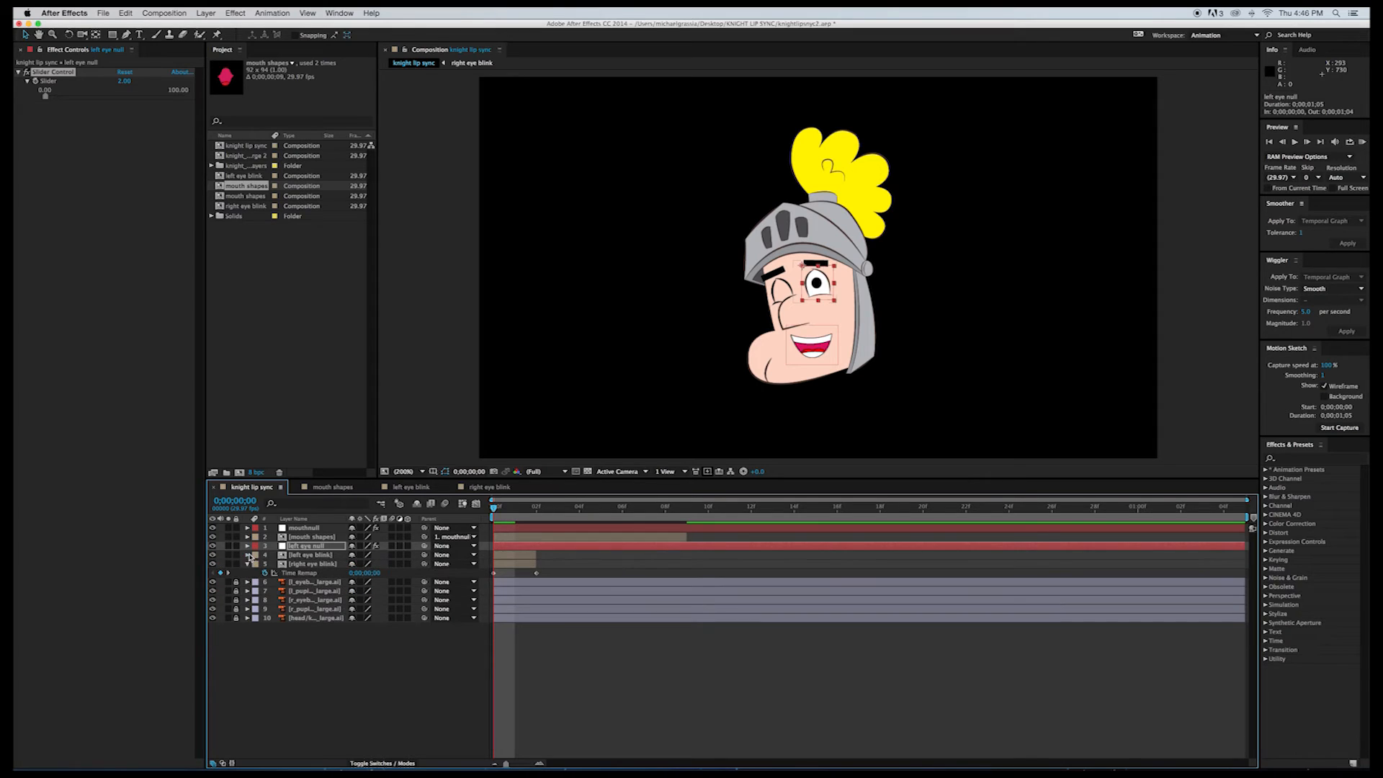
Step: Add a new null object above the right eye blink layer and place it over that eye at about 548, 375
click(313, 564)
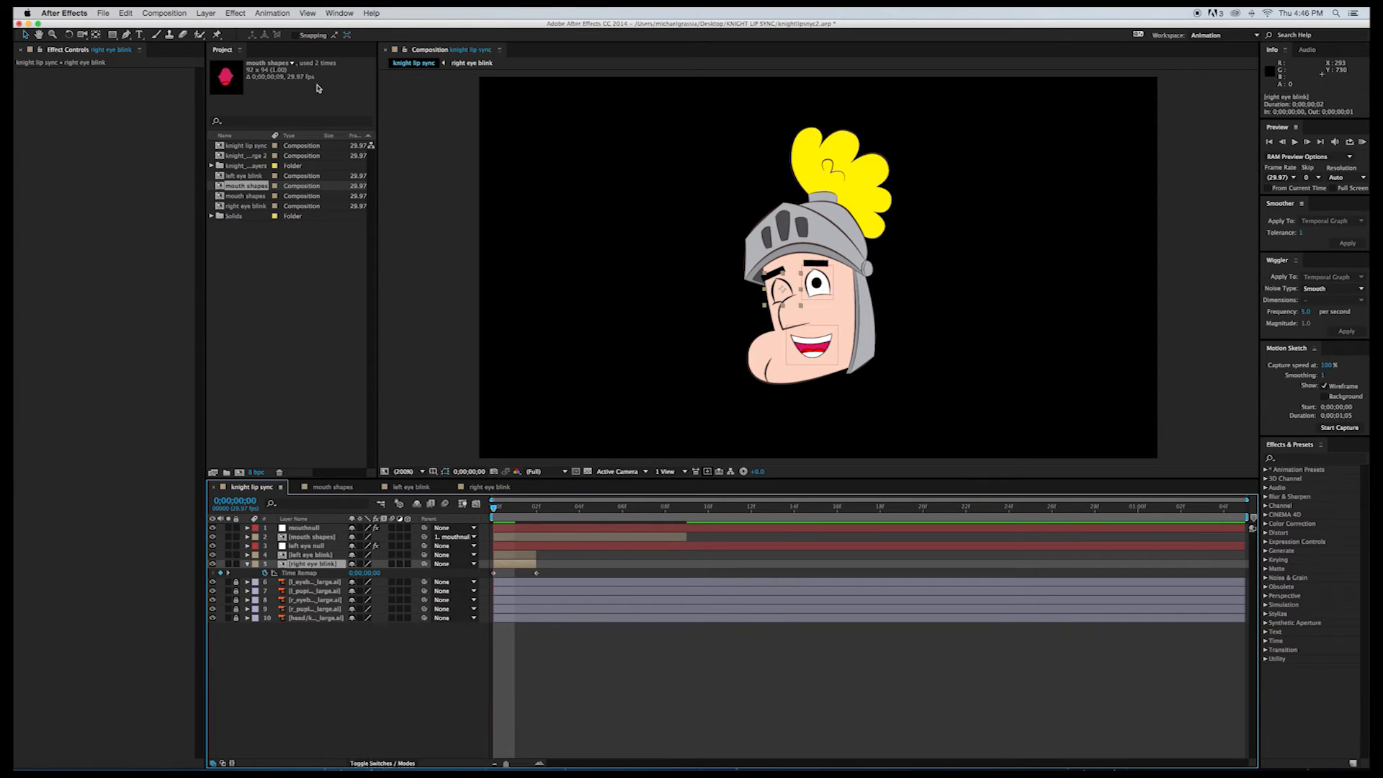
click(206, 13)
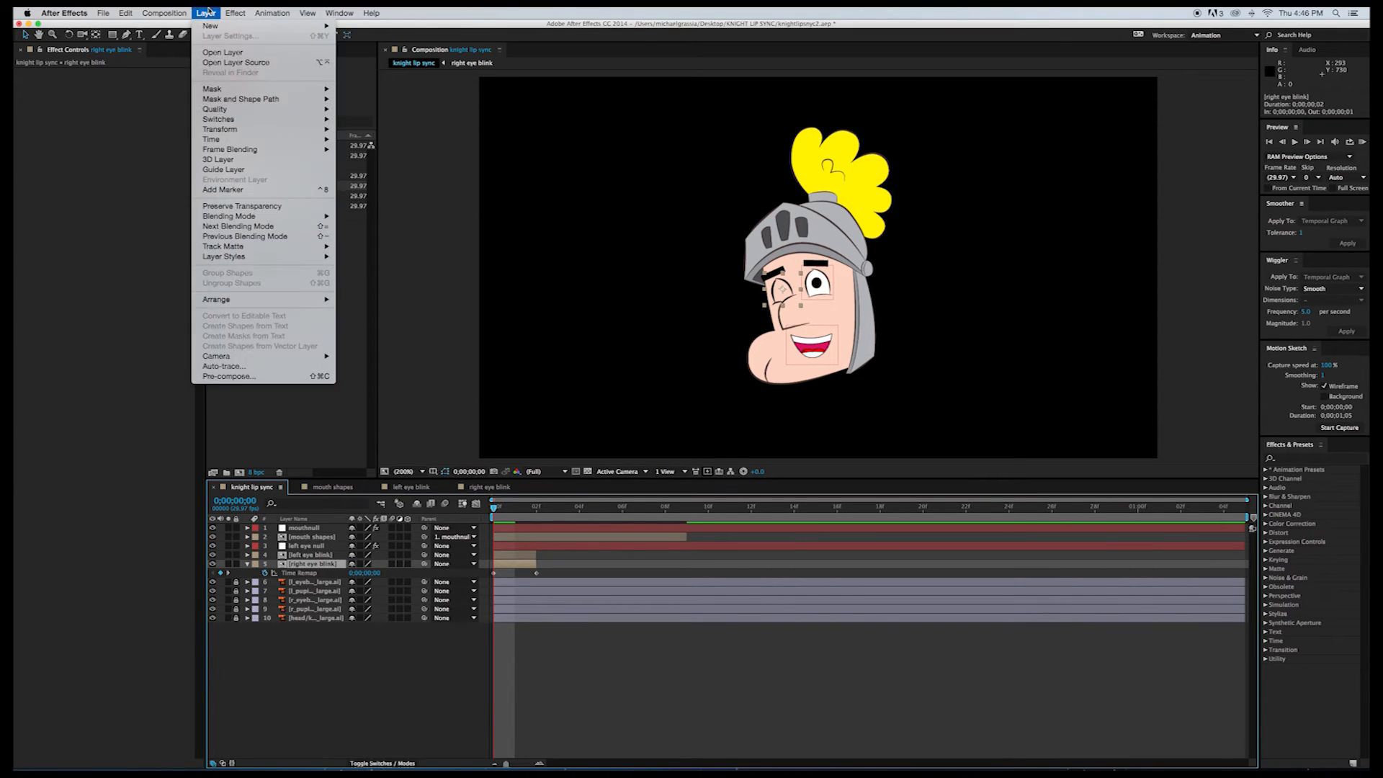
mouse_move(302, 26)
click(373, 69)
drag(871, 322, 792, 307)
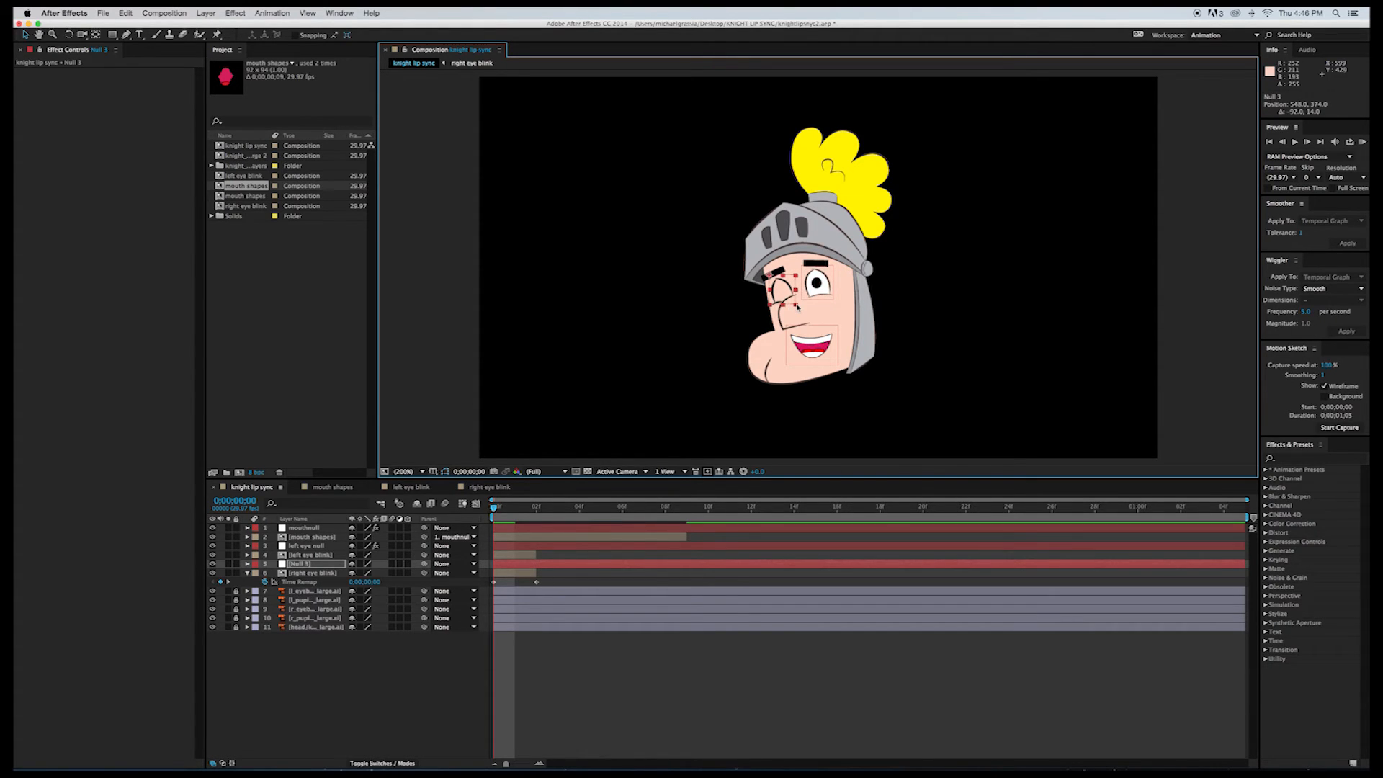
drag(797, 307, 792, 308)
Step: Apply a Slider Control expression effect to the new null over the right eye
click(210, 12)
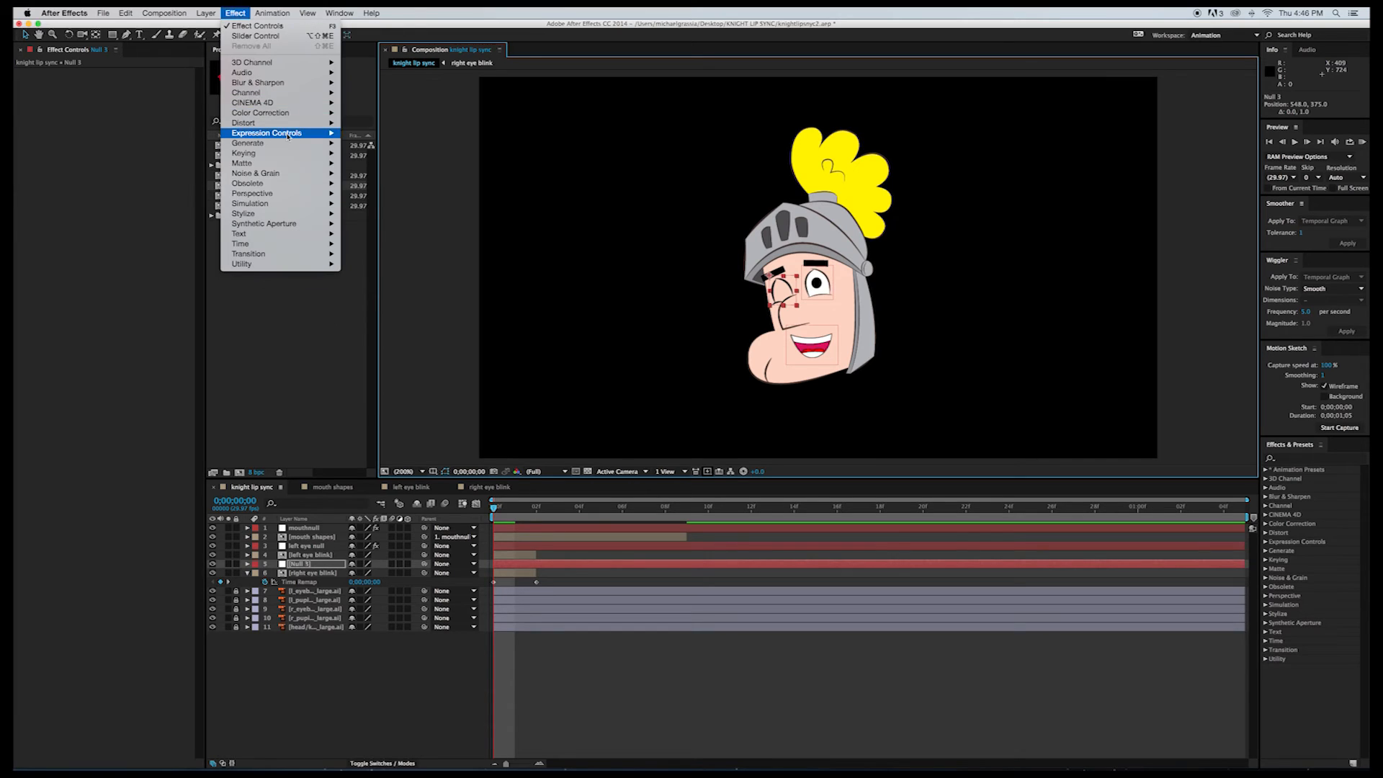
mouse_move(292, 168)
mouse_move(320, 134)
click(366, 194)
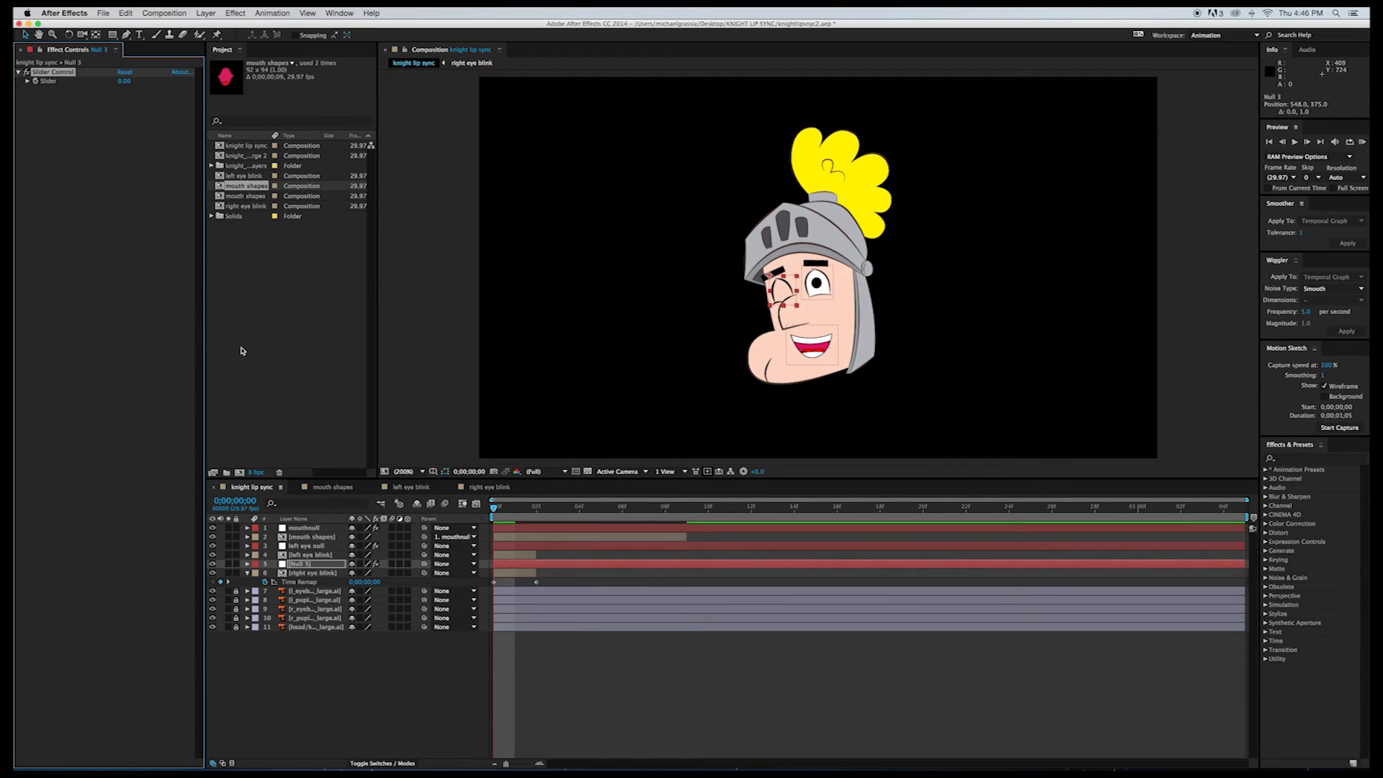
Step: Add an expression to the right eye blink layer's Time Remap that links it to the Slider of the new null
click(249, 565)
click(247, 564)
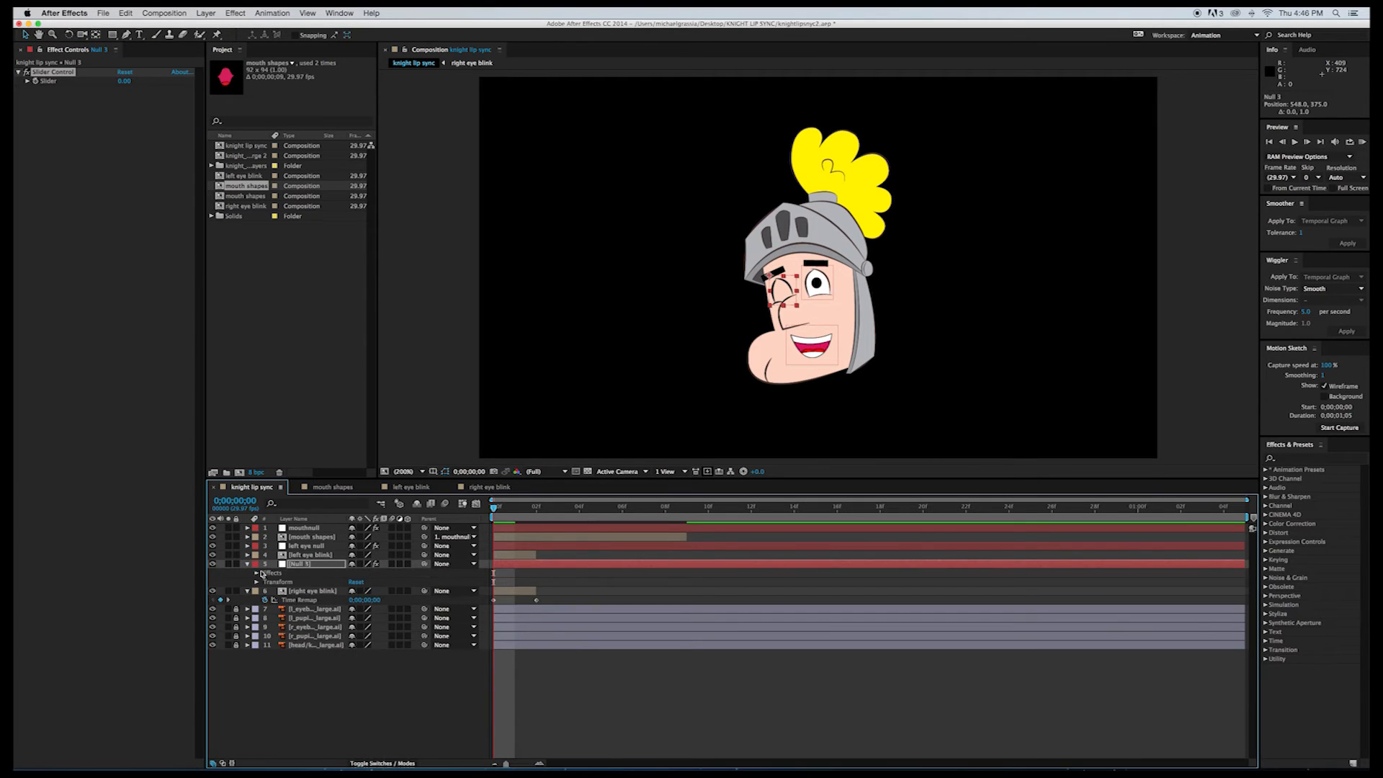
click(258, 574)
click(257, 573)
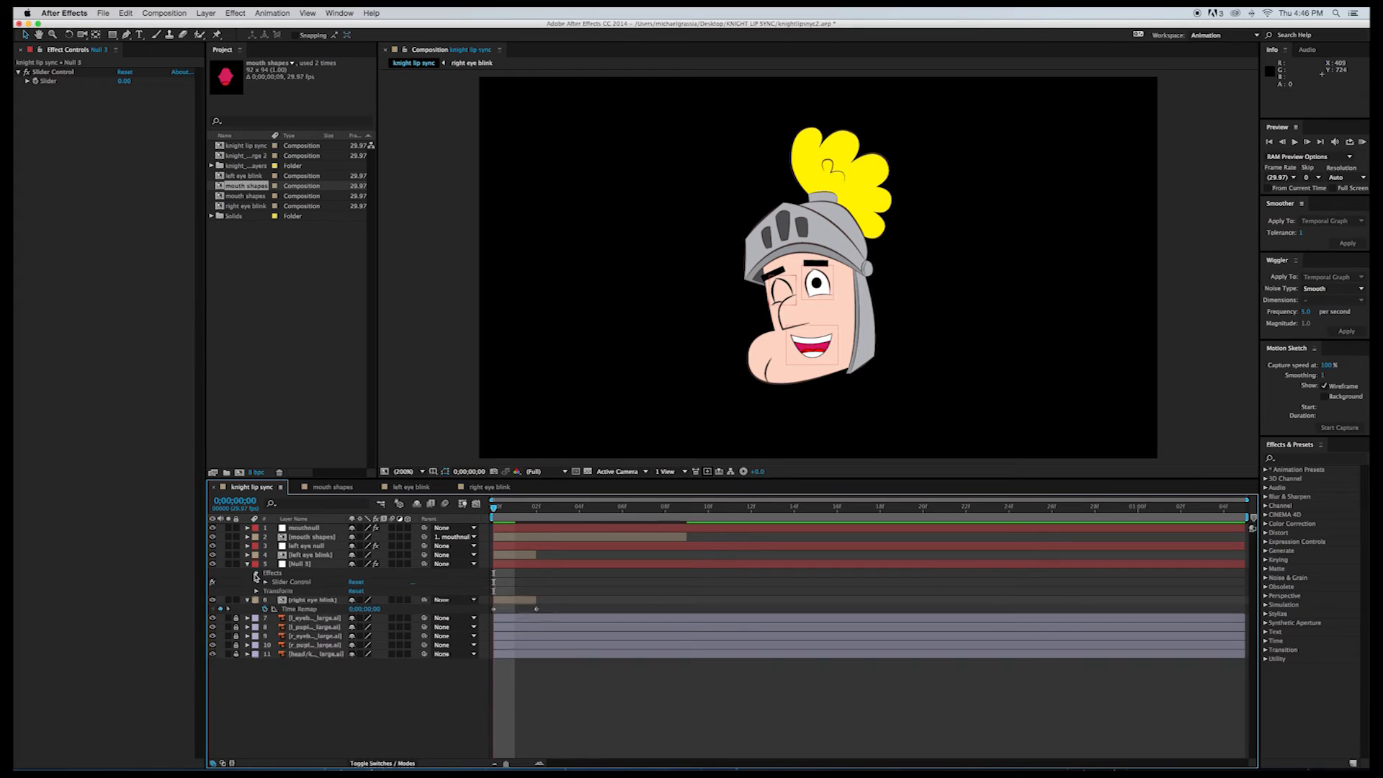
click(265, 583)
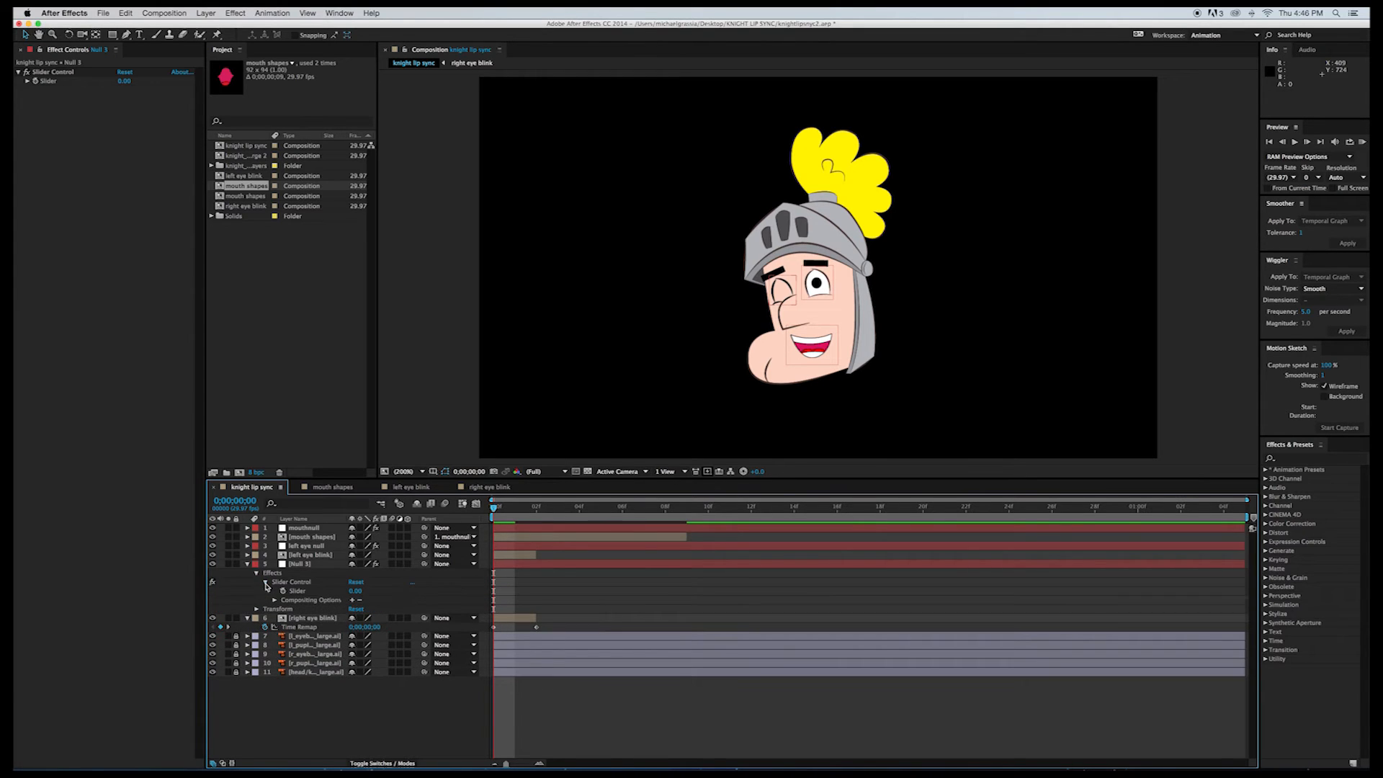
alt+click(266, 627)
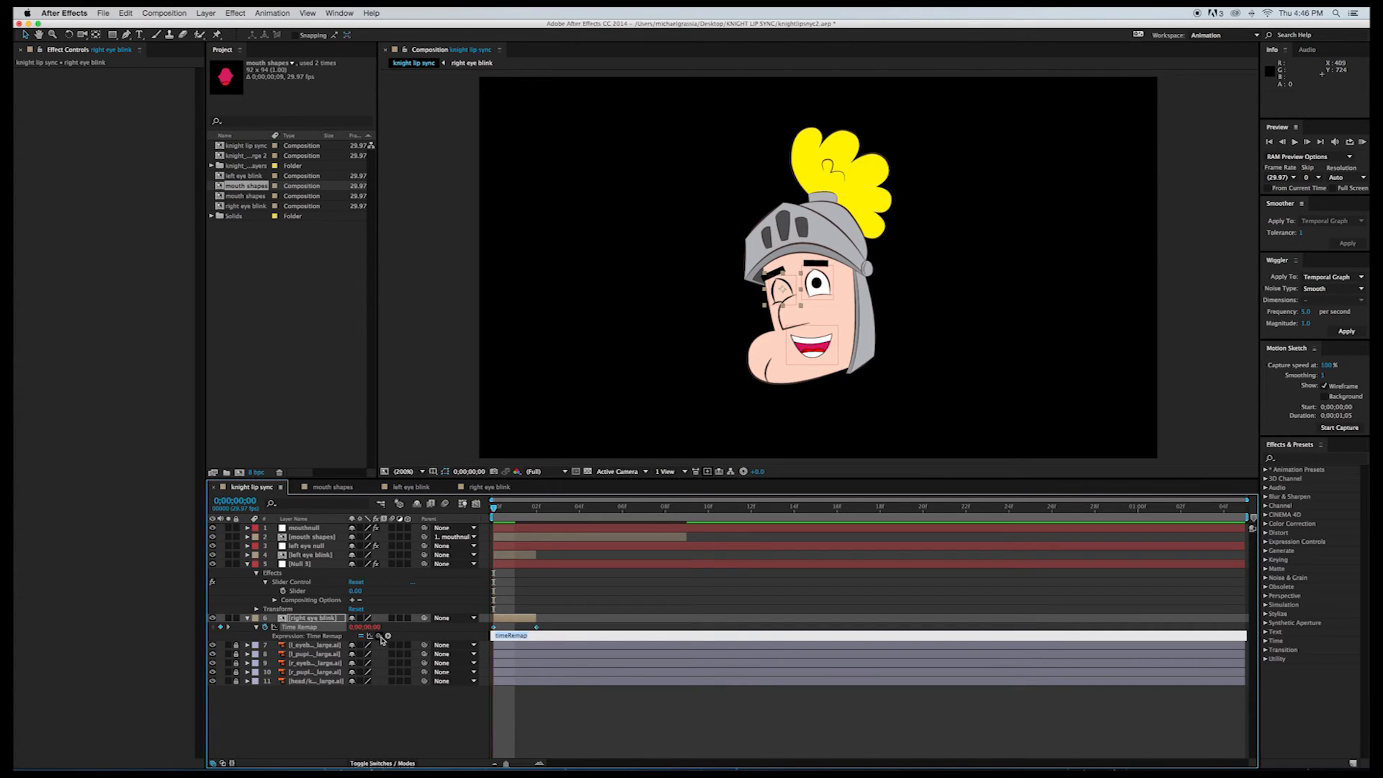
drag(379, 638, 297, 591)
Step: Rename the null above the right eye blink layer as "right eye null" and parent the right eye blink layer to it
click(473, 618)
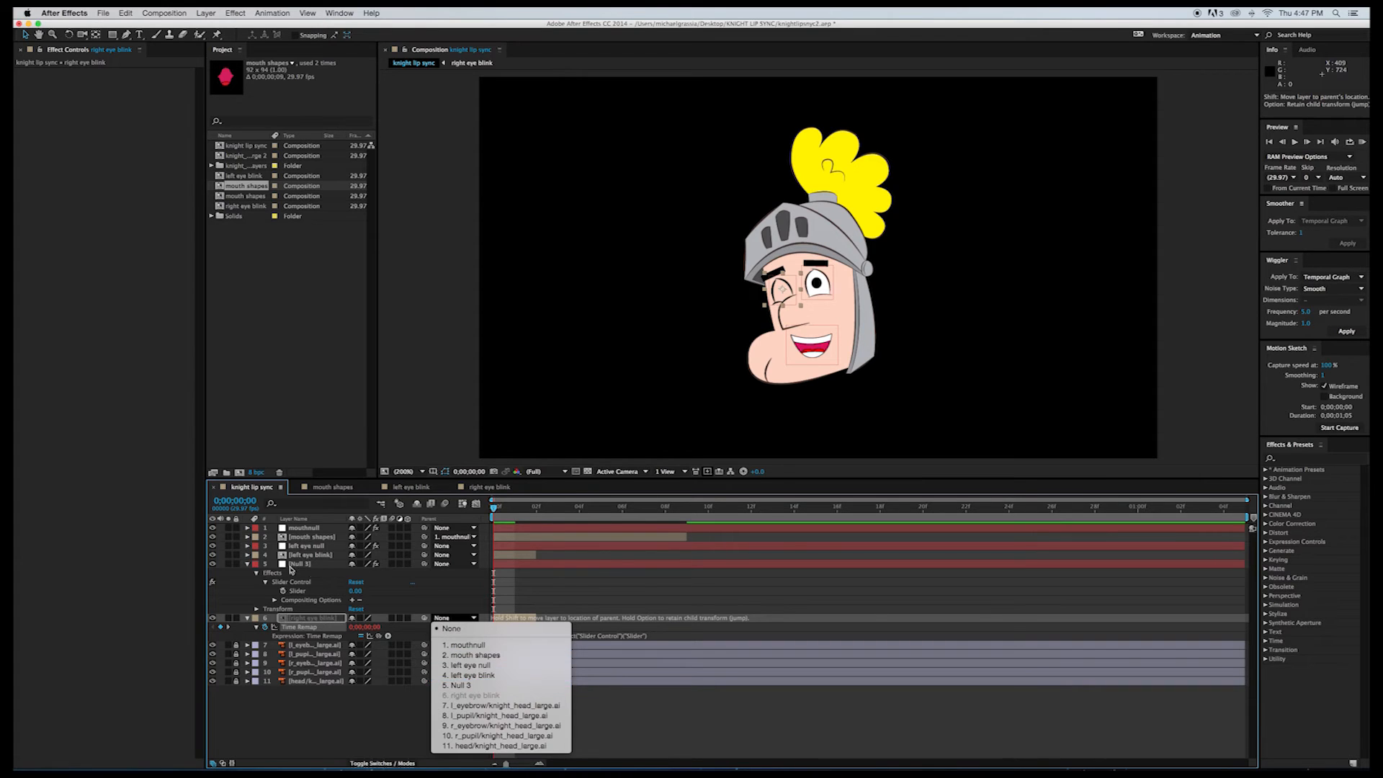
click(292, 570)
click(297, 567)
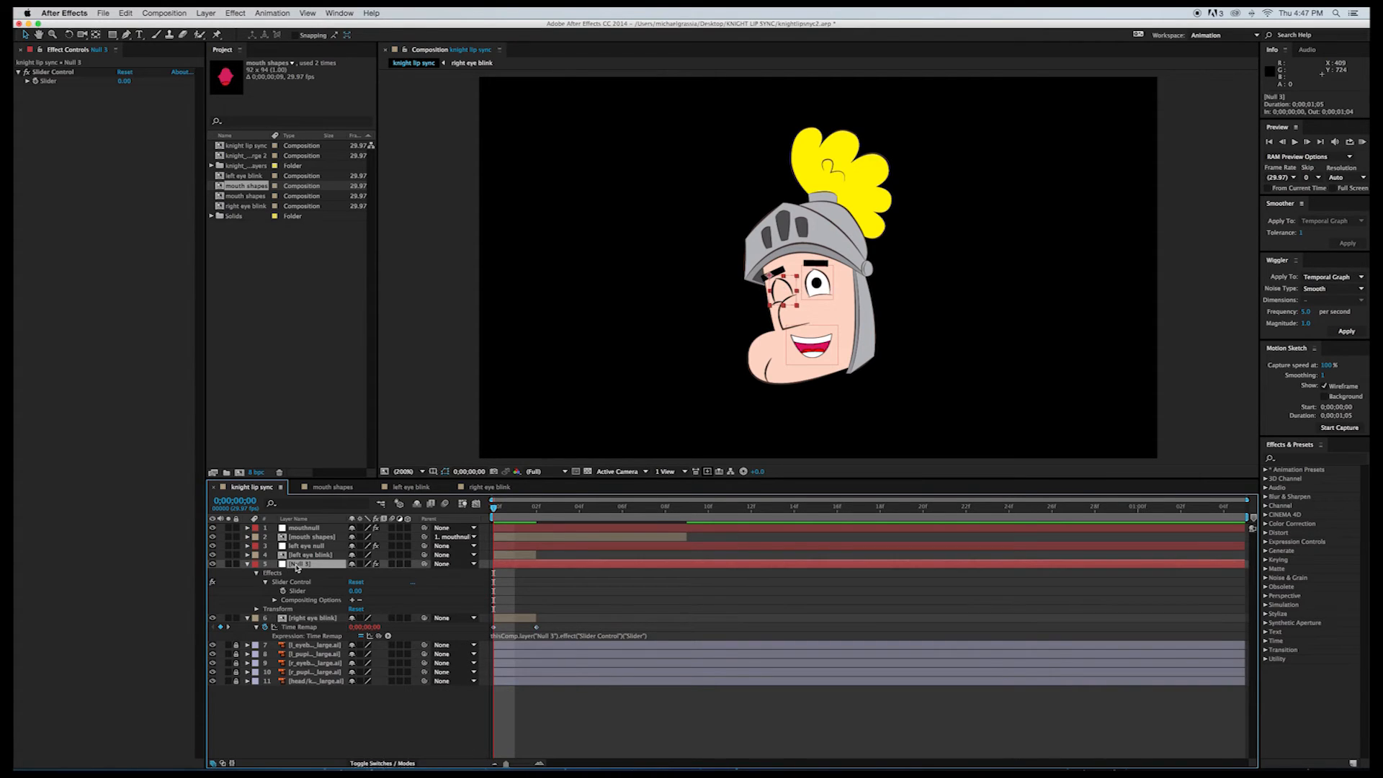
right_click(297, 567)
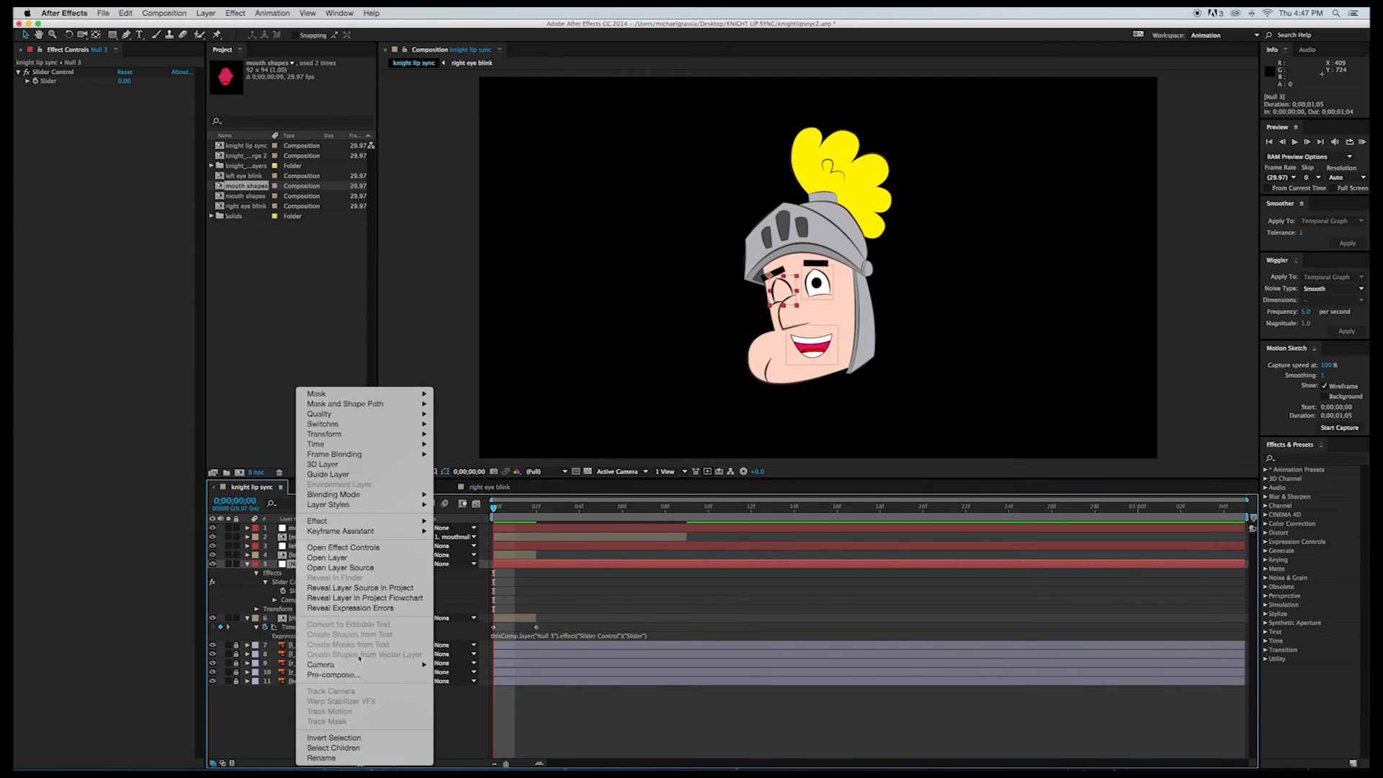
click(370, 758)
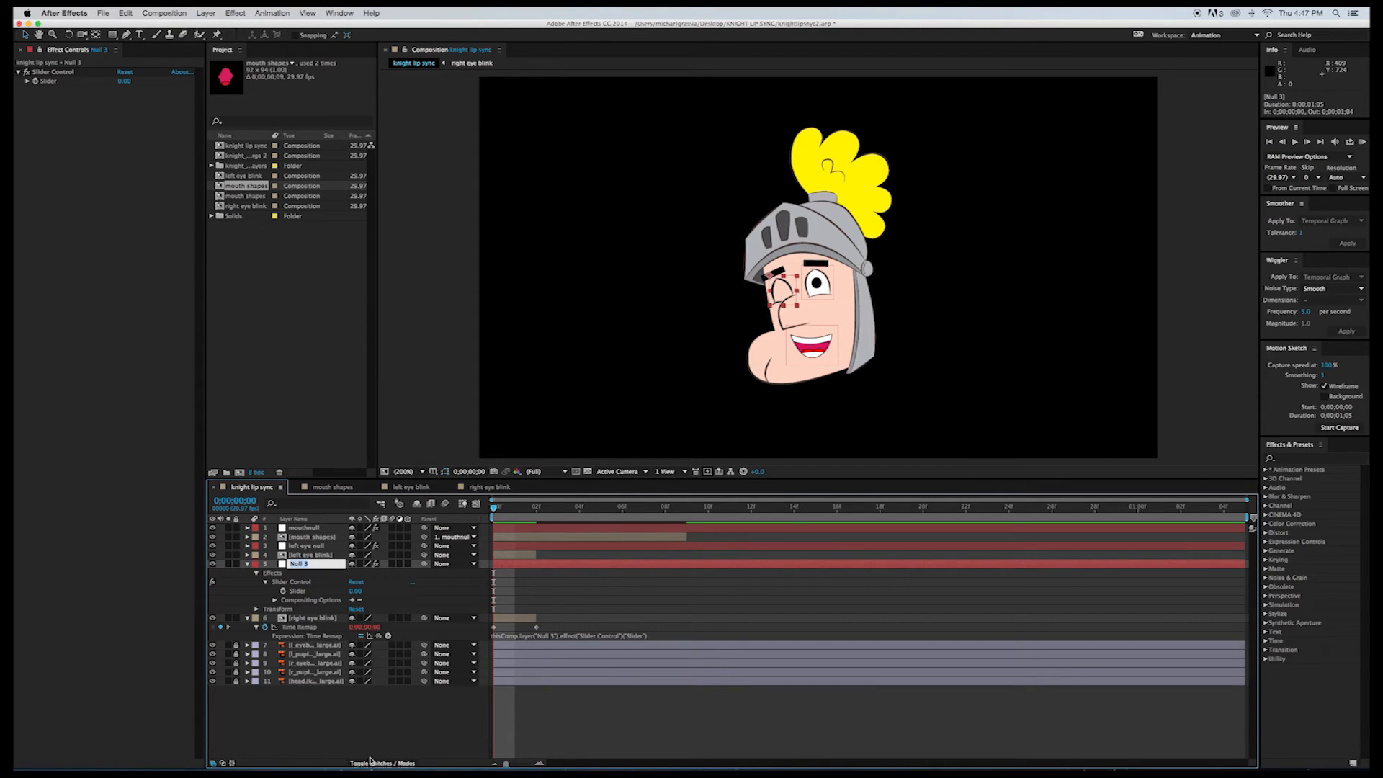
text(right eye n)
key(Return)
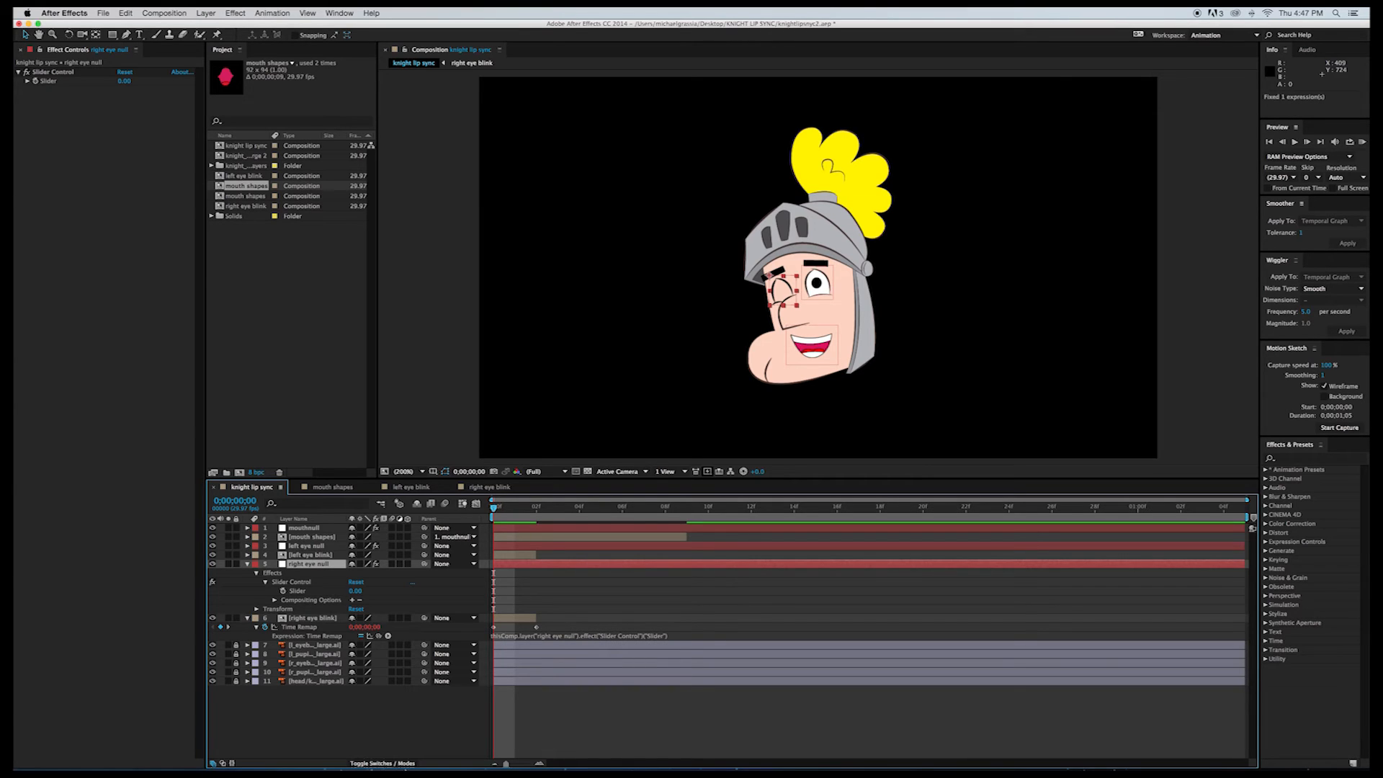
click(467, 619)
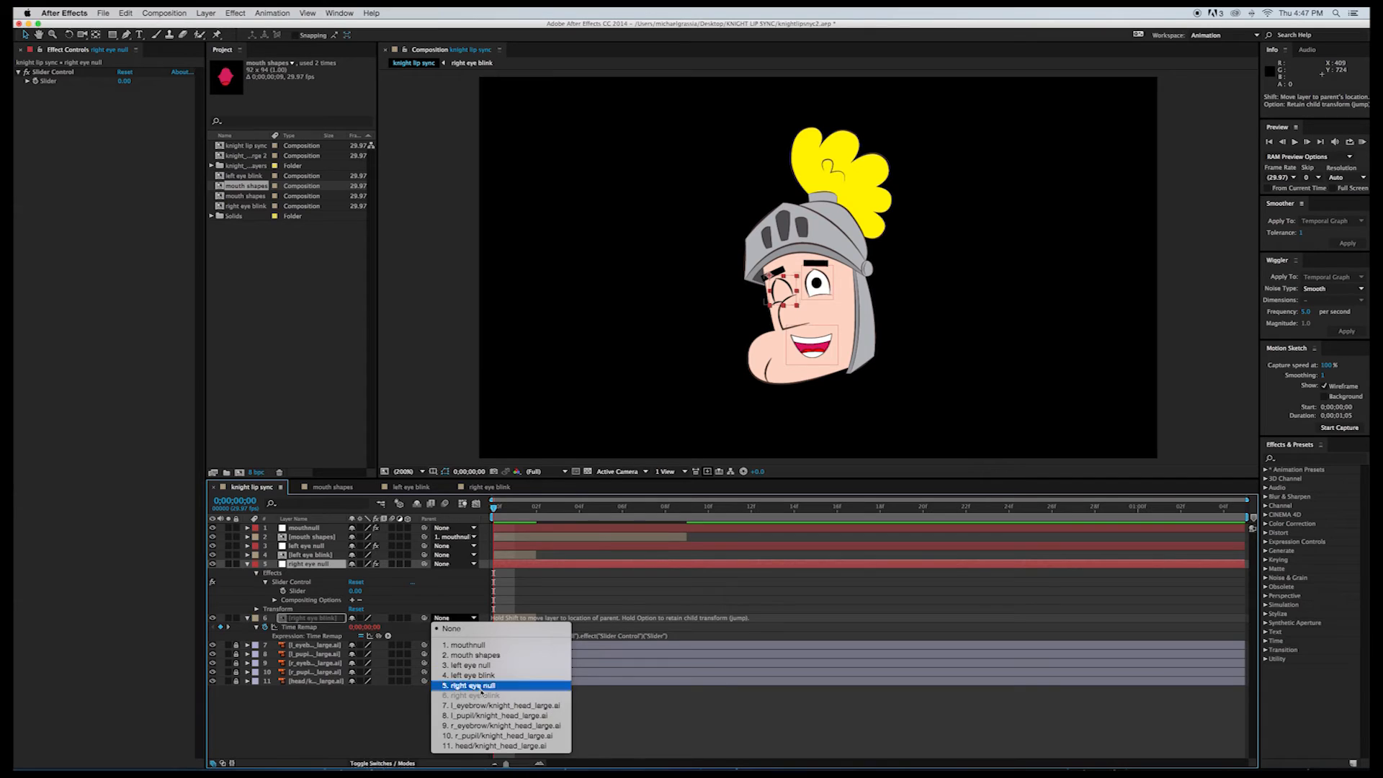
click(470, 685)
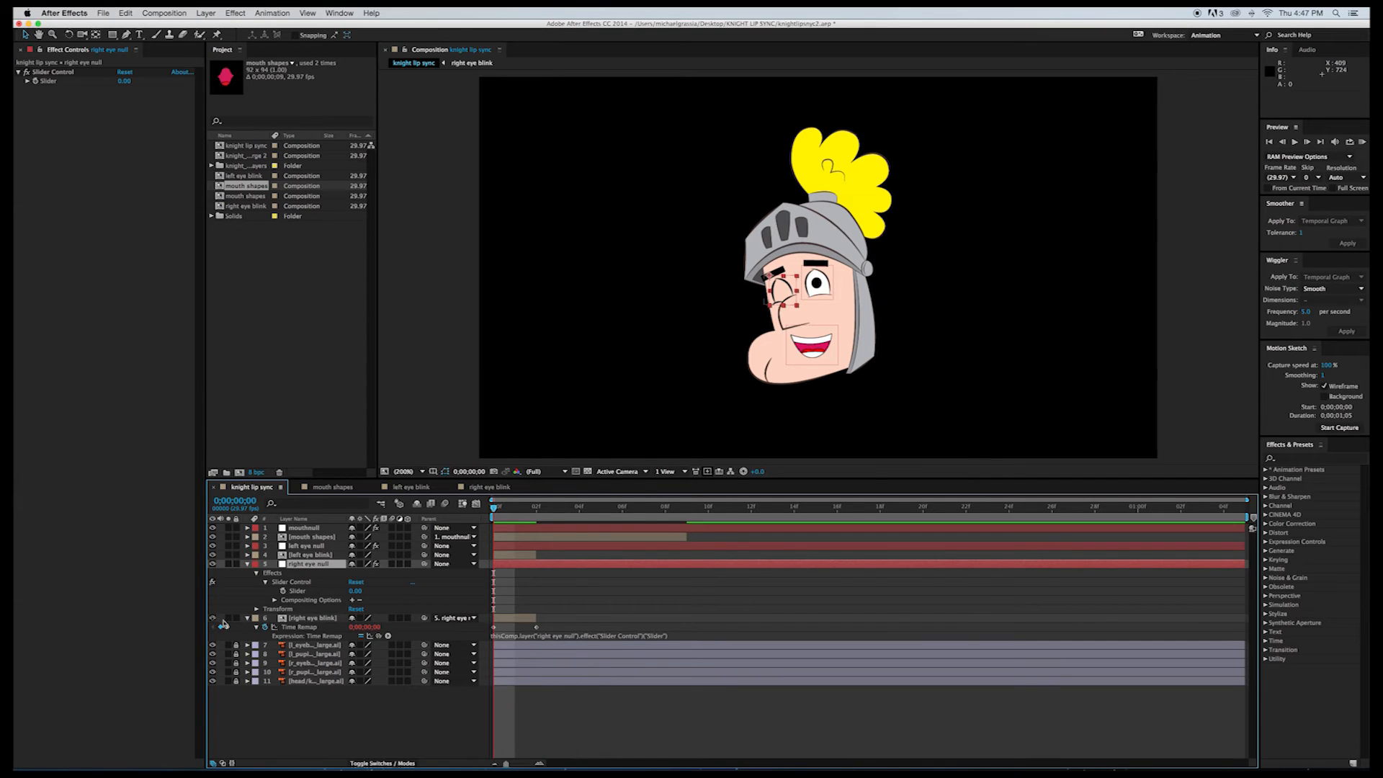
Step: Collapse the right eye blink and right eye null layers, and parent the left eye blink layer to left eye null
click(248, 618)
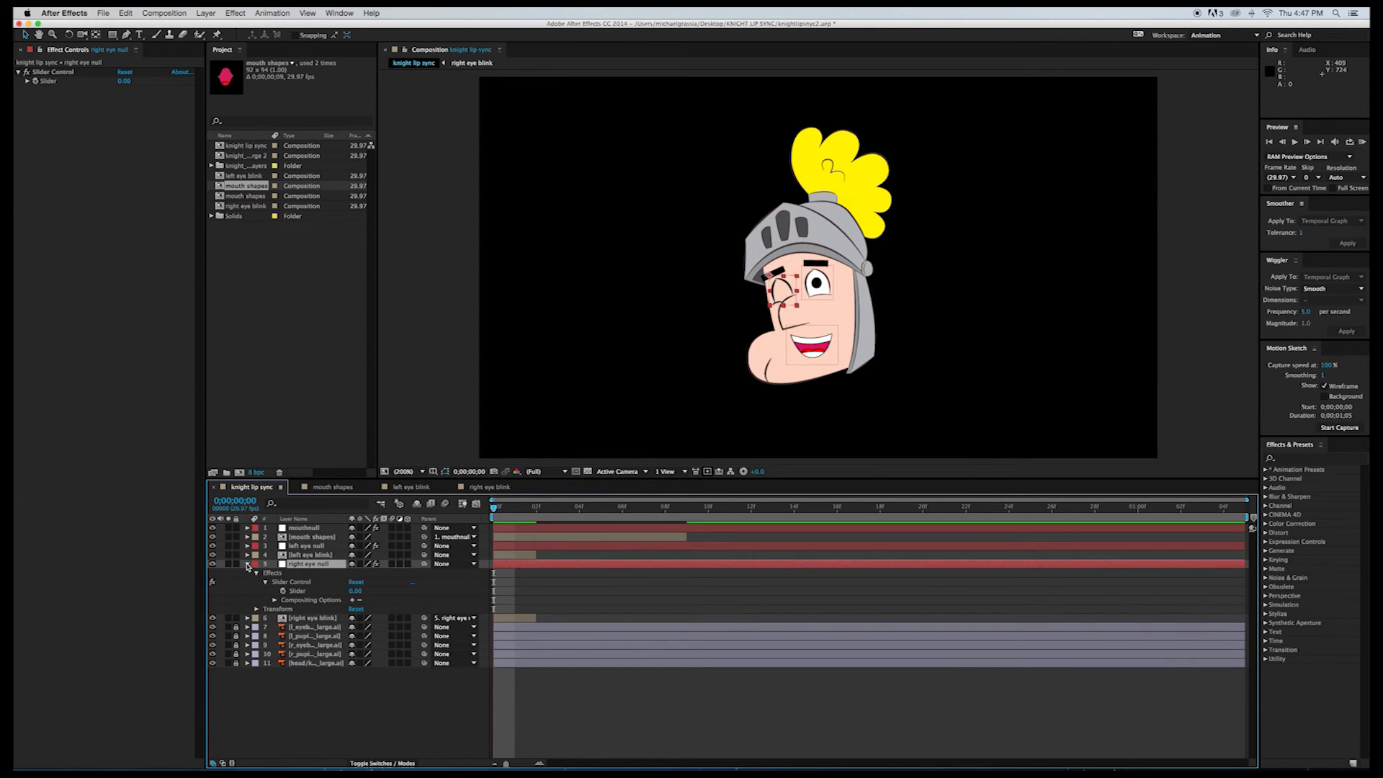
click(247, 565)
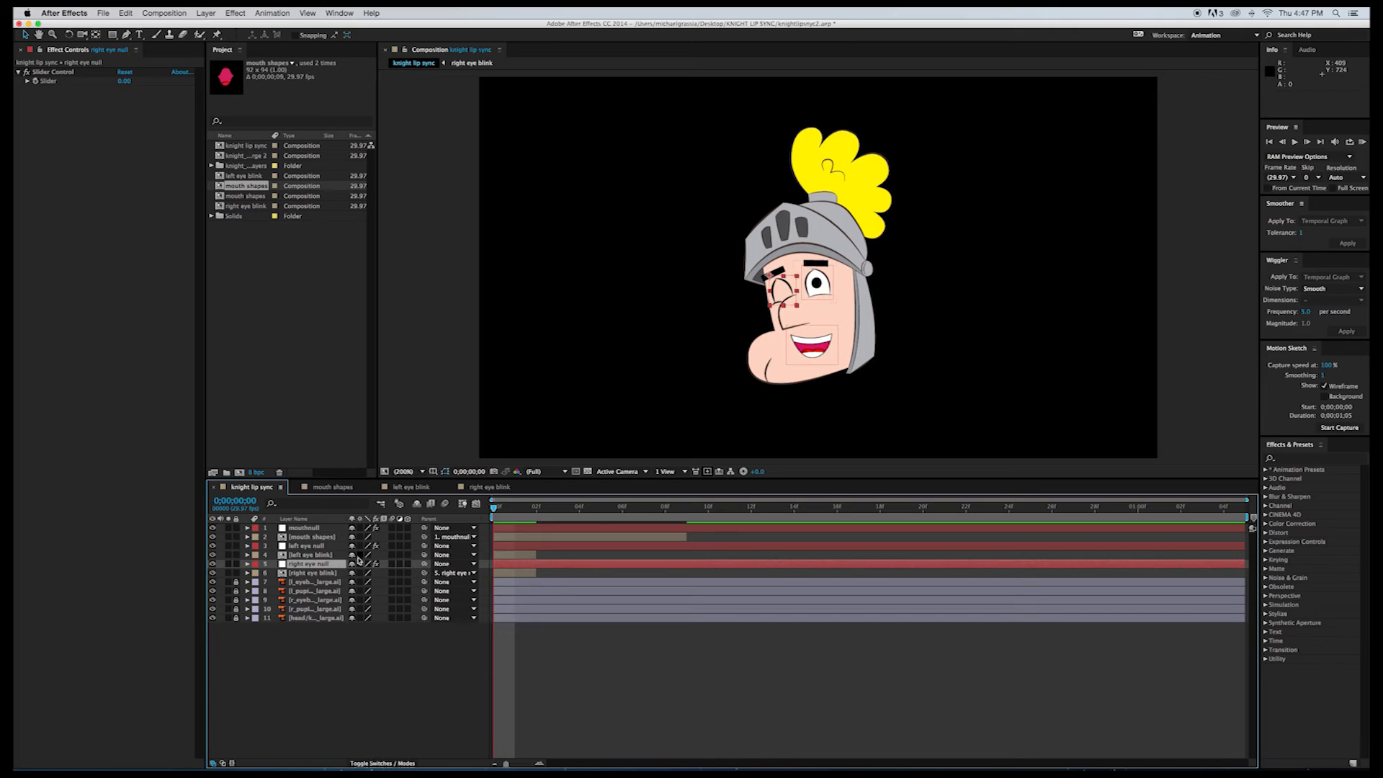
click(332, 556)
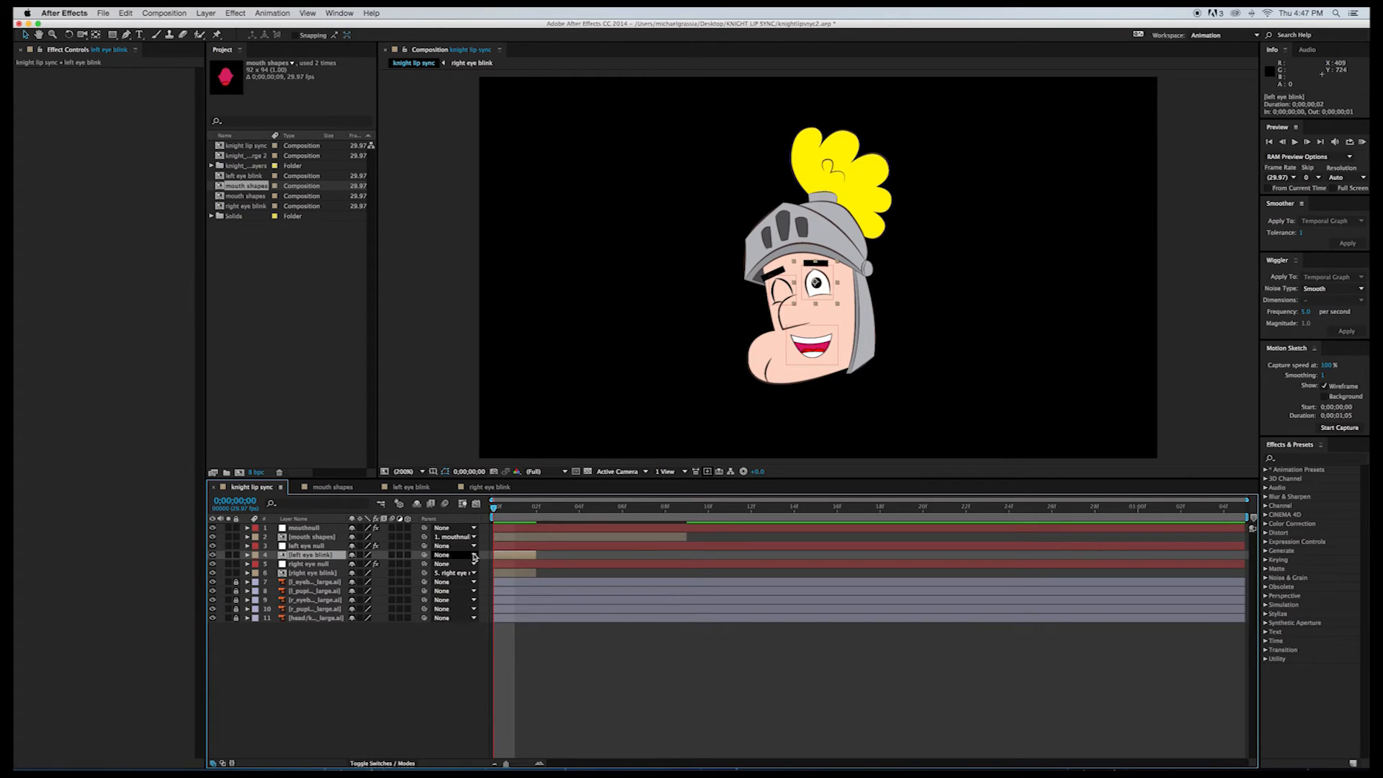
click(473, 556)
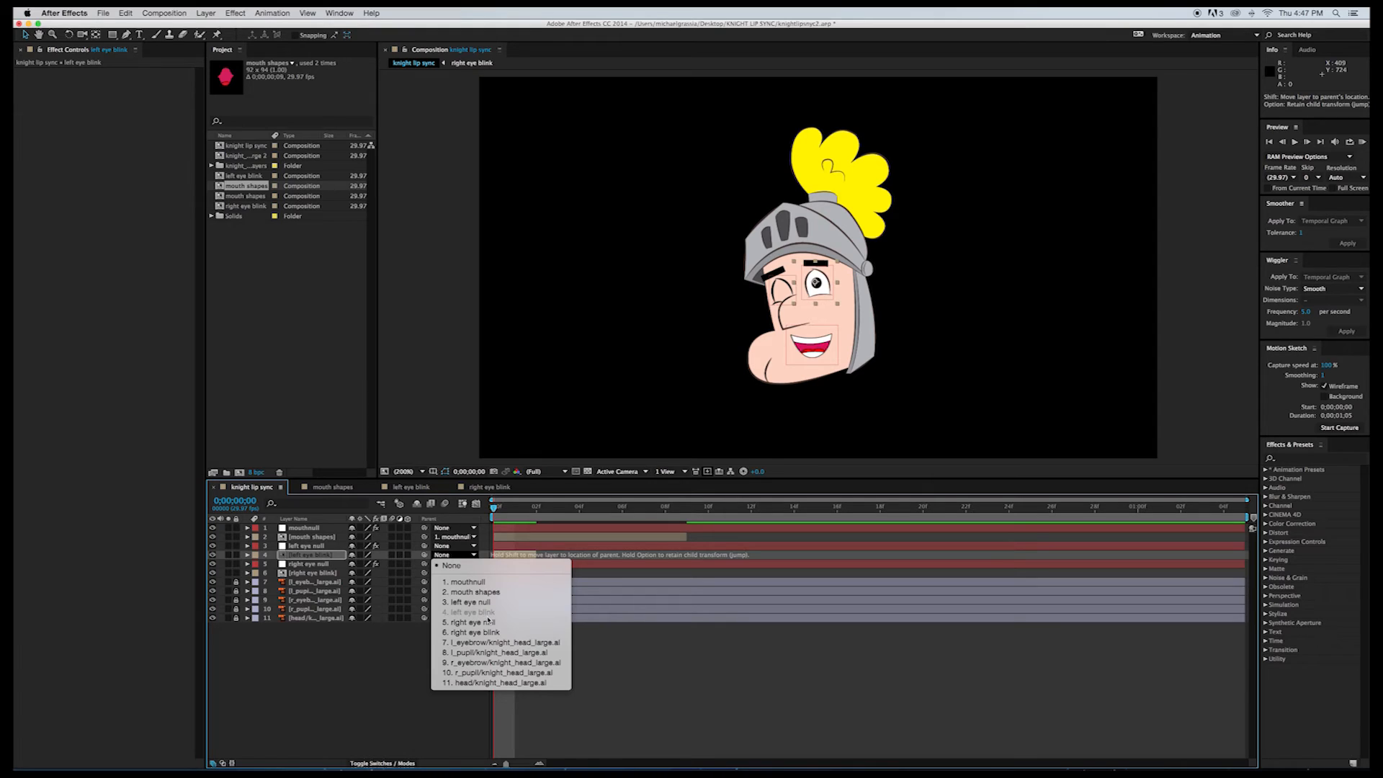
click(471, 602)
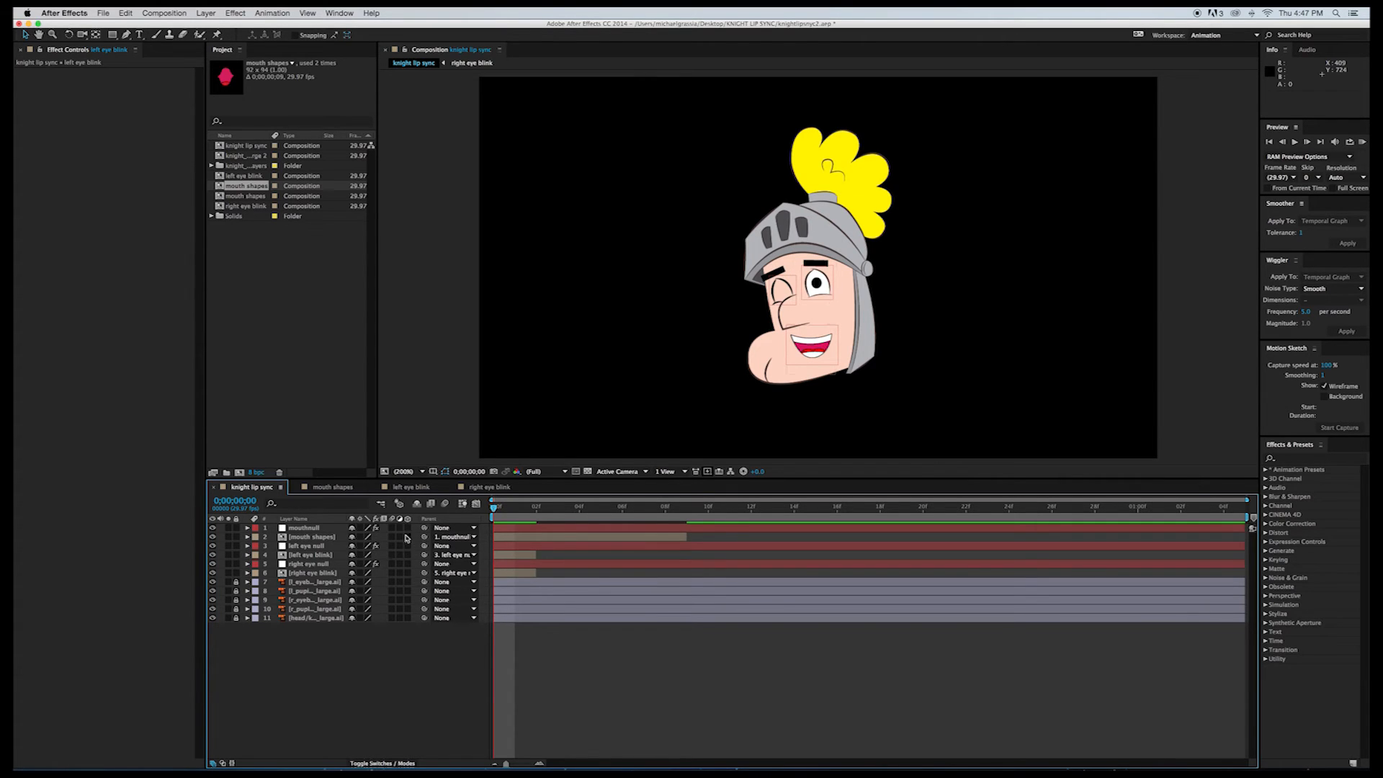
Step: Test the left eye parenting by moving left eye null sideways off the eye, undoing each move
drag(784, 294, 883, 291)
key(super+z)
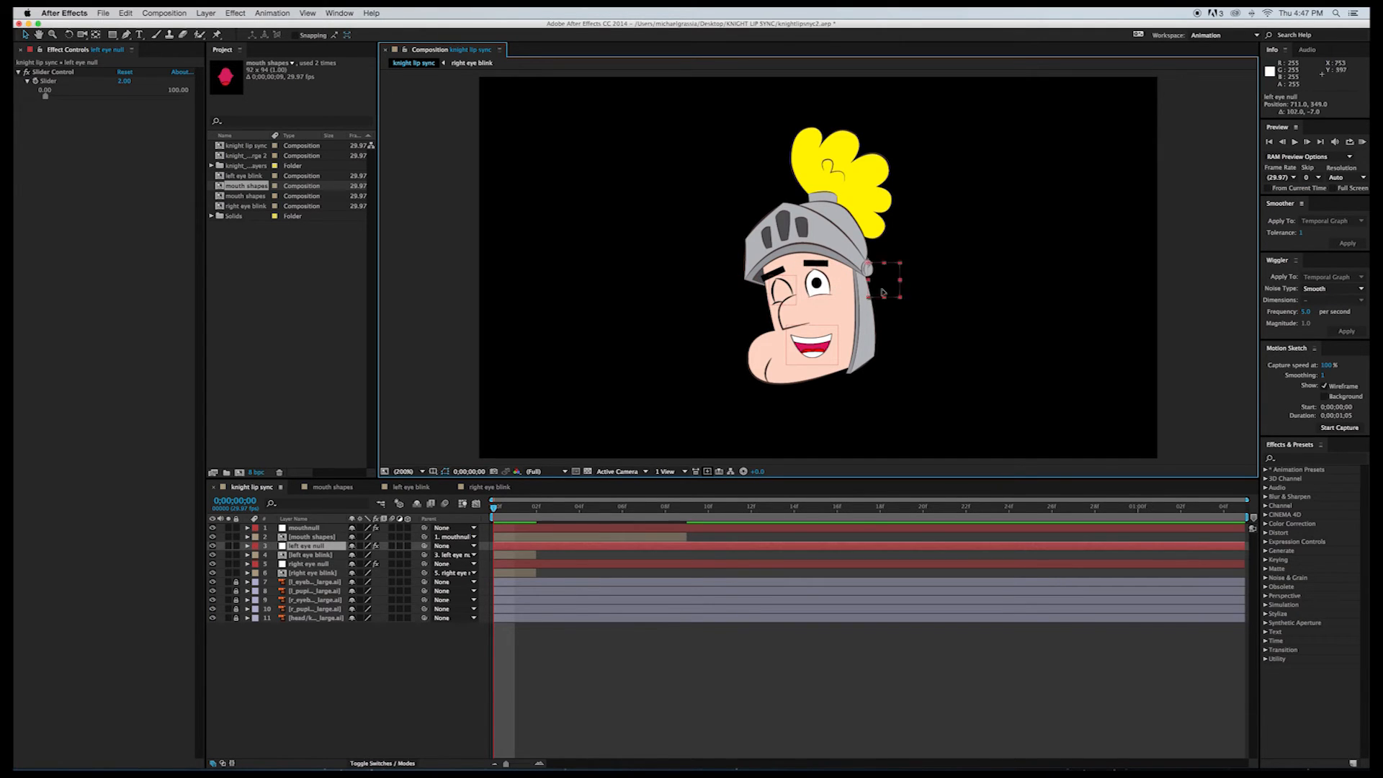
key(super+z)
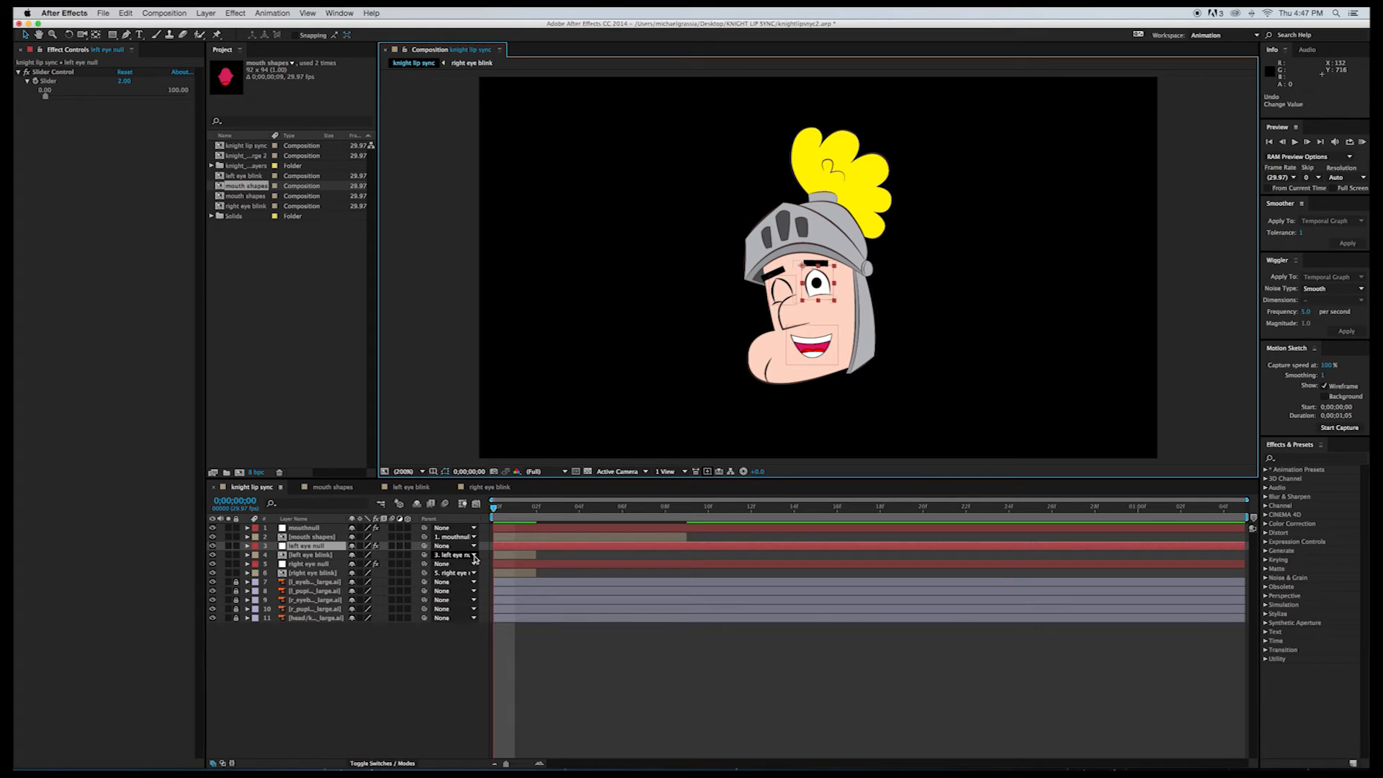
click(328, 546)
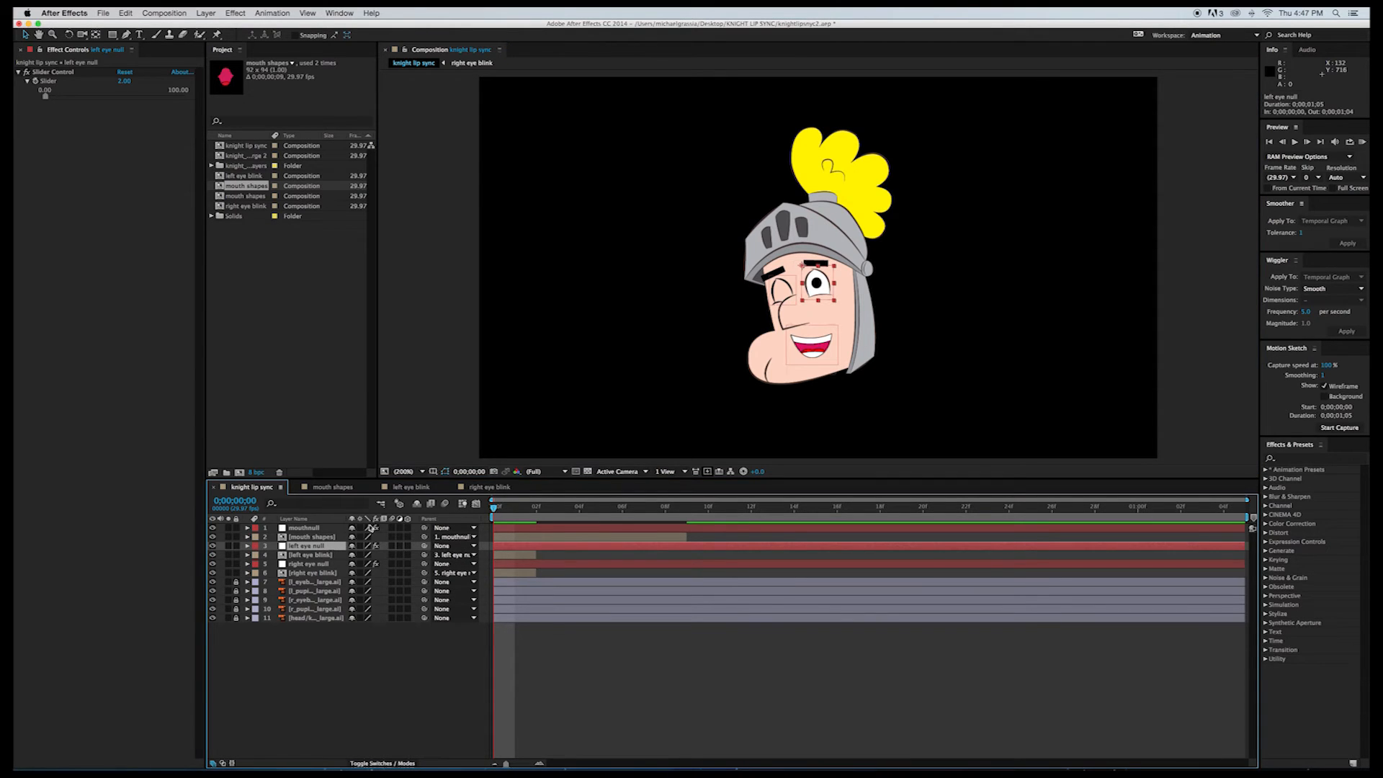
click(821, 287)
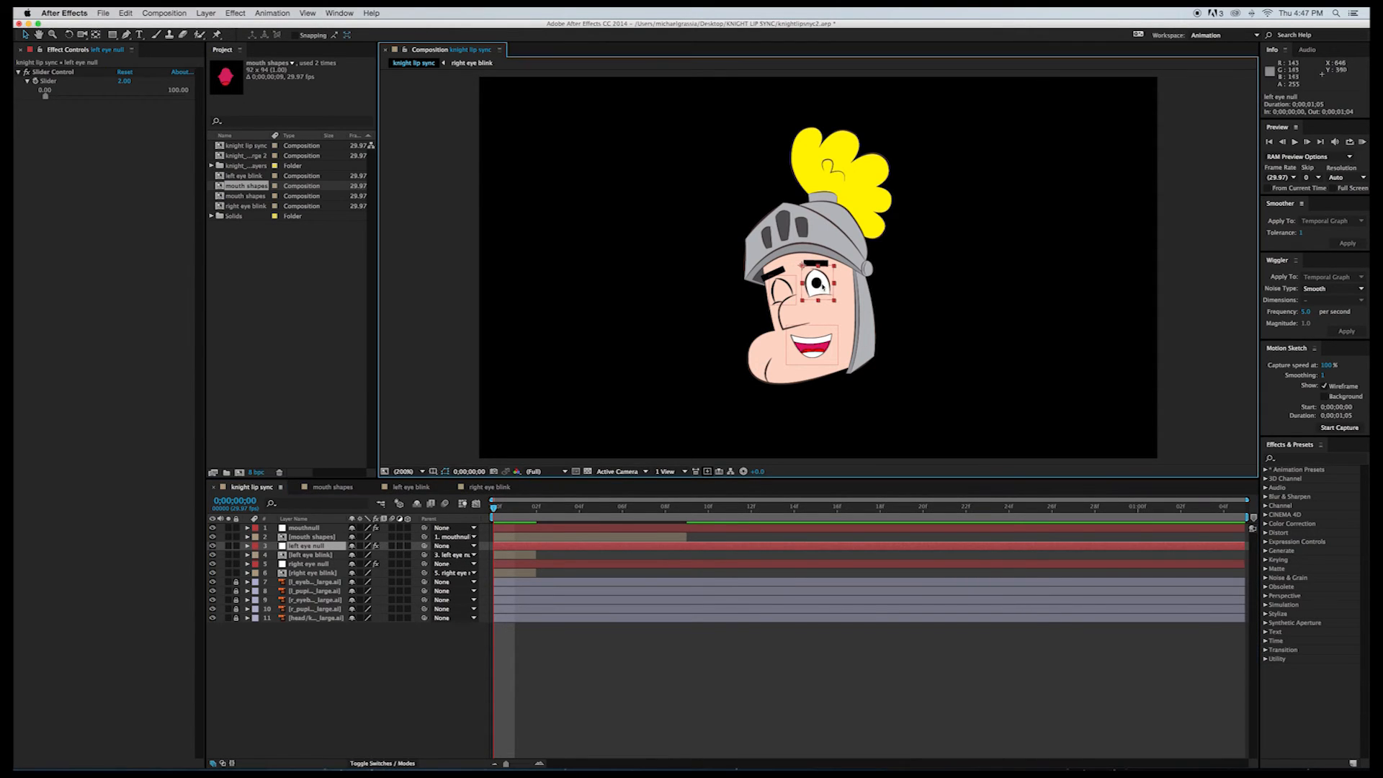
drag(823, 287, 875, 286)
key(super+z)
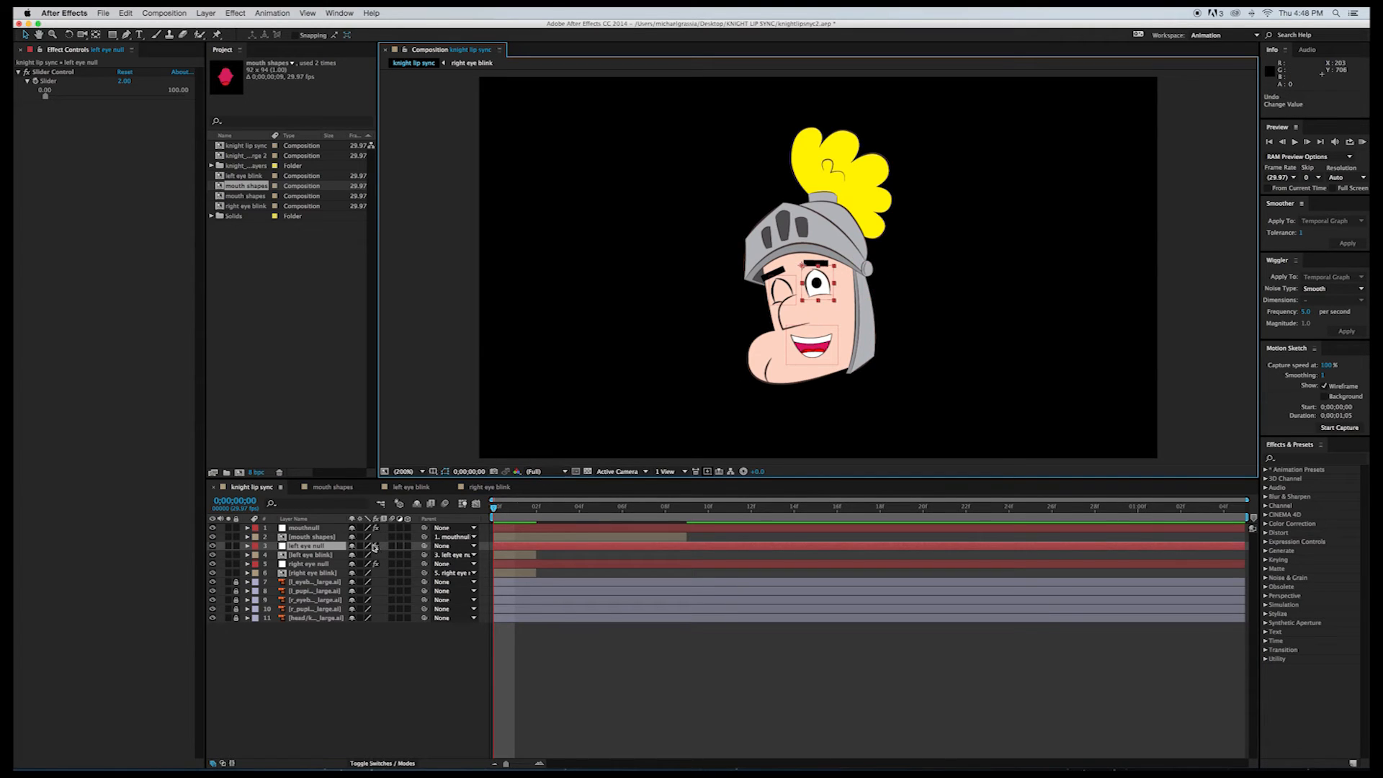
Step: Relink the left eye blink layer's Time Remap expression to the Slider of left eye null
click(248, 550)
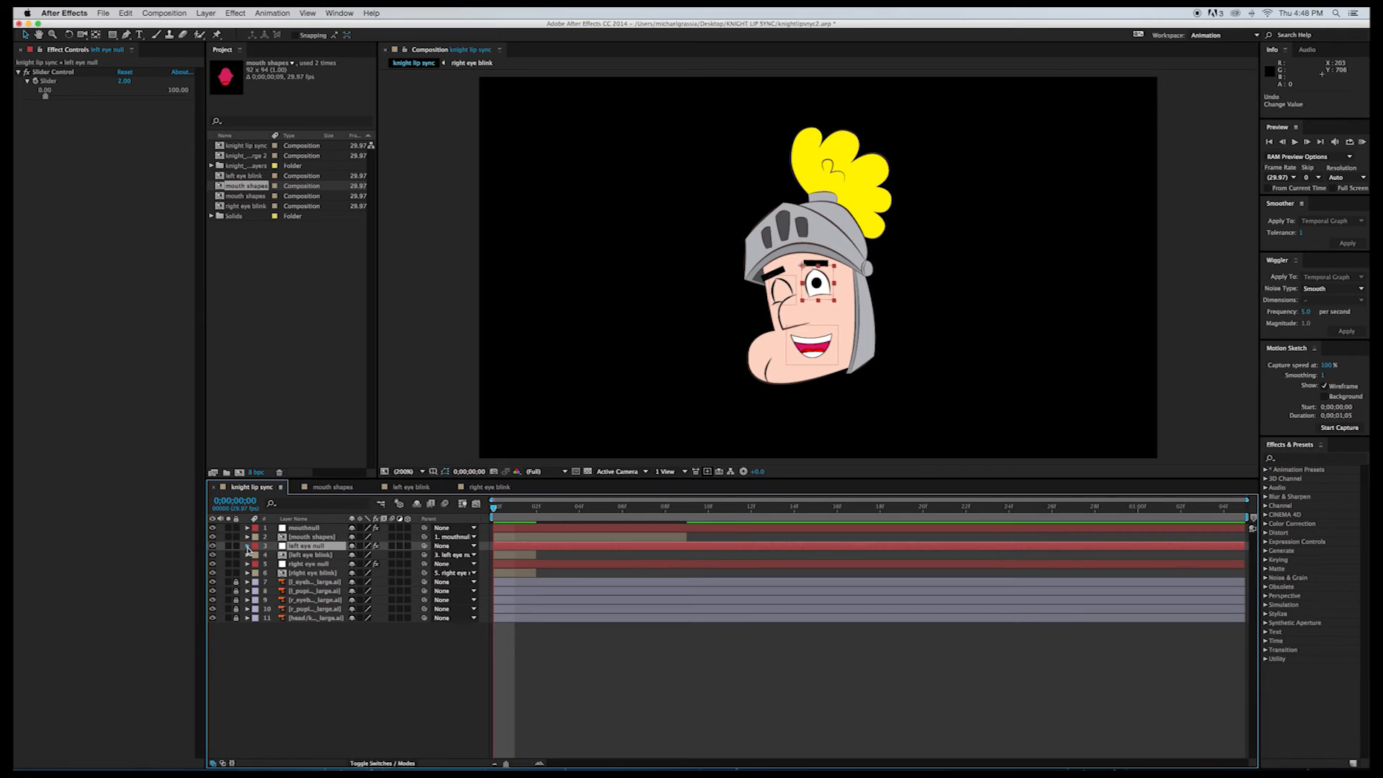
click(248, 547)
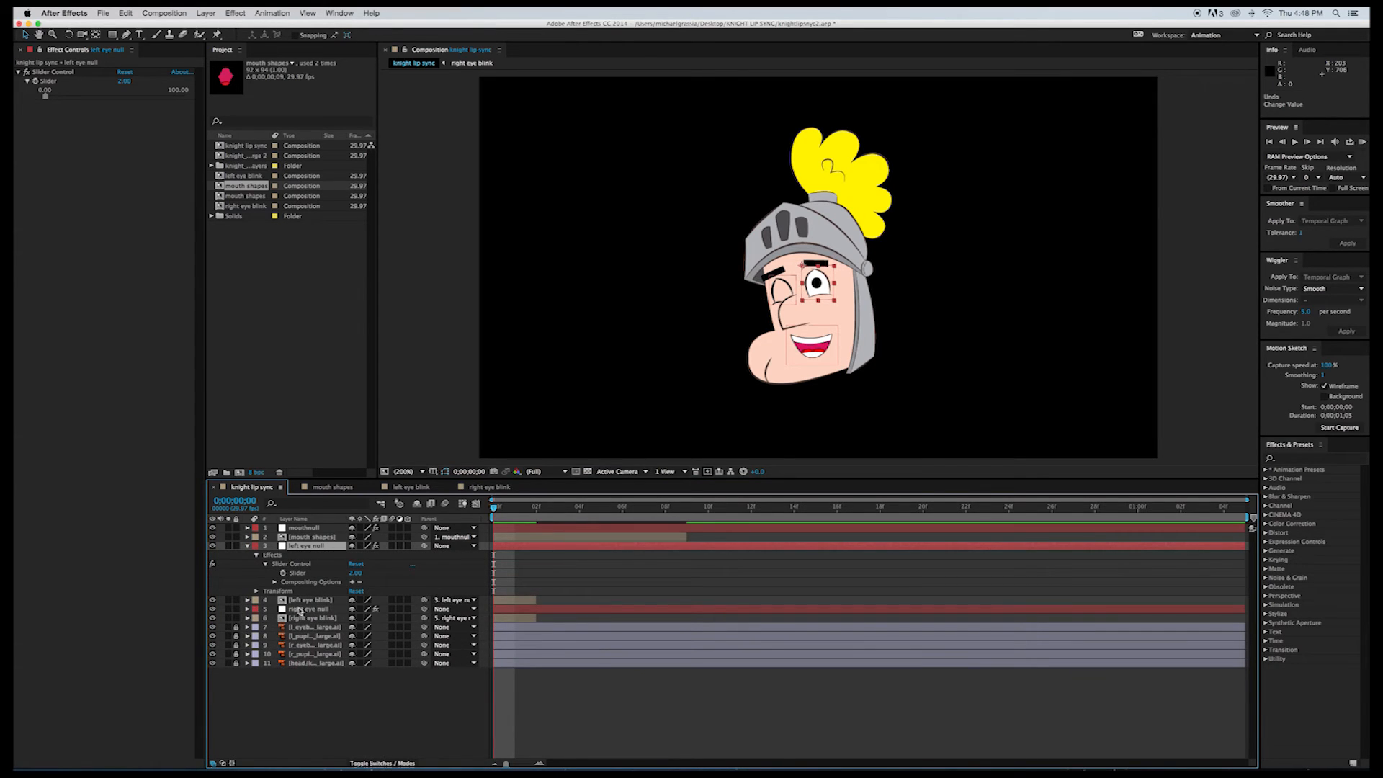
click(248, 600)
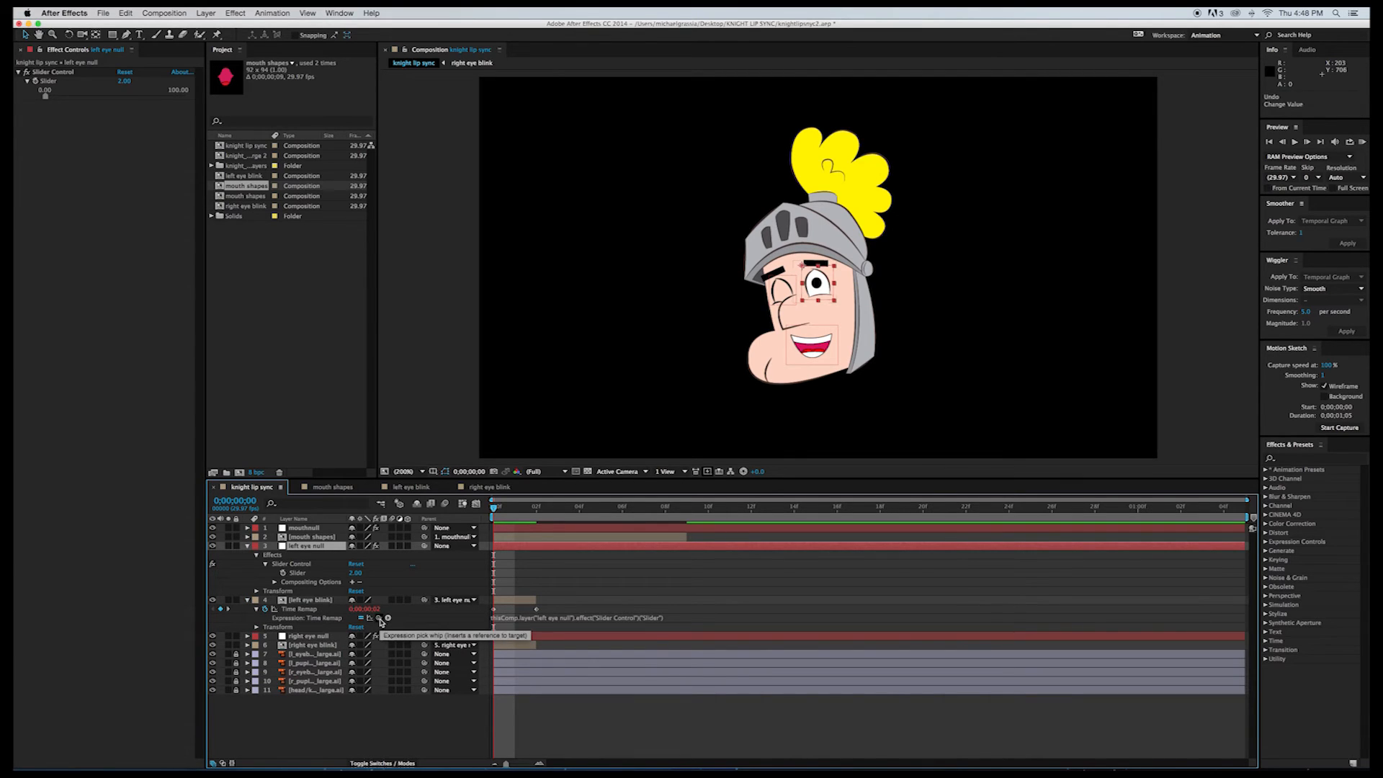
drag(379, 619, 296, 574)
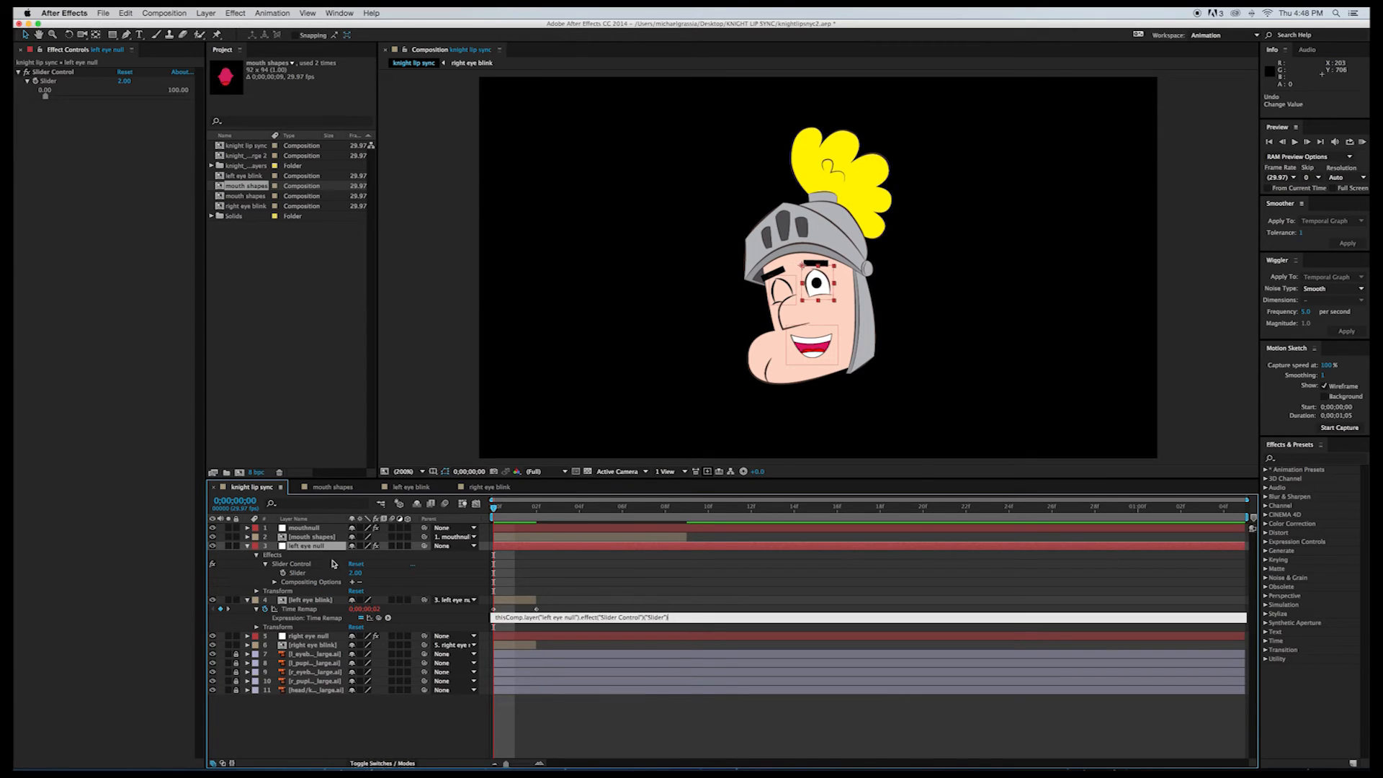
click(421, 567)
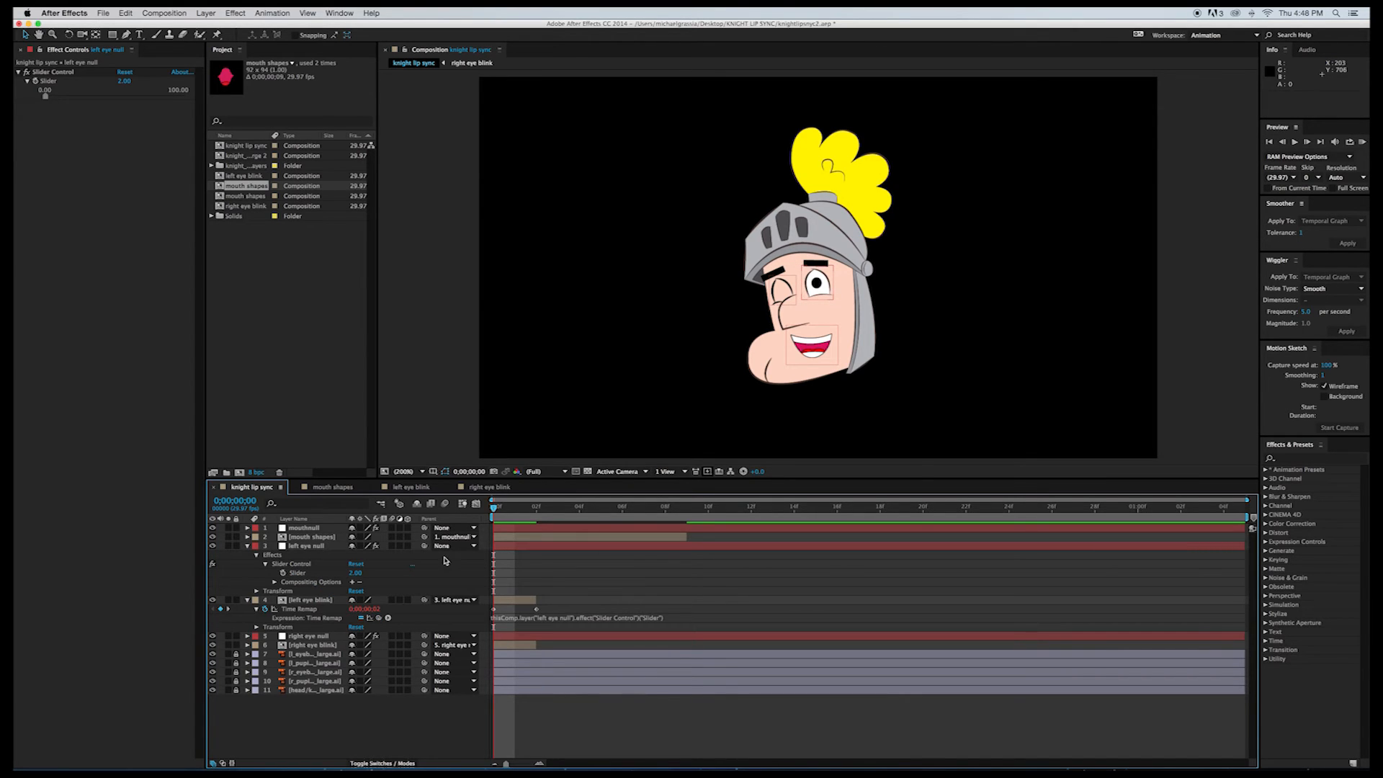
Step: Reassign left eye null as the parent of left eye blink, nudge the null 1 pixel to the left, and collapse both layers
click(475, 602)
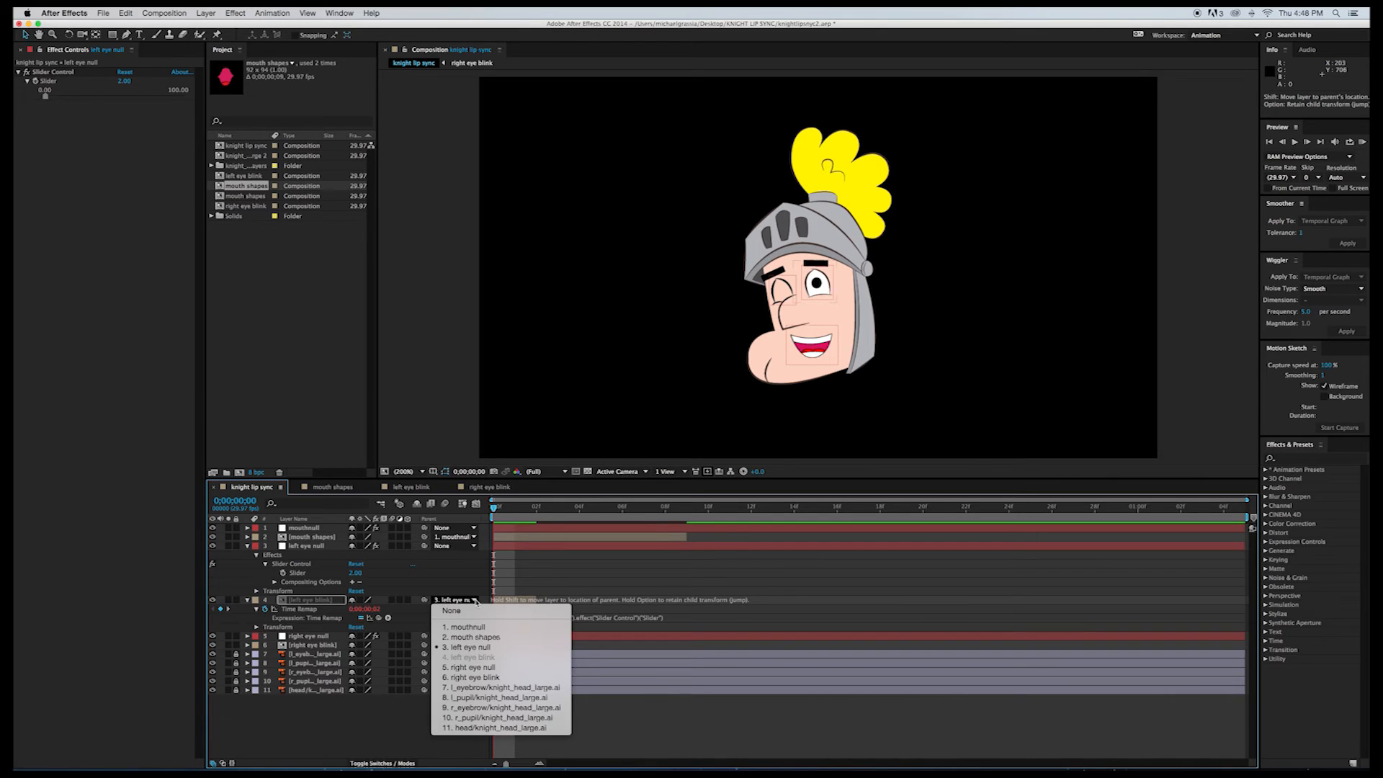
click(477, 648)
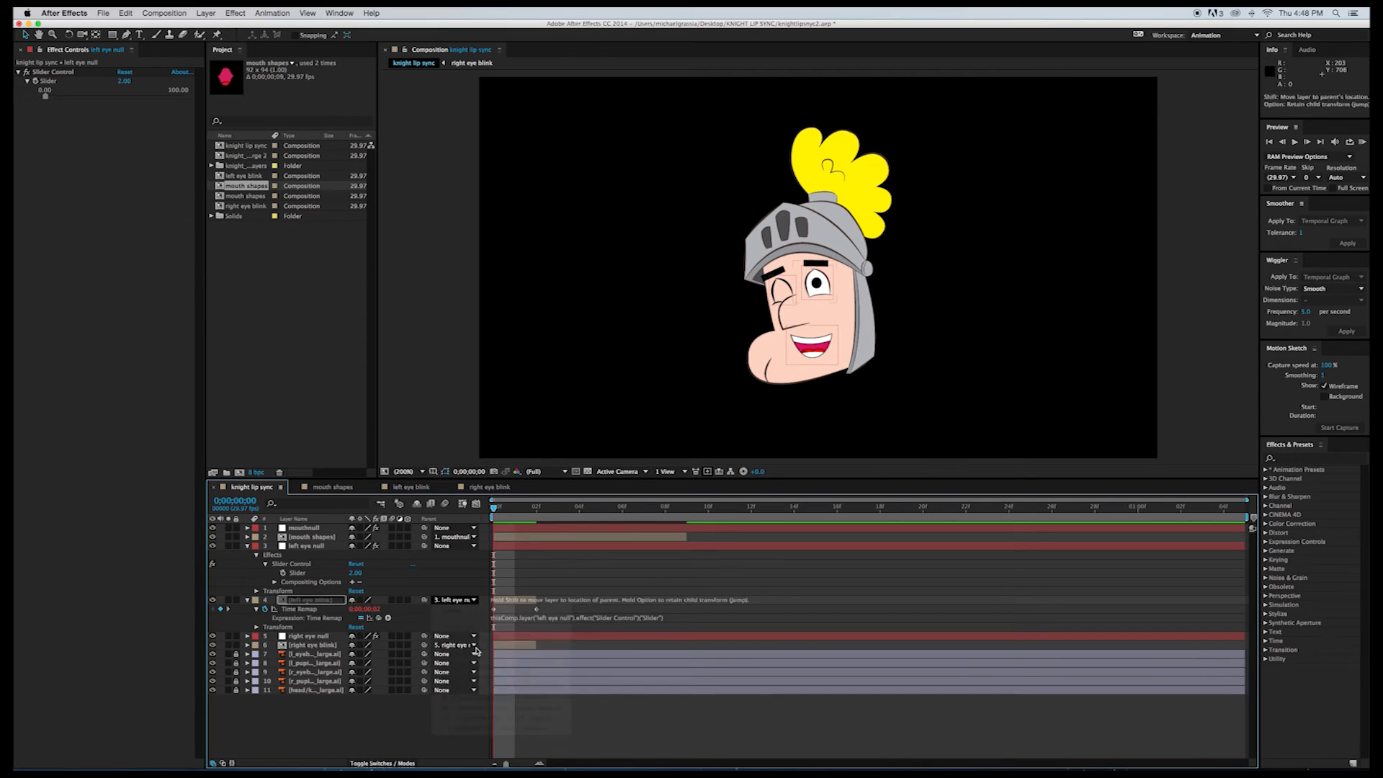
click(815, 285)
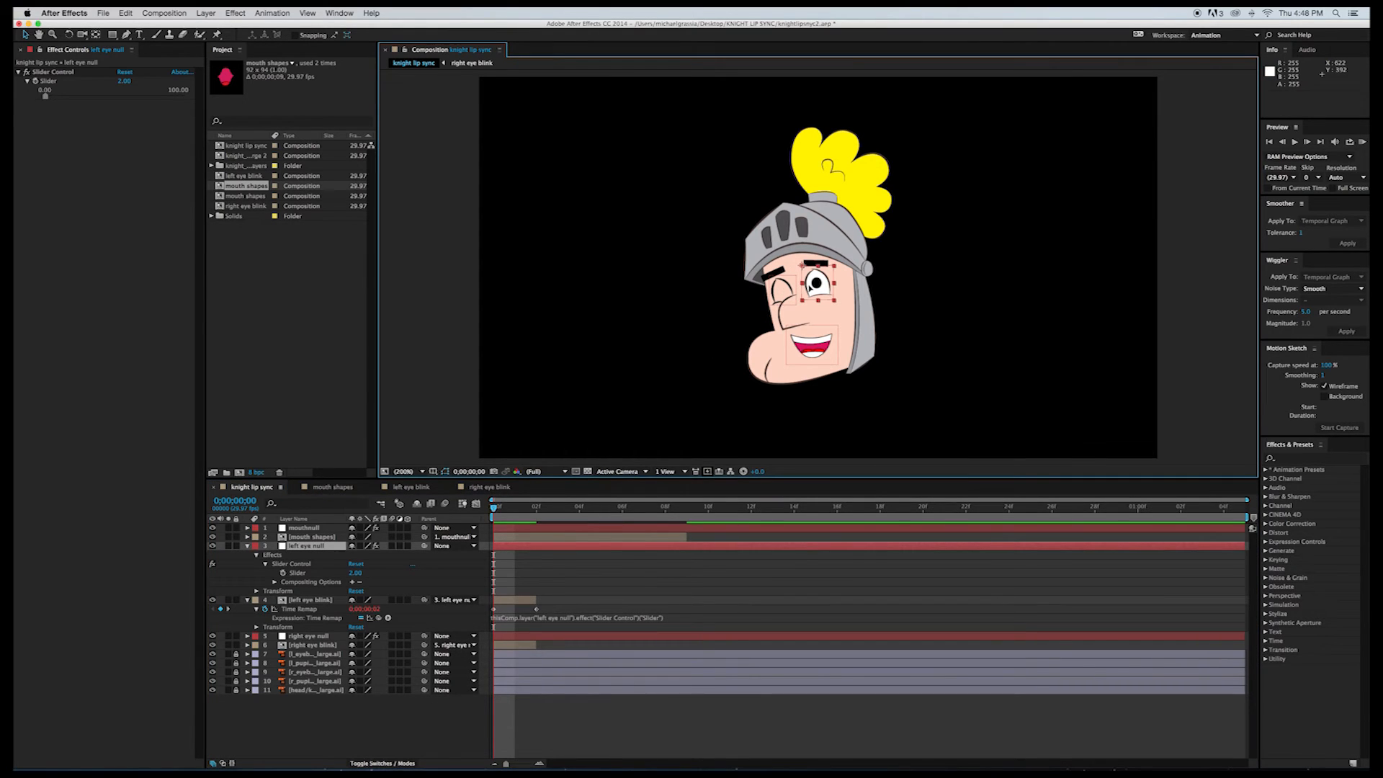
mouse_move(815, 285)
mouse_down()
mouse_move(883, 286)
mouse_move(810, 288)
mouse_up()
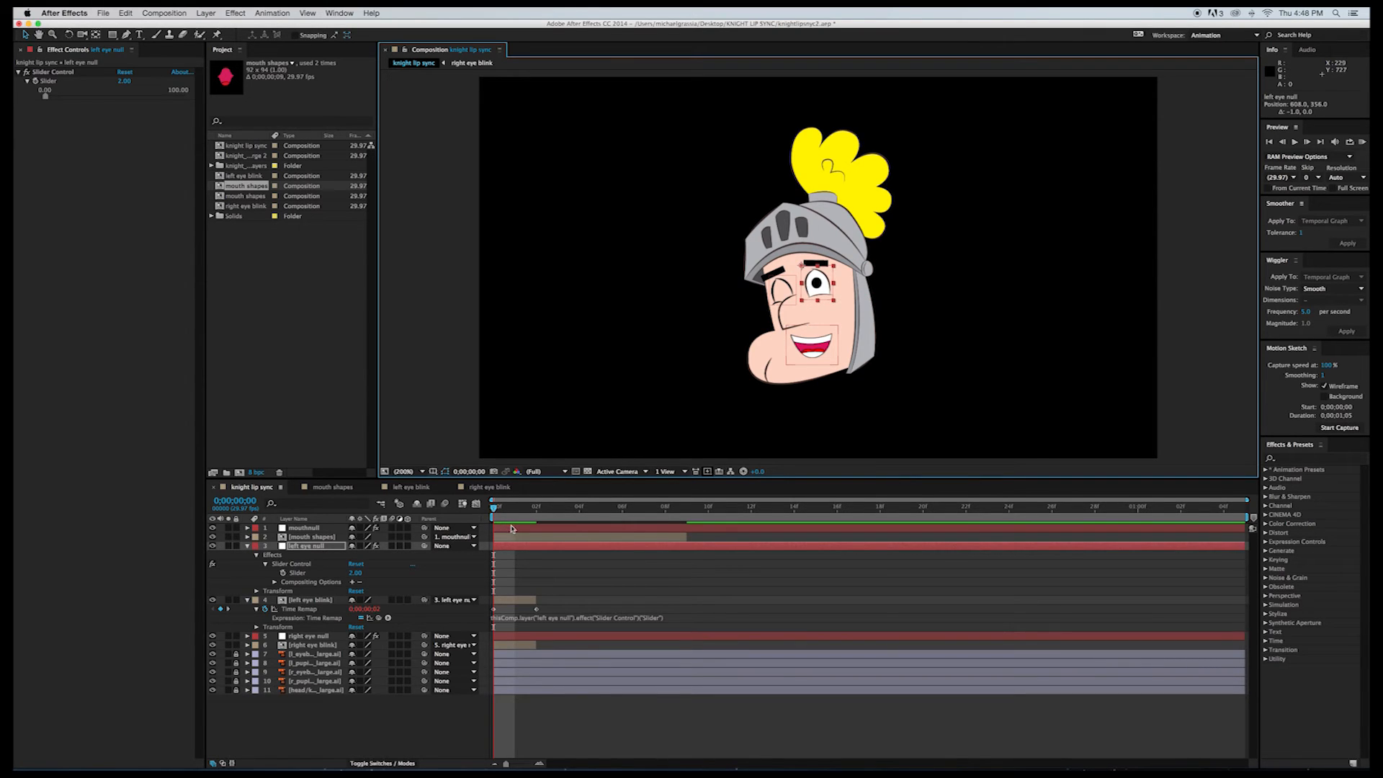
click(247, 601)
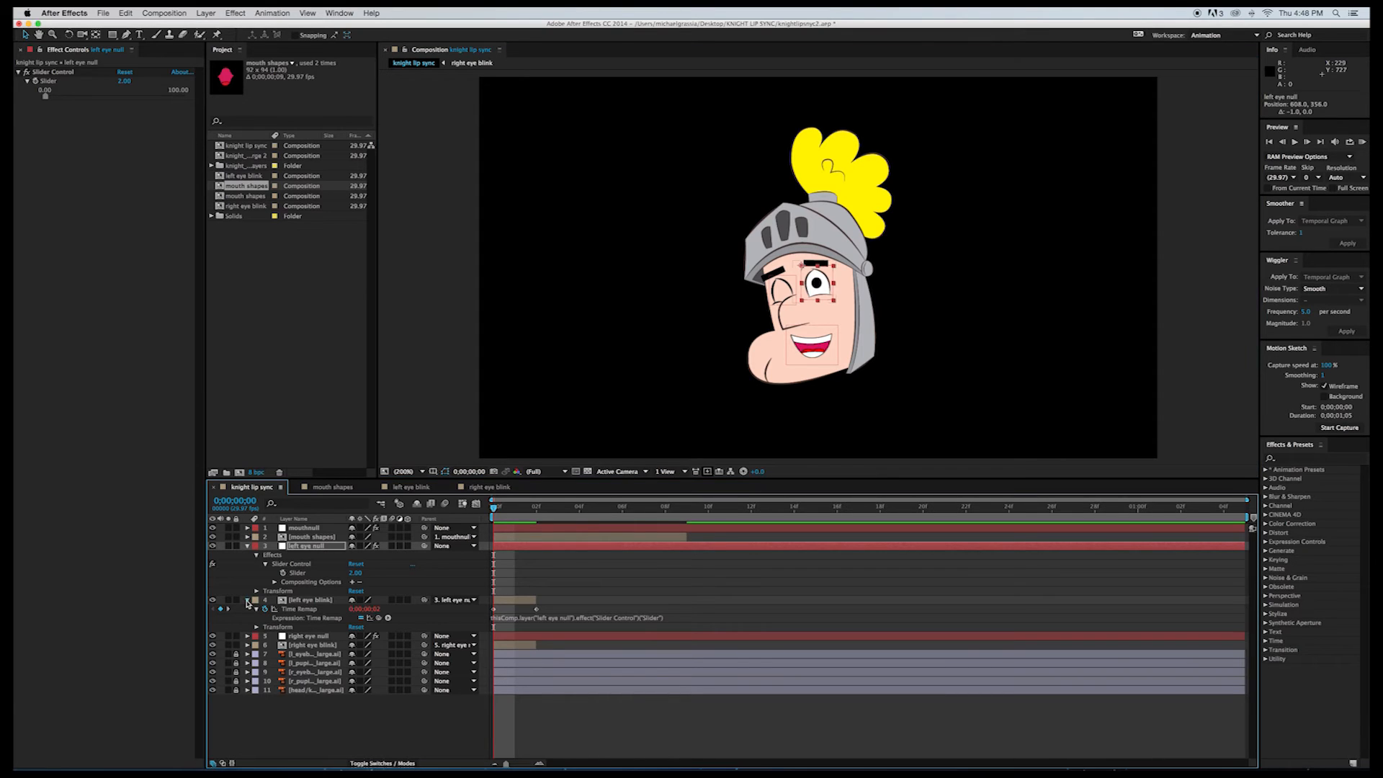
click(248, 546)
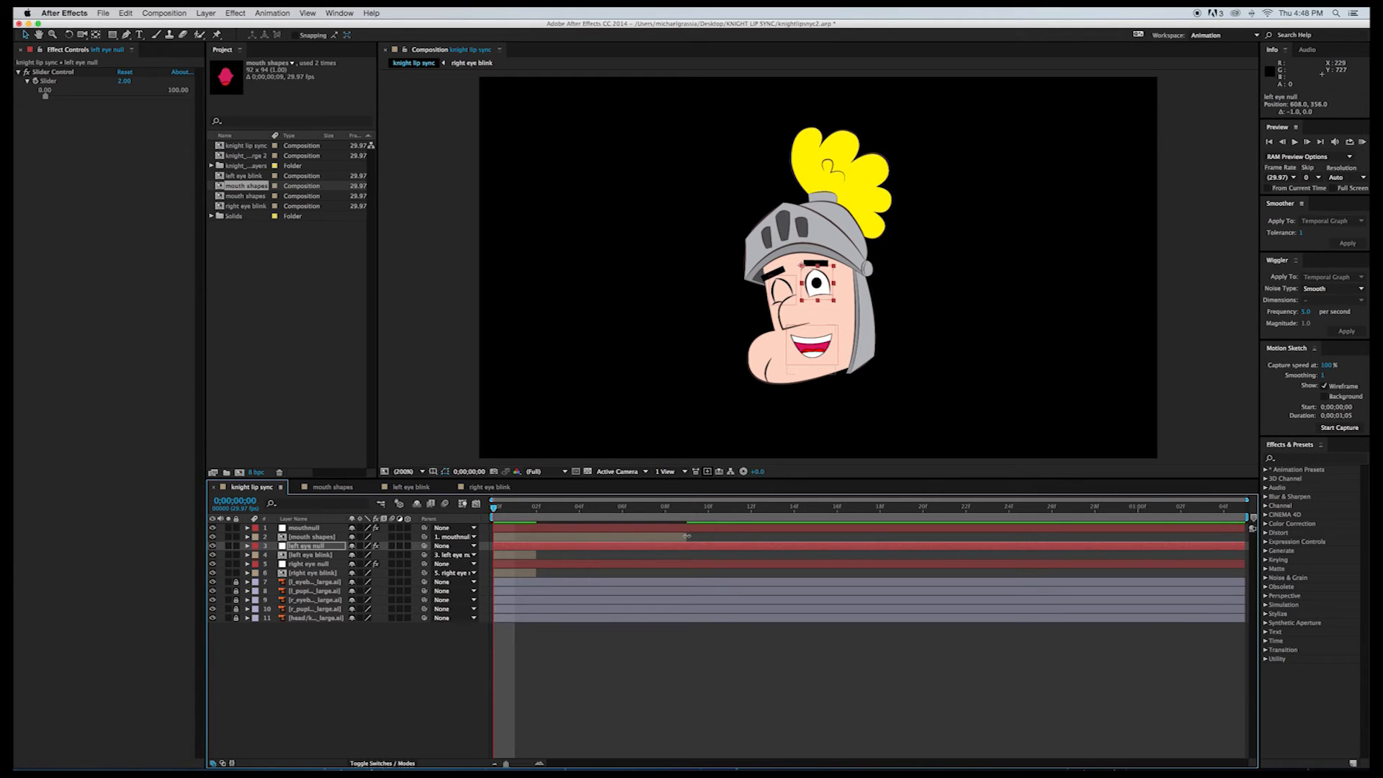
Step: Extend the mouth shapes, left eye blink and right eye blink layers to the end of the composition
drag(688, 537, 1246, 537)
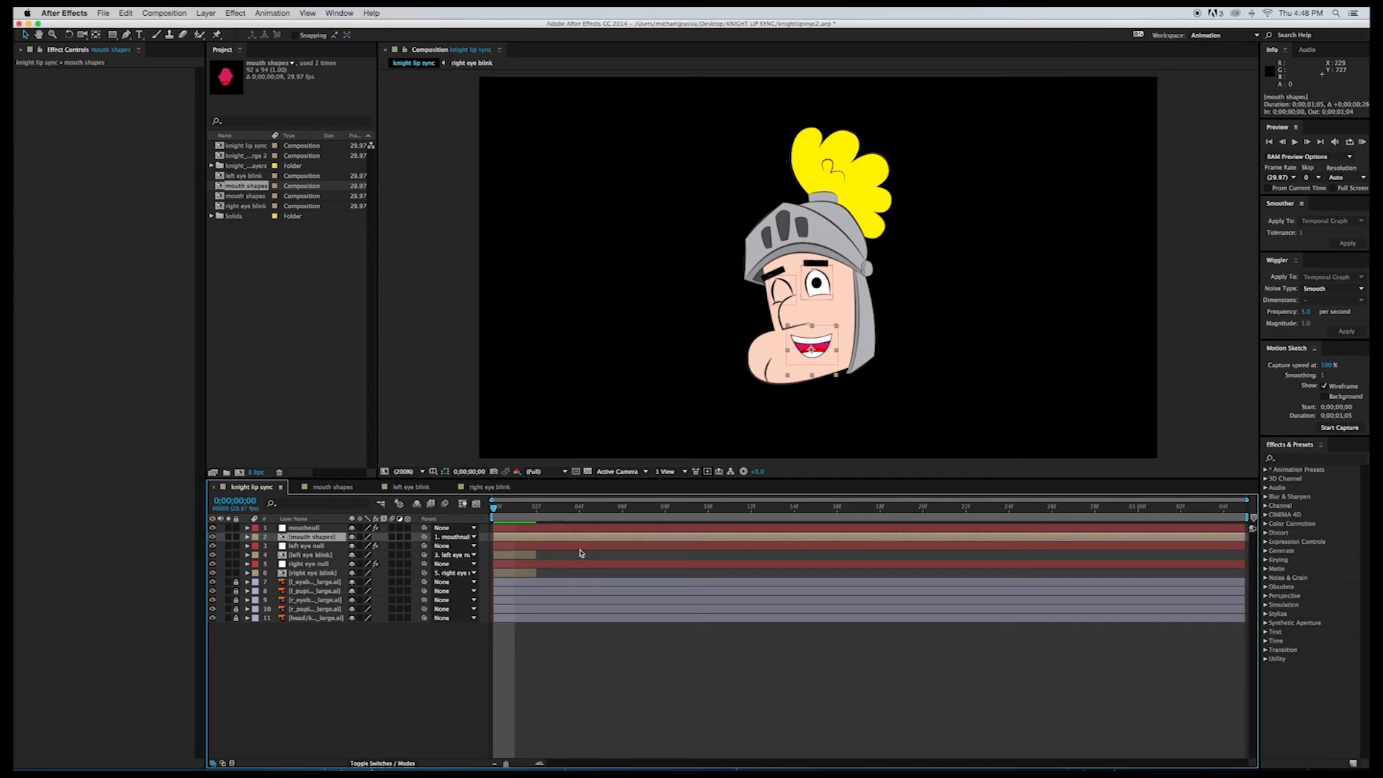
click(533, 556)
drag(534, 554, 1240, 580)
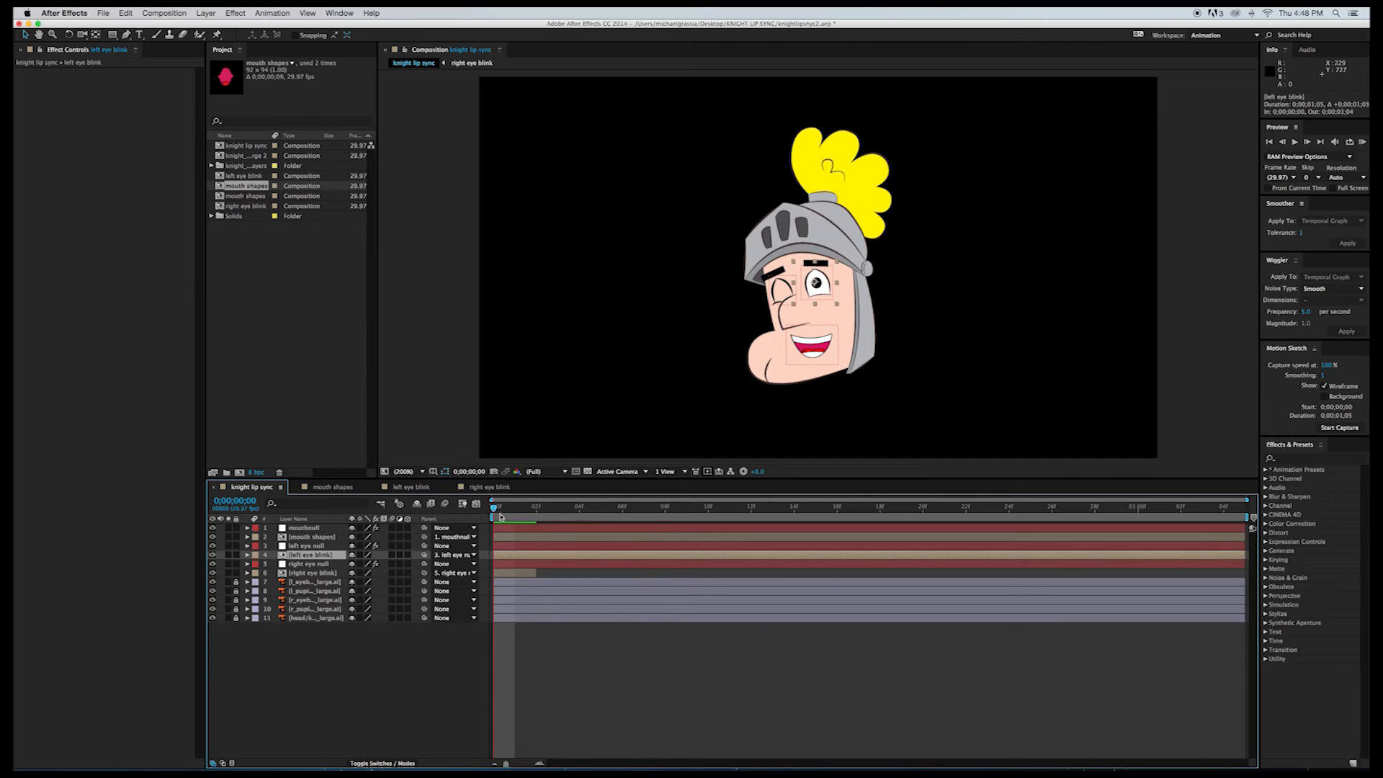
drag(536, 572, 1243, 614)
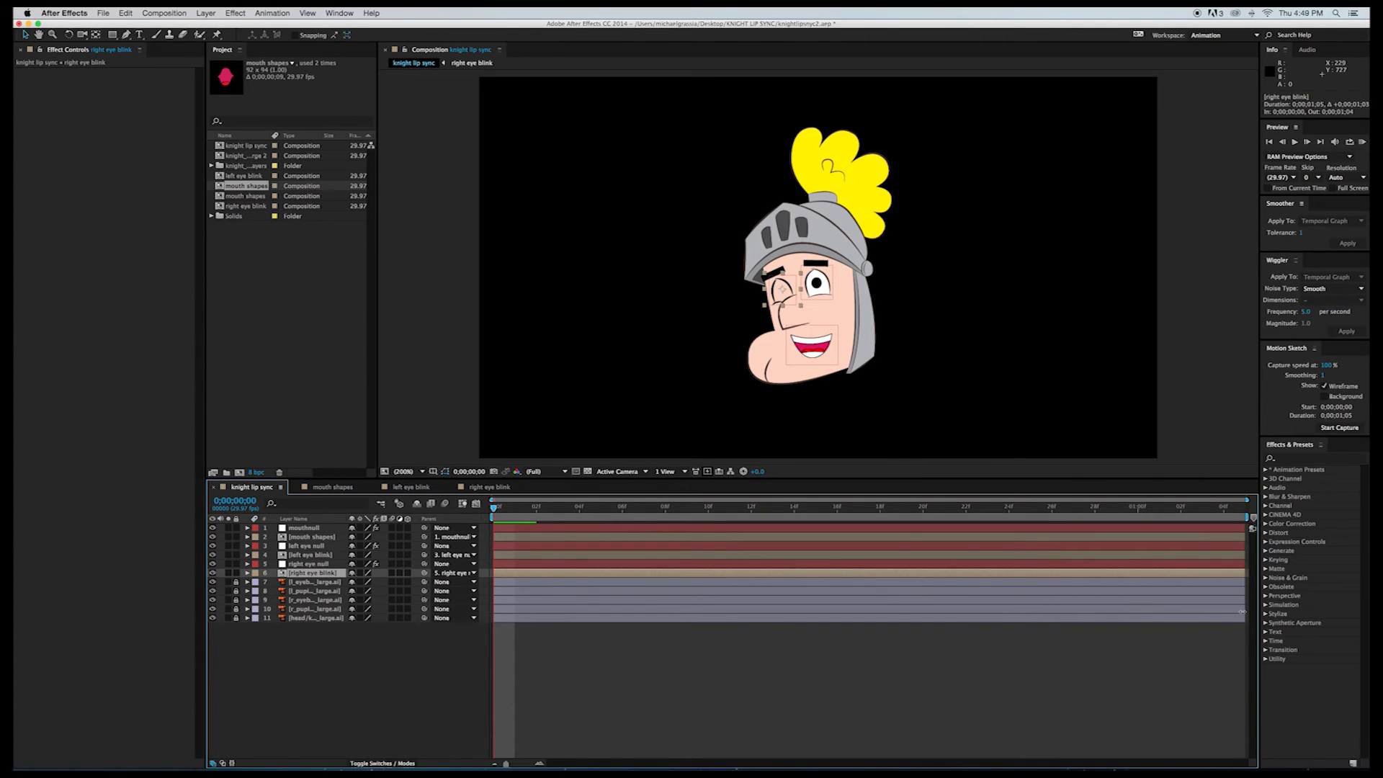
click(920, 688)
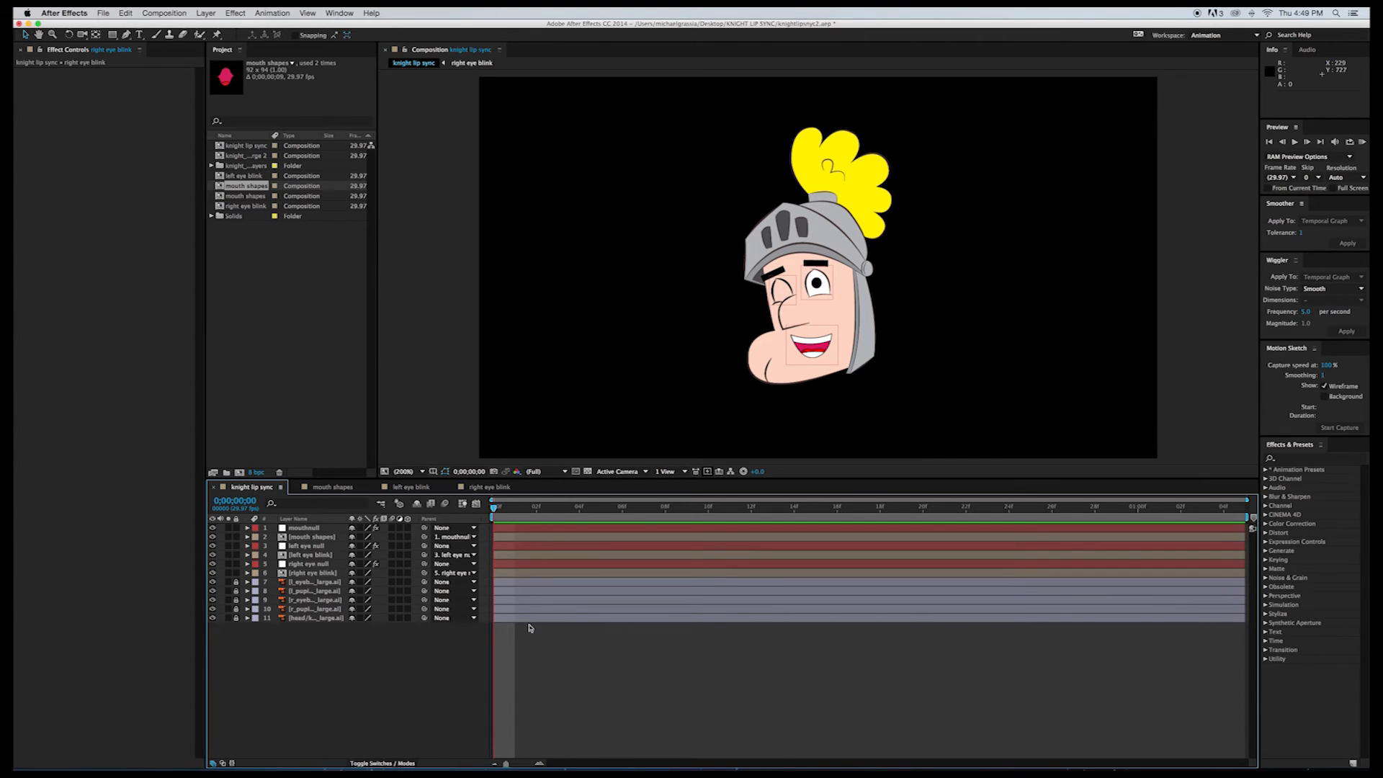
Step: Set the Slider of left eye null to -6 to close that eye, and reveal the Slider Controls of both eye nulls
click(448, 556)
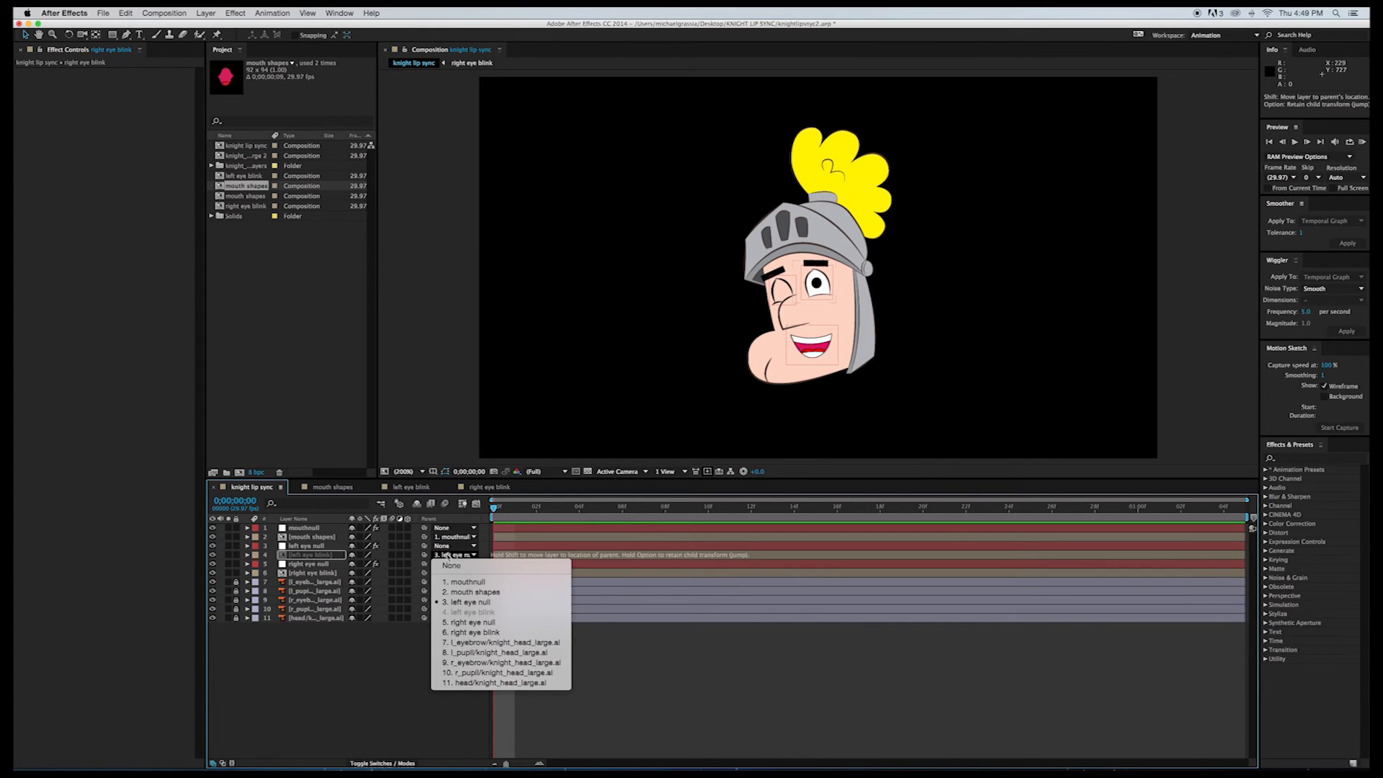
click(447, 556)
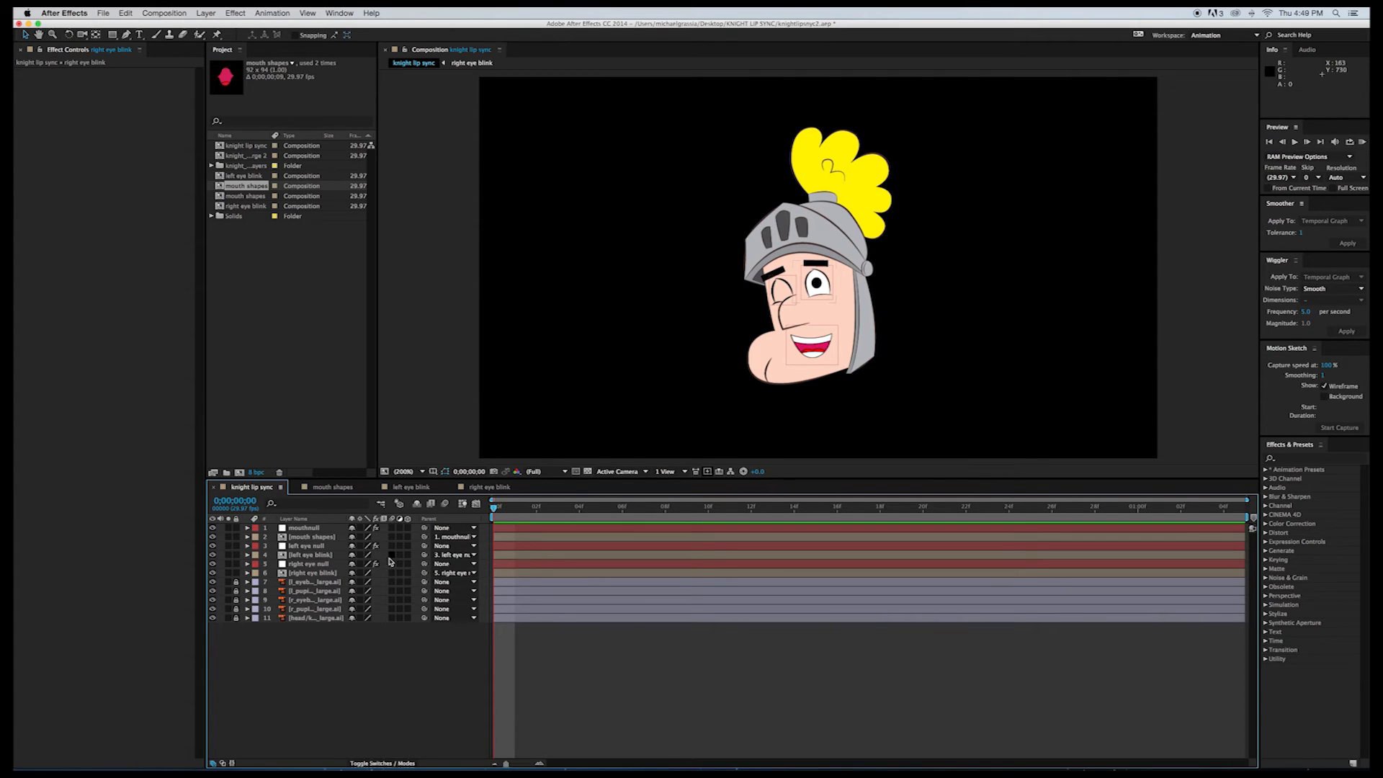
click(248, 546)
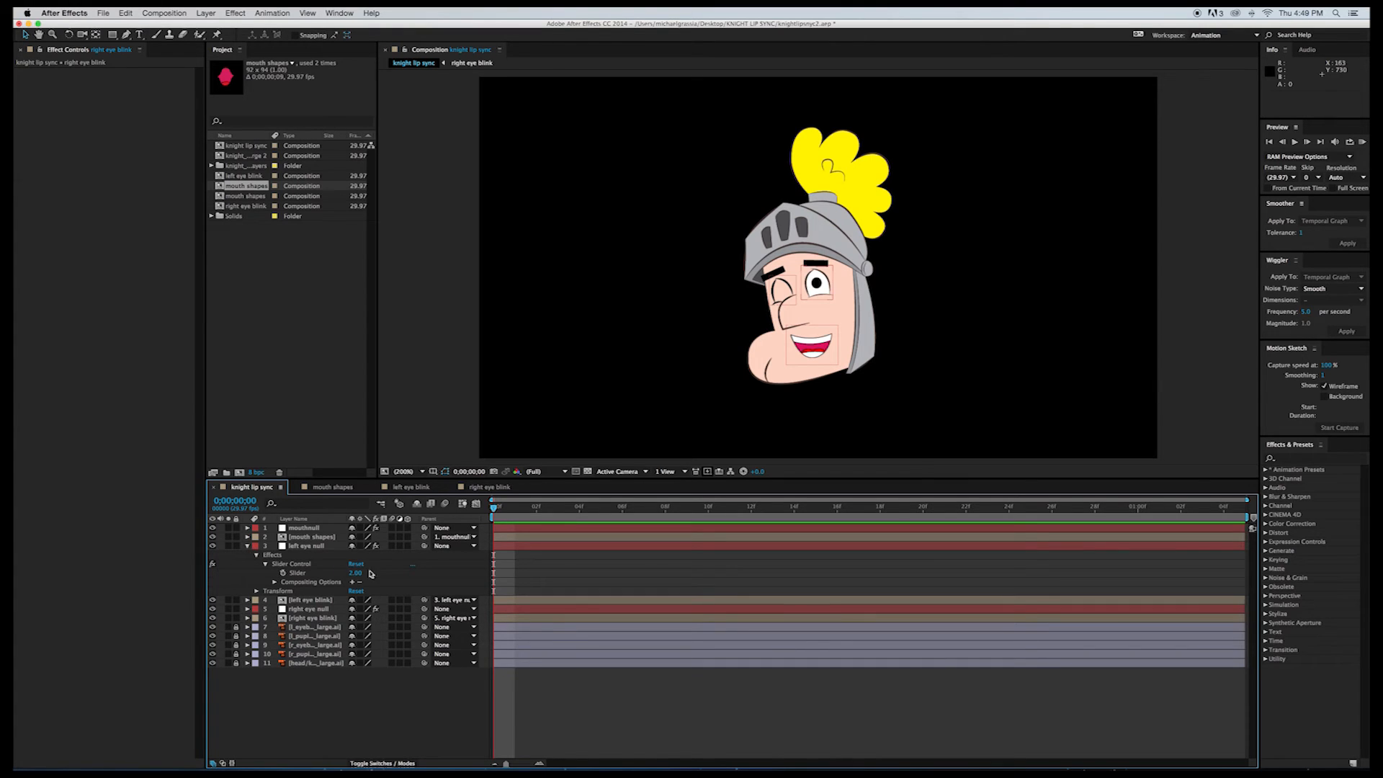
drag(356, 573, 348, 572)
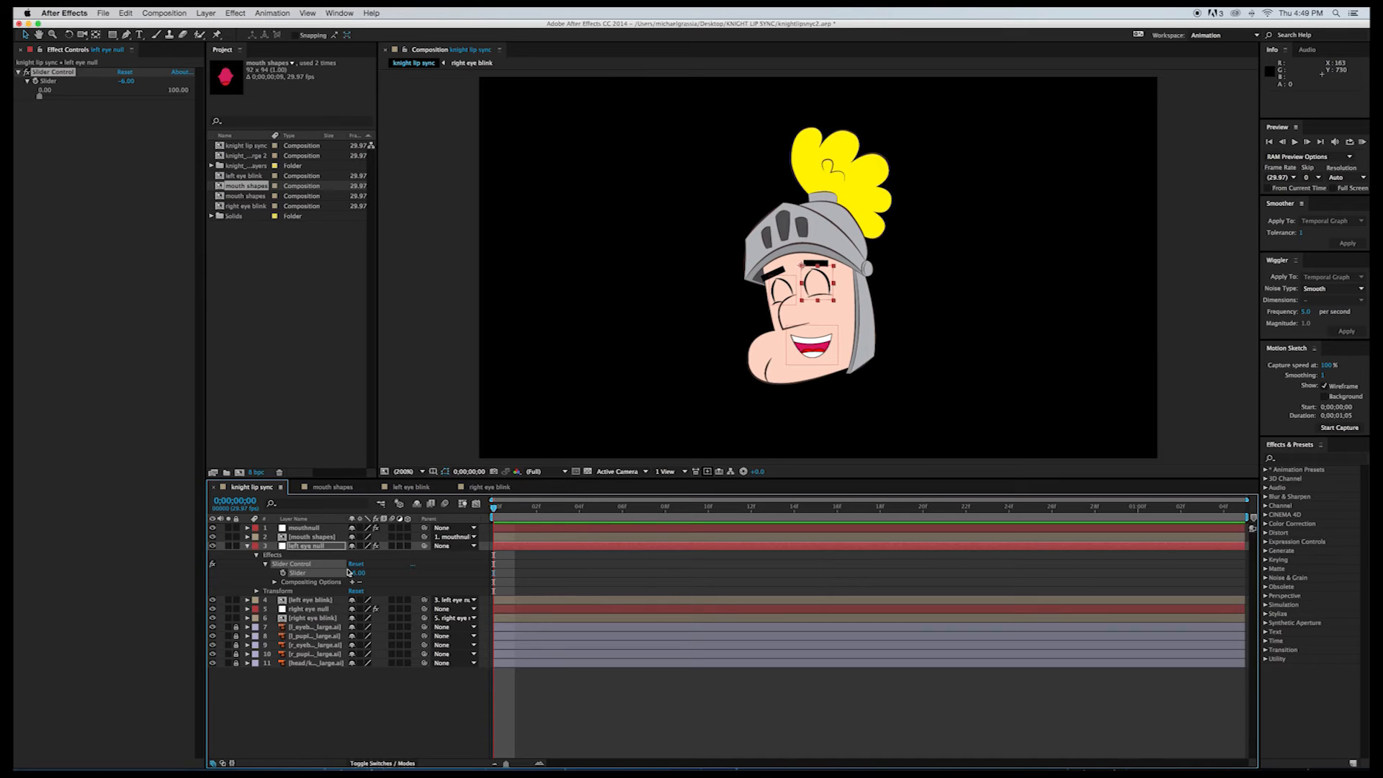
click(247, 546)
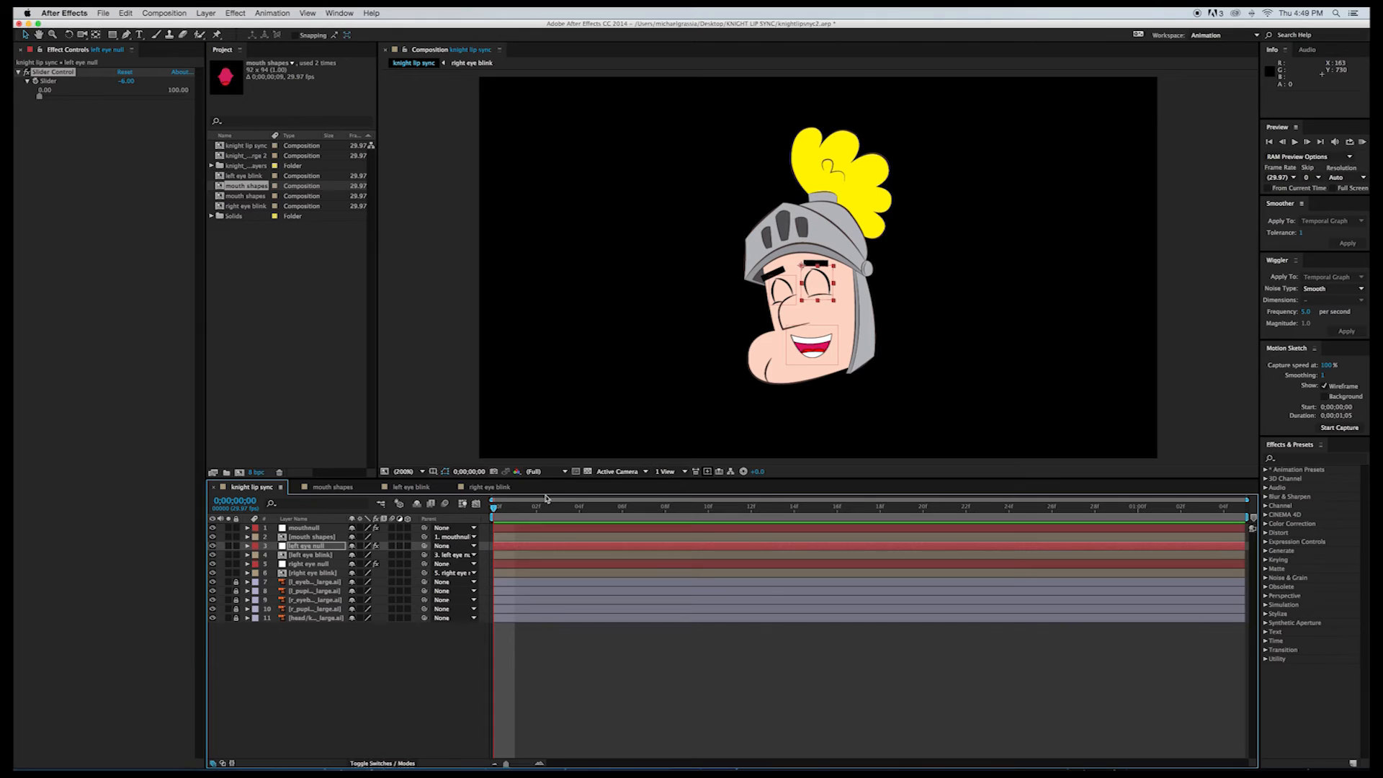
click(248, 546)
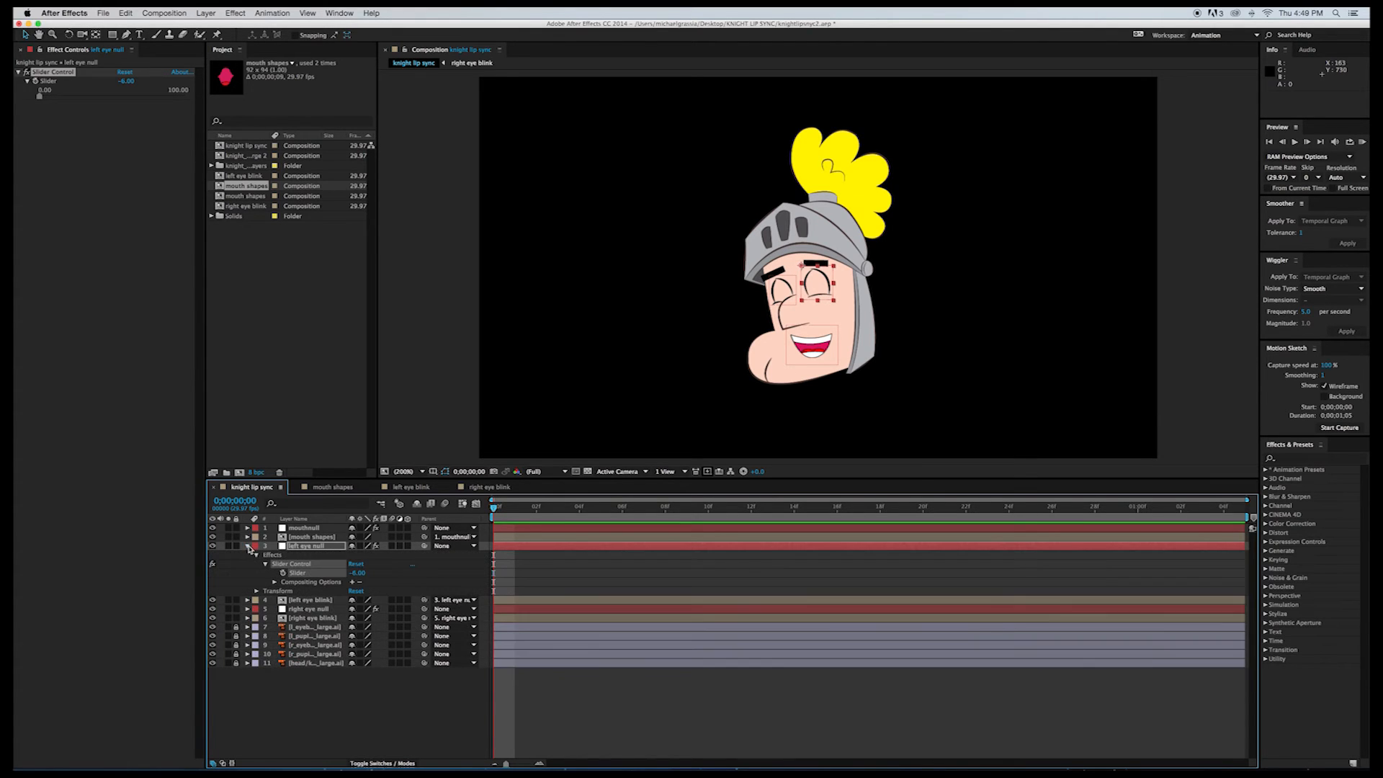
click(248, 610)
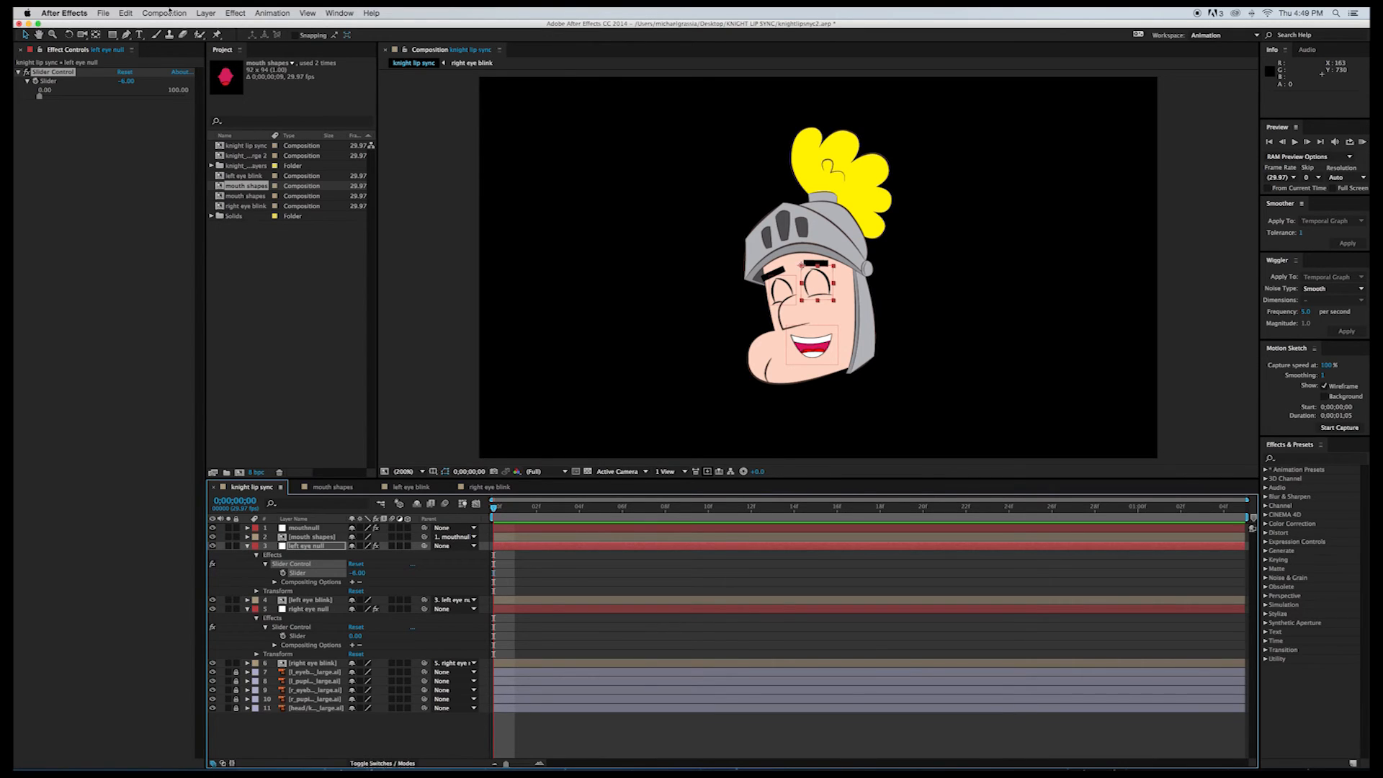
Step: Import wontfail.wav, add it as the lowest layer of the knight lip sync composition, and shift it to start at frame 6
click(108, 13)
mouse_move(181, 139)
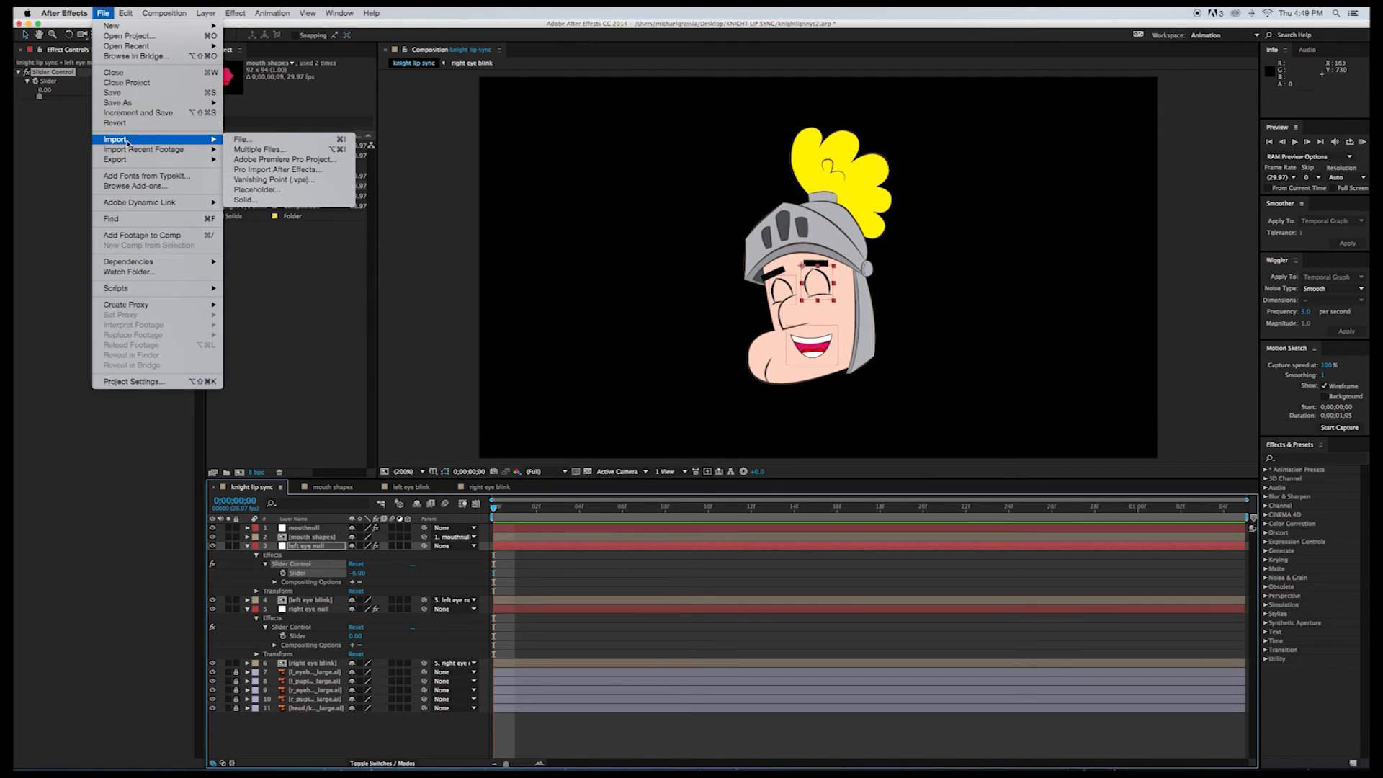
click(302, 139)
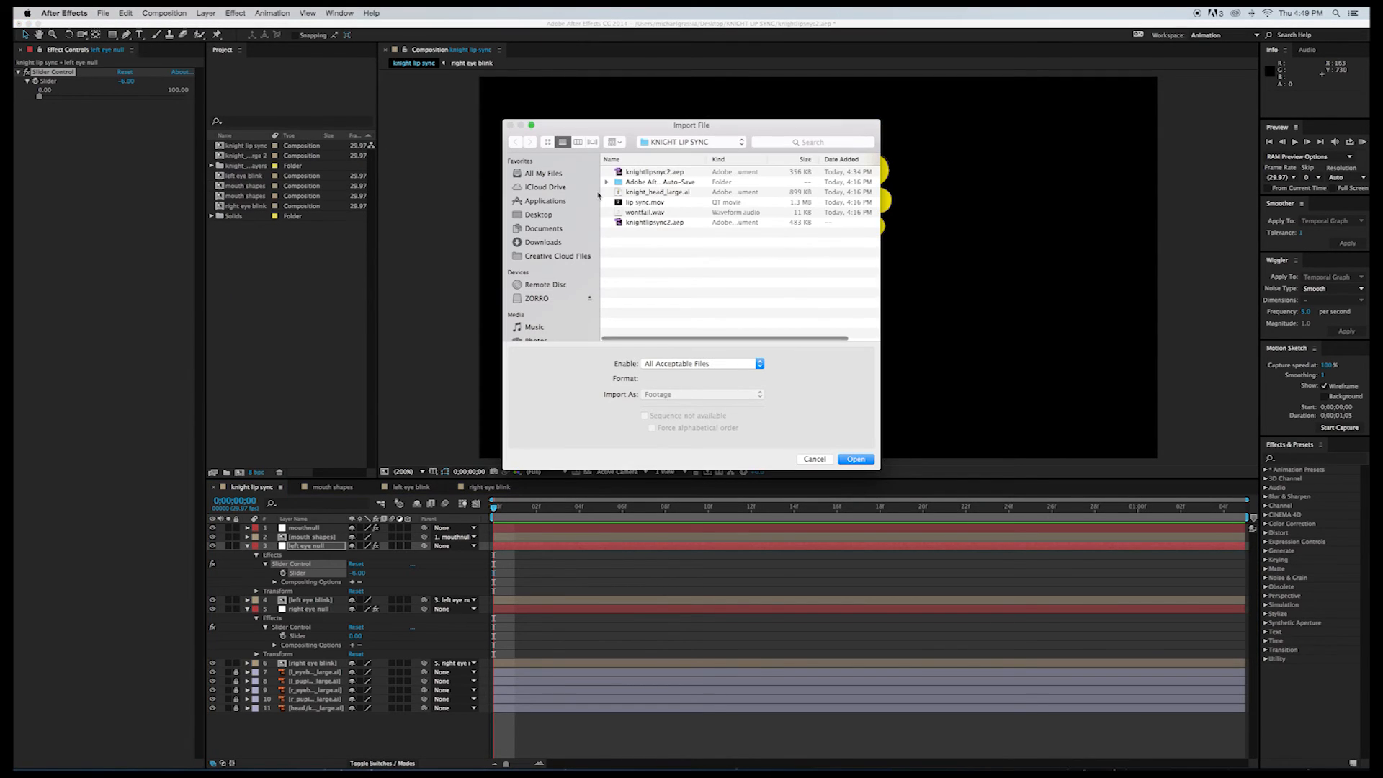
click(642, 214)
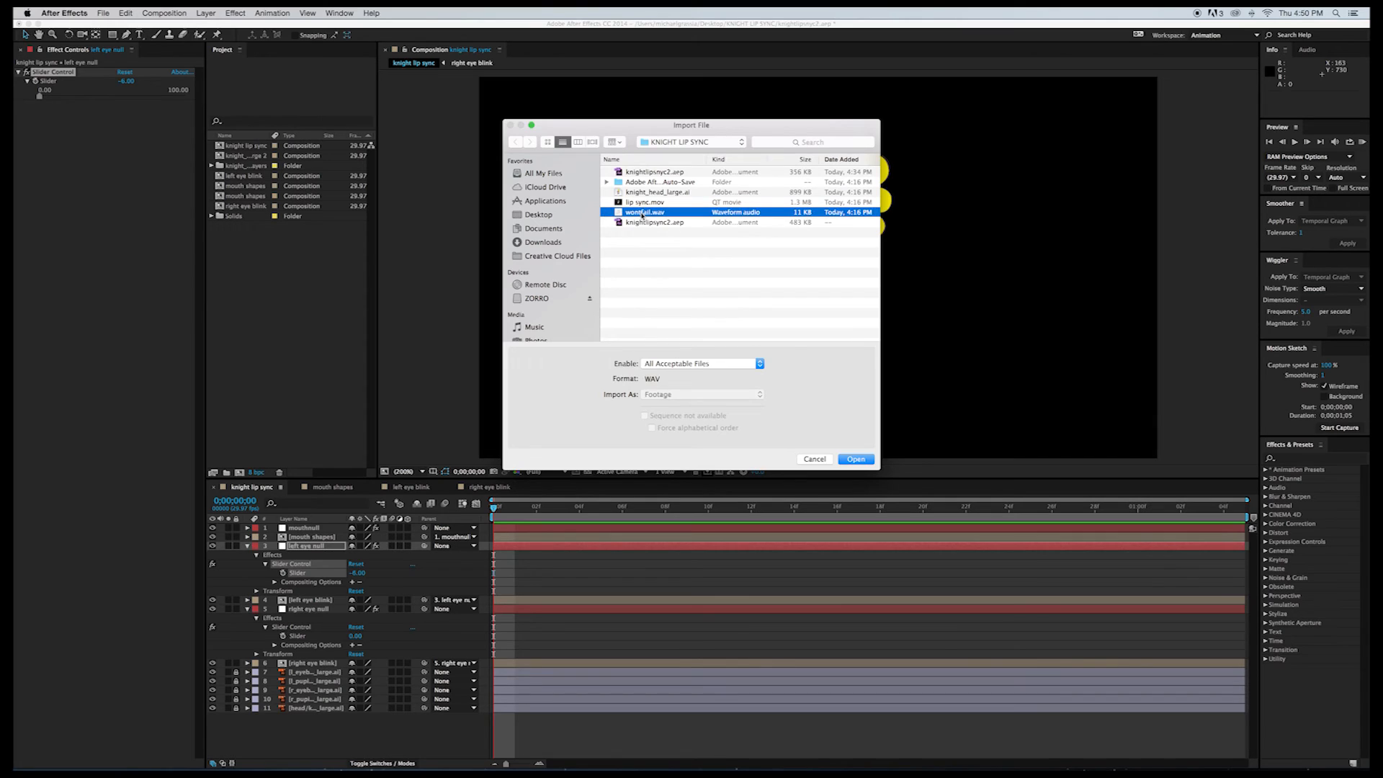
double_click(642, 213)
drag(264, 229, 314, 726)
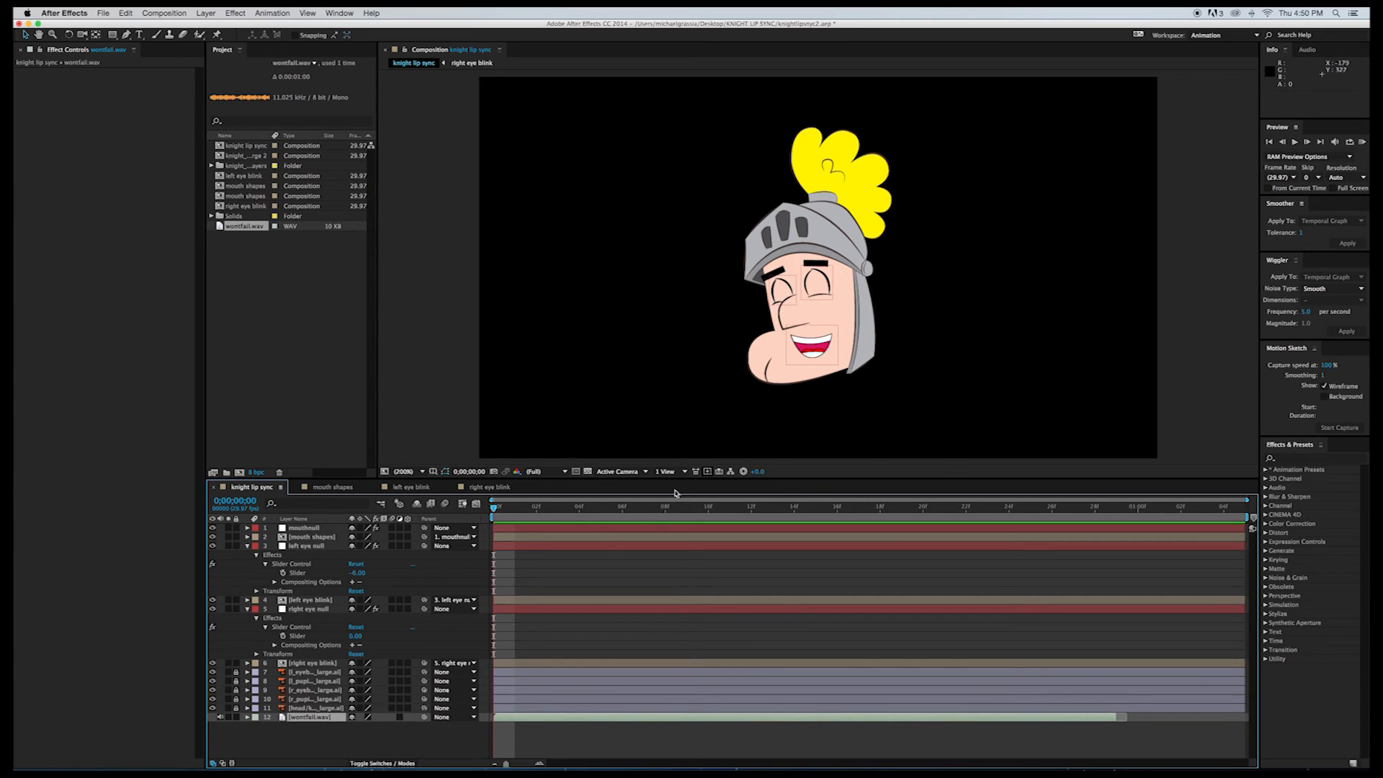
drag(760, 719, 886, 721)
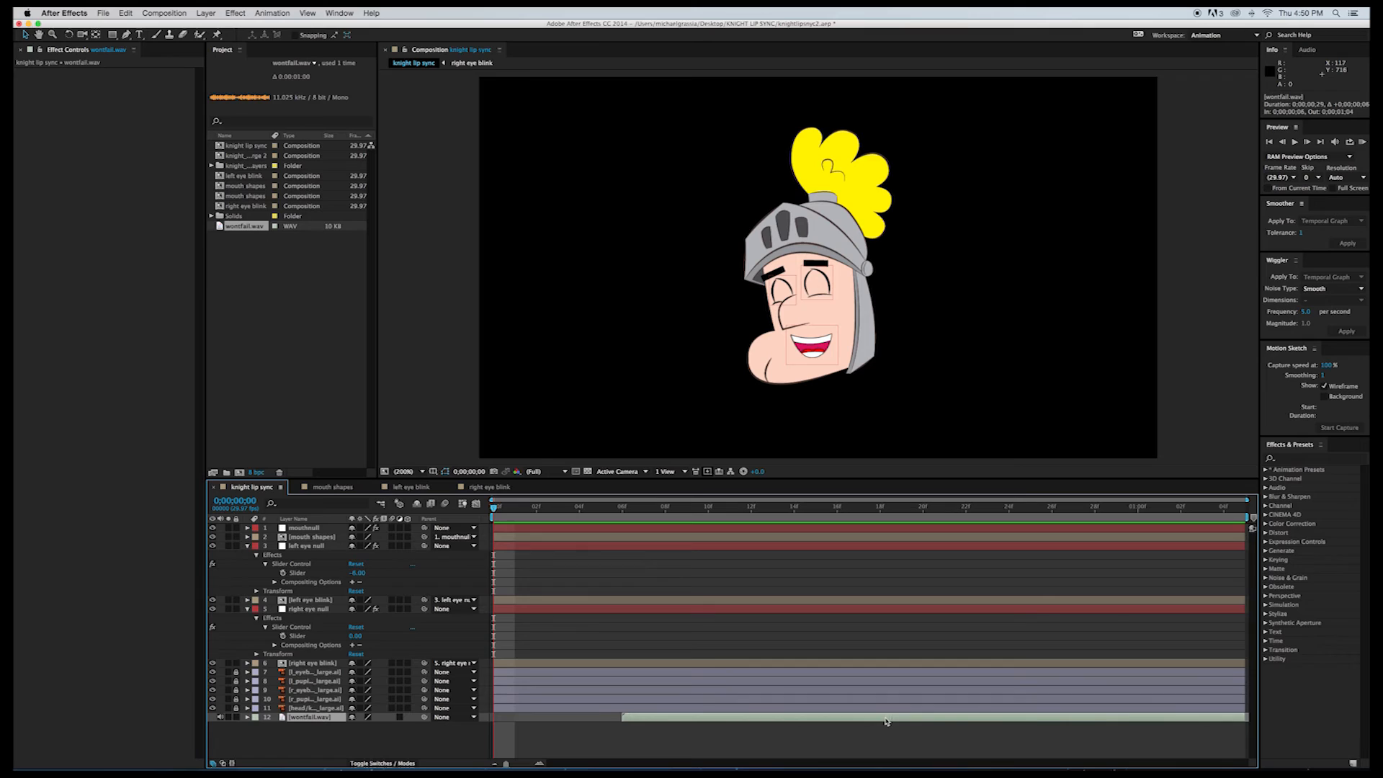
Step: At frame 0, set the Slider of left eye null to 3 and right eye null to 5, and start keyframing both
click(521, 509)
drag(520, 510, 668, 516)
click(490, 506)
drag(361, 578, 364, 576)
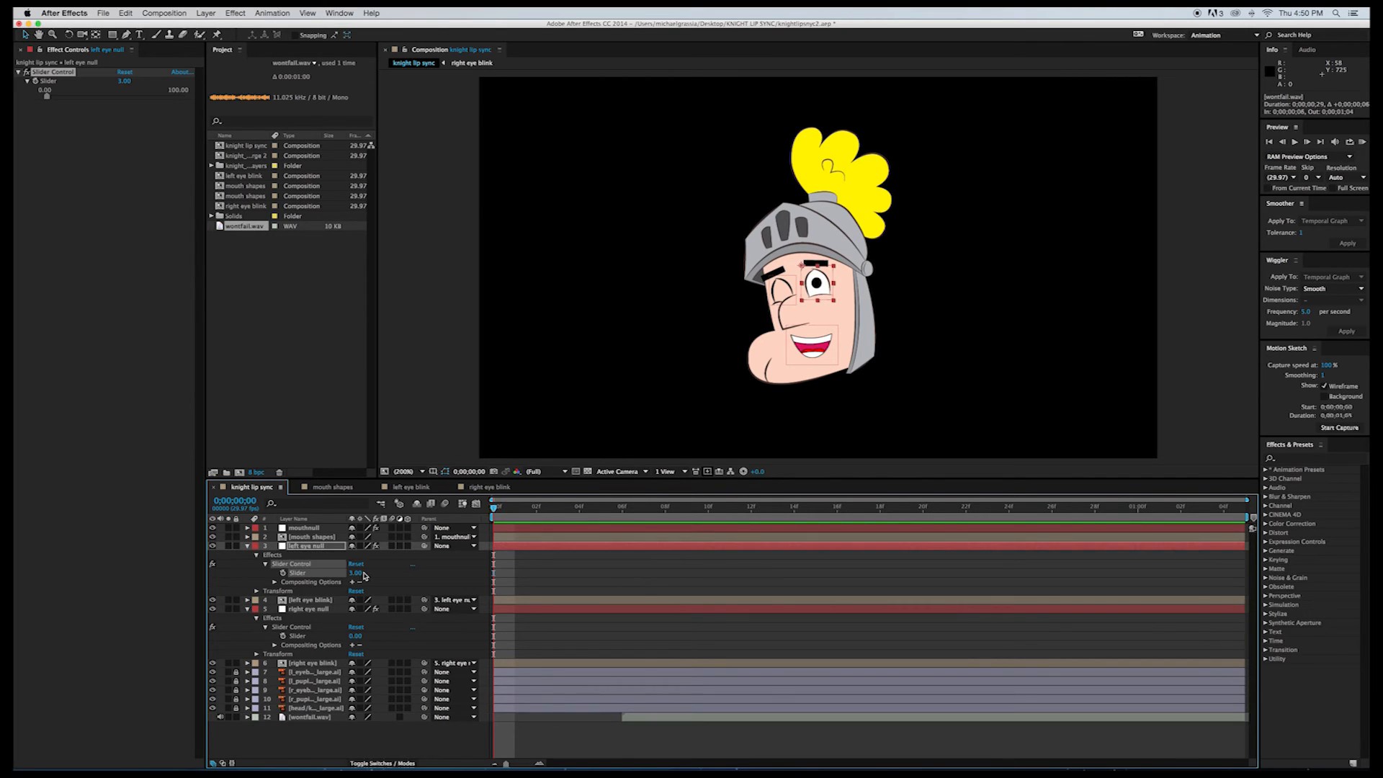
drag(359, 636, 361, 638)
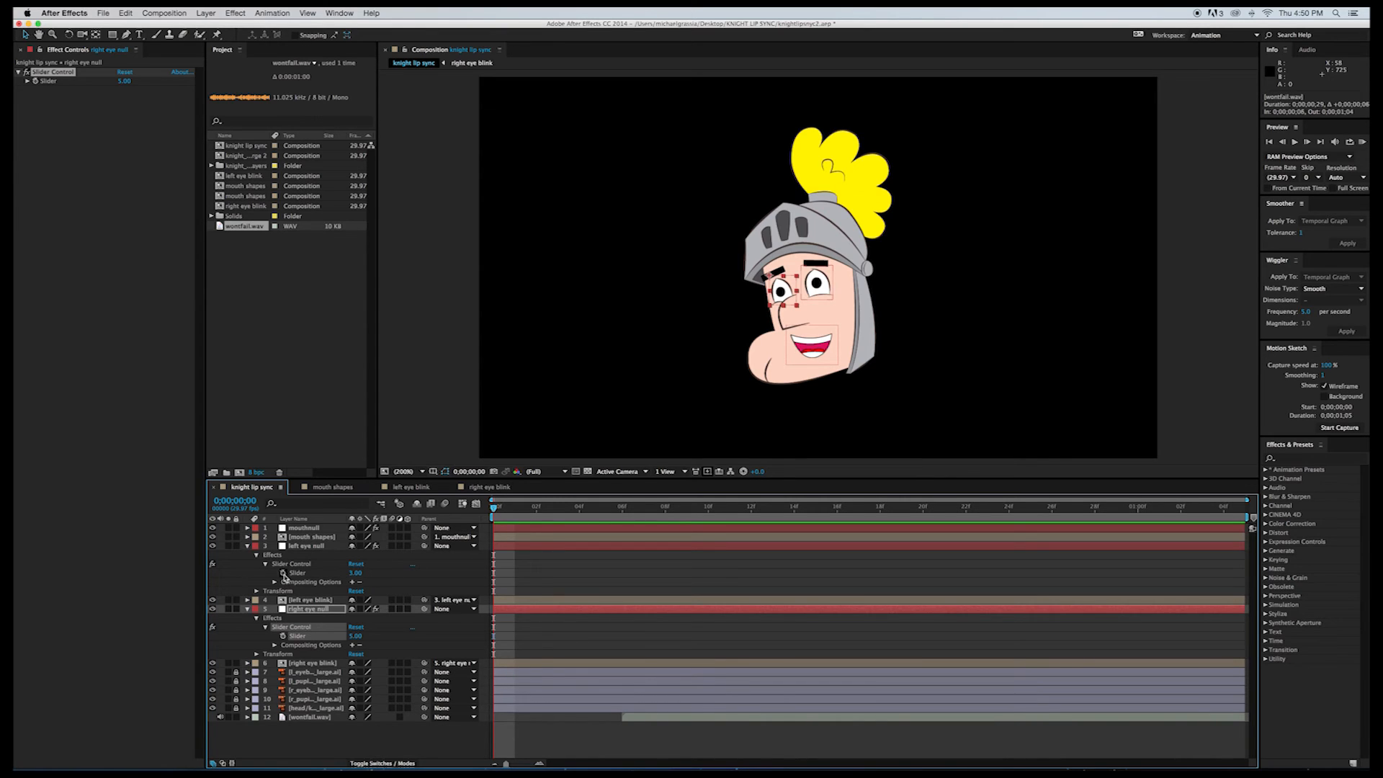
click(283, 574)
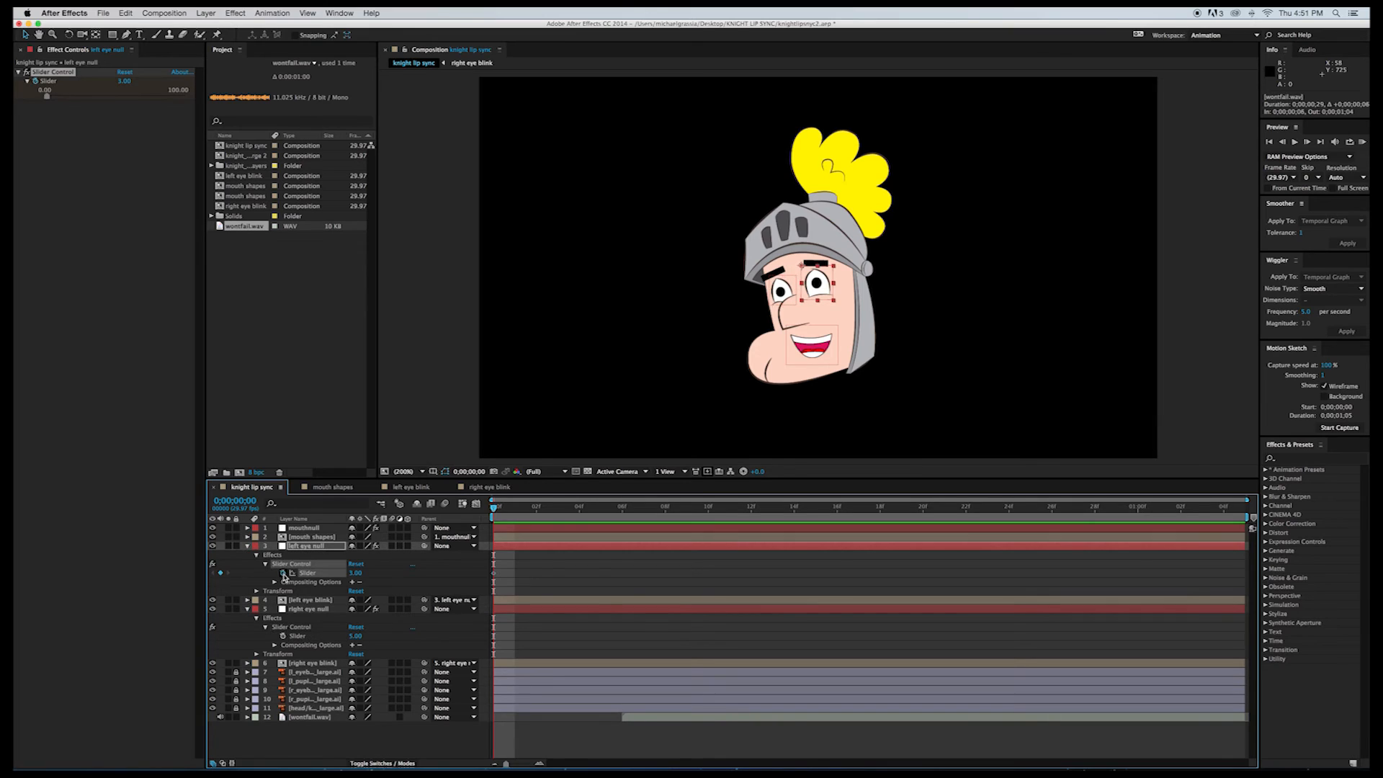
click(284, 636)
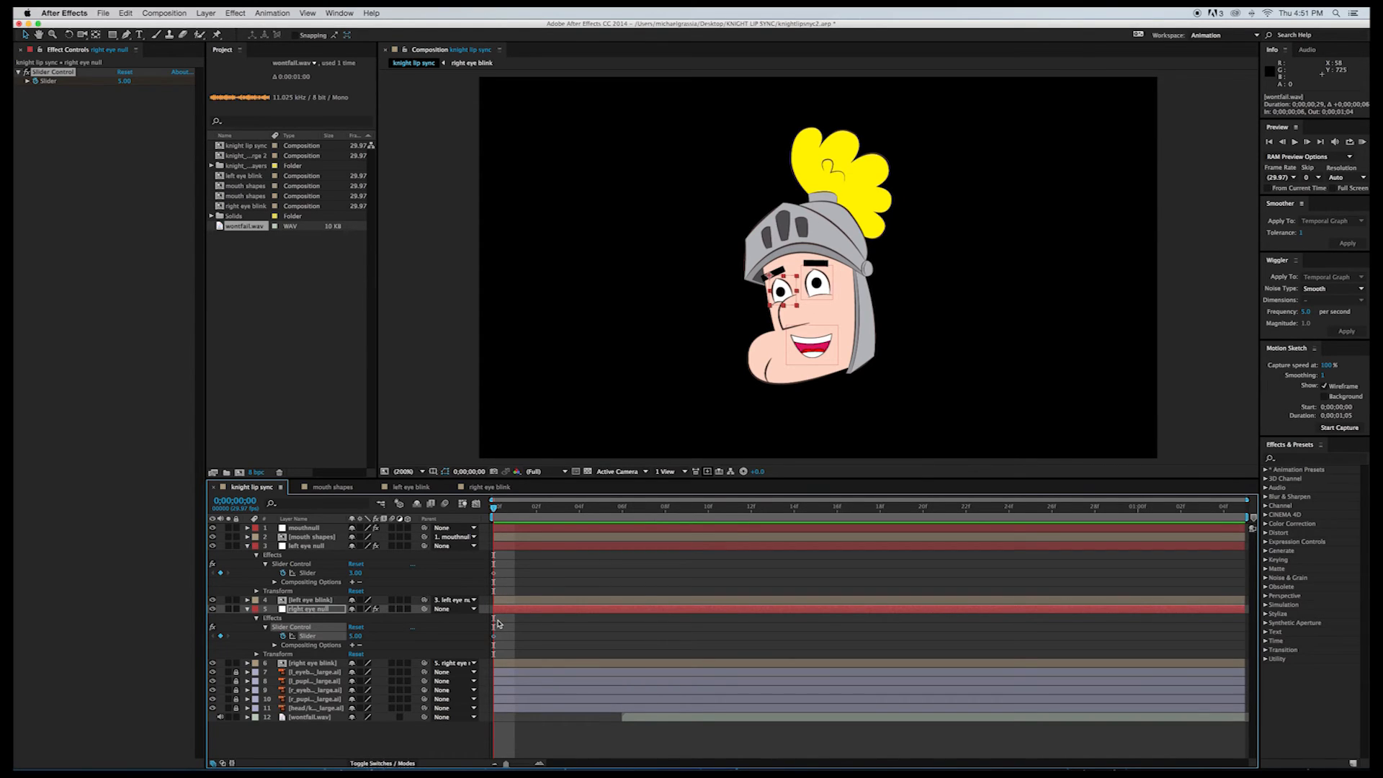
Step: Make the frame 0 Slider keyframes of both eye nulls hold keyframes
right_click(494, 576)
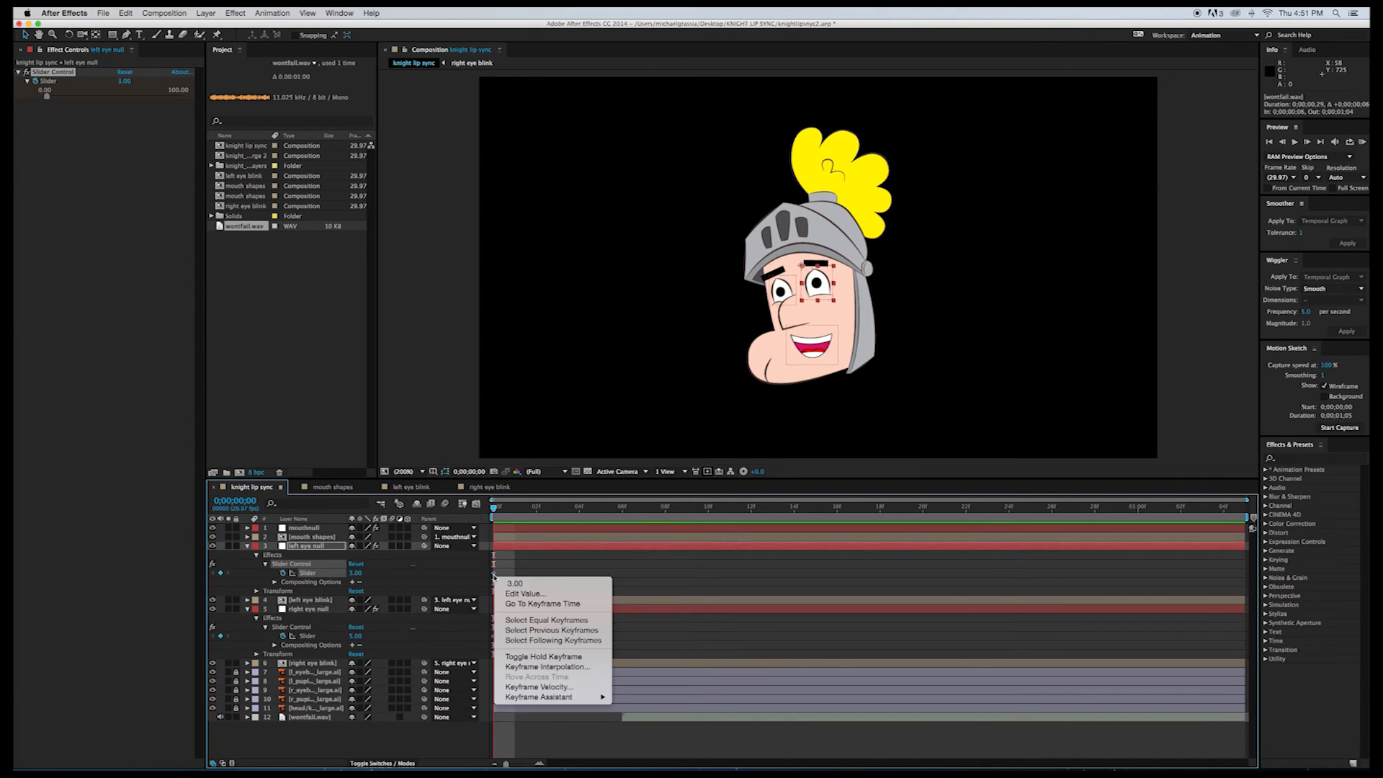
click(494, 577)
right_click(494, 574)
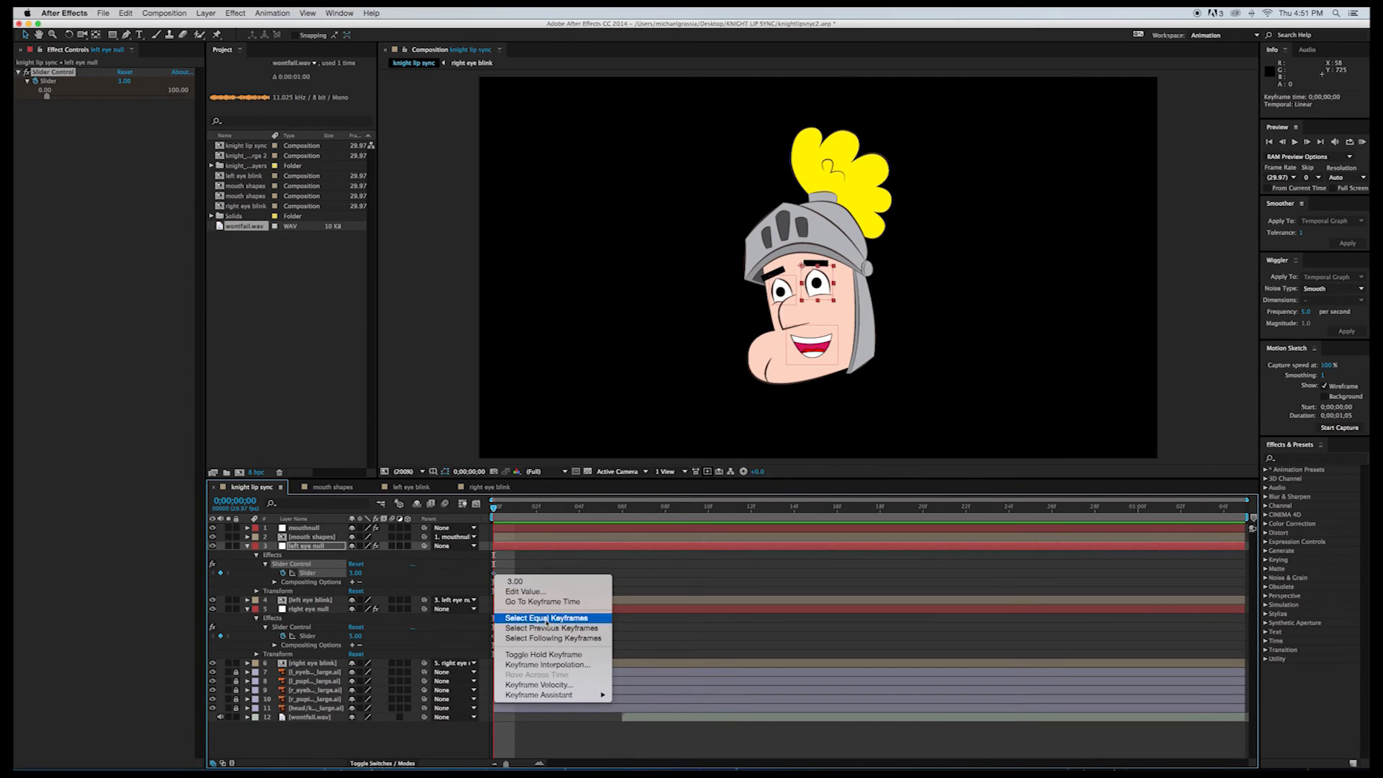
click(554, 656)
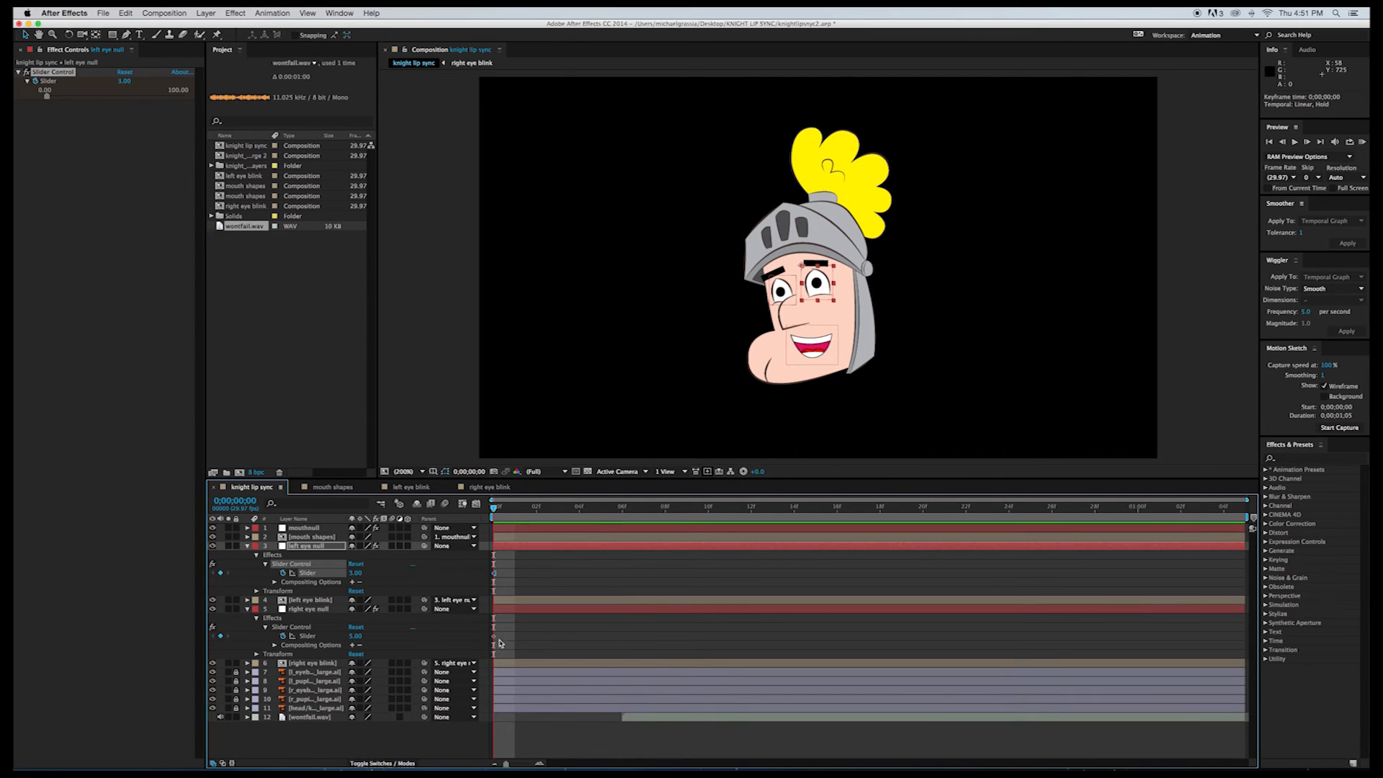
right_click(494, 639)
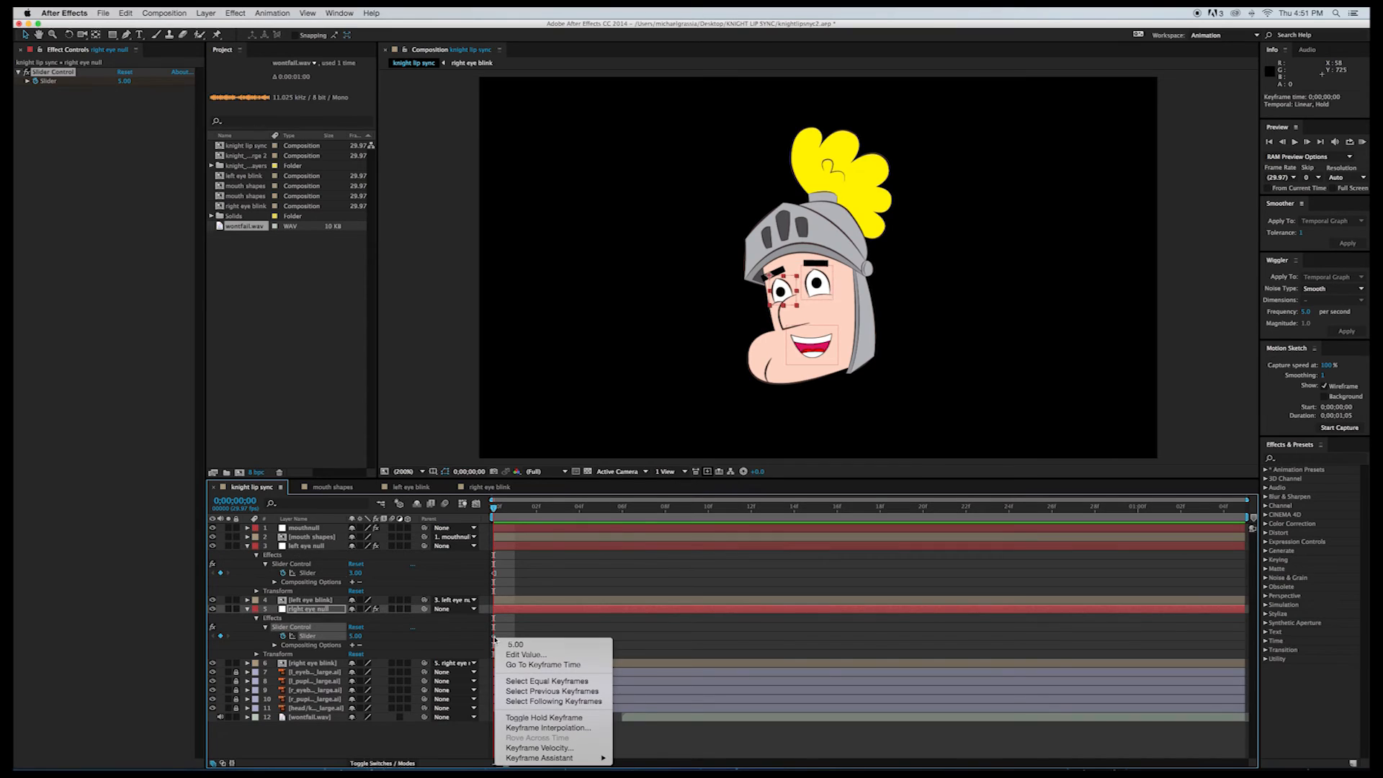
click(527, 718)
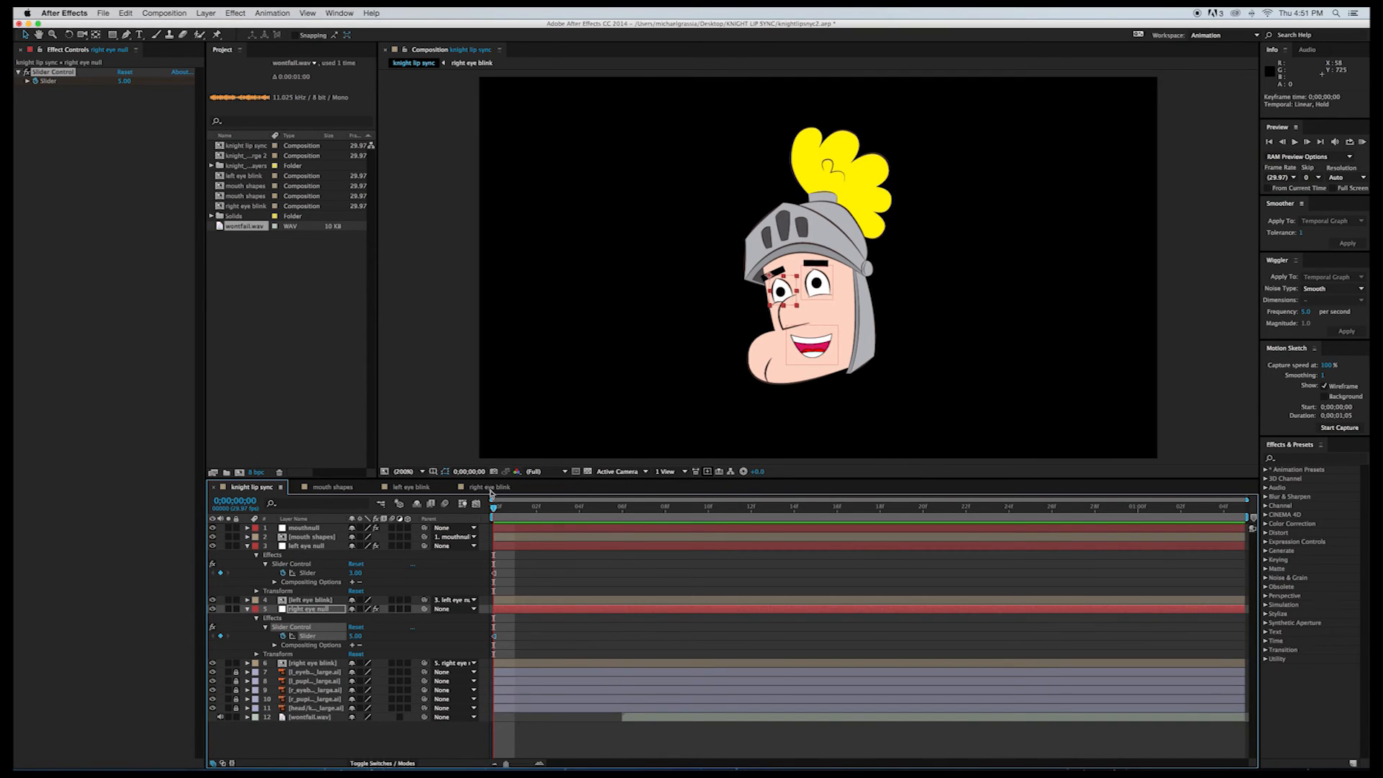
Step: Keyframe the Sliders of left eye null and right eye null at 0.05 on frame 2 for half-closed eyes
mouse_move(495, 509)
mouse_down()
mouse_move(542, 509)
mouse_move(494, 507)
mouse_up()
click(537, 763)
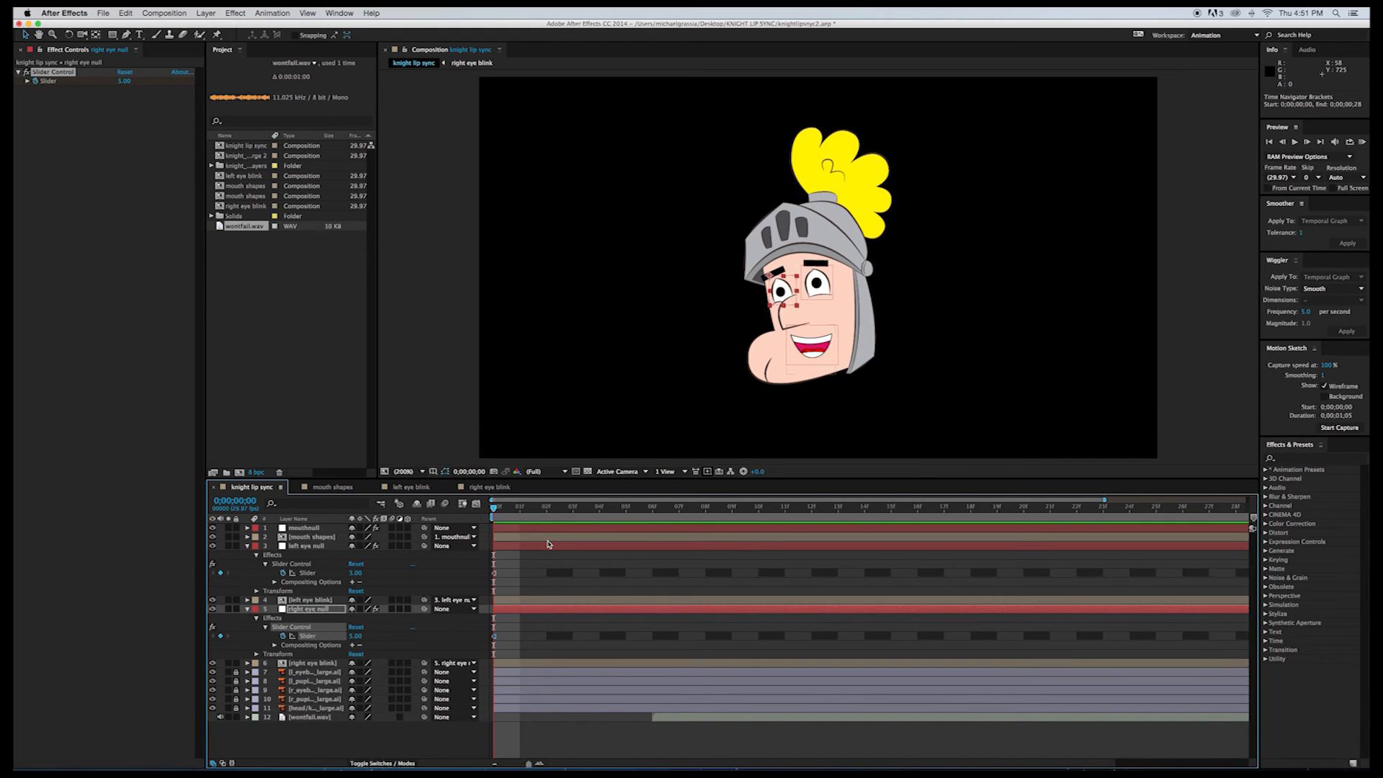
drag(494, 510, 541, 512)
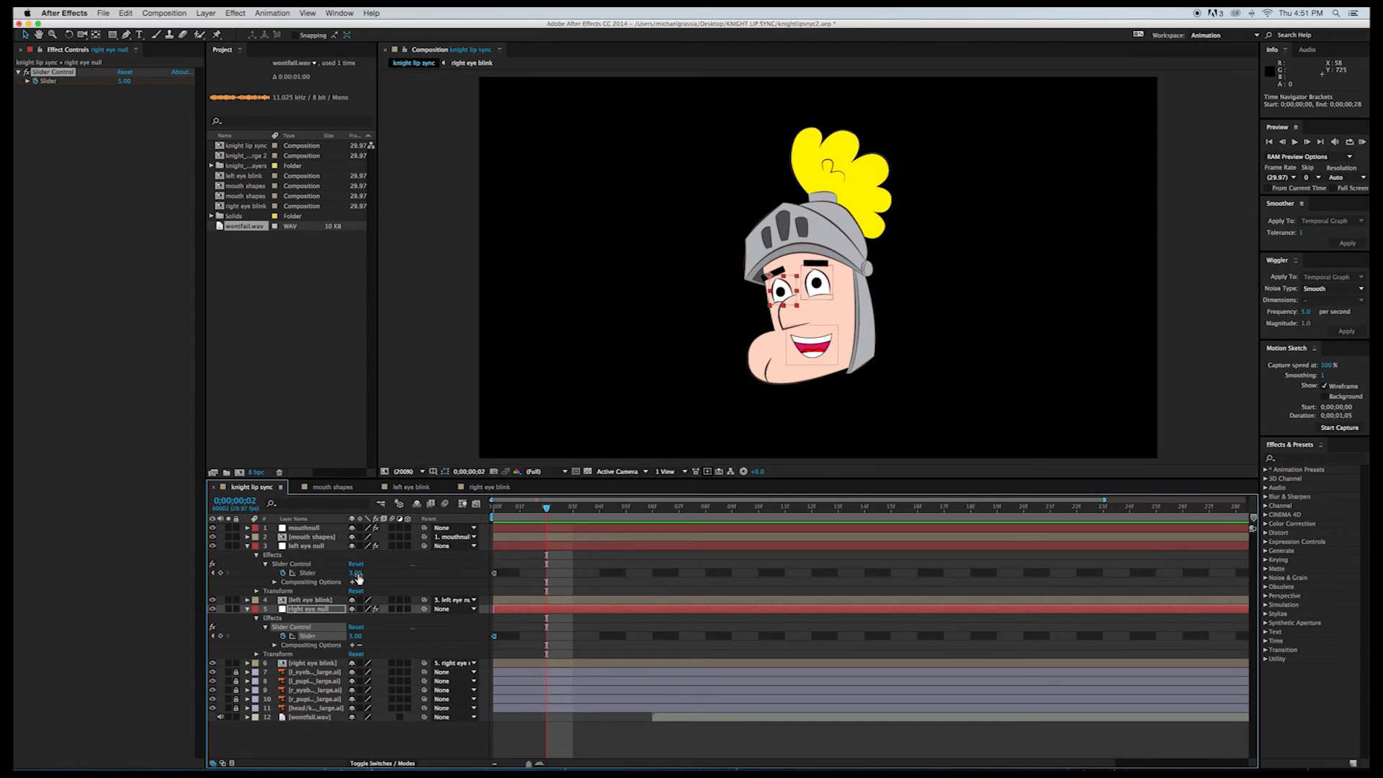
drag(356, 572, 354, 573)
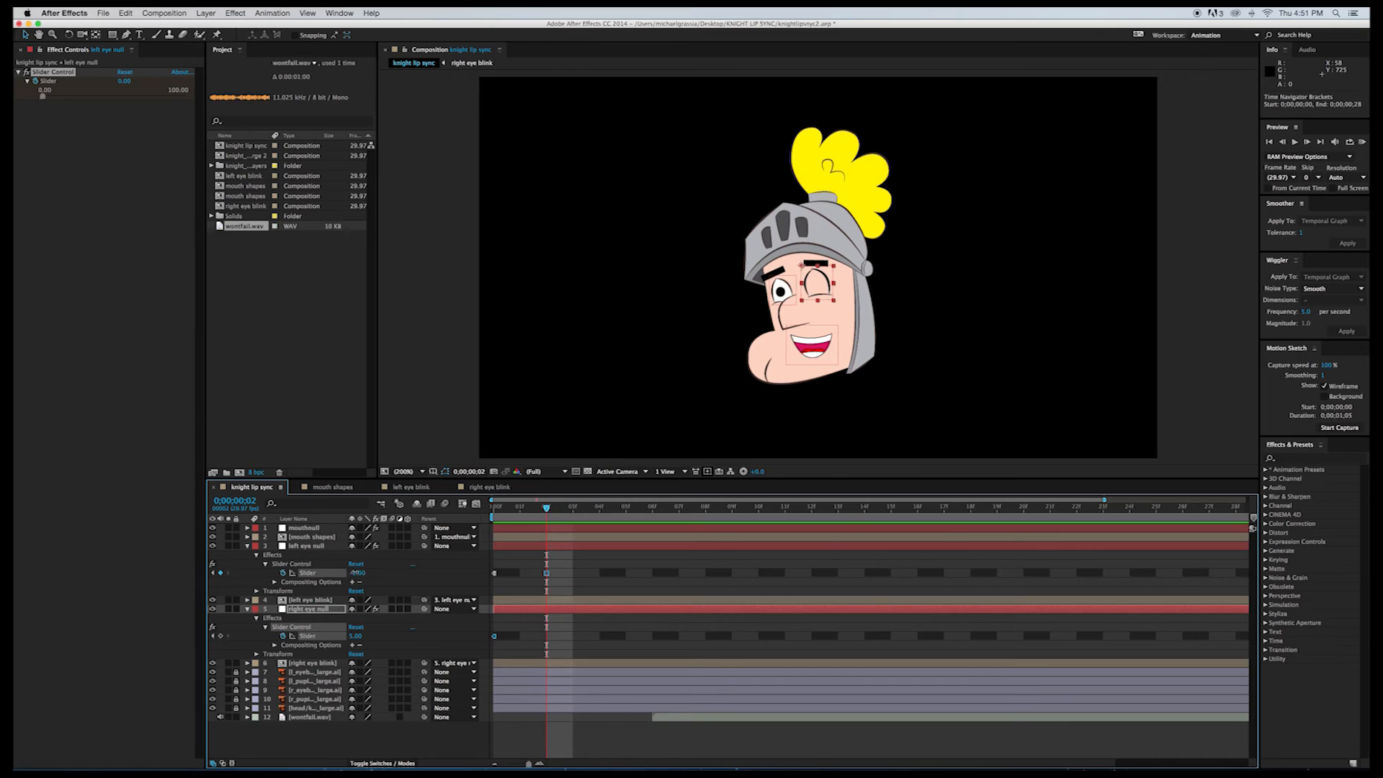
click(358, 572)
key(BackSpace)
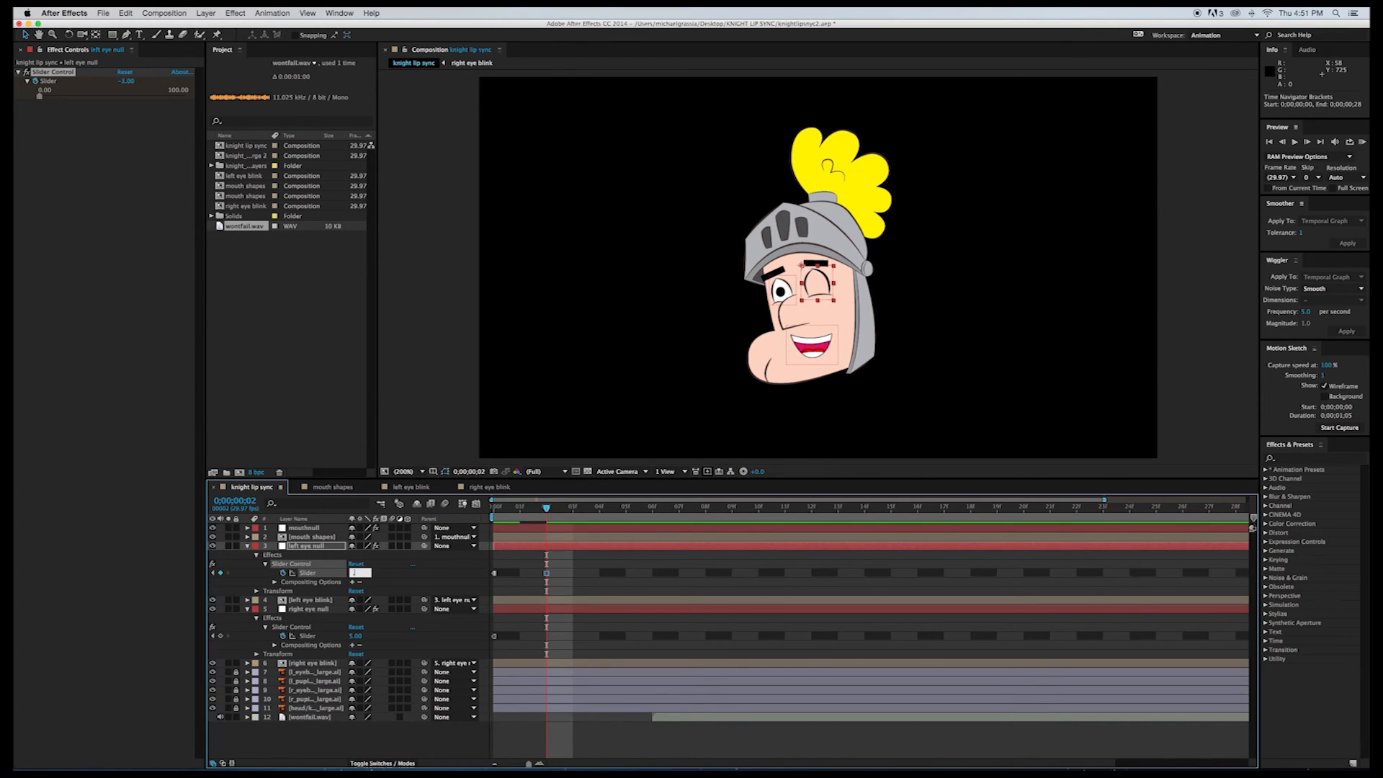
key(Return)
click(357, 636)
text(.05)
key(Return)
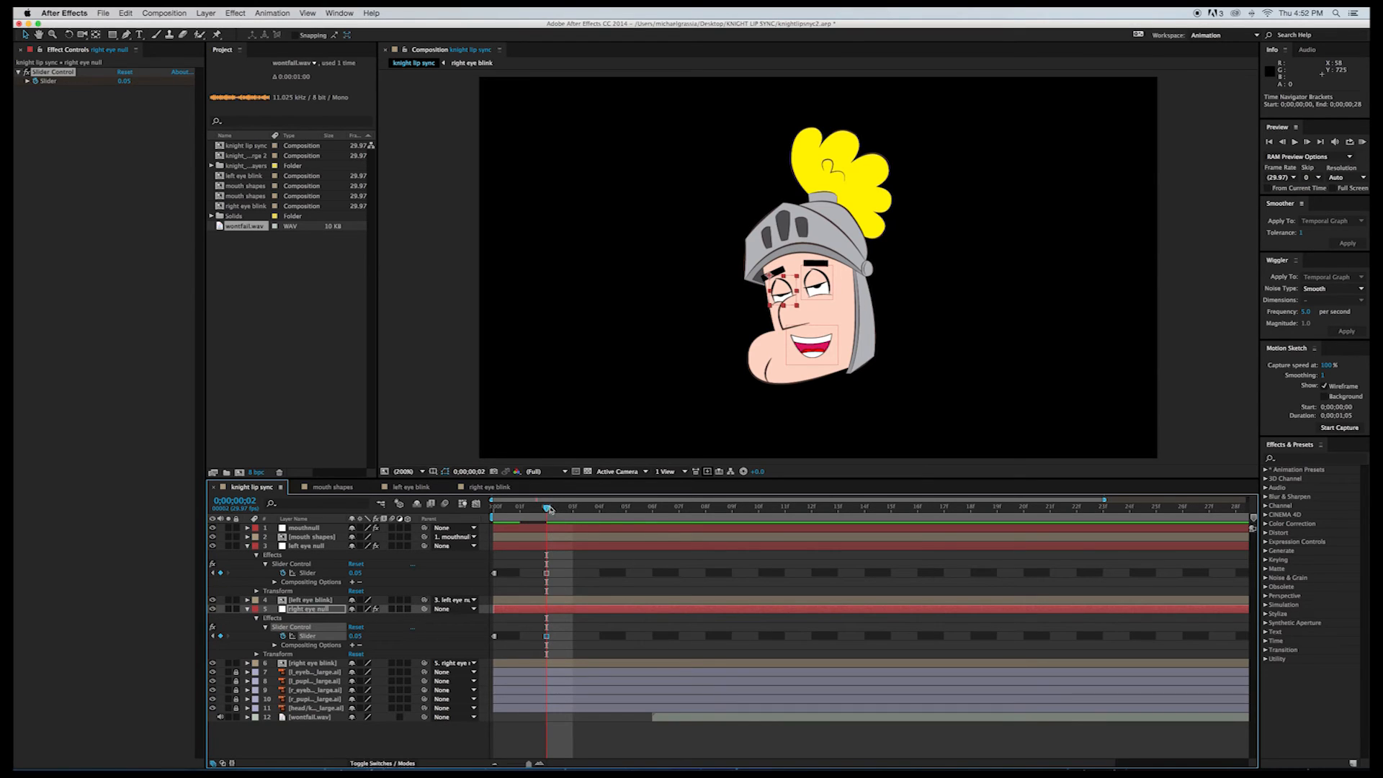
Step: Keyframe the Sliders of both eye nulls at 0 on frame 4 to close the eyes
drag(551, 509, 589, 514)
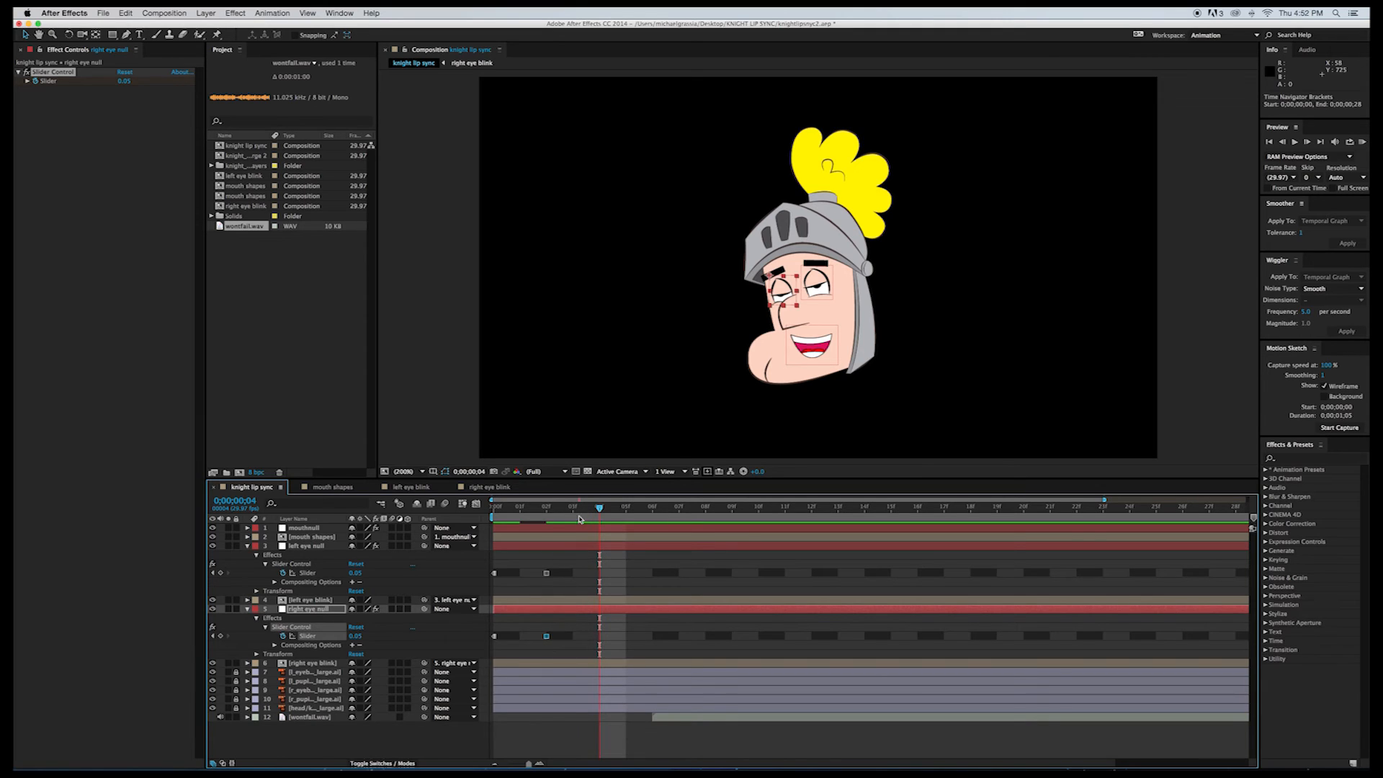
click(352, 637)
text(.10)
key(Return)
click(358, 636)
text(0)
key(Return)
click(356, 572)
text(0)
key(Return)
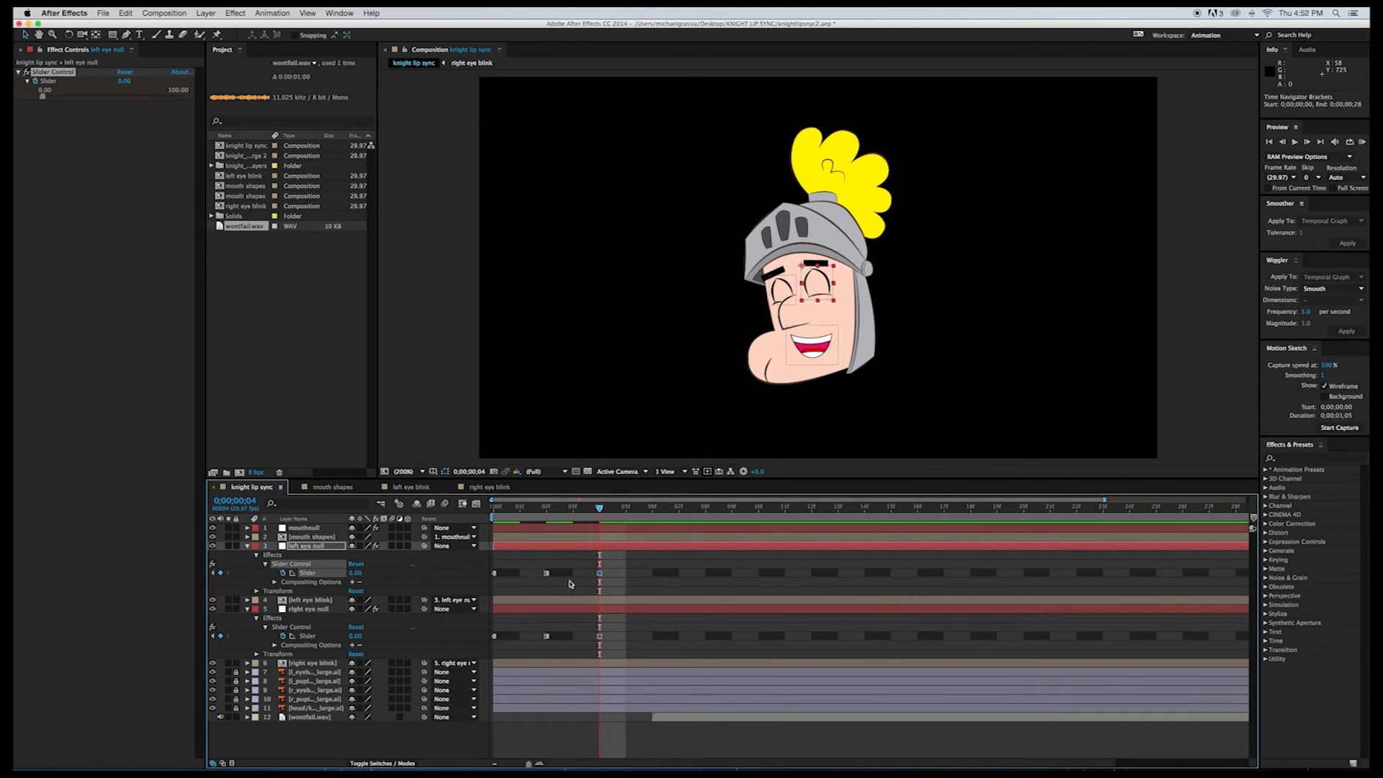
Step: Keyframe both eye null Sliders at 0.05 on frame 6 so the eyes are half open
drag(599, 509, 642, 596)
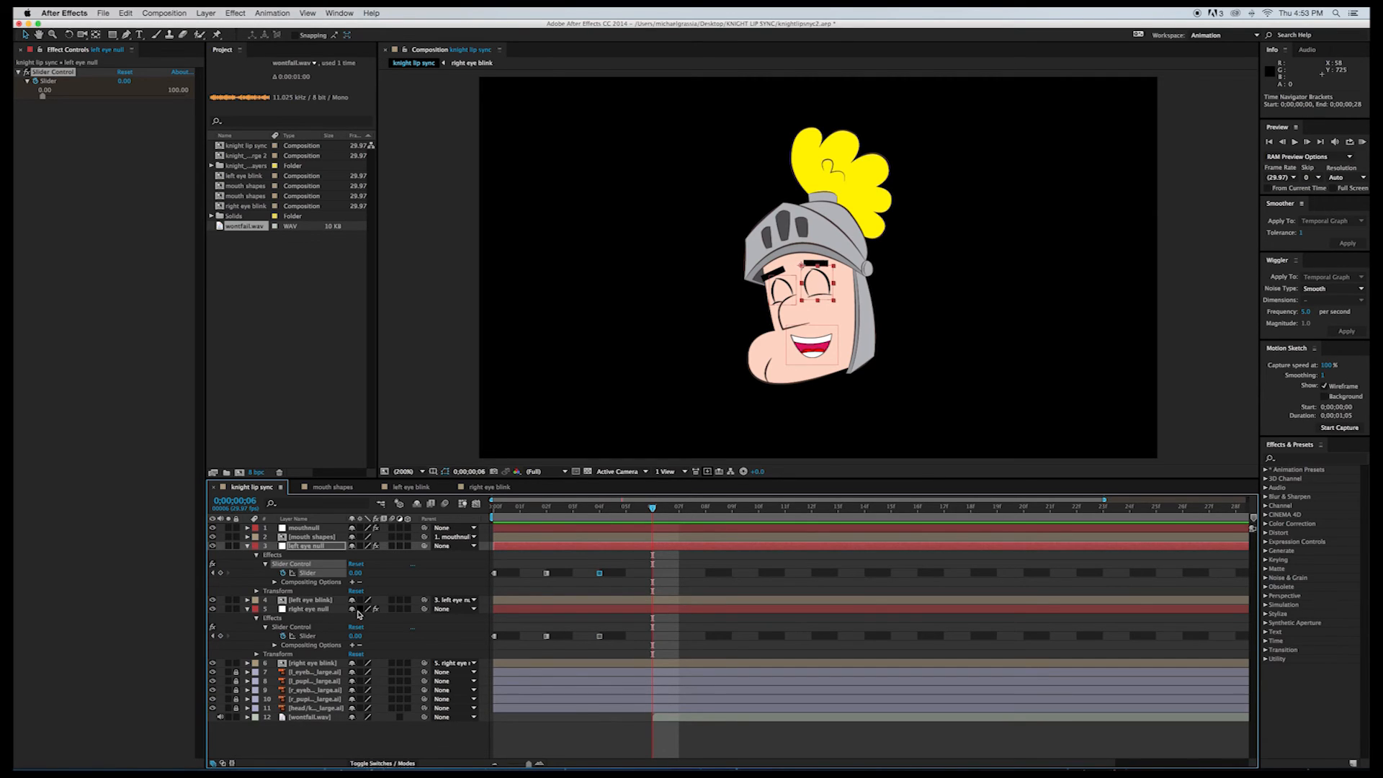
click(358, 636)
text(.05)
key(Return)
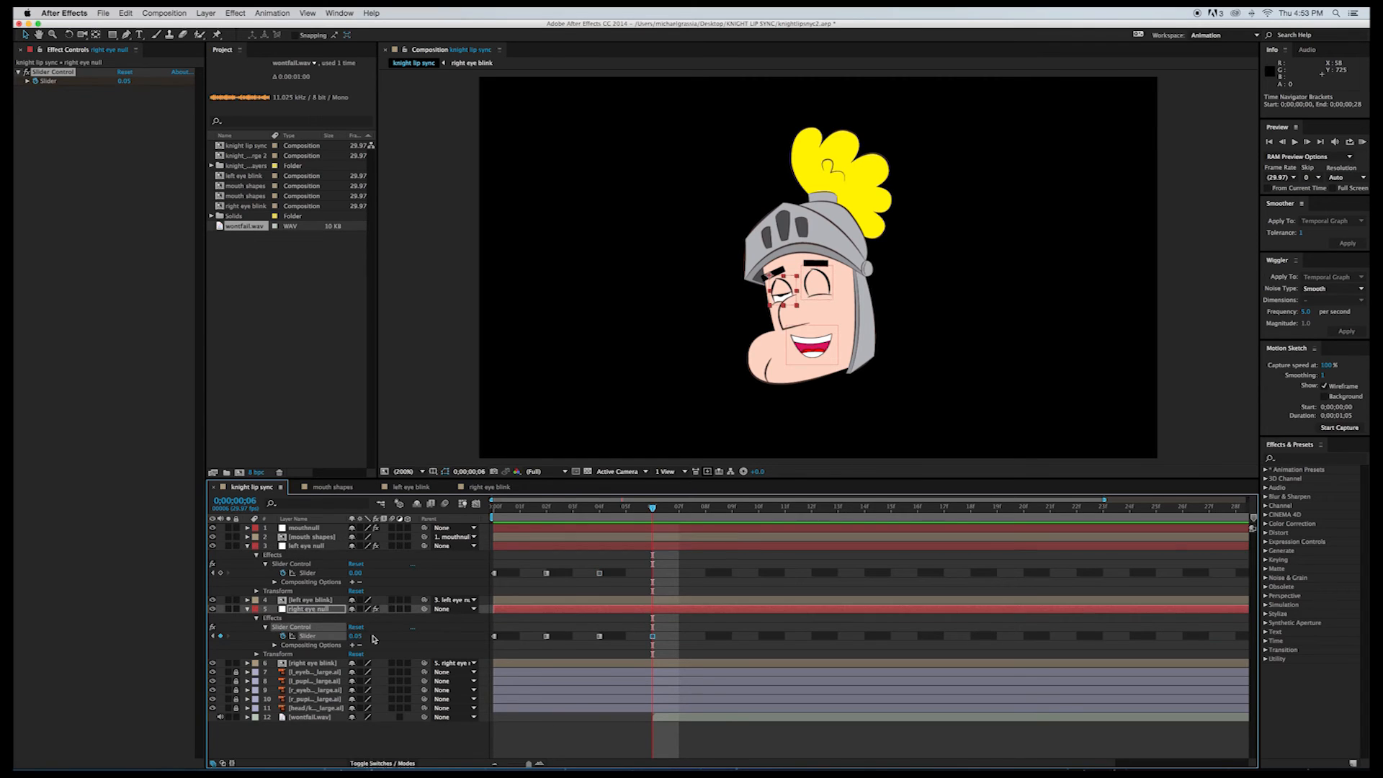
click(359, 574)
key(Return)
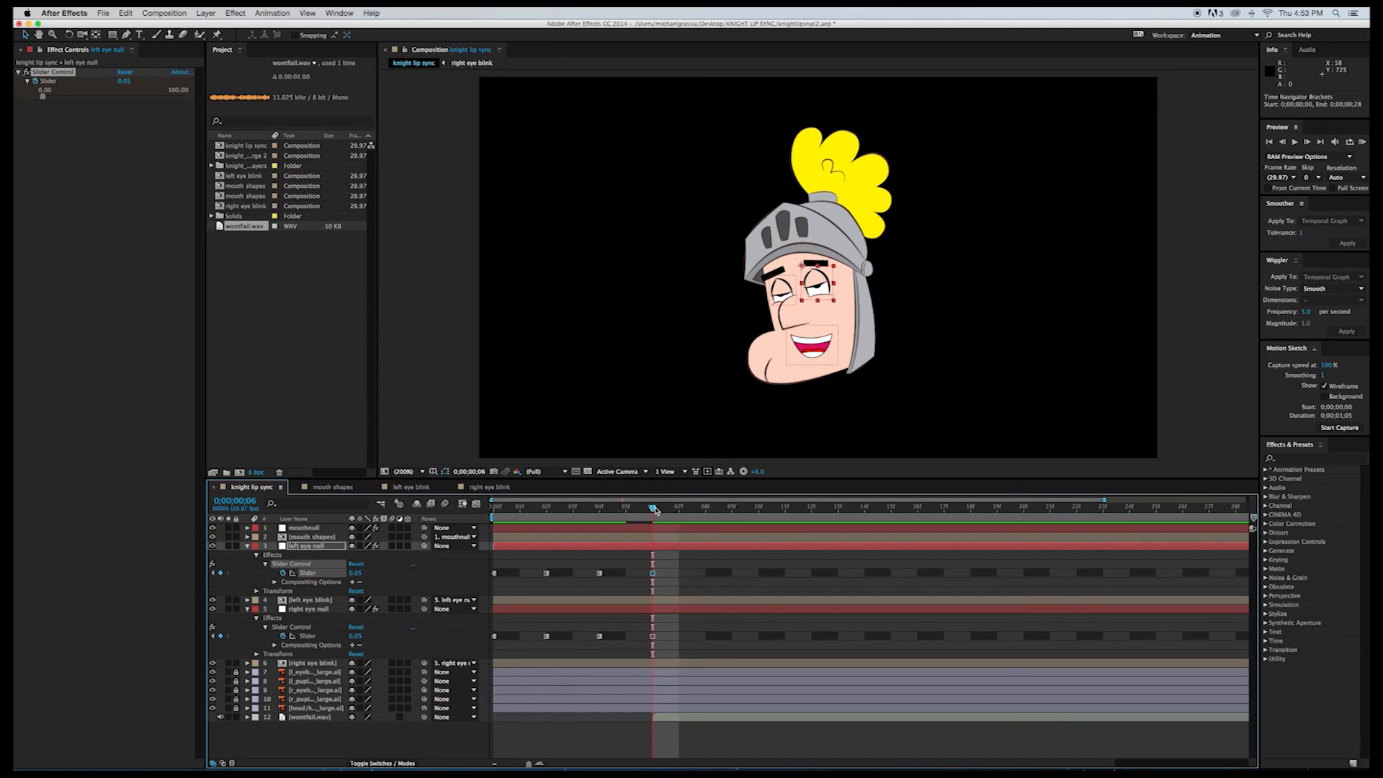
Step: Keyframe the Sliders of left eye null and right eye null at 1 on frame 8 to reopen the eyes
click(702, 516)
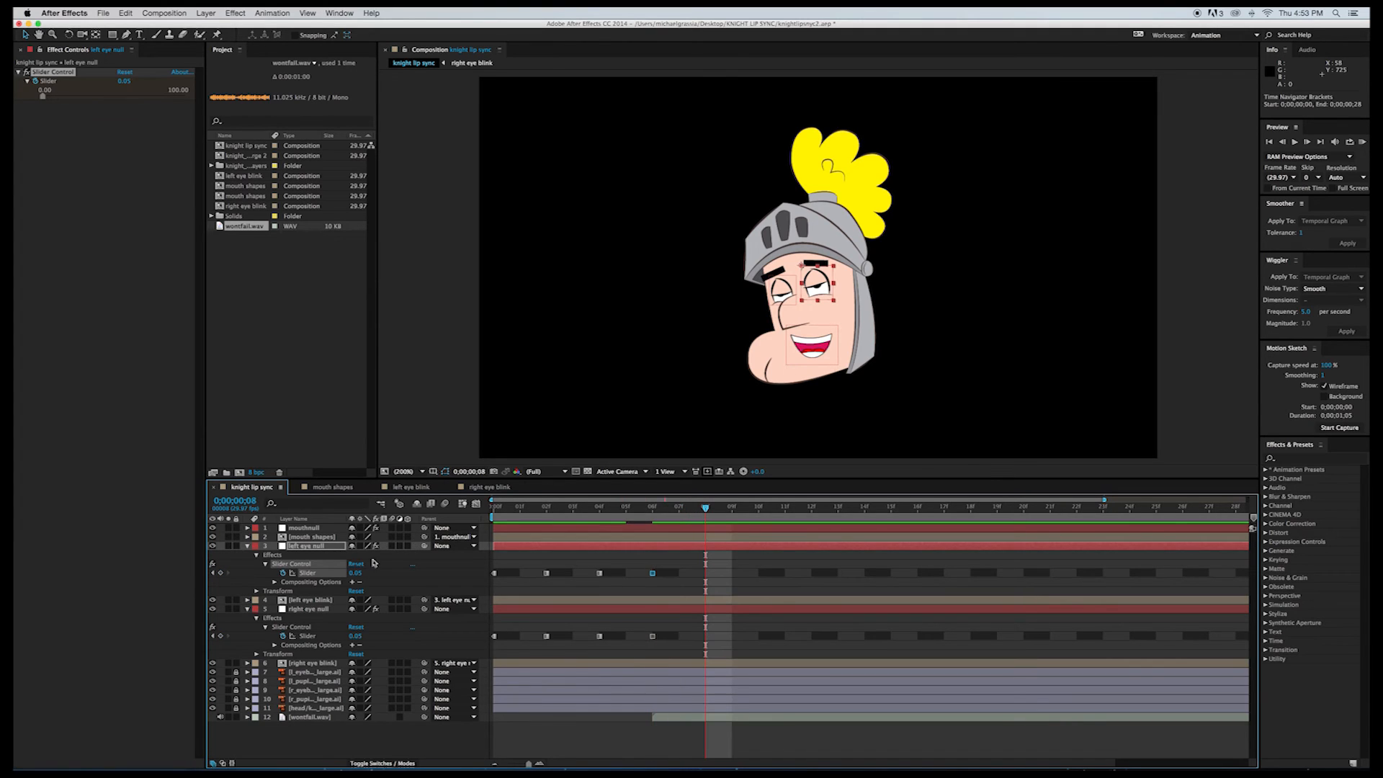
click(355, 574)
text(0)
key(Return)
click(356, 636)
text(1)
key(Return)
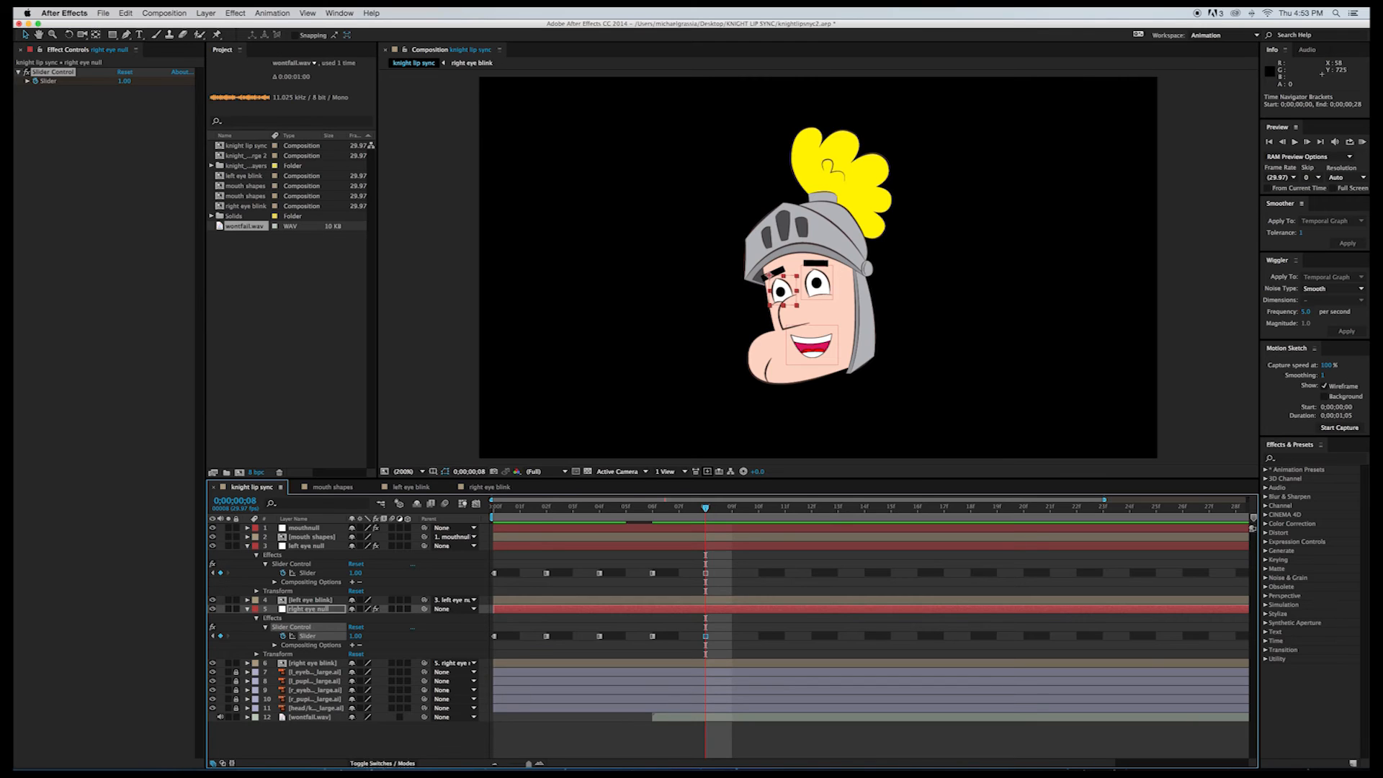
Step: Try to copy the first four Slider keyframes of both eye nulls and paste them at frame 27, and undo the paste
drag(492, 559, 668, 647)
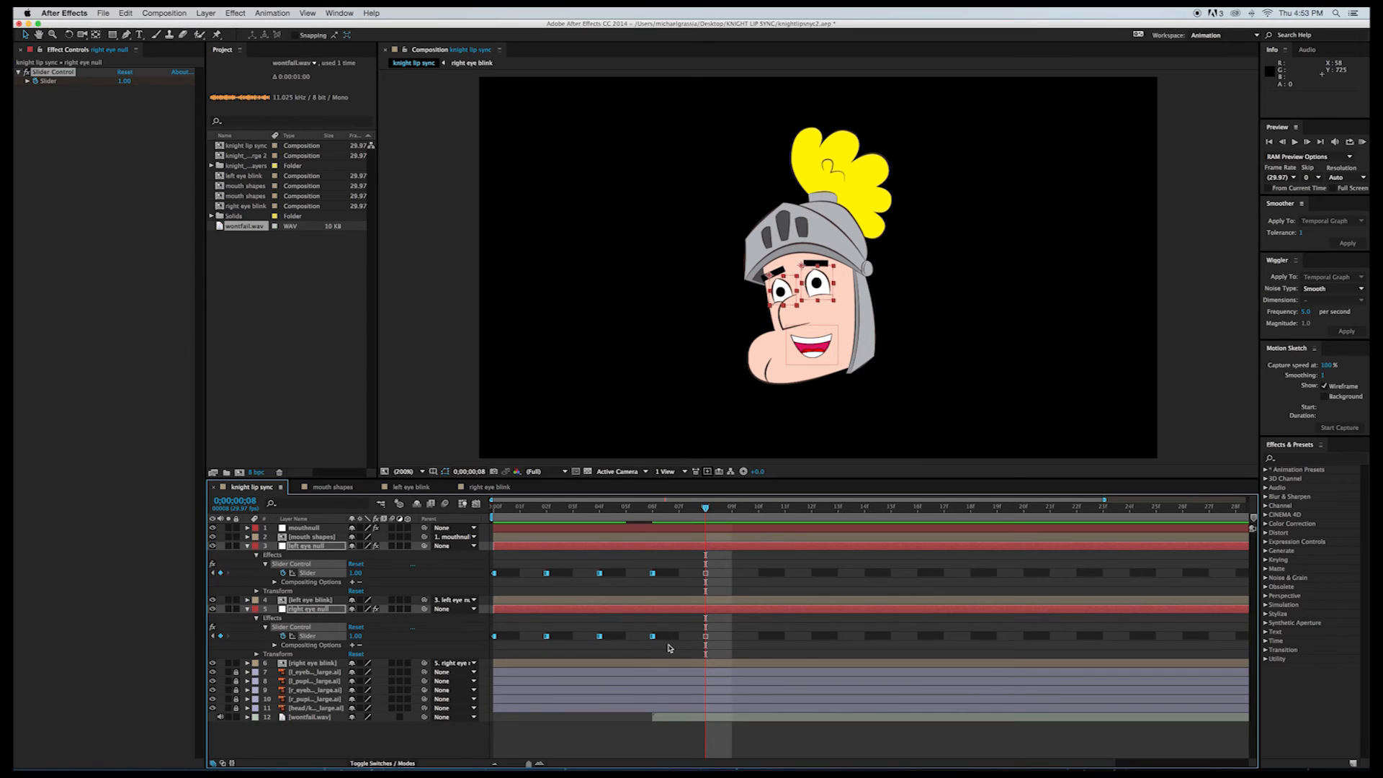
key(super+c)
scroll(1001, 592, right, 3)
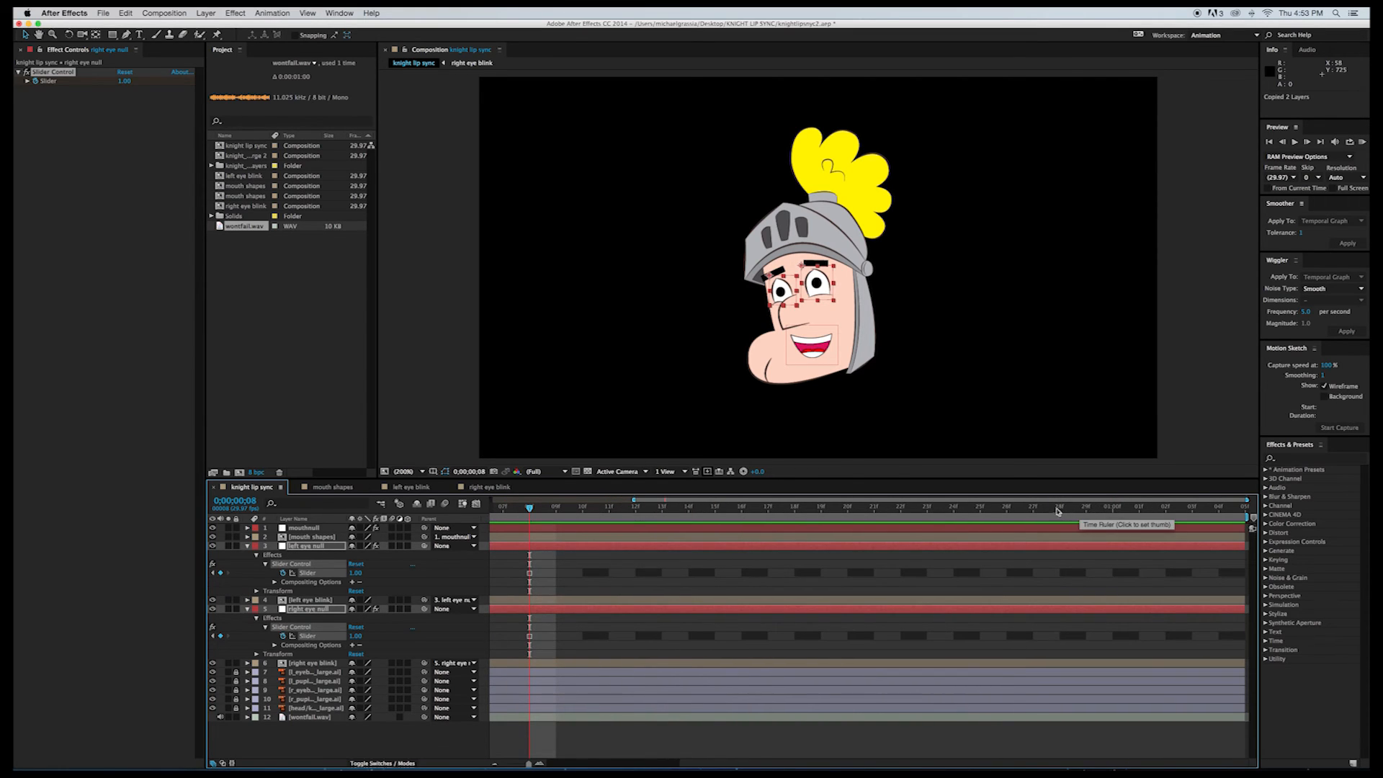
click(1035, 508)
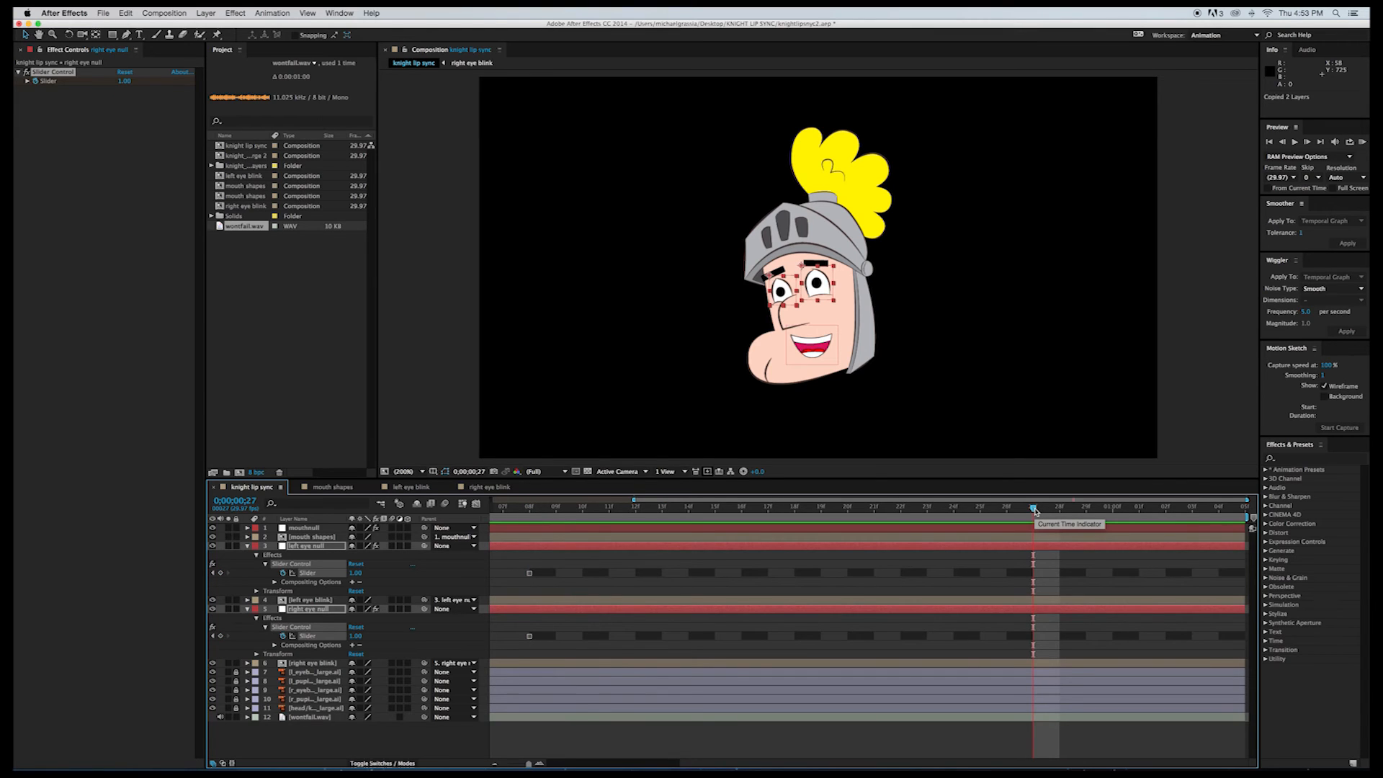
key(super+v)
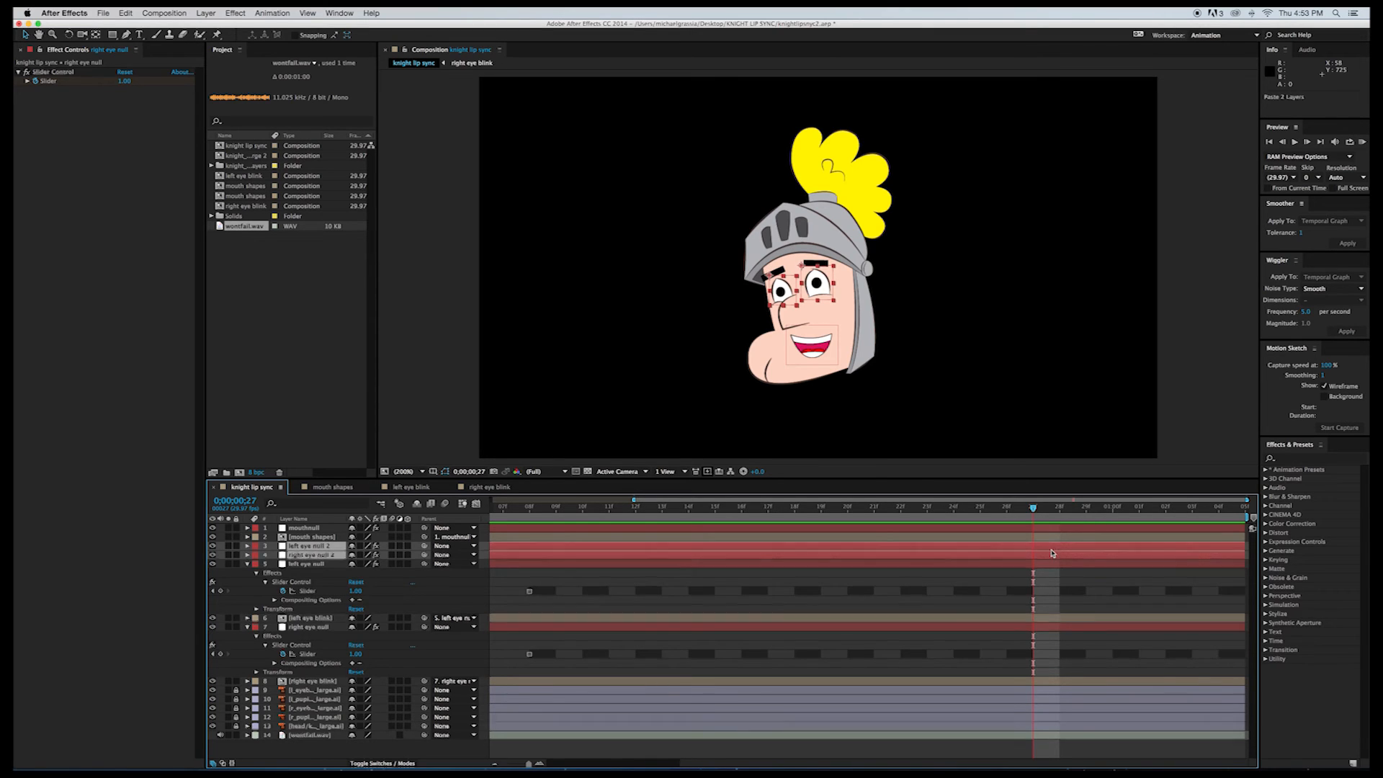
key(super+z)
Step: Copy left eye null's frame 8 Slider keyframe with the time at frame 19, deselect it, and return to the composition's start
drag(1034, 508, 822, 509)
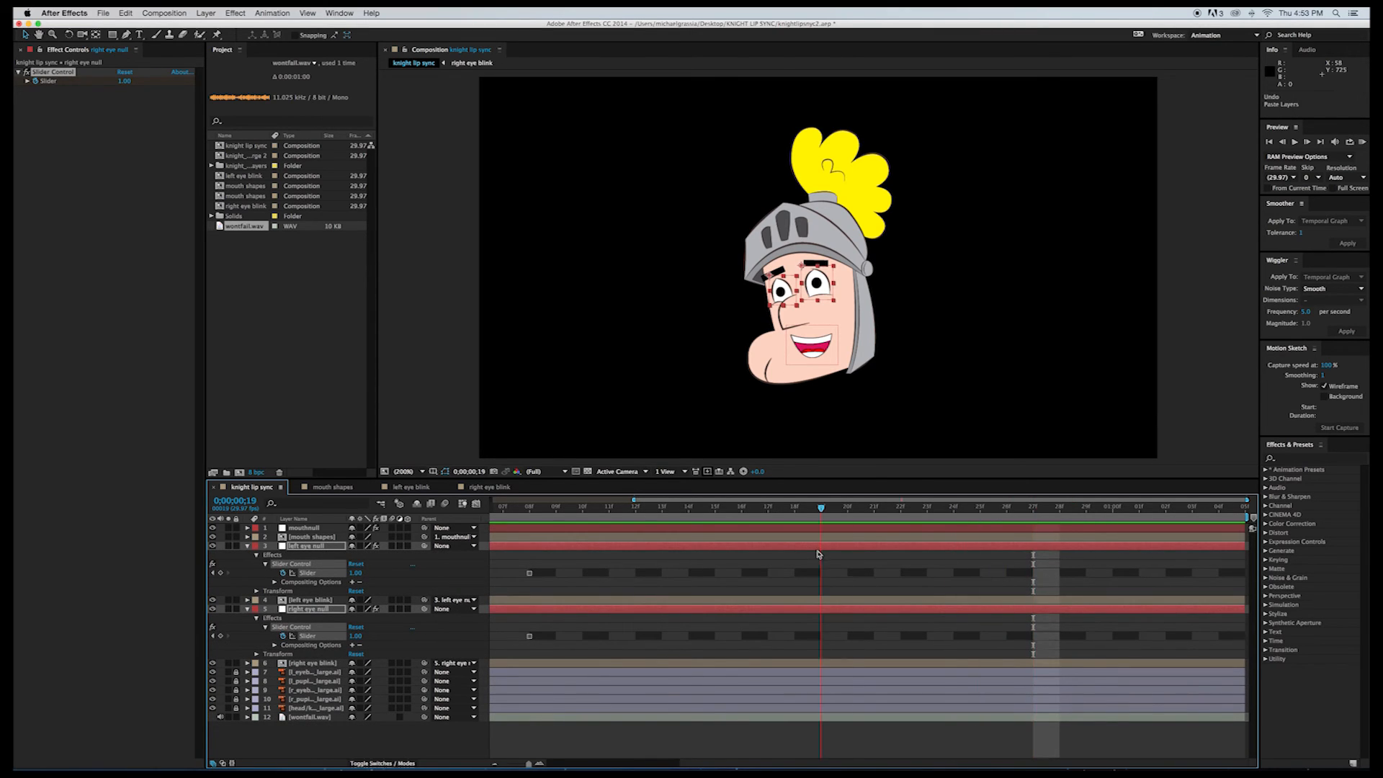
click(530, 573)
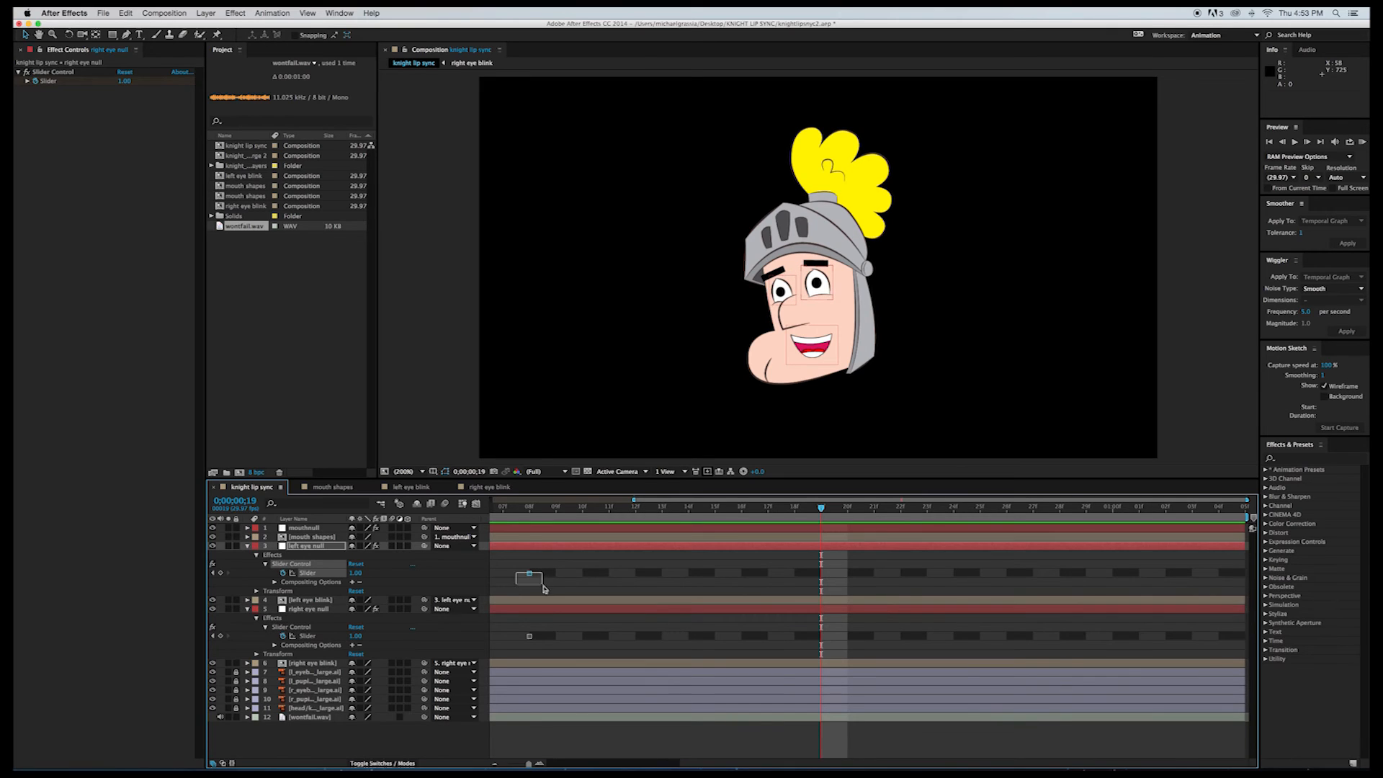
key(super+c)
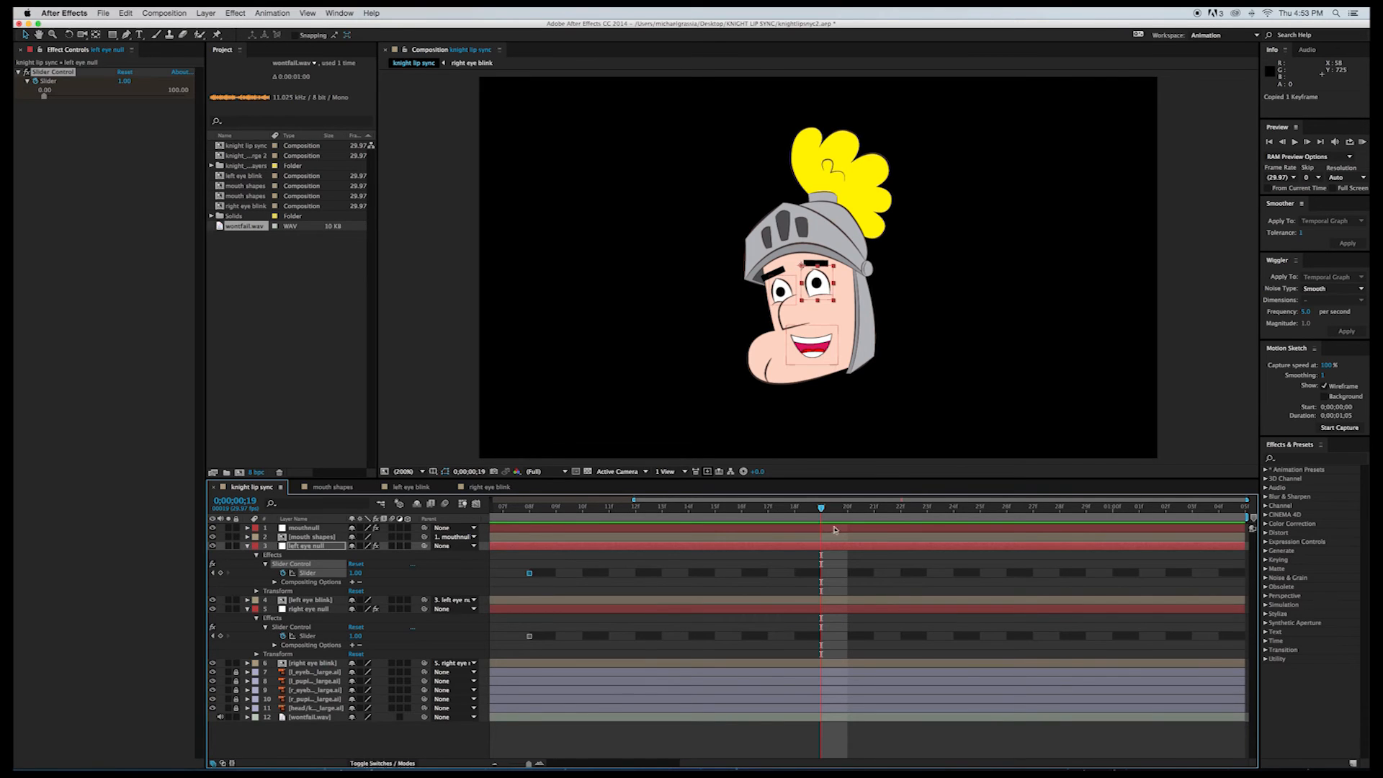
click(824, 574)
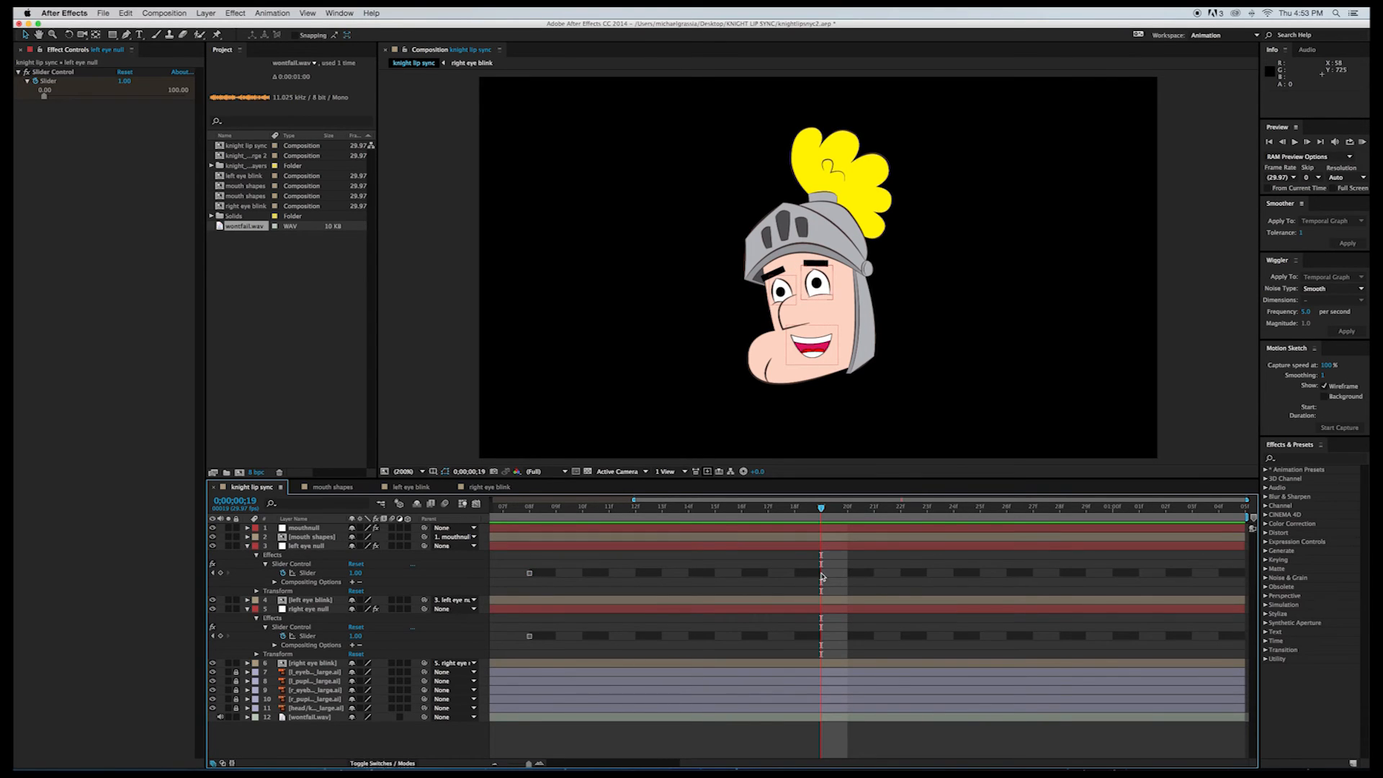
drag(823, 514, 481, 502)
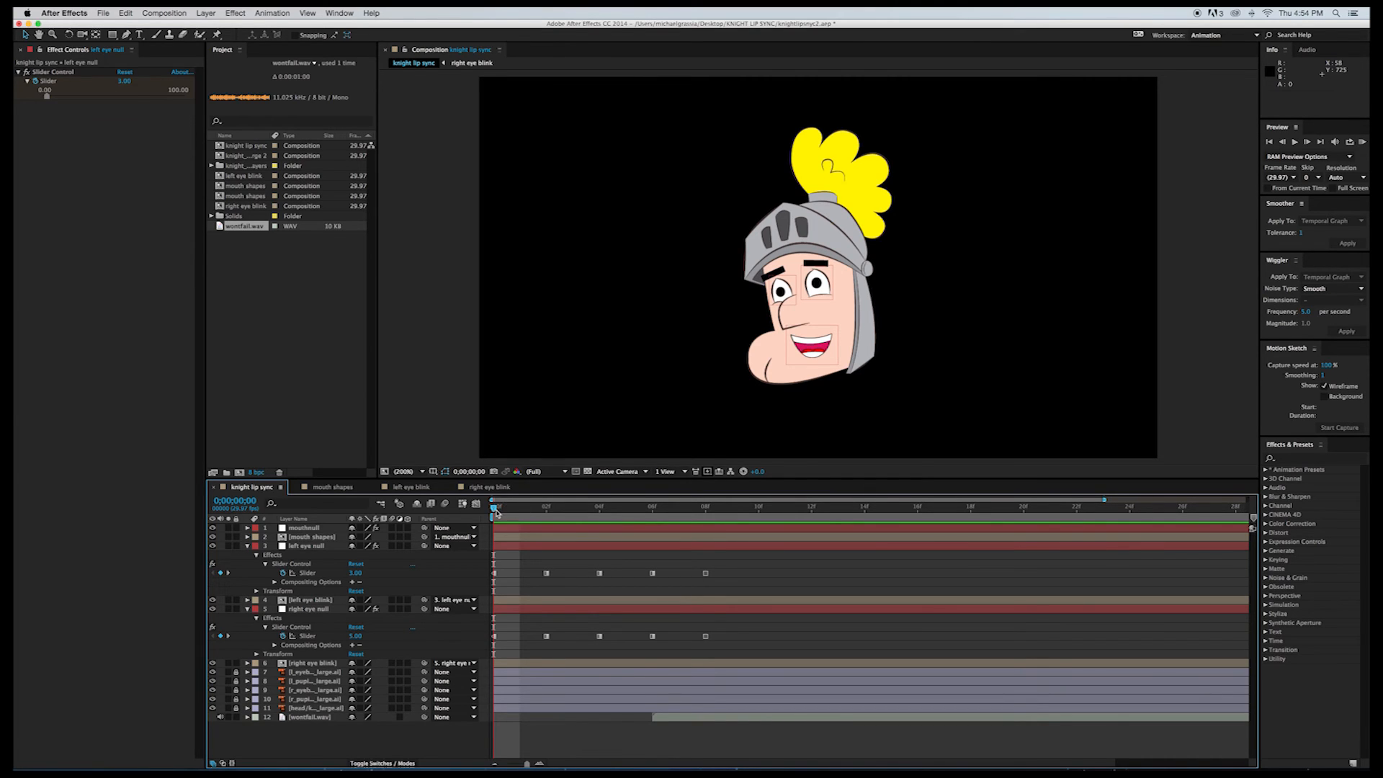
Step: Collapse the properties of left eye null and right eye null, and unlock both eyebrow layers
drag(495, 510, 322, 520)
click(248, 546)
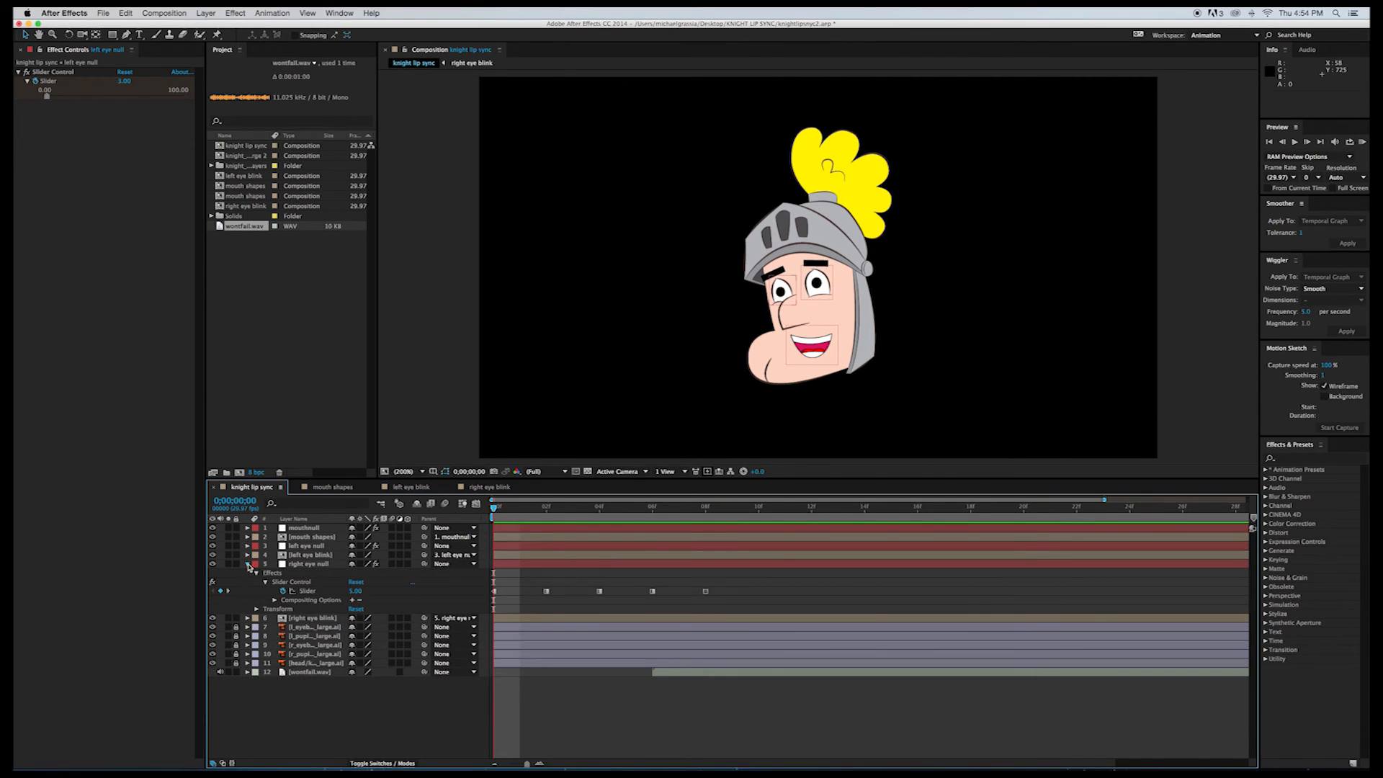
click(248, 564)
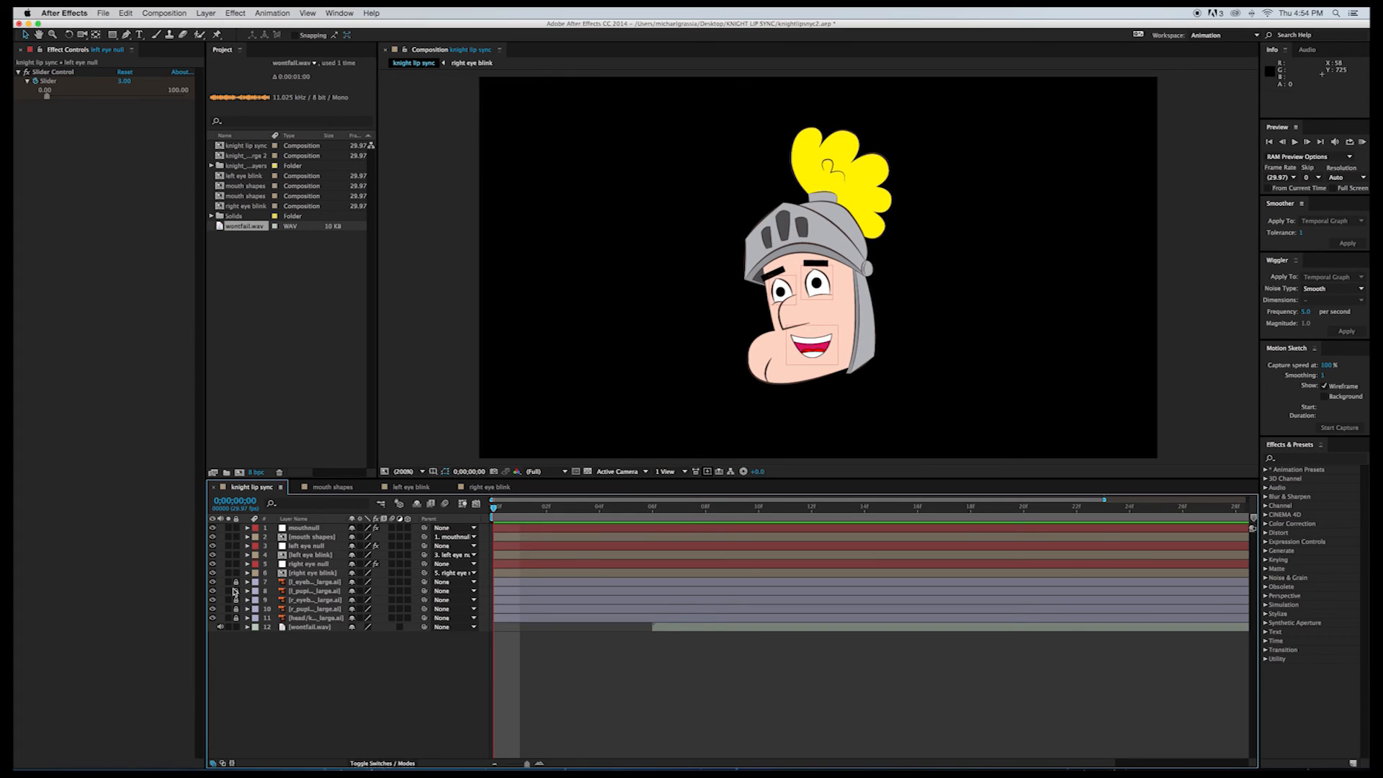
click(235, 600)
Step: Start Rotation keyframes on the l_eyebrow and r_eyebrow layers at frame 0, leaving both at 0°
click(248, 582)
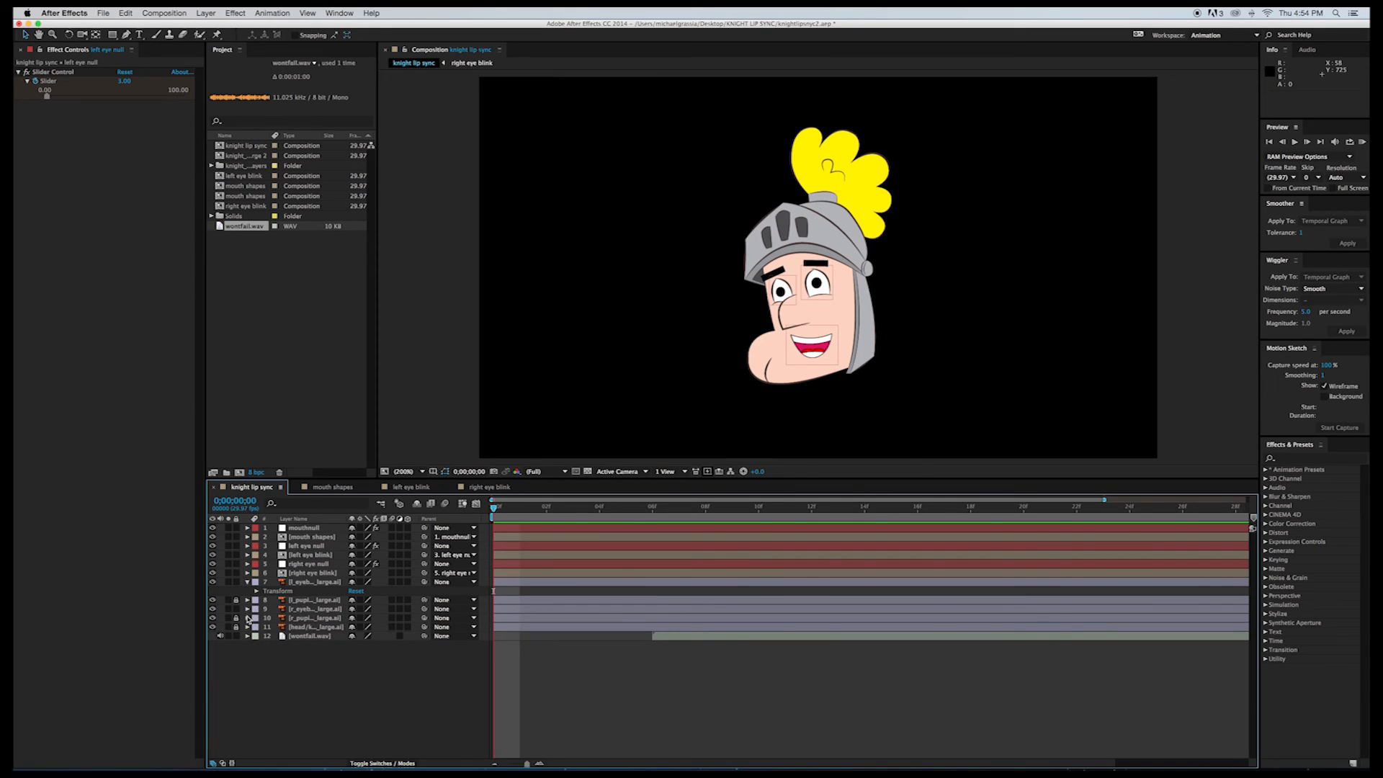
click(247, 609)
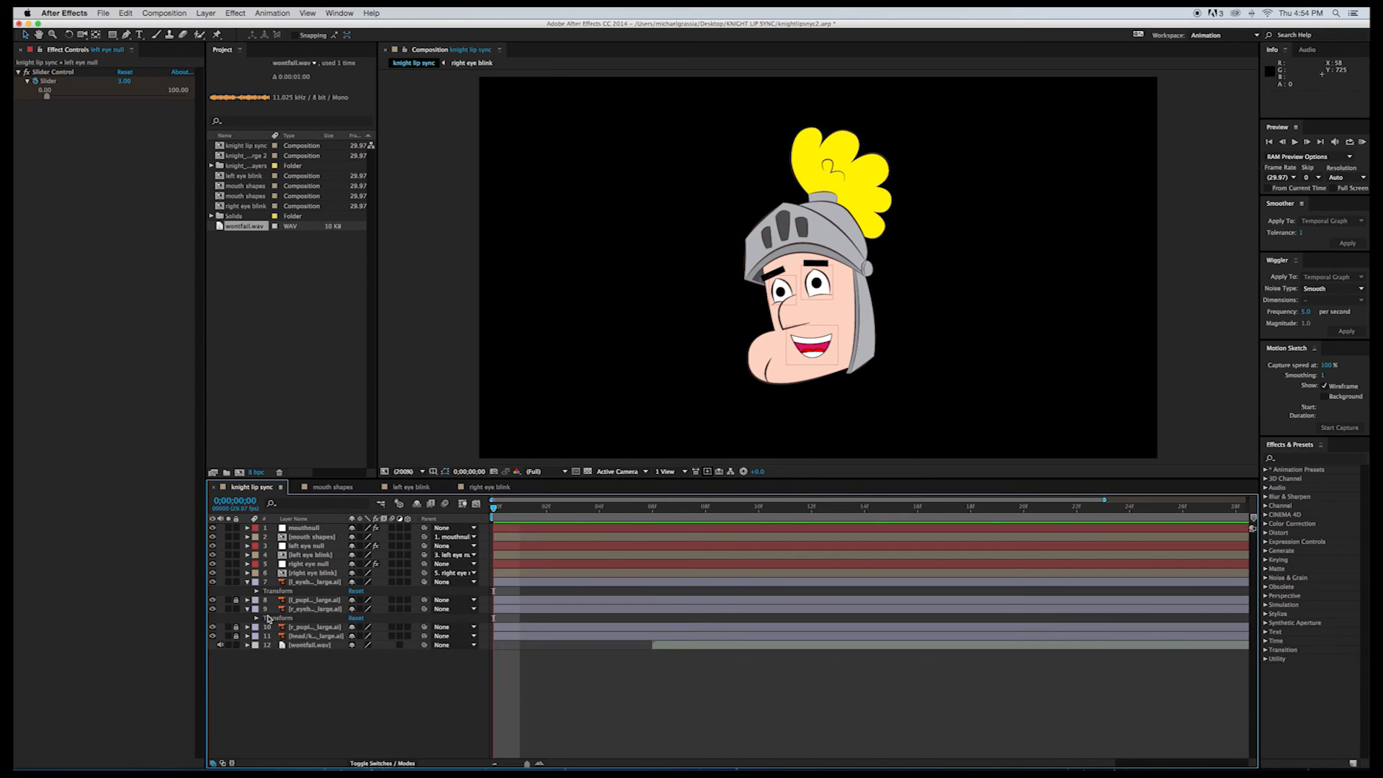
click(256, 619)
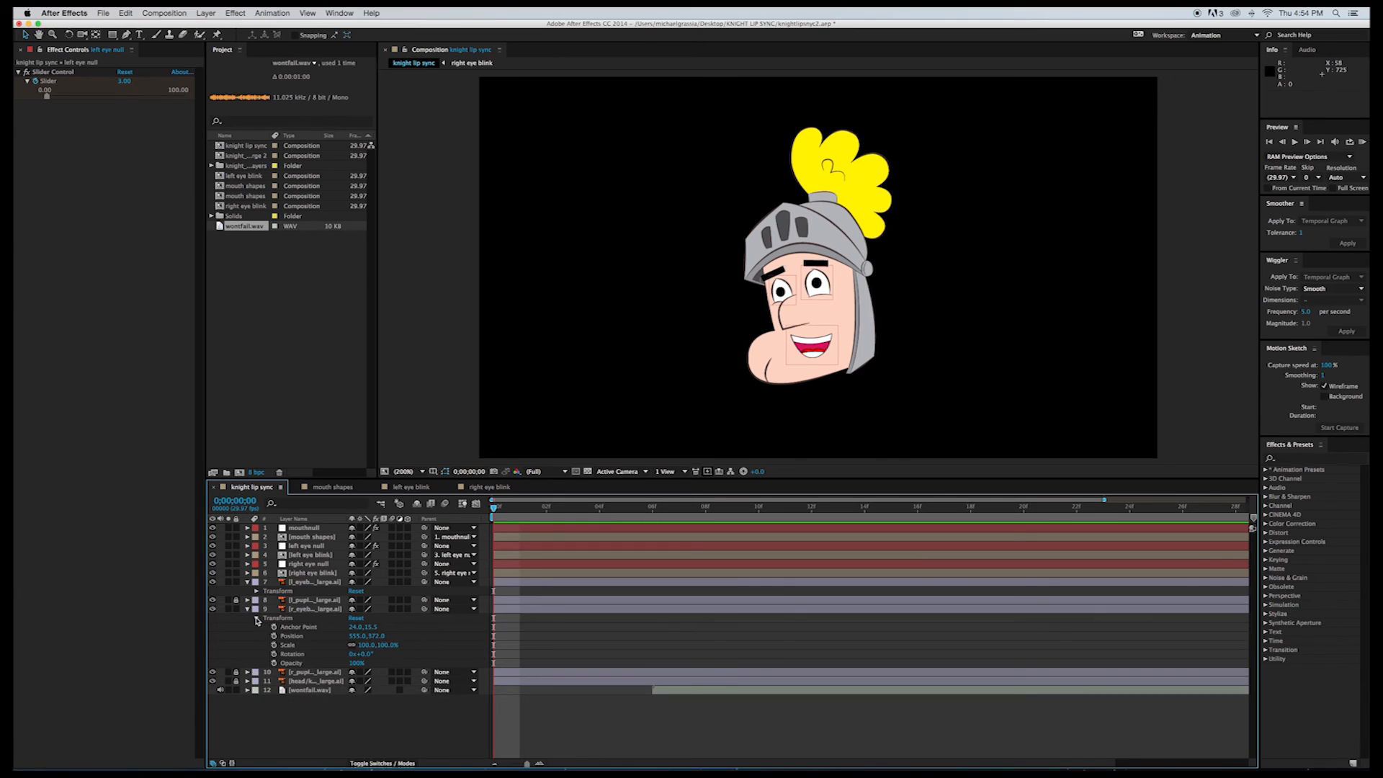
click(256, 591)
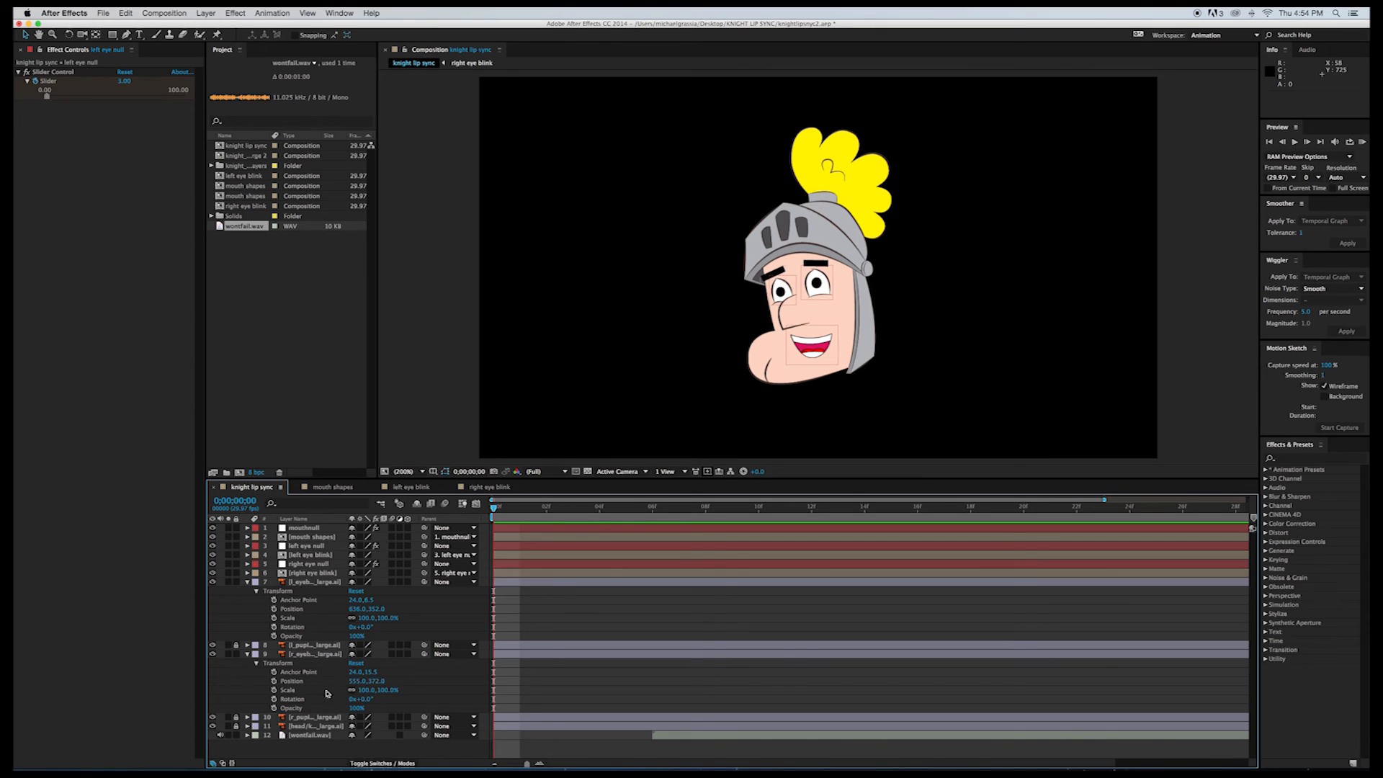
click(274, 627)
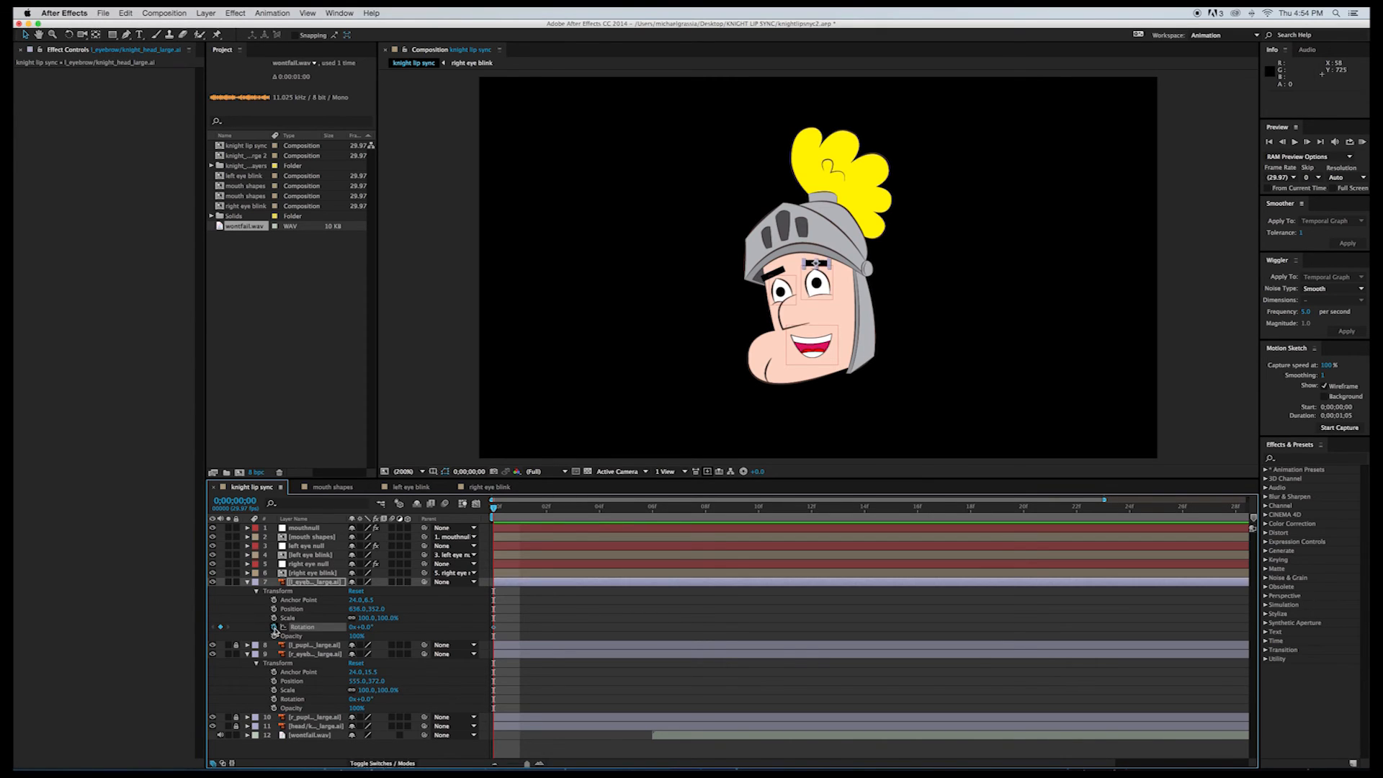
click(275, 699)
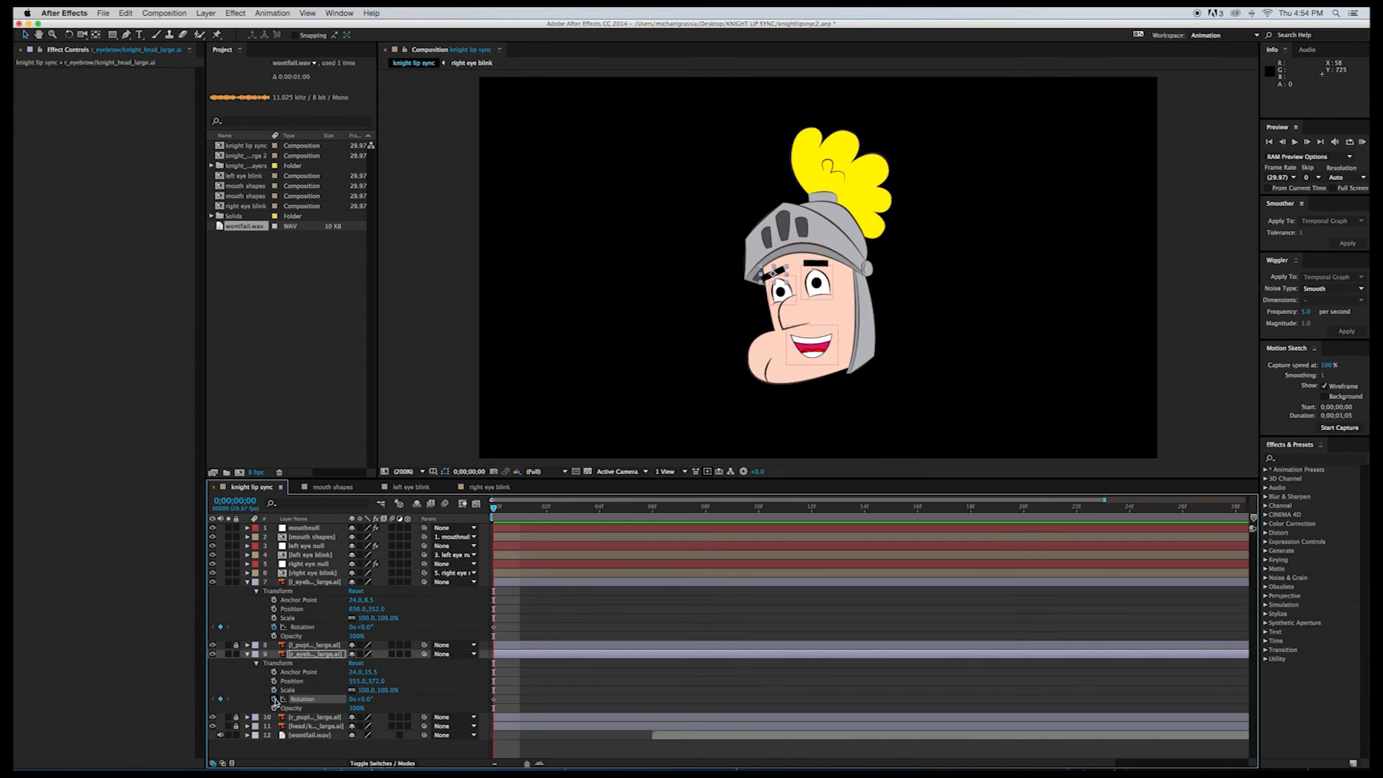
Step: Keyframe the r_eyebrow layer's Rotation at 16° on frame 4
click(519, 513)
drag(559, 512, 599, 511)
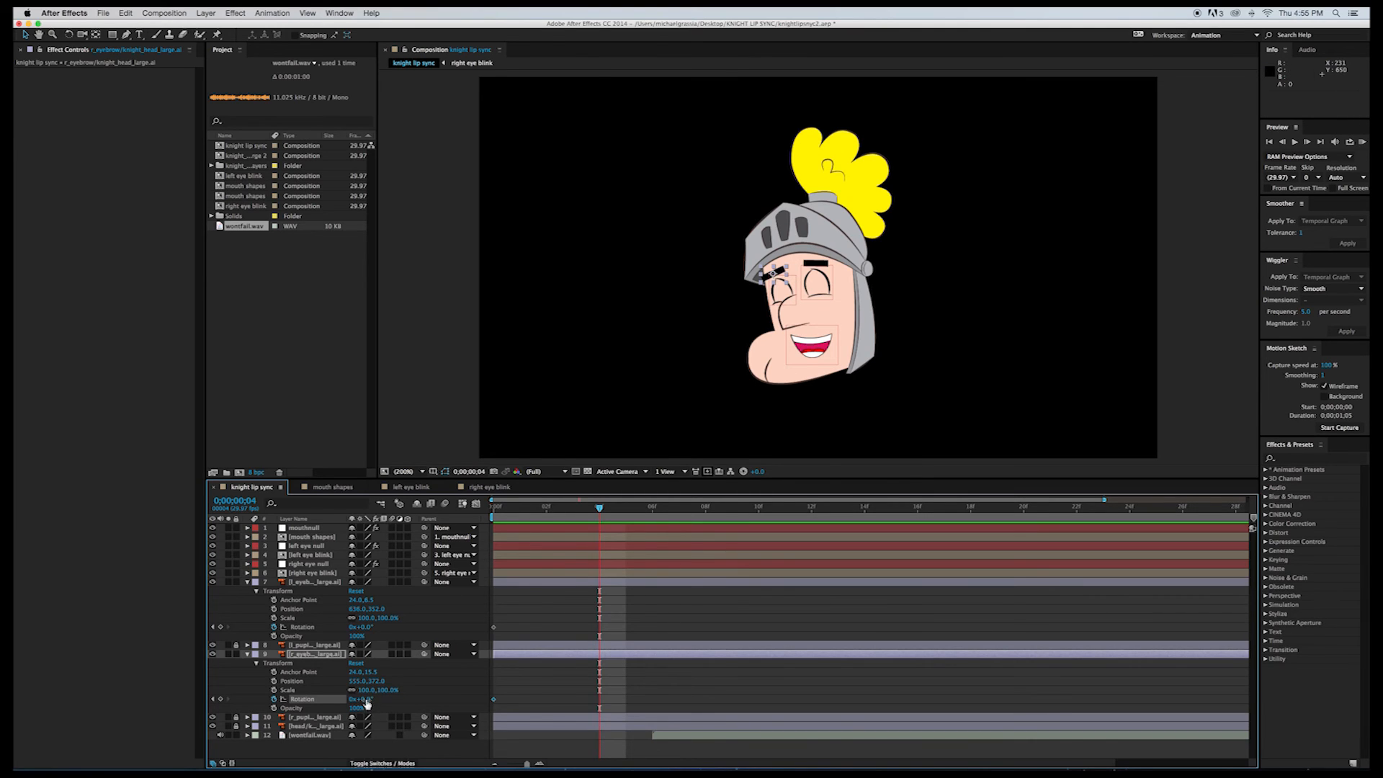
drag(364, 699, 368, 700)
drag(369, 700, 371, 700)
drag(371, 699, 376, 700)
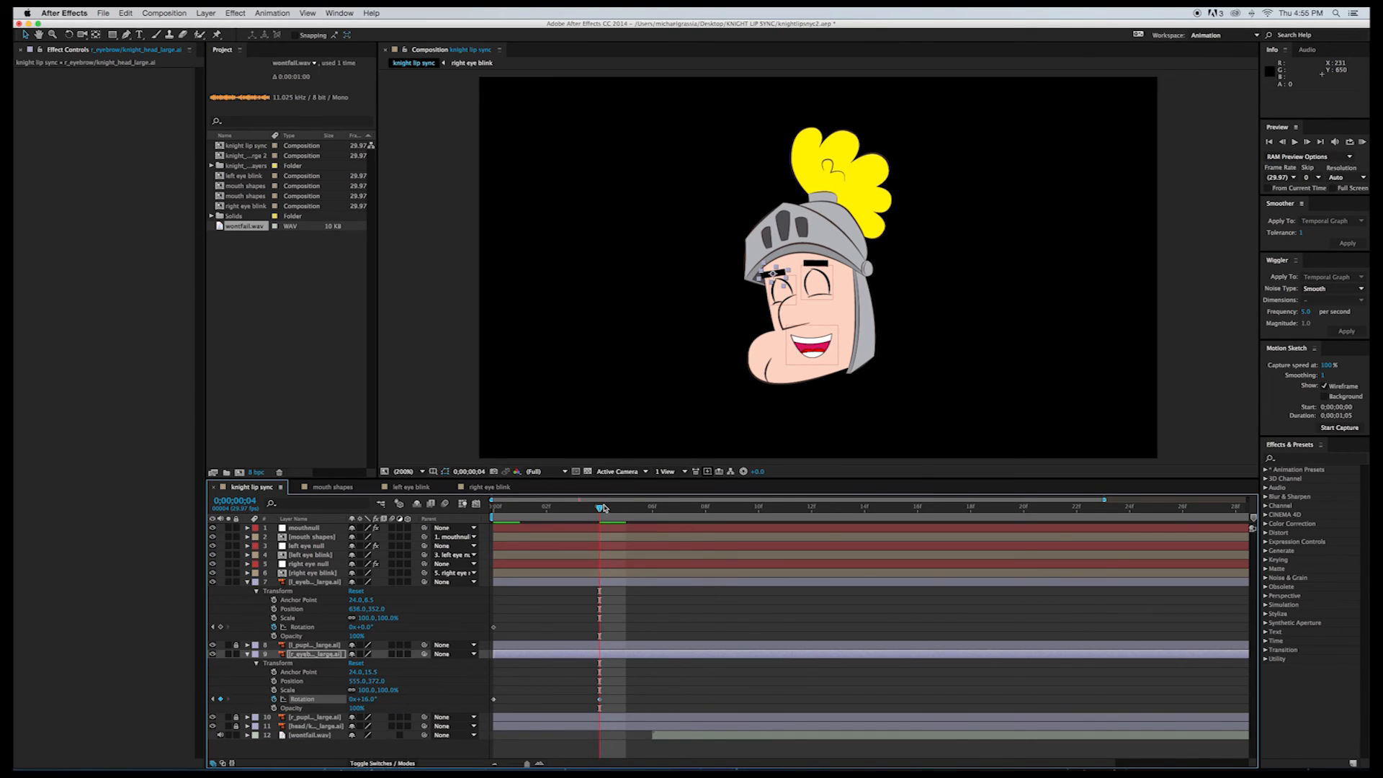
Step: Keyframe the r_eyebrow layer's Rotation back at 0° on frame 8
drag(617, 511, 682, 512)
click(700, 510)
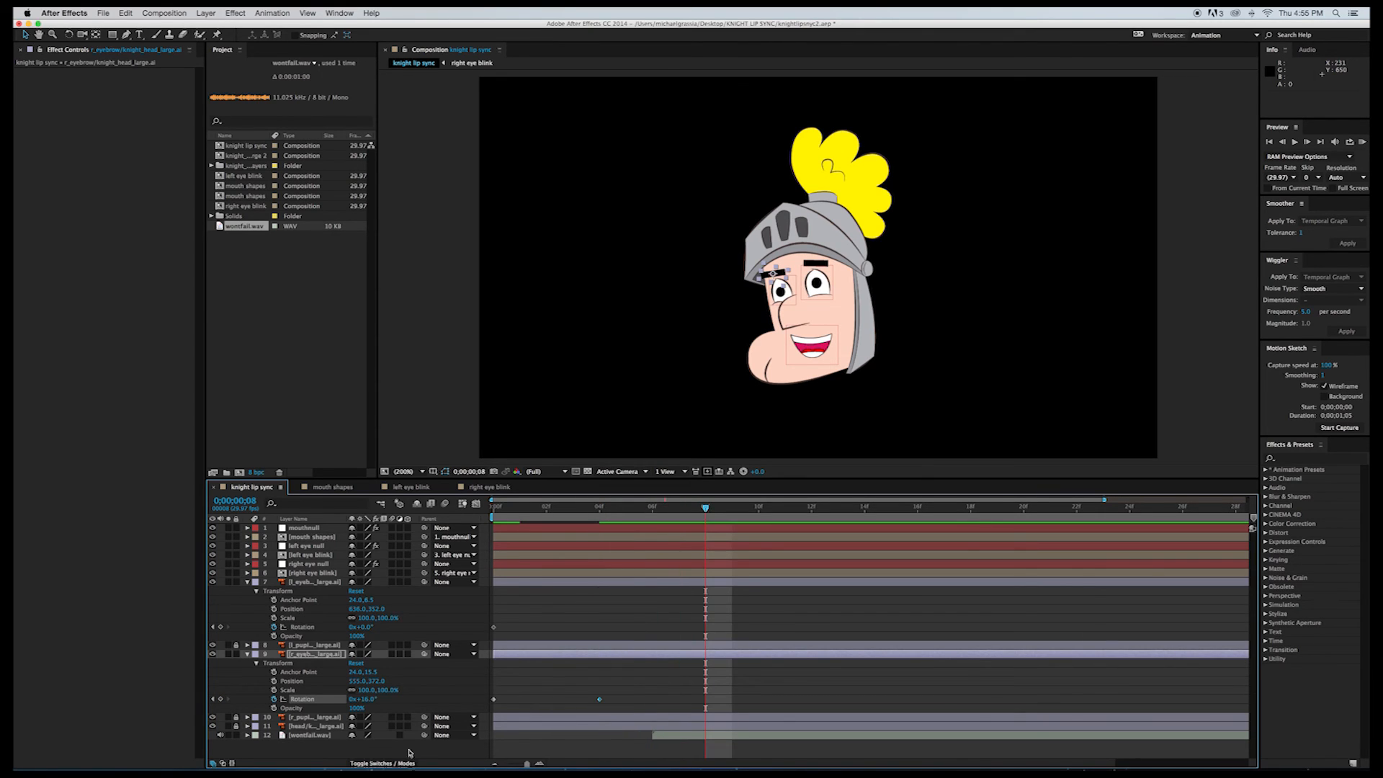
click(365, 699)
text(0)
key(Return)
Step: Keyframe the l_eyebrow layer's Rotation at -16° on frame 4
drag(705, 510, 609, 528)
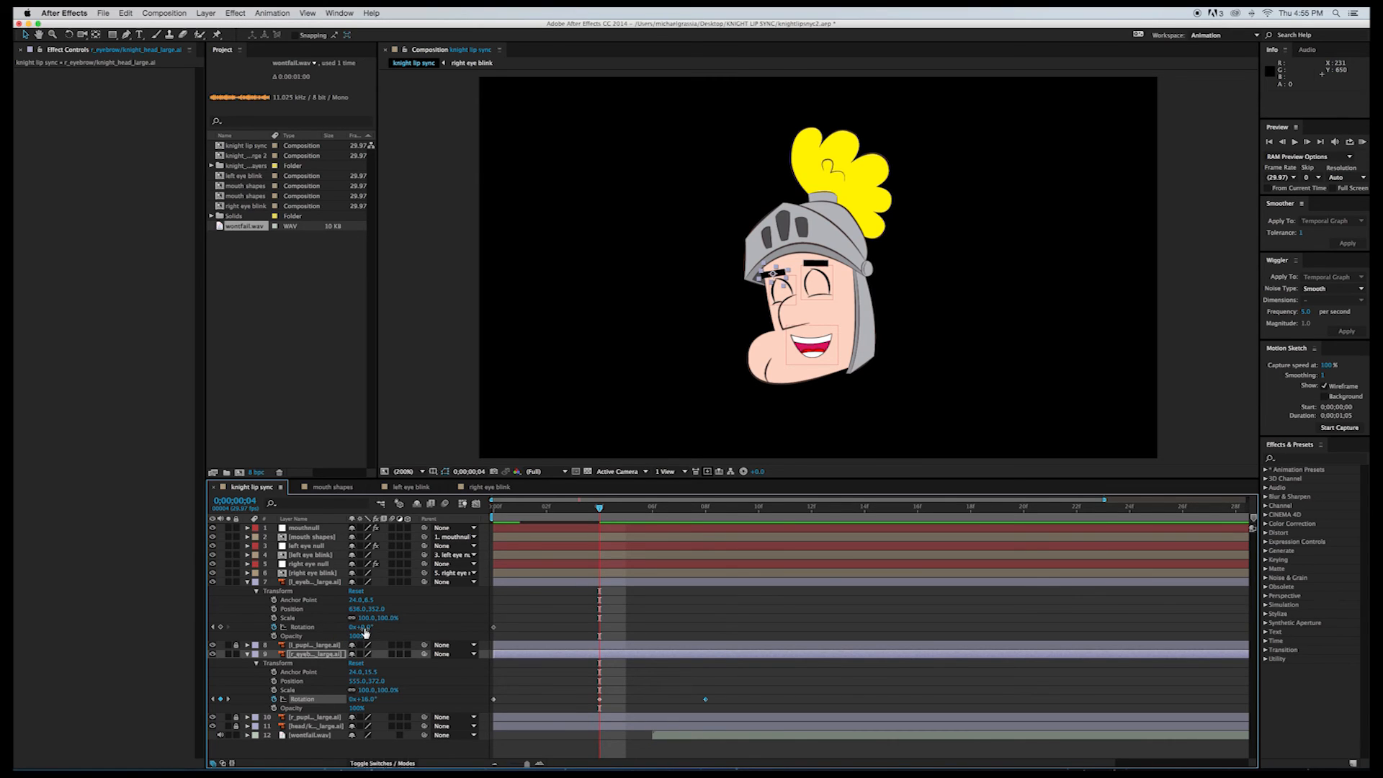
drag(366, 632, 362, 627)
click(355, 627)
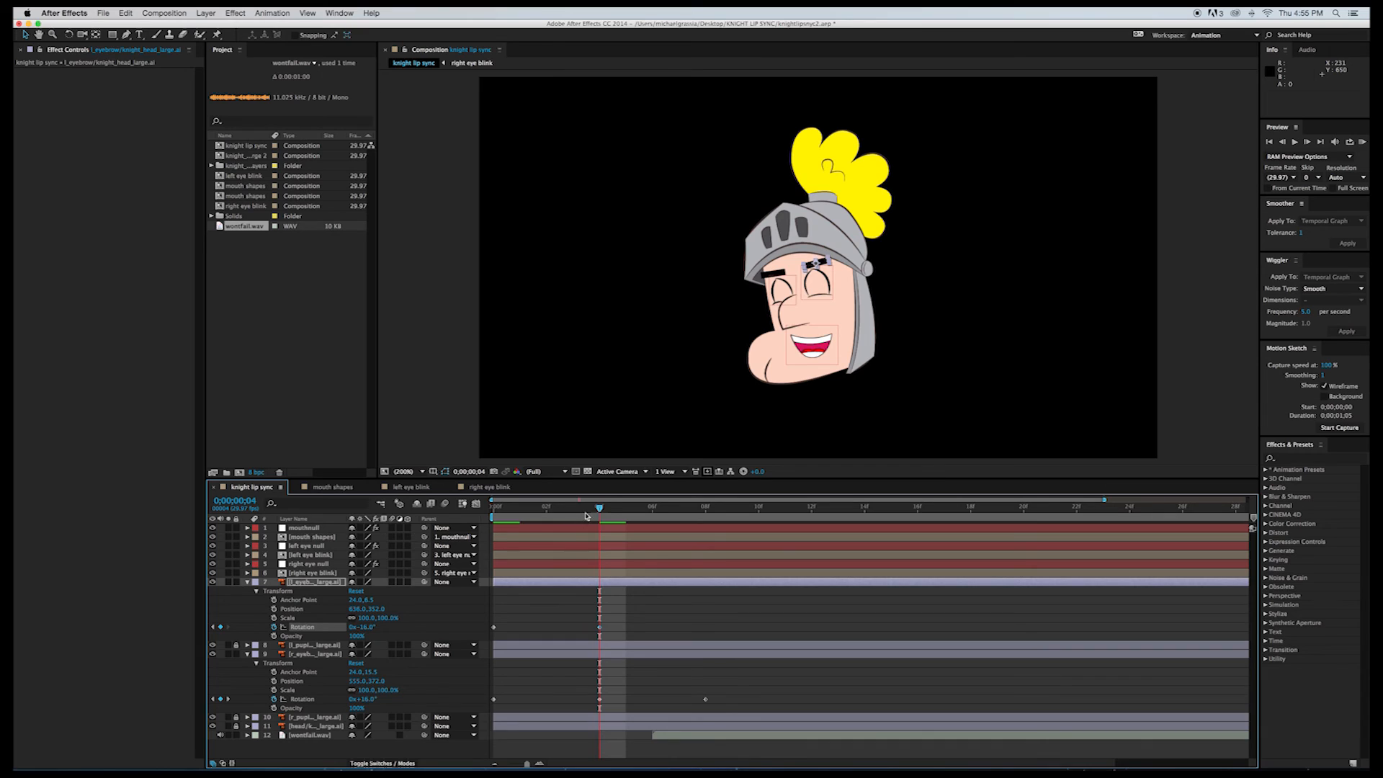
Step: Keyframe the l_eyebrow layer's Rotation back at 0° on frame 8
drag(618, 511, 706, 512)
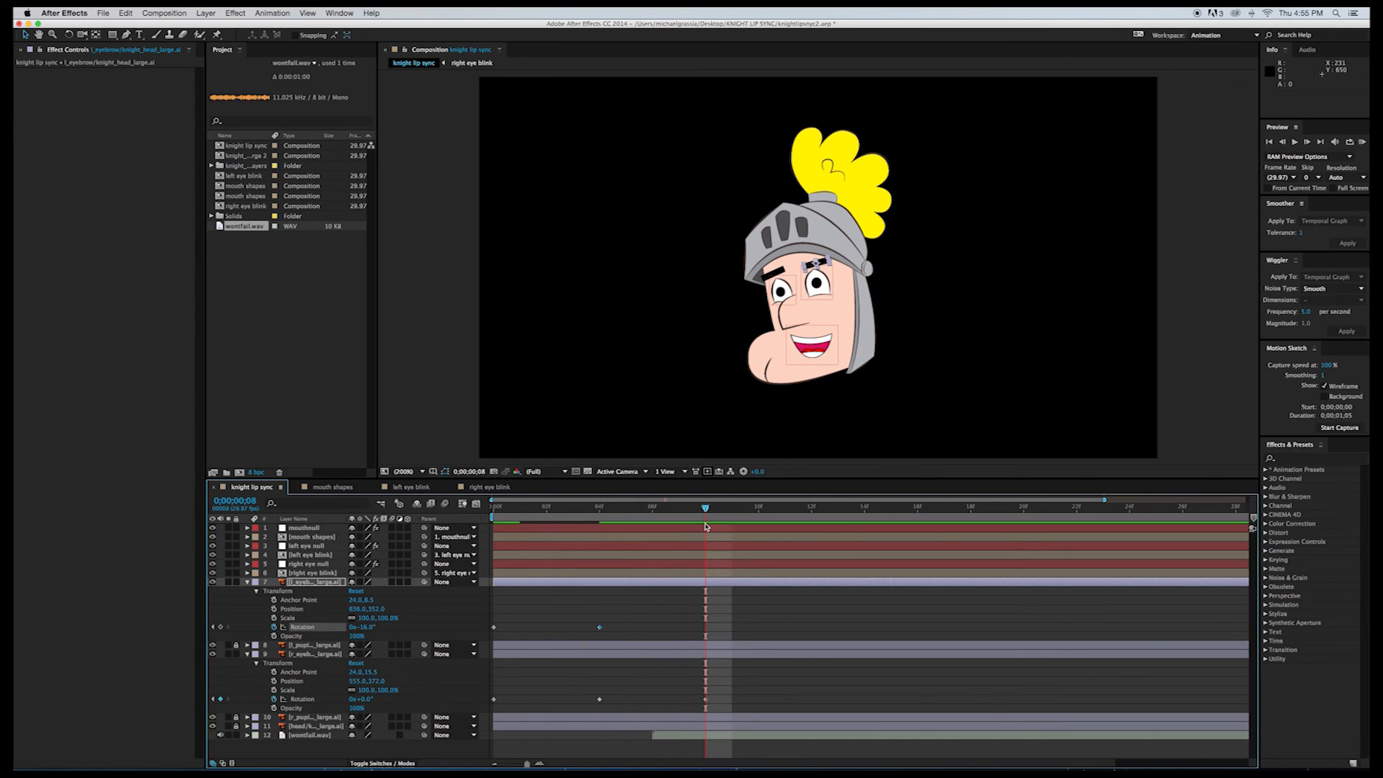
click(366, 627)
text(0)
key(Return)
Step: Play the blink with the eyebrow motion from the composition's start, stop it and return to frame 0
click(520, 509)
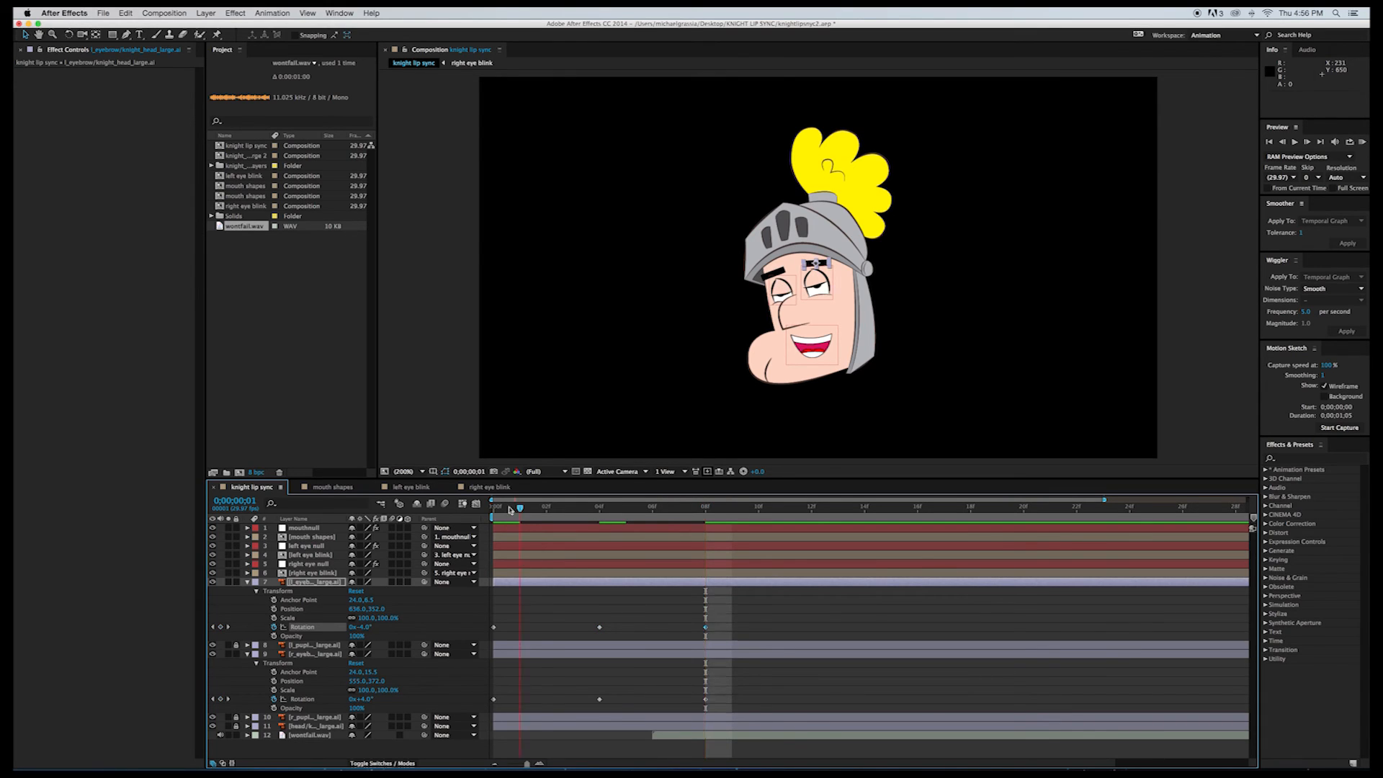
click(351, 747)
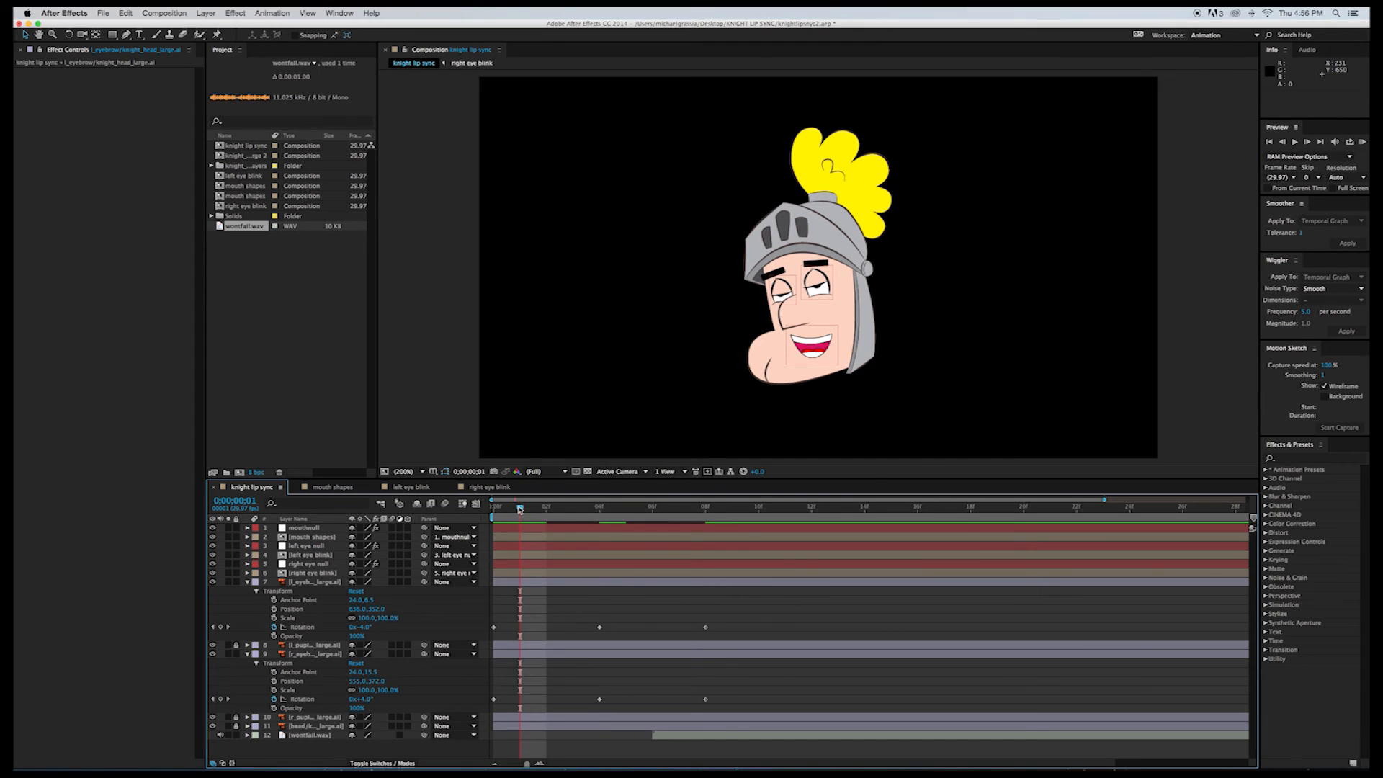
mouse_move(519, 510)
mouse_down()
mouse_move(492, 504)
mouse_move(731, 505)
mouse_move(479, 518)
mouse_move(758, 496)
mouse_move(499, 498)
mouse_move(783, 497)
mouse_move(494, 502)
mouse_up()
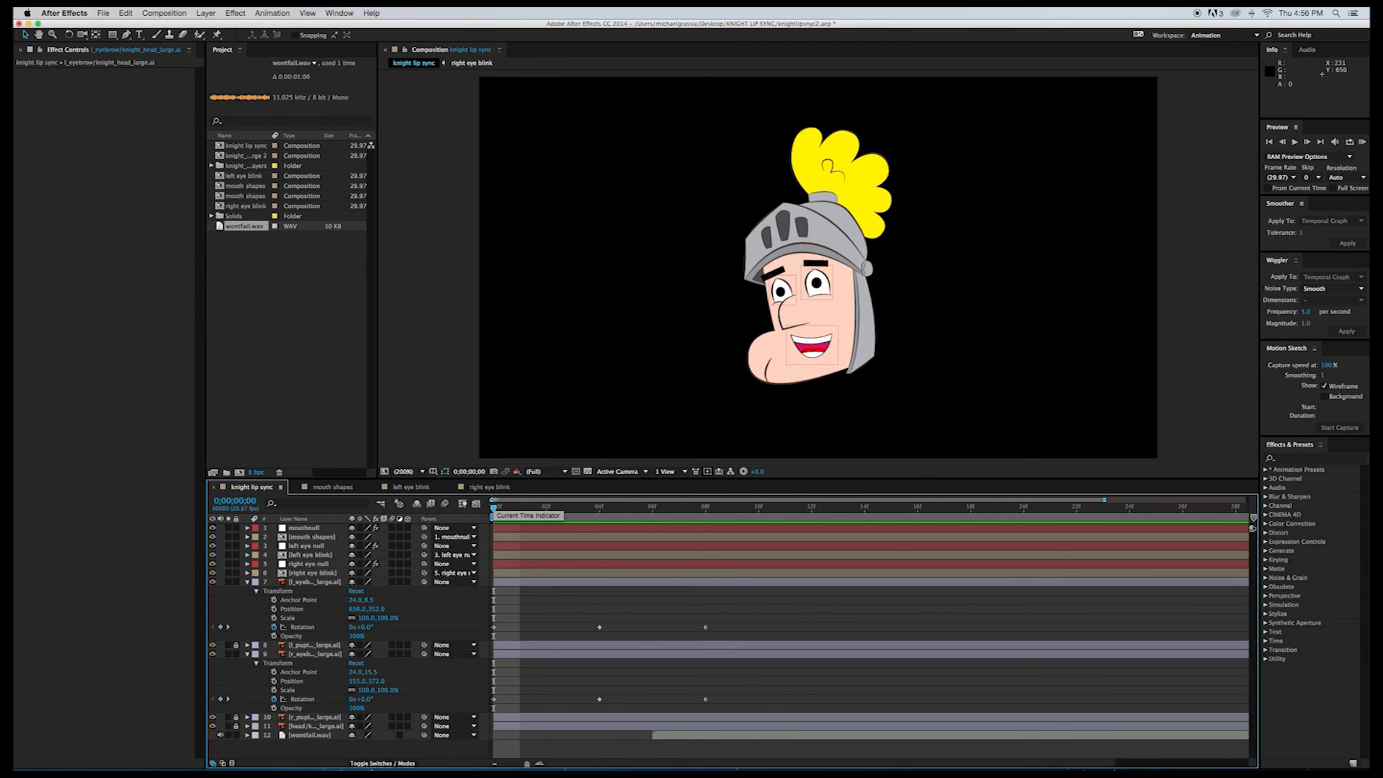
key(space)
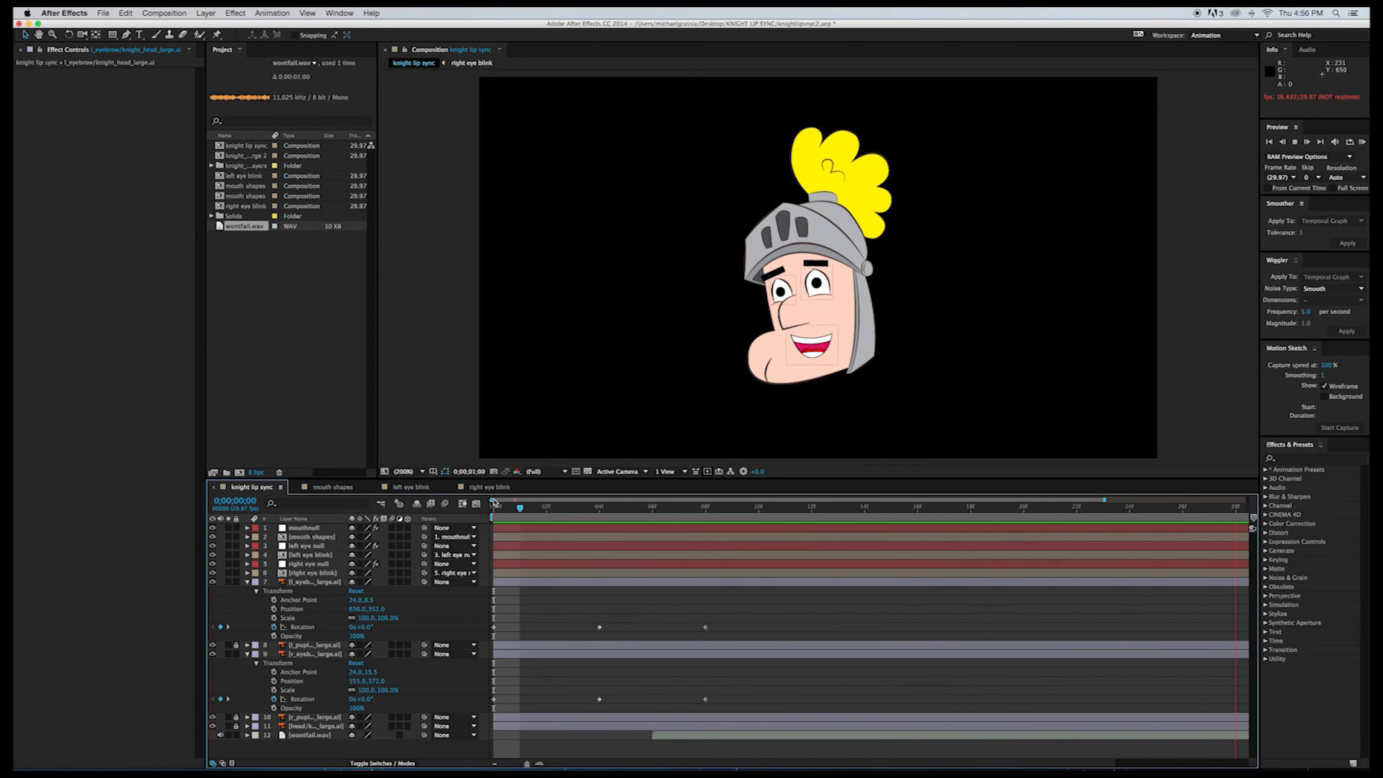
key(space)
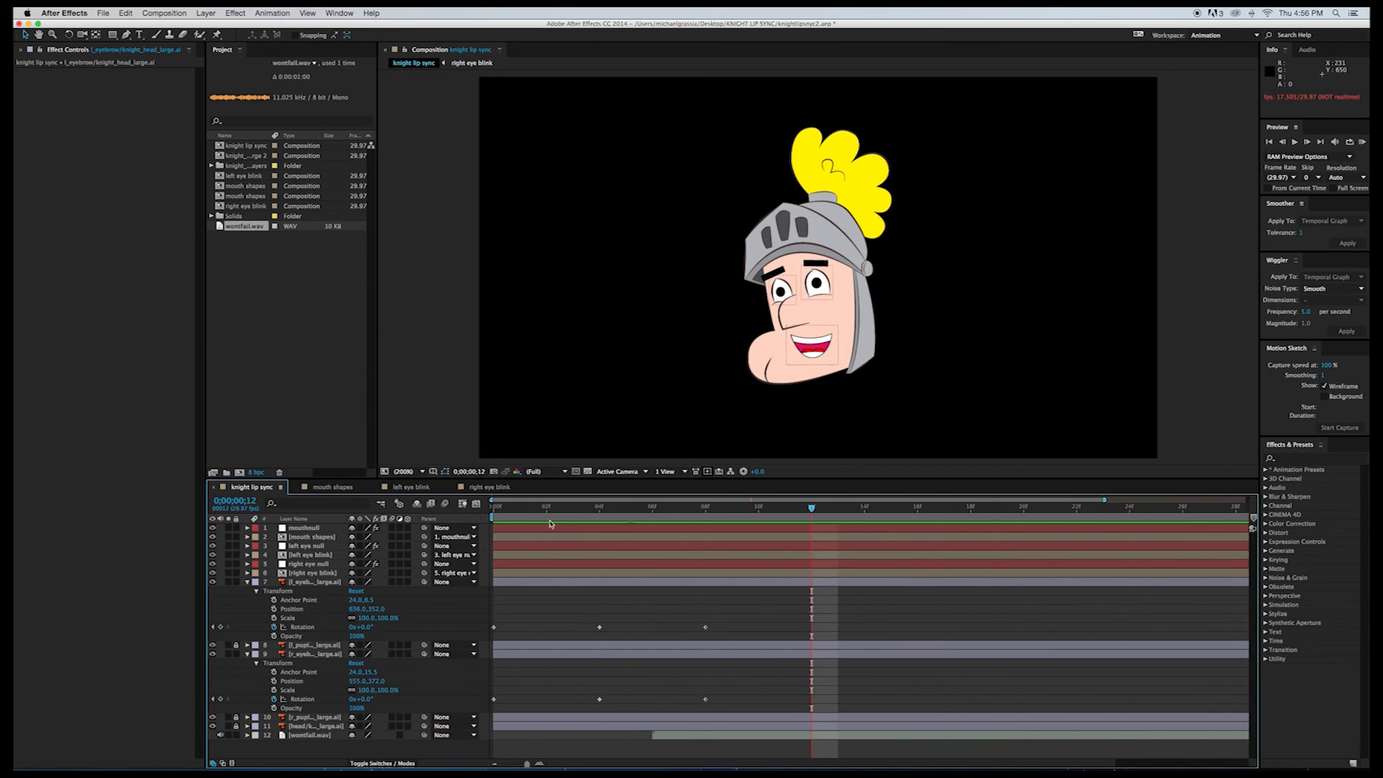
drag(800, 510, 493, 535)
Step: Collapse both eyebrow layers and lock them along with the two eye nulls, both eye blink layers and wontfail.wav
click(247, 582)
click(248, 601)
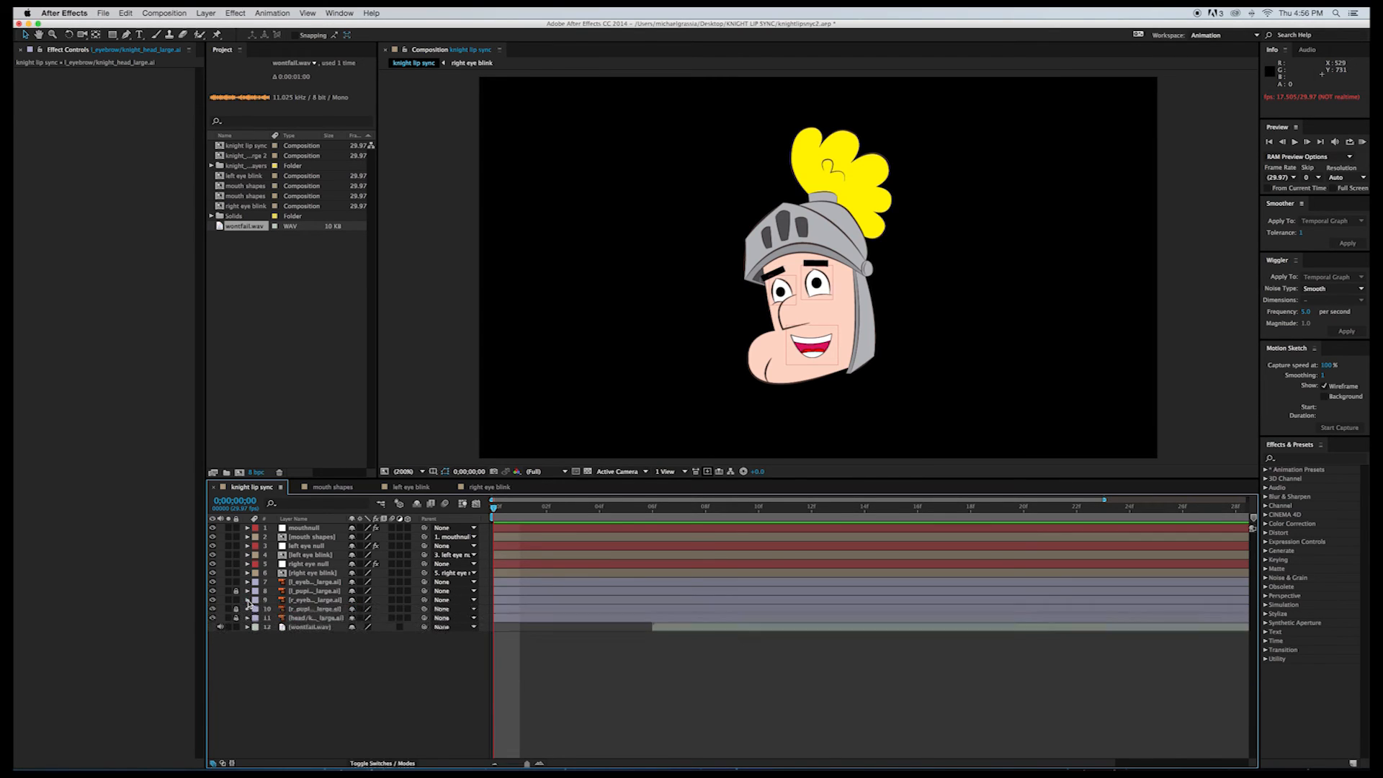
drag(235, 582, 237, 603)
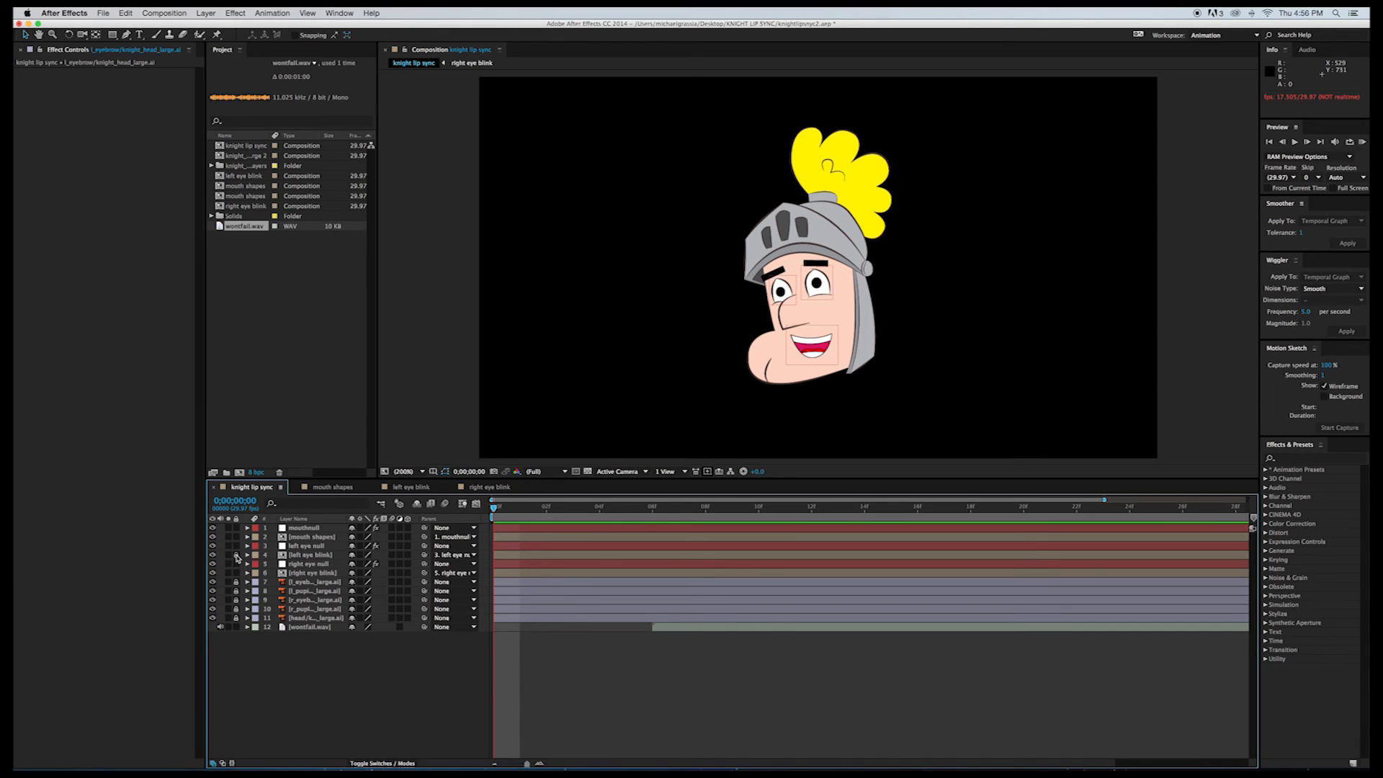
click(236, 546)
click(236, 556)
click(237, 564)
click(236, 572)
click(236, 627)
Step: Undo the last layer switch change and run a RAM Preview of the animation with its audio at a higher volume
drag(494, 508, 647, 510)
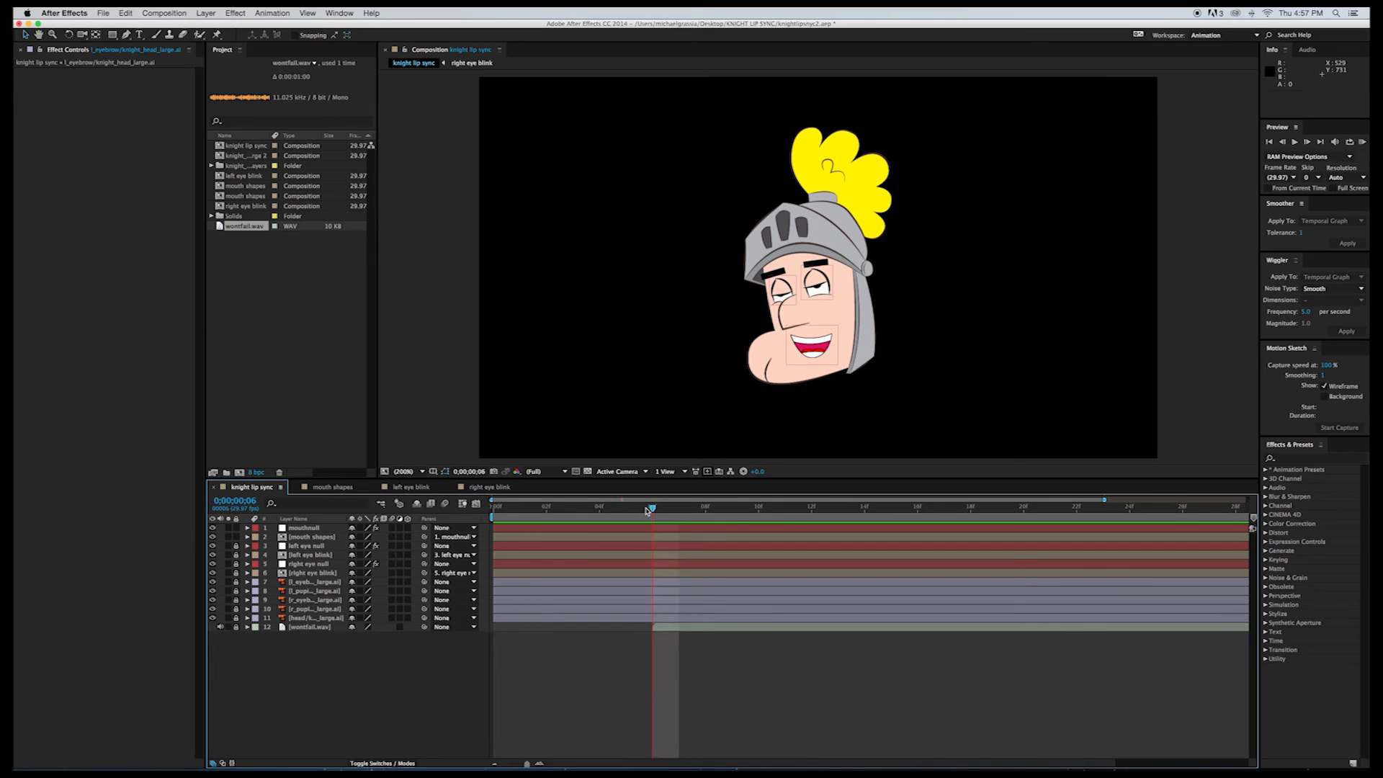
key(period)
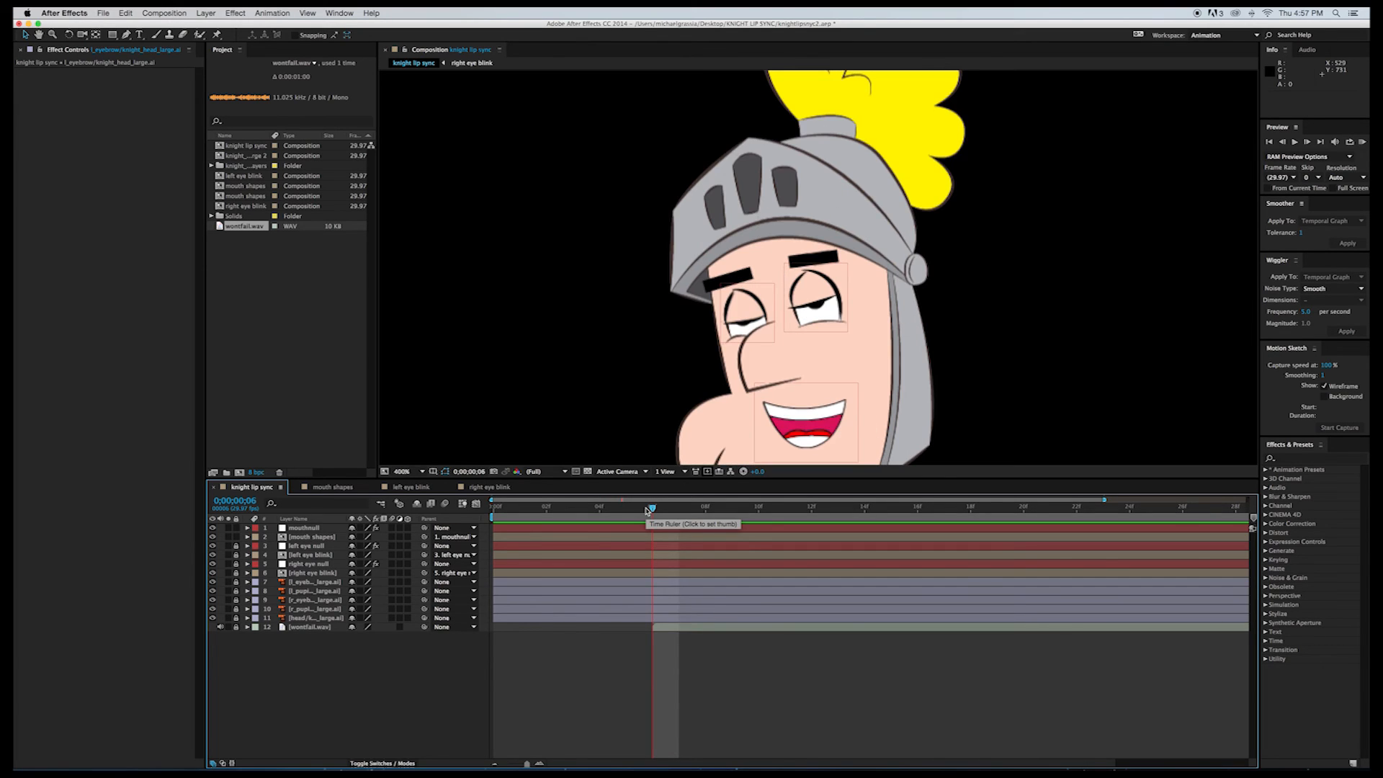
key(super+z)
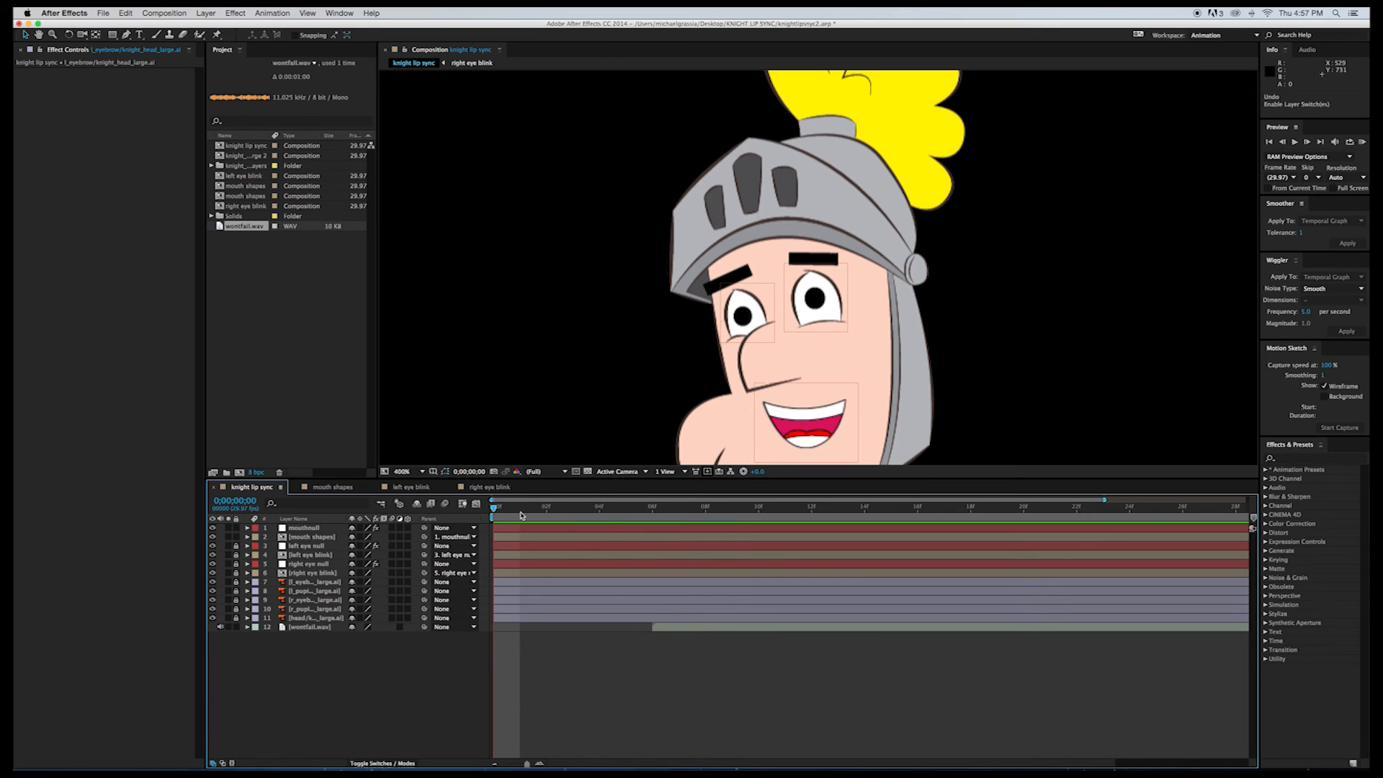
key(comma)
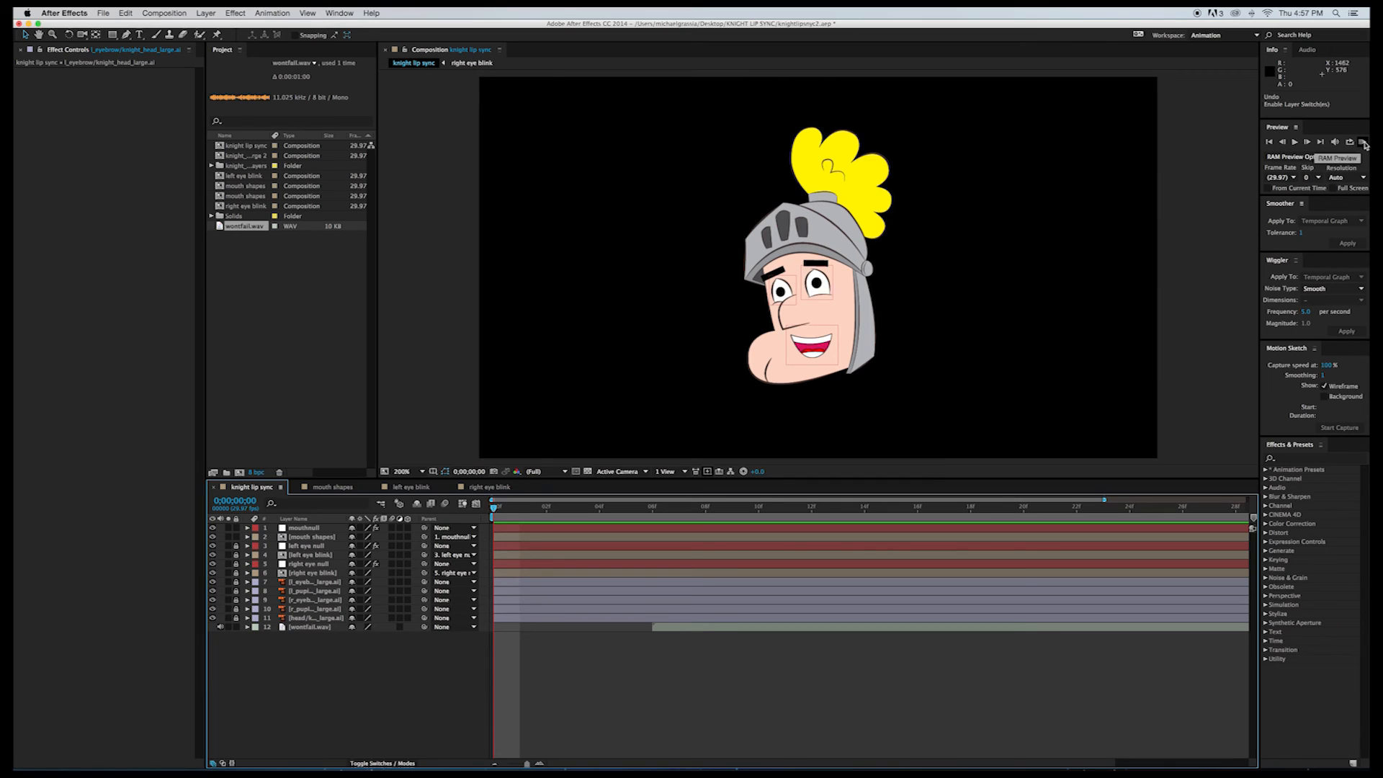
key(XF86AudioRaiseVolume)
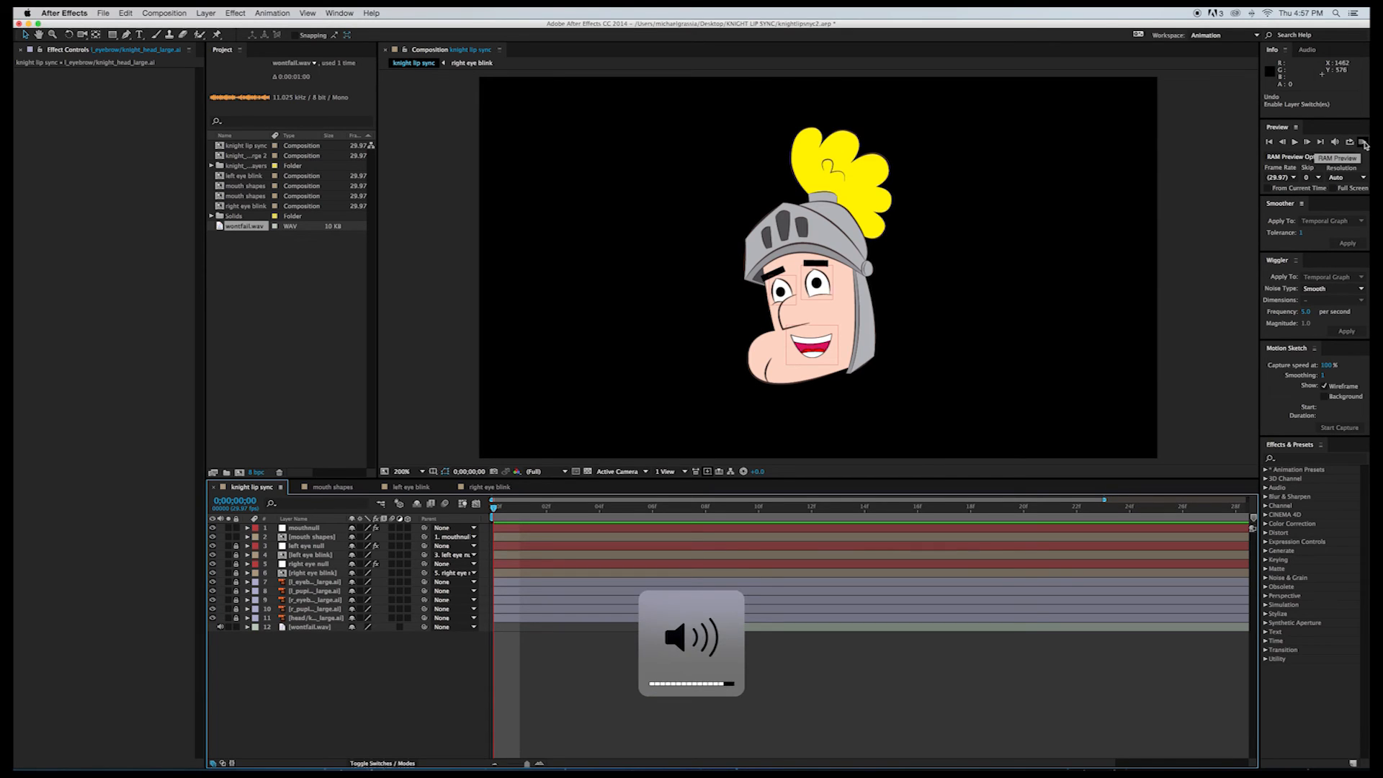
click(1362, 143)
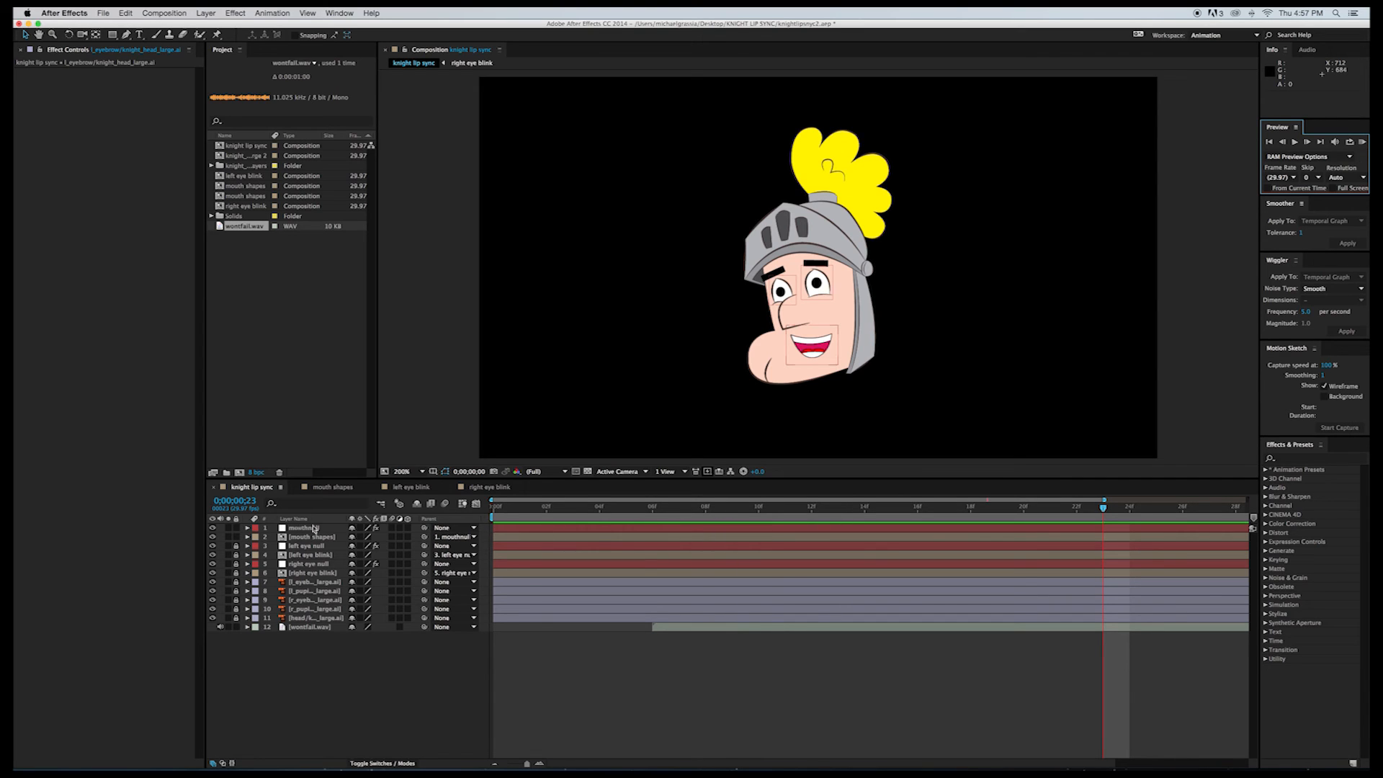
Step: Expand mouthnull's Slider Control, scrub through the audio section and return to the composition's start
click(248, 531)
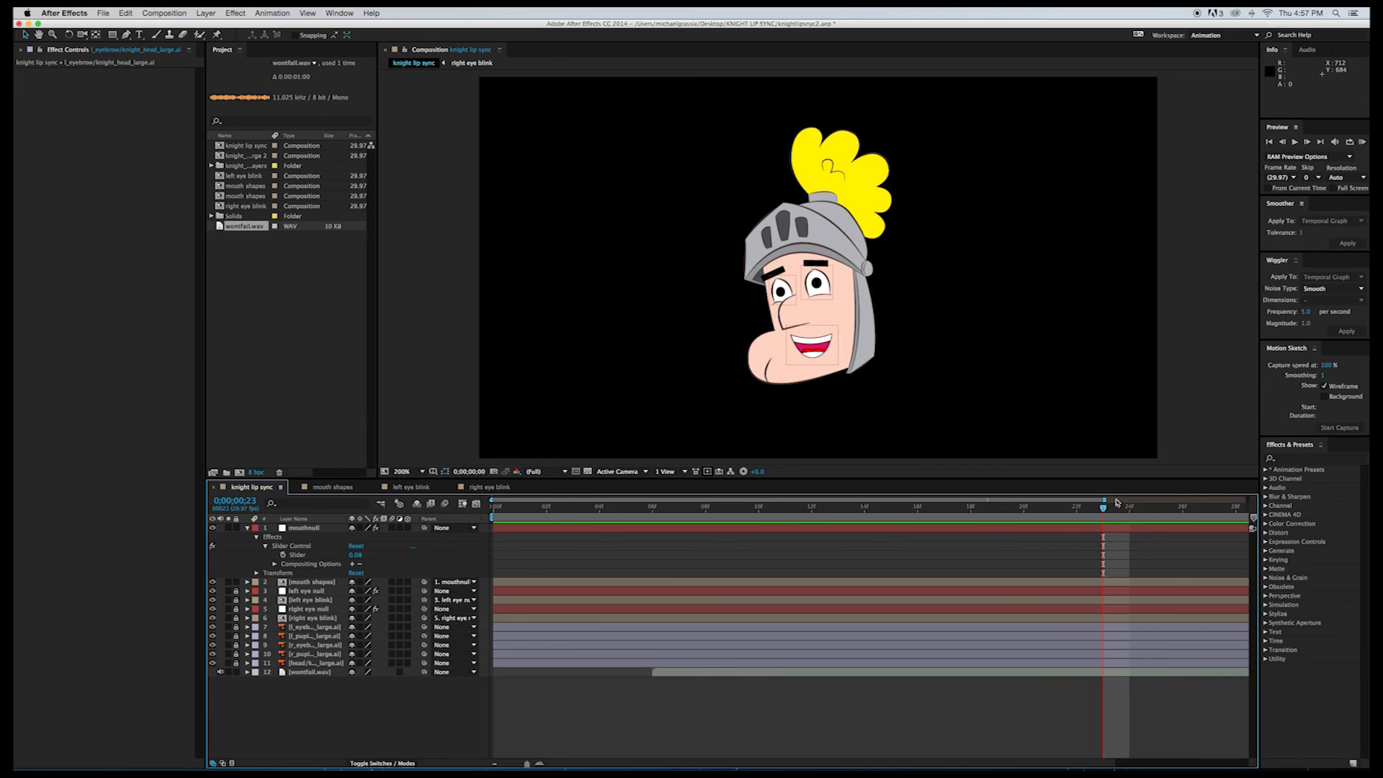
drag(1104, 510, 654, 519)
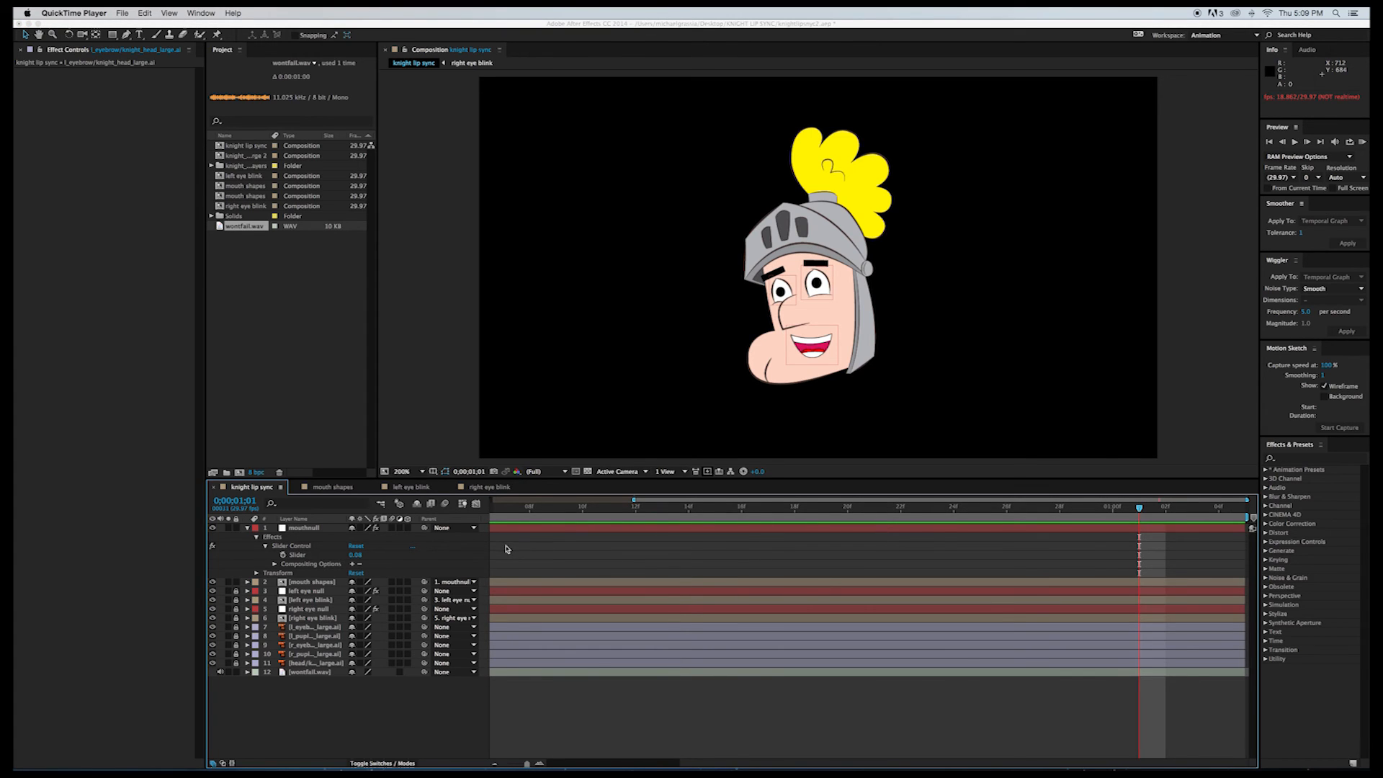
click(536, 514)
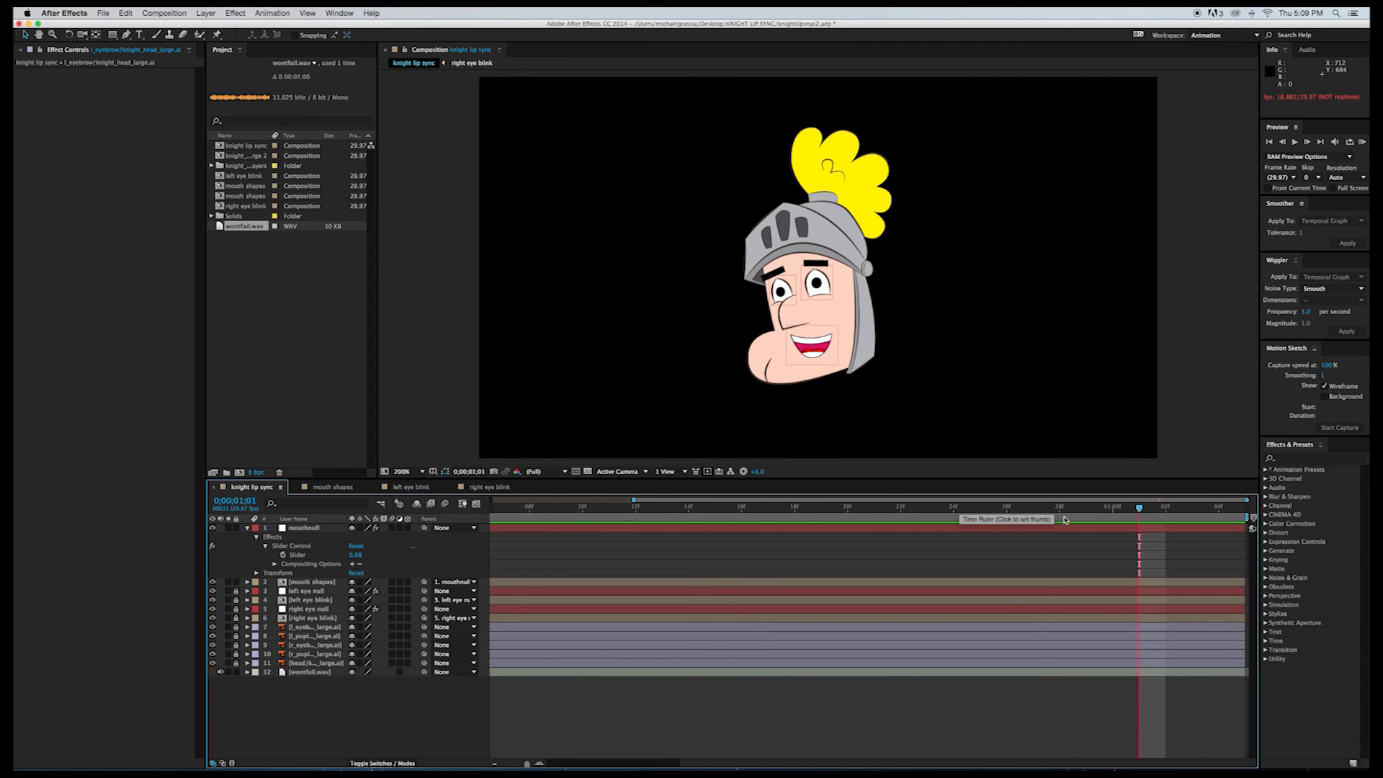
drag(1139, 510, 1116, 511)
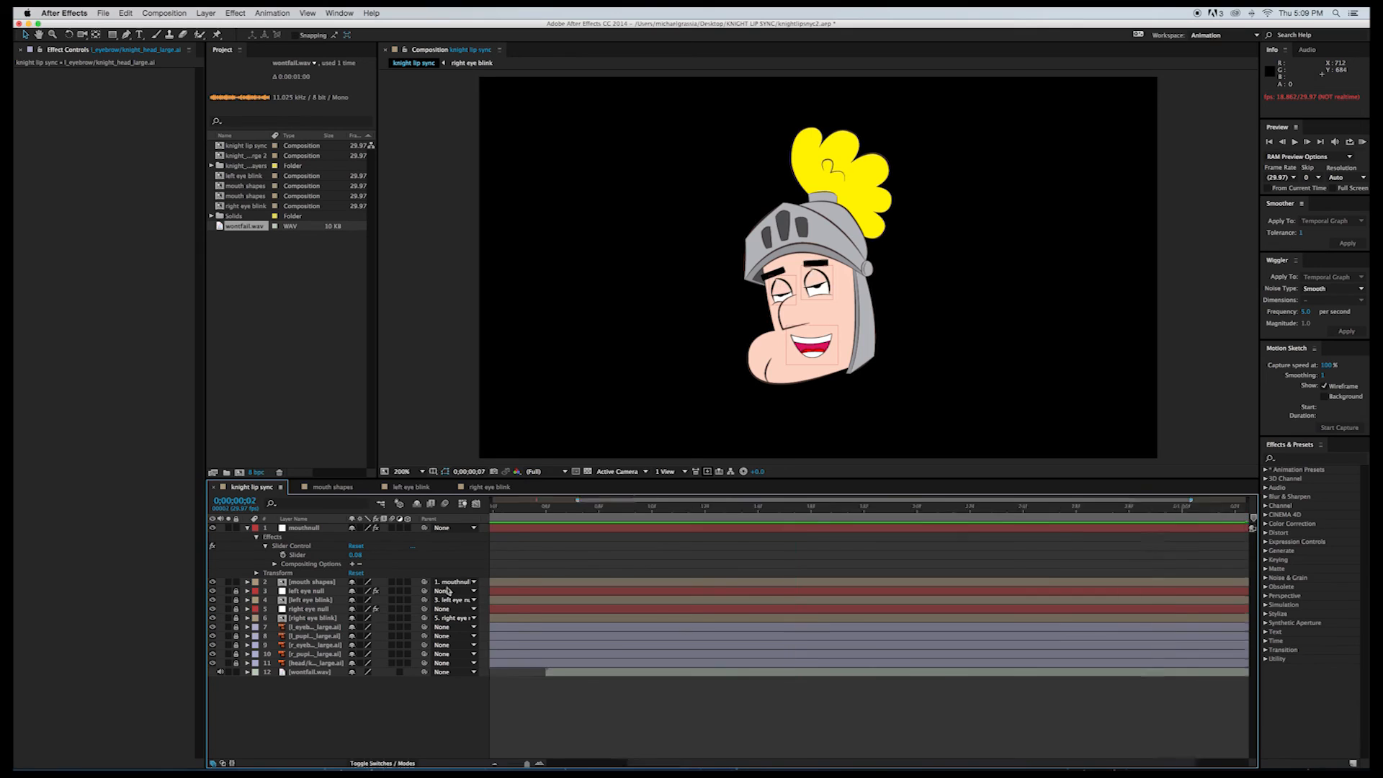
key(Home)
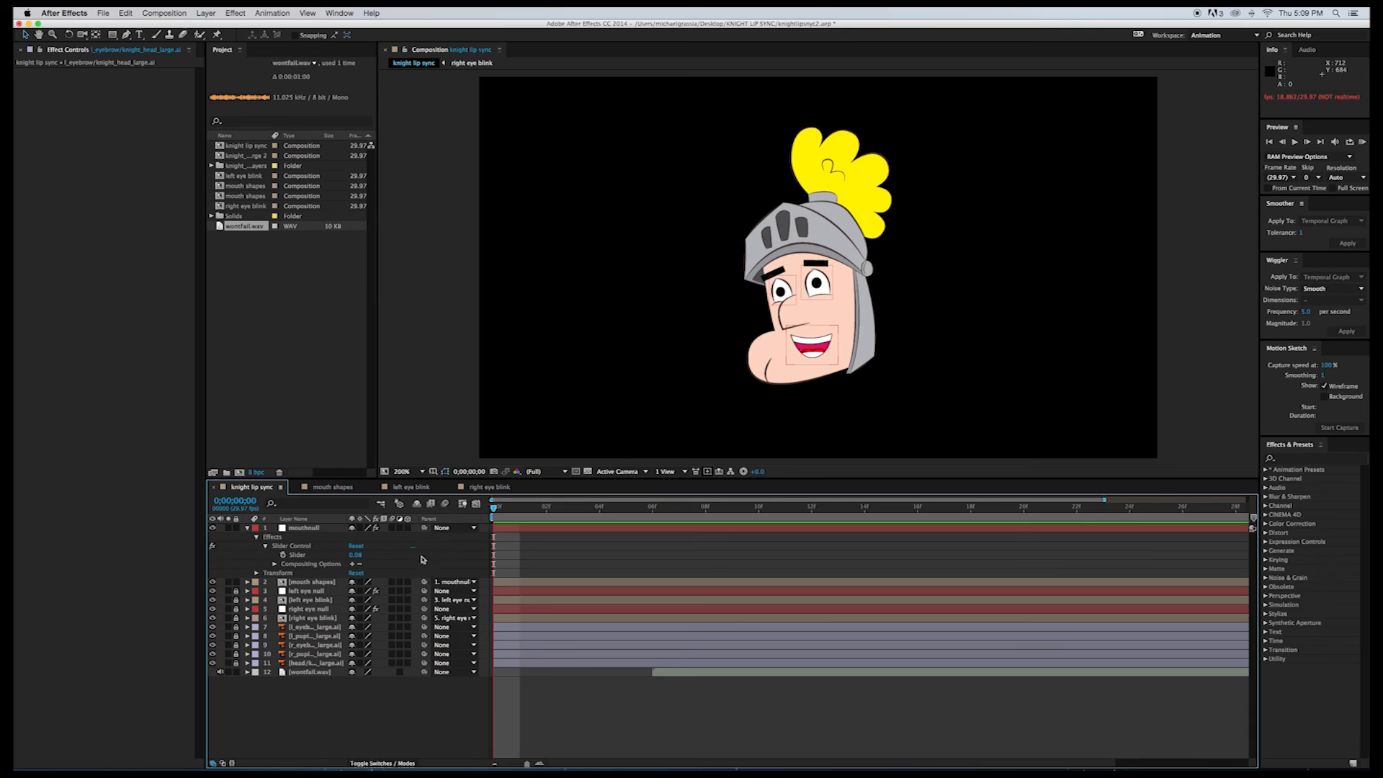
Step: Try the mouthnull Slider at 0.01 on frame 0
click(357, 556)
click(362, 555)
drag(364, 555, 378, 555)
text(10\)
key(Return)
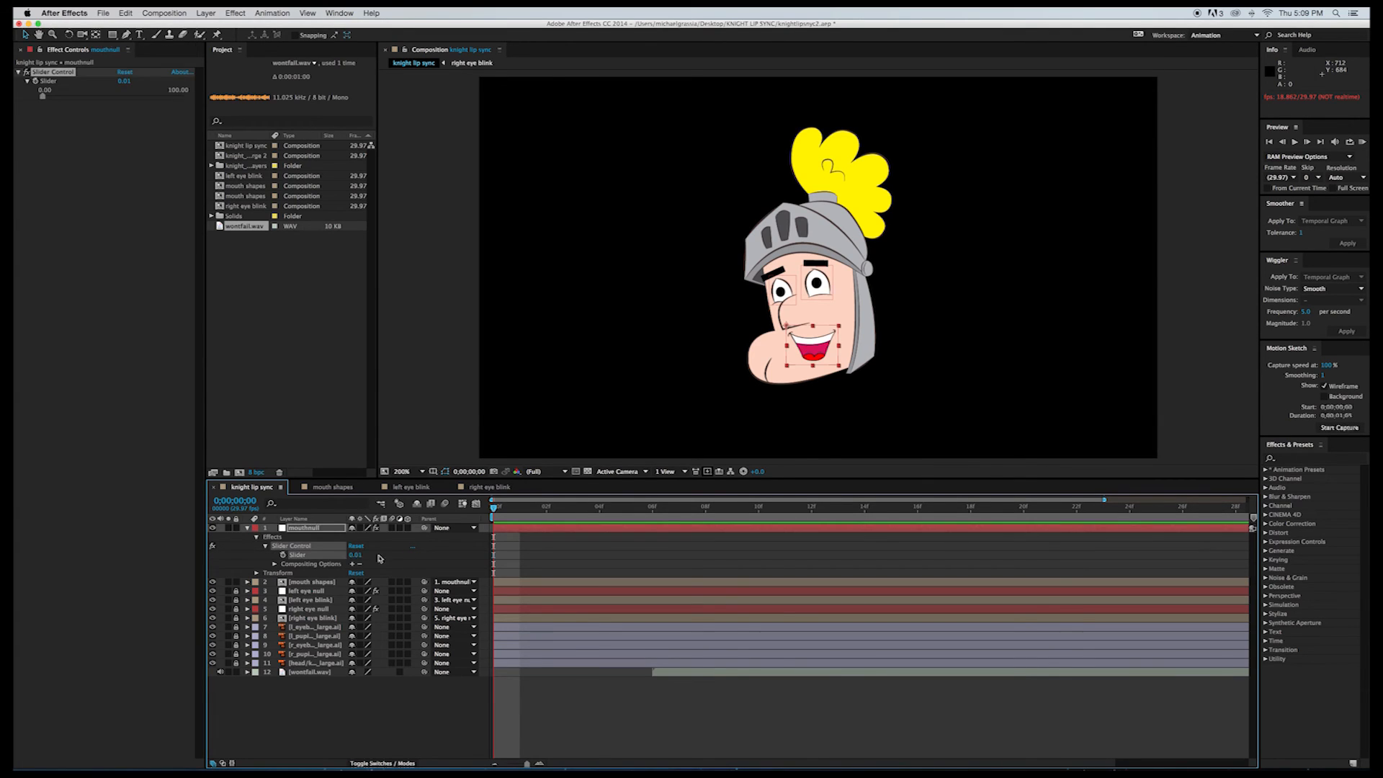
Step: Try the mouthnull Slider at 10 and adjust it further to compare mouth shapes
click(358, 555)
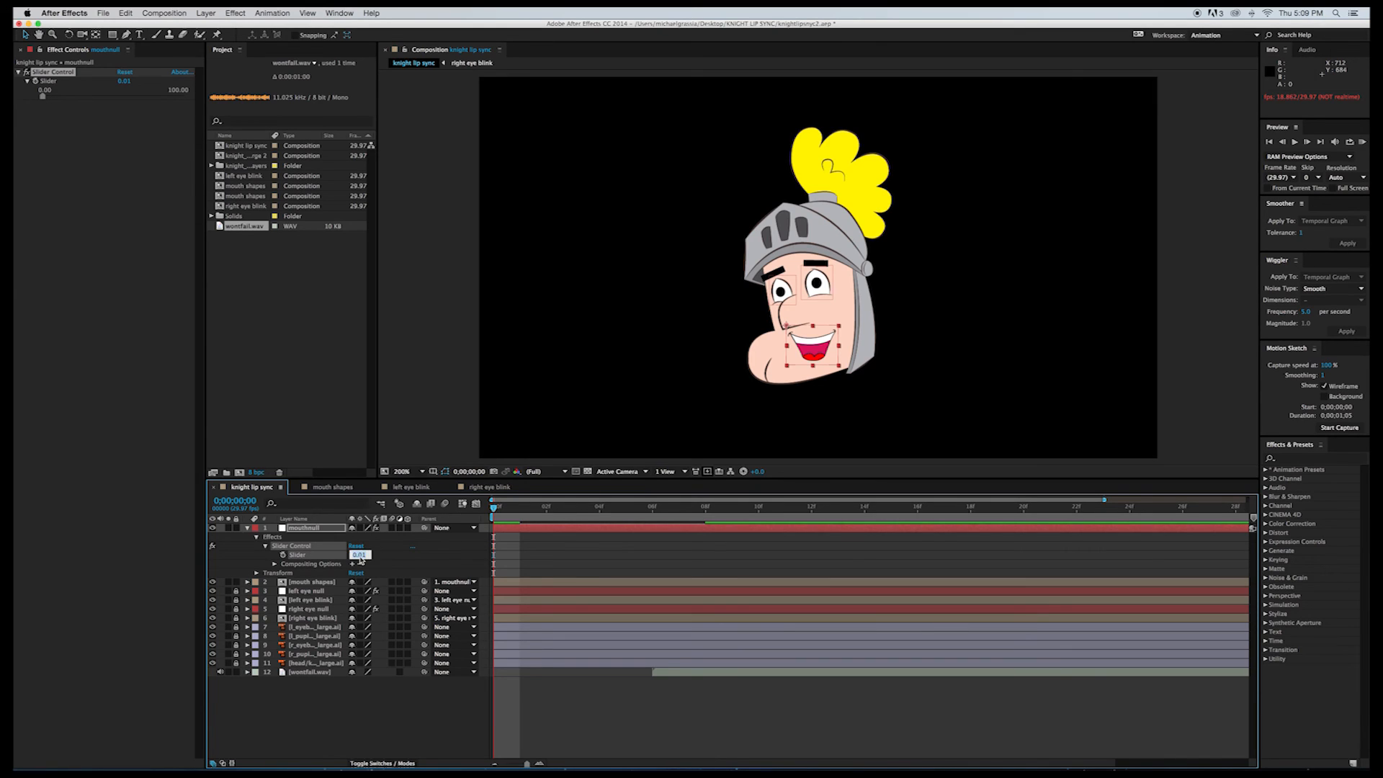
click(367, 555)
key(BackSpace)
key(BackSpace)
text(10)
key(Return)
drag(364, 555, 356, 555)
drag(356, 555, 357, 554)
Step: Test the mouthnull Slider on frame 0 with the values 0, 0.03 and 5, ending at 12
click(358, 555)
text(0)
key(Return)
click(360, 554)
text(0.03)
key(Return)
click(359, 555)
text(5)
key(Return)
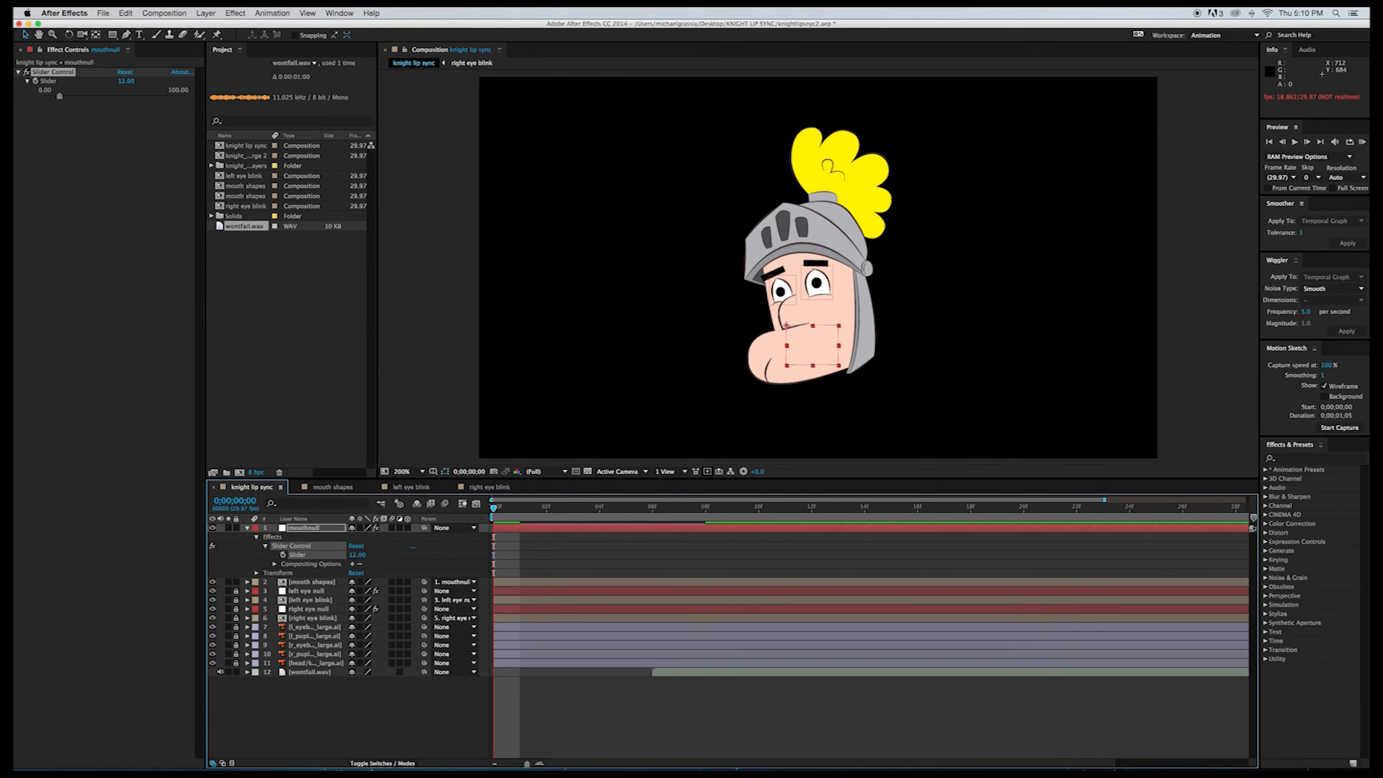
Step: Set the mouthnull Slider on frame 0 to 0.12
click(360, 556)
text(1)
key(Return)
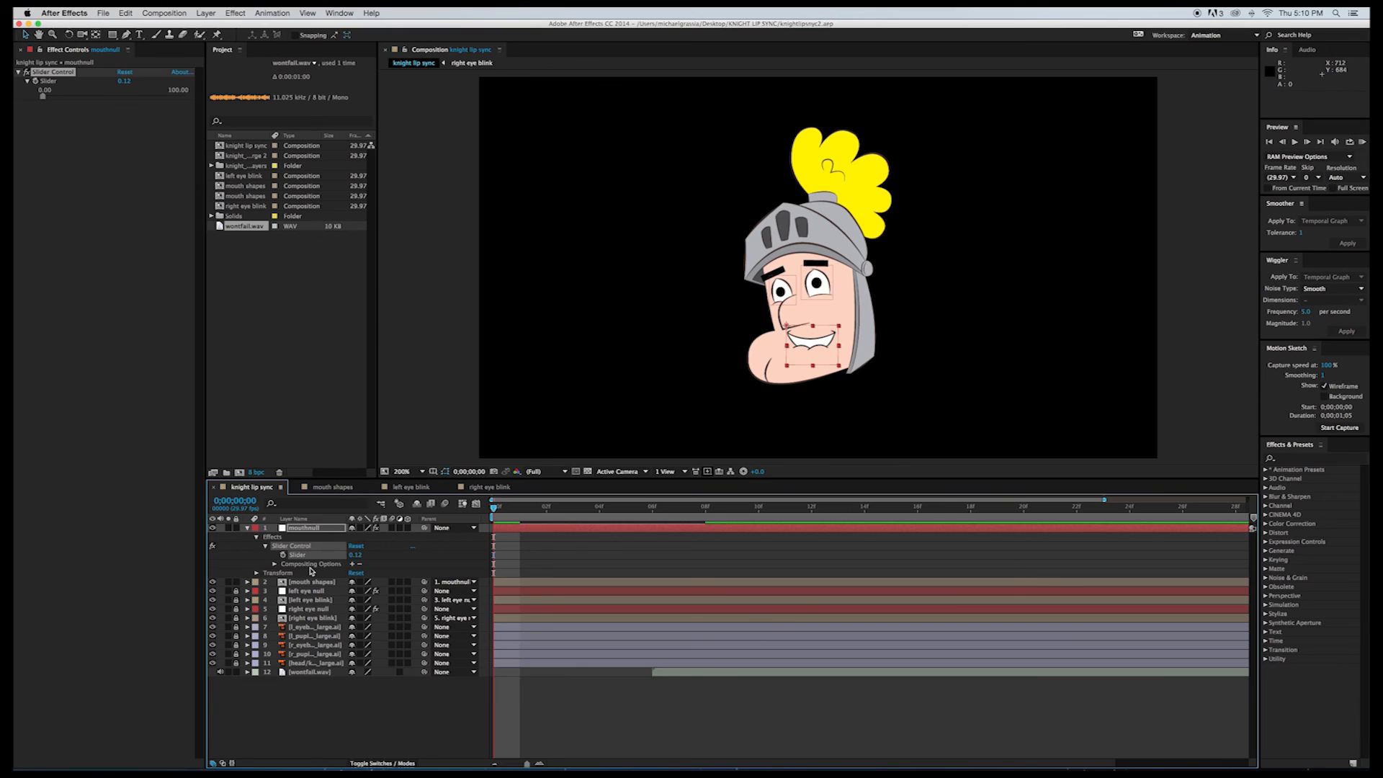
Step: Reopen the project knightlipsnyc2.aep from the KNIGHT LIP SYNC folder
key(super+o)
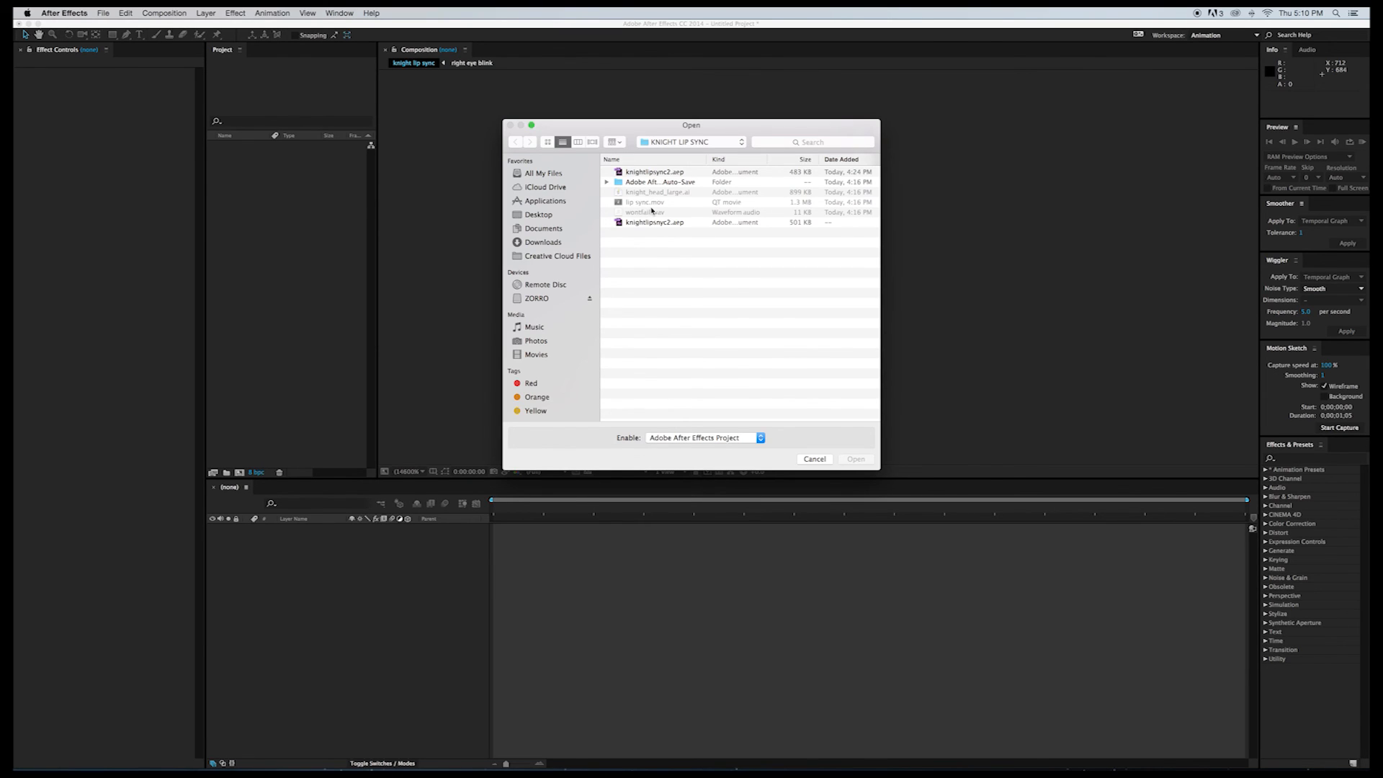
click(647, 222)
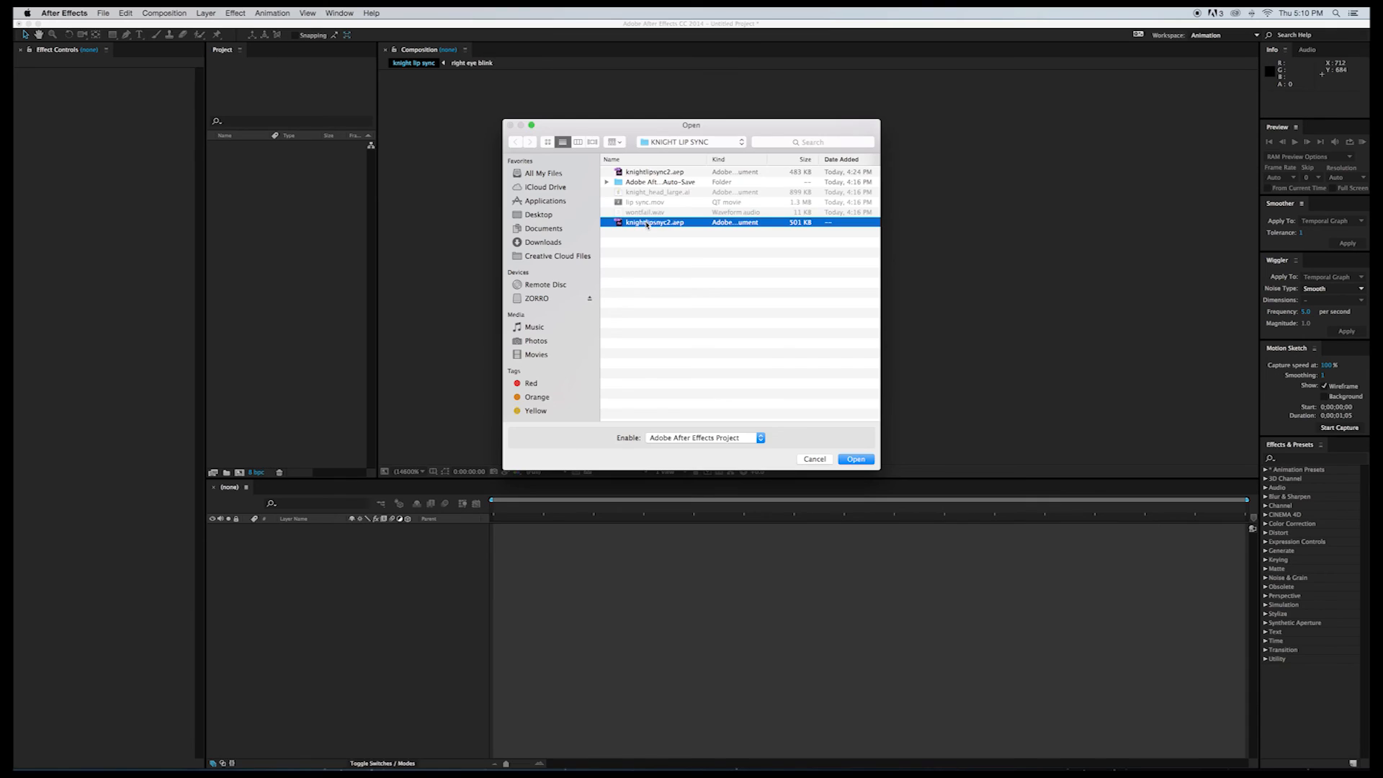
double_click(647, 224)
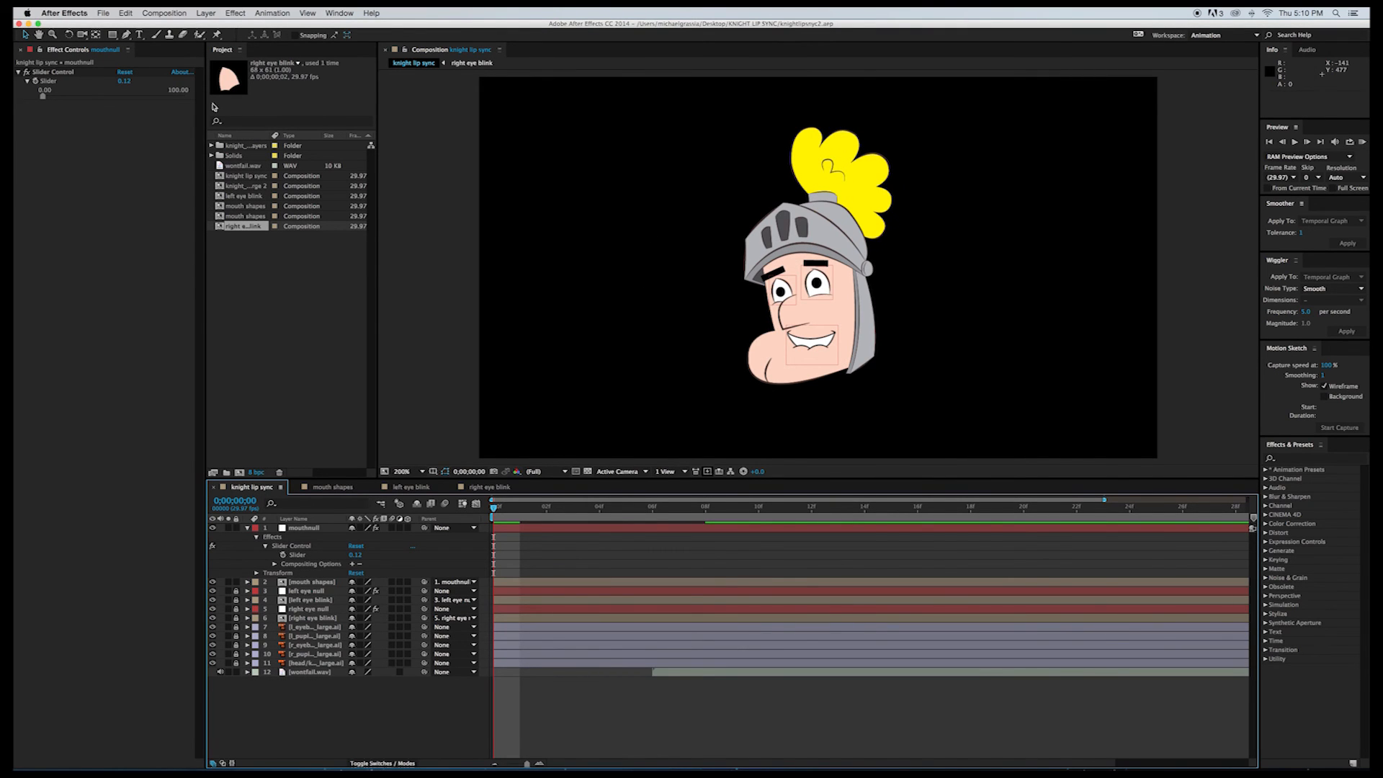
Step: Open the recent project knightlipsync2.aep and run a RAM preview of its lip sync composition
click(104, 13)
mouse_move(112, 33)
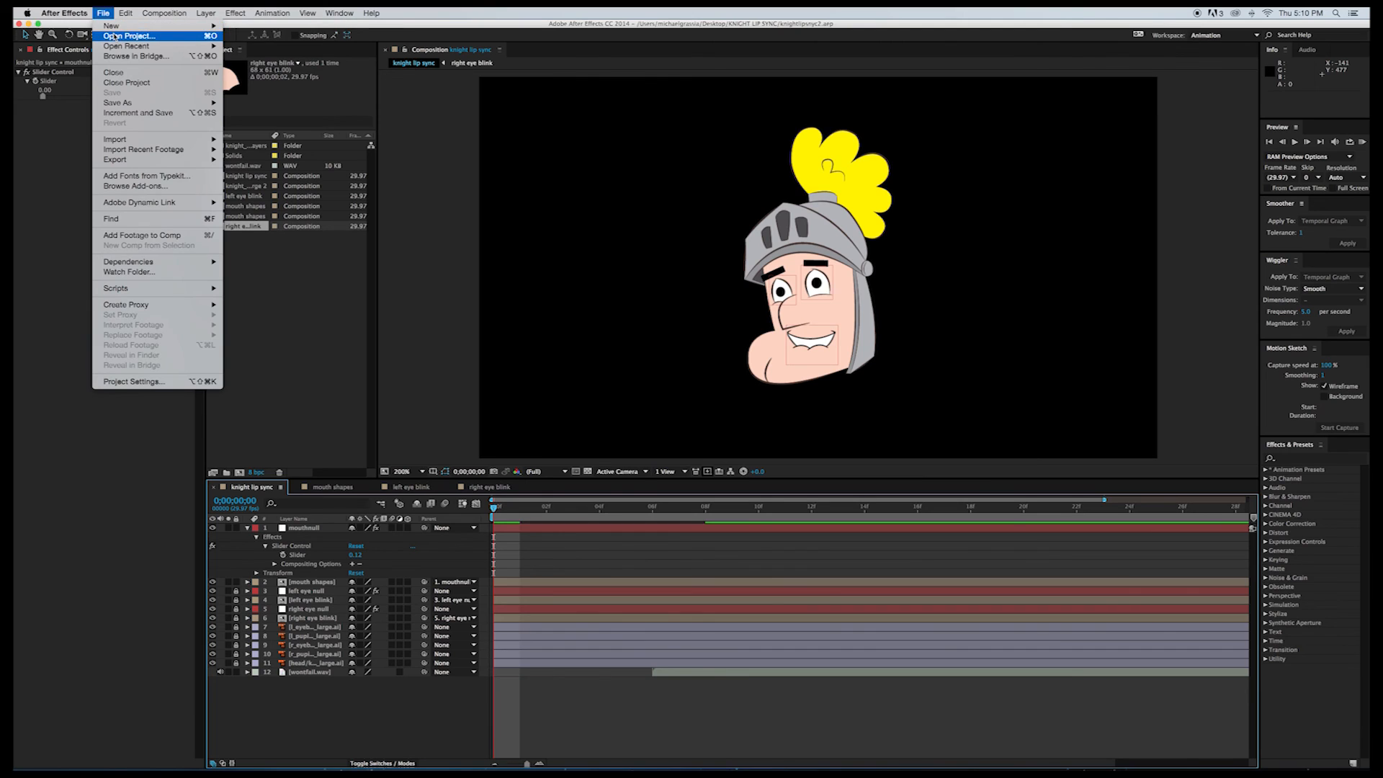
click(113, 36)
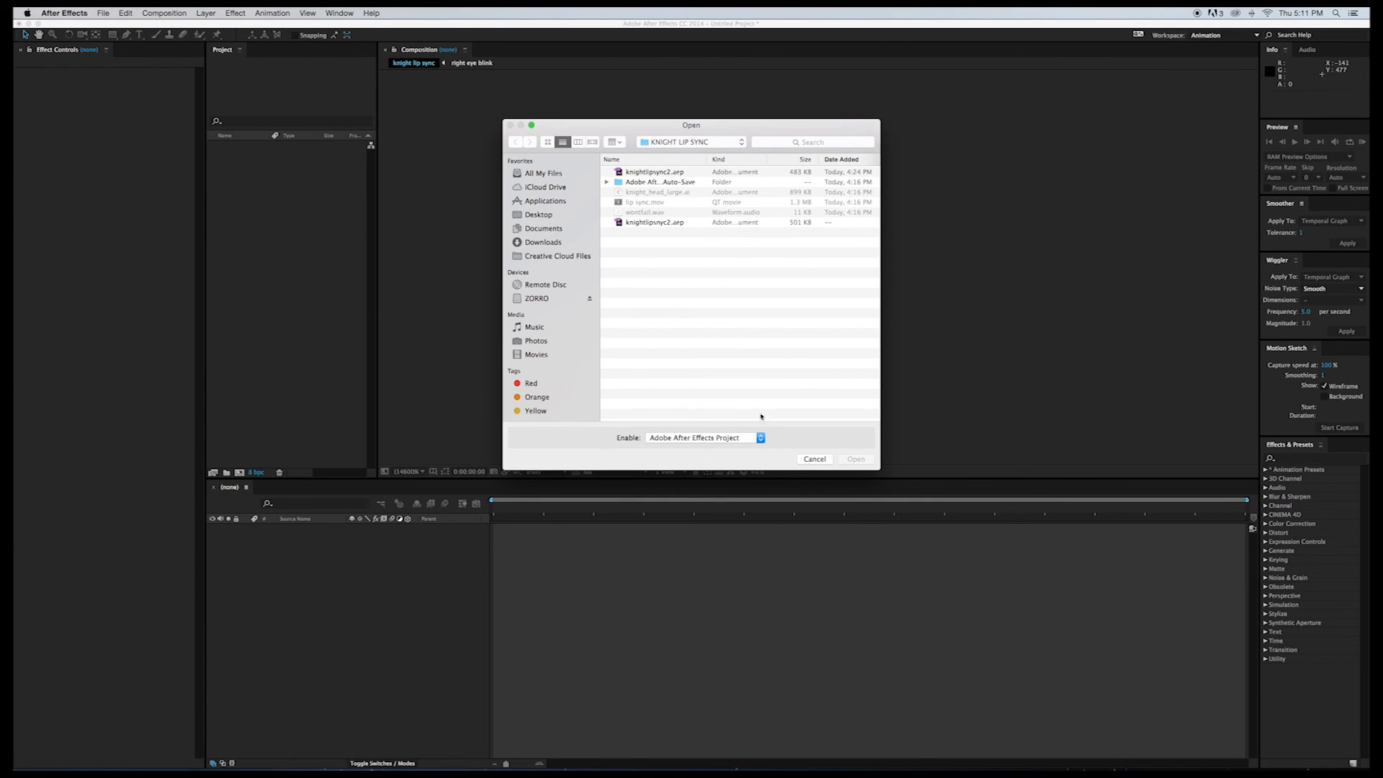
click(813, 460)
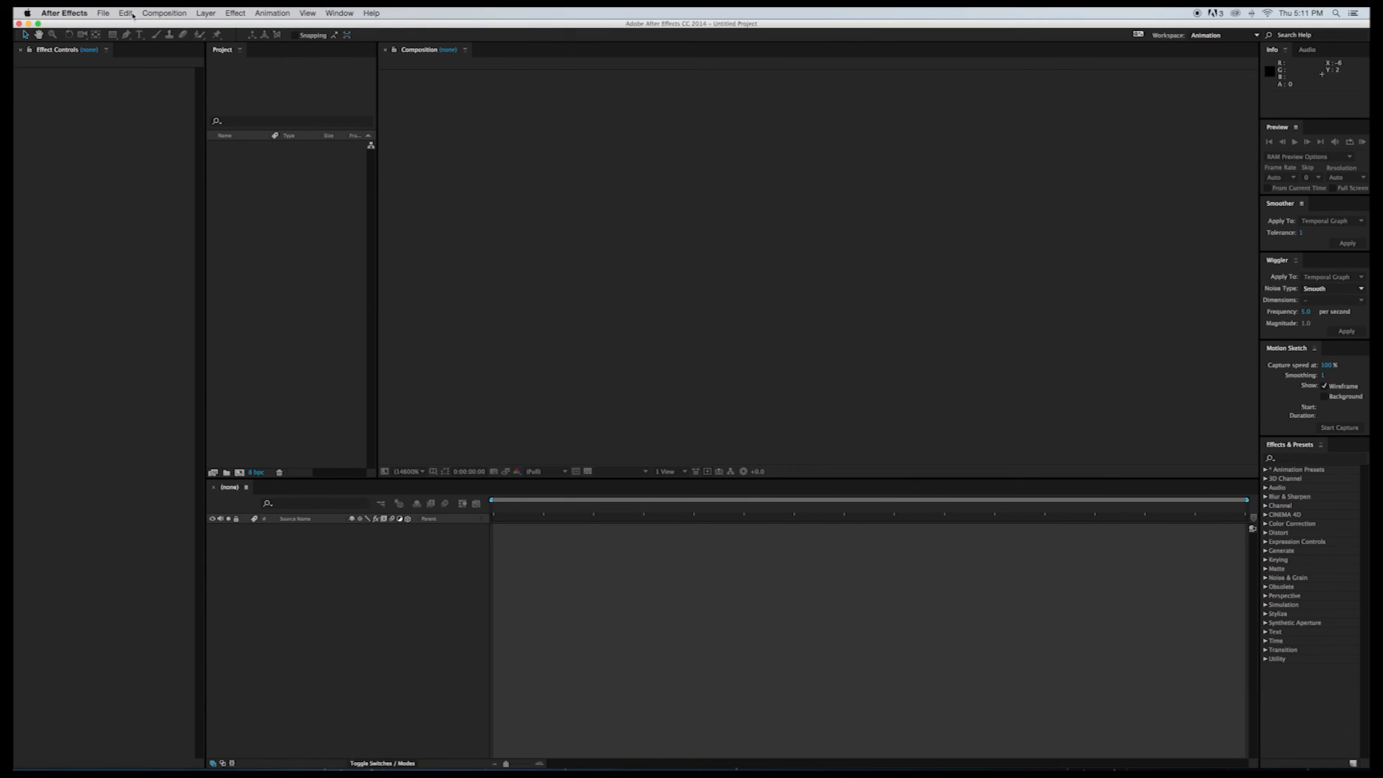
click(103, 13)
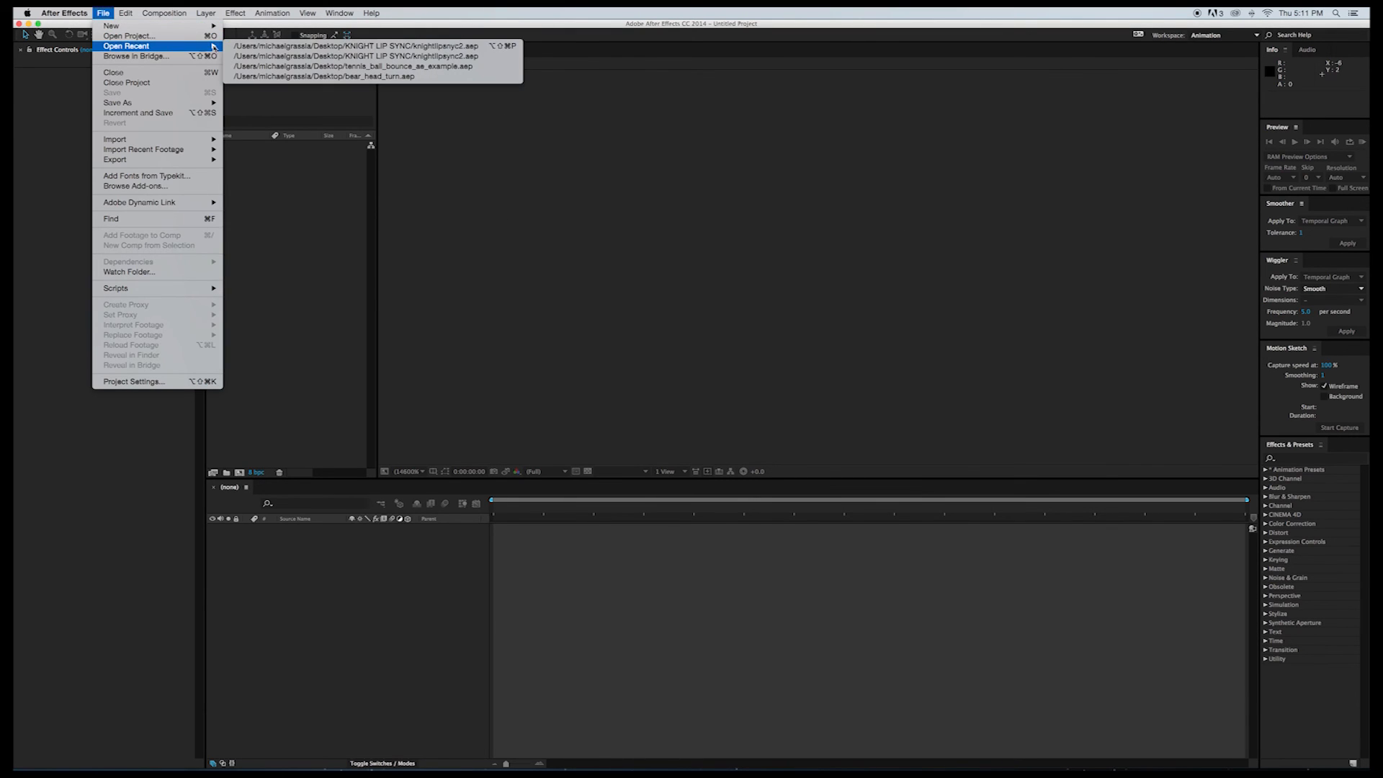
click(249, 59)
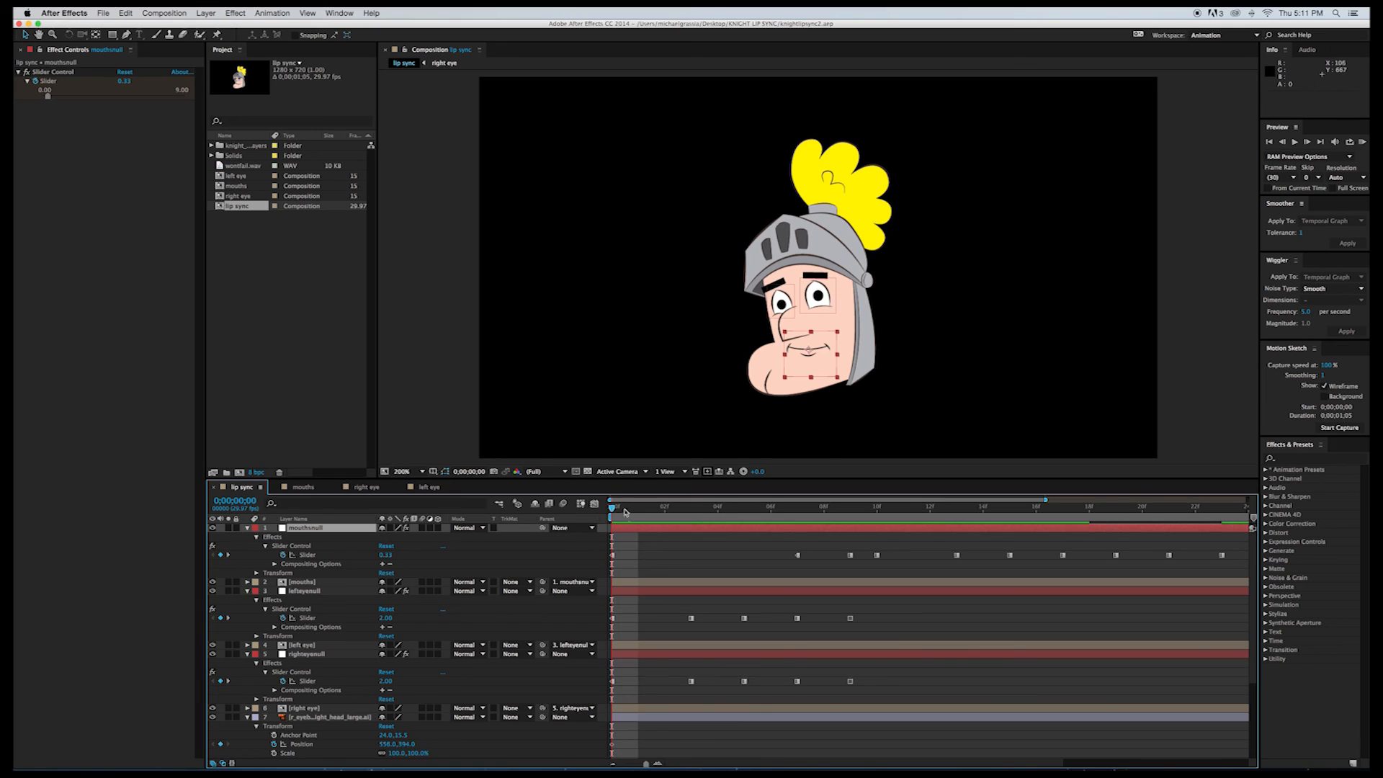
drag(613, 508, 418, 575)
click(1362, 142)
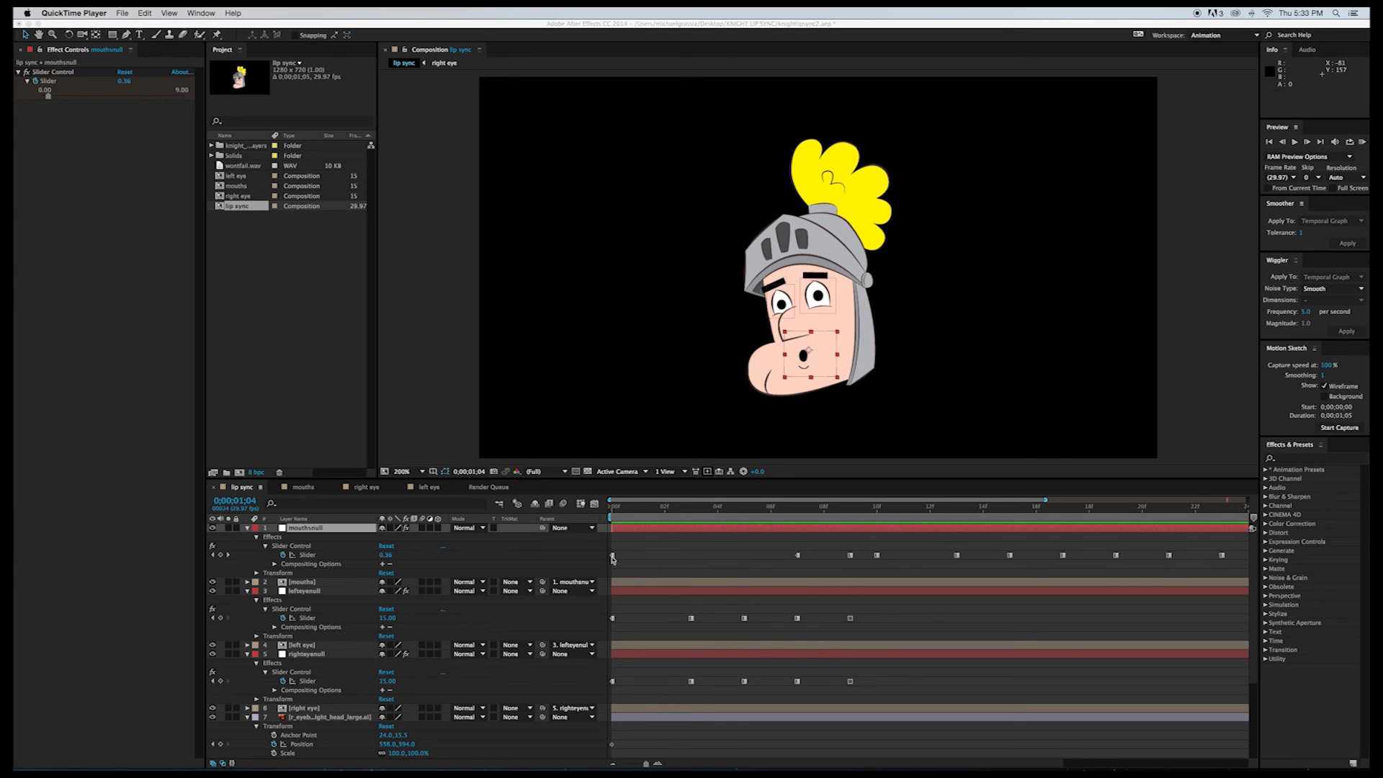
Step: Toggle off hold interpolation on the mouthnull Slider keyframes at frames 7 and 0
right_click(798, 556)
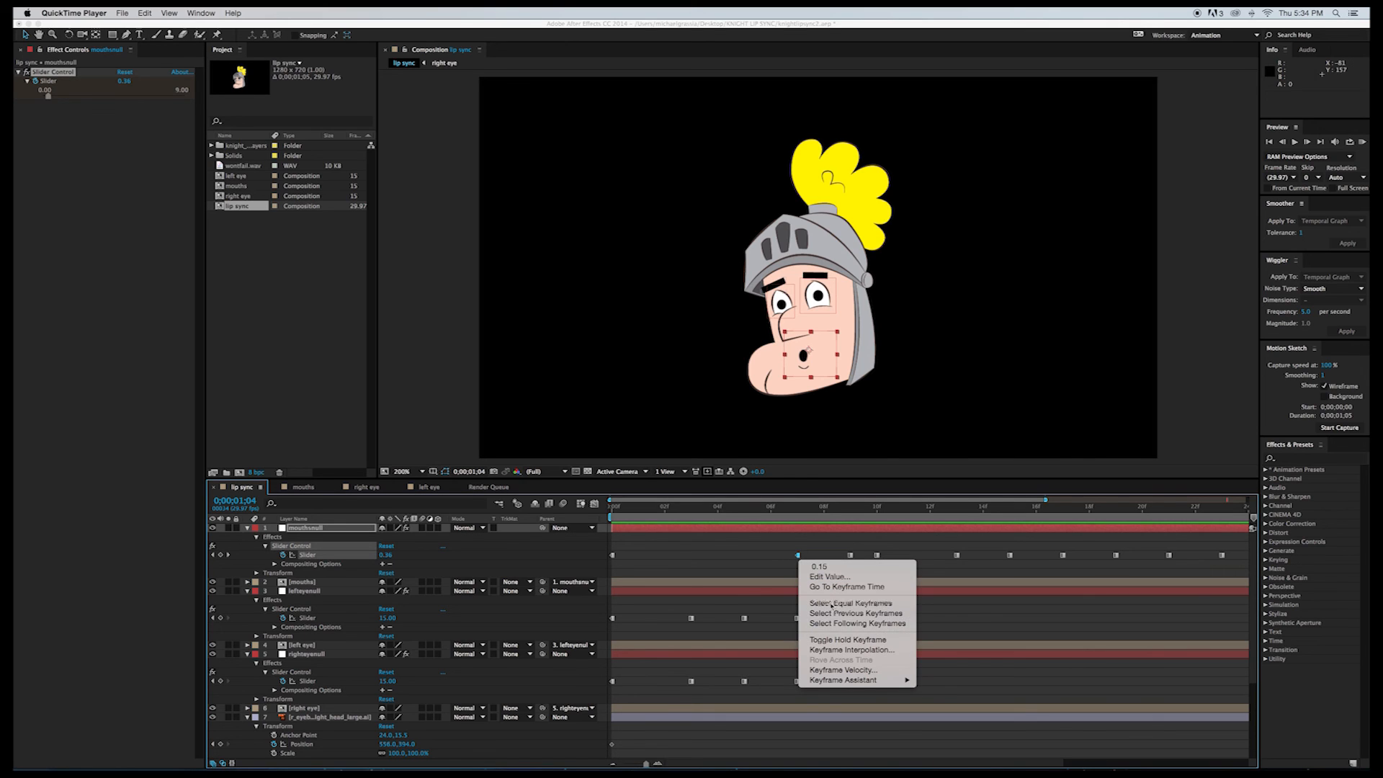
click(843, 639)
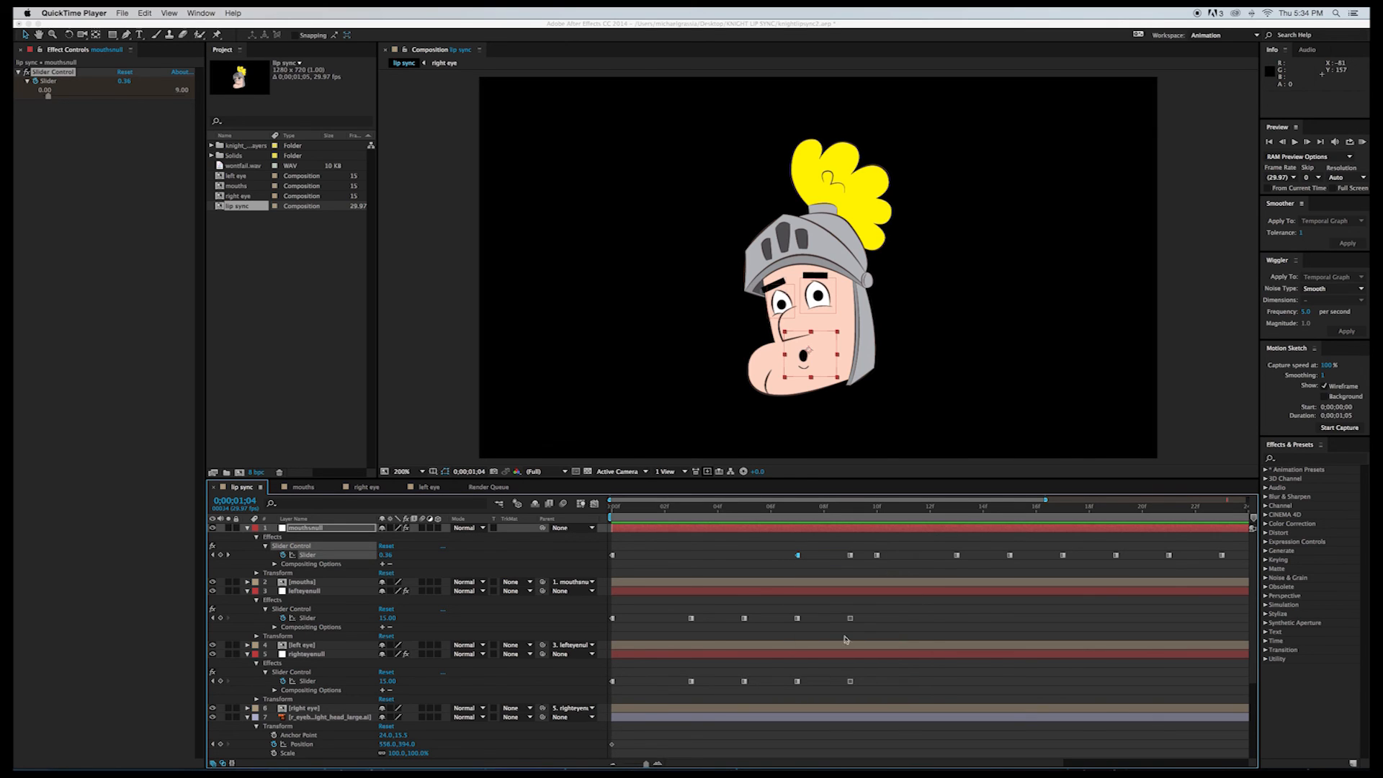
click(615, 557)
right_click(615, 557)
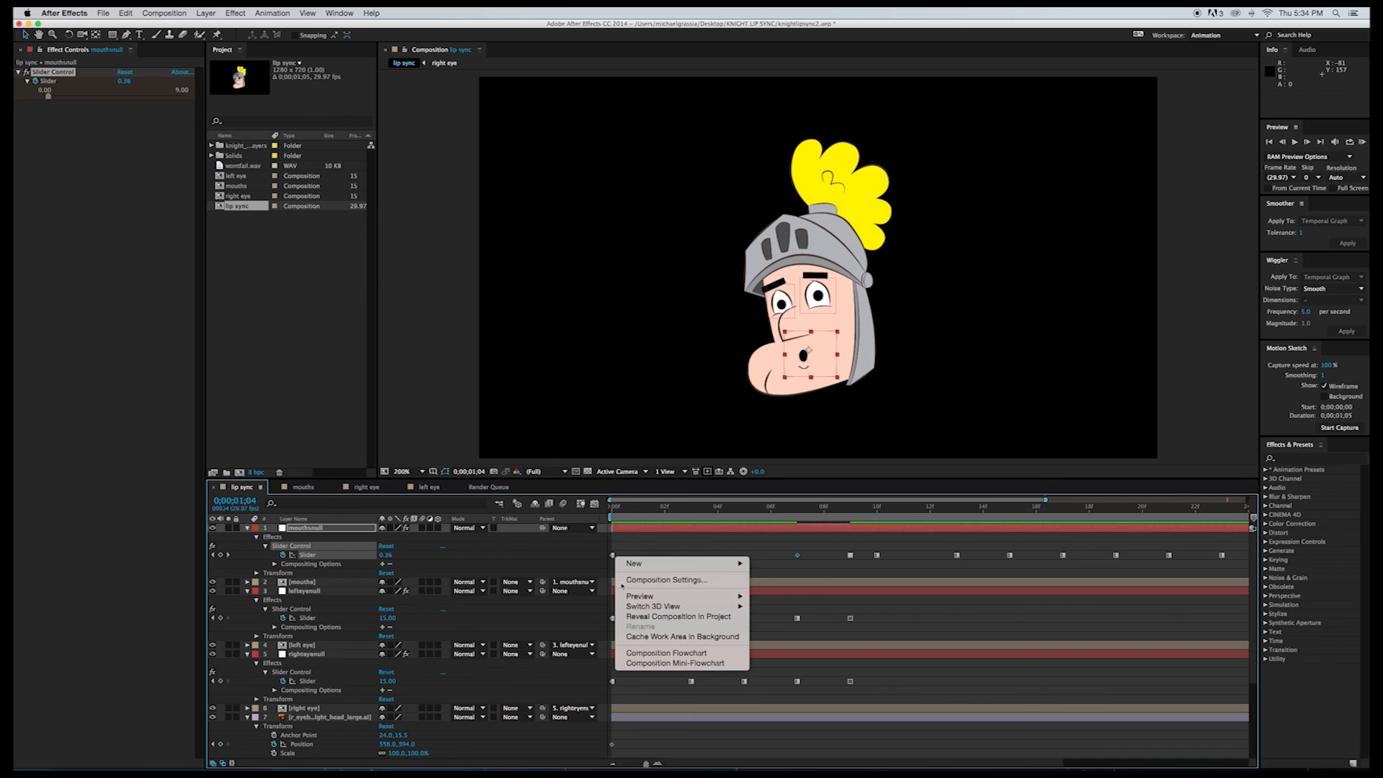
click(612, 555)
right_click(612, 556)
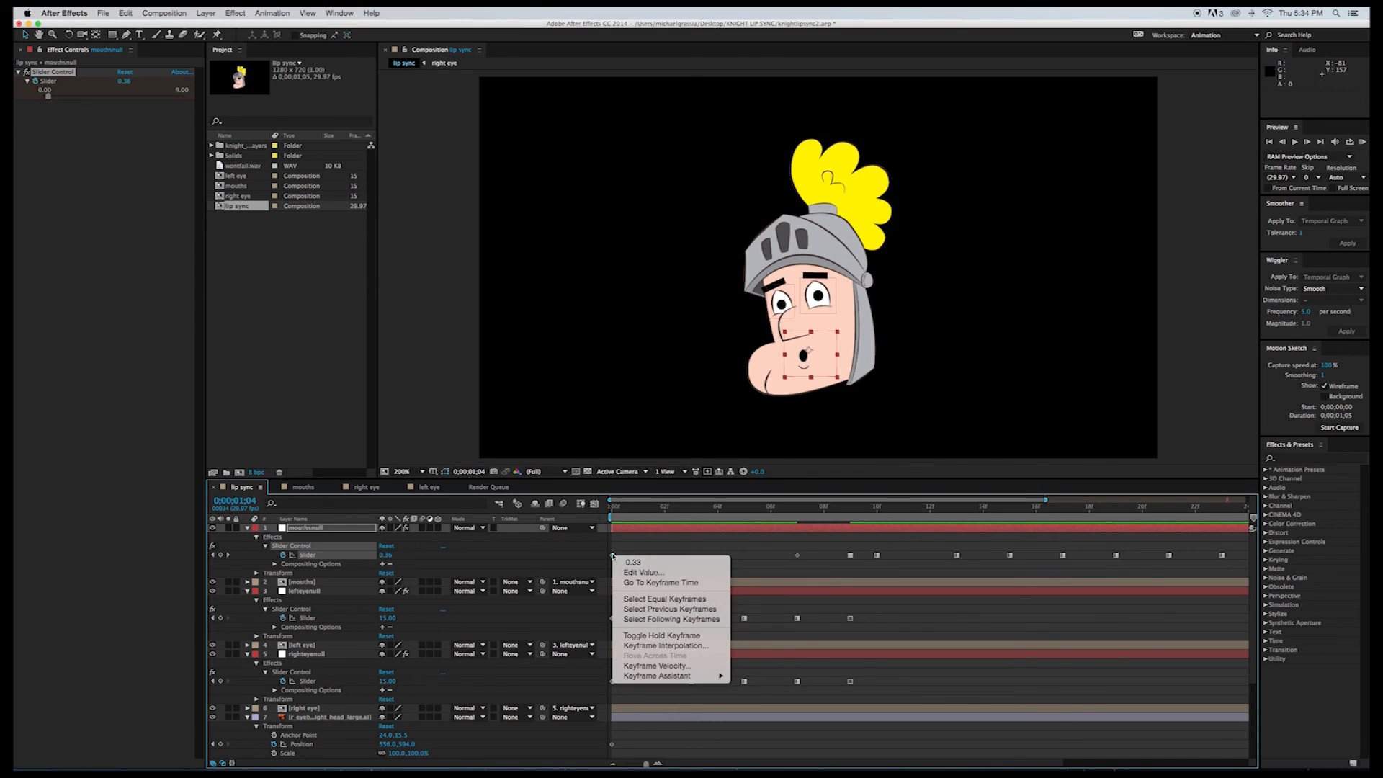
click(664, 637)
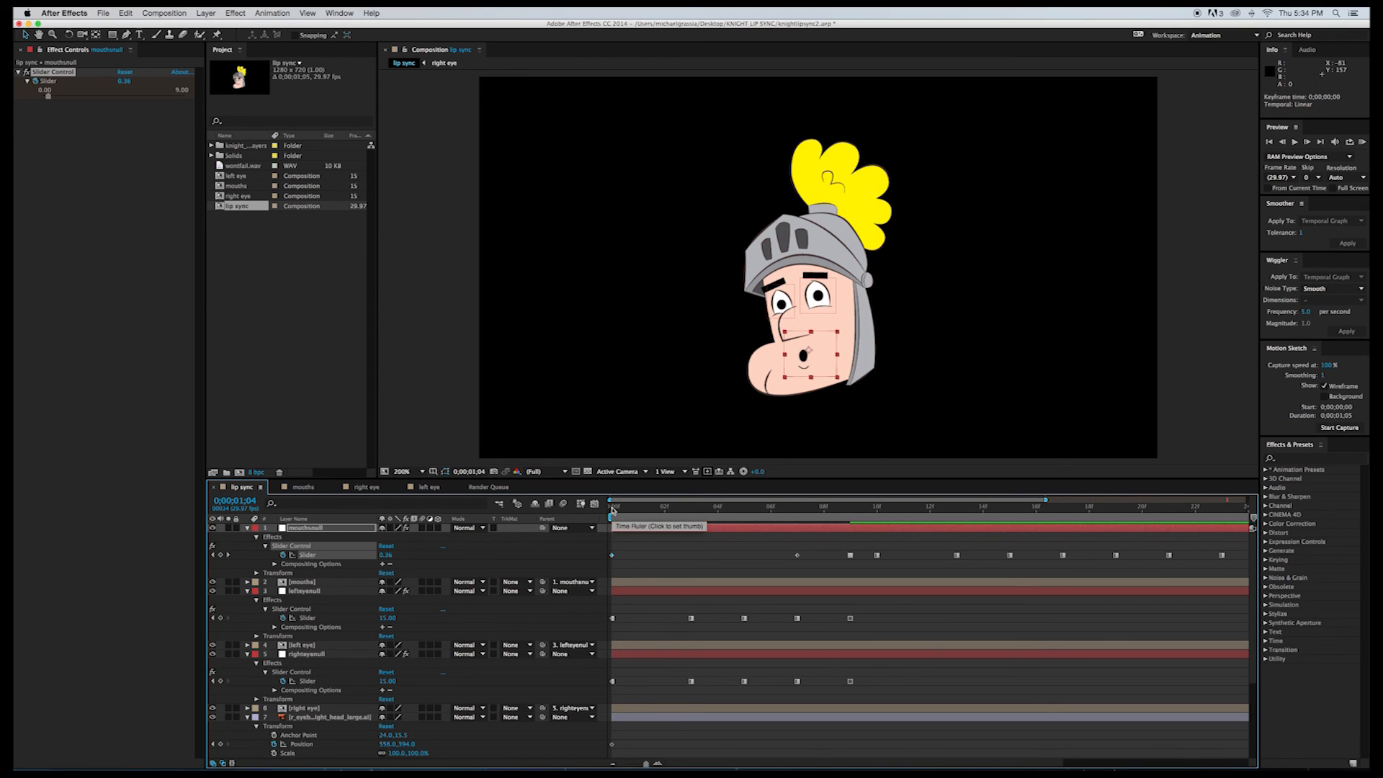
Step: Scrub and play the composition from the start to examine how the mouth changes between non-hold keyframes, stopping at frame 7
click(612, 510)
drag(617, 511, 572, 547)
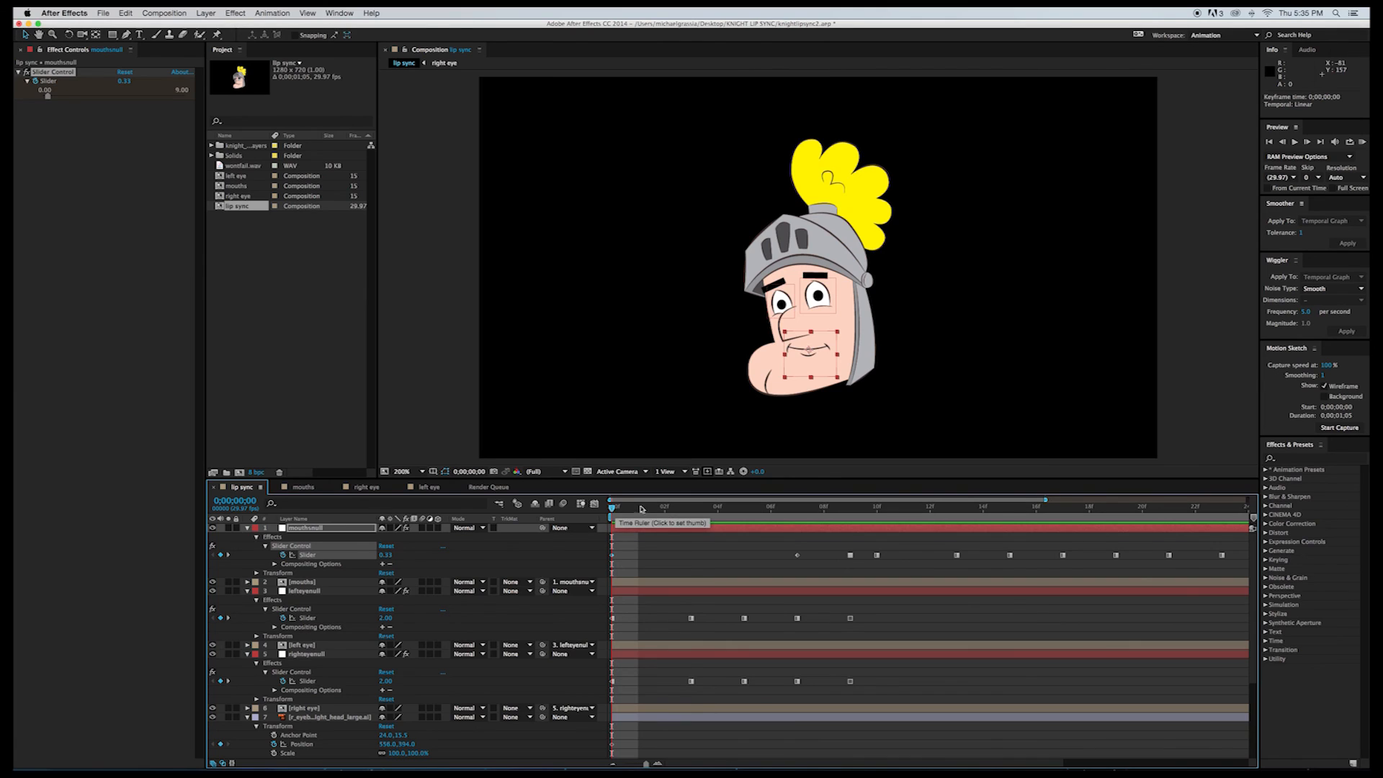
key(space)
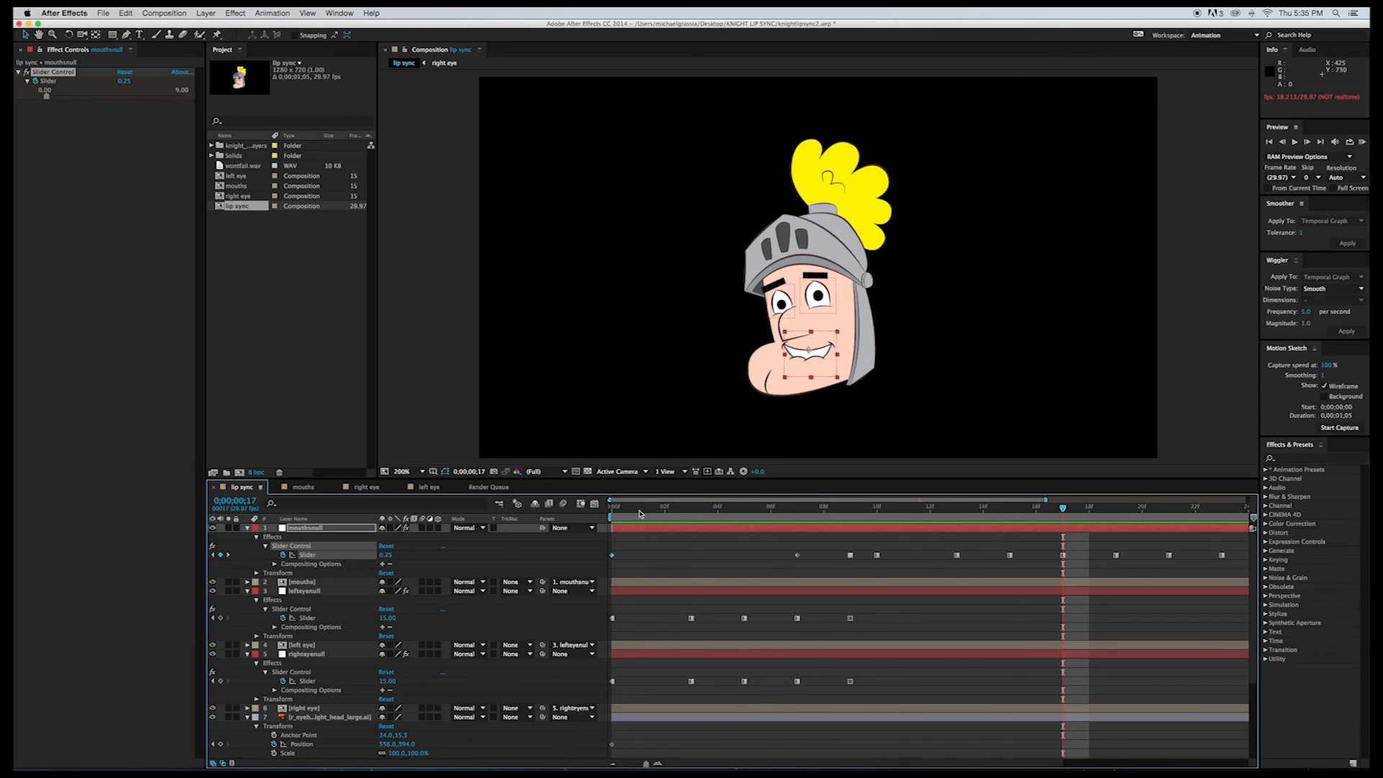
drag(739, 507, 798, 507)
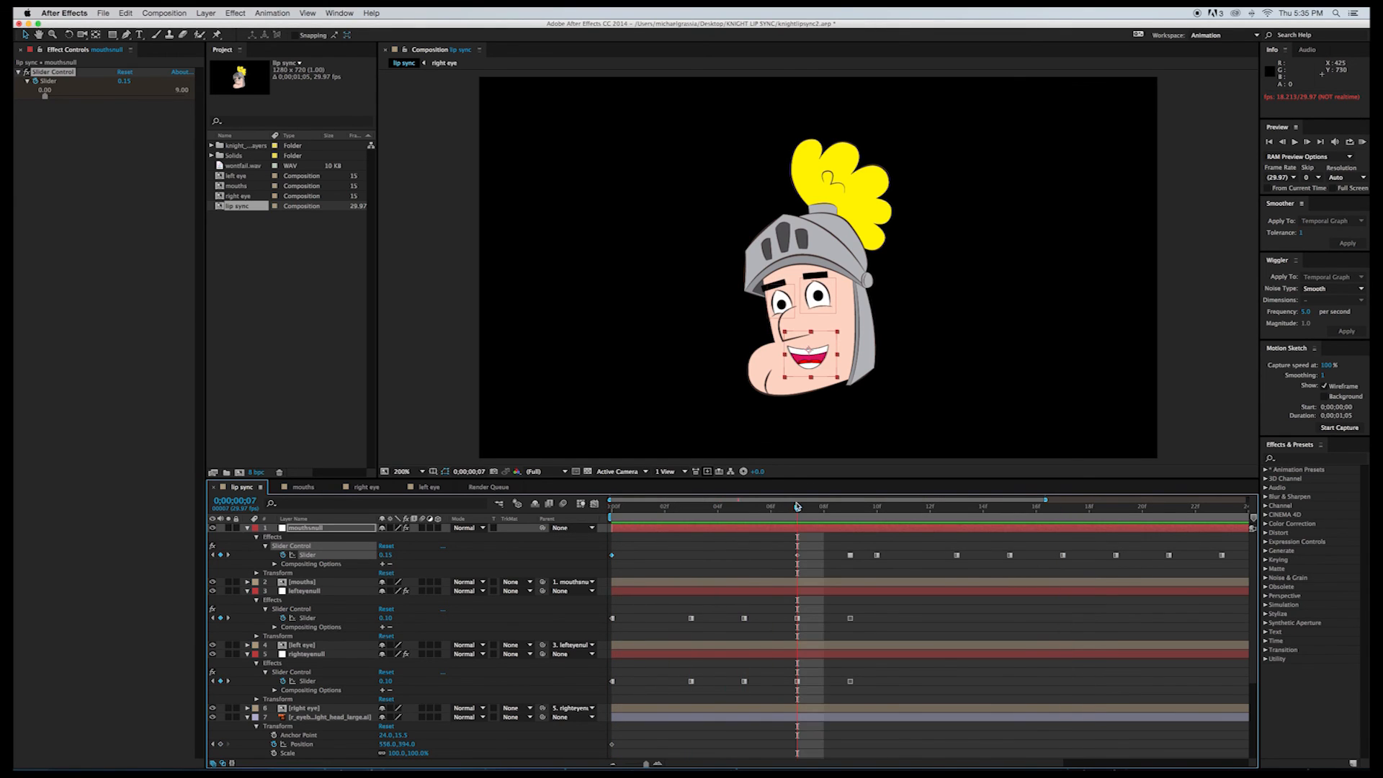
Step: Restore hold interpolation on the mouthnull Slider keyframes at frames 7 and 0
right_click(798, 555)
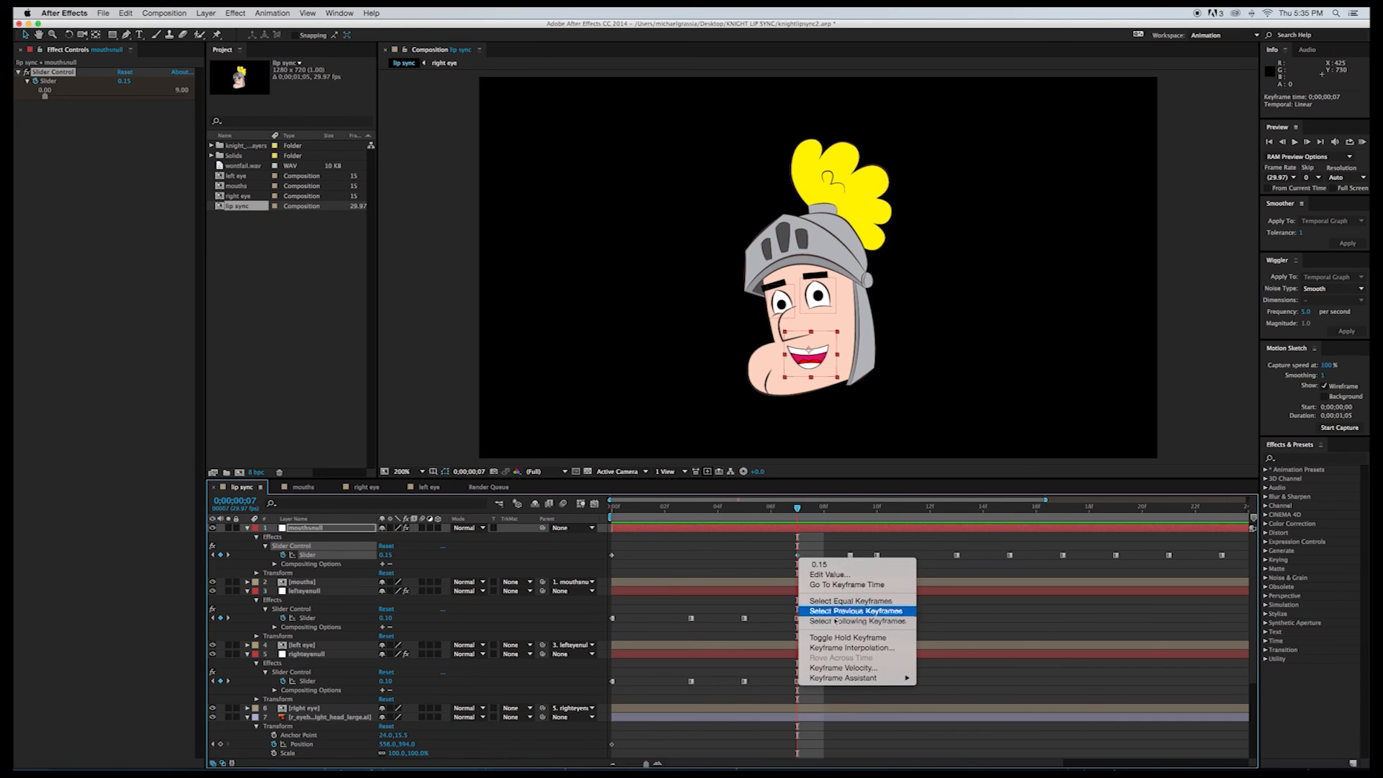
click(837, 639)
click(613, 556)
right_click(613, 556)
click(657, 639)
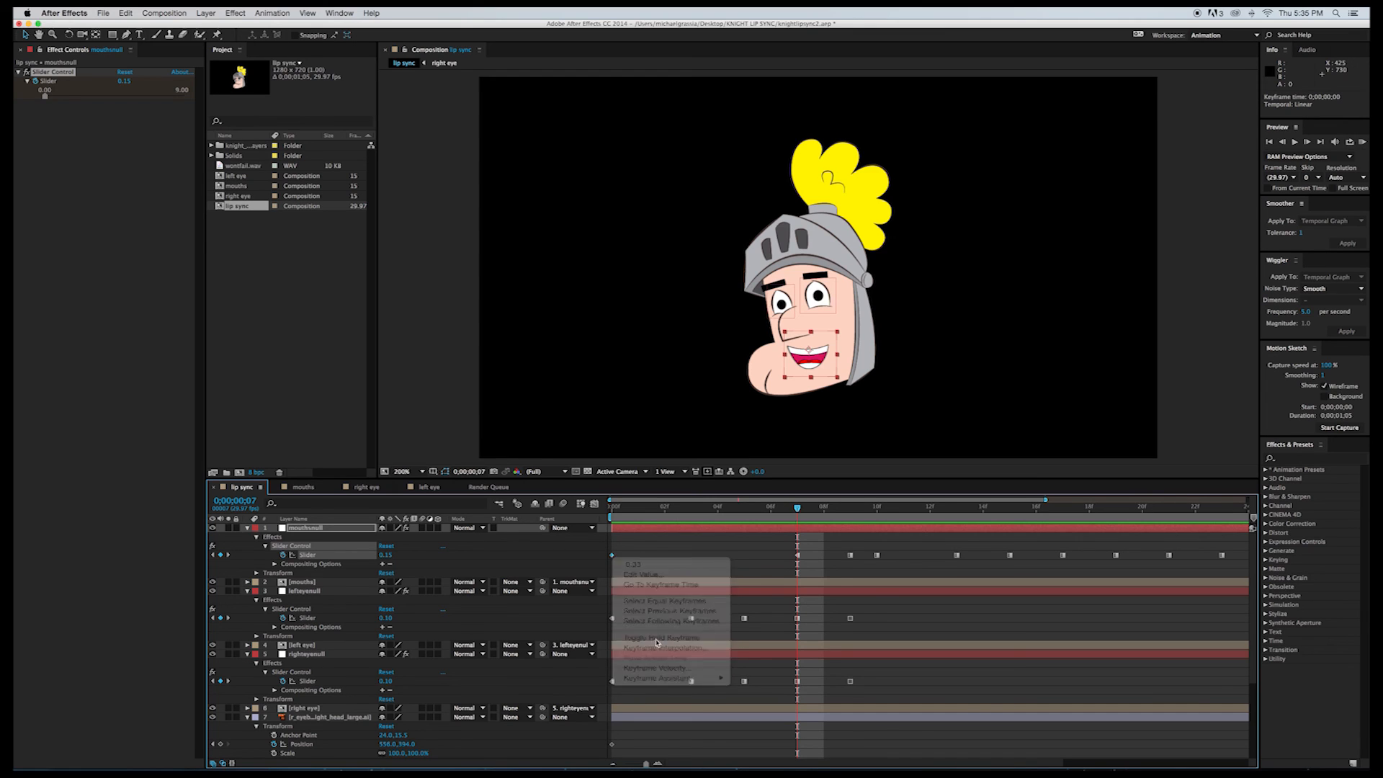
Step: Play the lip sync composition from the start to check the mouth with hold keyframes, and return to frame 0
click(621, 510)
key(space)
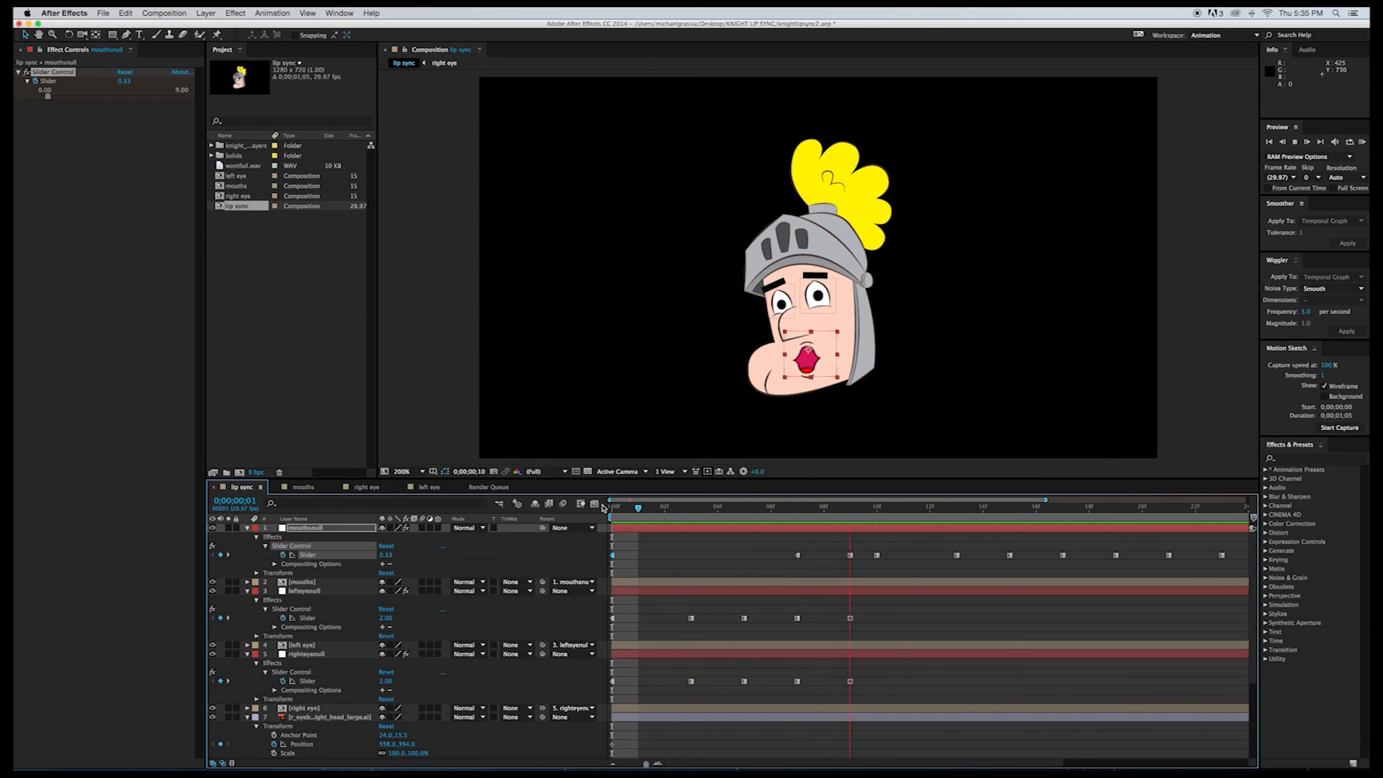
key(space)
drag(636, 508, 600, 494)
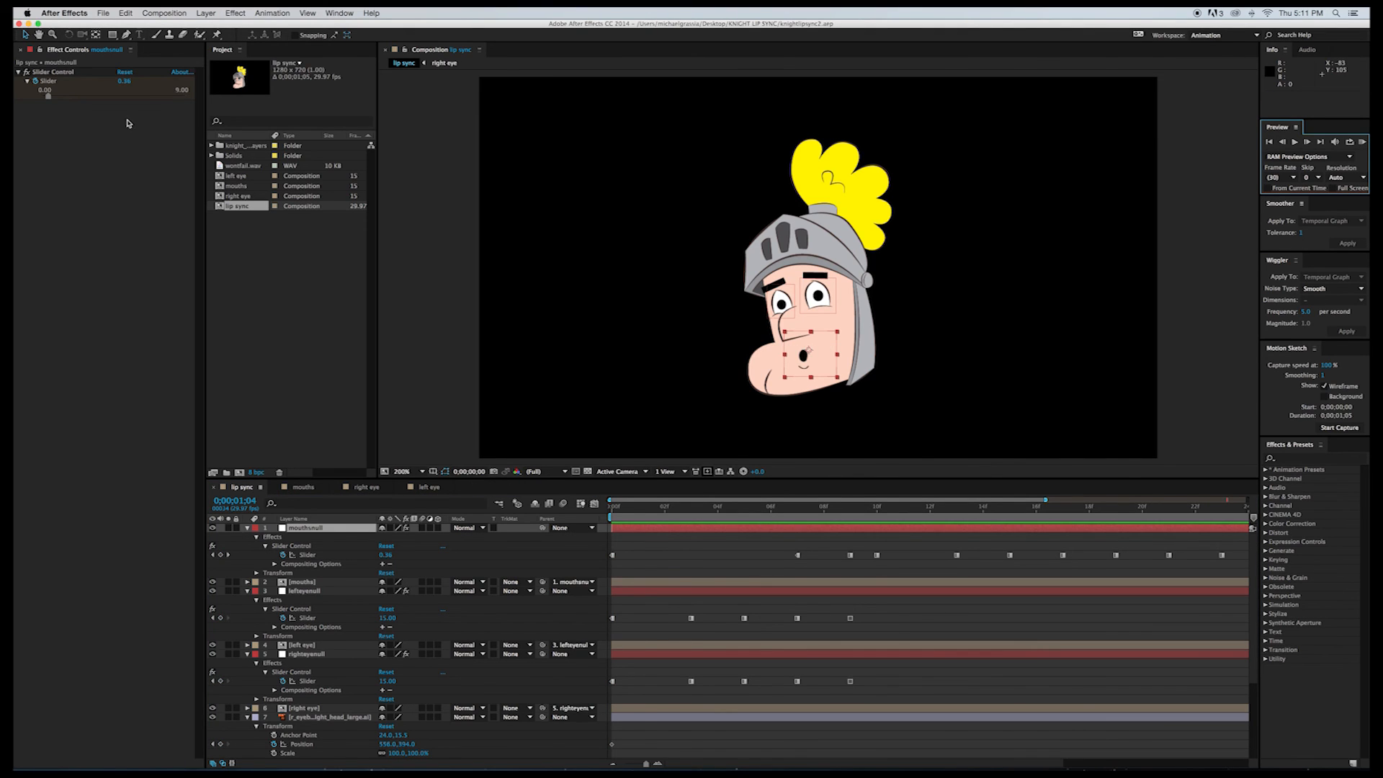
Step: Add the lip sync composition to the Render Queue for export
click(104, 13)
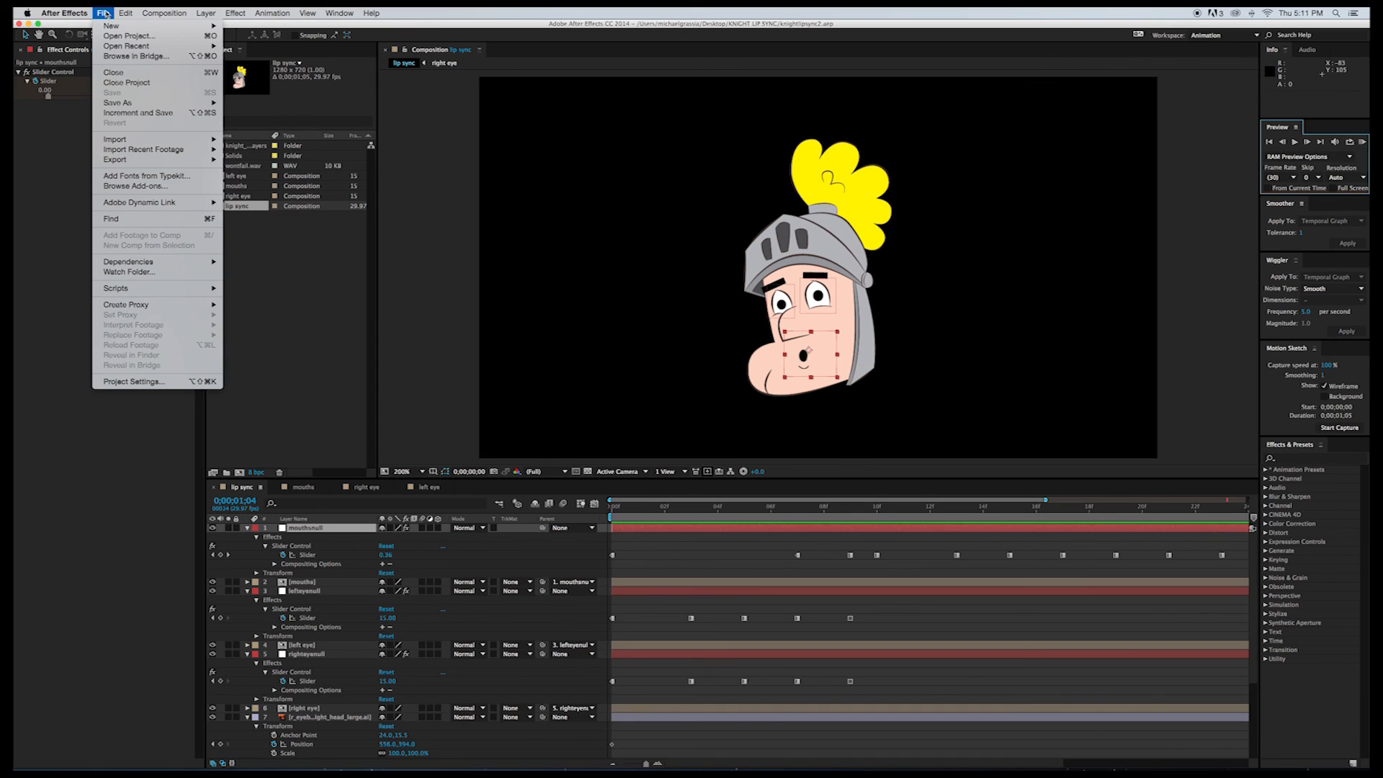
mouse_move(120, 204)
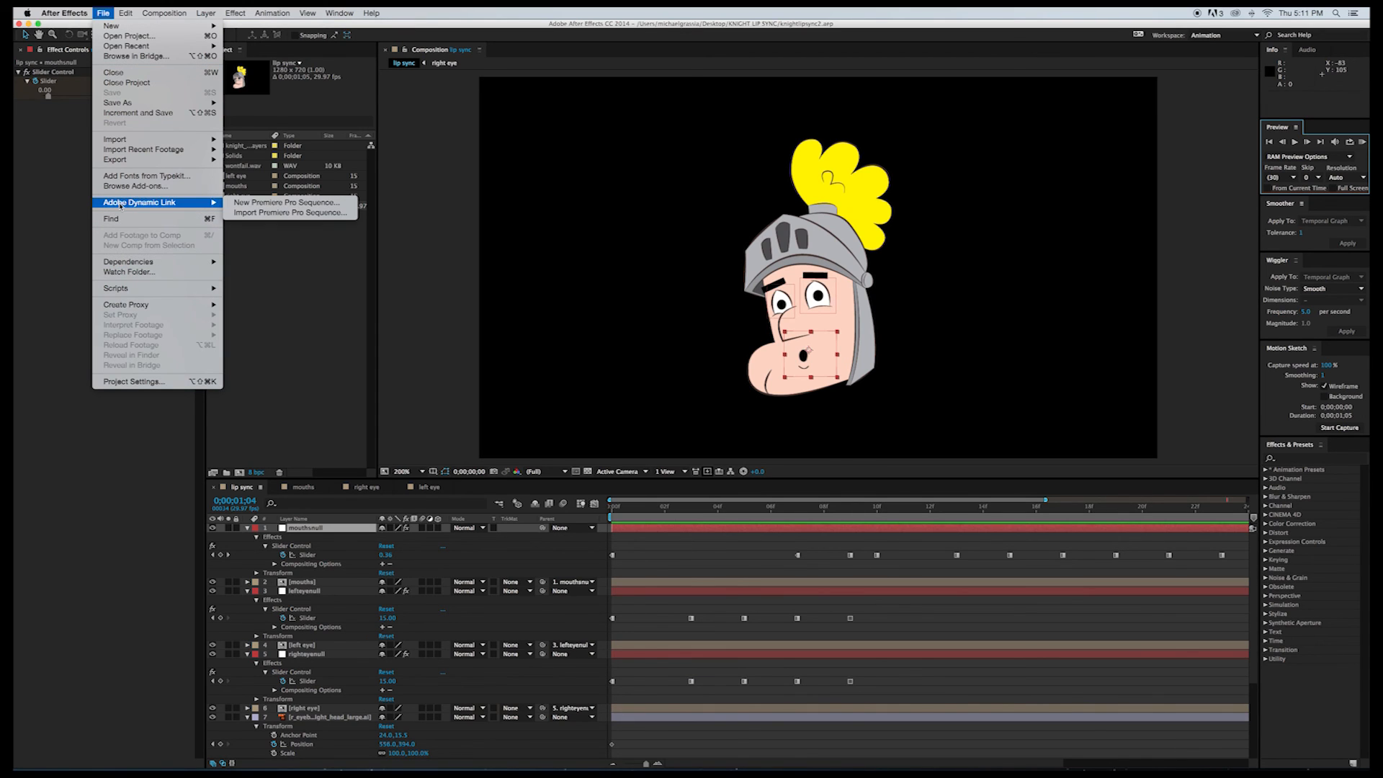
mouse_move(129, 159)
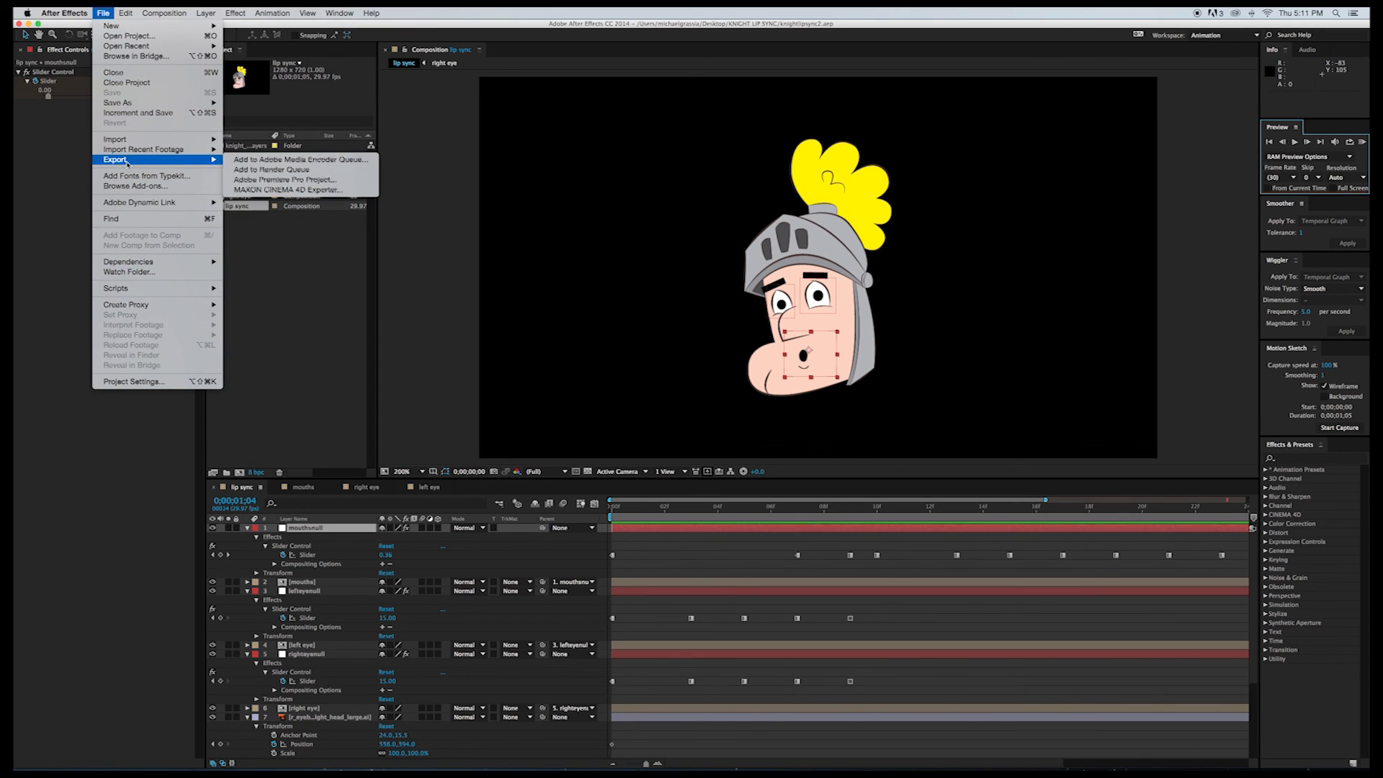
click(251, 170)
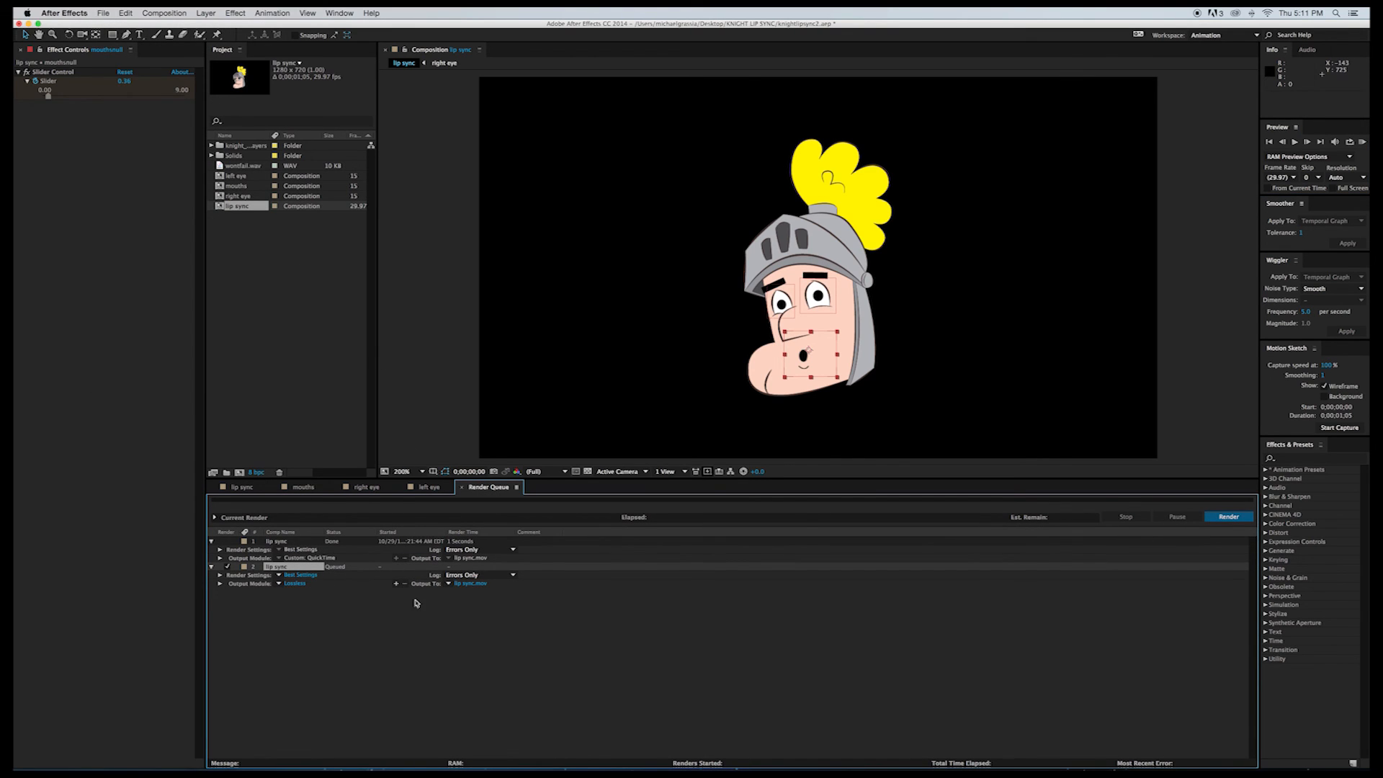
Step: Set the queued lip sync render's QuickTime output module to the H.264 video codec
click(295, 583)
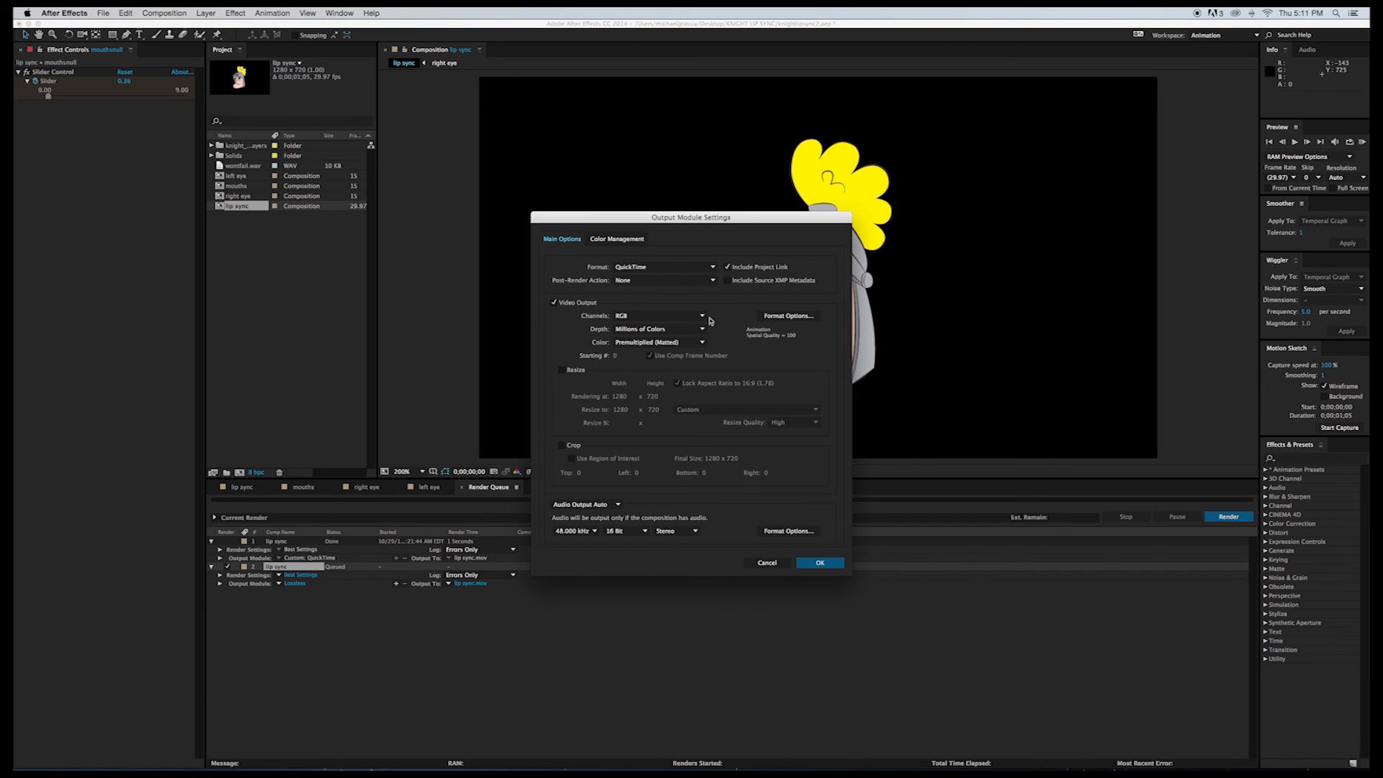
click(789, 314)
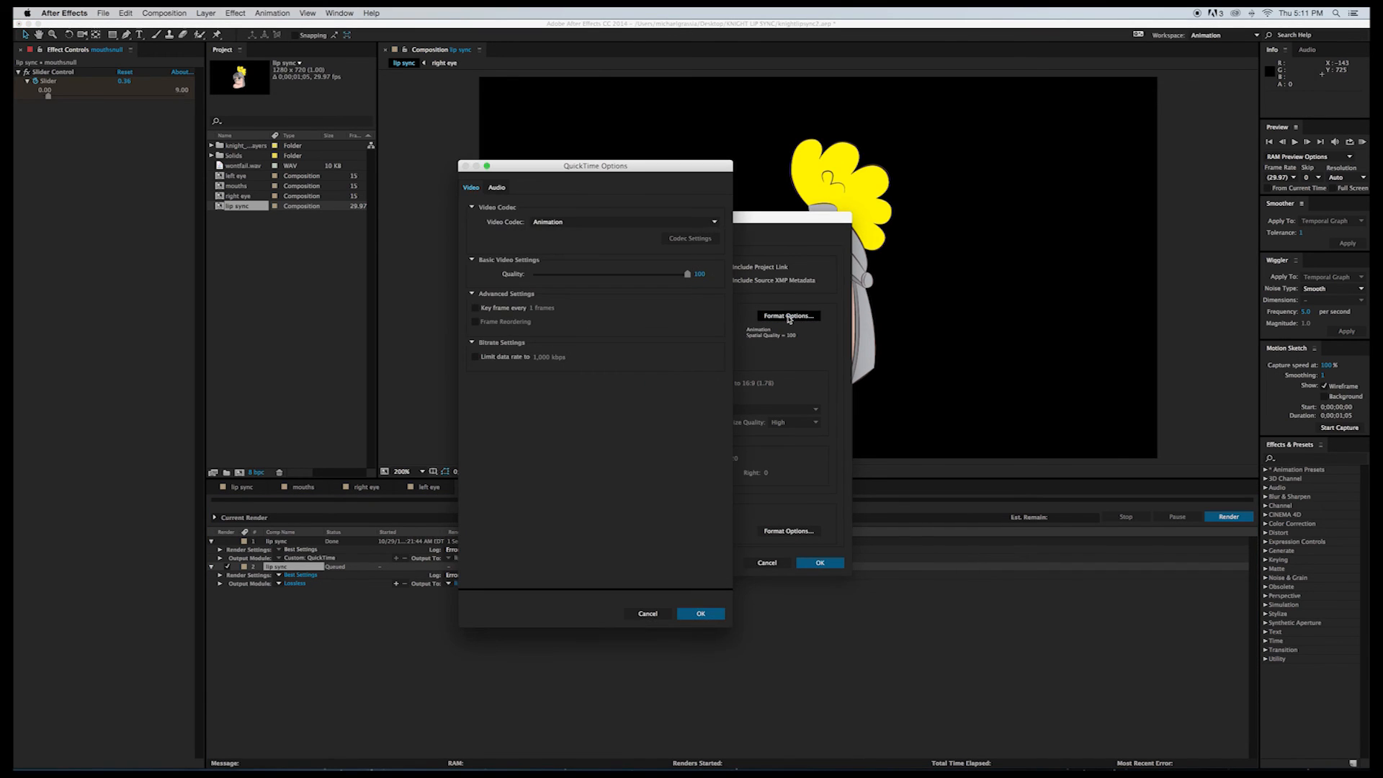
click(588, 223)
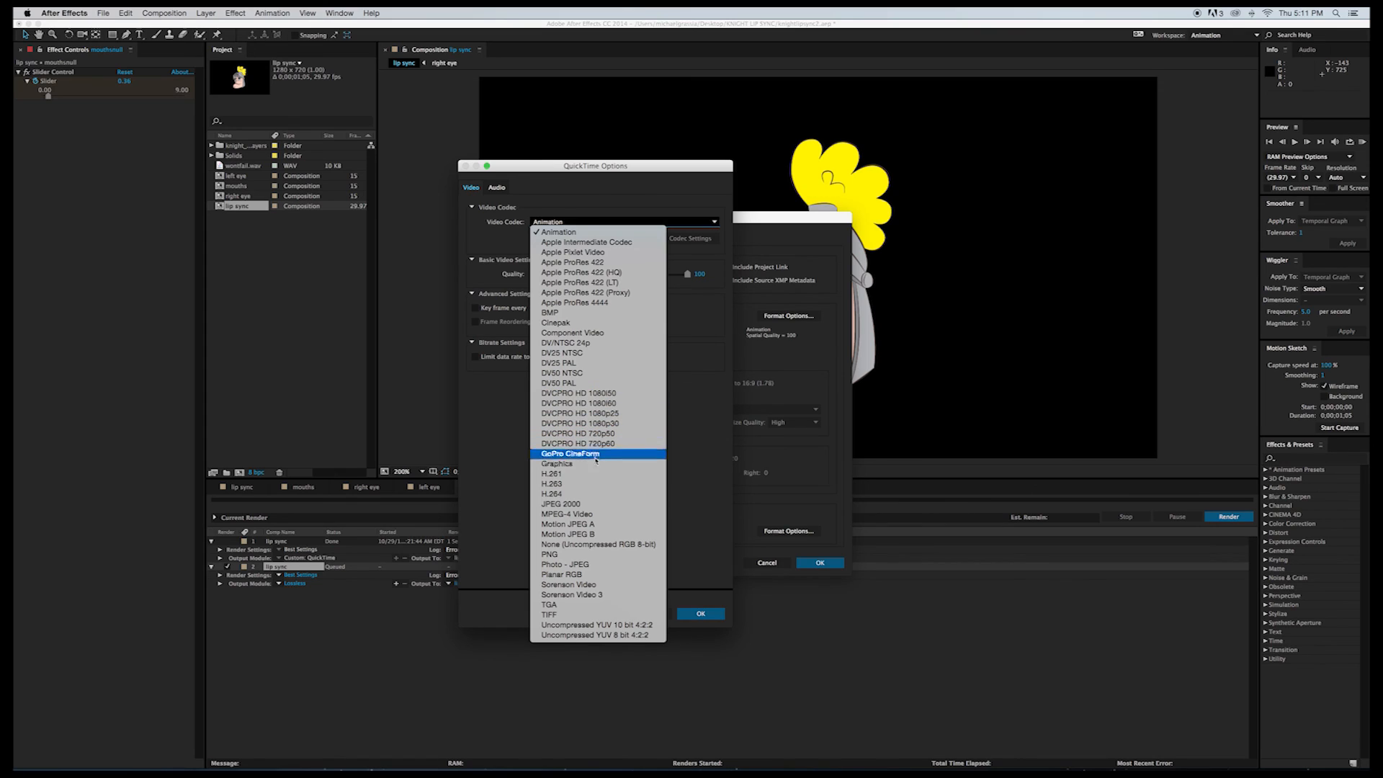
click(588, 495)
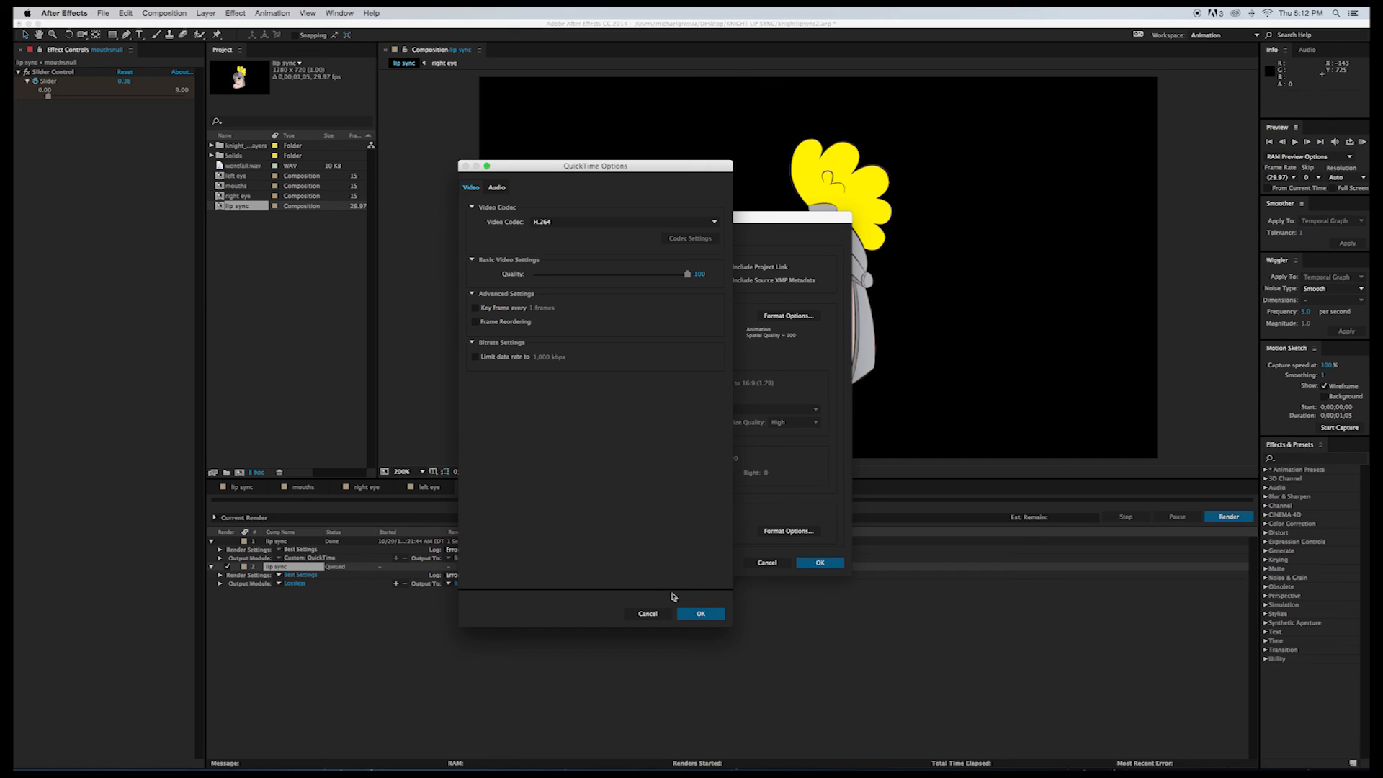
click(700, 614)
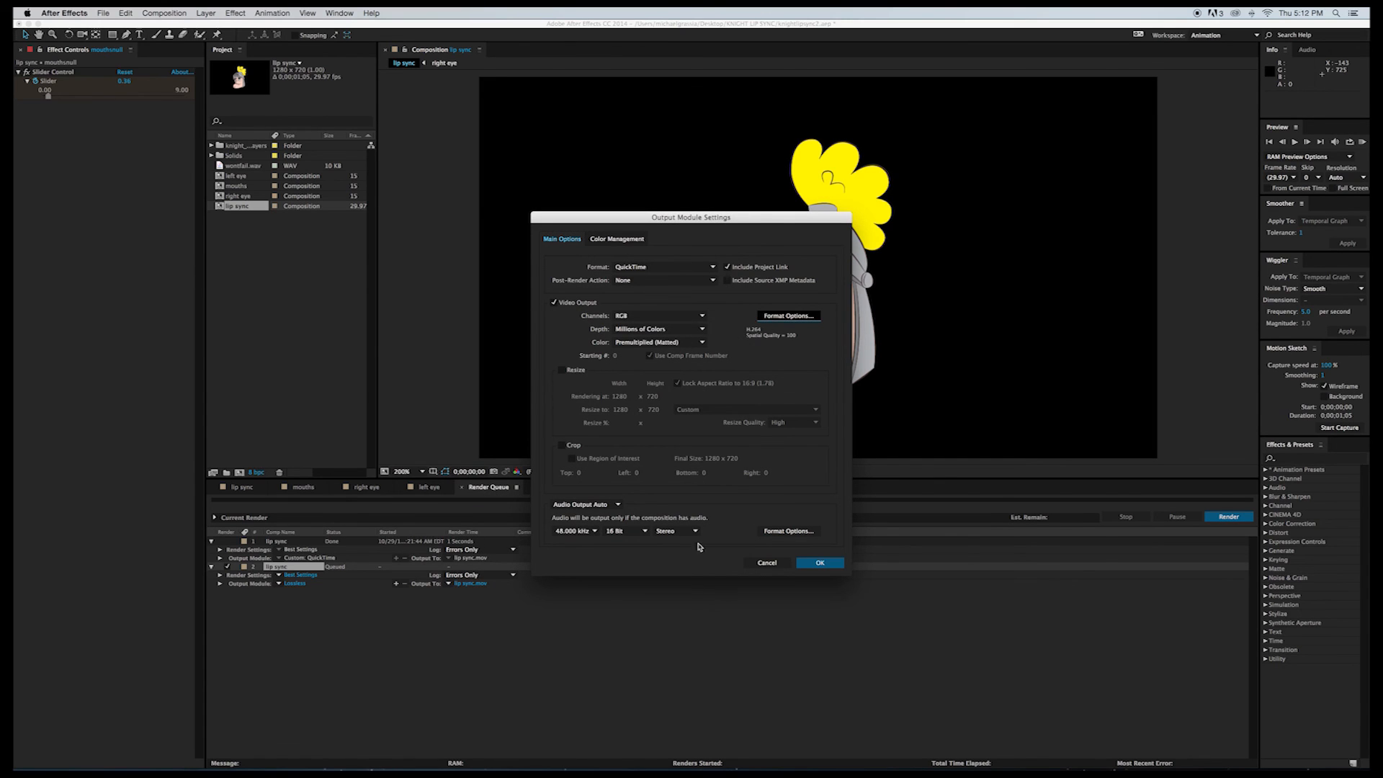
click(803, 563)
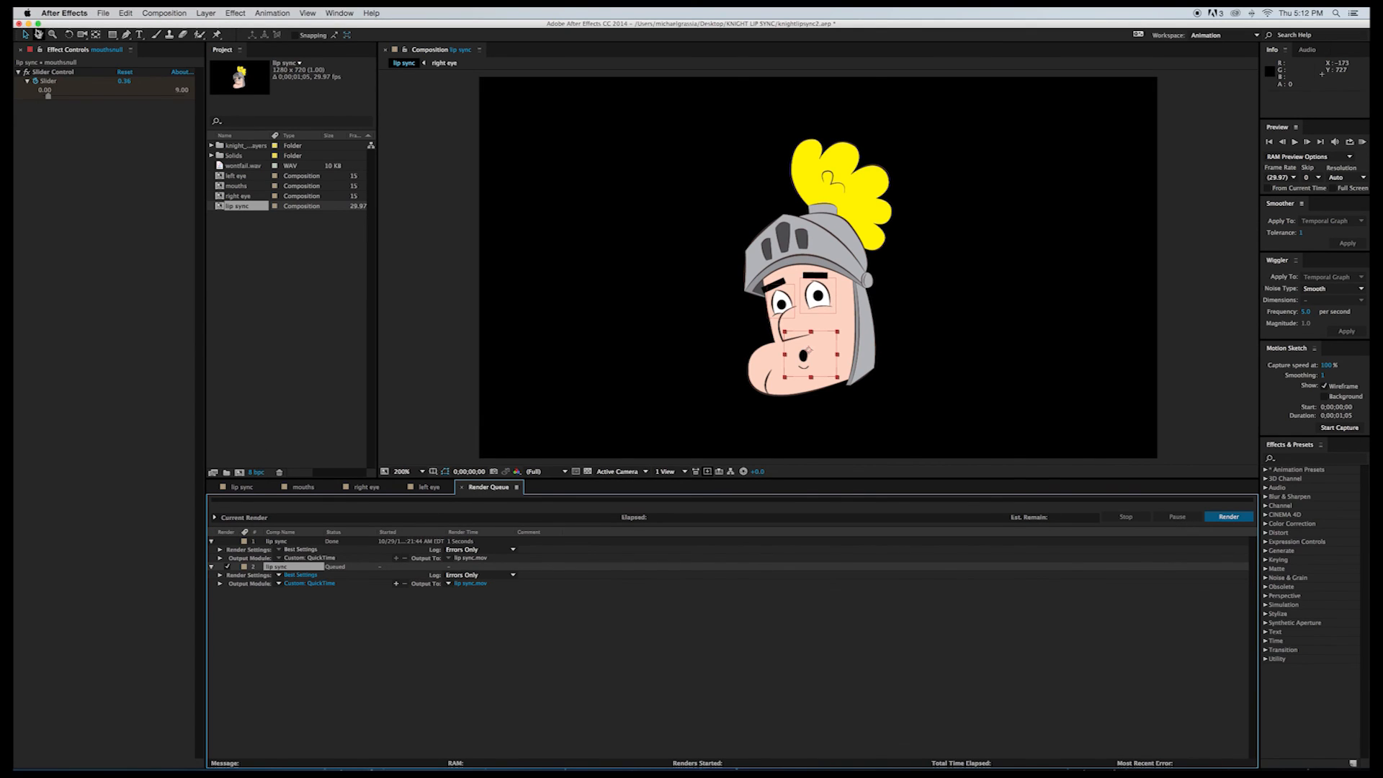
Step: Switch to the desktop and open the rendered lip sync.mov from the KNIGHT LIP SYNC folder in QuickTime Player
click(29, 23)
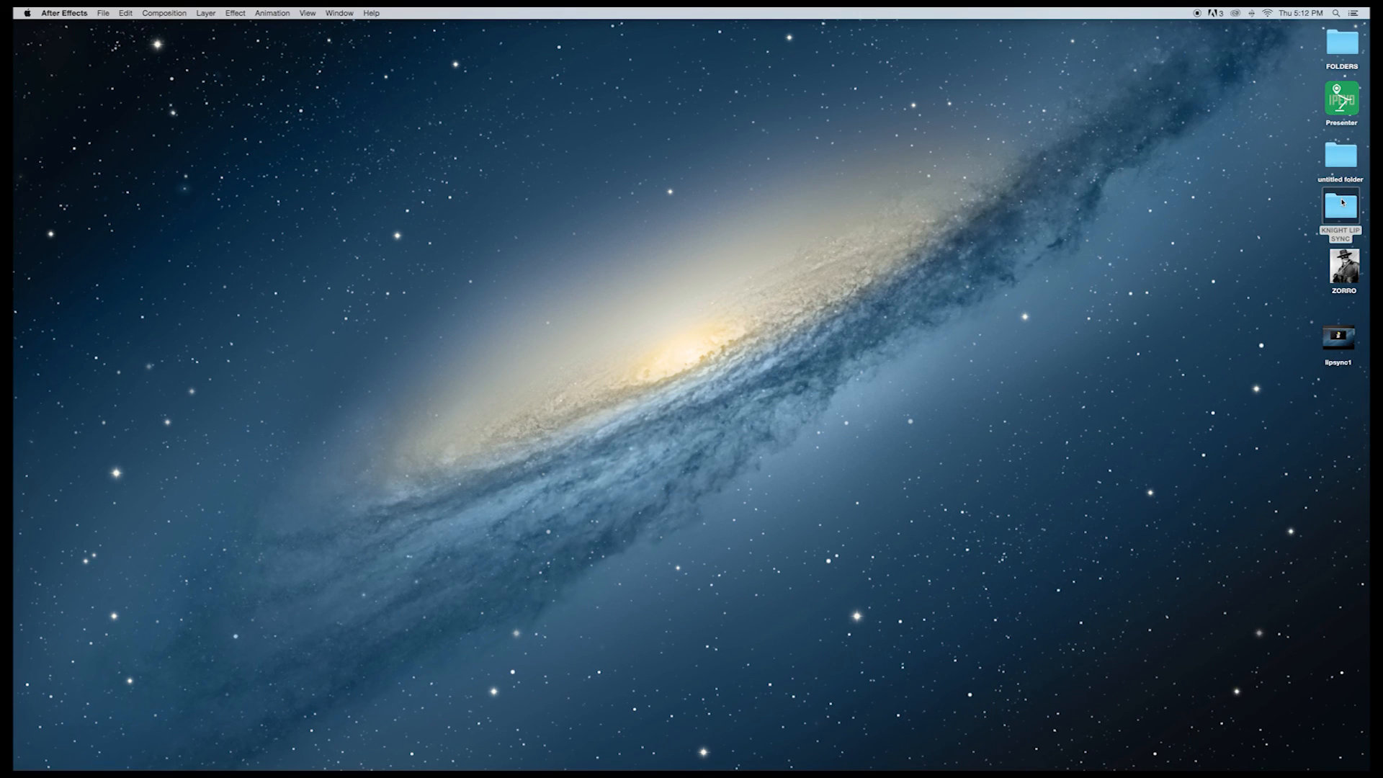
double_click(1343, 203)
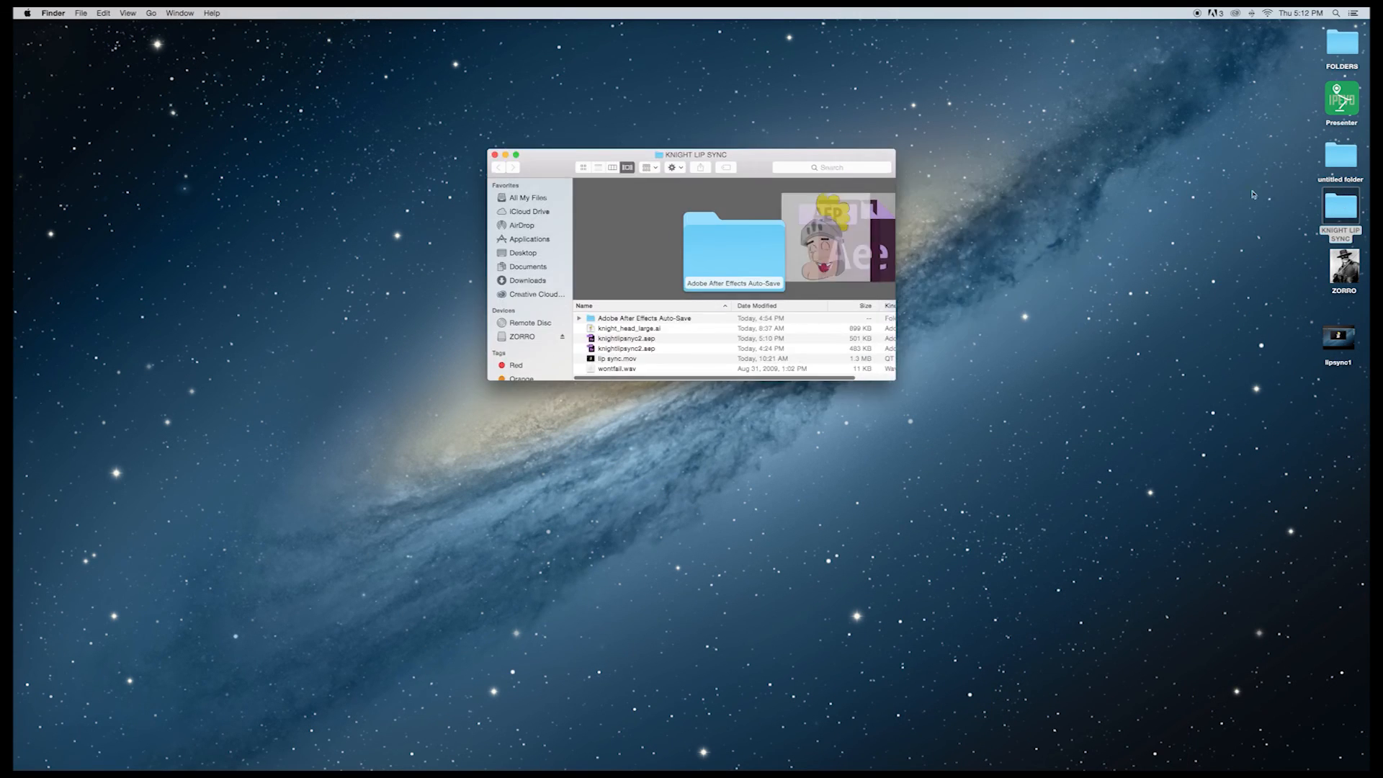
double_click(627, 358)
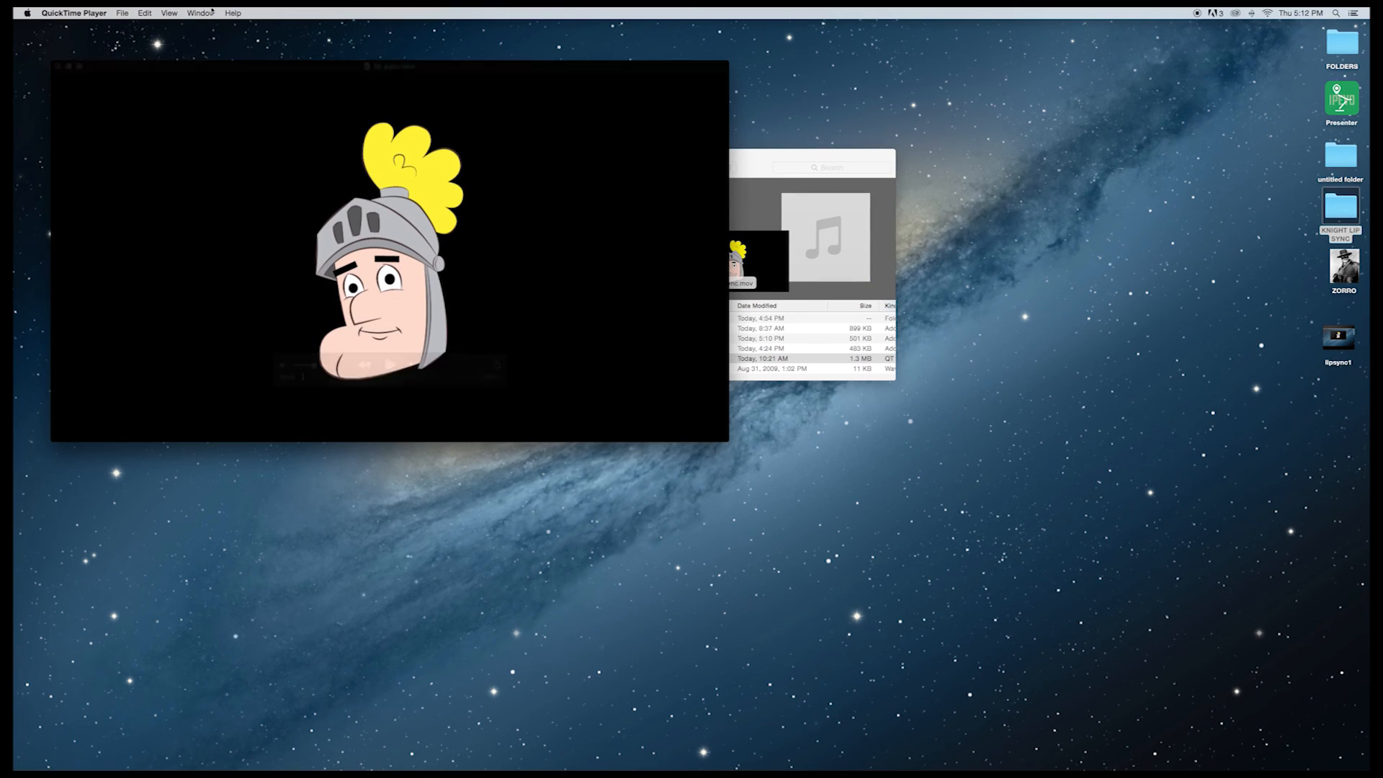
Step: Turn on looping for the rendered lip sync movie and watch it in full screen, returning to the desktop when done
click(162, 14)
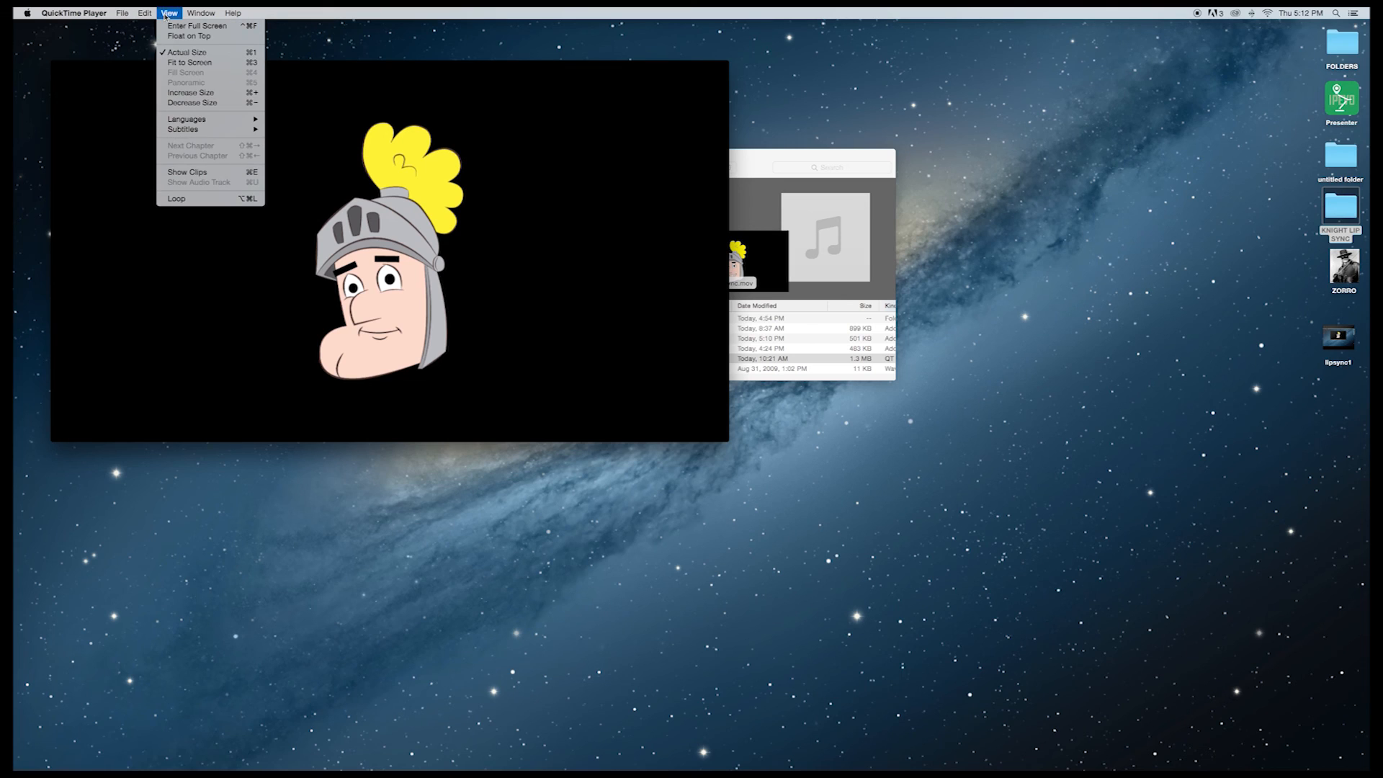
click(191, 197)
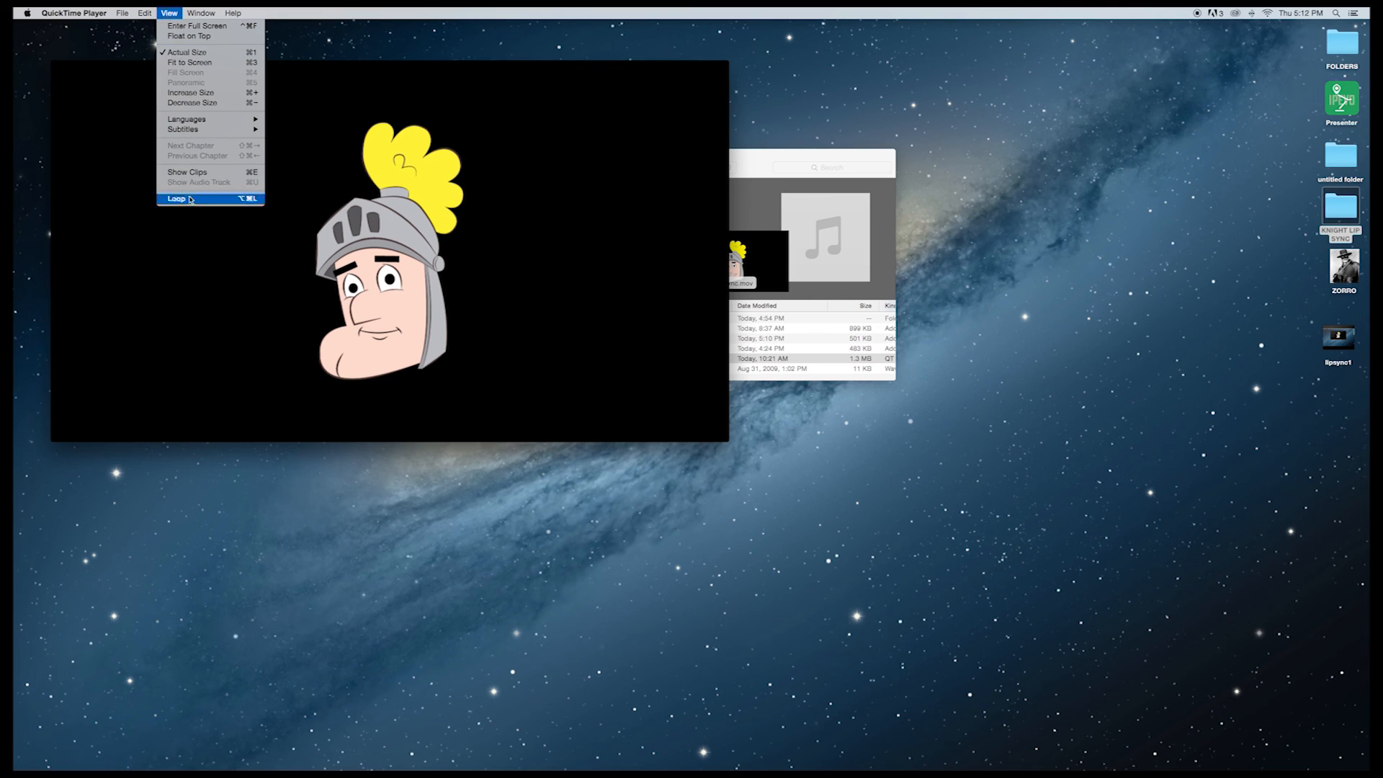
click(172, 13)
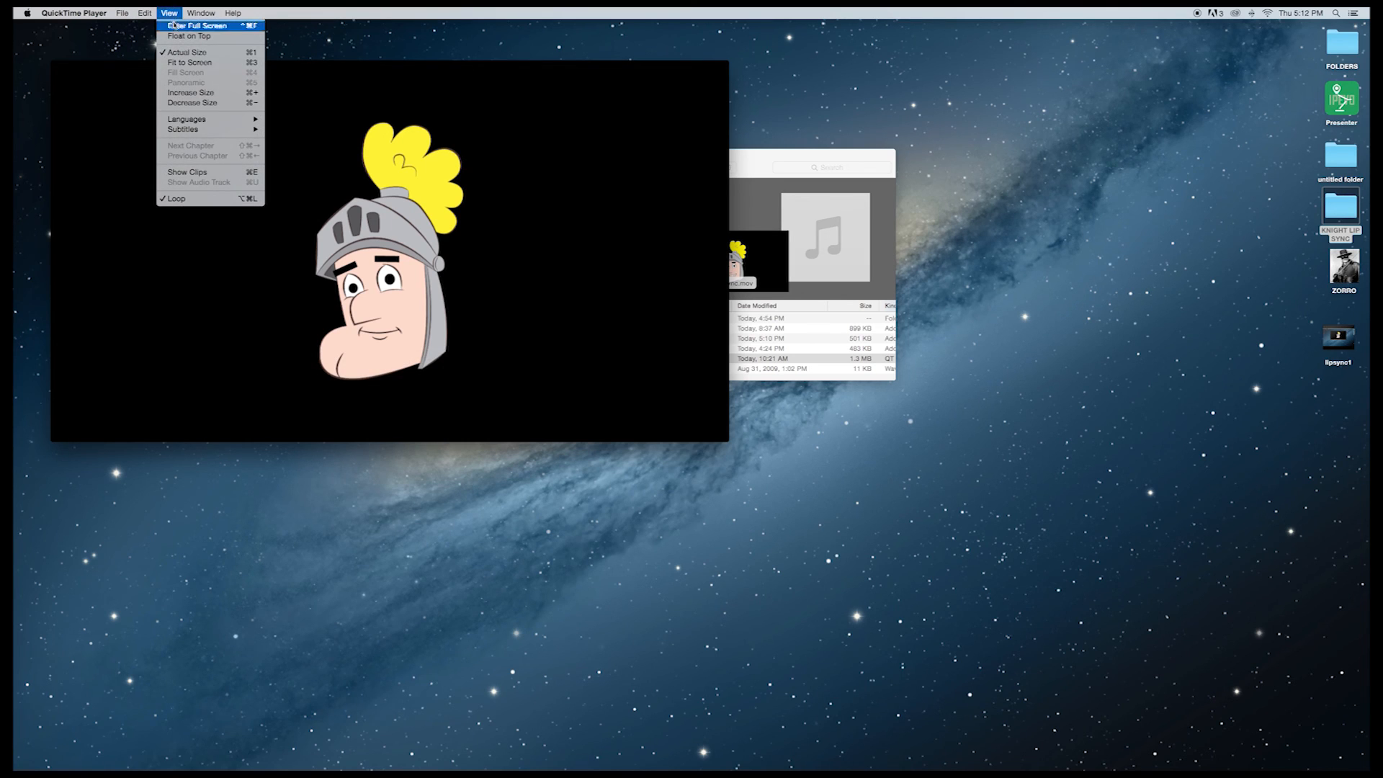
click(173, 26)
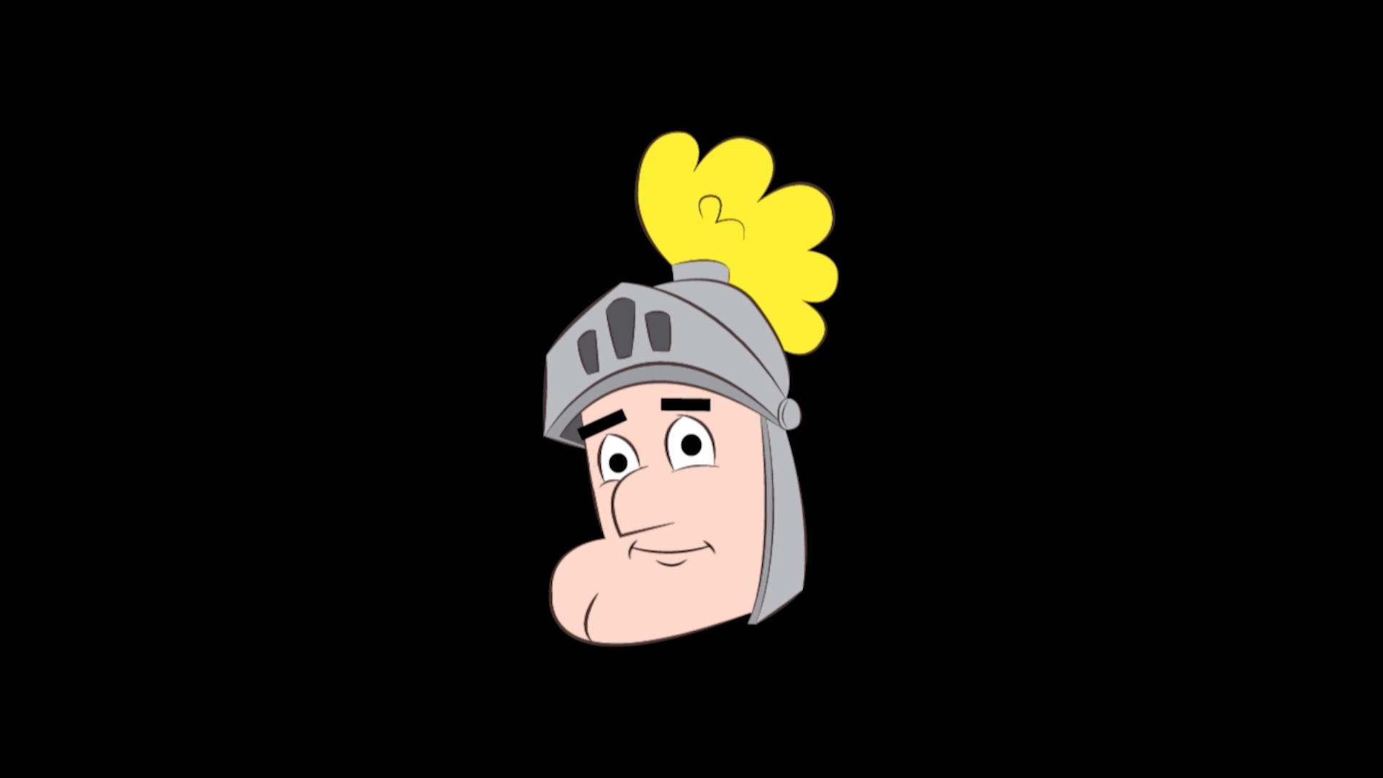
key(Escape)
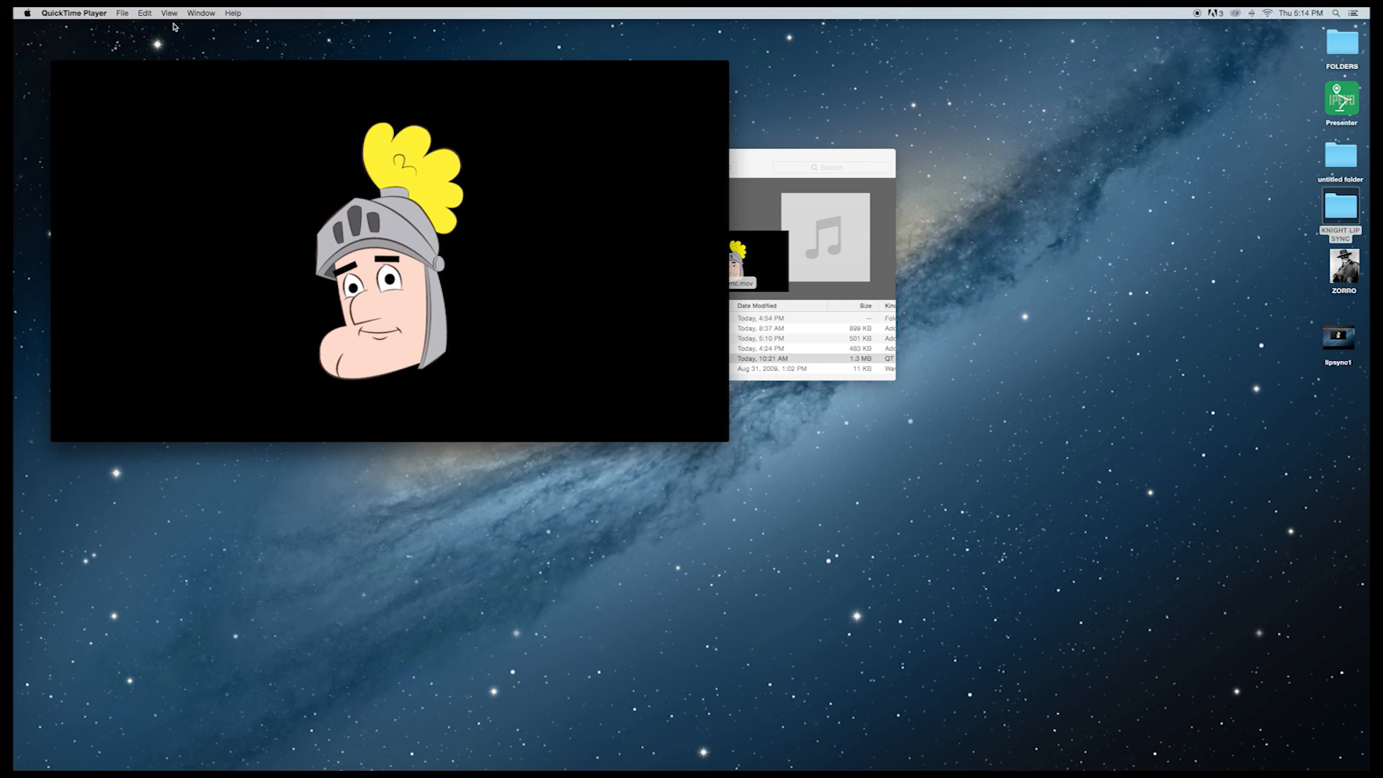
click(174, 24)
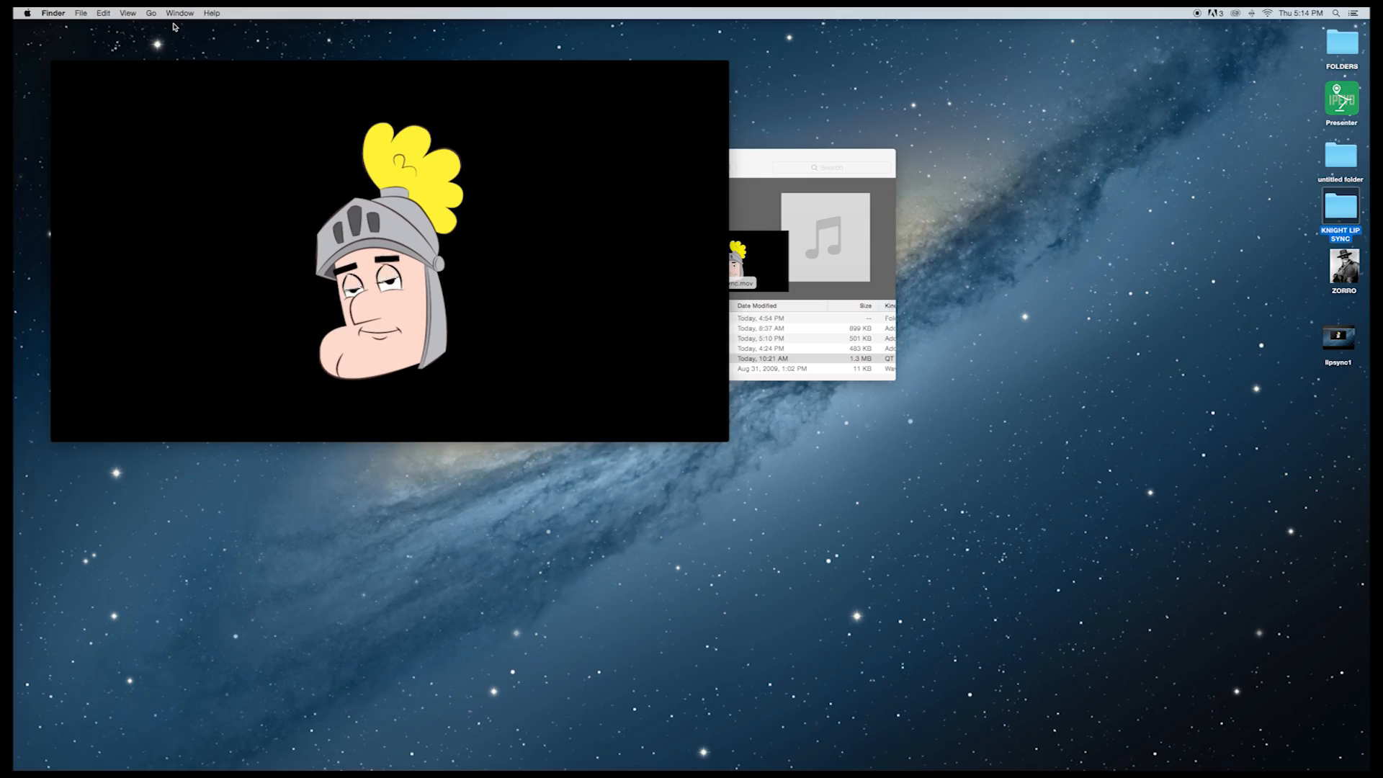